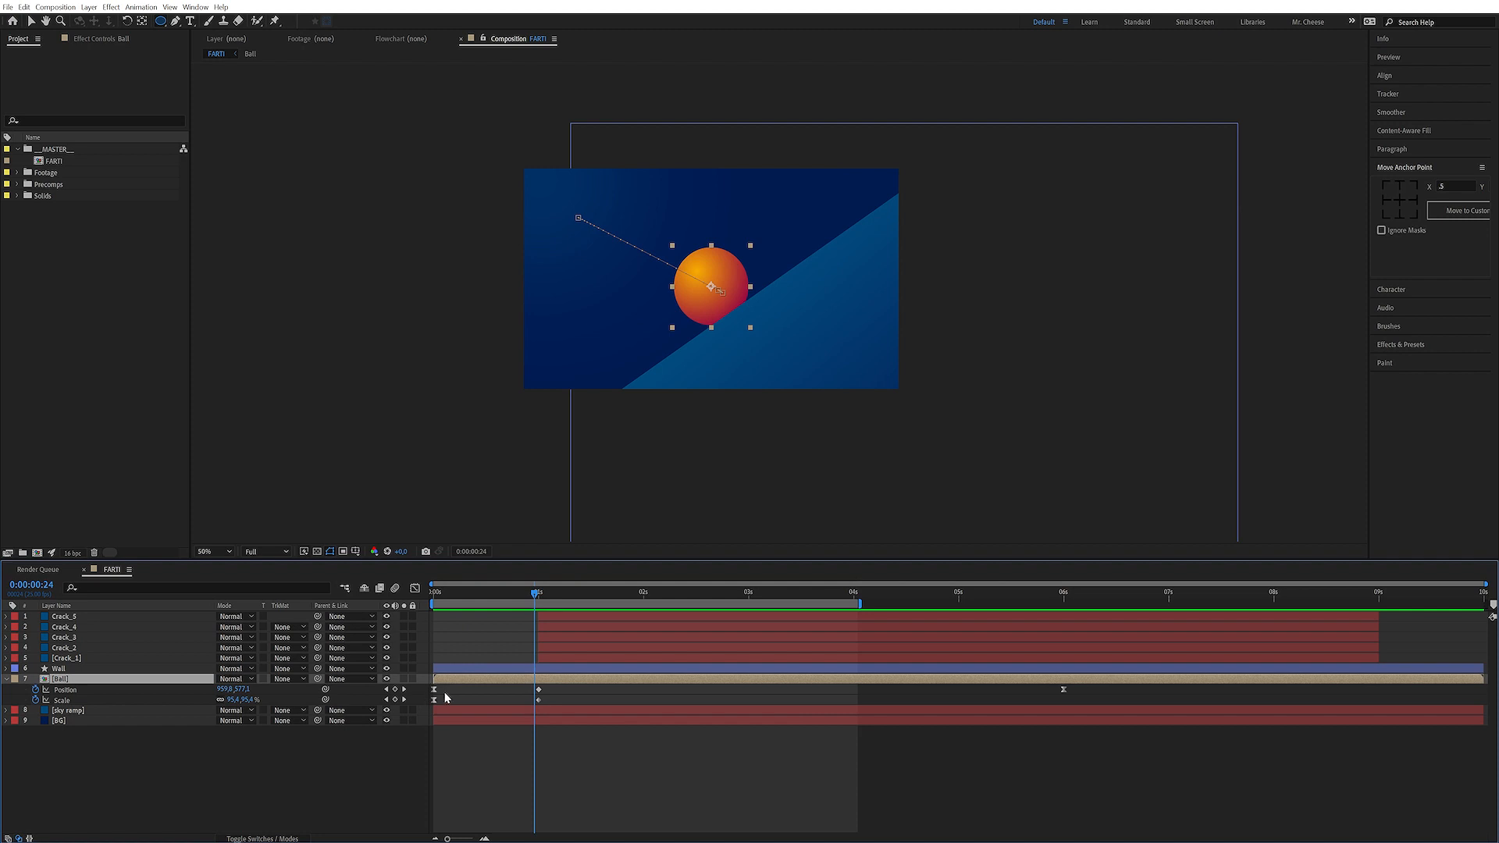
Open the graph editor and pull the ease handle of the ball's first Position keyframe to strengthen its ease
left_click(415, 589)
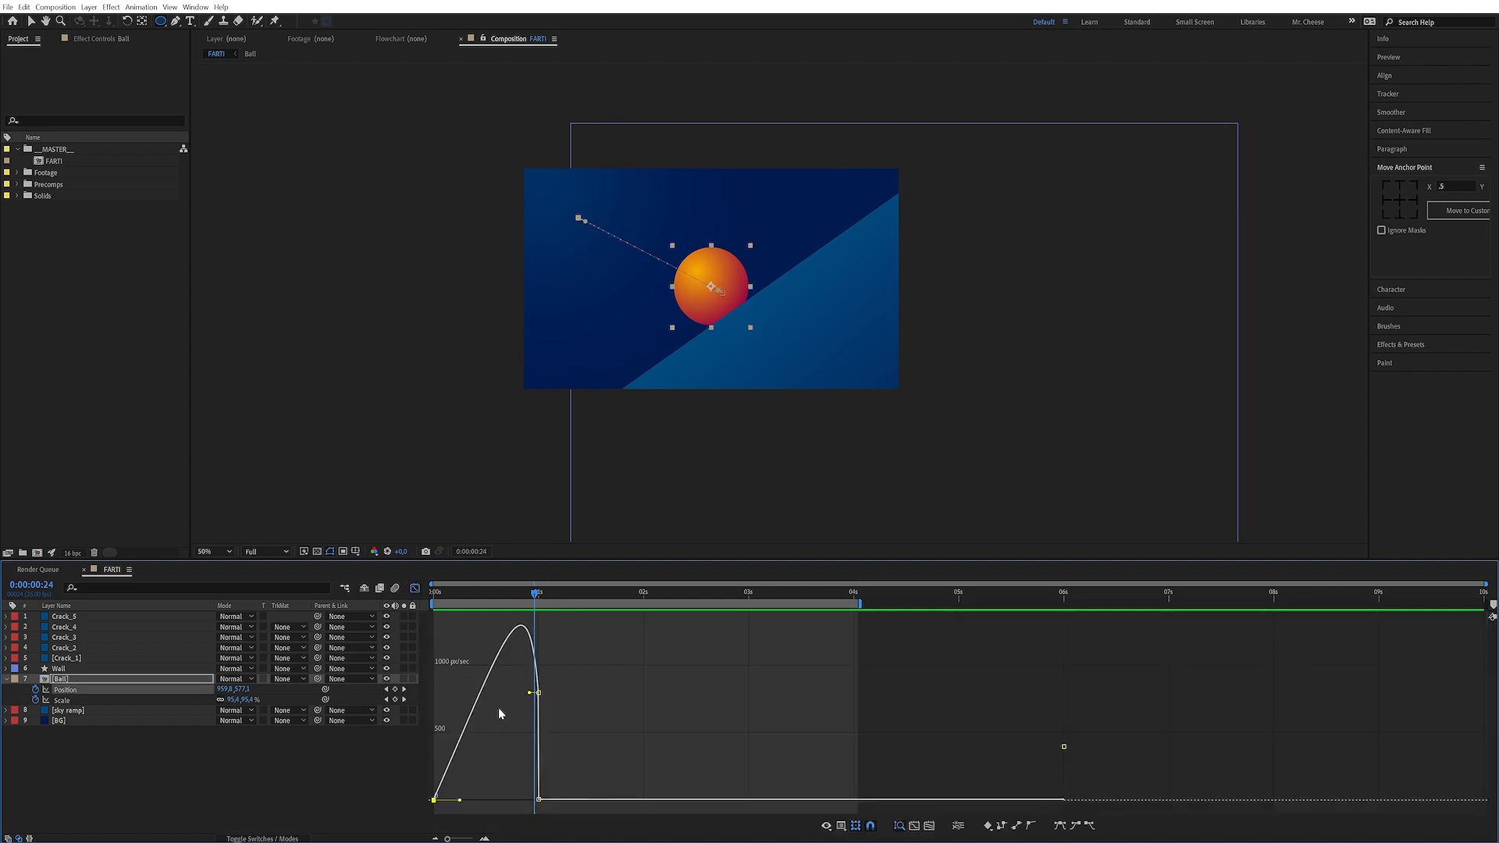
left_click_drag(460, 804, 546, 742)
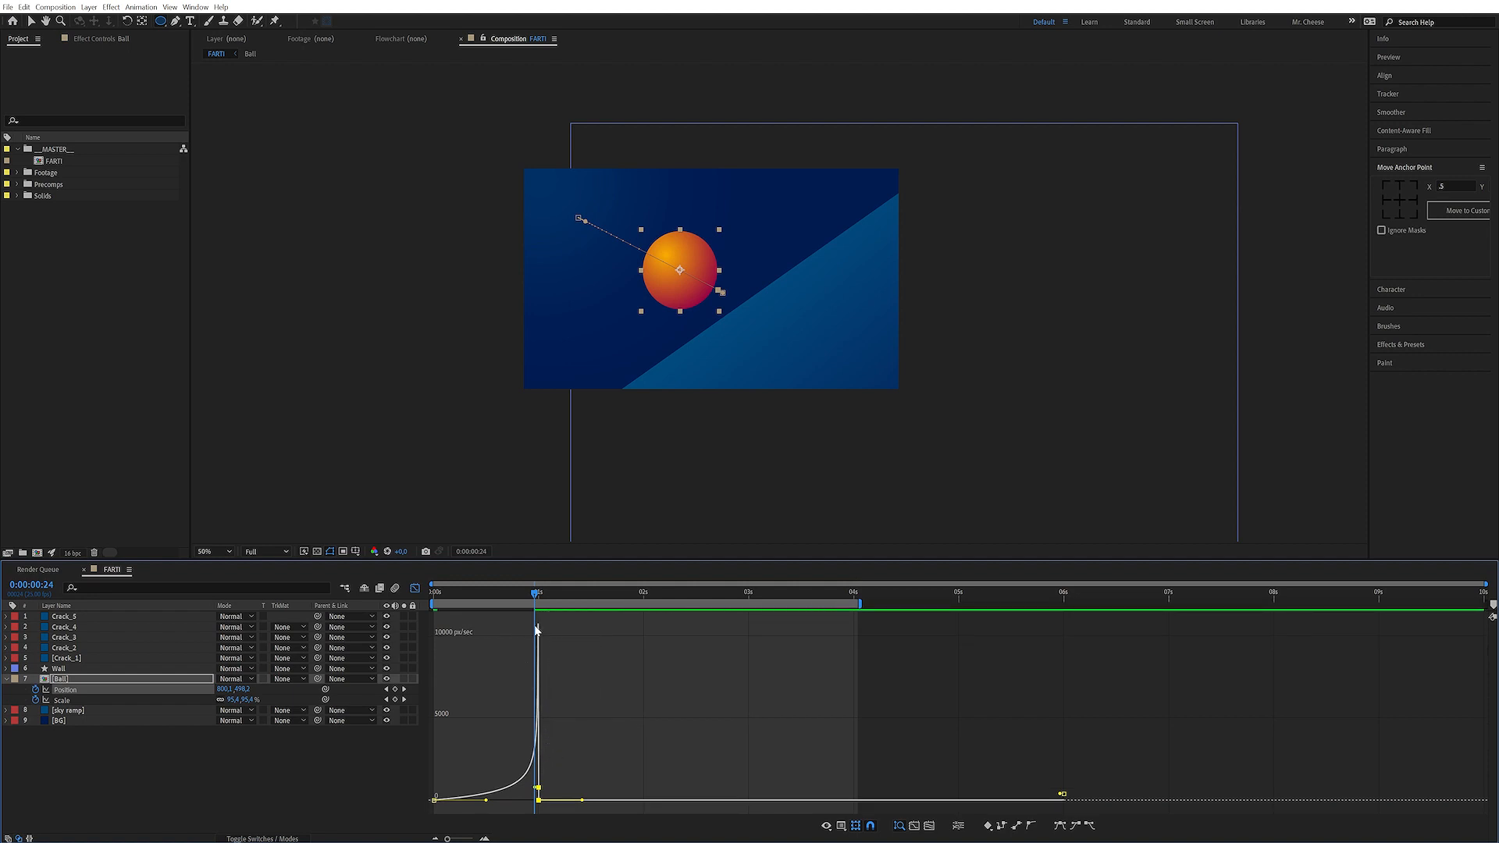
Select the ball's Scale property and adjust its speed-graph handles for a stronger ease, then close the graph editor
left_click(90, 700)
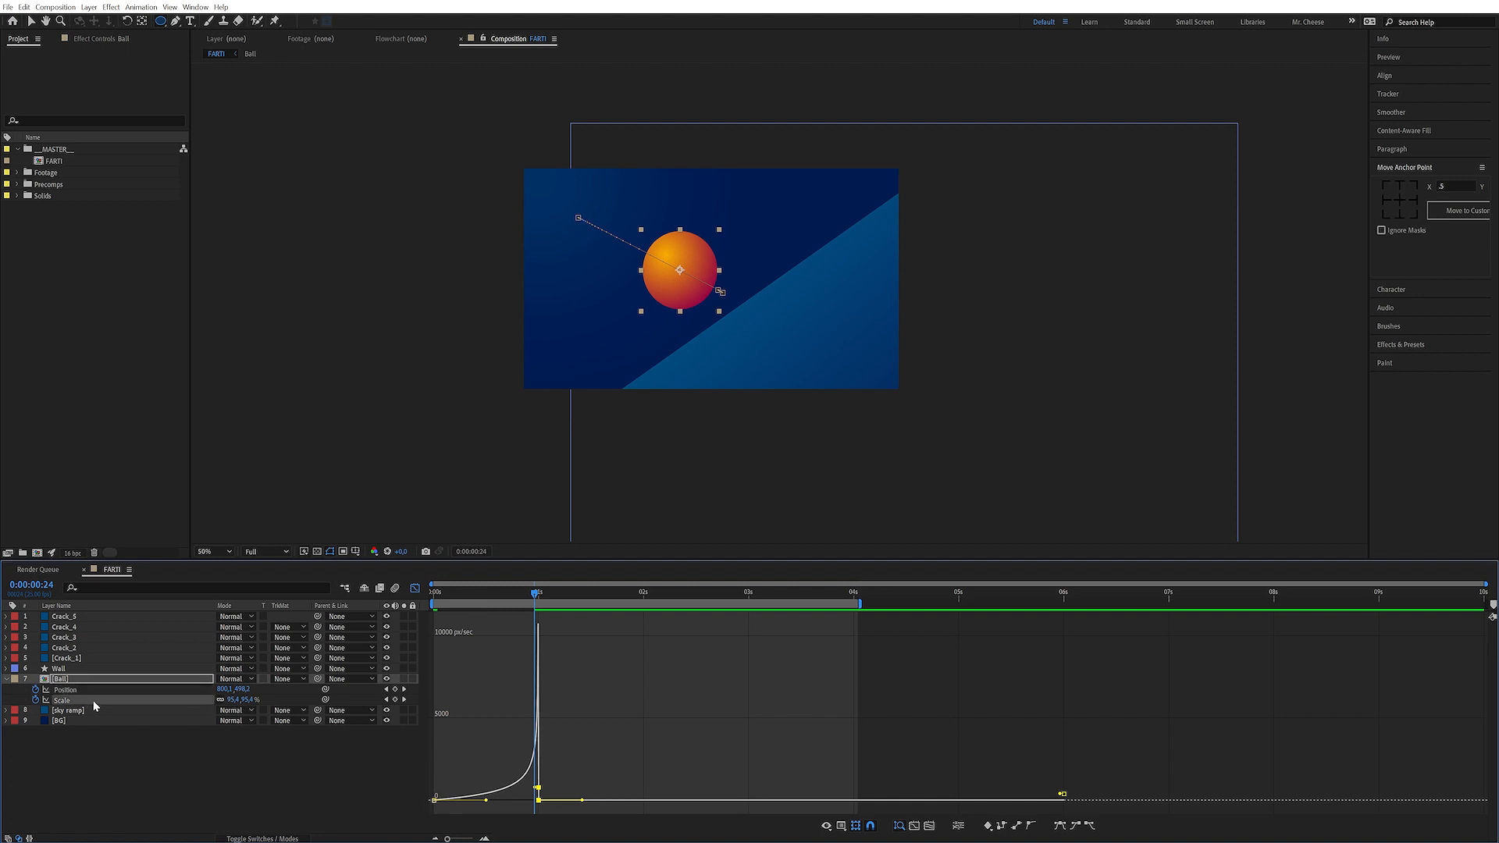
left_click(535, 701)
left_click_drag(530, 694, 547, 691)
left_click_drag(460, 800, 516, 798)
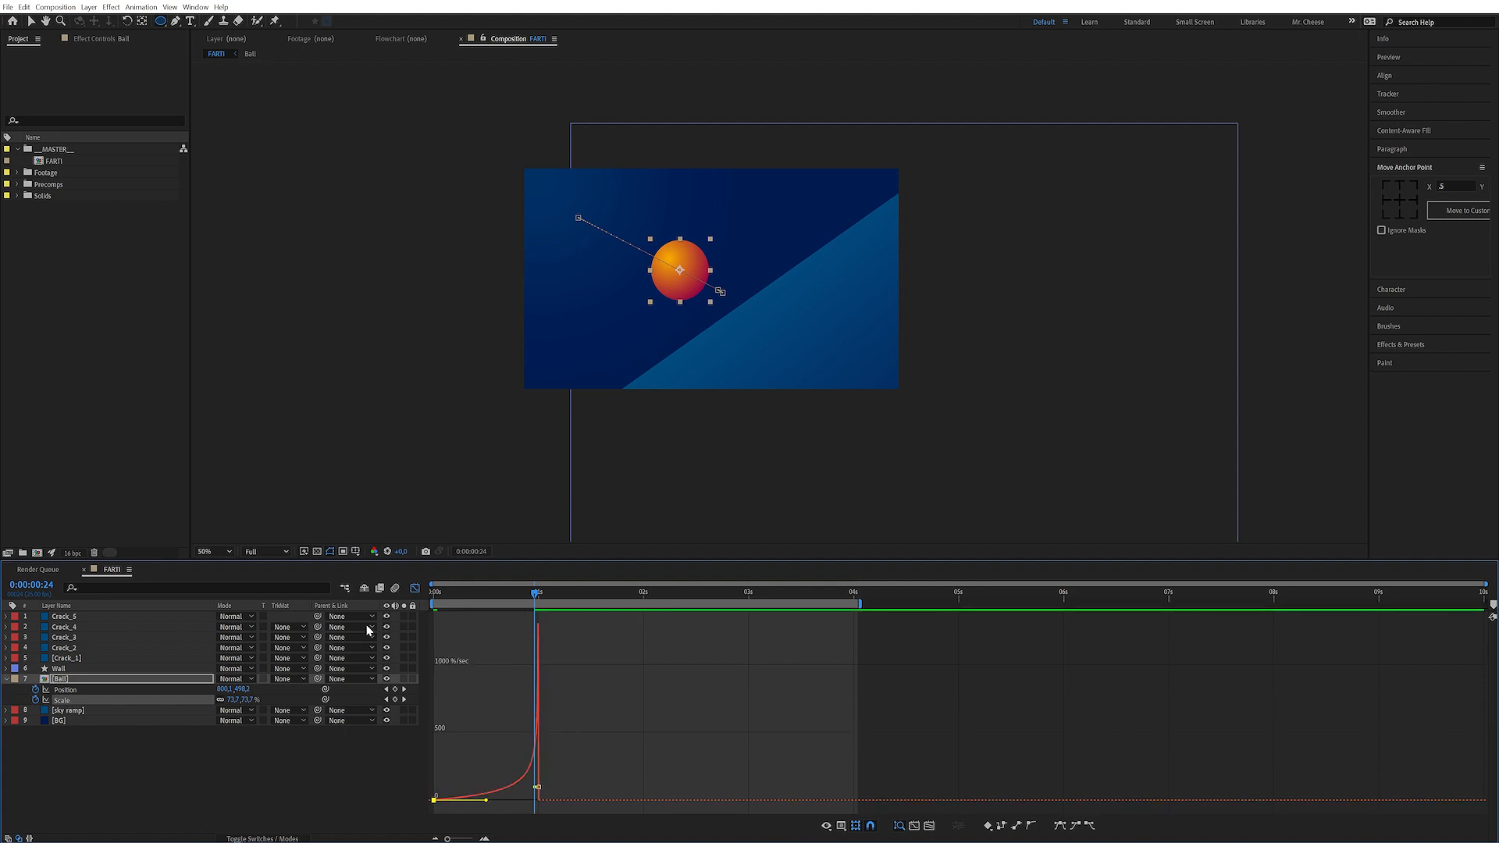
left_click(415, 588)
Preview the ball animation
key("space")
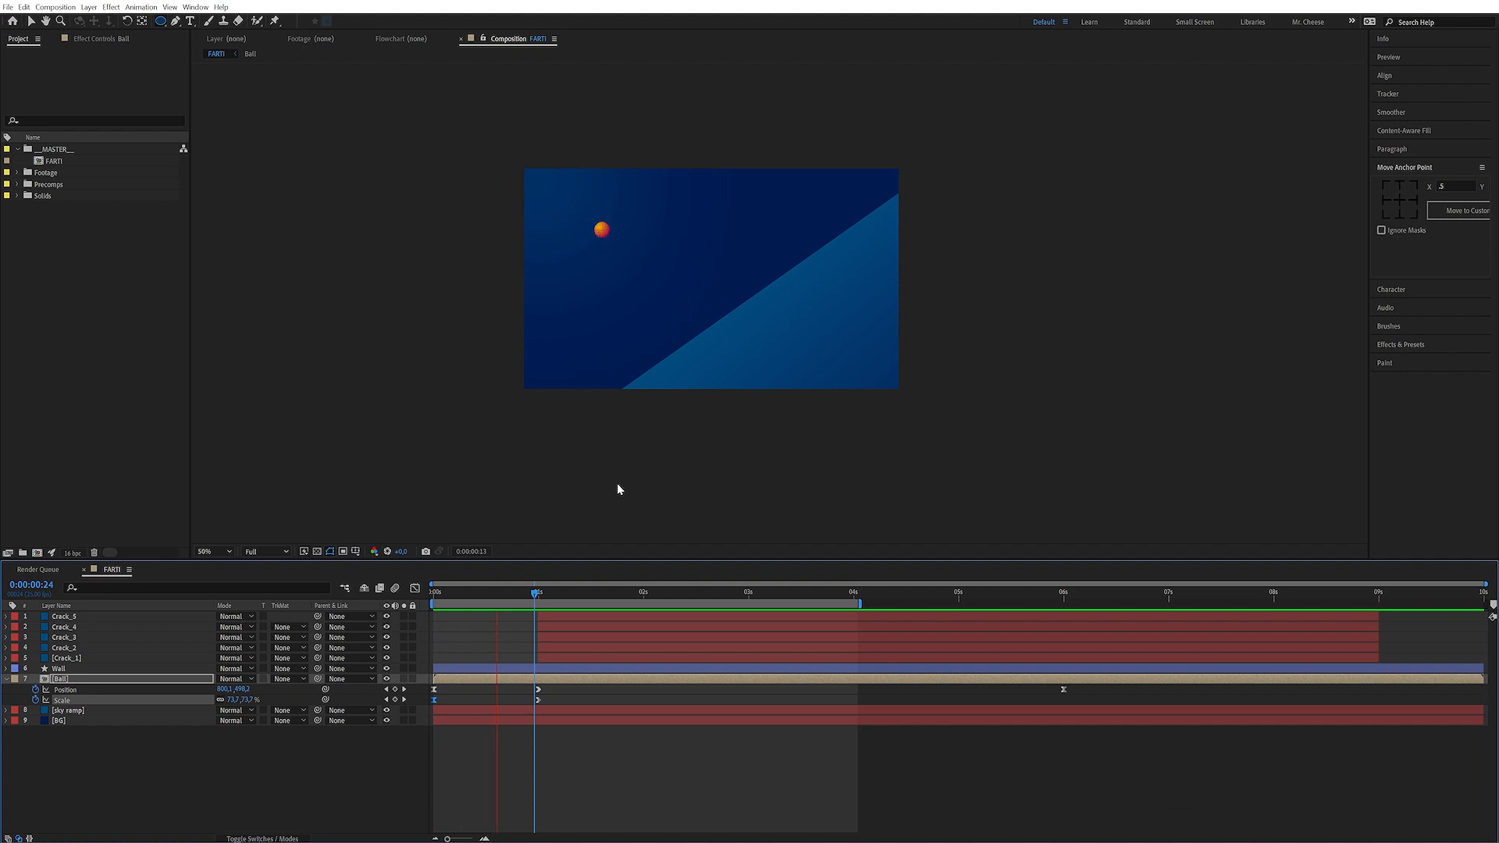
key("space")
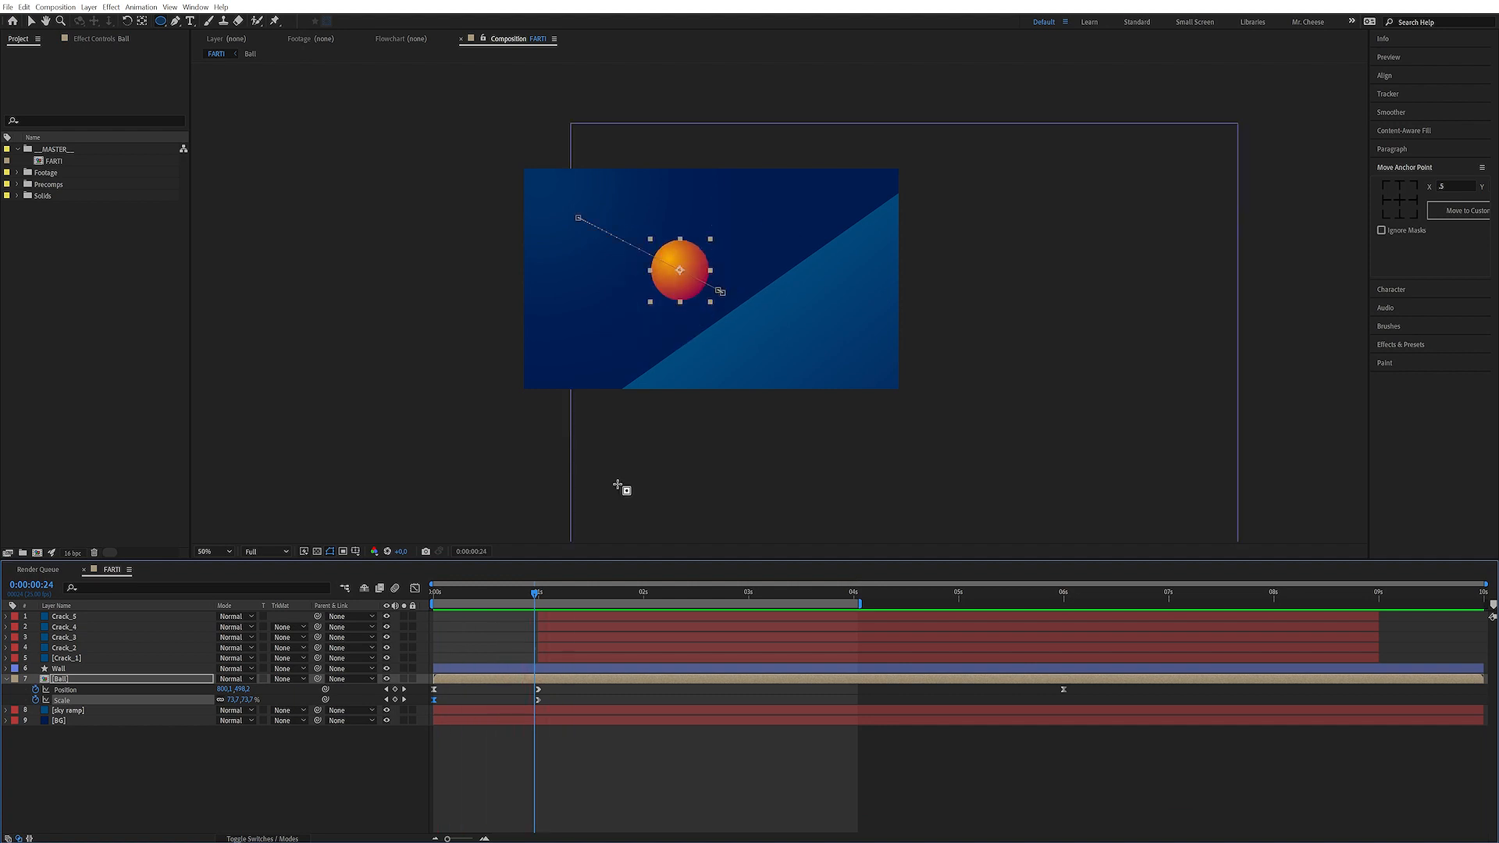
Add Position and Scale keyframes to the ball at 0:00:00:17 and select them
left_click(524, 769)
left_click_drag(530, 597, 506, 587)
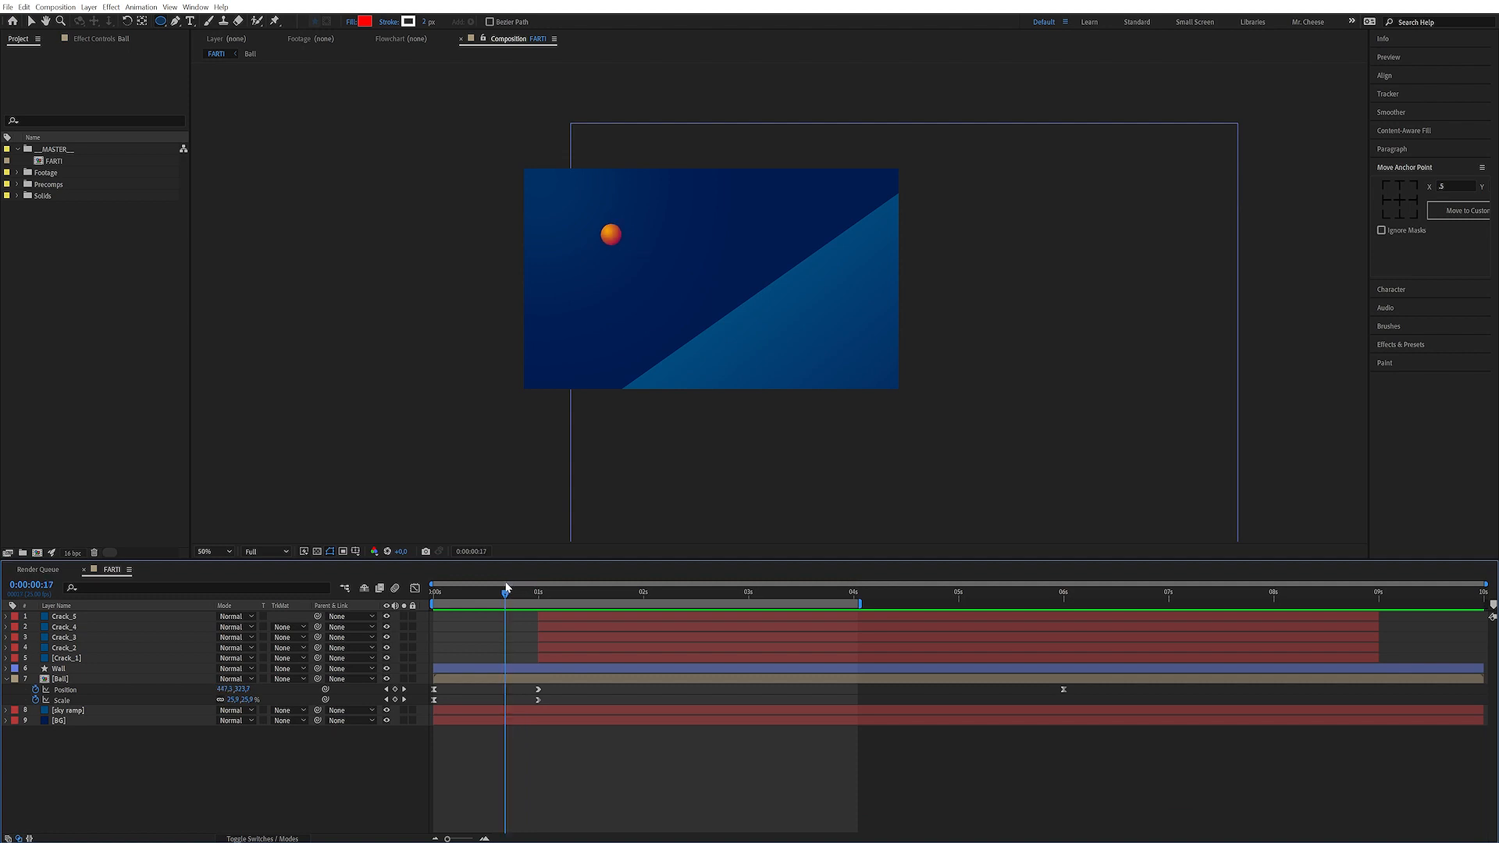
left_click(396, 690)
left_click(396, 700)
left_click(528, 757)
mouse_move(517, 748)
left_mouse_down()
mouse_move(498, 685)
mouse_move(522, 694)
left_mouse_up()
Preview the ball animation repeatedly to check its timing
key("space")
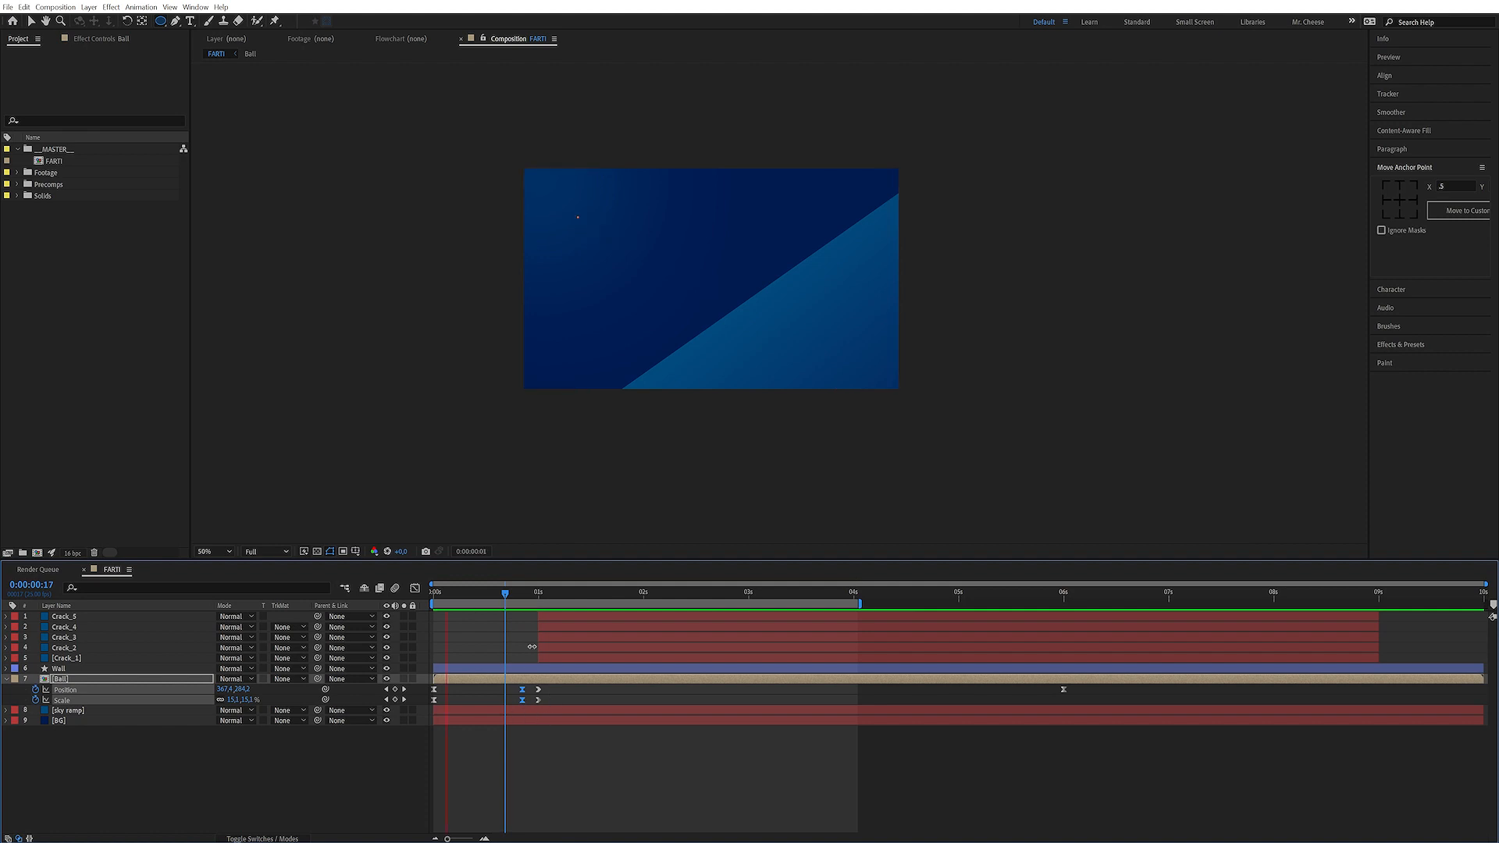
key("space")
key("space")
key("space")
key("space")
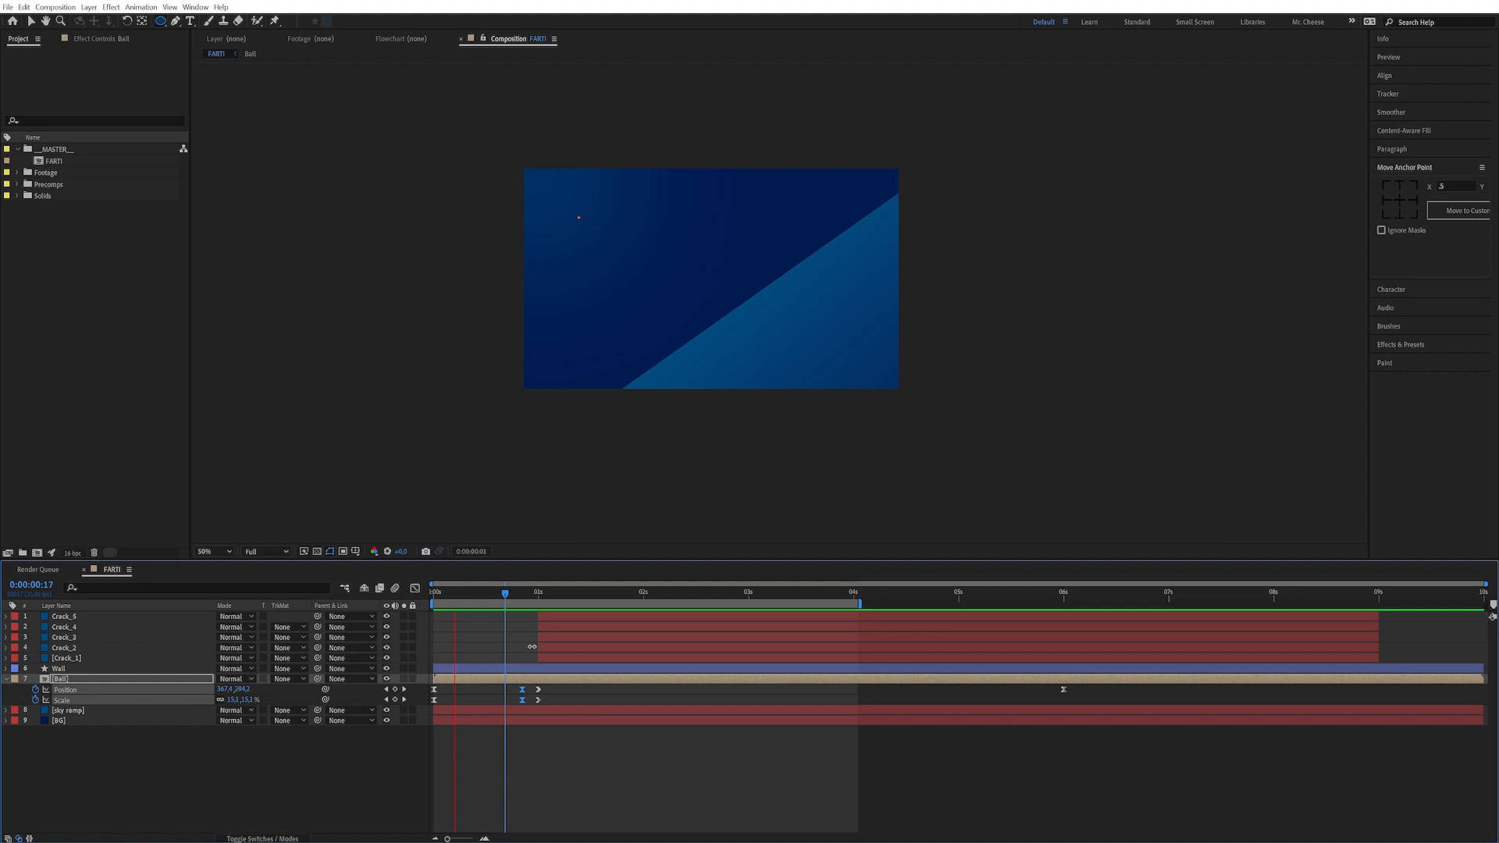
key("space")
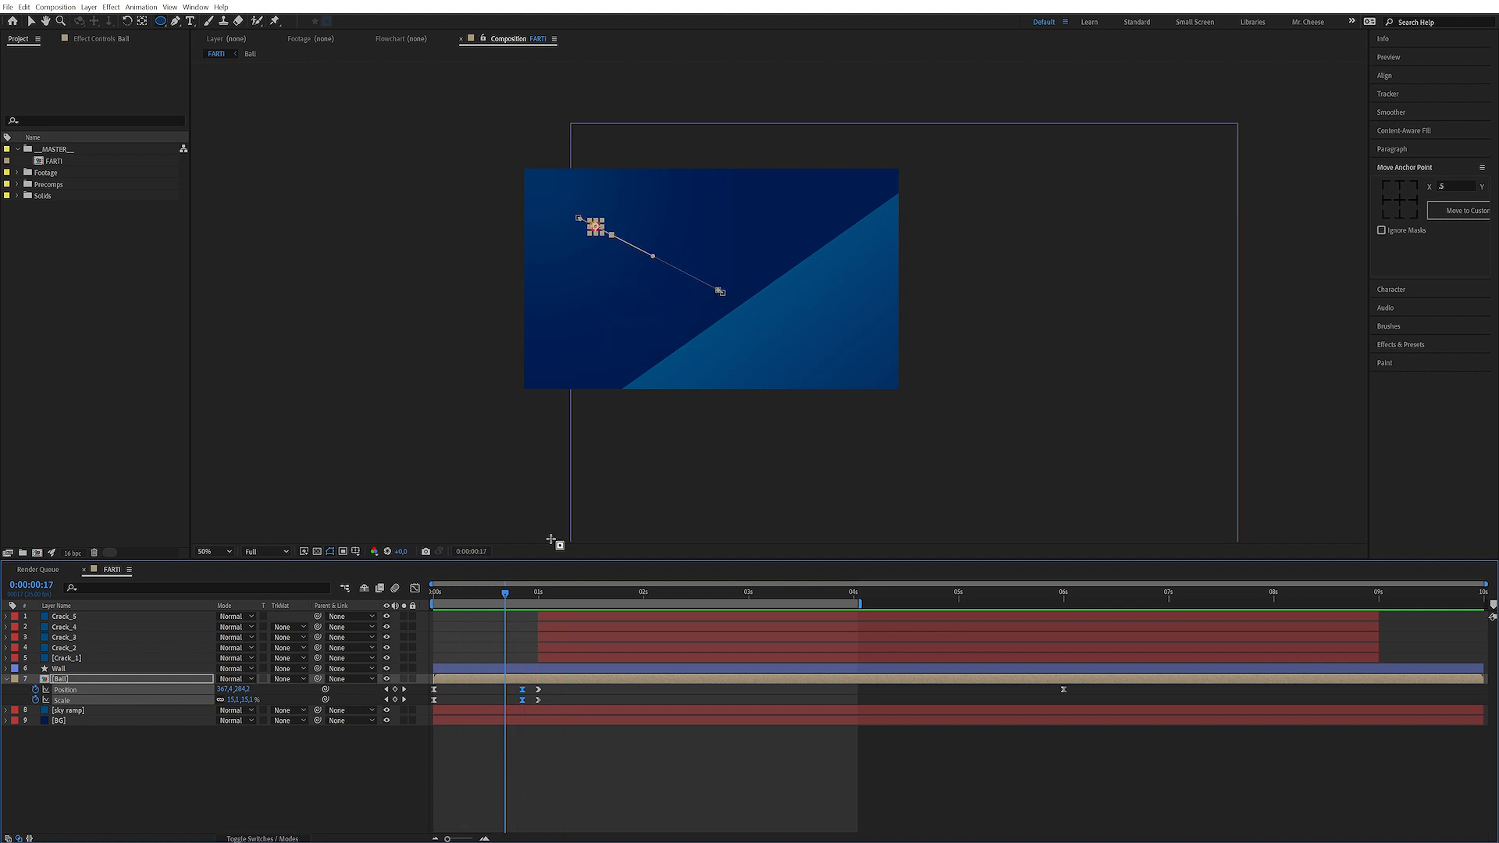
key("space")
key("space")
Select all five Crack layers and reveal their Position keyframes
left_click_drag(509, 591, 573, 592)
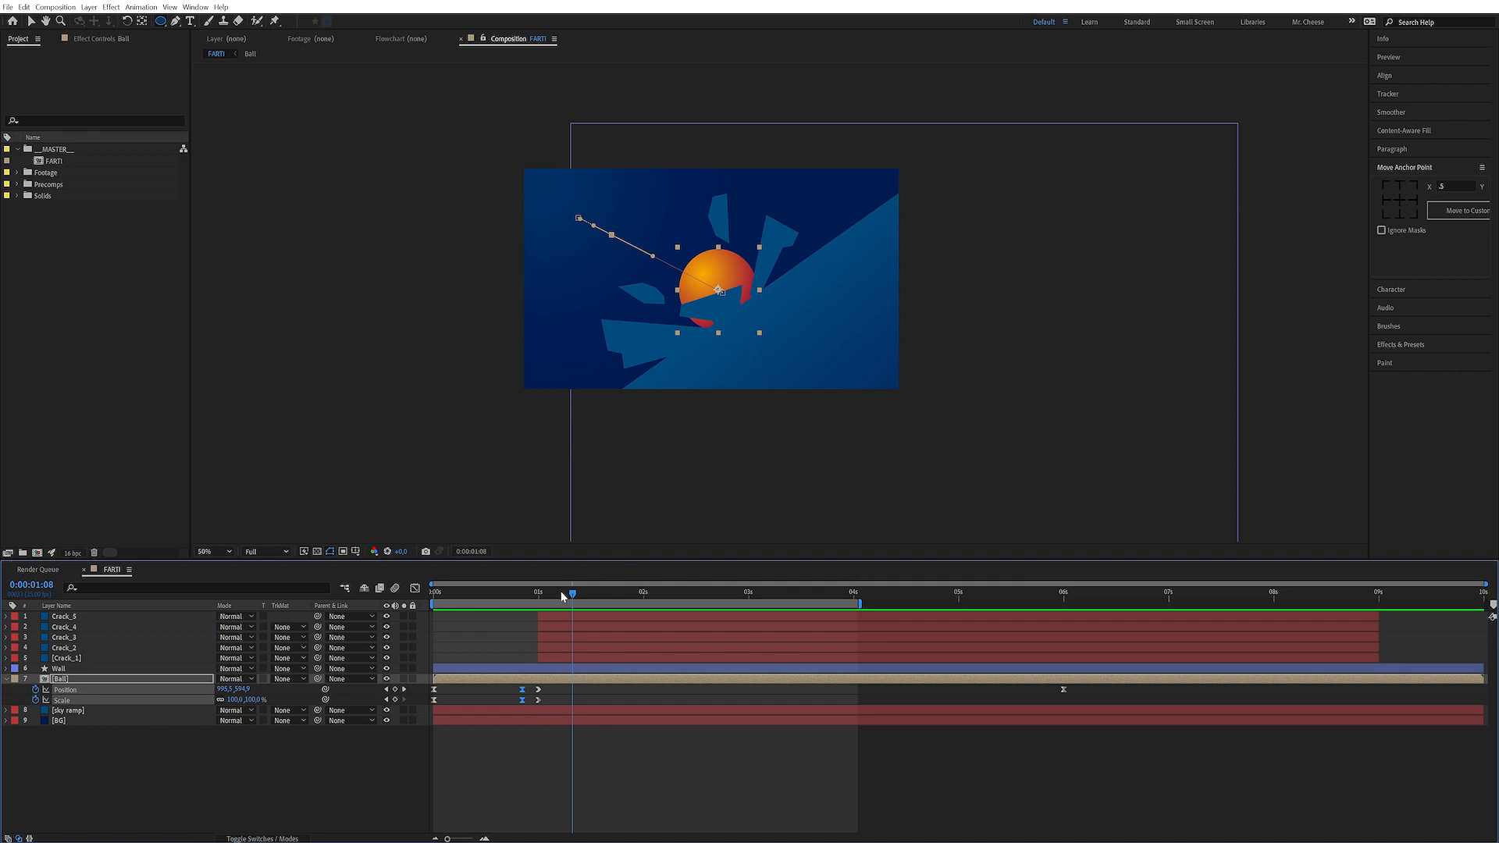
left_click_drag(555, 594, 537, 593)
left_click(563, 659)
left_click(566, 655)
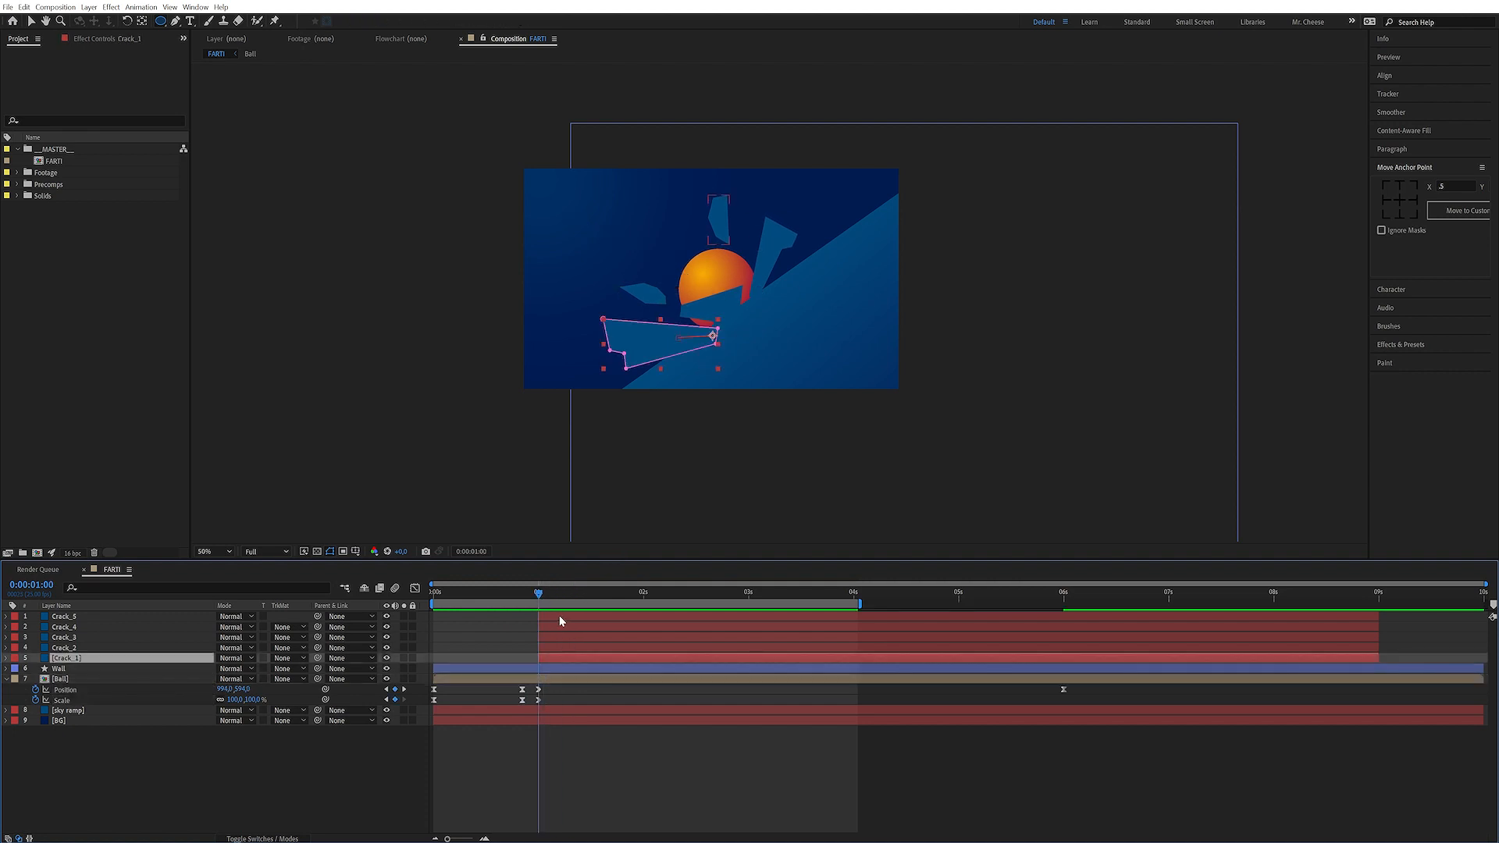
left_click(559, 617, "shift")
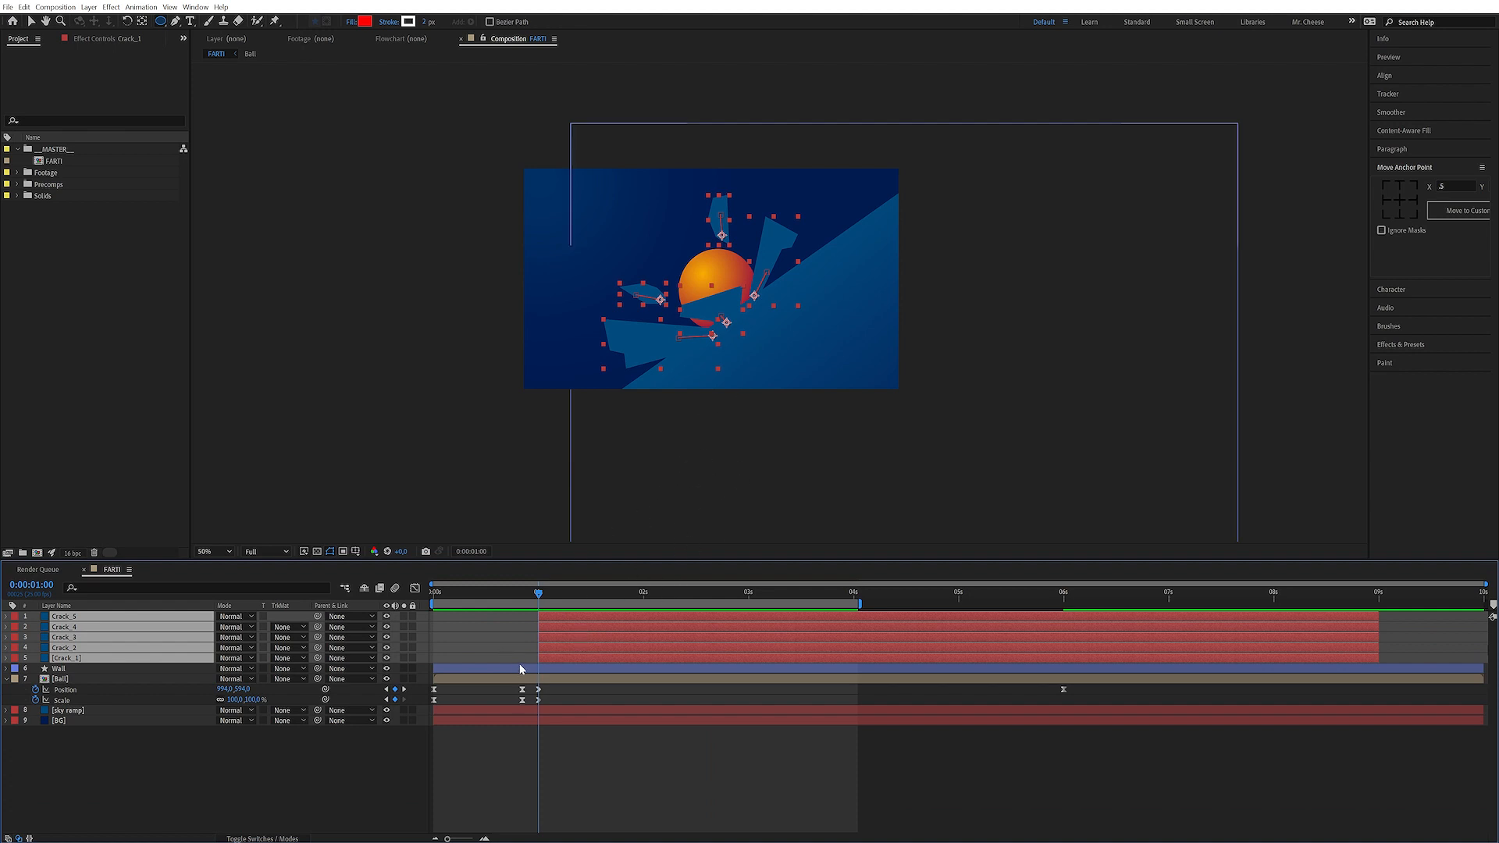
key("u")
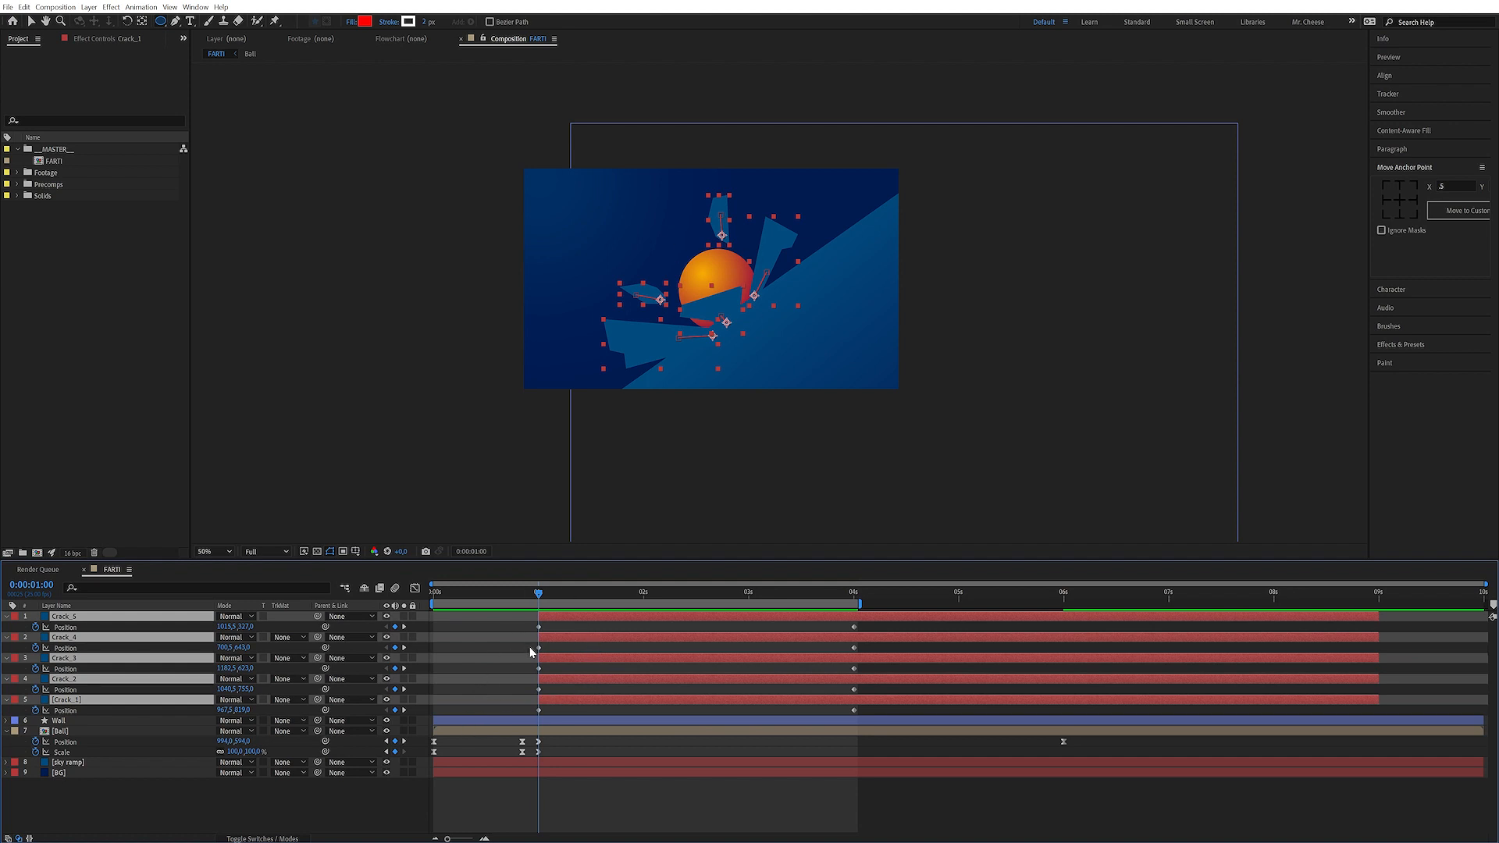
Select all Crack Position keyframes and set their incoming velocity to 0 pixels/sec with 100% influence
left_click_drag(555, 625, 518, 714)
left_click_drag(877, 624, 840, 717)
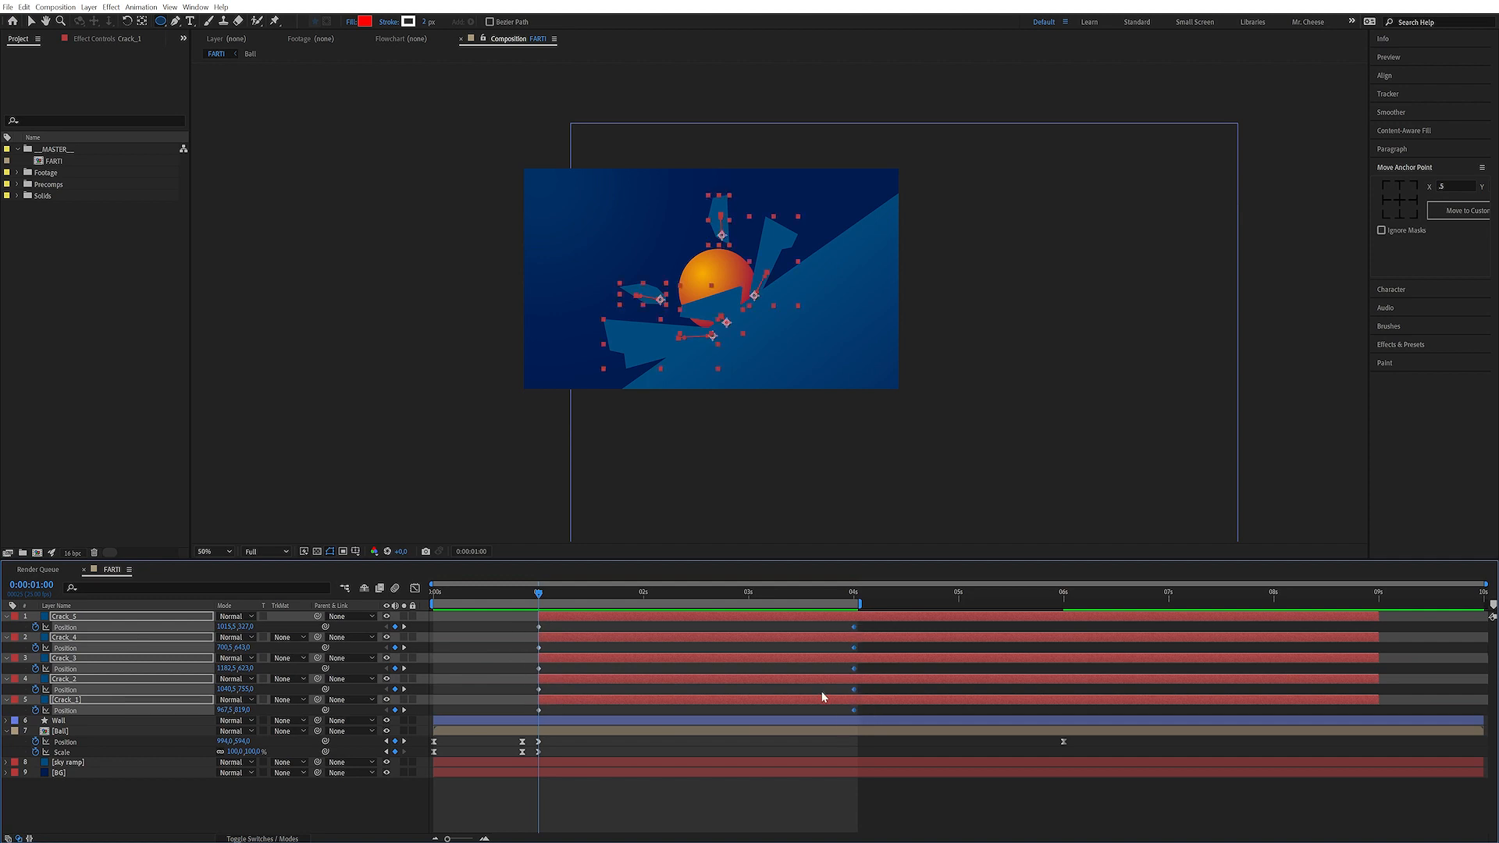
left_click(415, 588)
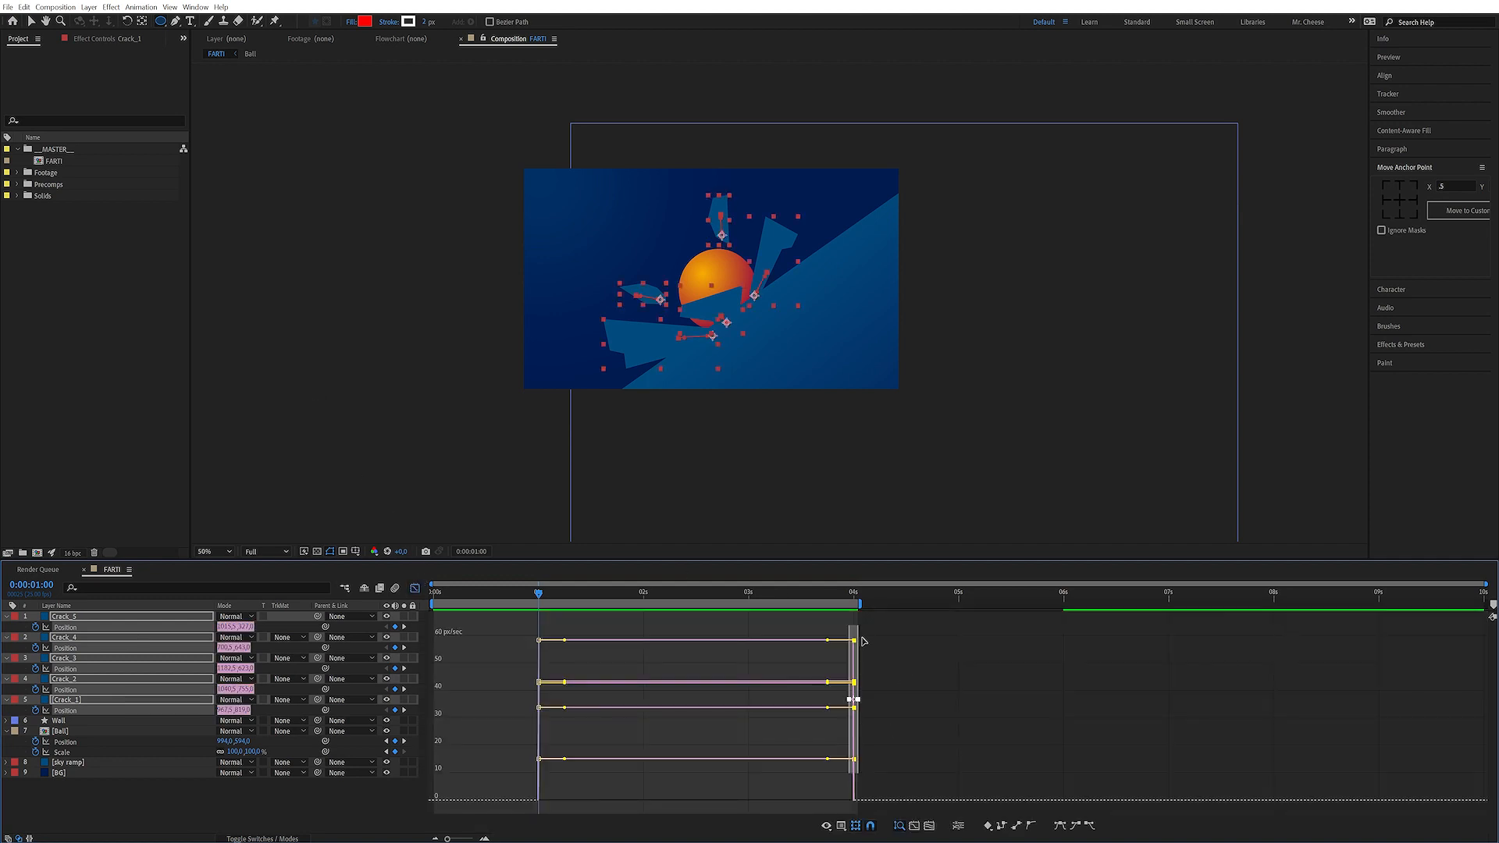
left_click(415, 588)
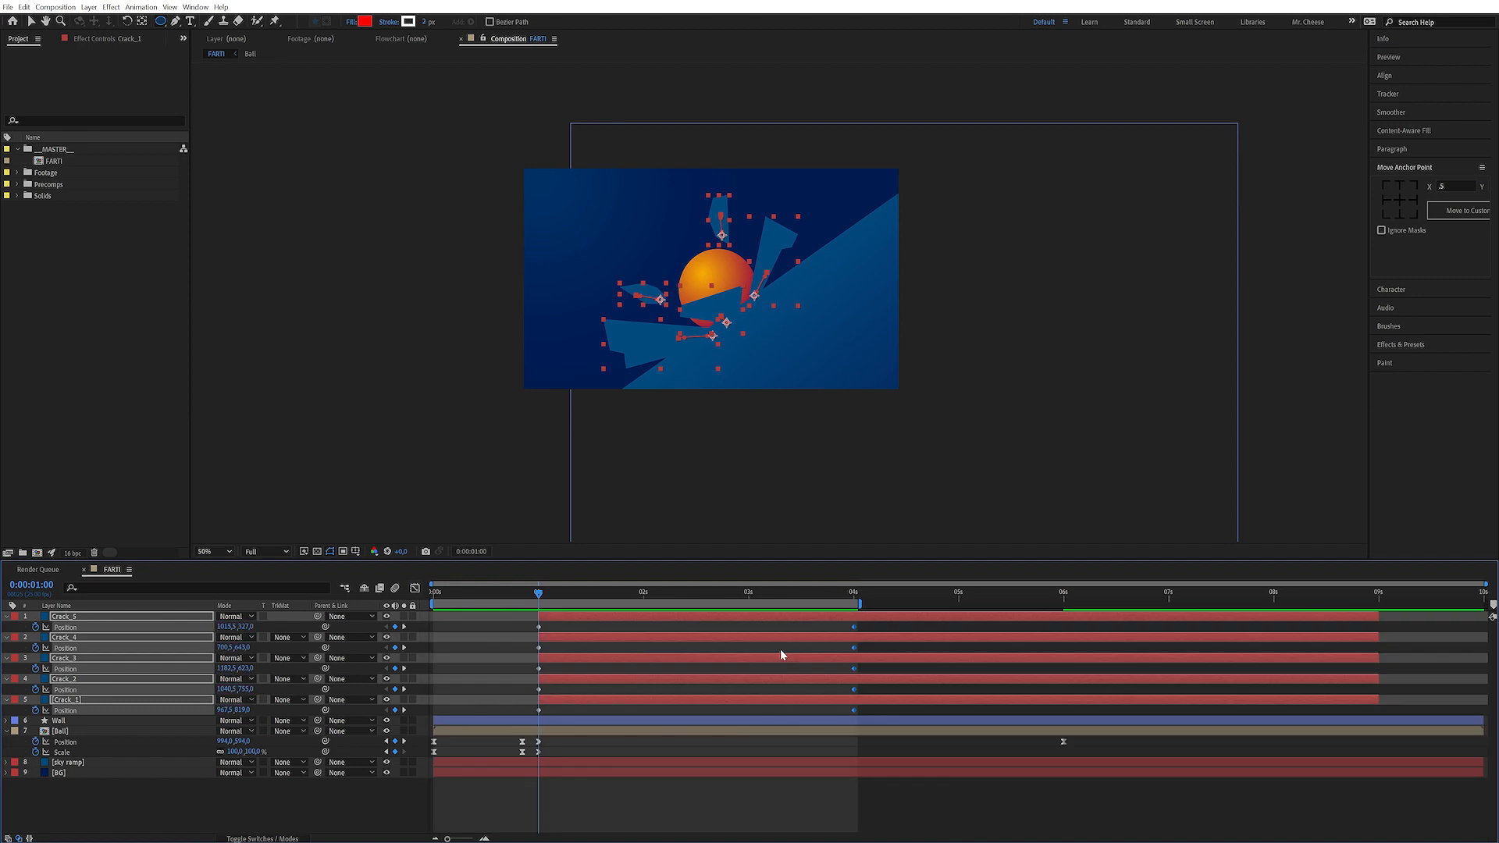
key("ctrl+shift+k")
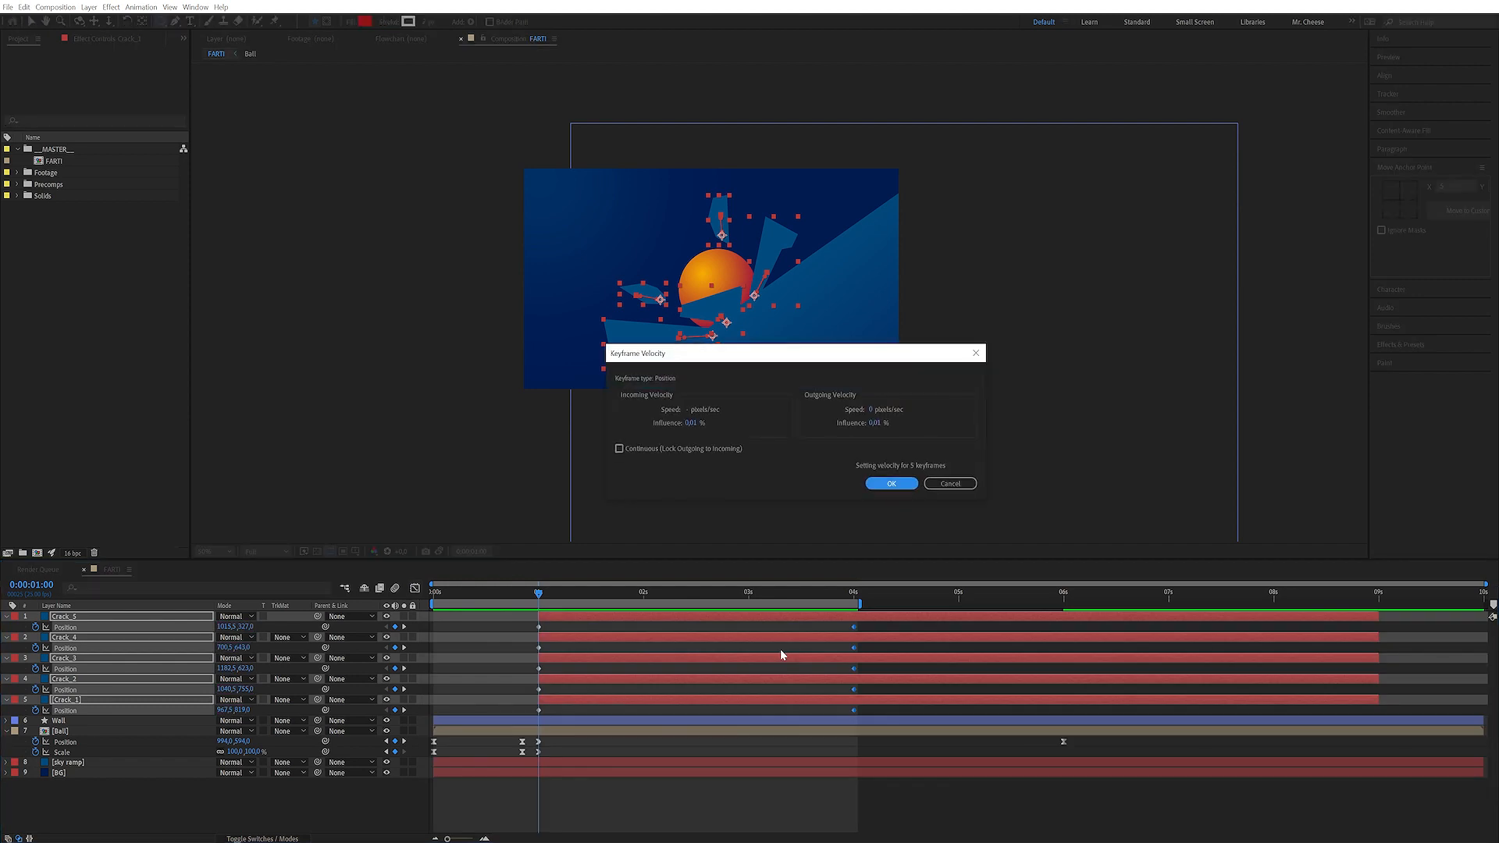
left_click(690, 412)
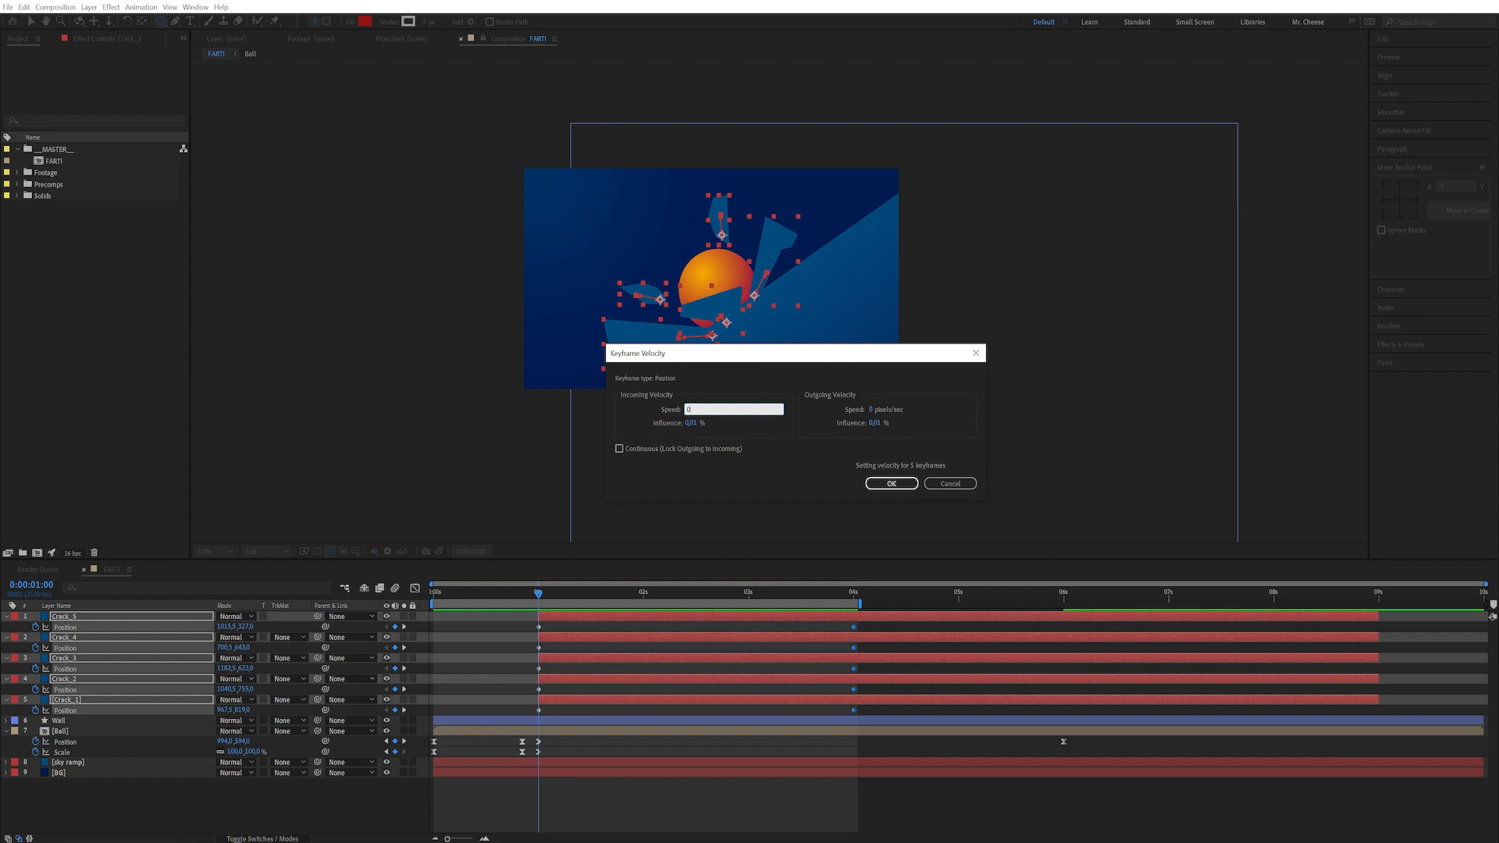
key("Tab")
type("1")
left_click(776, 443)
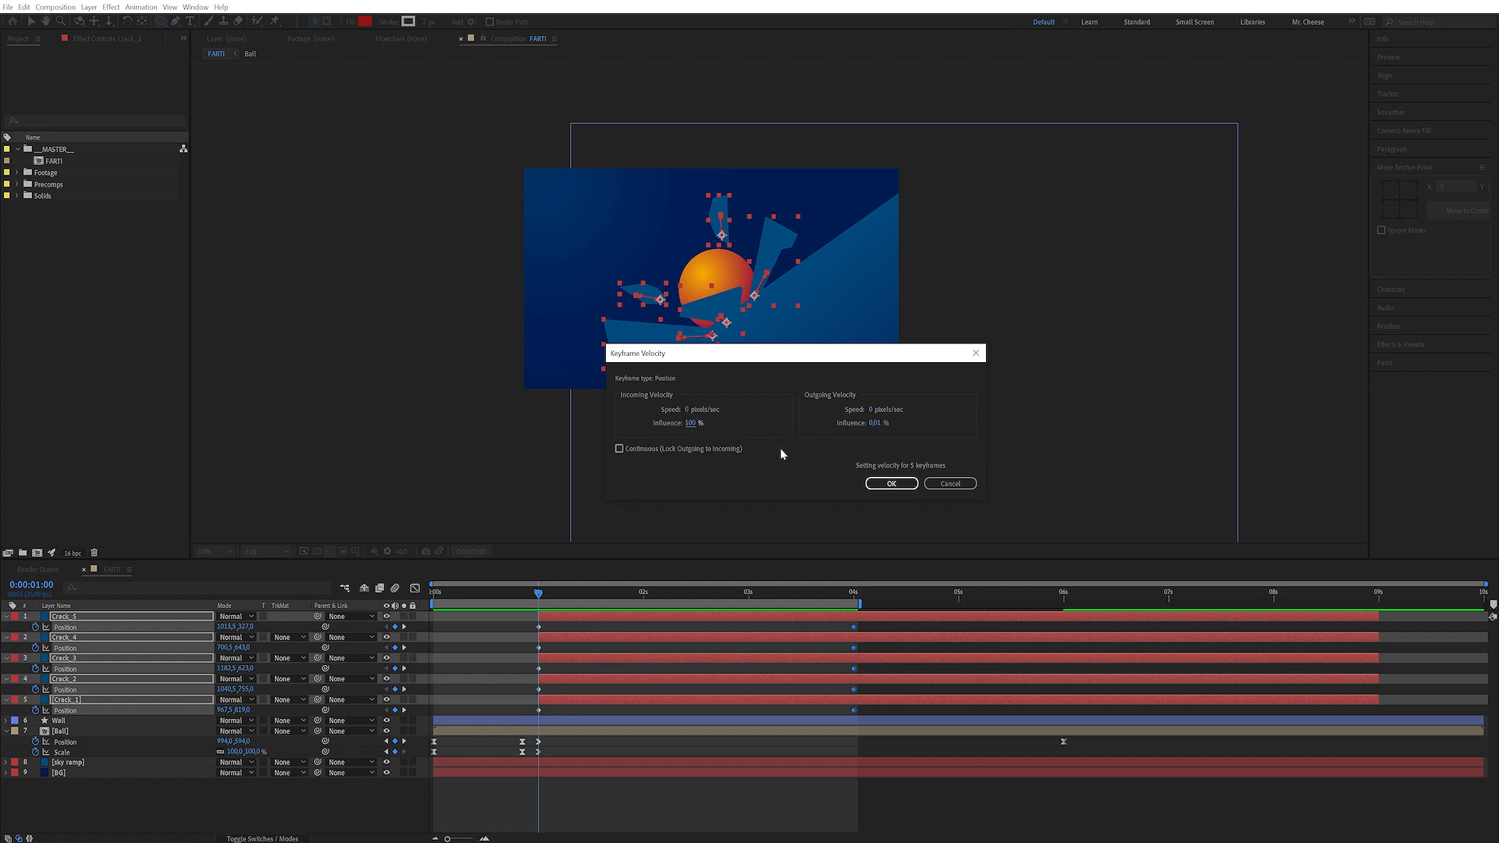
key("Return")
Select the Crack layers' first Position keyframes and apply Keyframe Velocity to them
key("shift+F3")
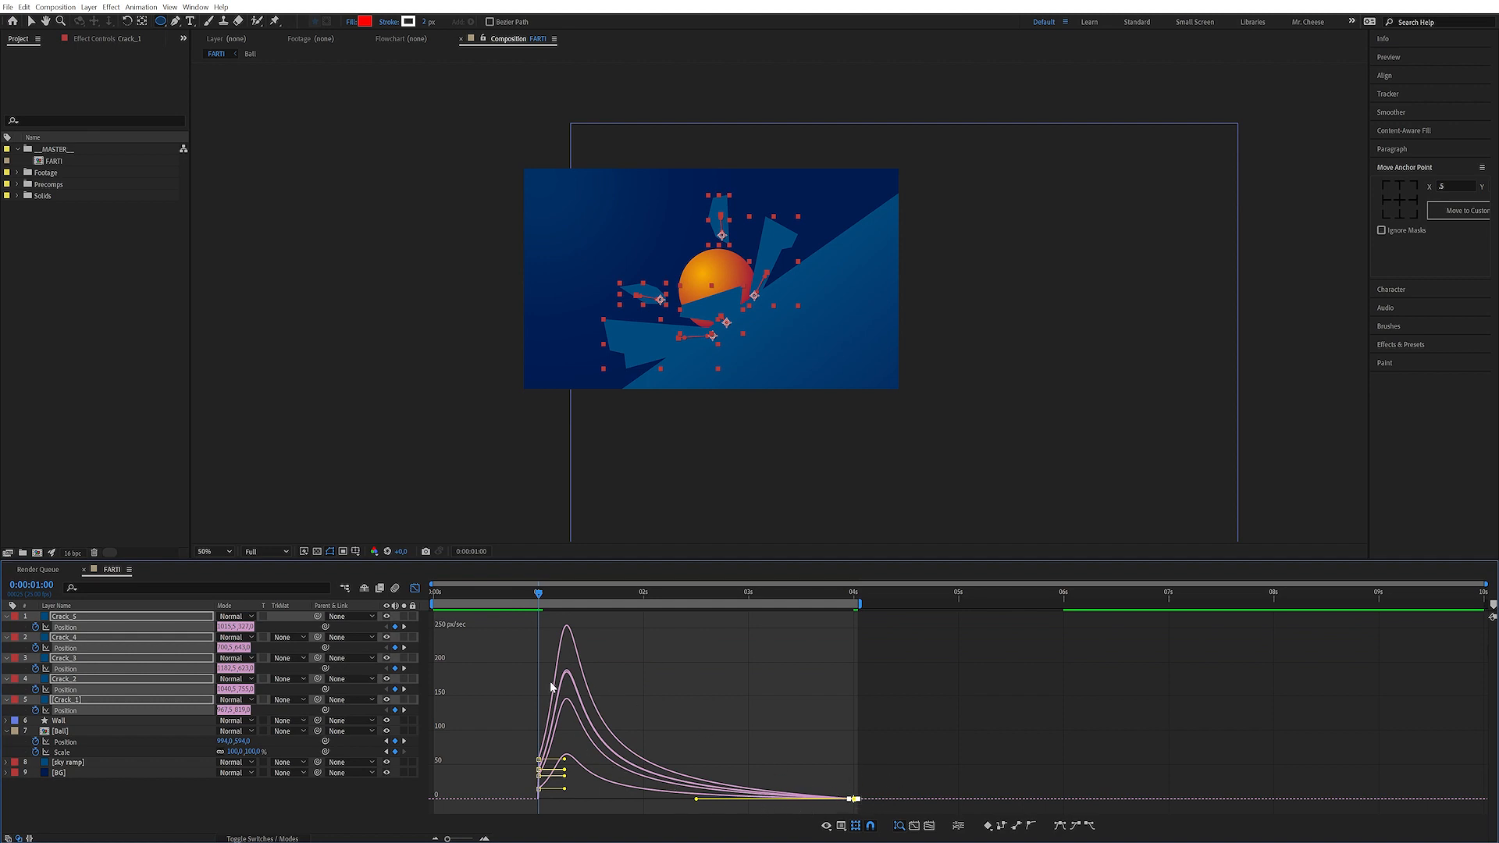
left_click(415, 589)
left_click_drag(550, 623, 528, 709)
key("ctrl+shift+k")
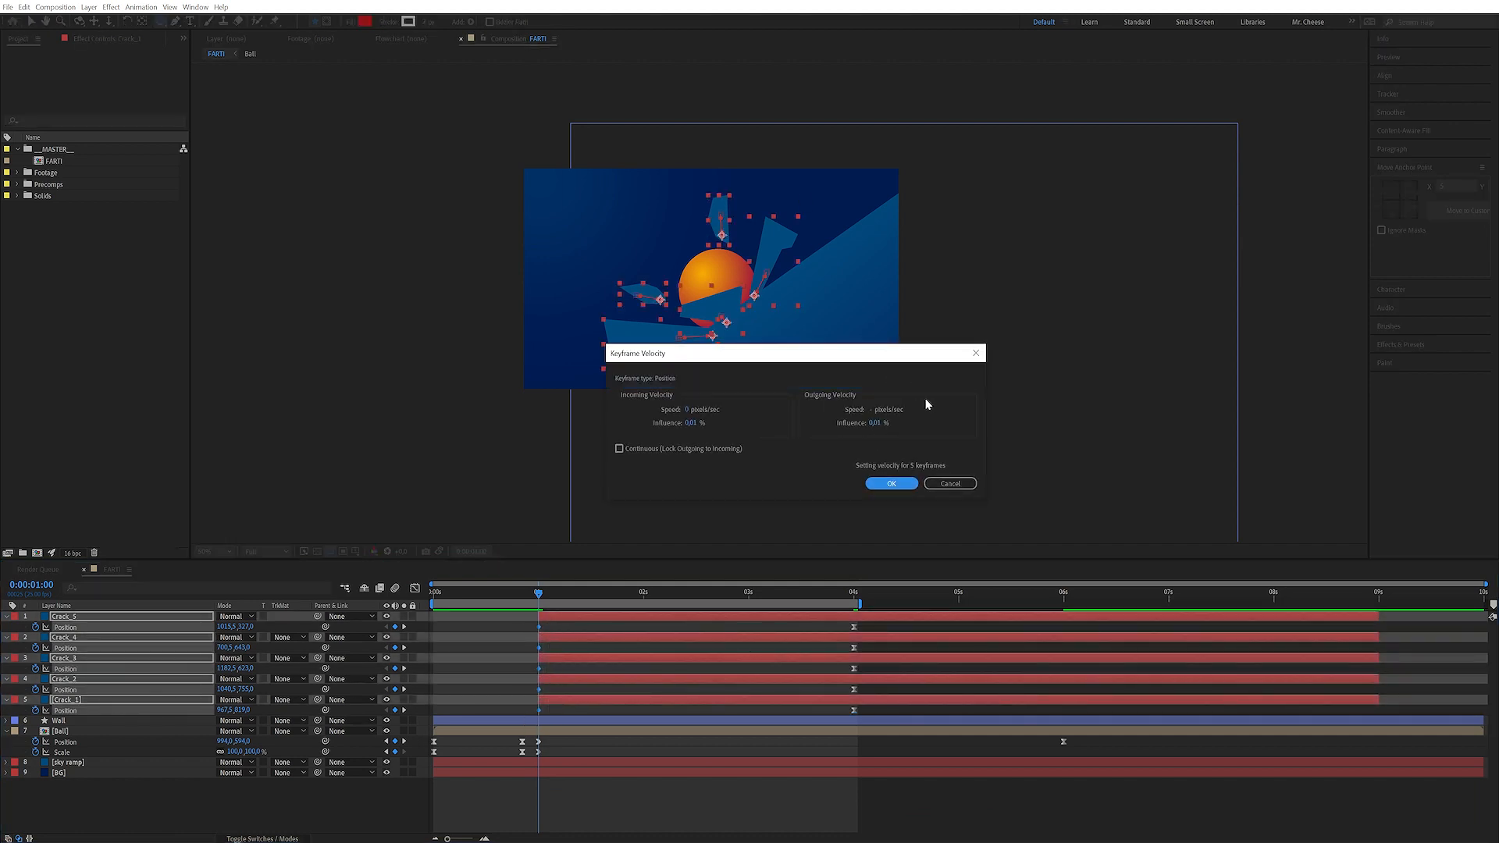
left_click(900, 486)
left_click(415, 588)
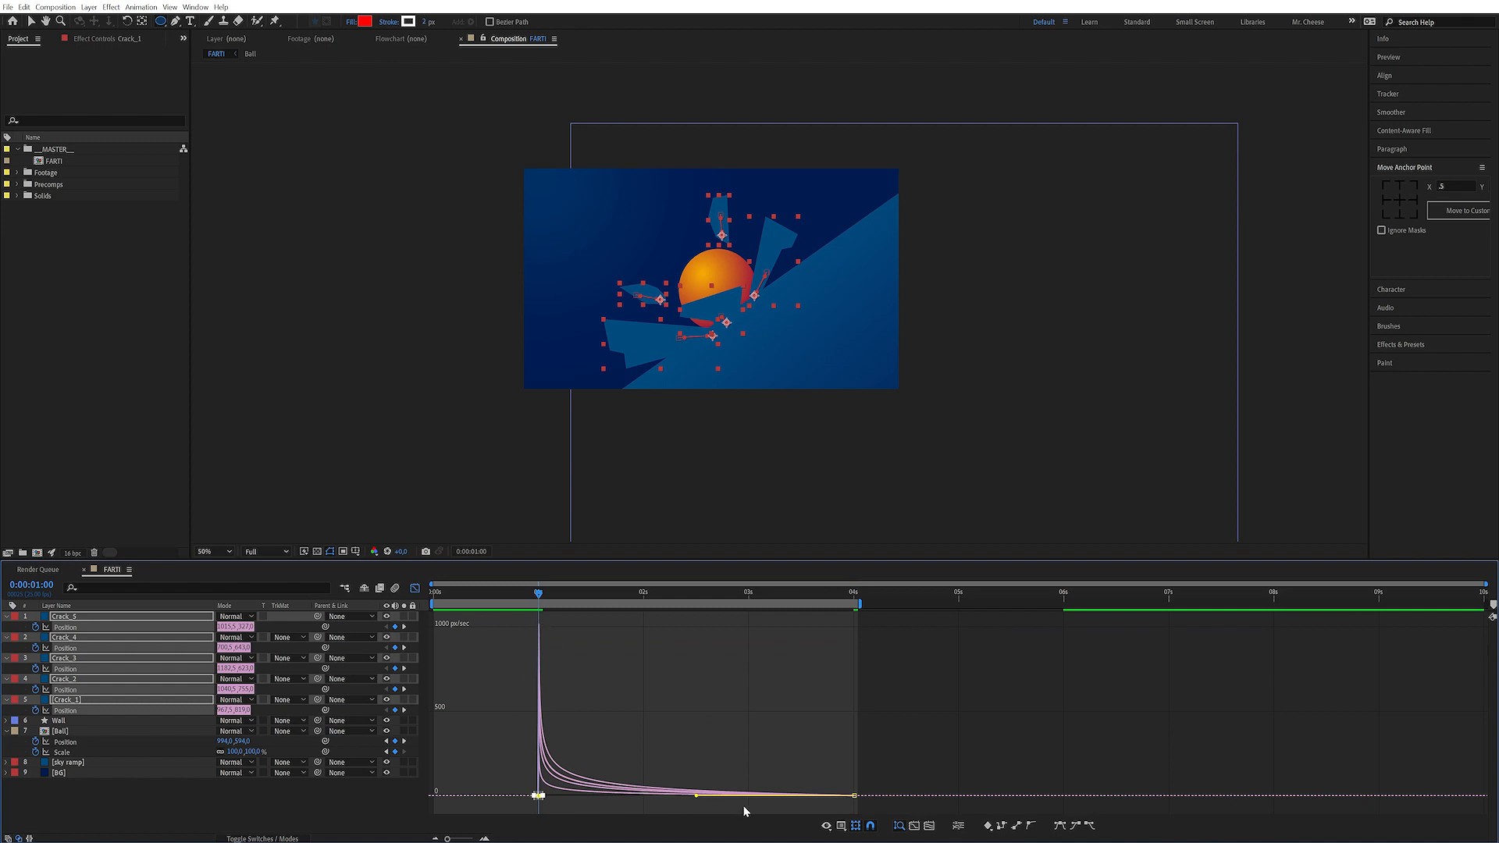
left_click(413, 590)
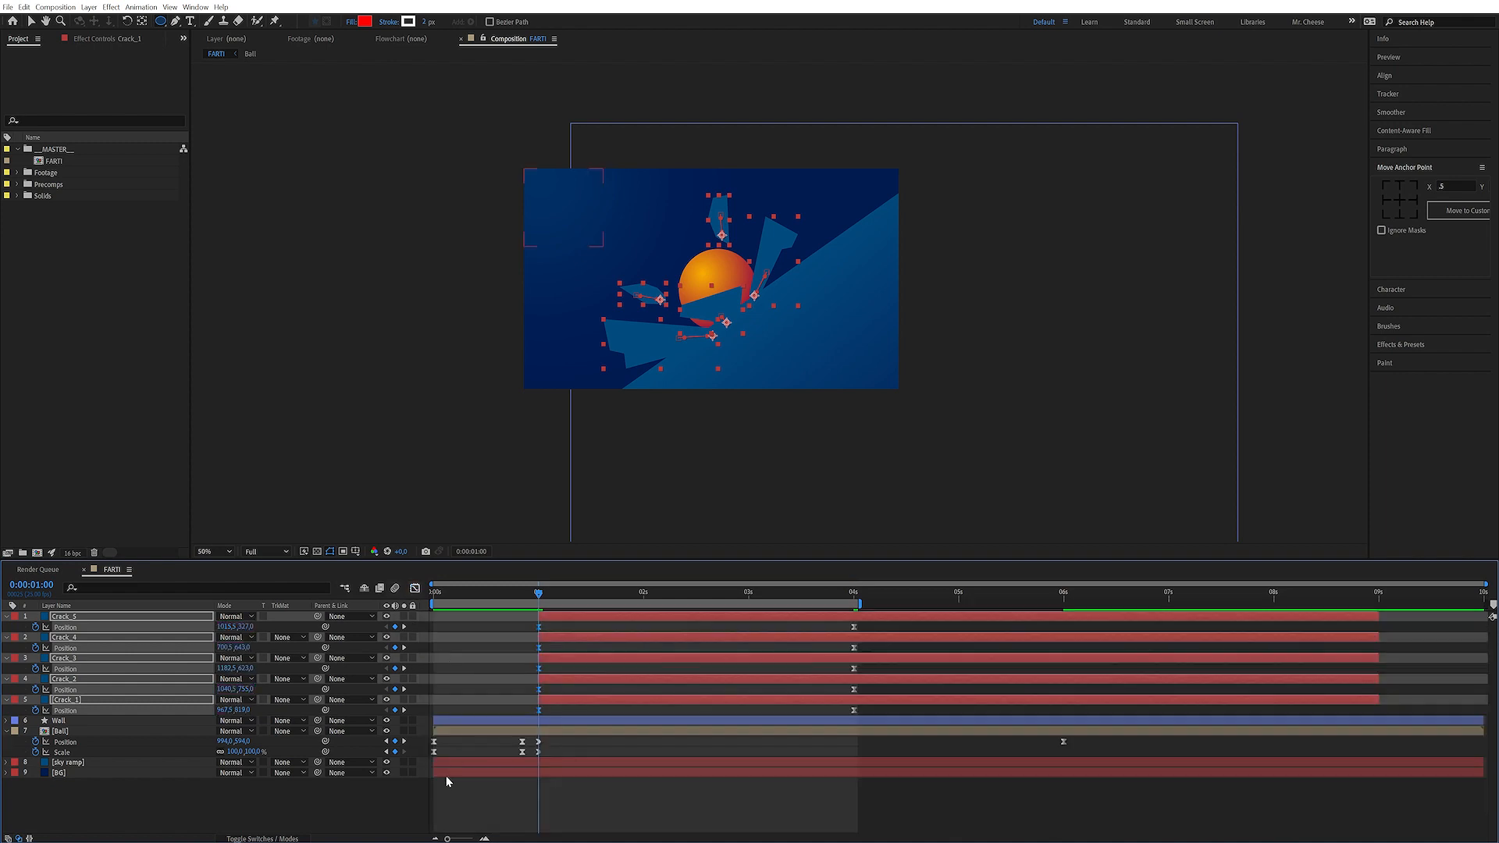
Preview the crack animation
left_click(395, 801)
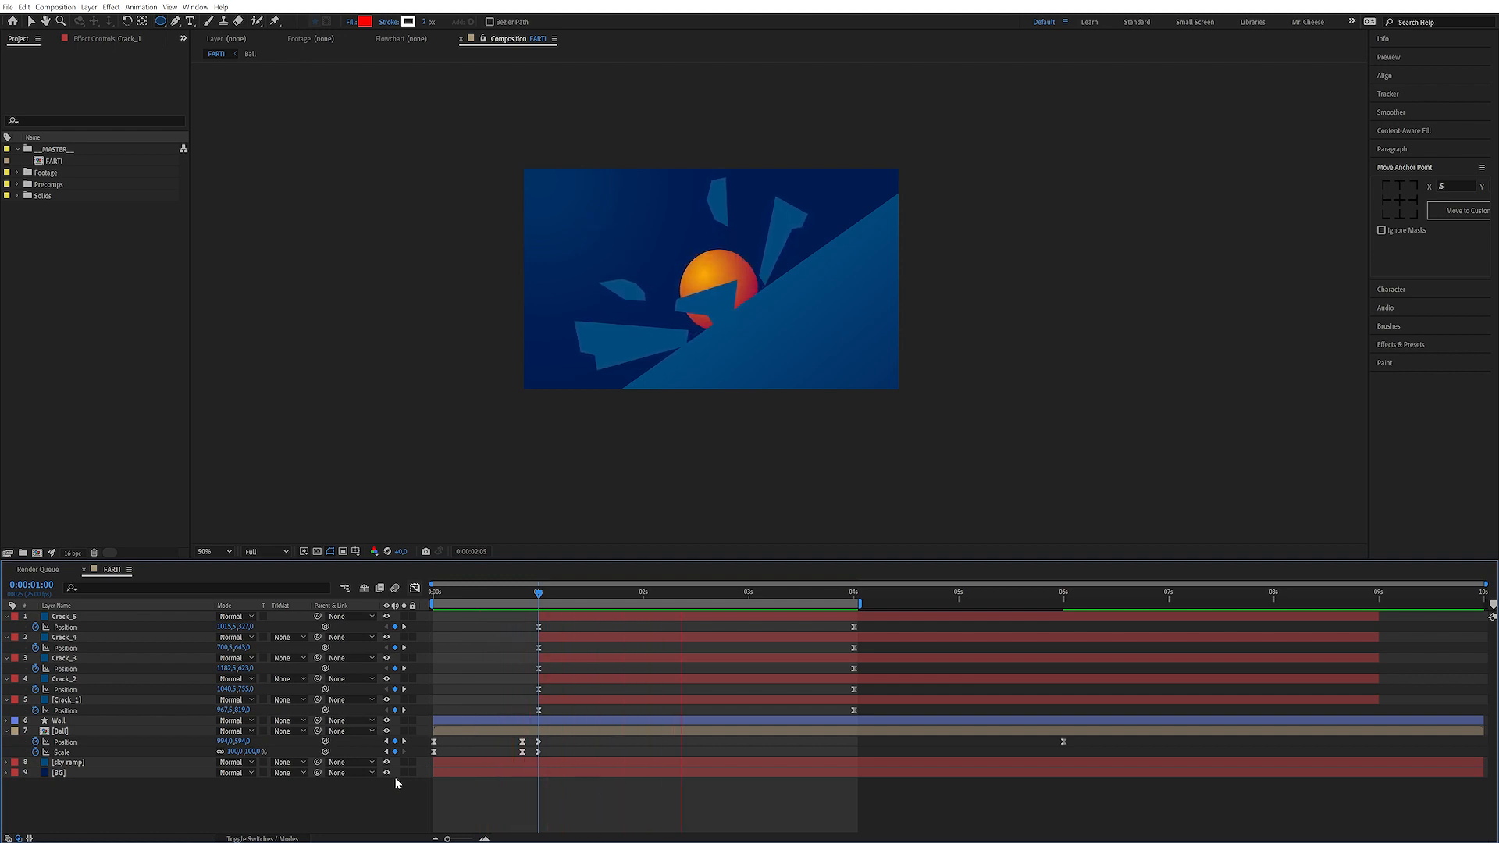
key("space")
Select the Crack layers' last Position keyframes and set their incoming influence in Keyframe Velocity
left_click(878, 622)
left_click_drag(866, 631, 837, 714)
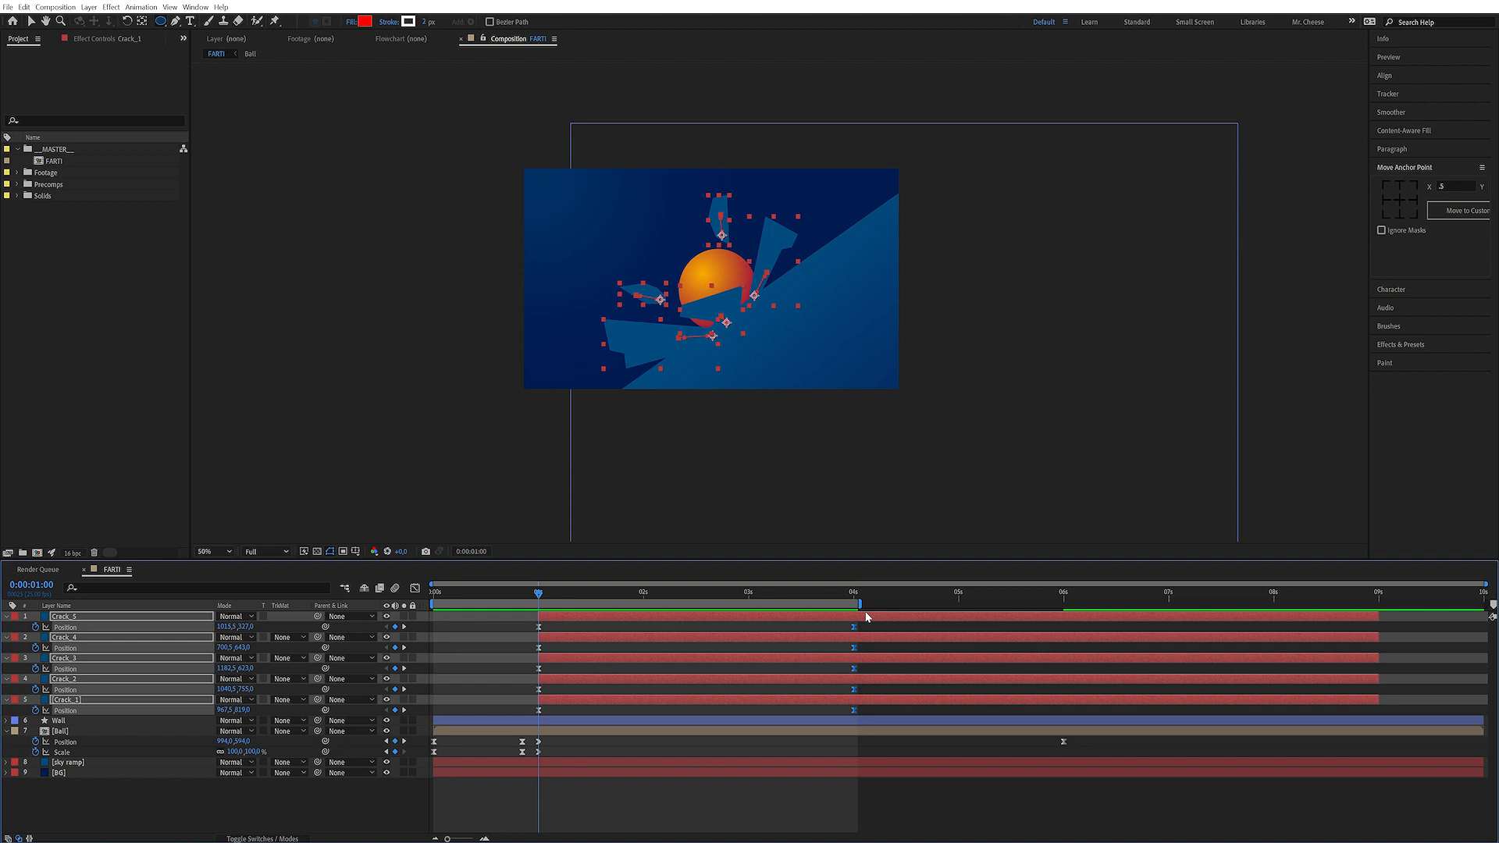
key("ctrl+shift+k")
double_click(694, 424)
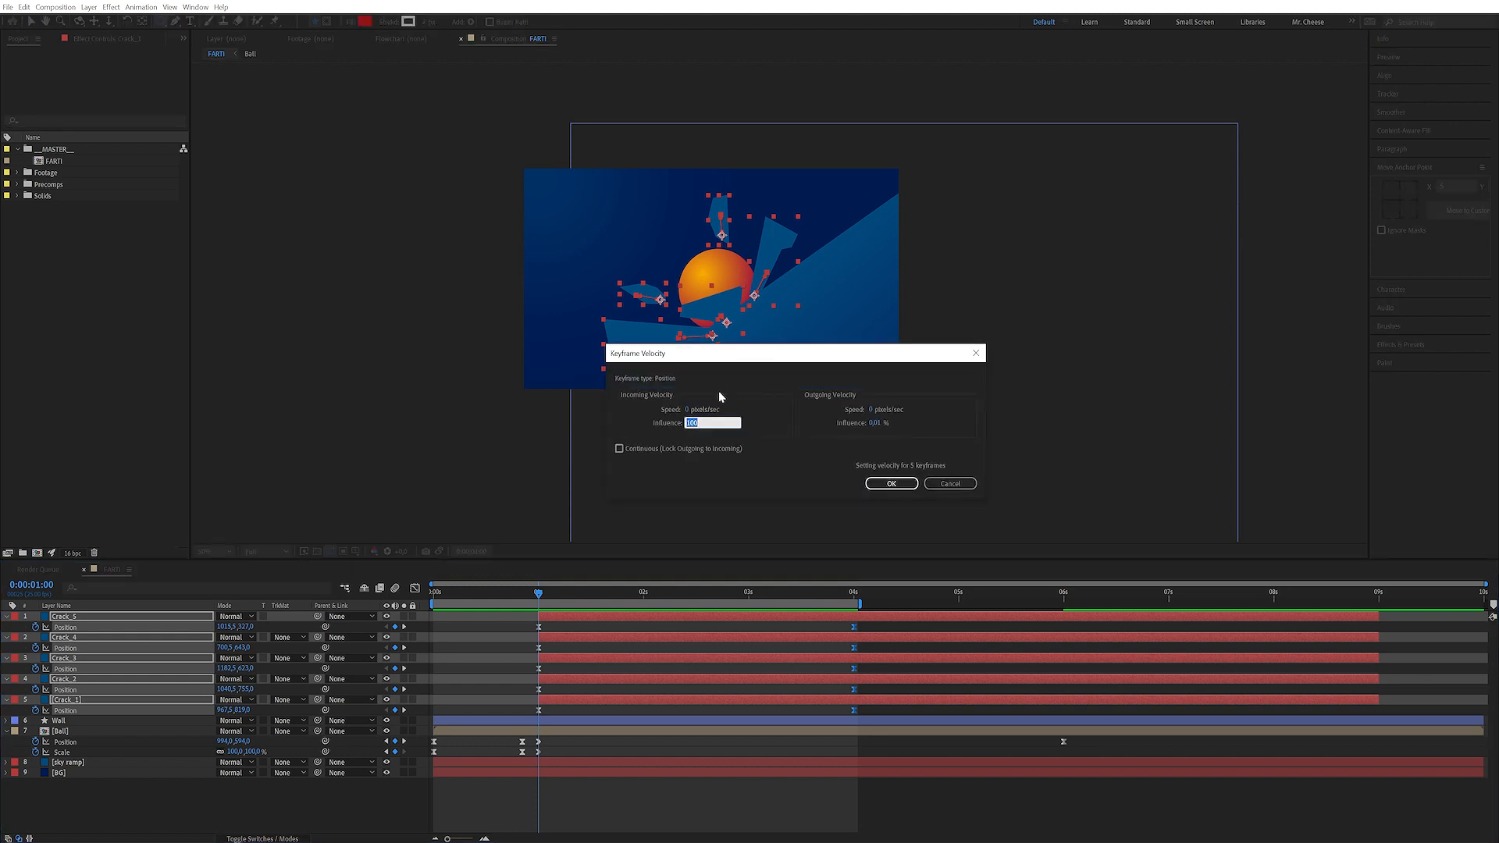
key("Return")
Preview the crack animation again
key("space")
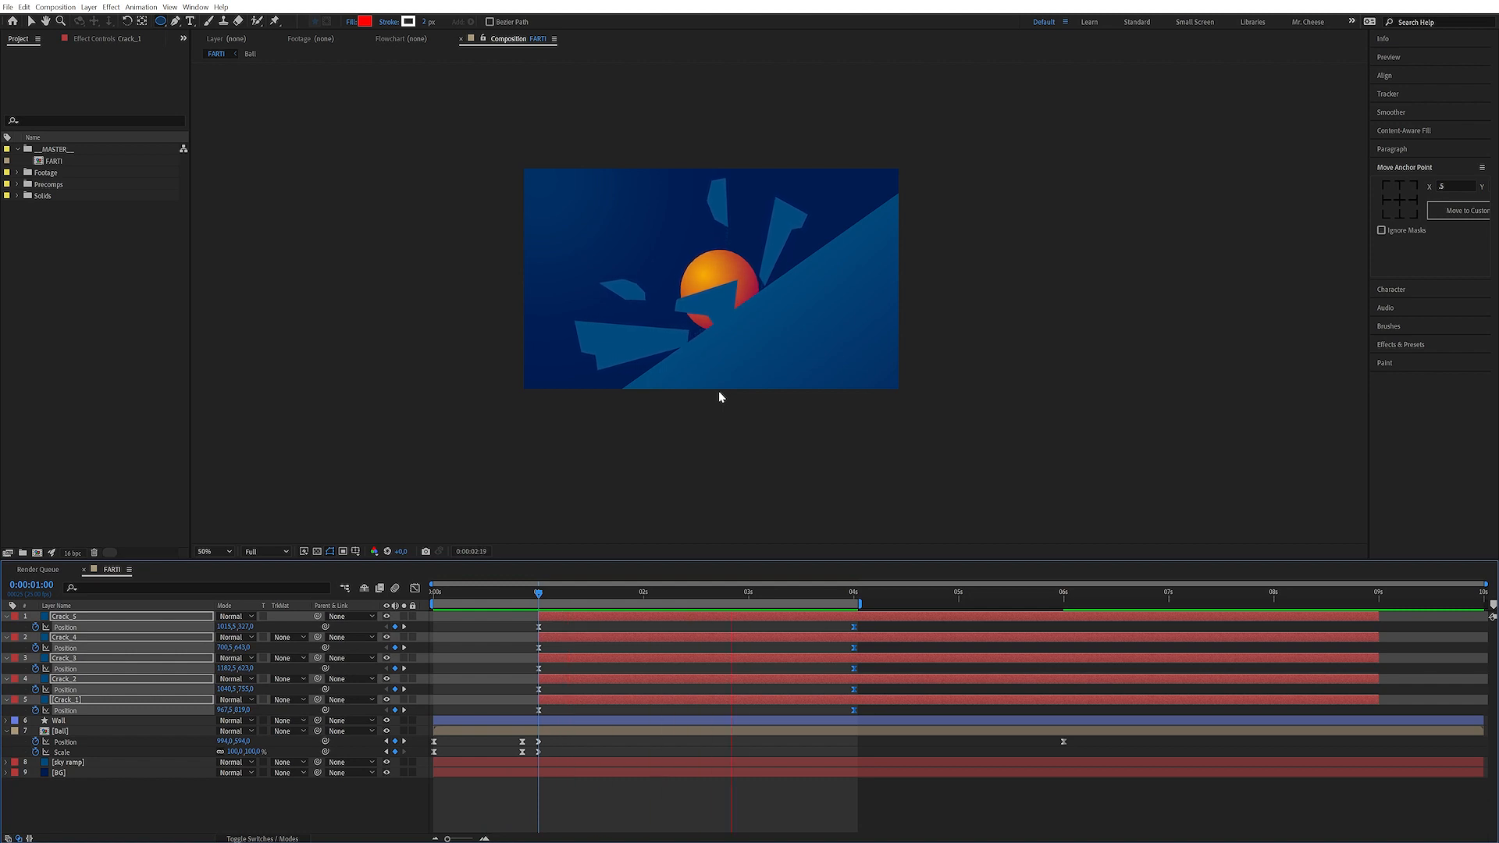
left_click(718, 397)
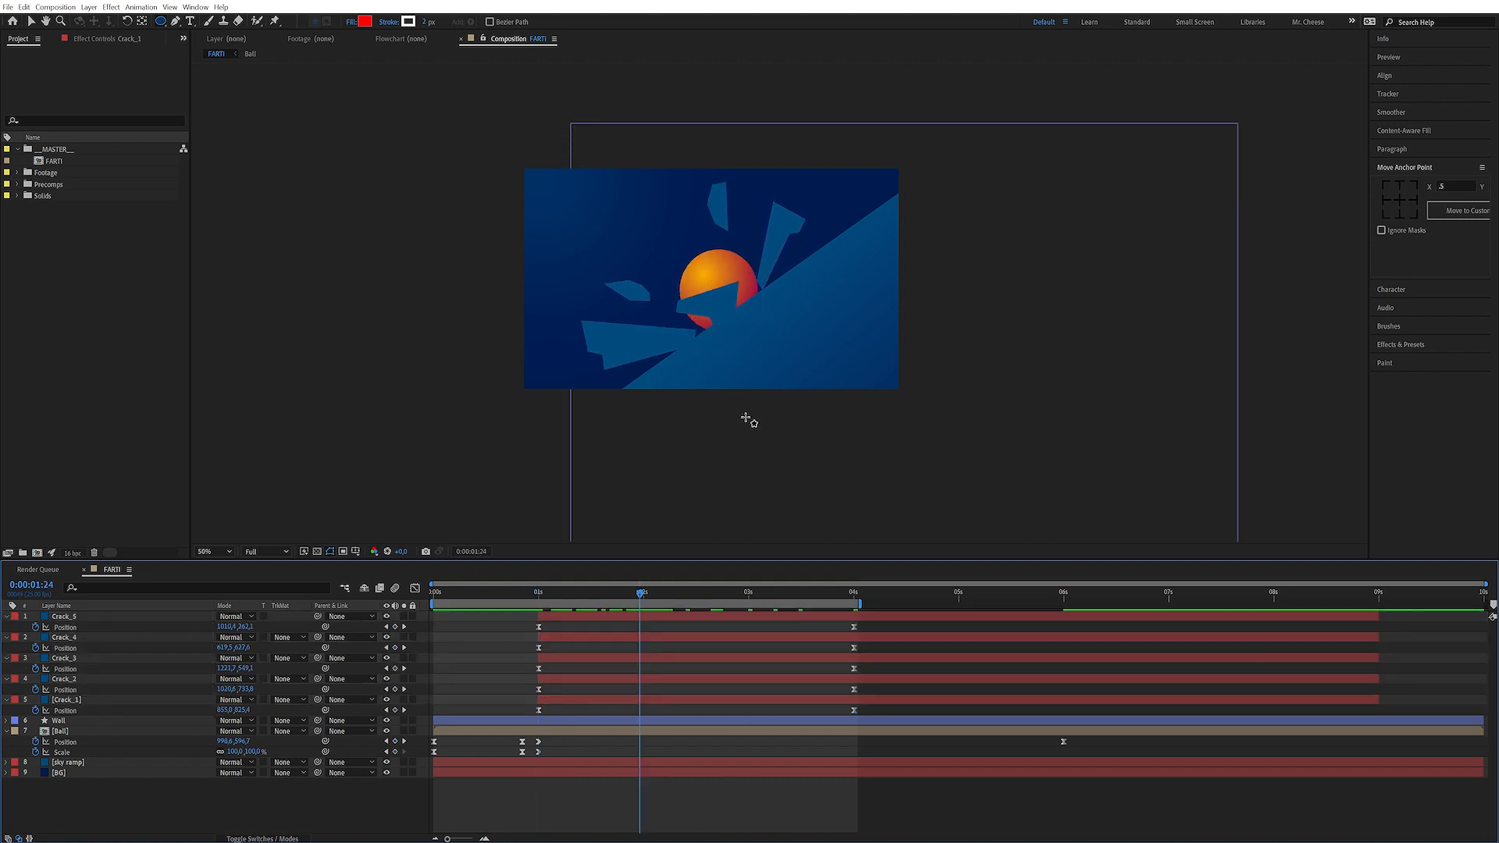
Add Position keyframes to all Crack layers at 0:00:01:24, then move them earlier to about 0:00:01:10
left_click_drag(582, 599, 640, 606)
left_click(395, 627)
left_click_drag(394, 629, 397, 711)
left_click_drag(651, 625, 627, 720)
left_click_drag(636, 632, 581, 634)
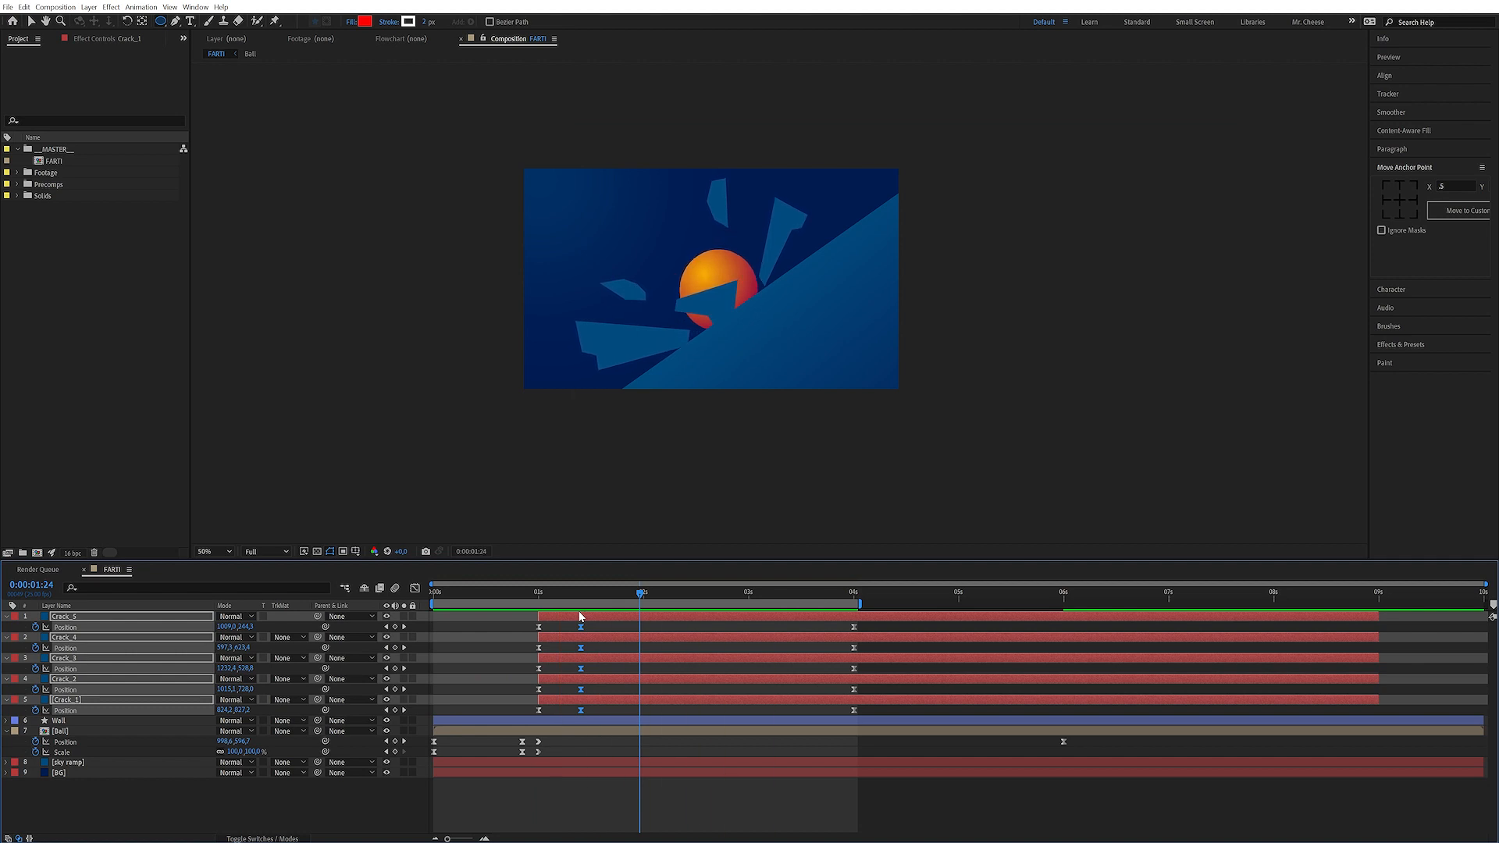
Return to the start of the composition and preview the animation
left_click(363, 809)
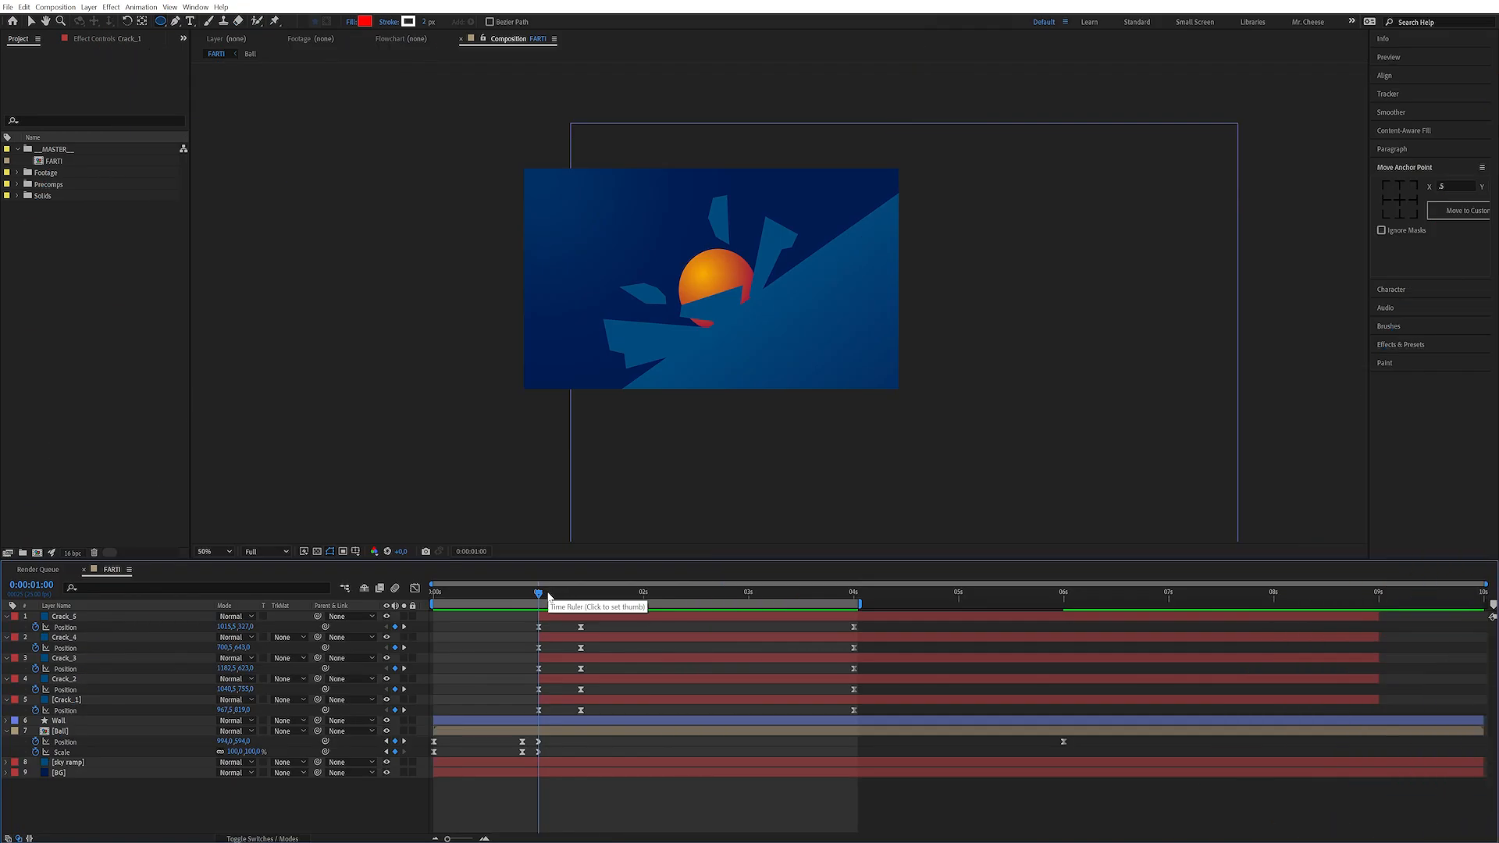
left_click(531, 595)
left_click_drag(528, 598, 458, 598)
key("space")
key("space")
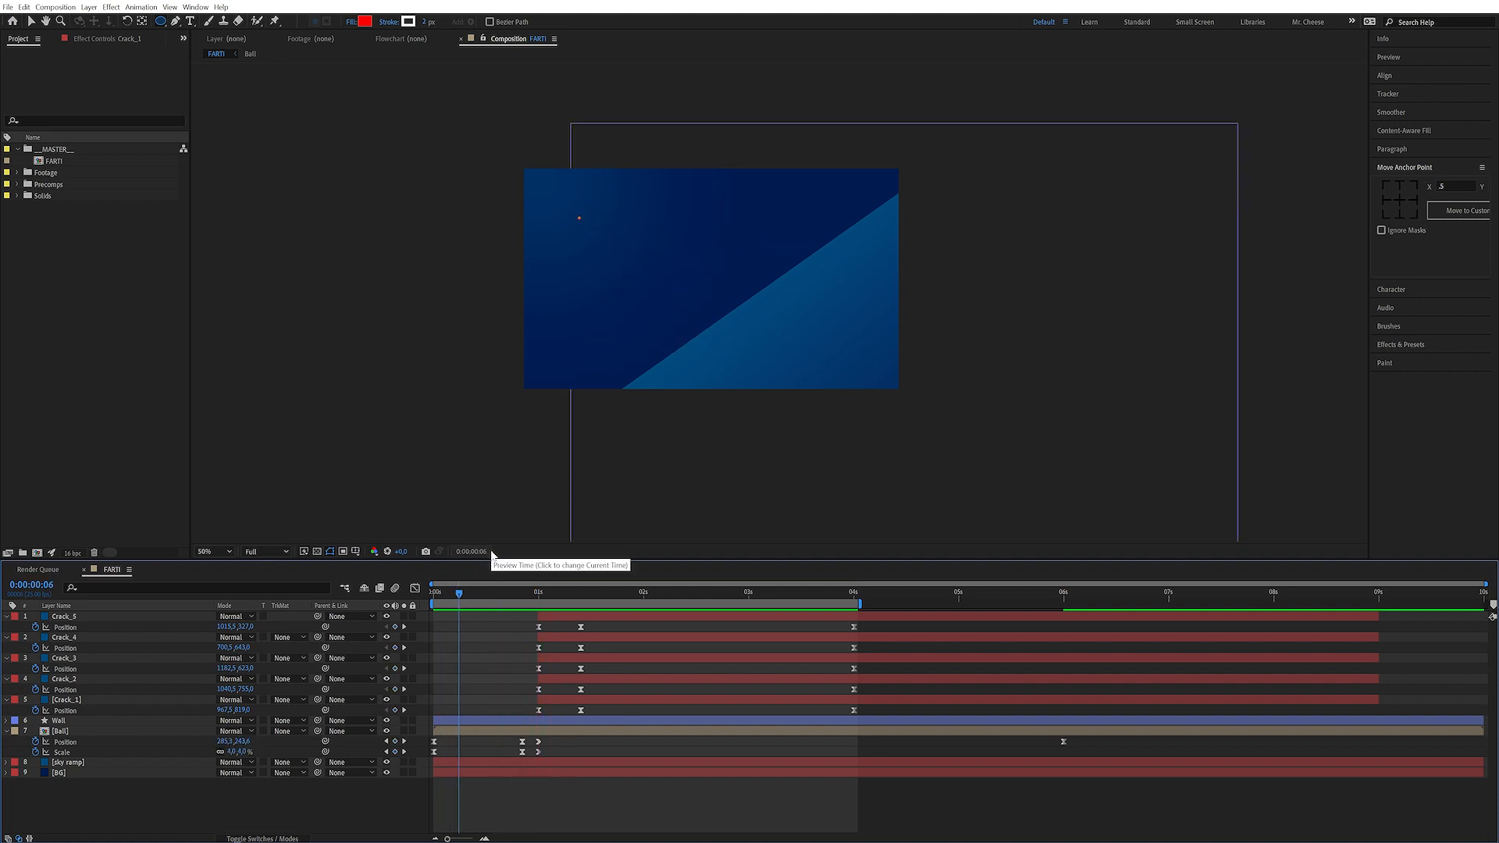
Move the Crack, Wall and Ball layers with their keyframes later in the timeline
left_click(576, 730)
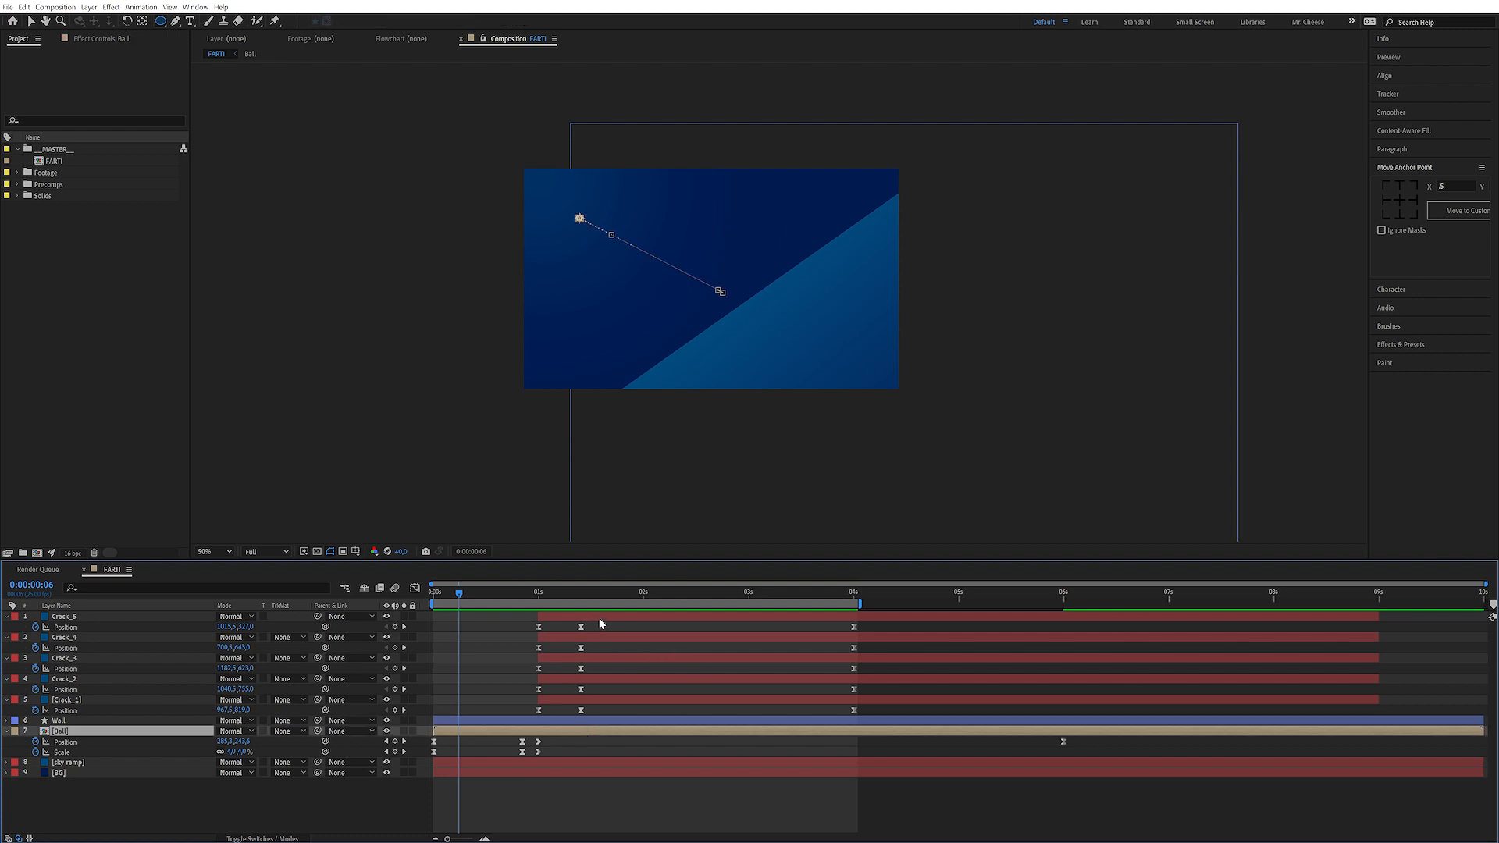
left_click(575, 619, "shift")
mouse_move(587, 617)
left_mouse_down()
mouse_move(671, 622)
mouse_move(563, 620)
left_mouse_up()
left_click(681, 805)
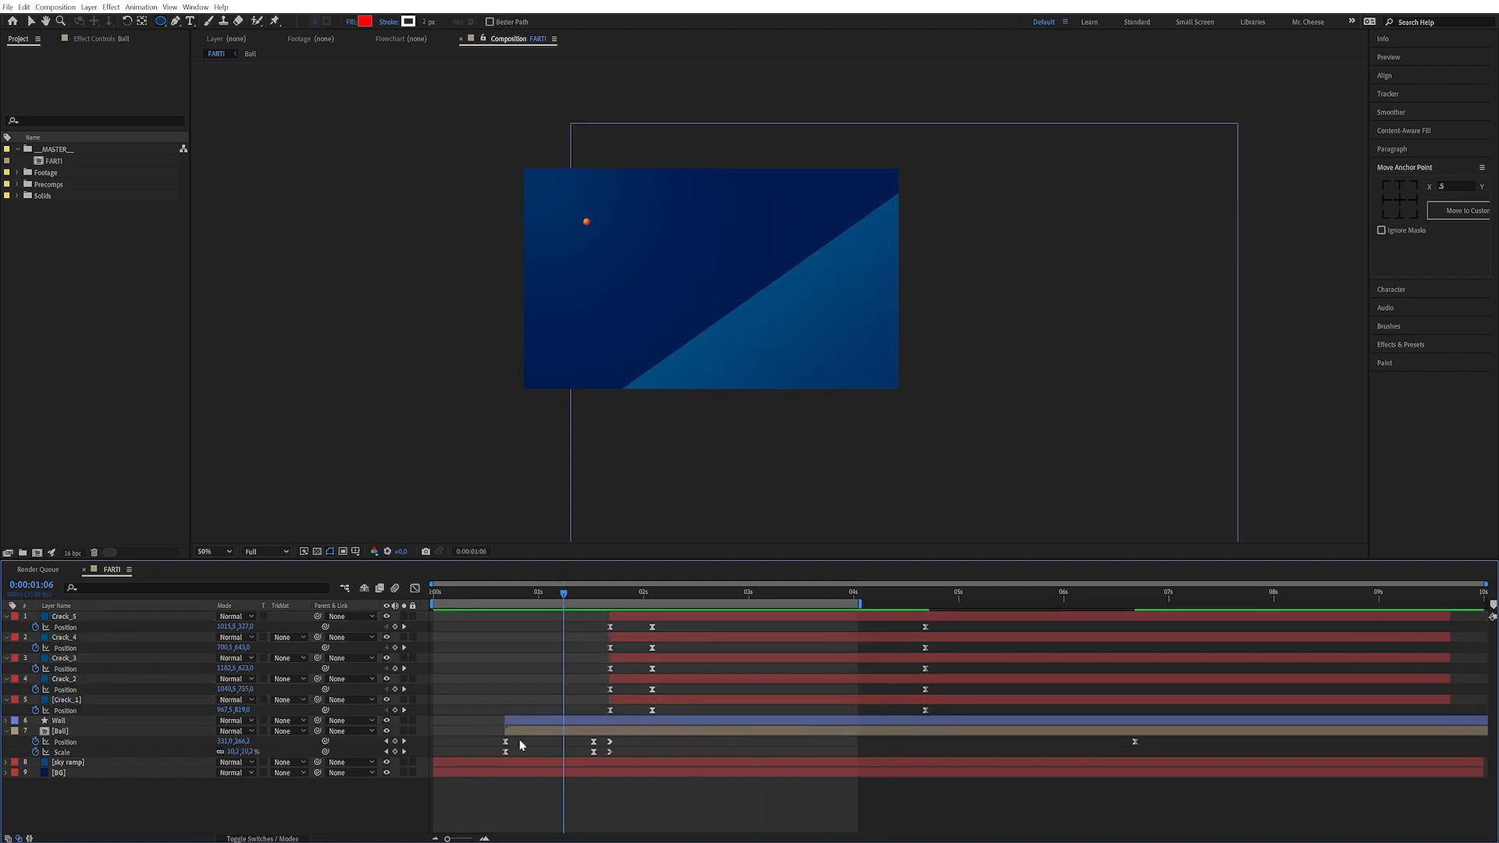
Retime the Wall and Ball layers so the ball's first Position keyframe starts earlier
left_click(550, 732)
left_click(547, 721, "shift")
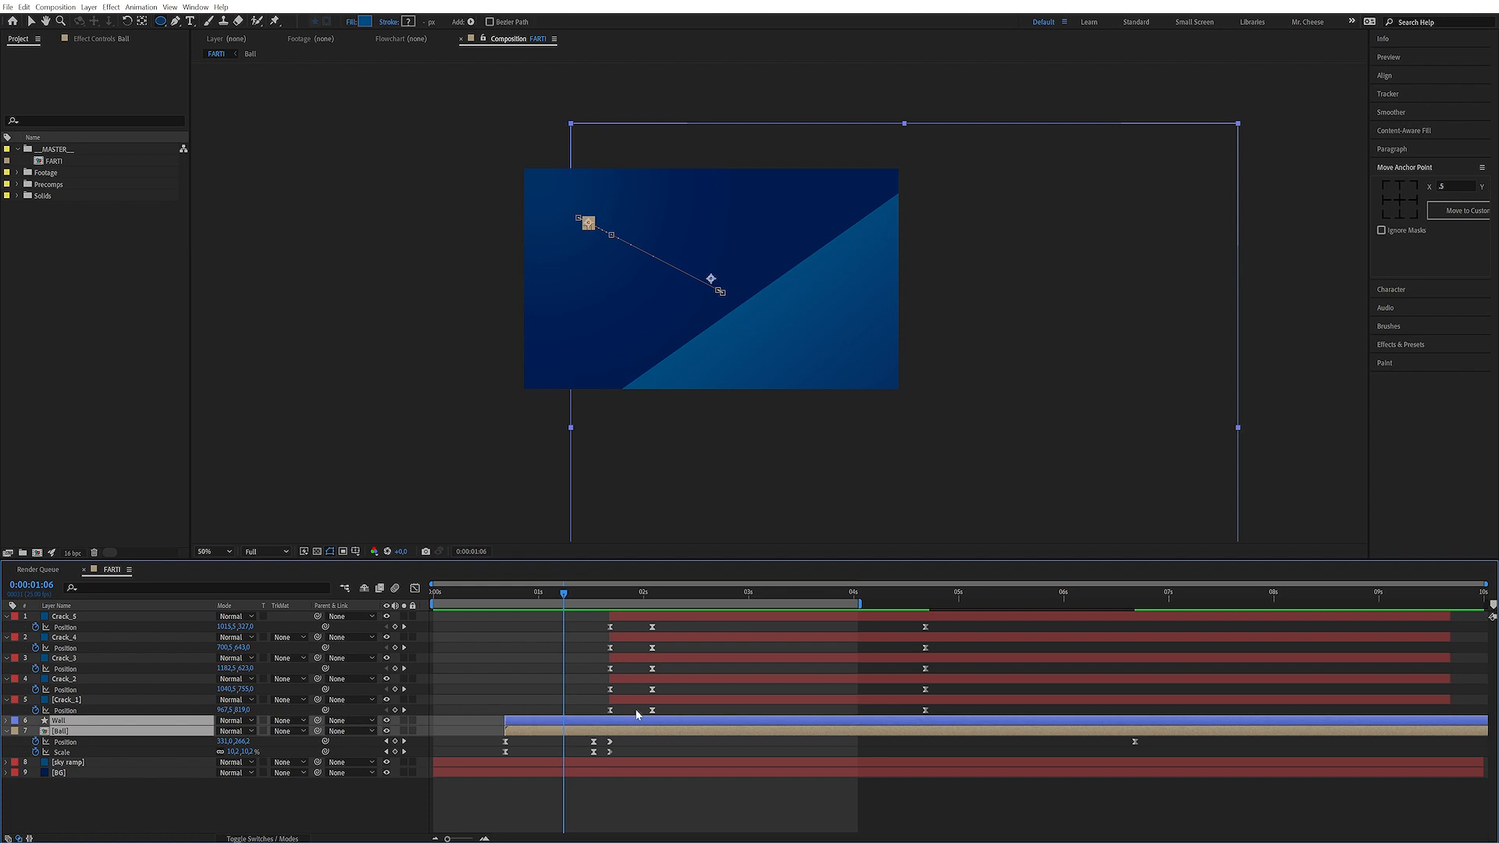
mouse_move(584, 730)
left_mouse_down()
mouse_move(537, 733)
mouse_move(539, 755)
mouse_move(612, 752)
mouse_move(594, 757)
left_mouse_up()
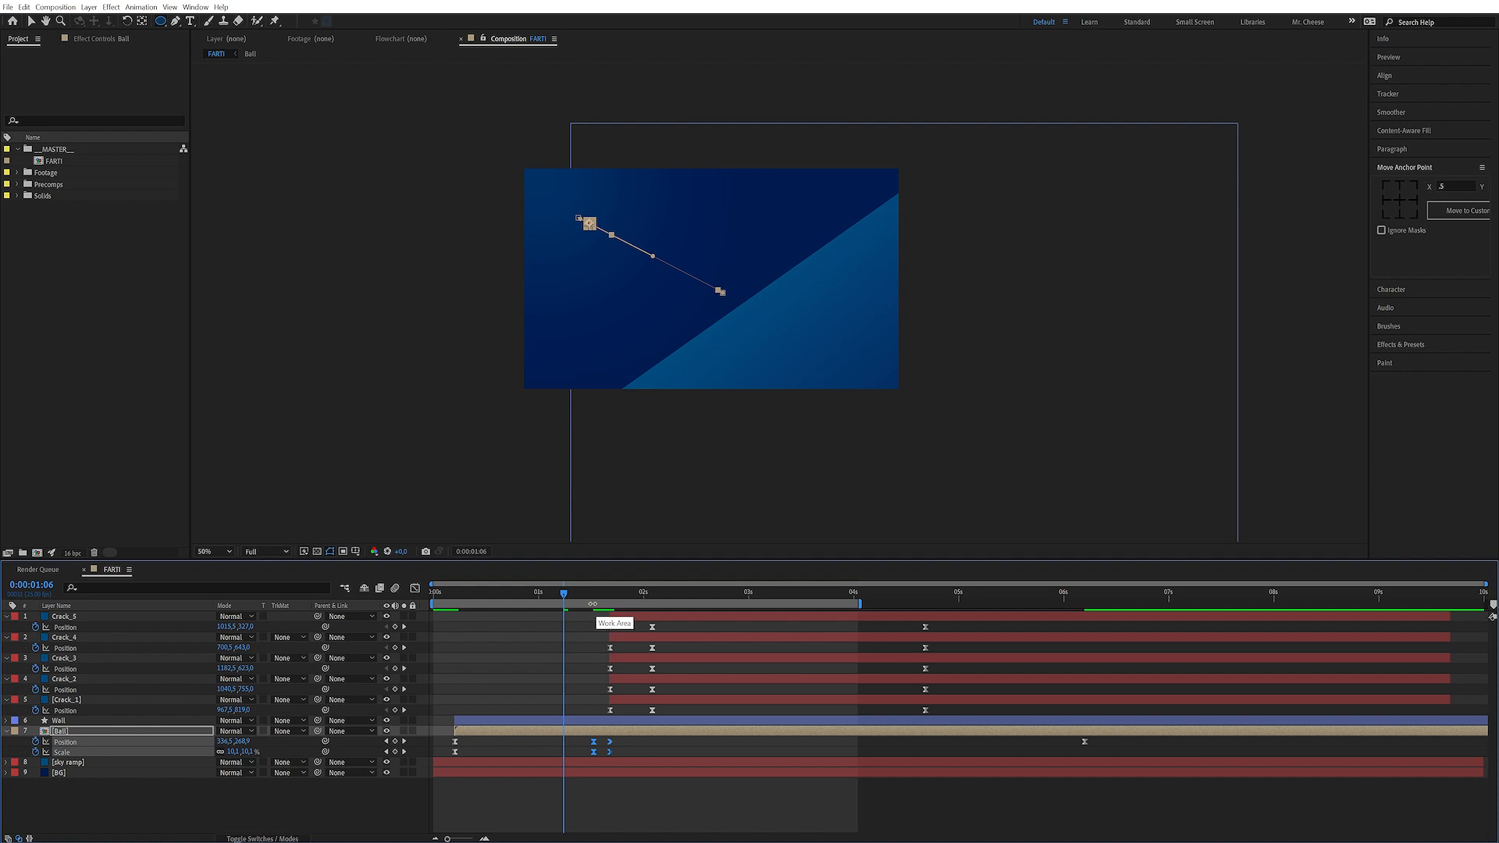
Scrub and preview the ball animation, then set the current time to 0:00:00:13
left_click_drag(581, 597, 497, 601)
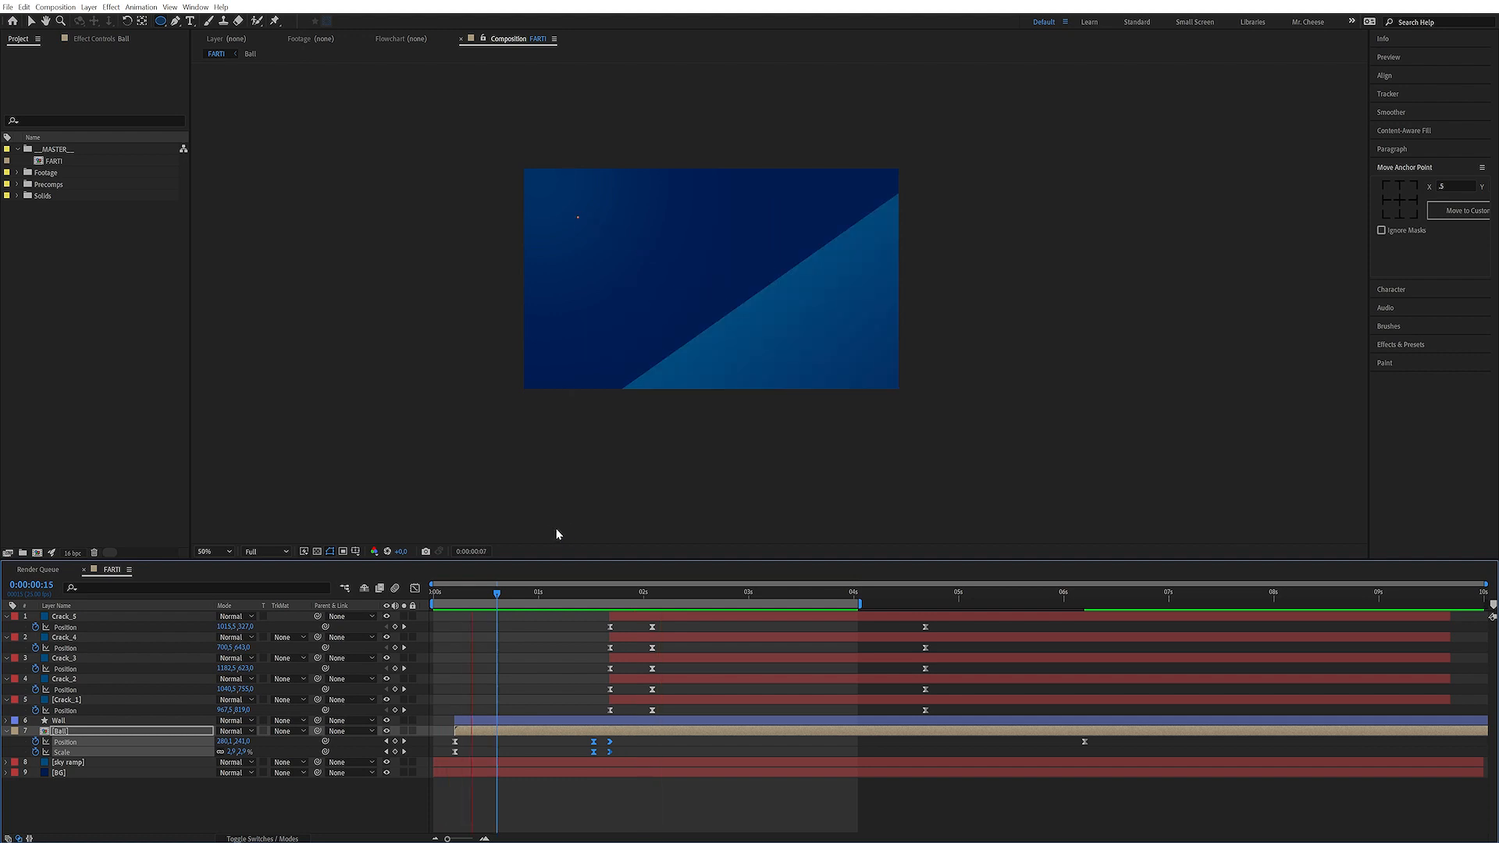
key("space")
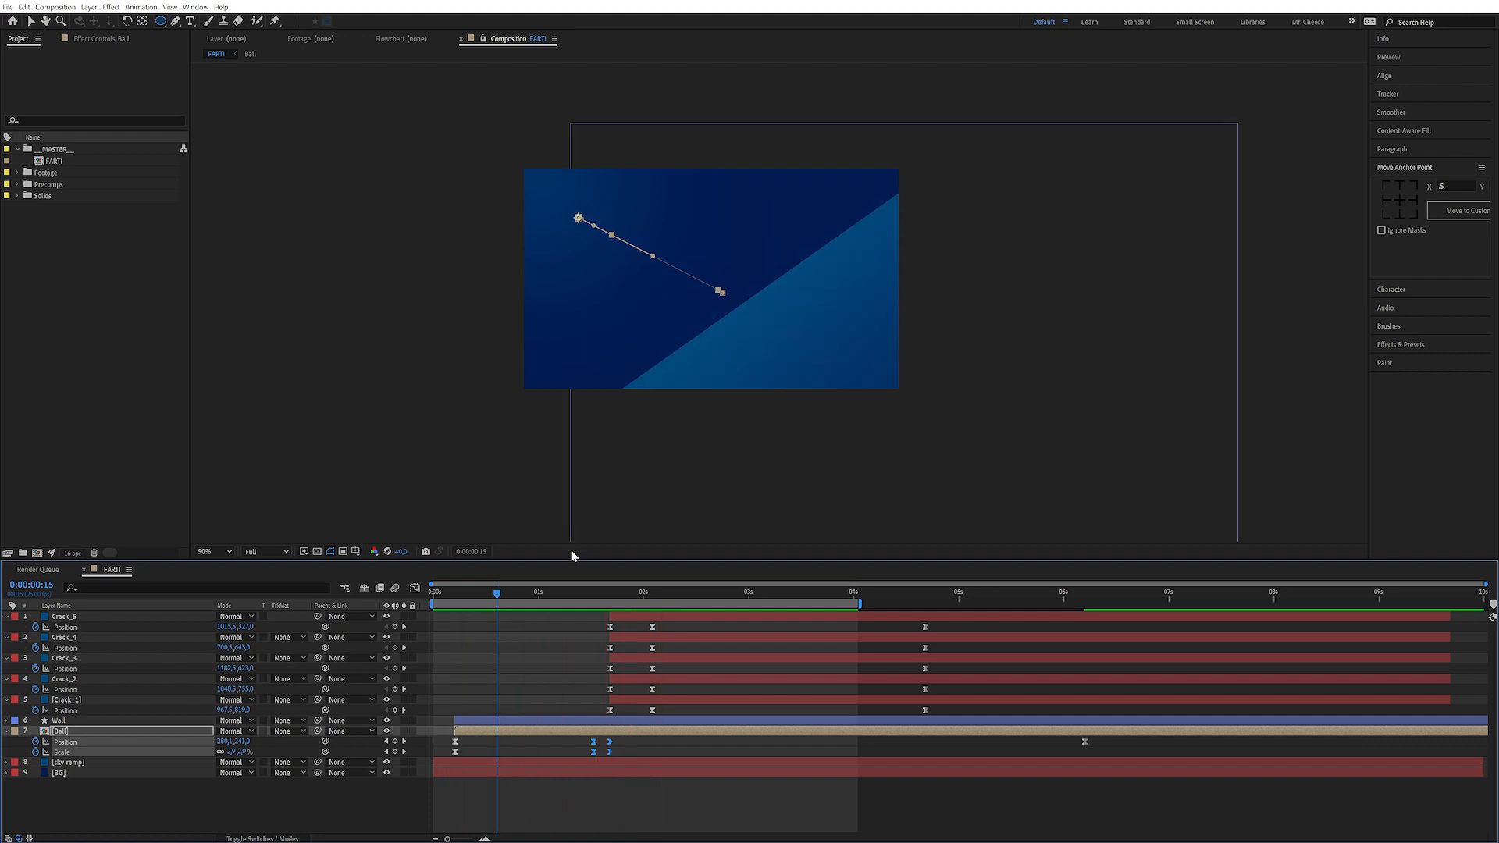
left_click(483, 742)
left_click(488, 593)
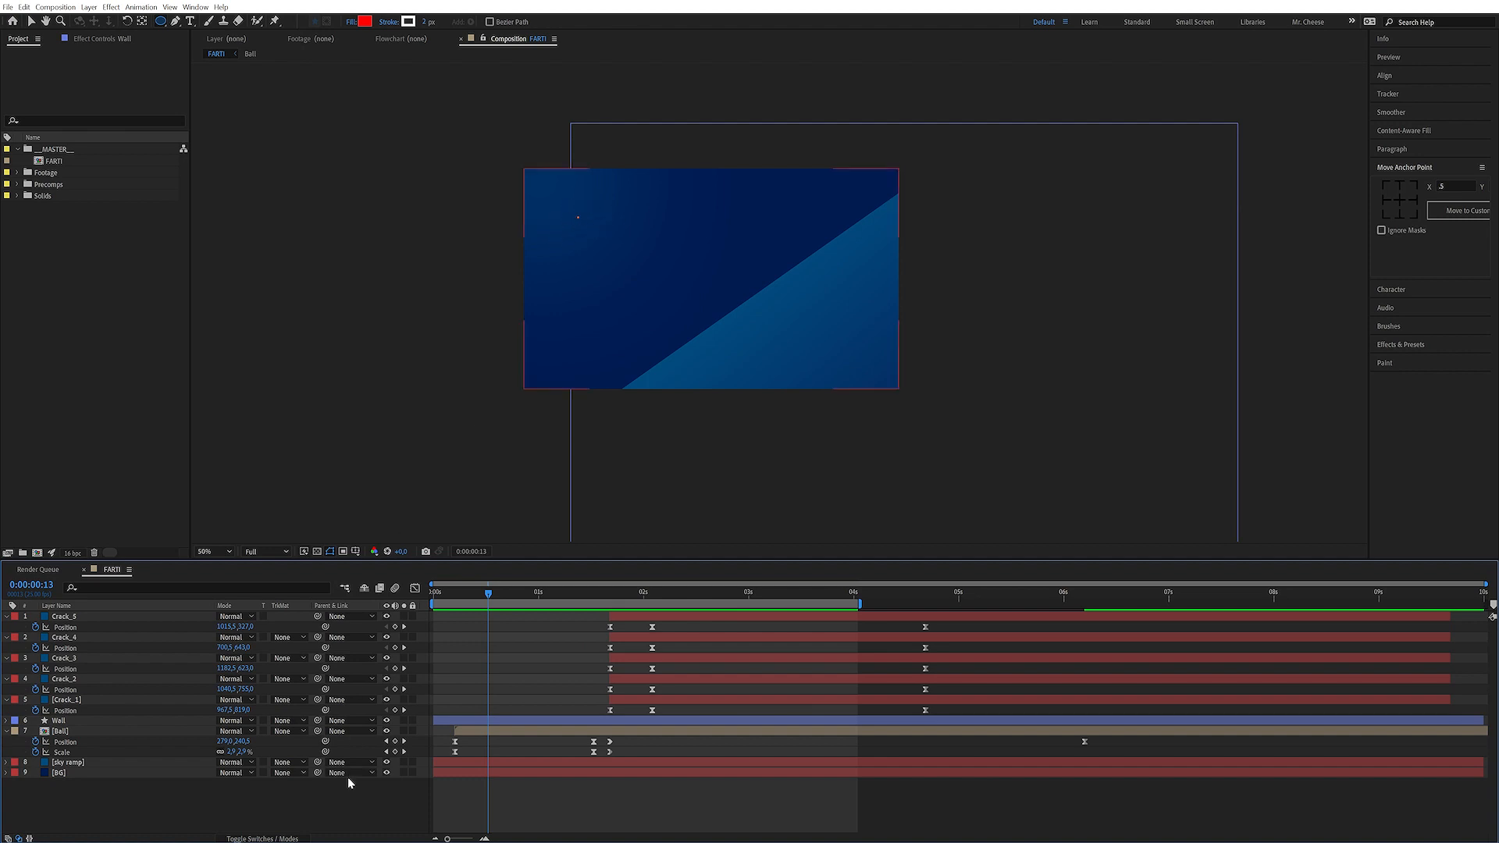
left_click(349, 783)
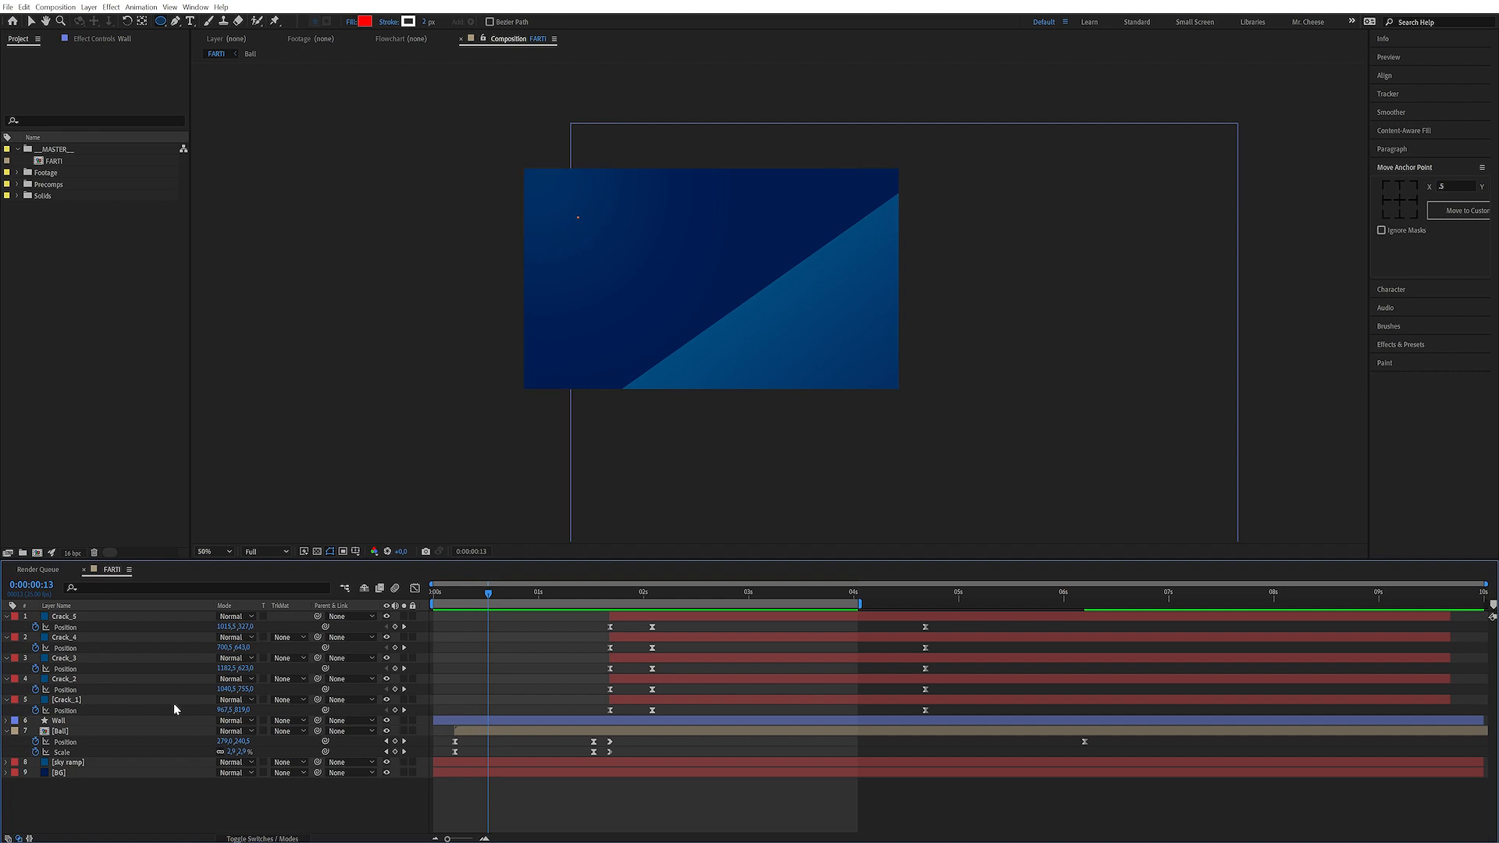
Collapse all layer properties and draw a small star shape at the ball's starting position with the Star tool
left_click(73, 732)
key("ctrl+a")
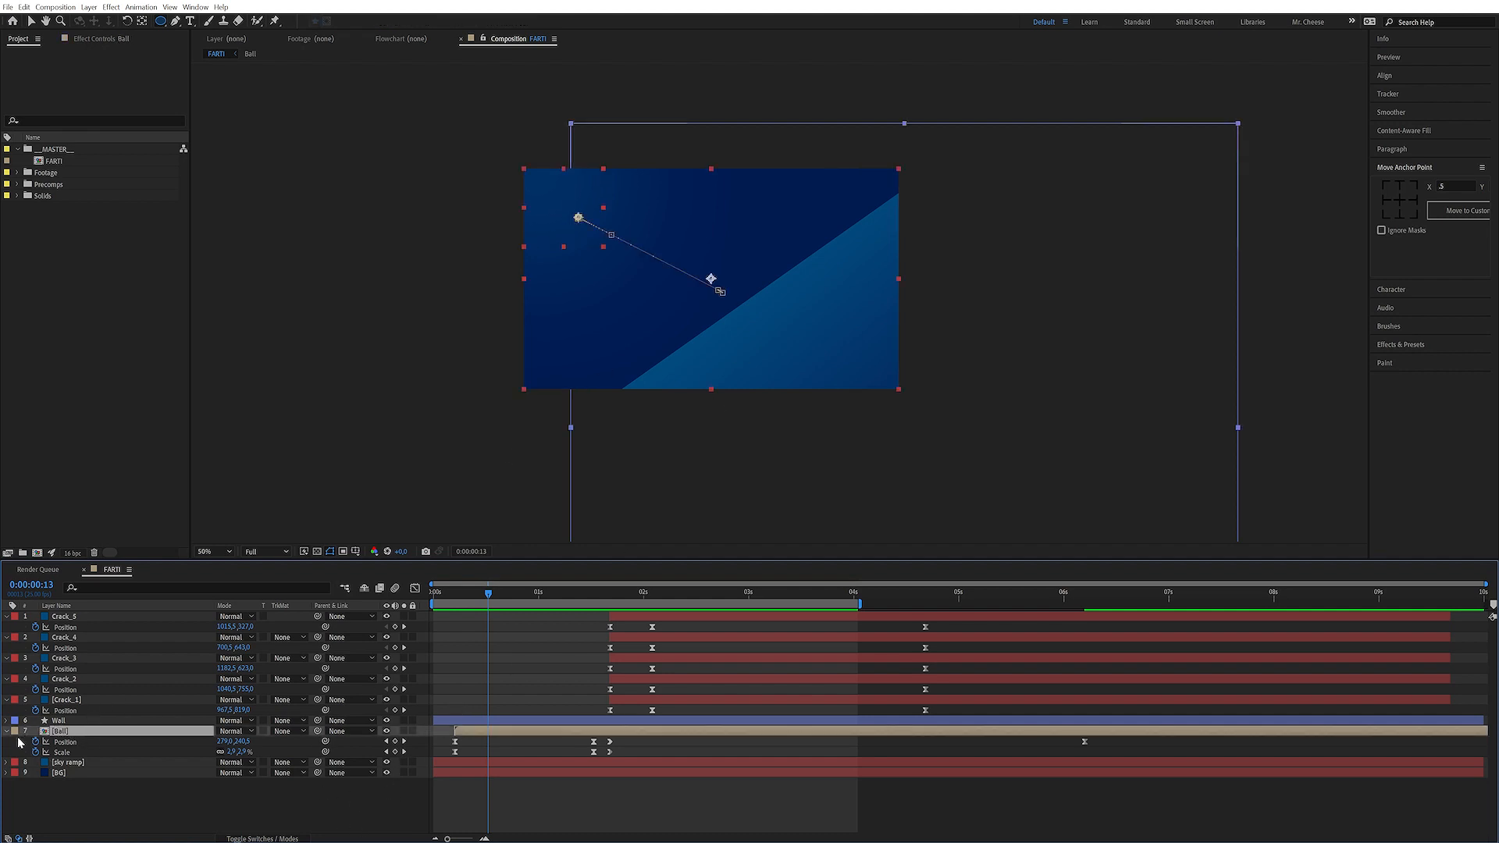
key("u")
left_click(205, 777)
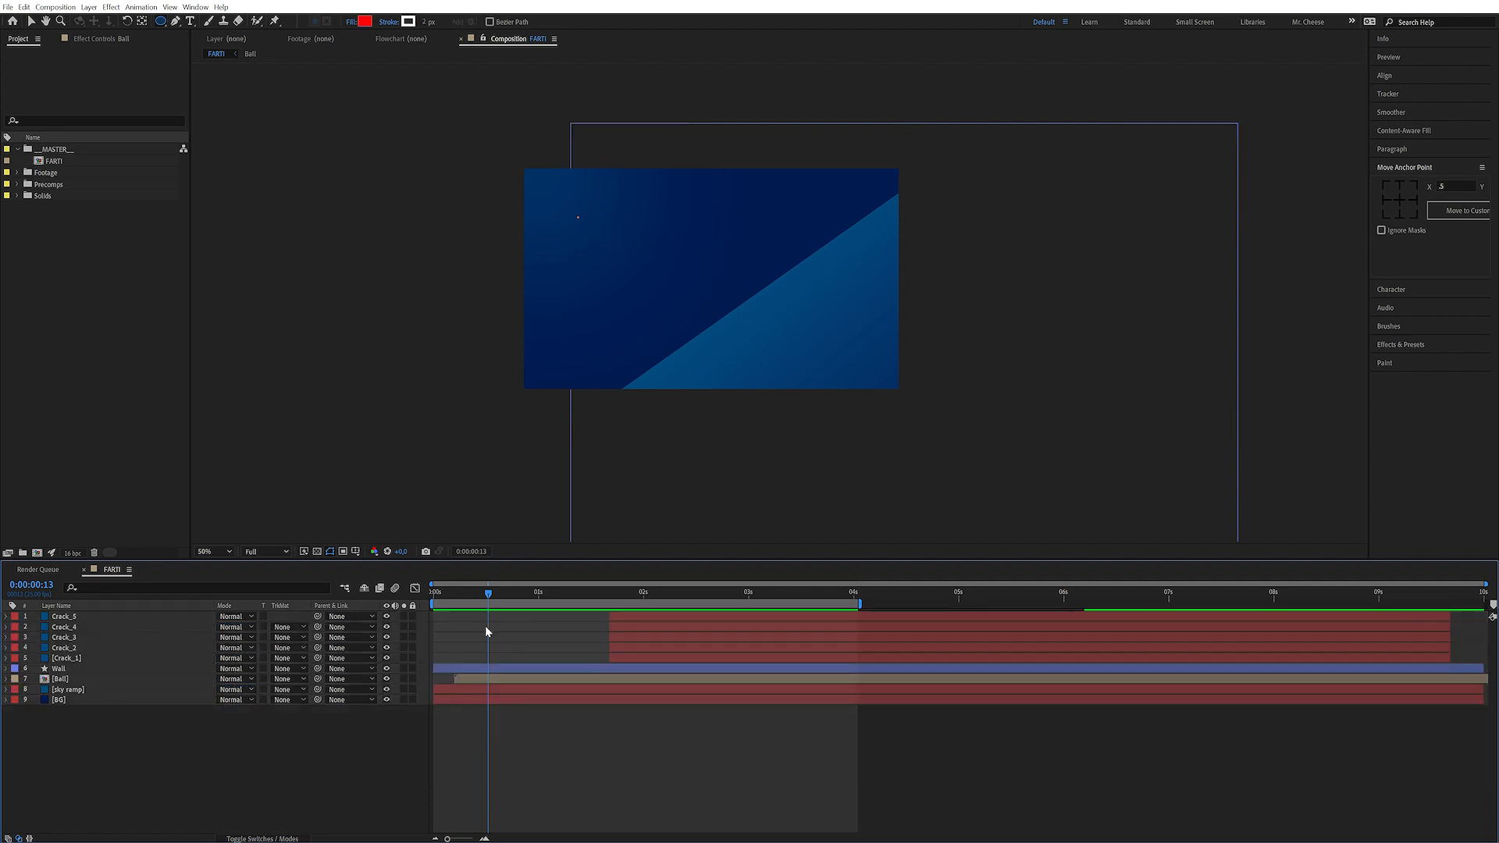
left_click(162, 25)
left_click(207, 74)
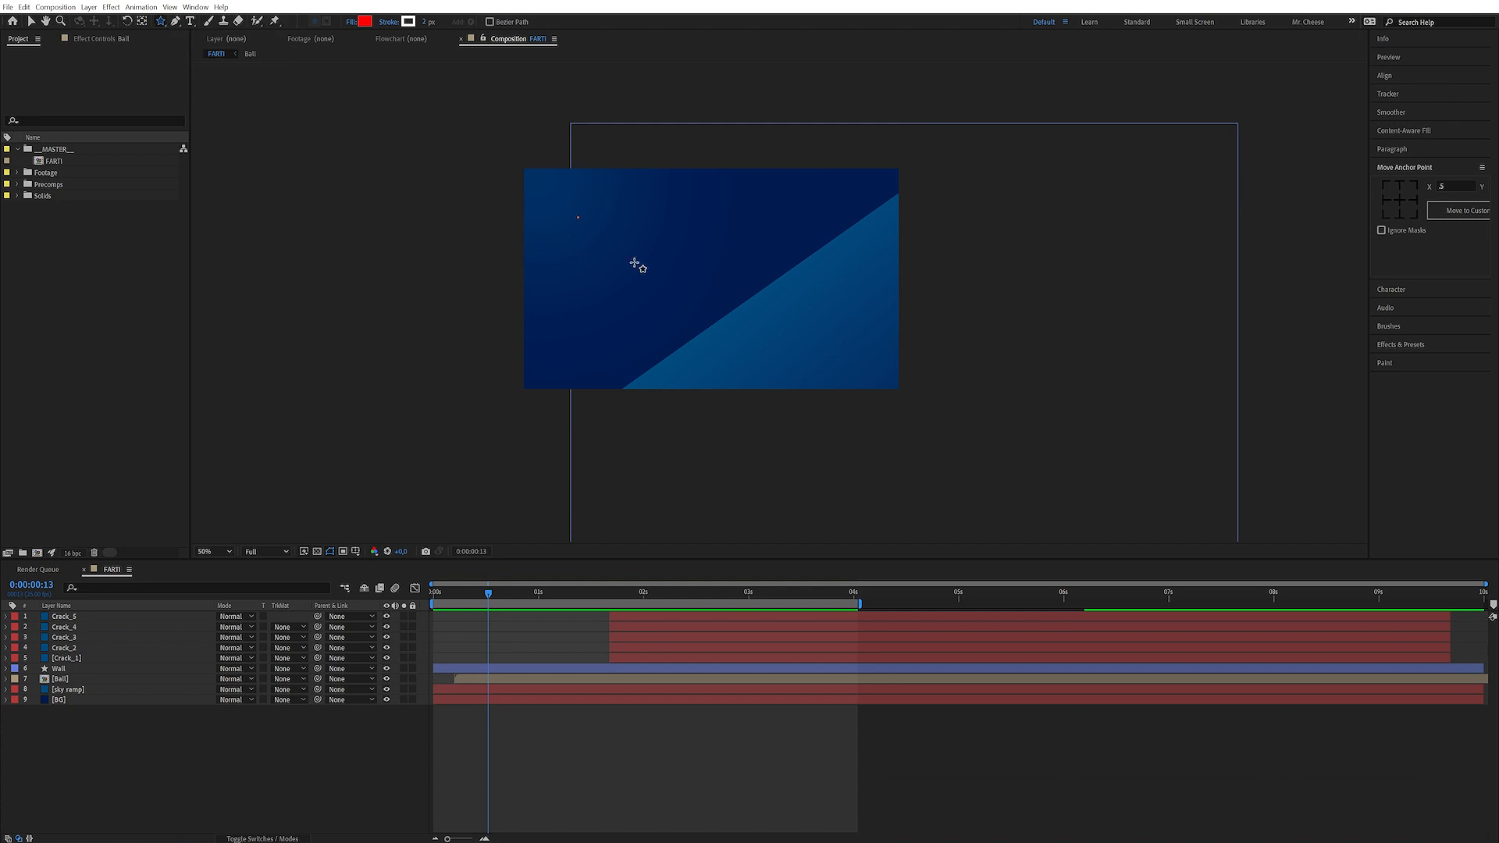
left_click_drag(578, 217, 582, 226)
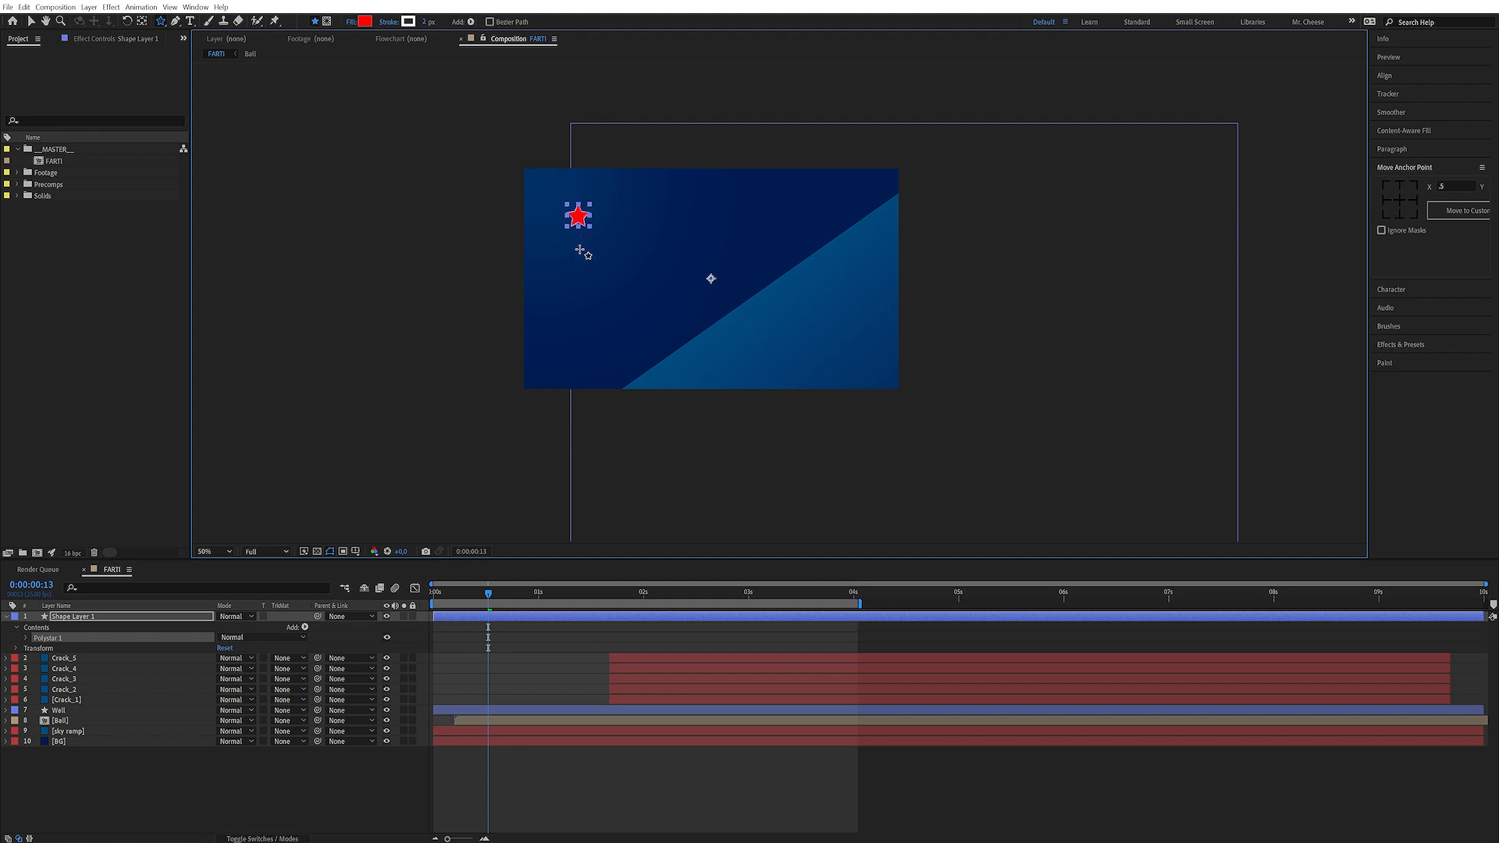
Rename the new shape layer to Anticipation
left_click(81, 618)
key("Return")
type("Anticipatio")
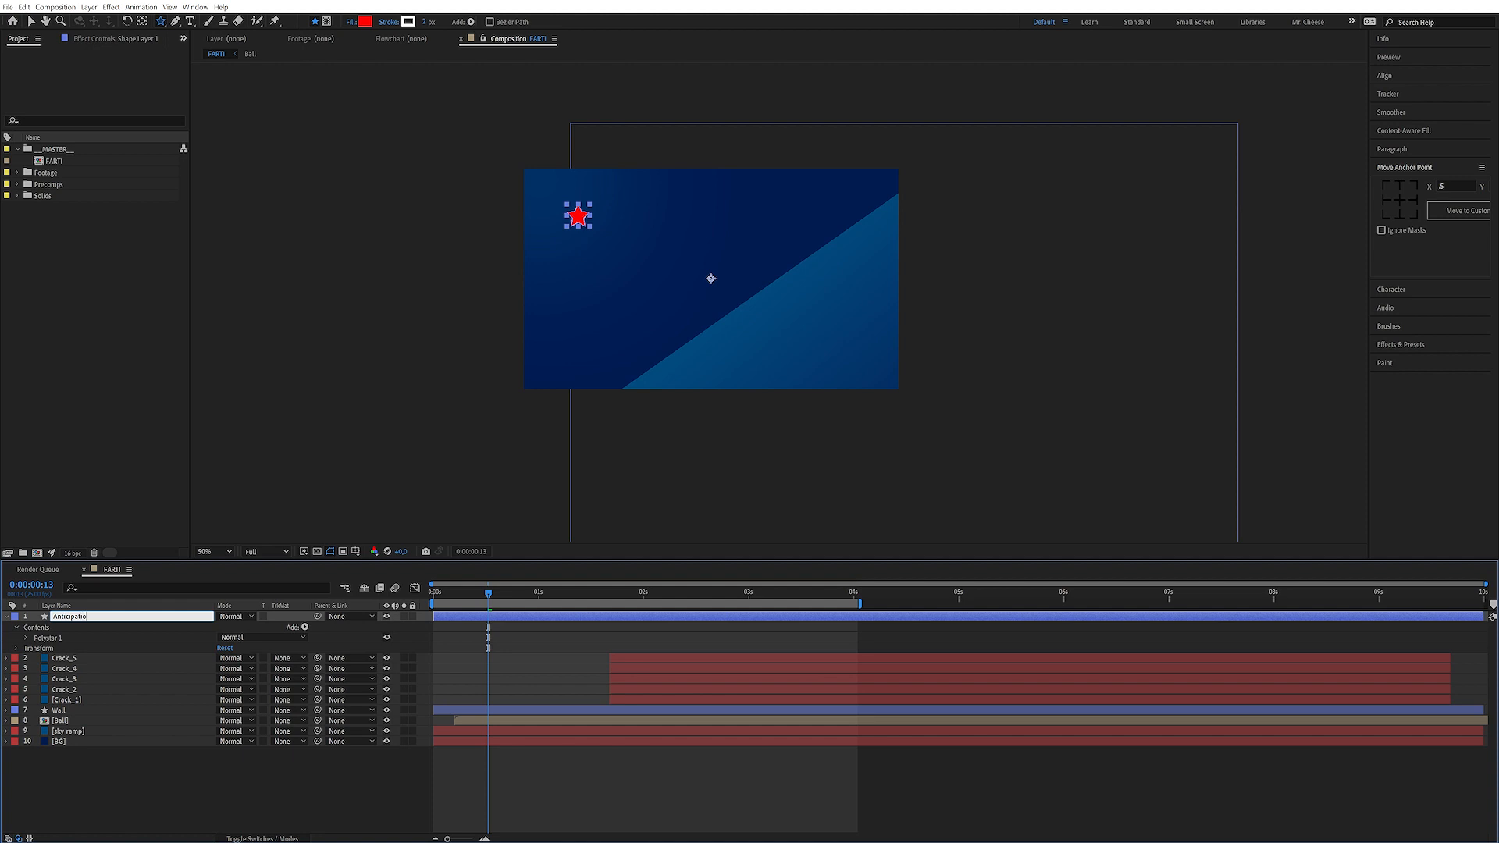
type("n")
key("Return")
Delete the stroke from the star's Polystar group
left_click(27, 638)
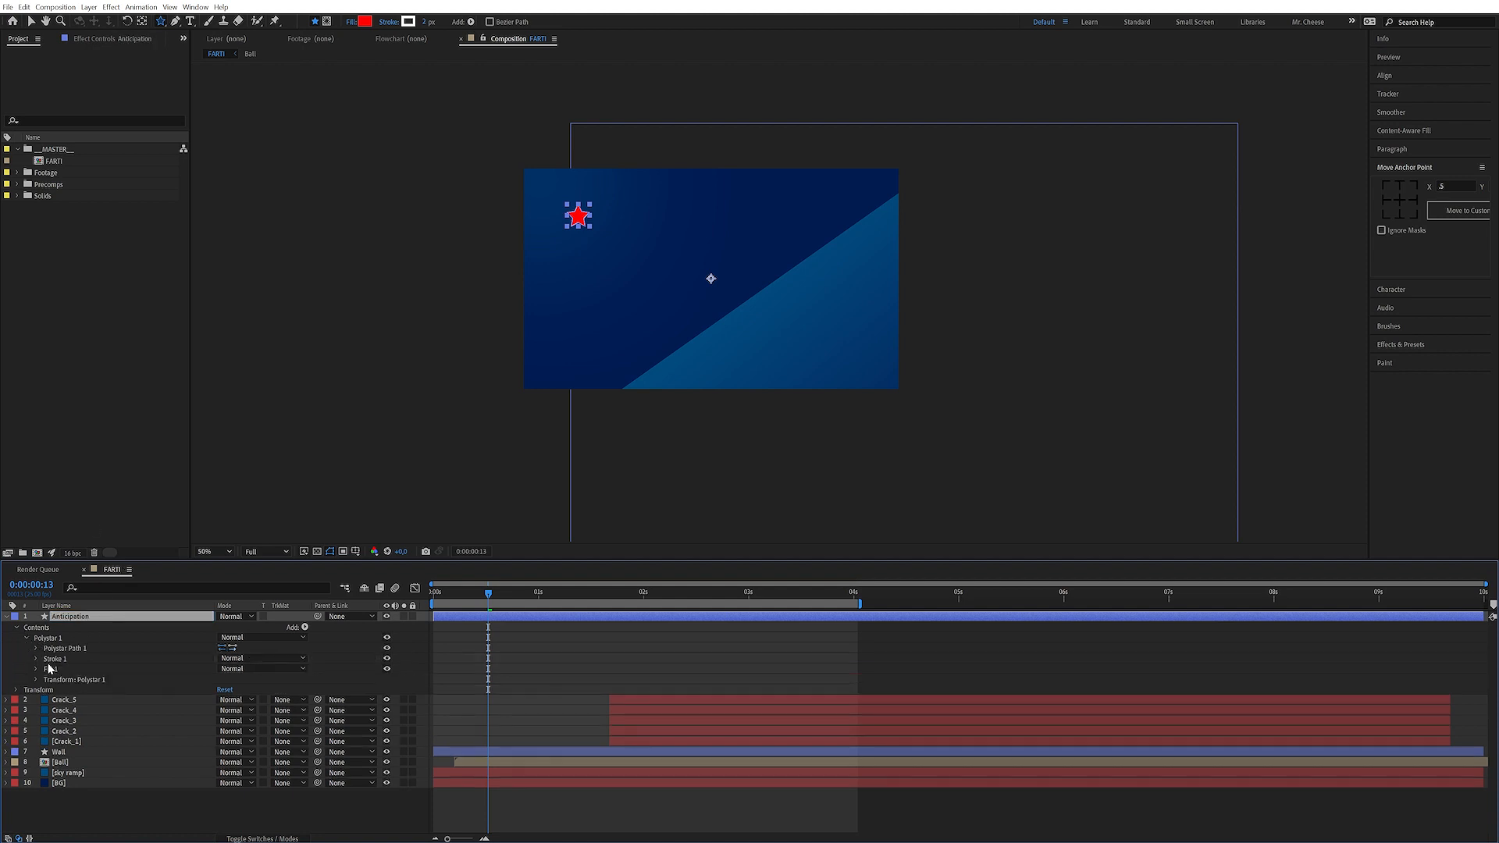
left_click(67, 660)
key("Delete")
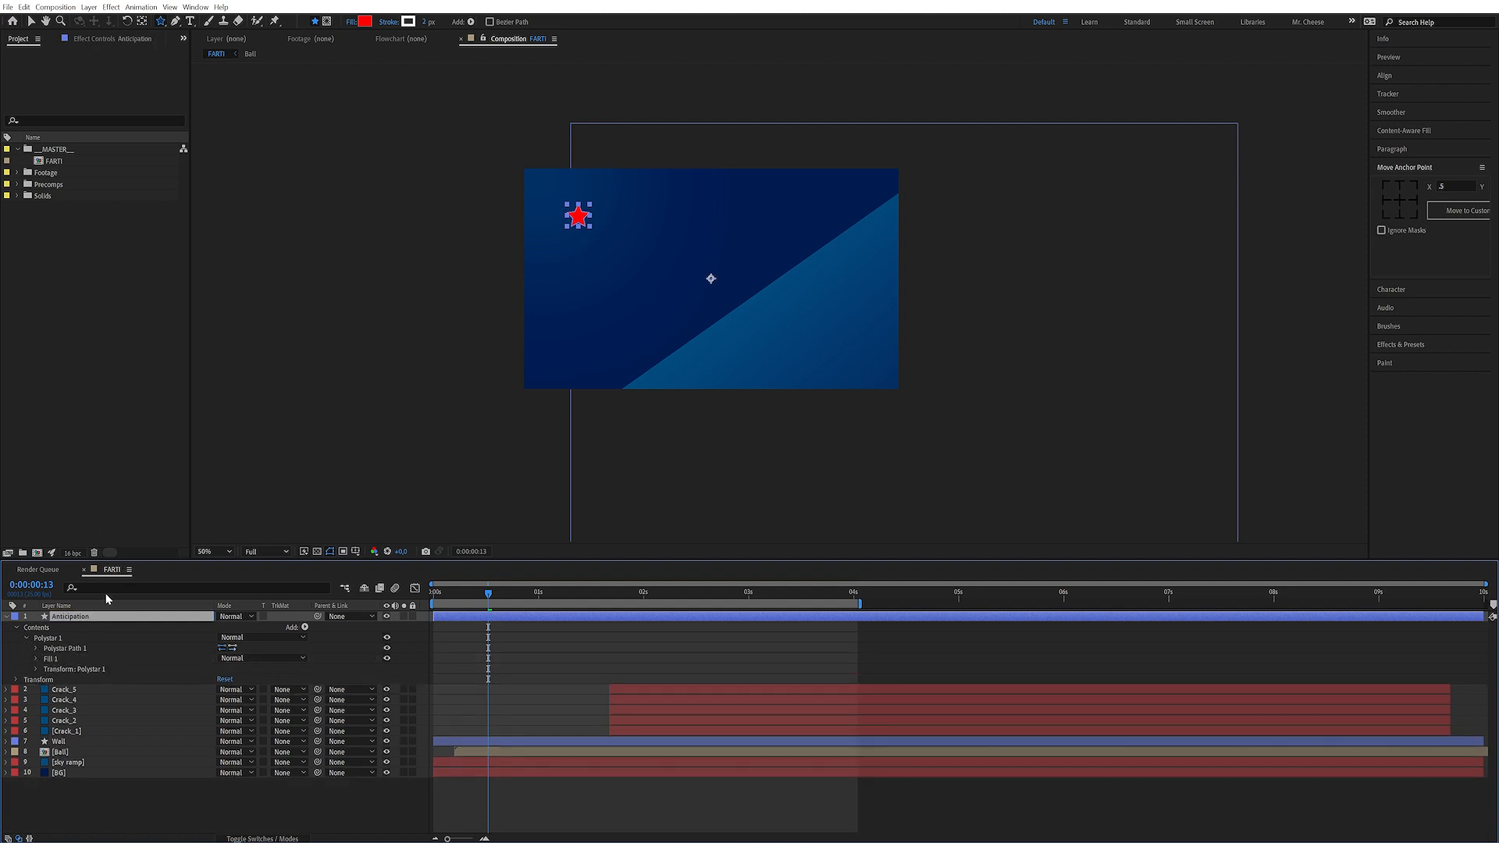
Set the star's fill color to white
left_click(36, 659)
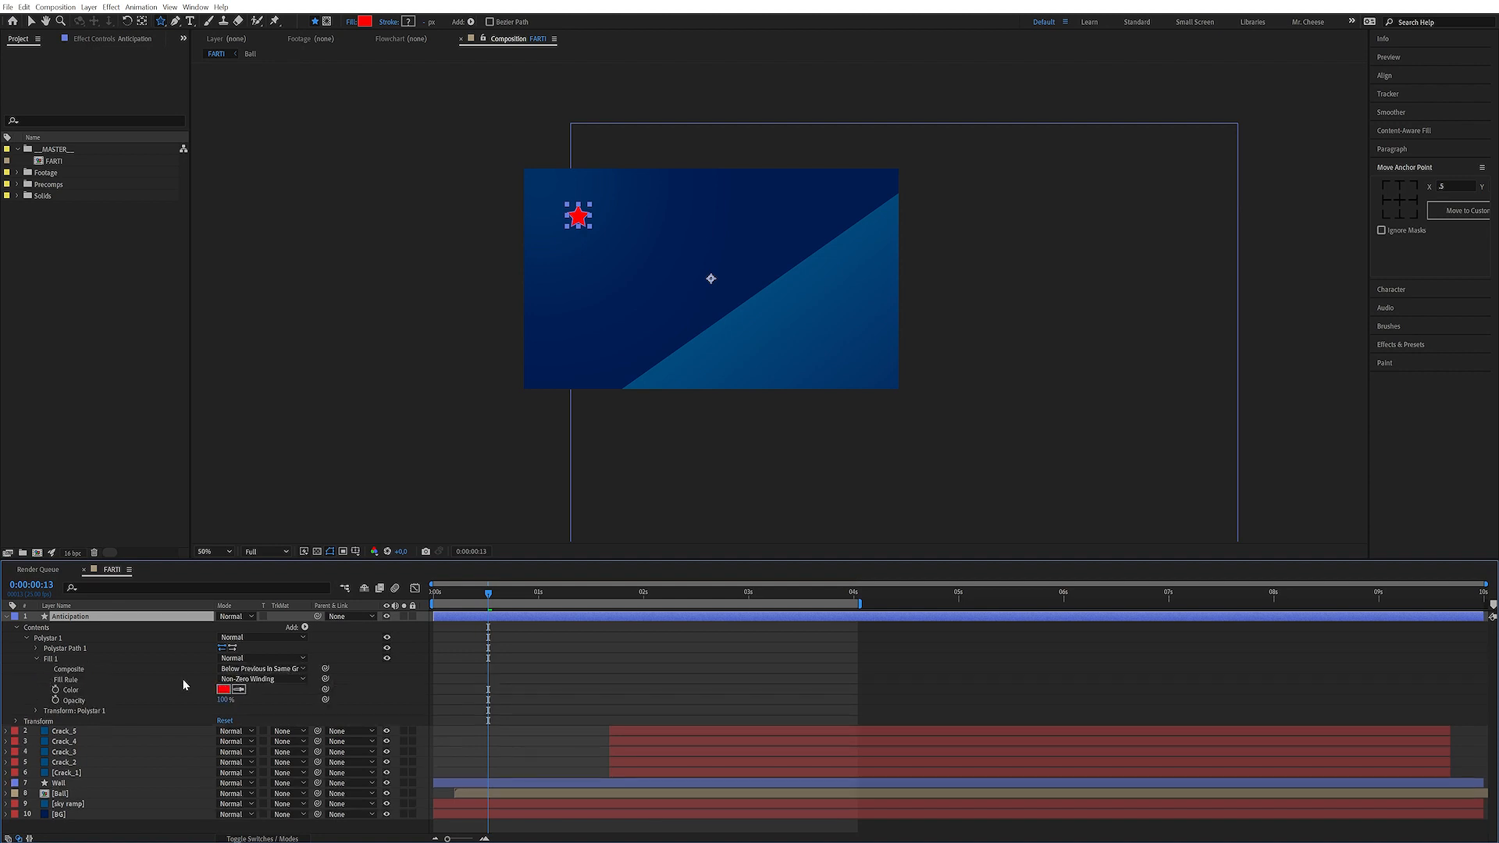
left_click(35, 649)
mouse_move(655, 252)
left_mouse_down()
mouse_move(647, 268)
mouse_move(752, 316)
left_mouse_up()
scroll(623, 288, "up", 1)
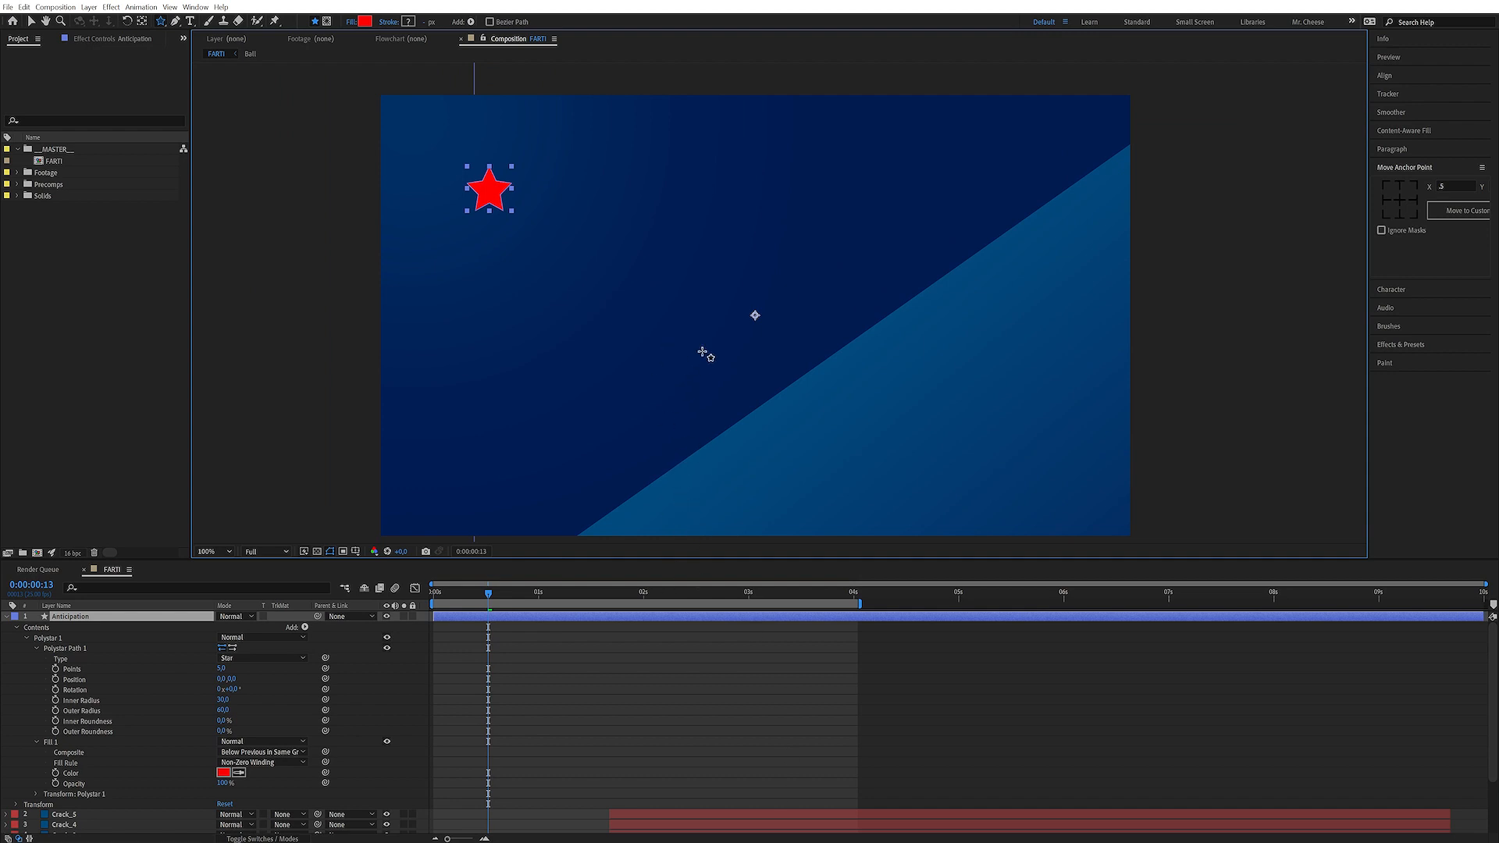
scroll(763, 385, "down", 1)
scroll(769, 370, "down", 1)
scroll(789, 362, "up", 2)
scroll(794, 358, "down", 1)
scroll(780, 354, "up", 1)
left_click_drag(687, 291, 664, 270)
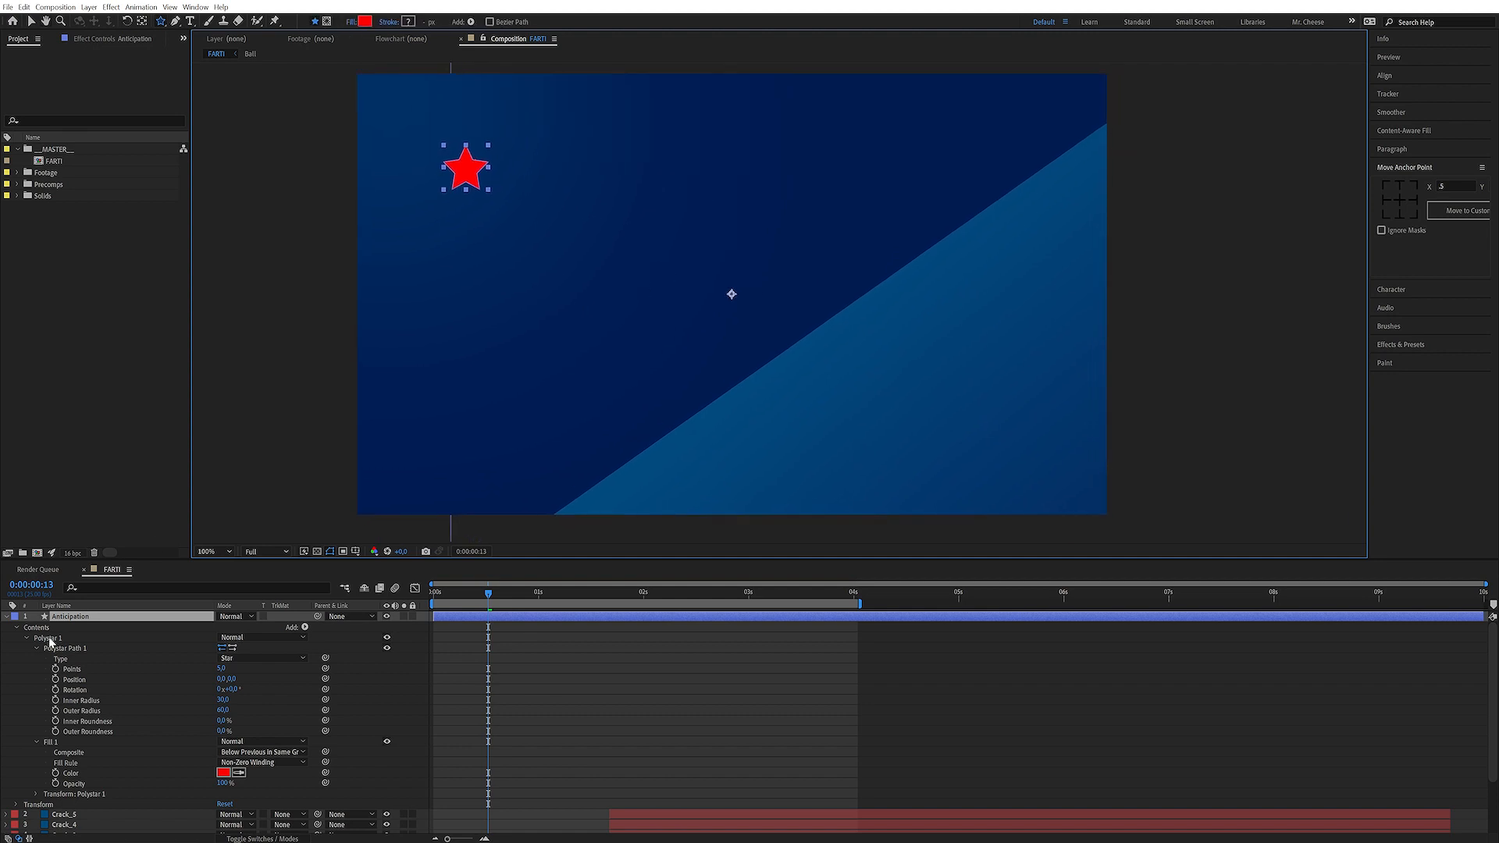
left_click(23, 701)
left_click(218, 774)
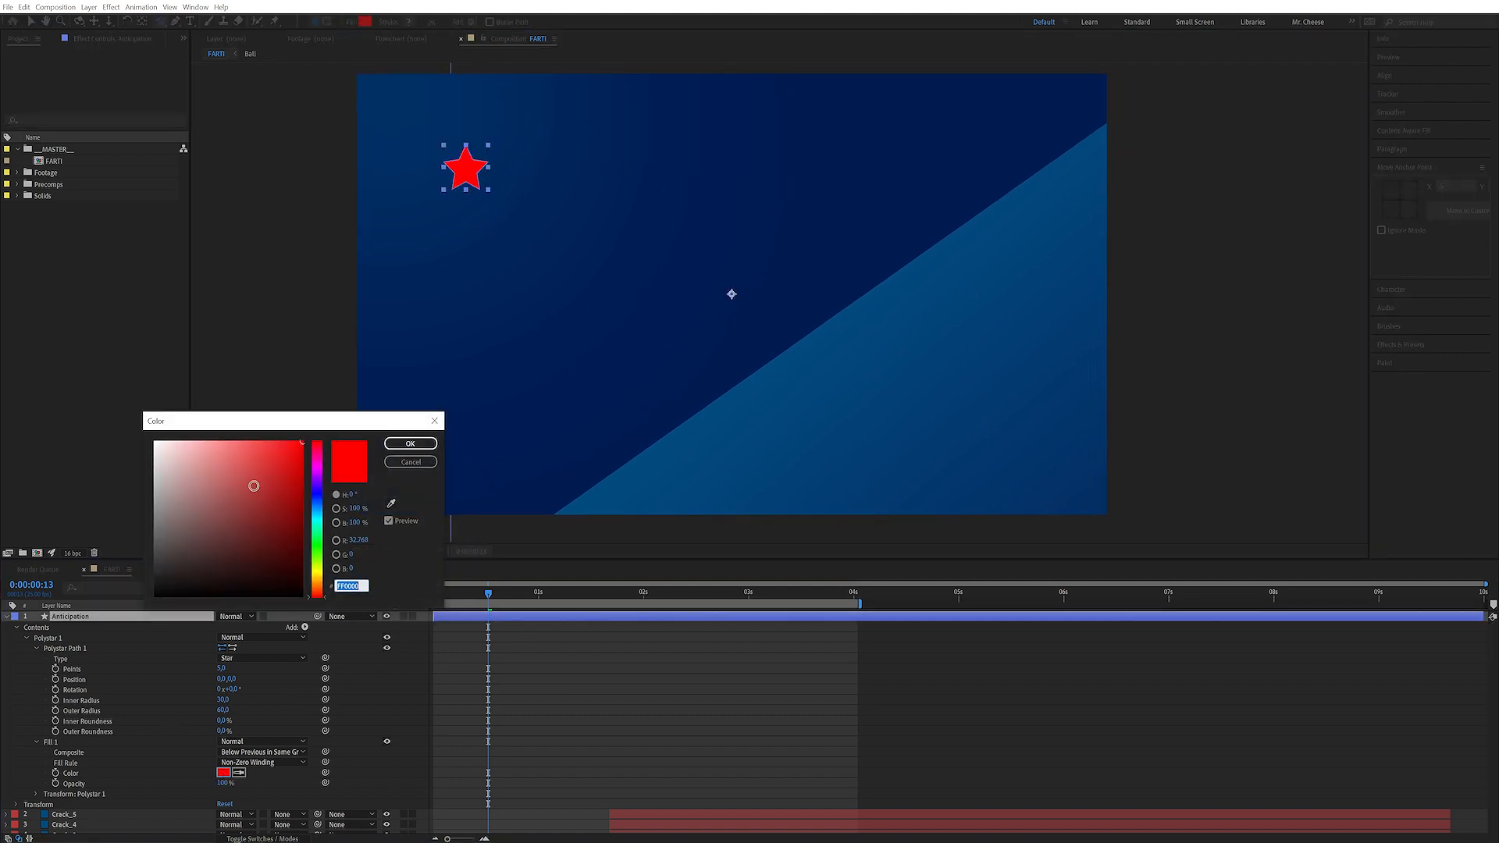
left_click_drag(251, 486, 115, 389)
left_click_drag(266, 459, 164, 441)
left_click(409, 444)
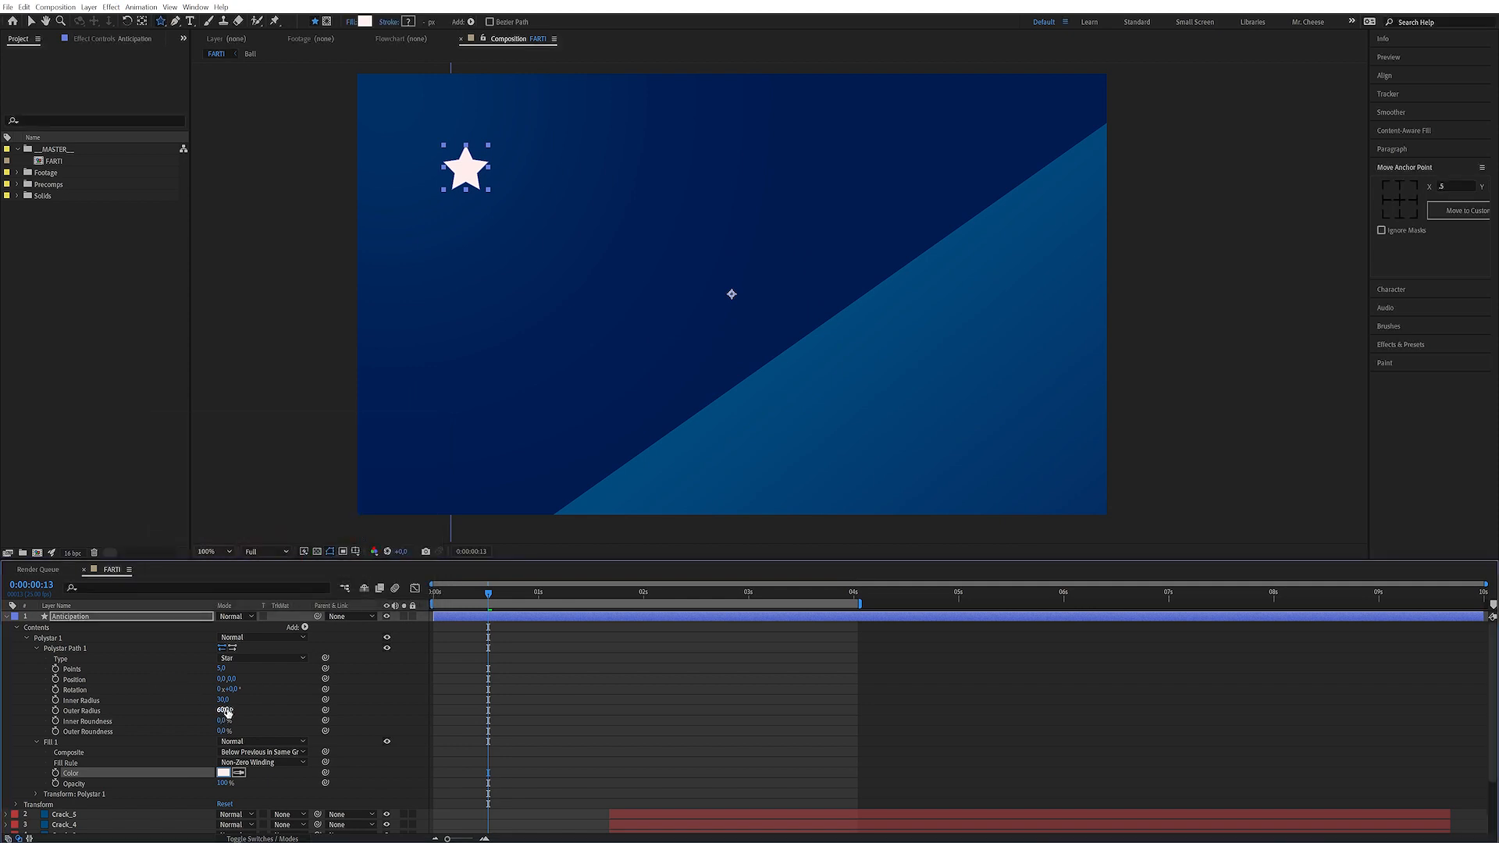
Reduce the star's inner radius to about 17 and set its number of points to 4
left_click_drag(217, 700, 215, 700)
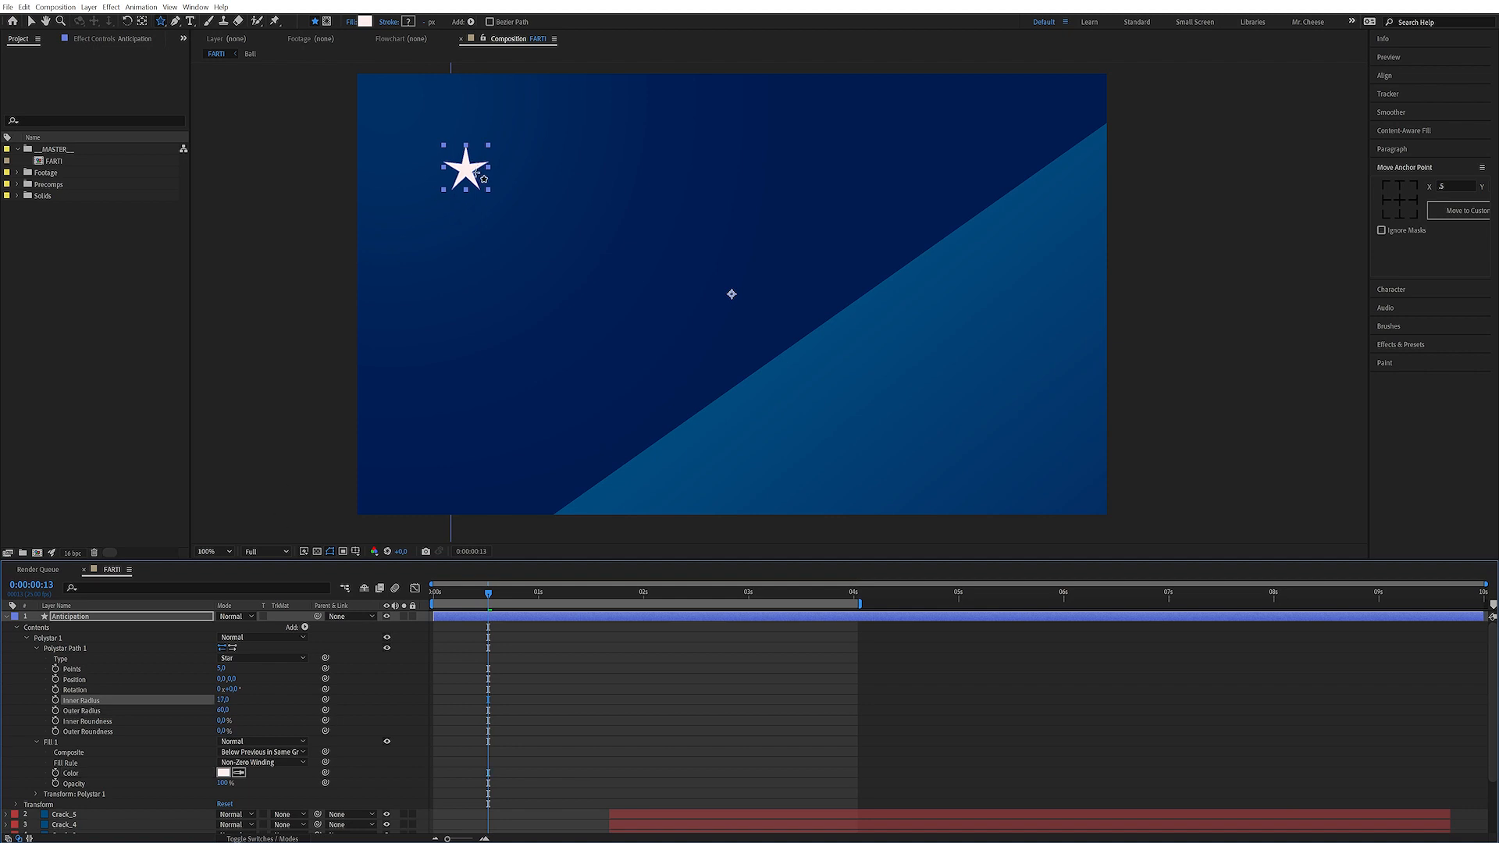
left_click(222, 668)
type("4")
key("Return")
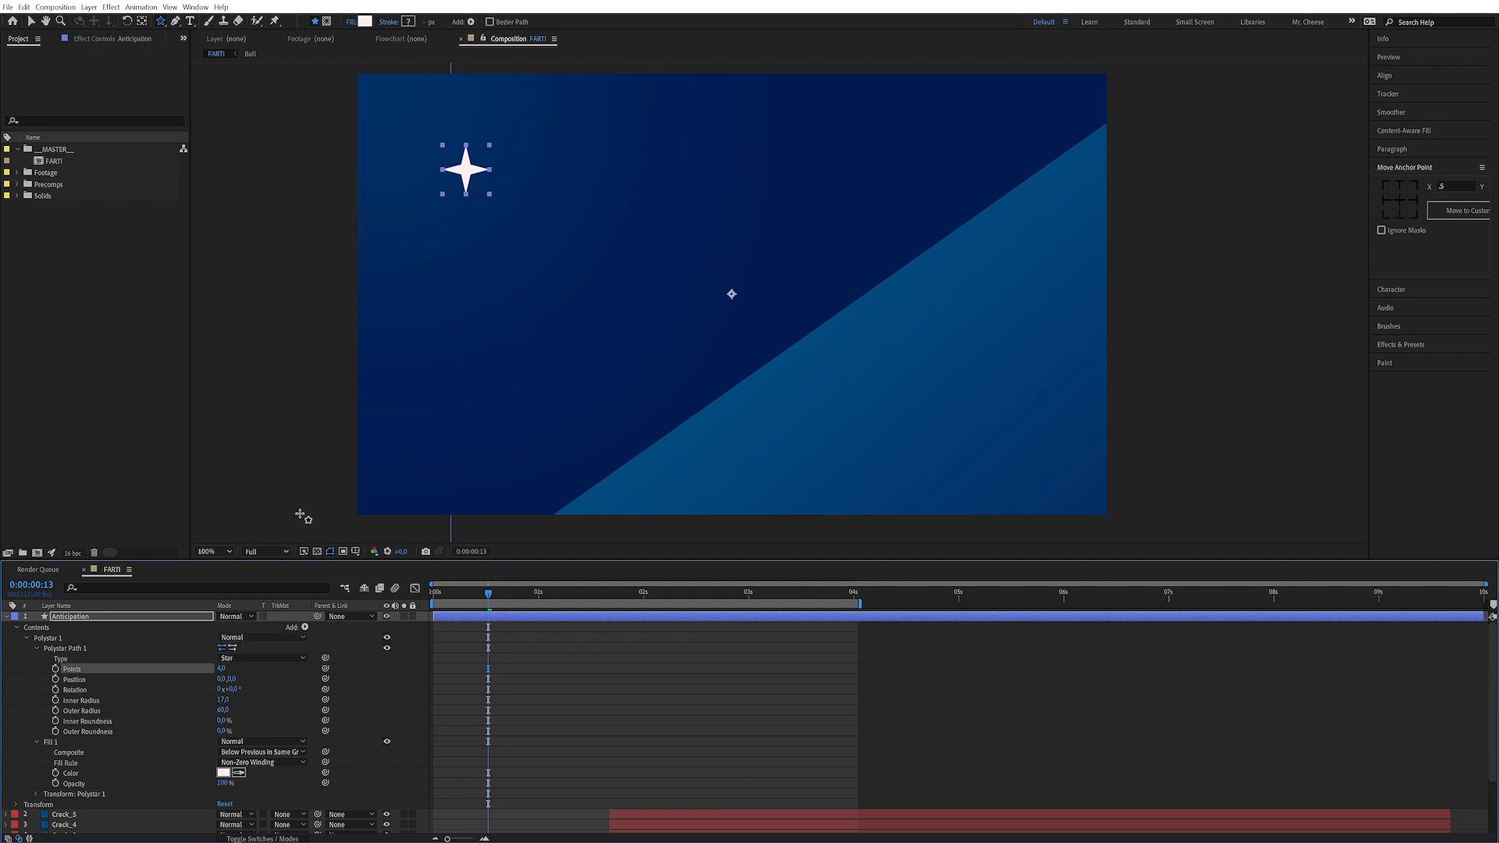
Center the Anticipation layer's anchor point on the star
left_click(167, 617)
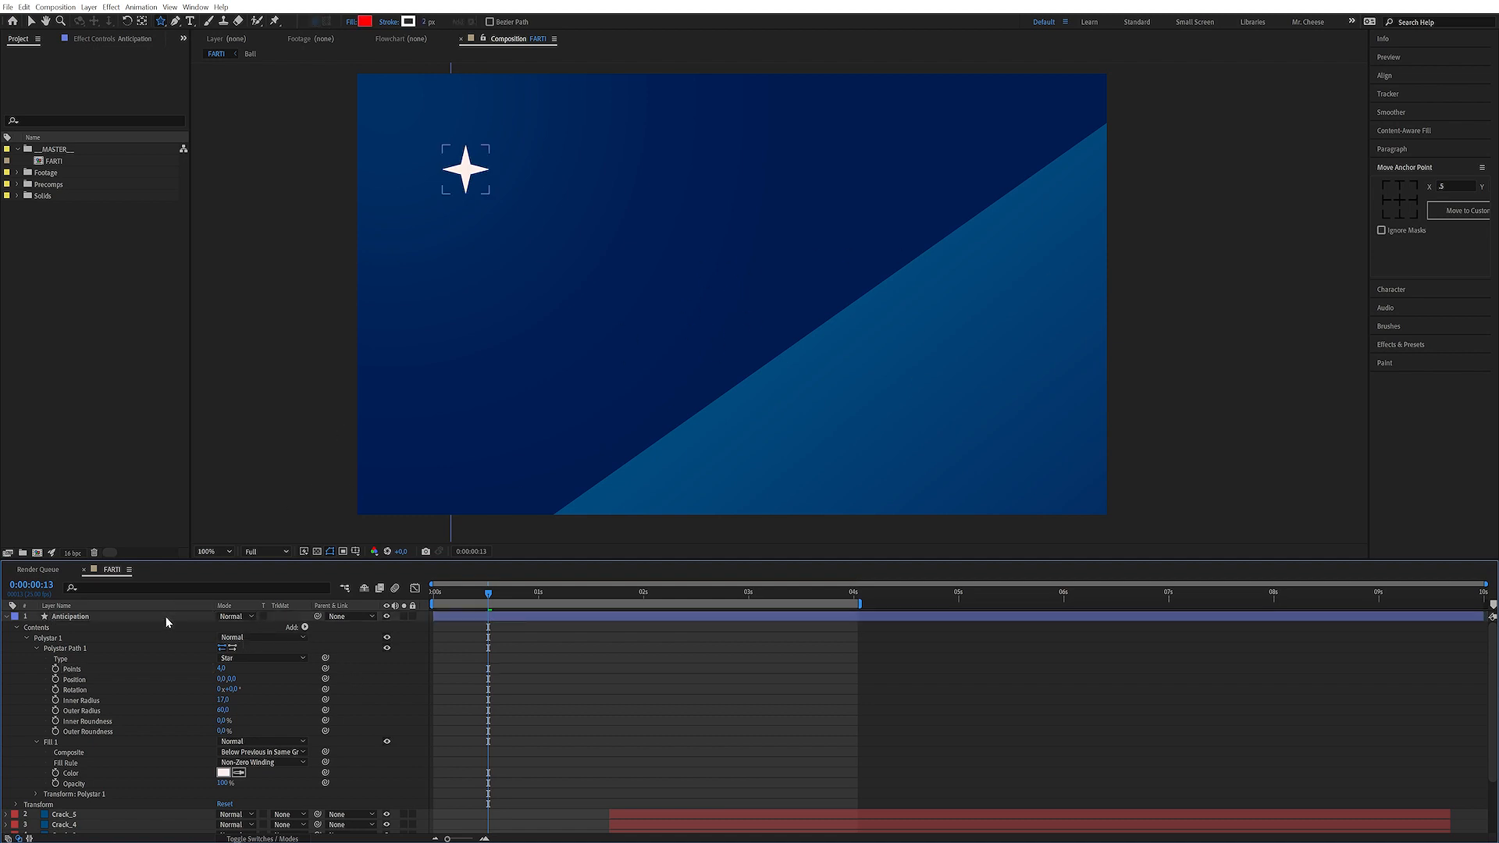
left_click(1401, 201)
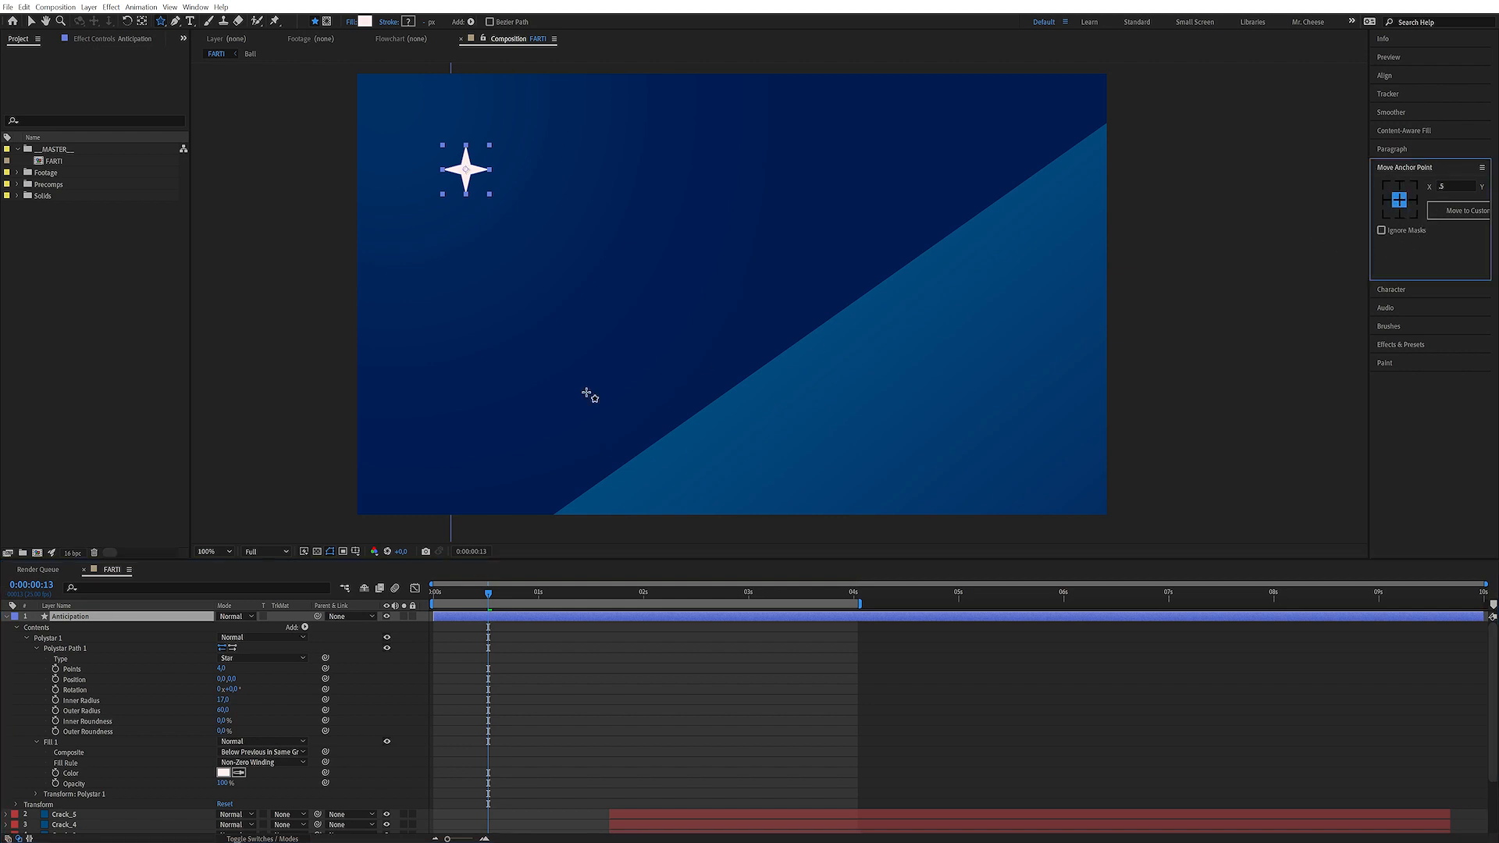
left_click(377, 683)
left_click(71, 616)
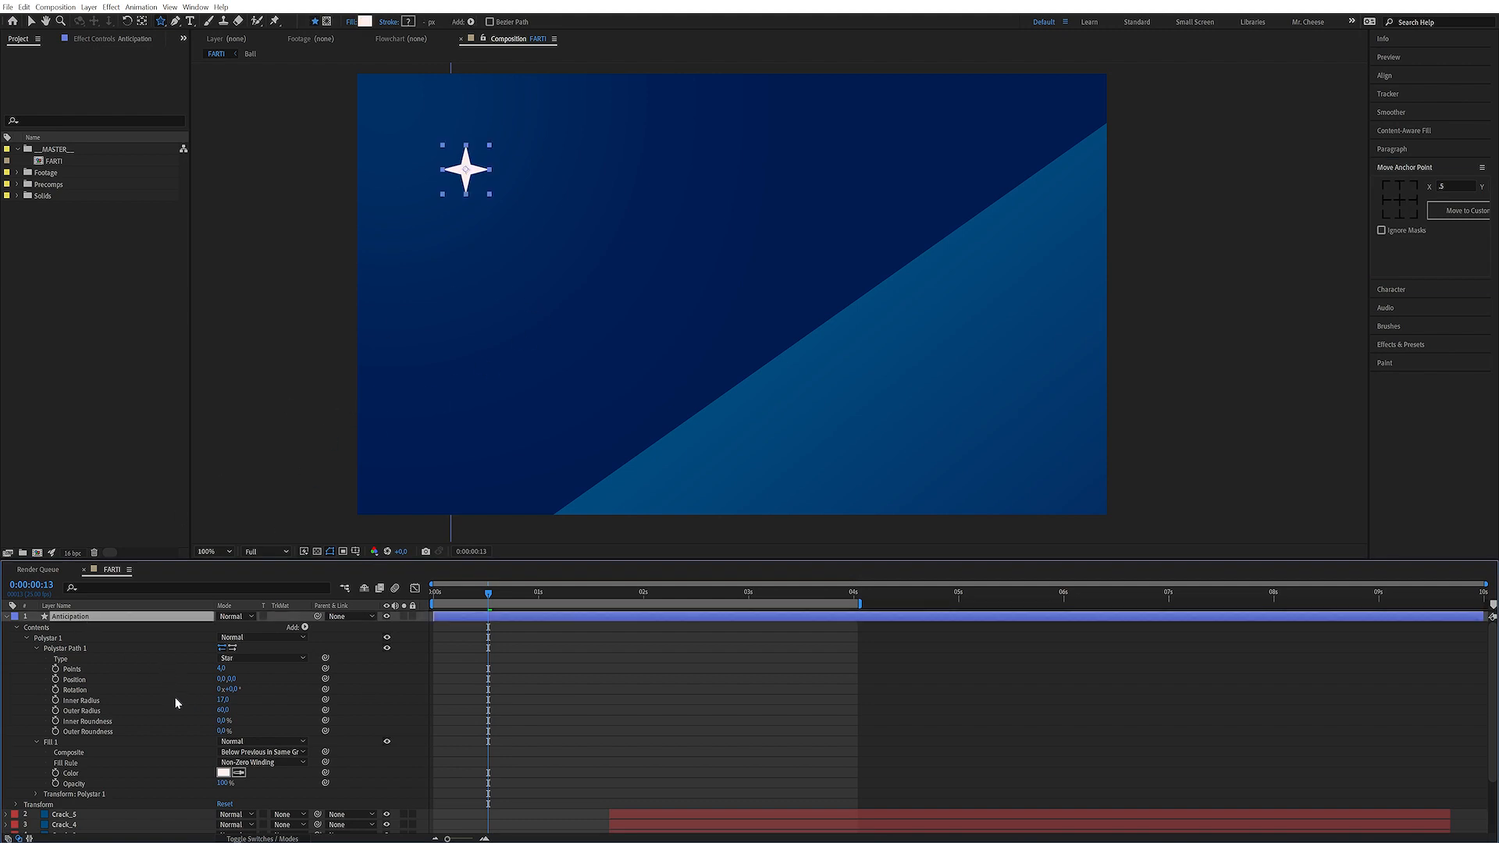
Show the star's Scale and Rotation and add a Scale keyframe at 0:00:00:17
key("r")
key("shift+s")
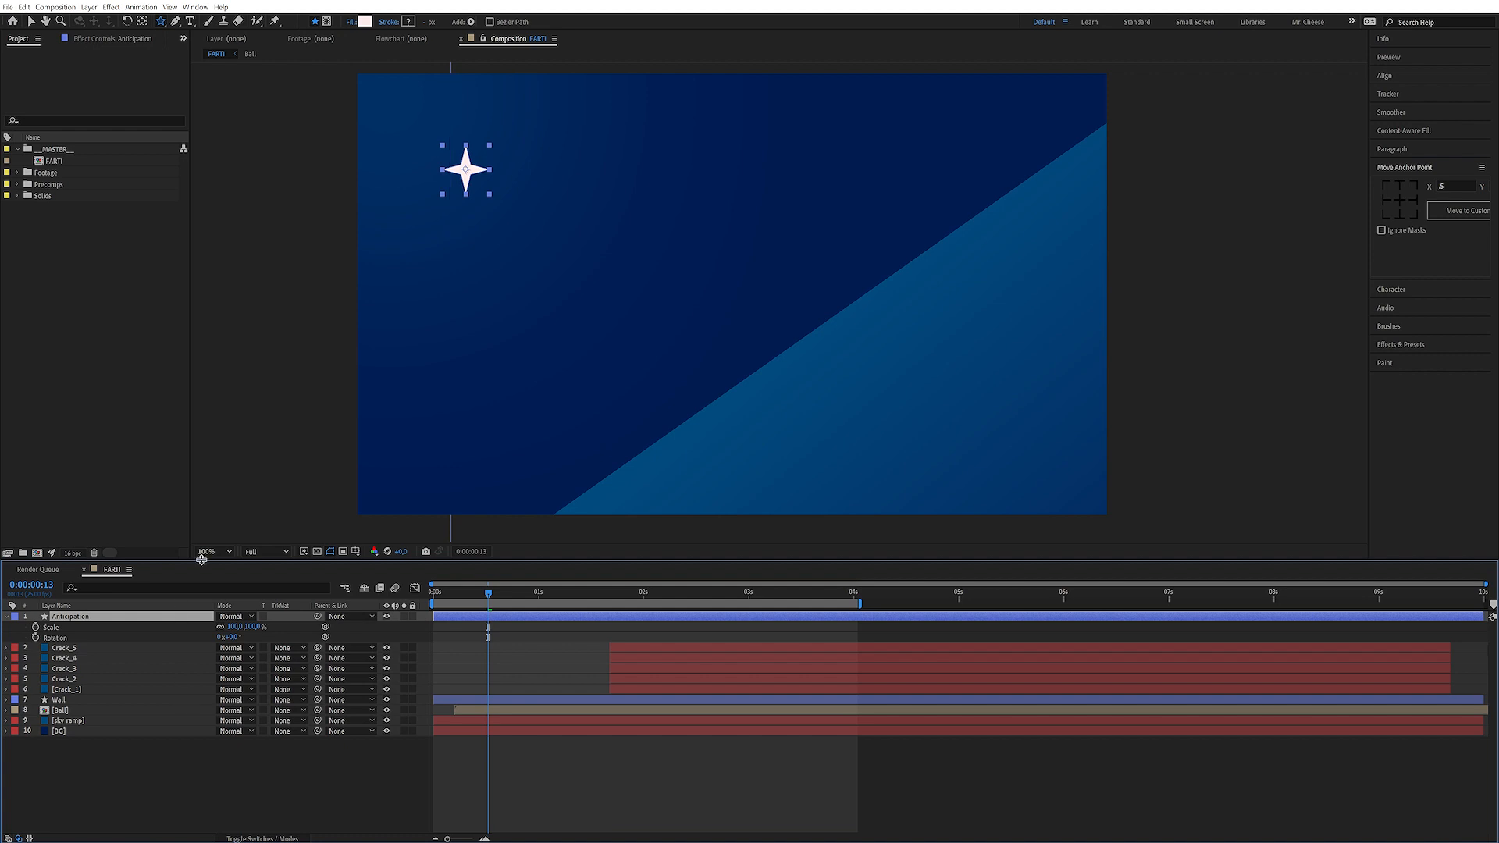
mouse_move(492, 594)
left_mouse_down()
mouse_move(443, 596)
mouse_move(473, 596)
left_mouse_up()
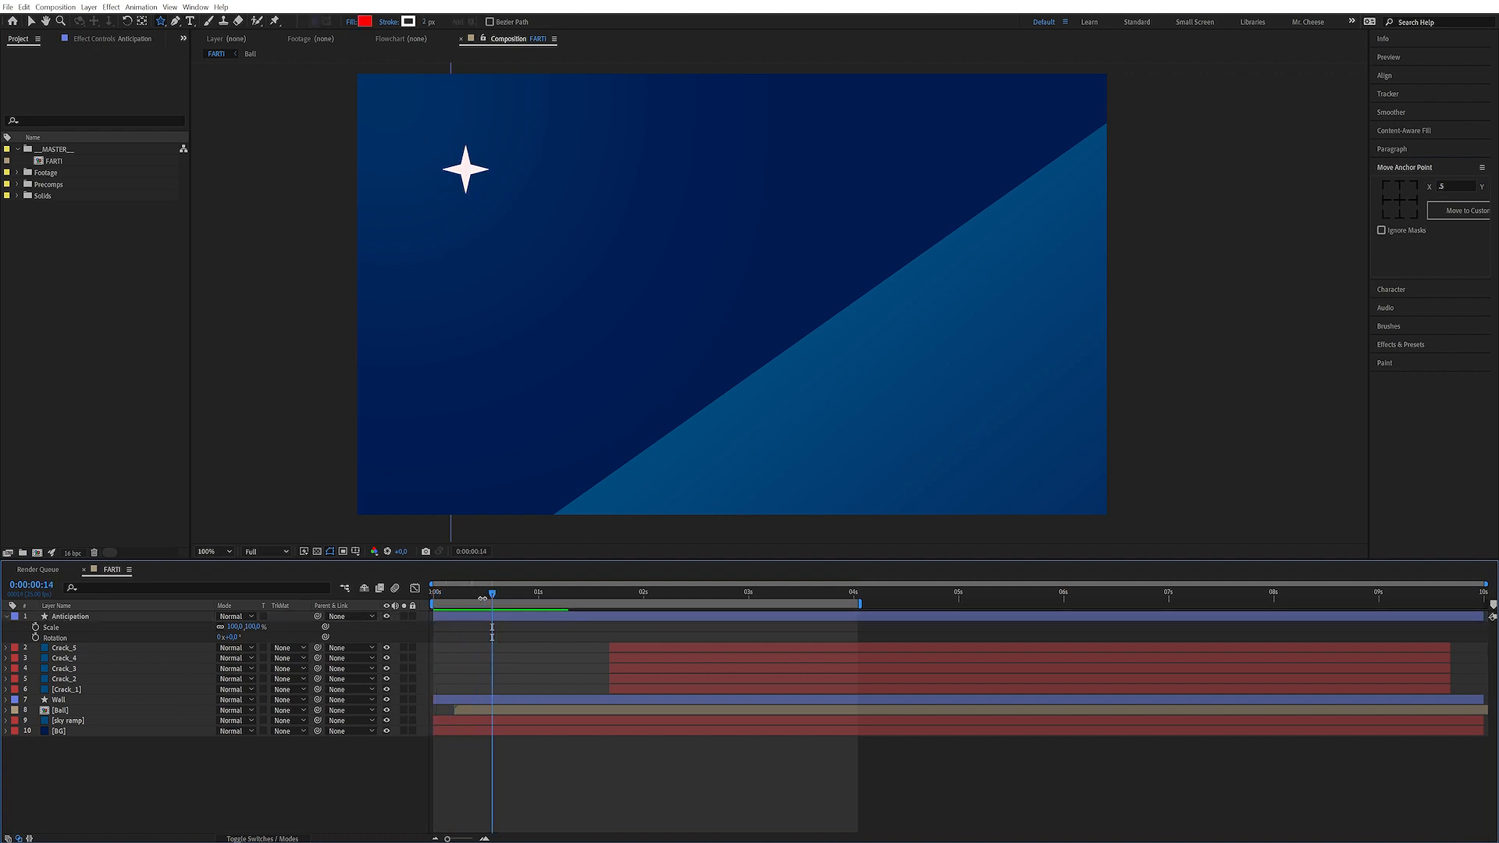
mouse_move(483, 598)
left_mouse_down()
mouse_move(524, 601)
mouse_move(497, 601)
left_mouse_up()
left_click(36, 627)
Set the star's scale to 0% at the start of the composition
key("Home")
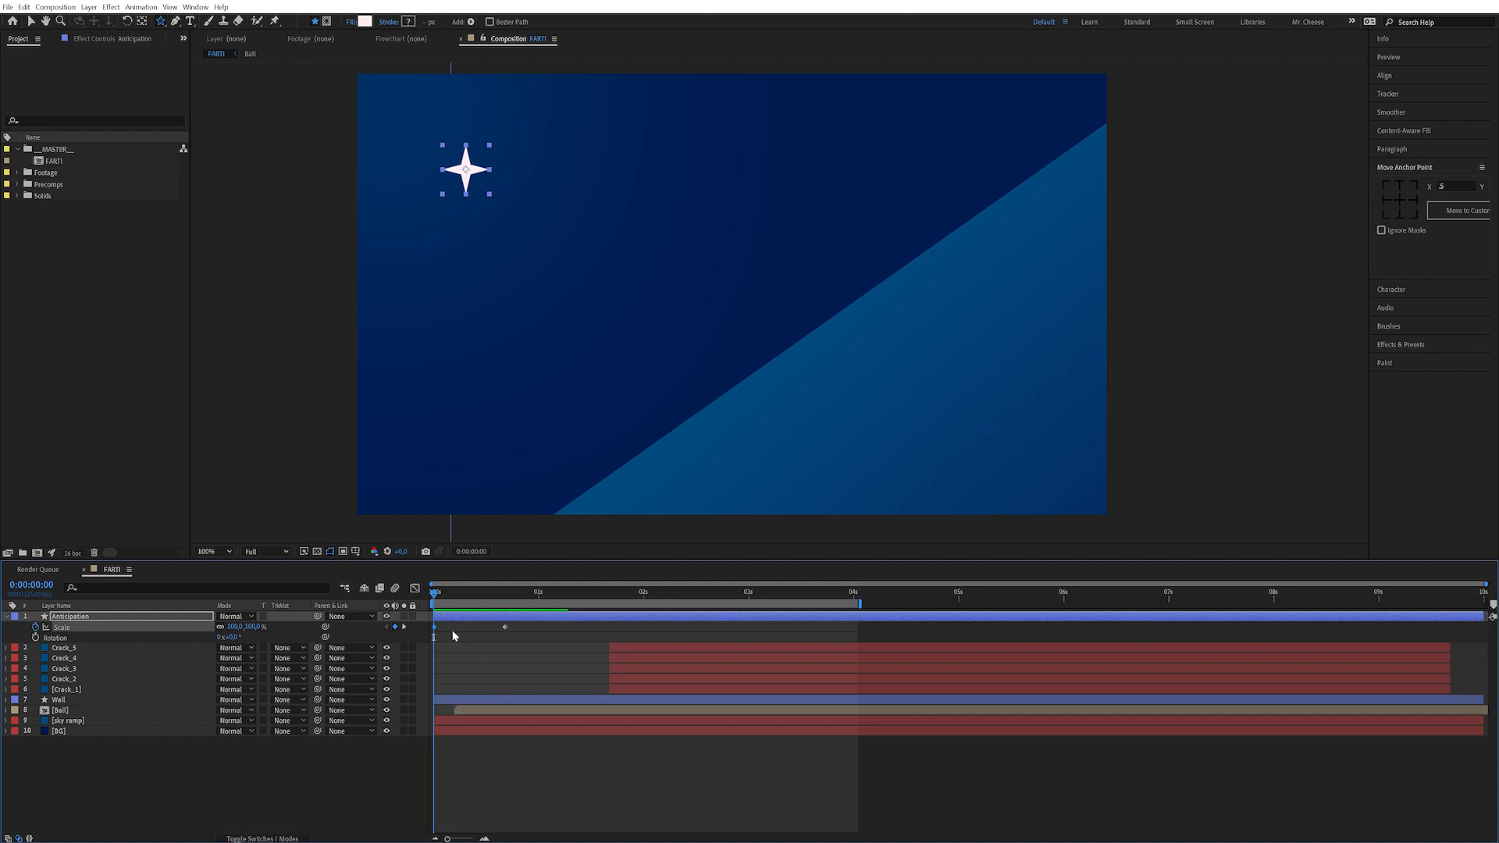
left_click_drag(529, 625, 429, 637)
left_click(253, 627)
type("0")
key("Return")
Set the star's scale to 100% at 0:00:00:08
left_click(468, 593)
left_click(493, 645)
left_click(248, 627)
type("100")
key("Return")
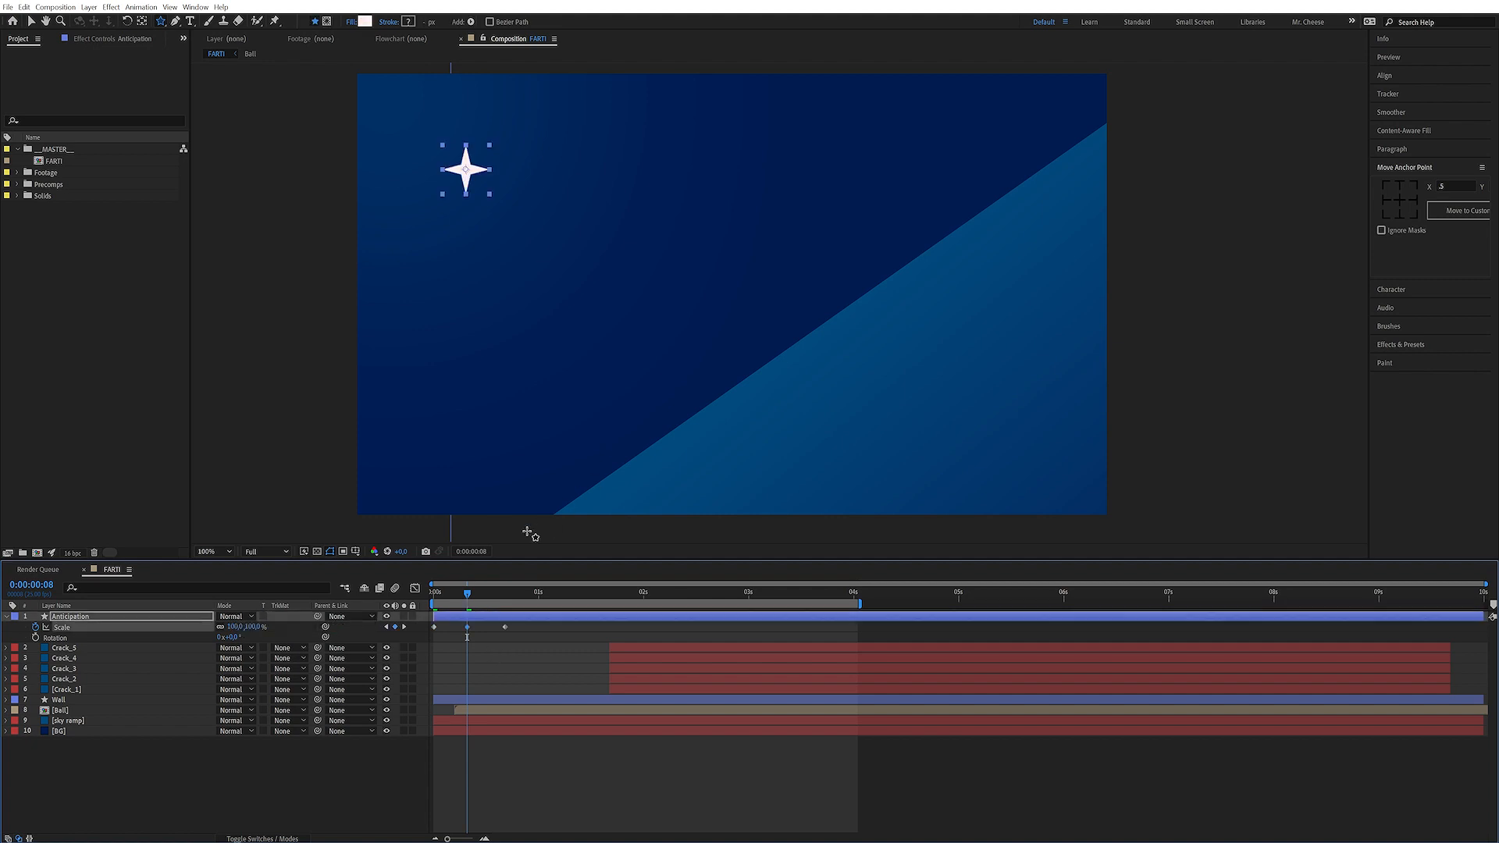
Preview the star's scale animation from the start
left_click_drag(450, 595, 433, 600)
key("space")
key("space")
left_click(211, 783)
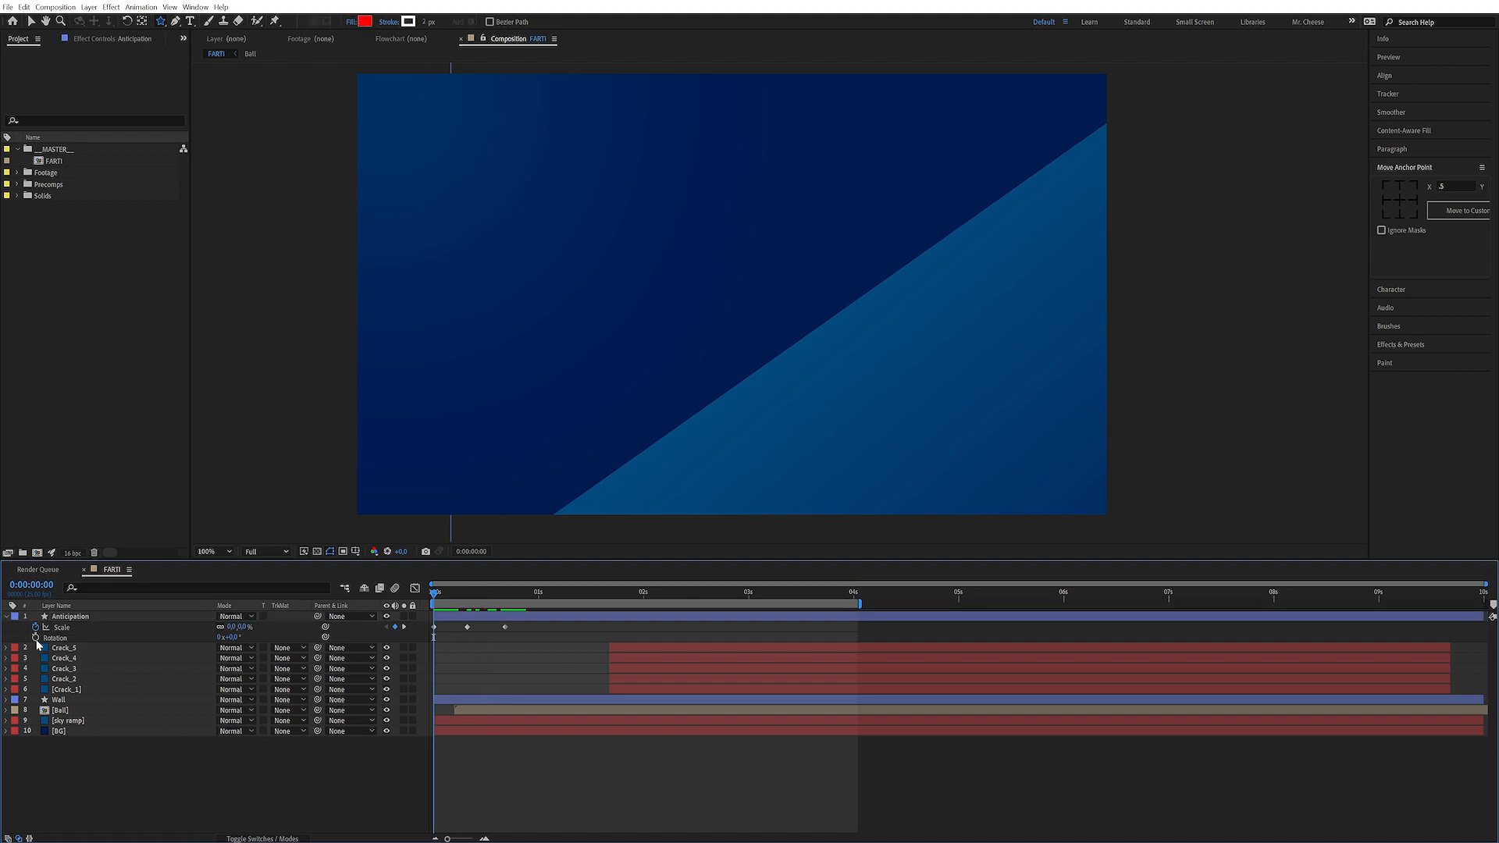
Add a Rotation keyframe at the start and set the rotation to 180° at 0:00:00:17
left_click(35, 638)
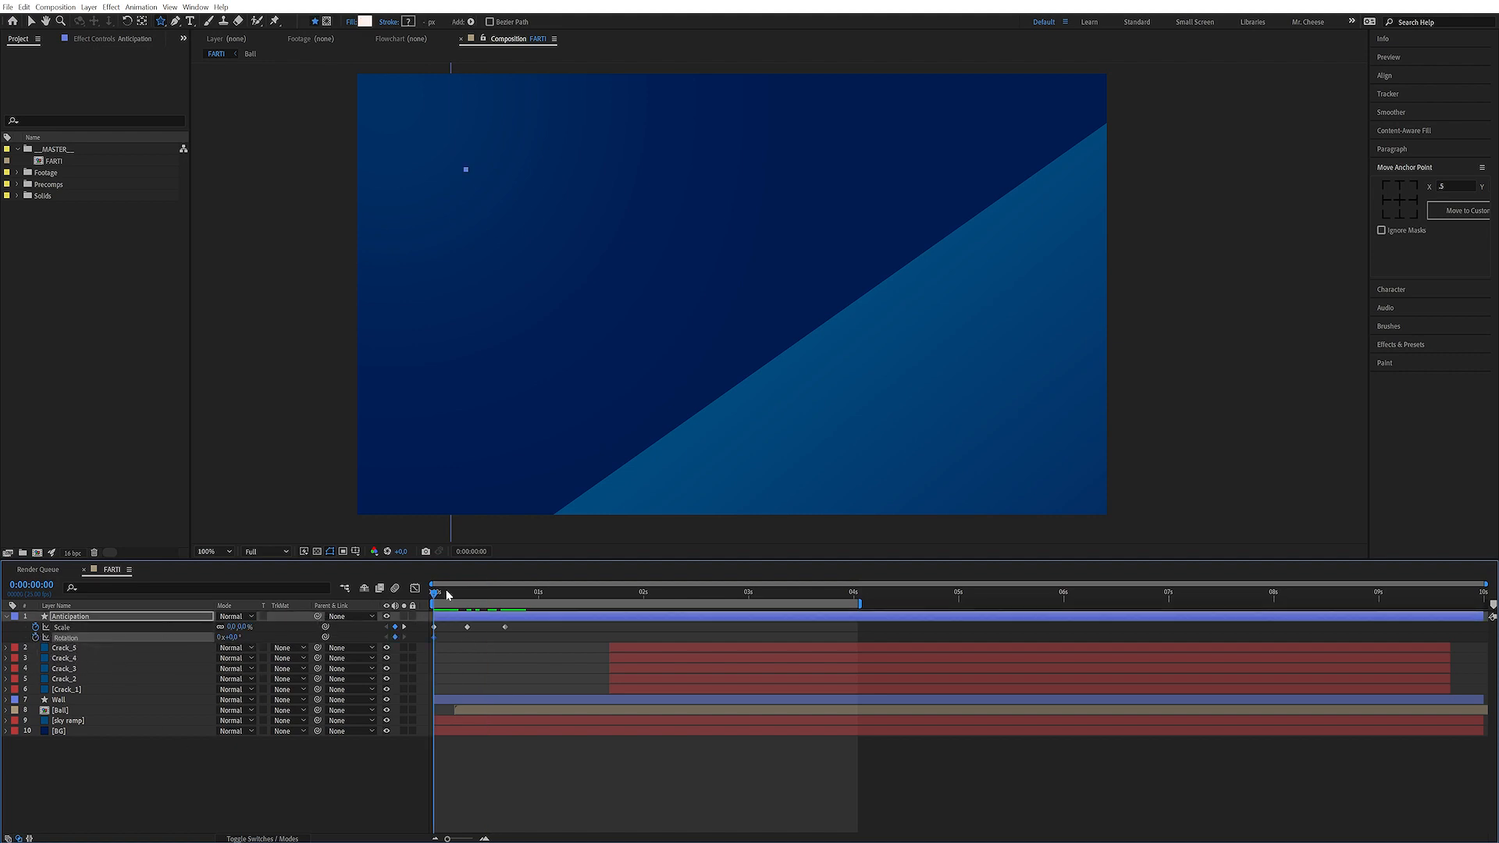
left_click_drag(484, 595, 505, 595)
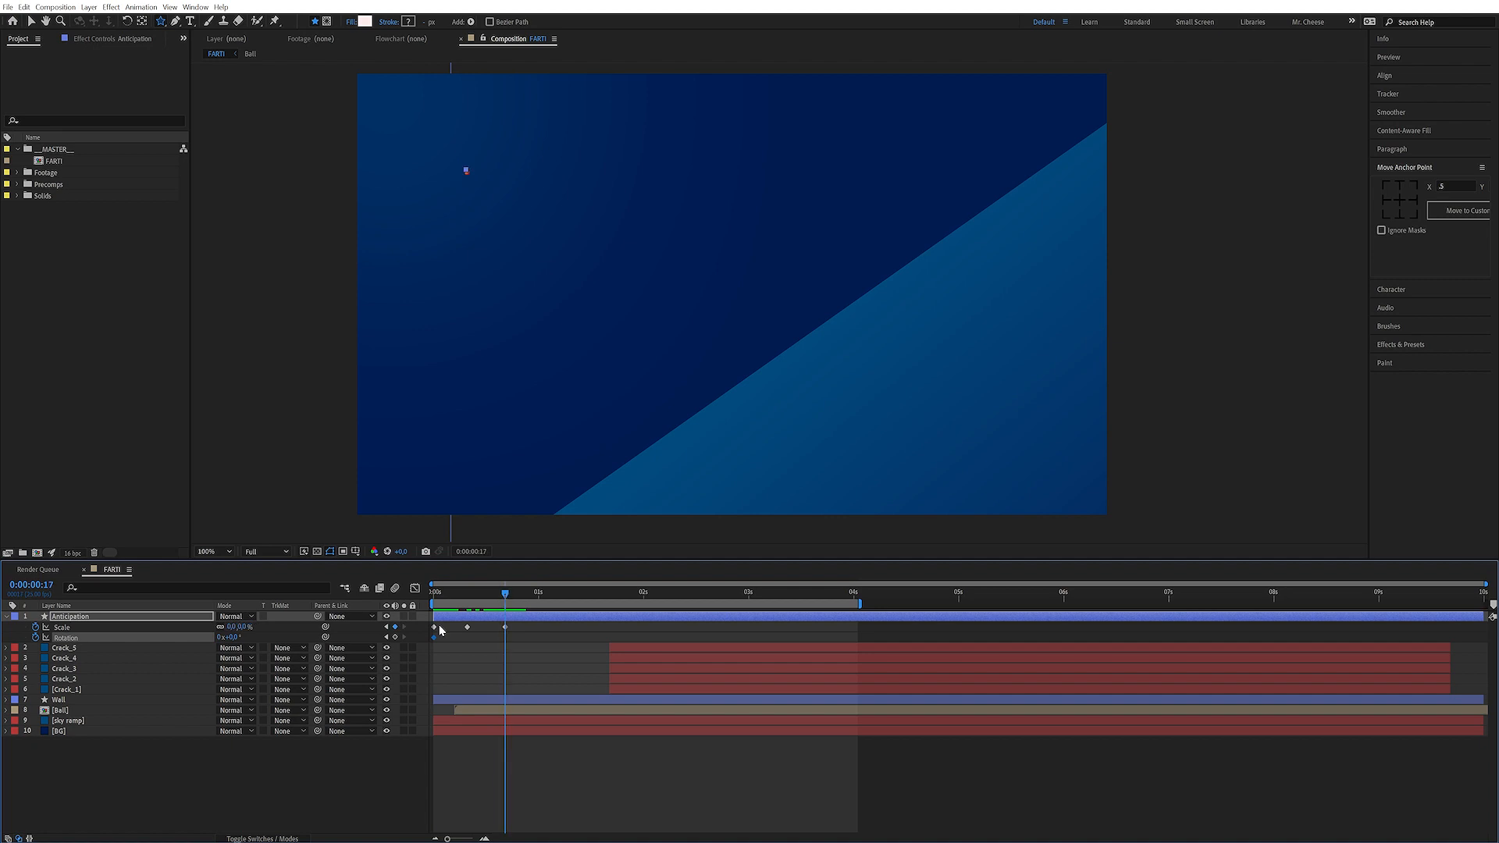
left_click(221, 639)
key("Tab")
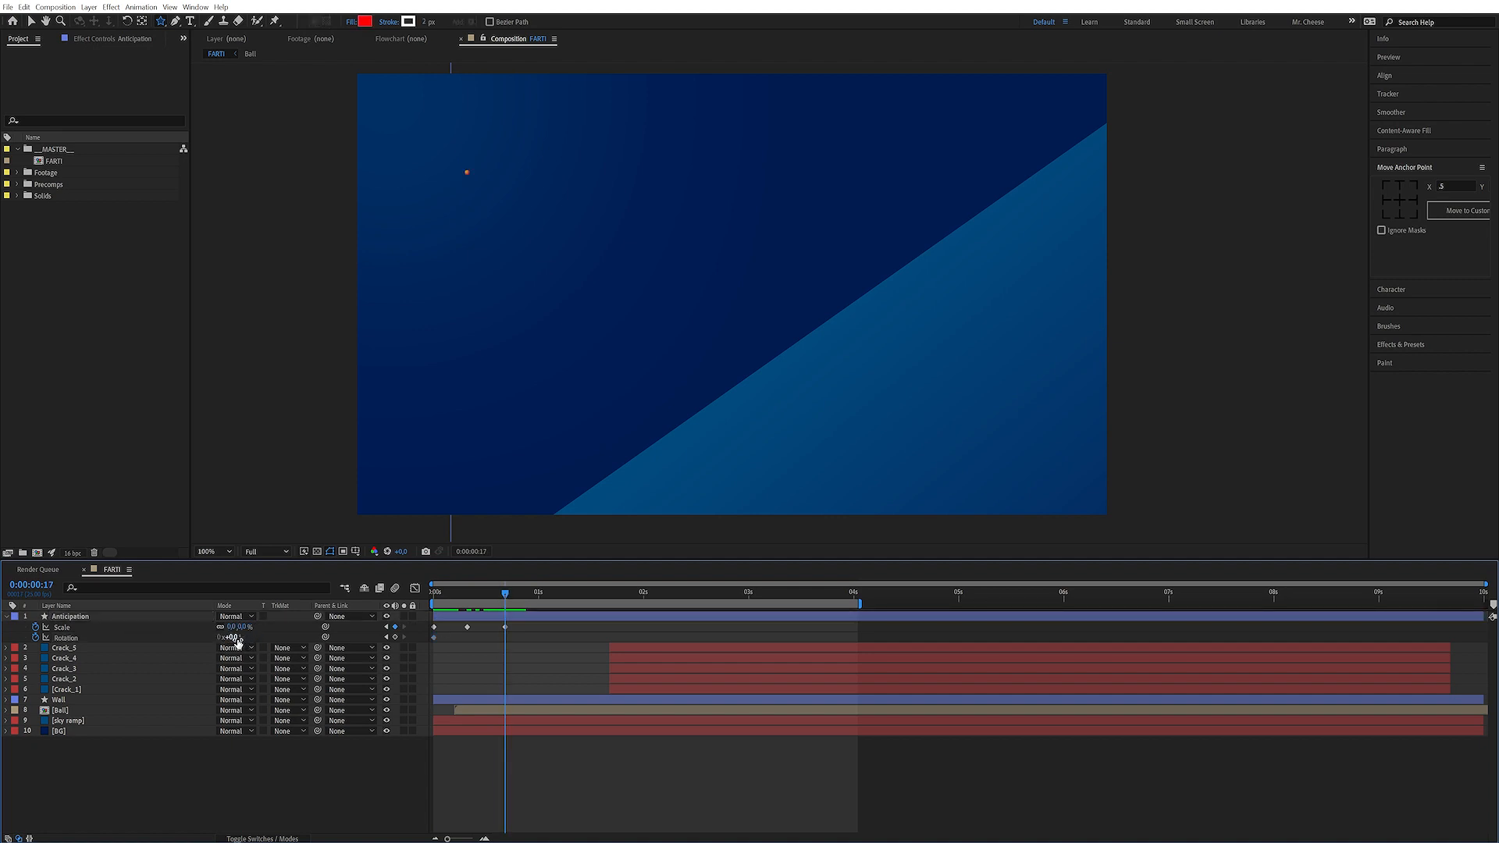
key("Return")
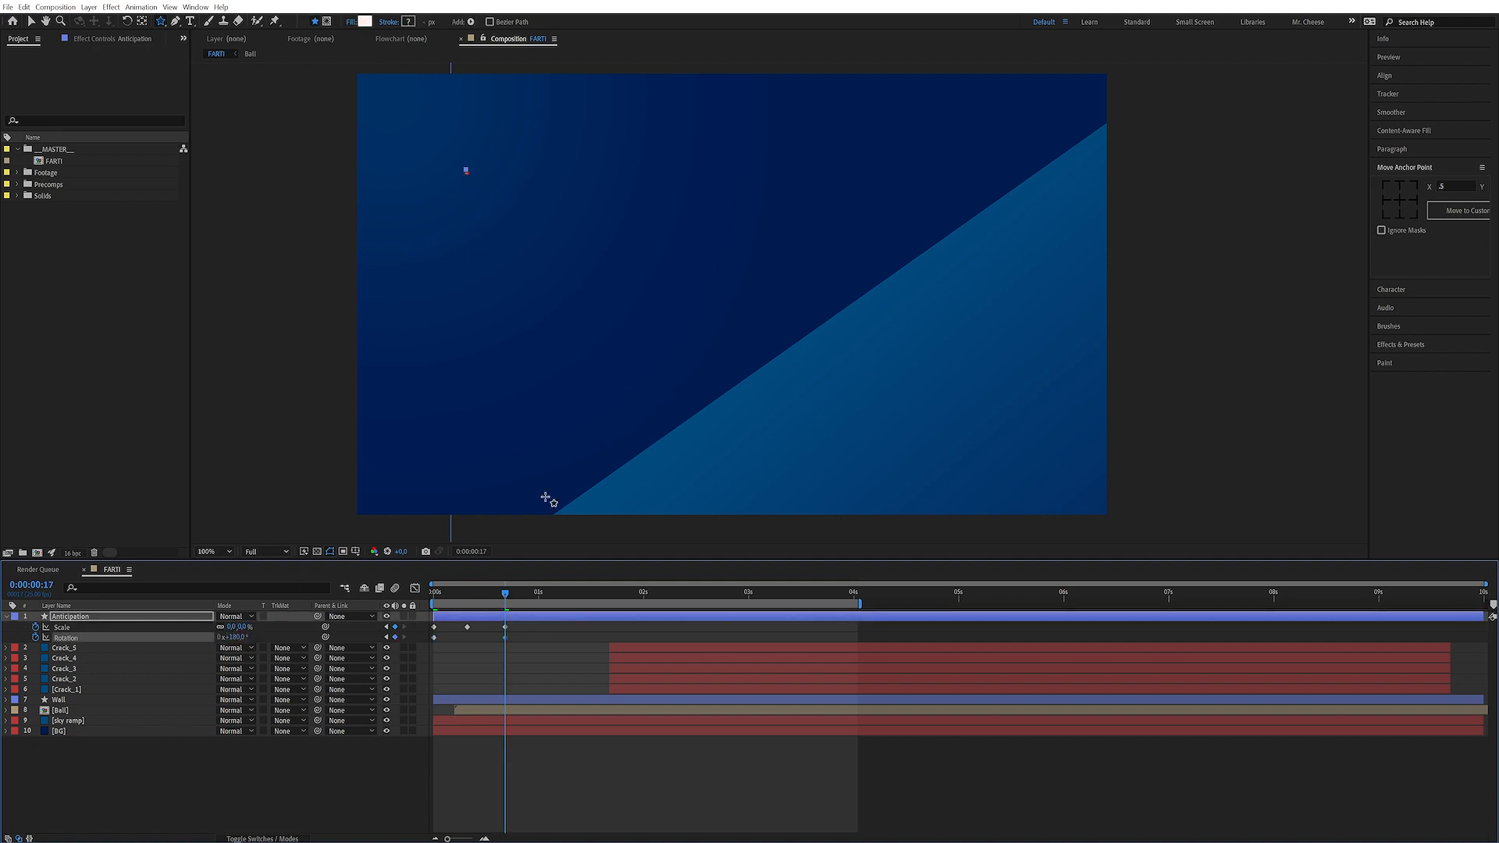
Set the keyframe velocity of the 0:00:00:17 keyframes to speed 0 with 100% influence
left_click(458, 643)
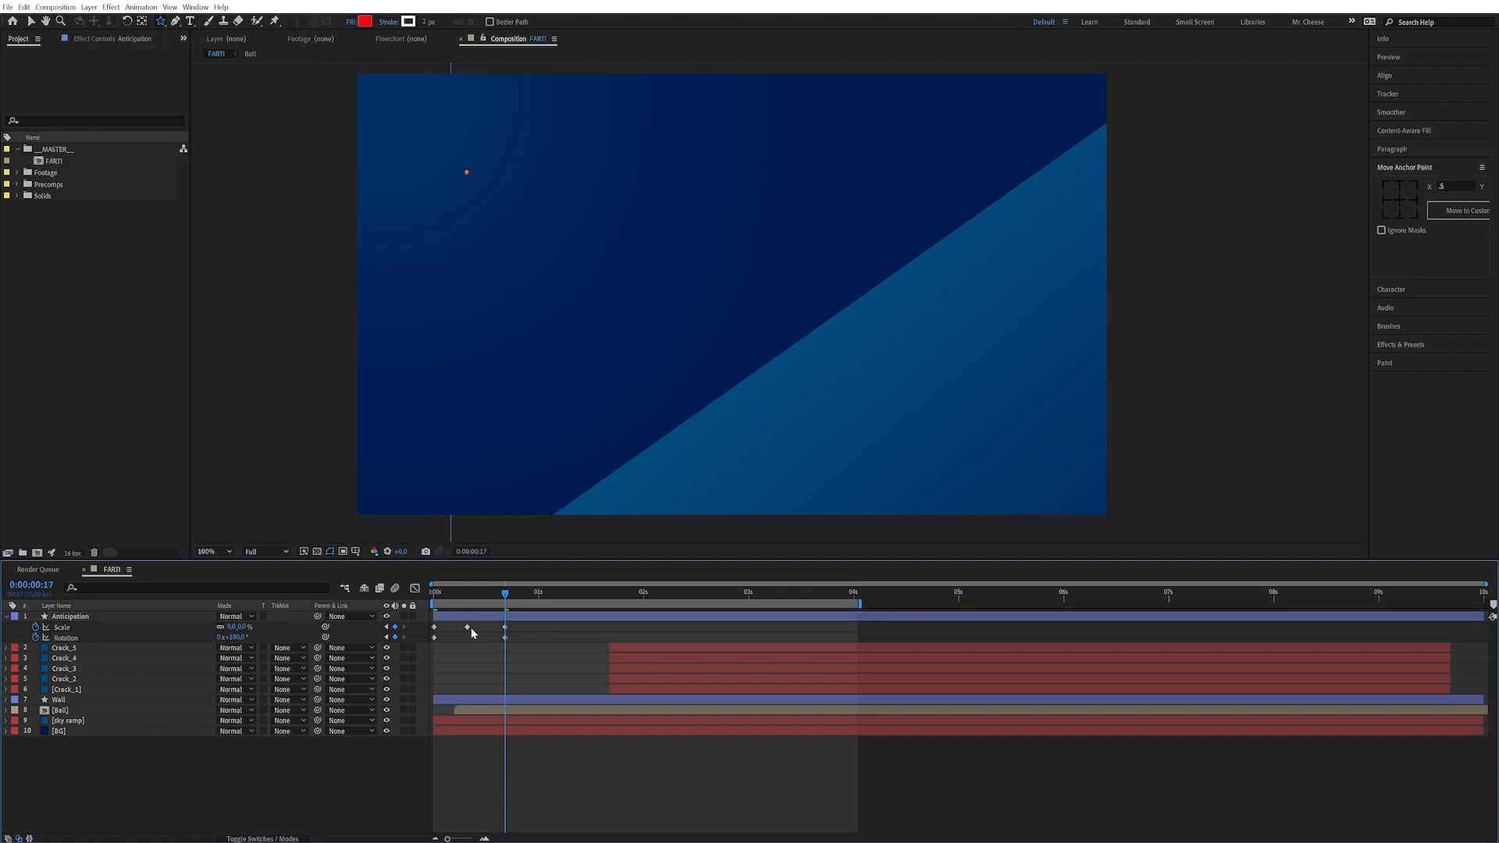
left_click_drag(522, 633, 474, 658)
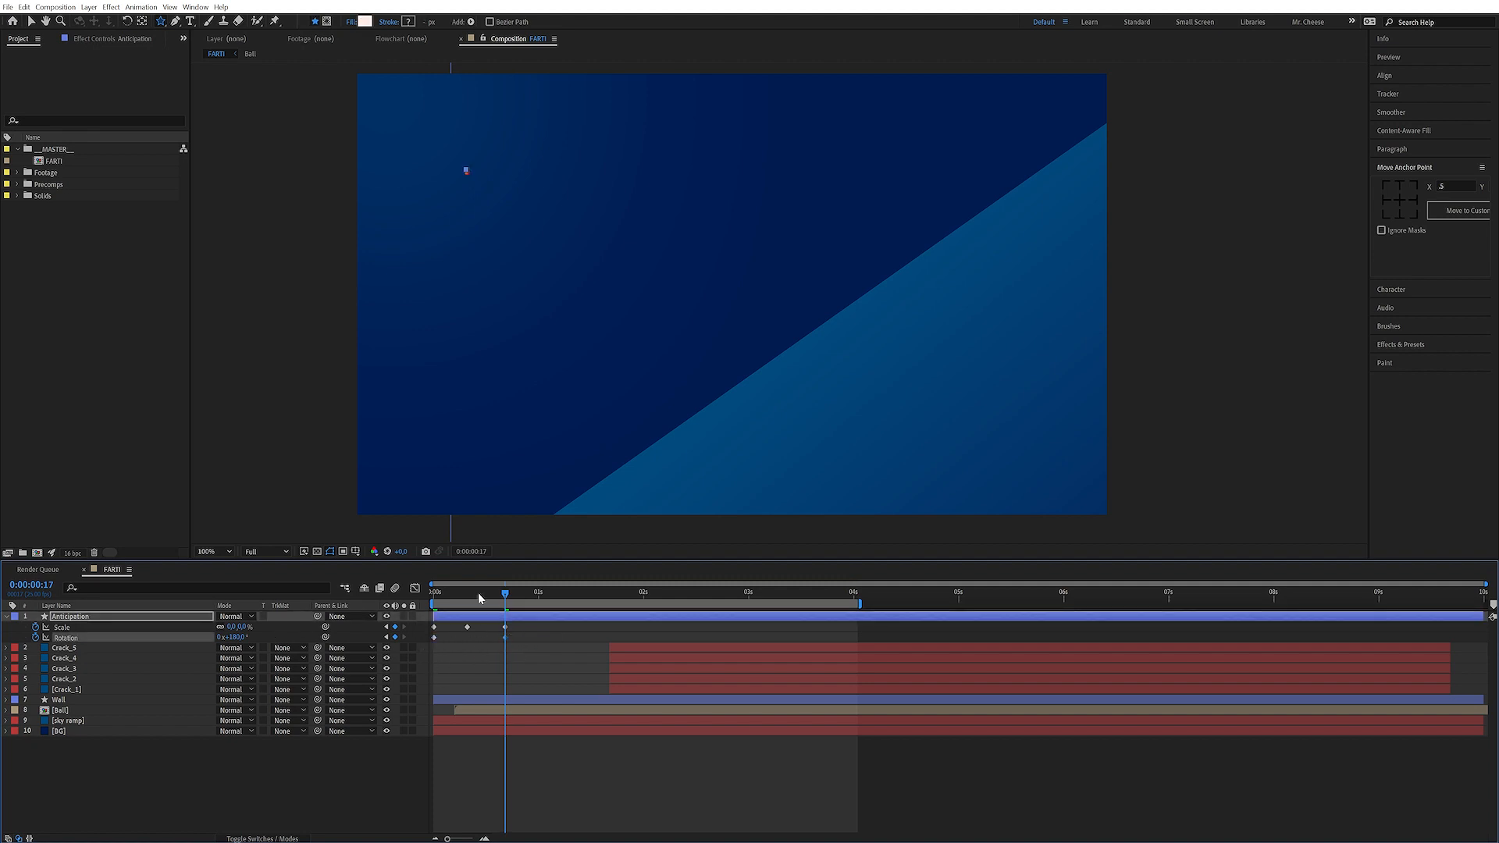
key("ctrl+shift+k")
left_click(694, 407)
type("0")
key("Tab")
type("100")
key("Return")
Apply keyframe velocity settings to the first Scale and Rotation keyframes
left_click_drag(453, 638, 427, 654)
key("ctrl+shift+k")
key("Return")
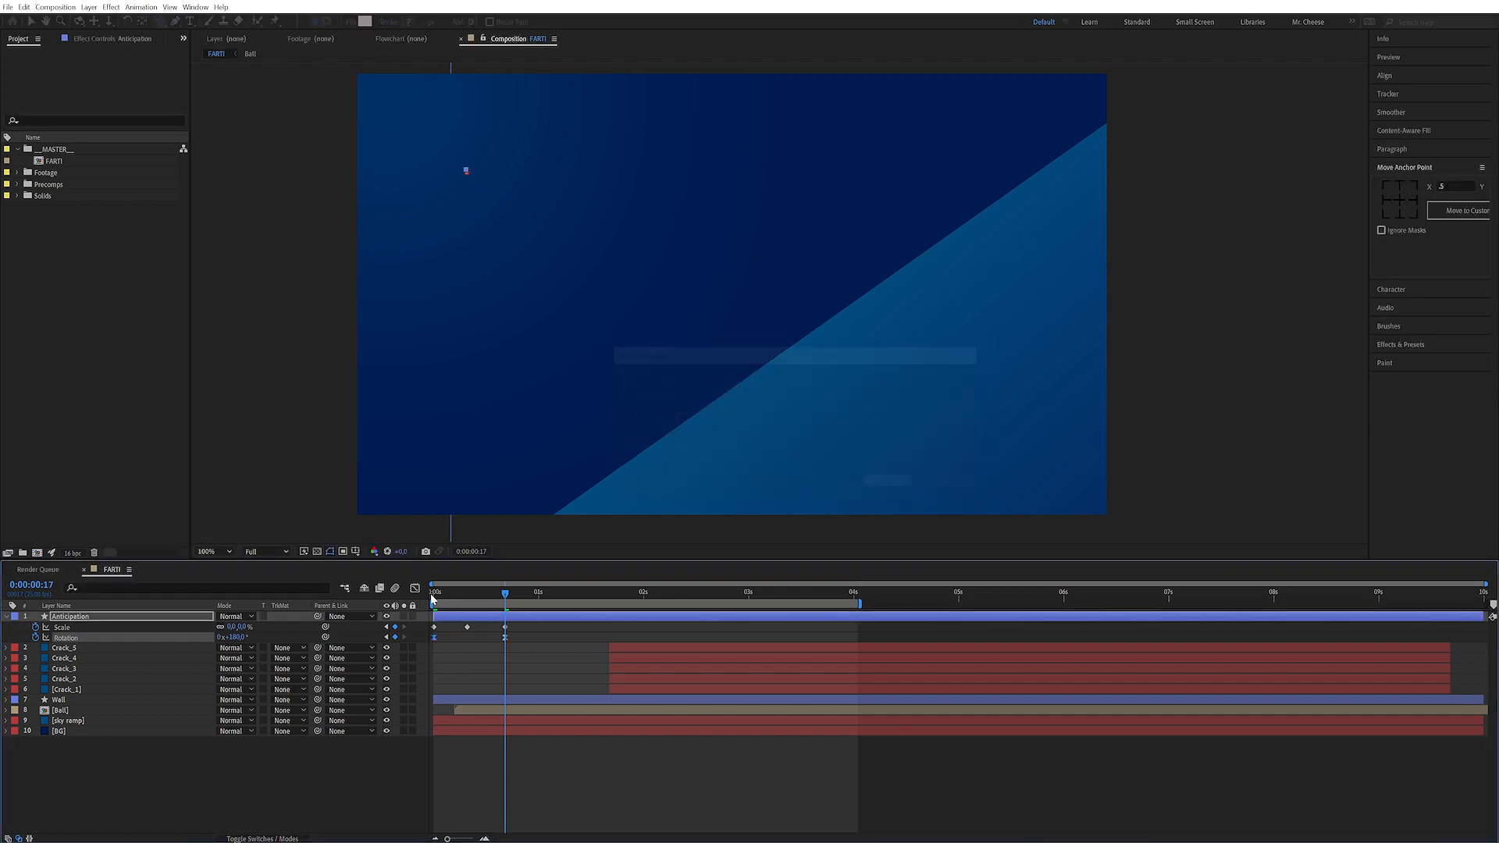
Set the star's rotation at 0:00:00:17 to 1 revolution plus 180°
left_click_drag(443, 597, 502, 602)
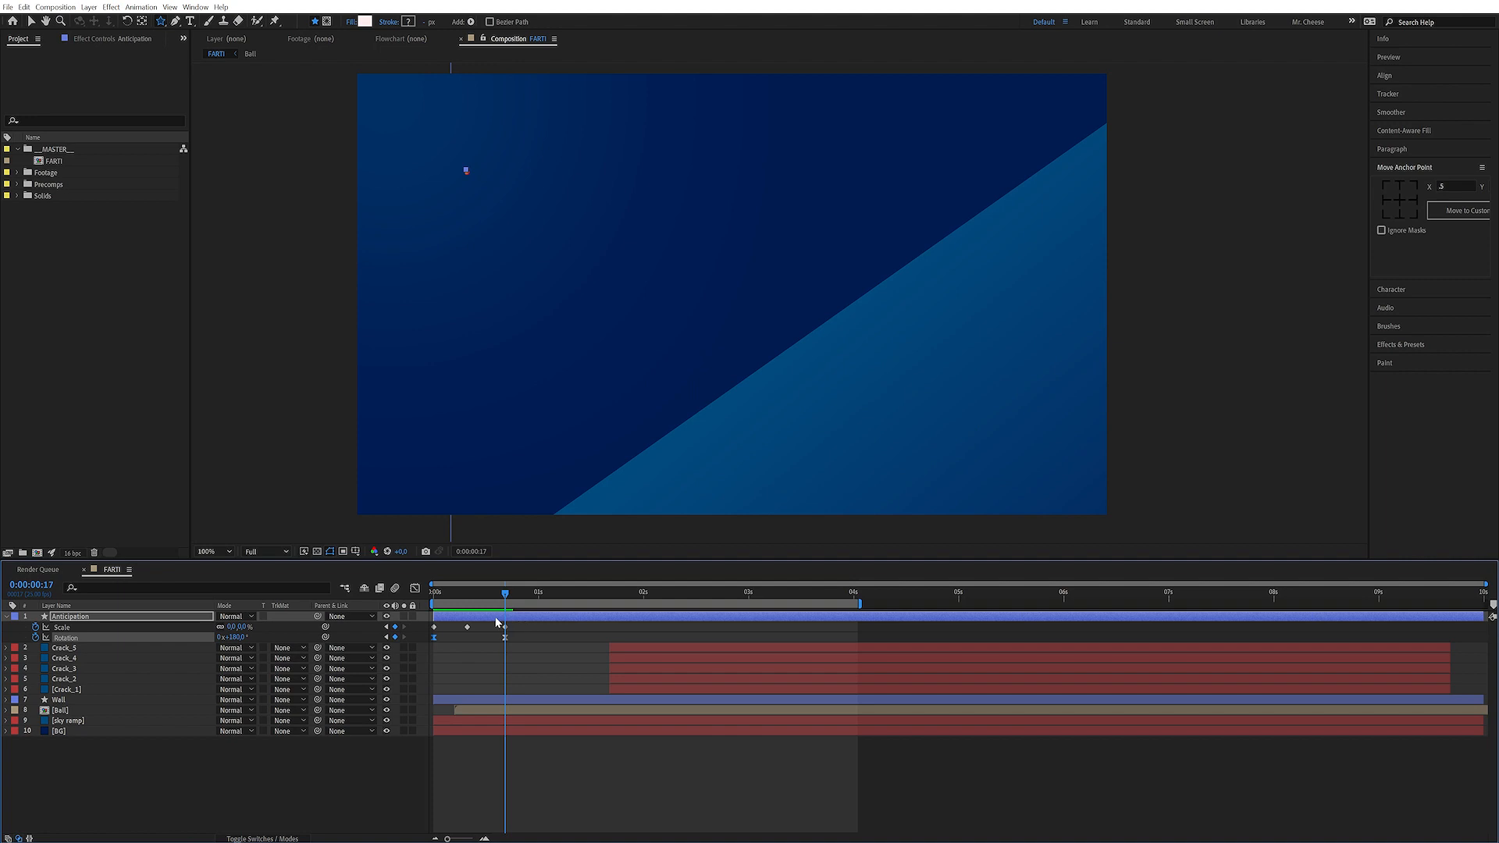
left_click(258, 769)
left_click(219, 638)
type("1")
left_click(264, 769)
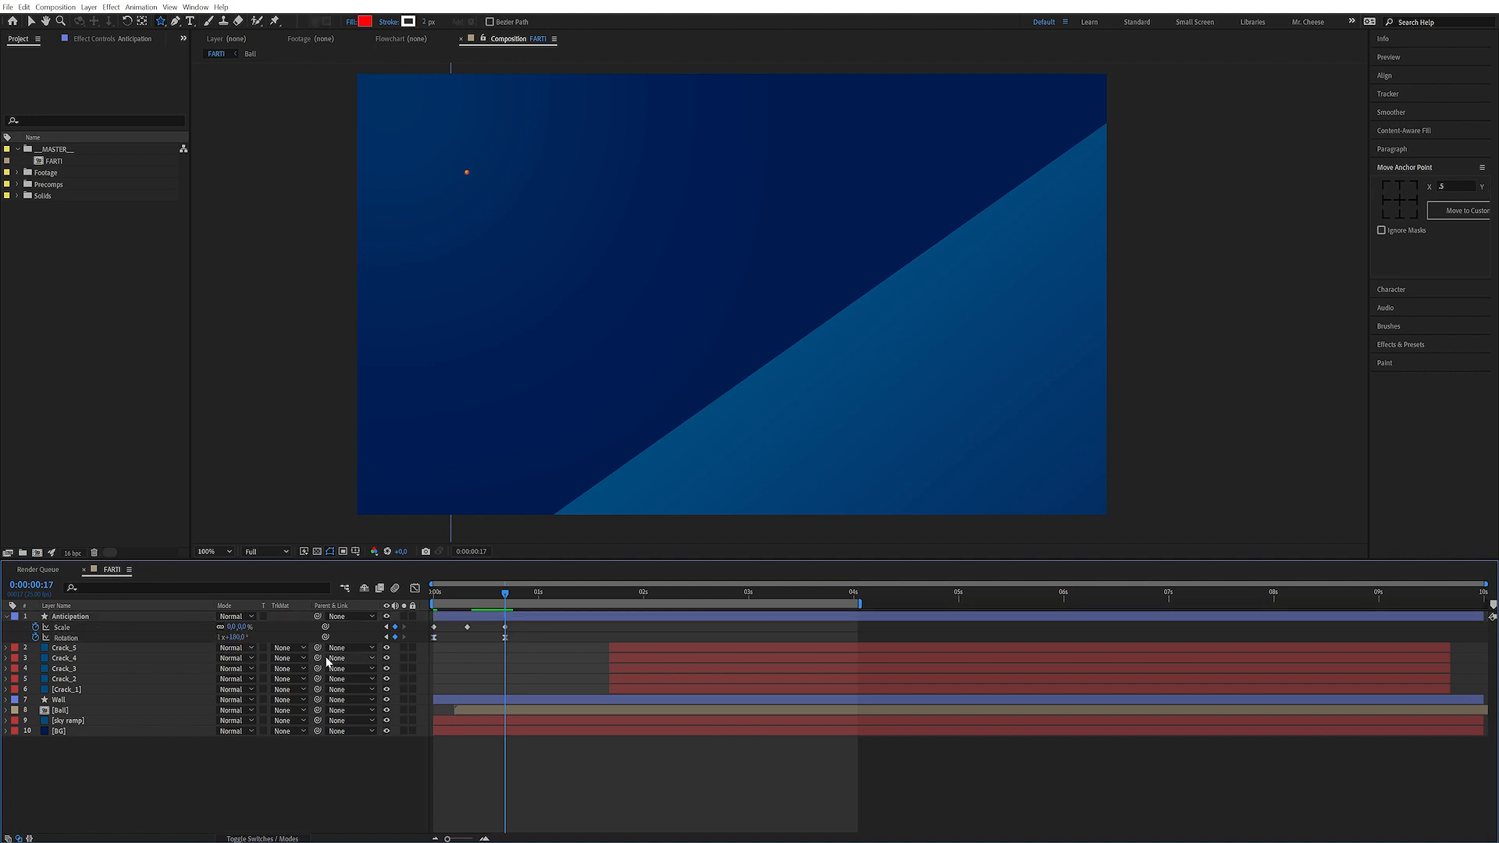
Play and stop a preview of the star animation
key("space")
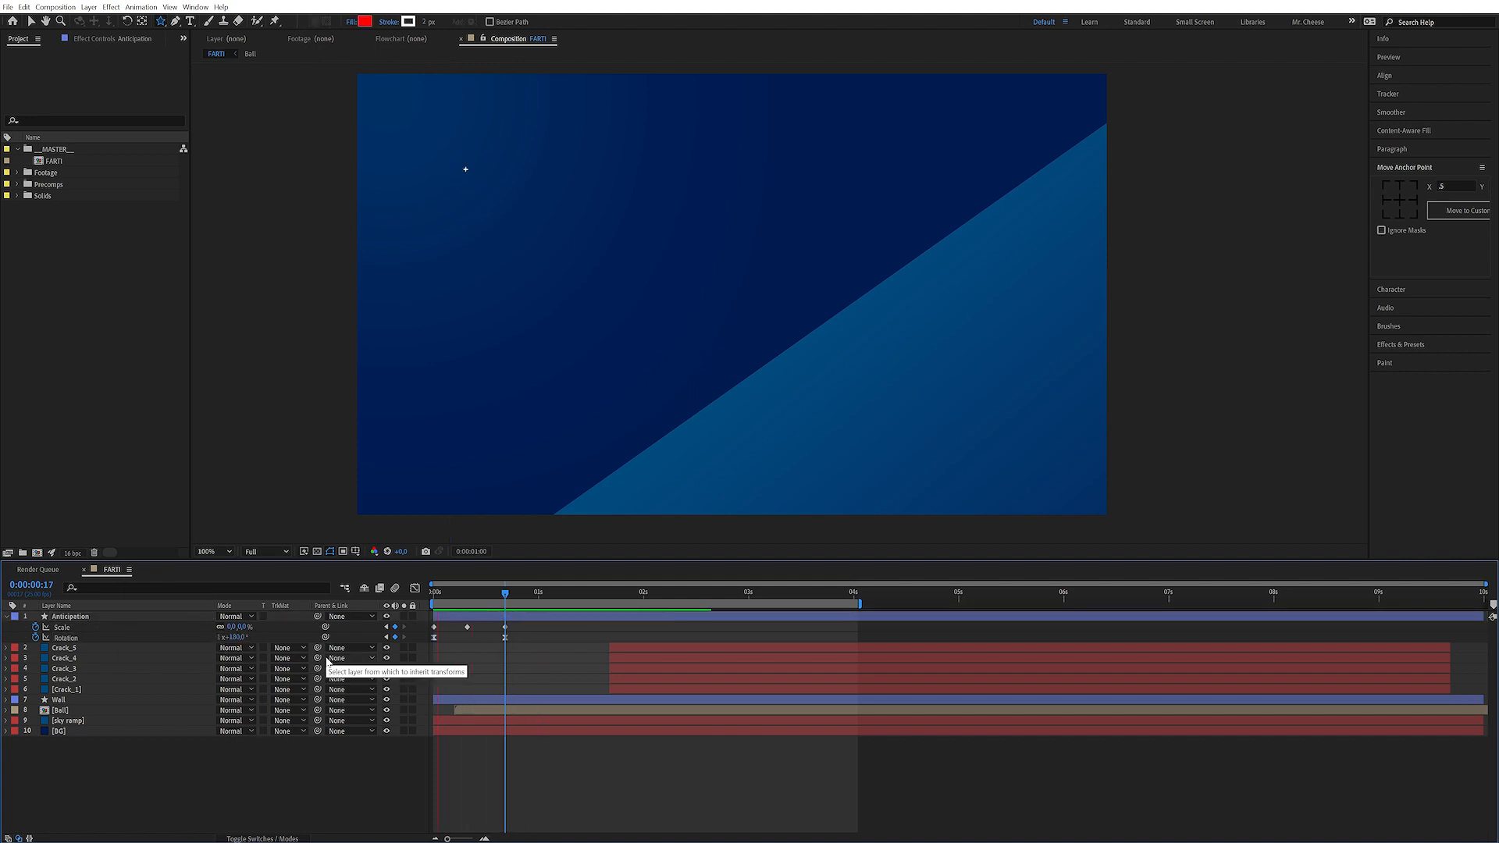
key("space")
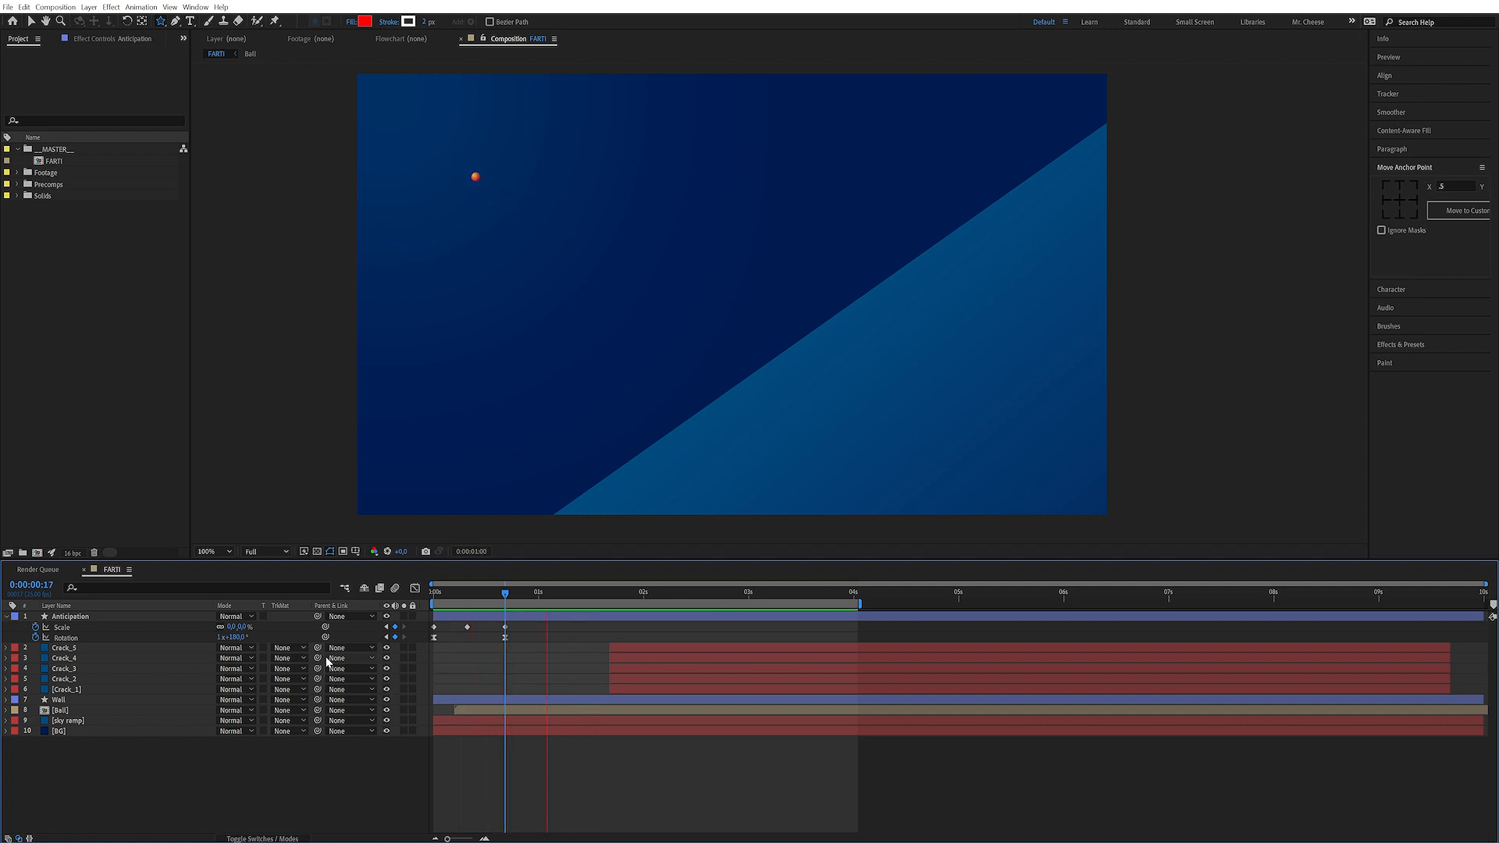
Set the star's Scale keyframe at 0:00:00:06 to incoming and outgoing speed 0 with 50% influence
key("space")
left_click_drag(466, 594, 459, 595)
left_click(467, 627)
key("ctrl+shift+k")
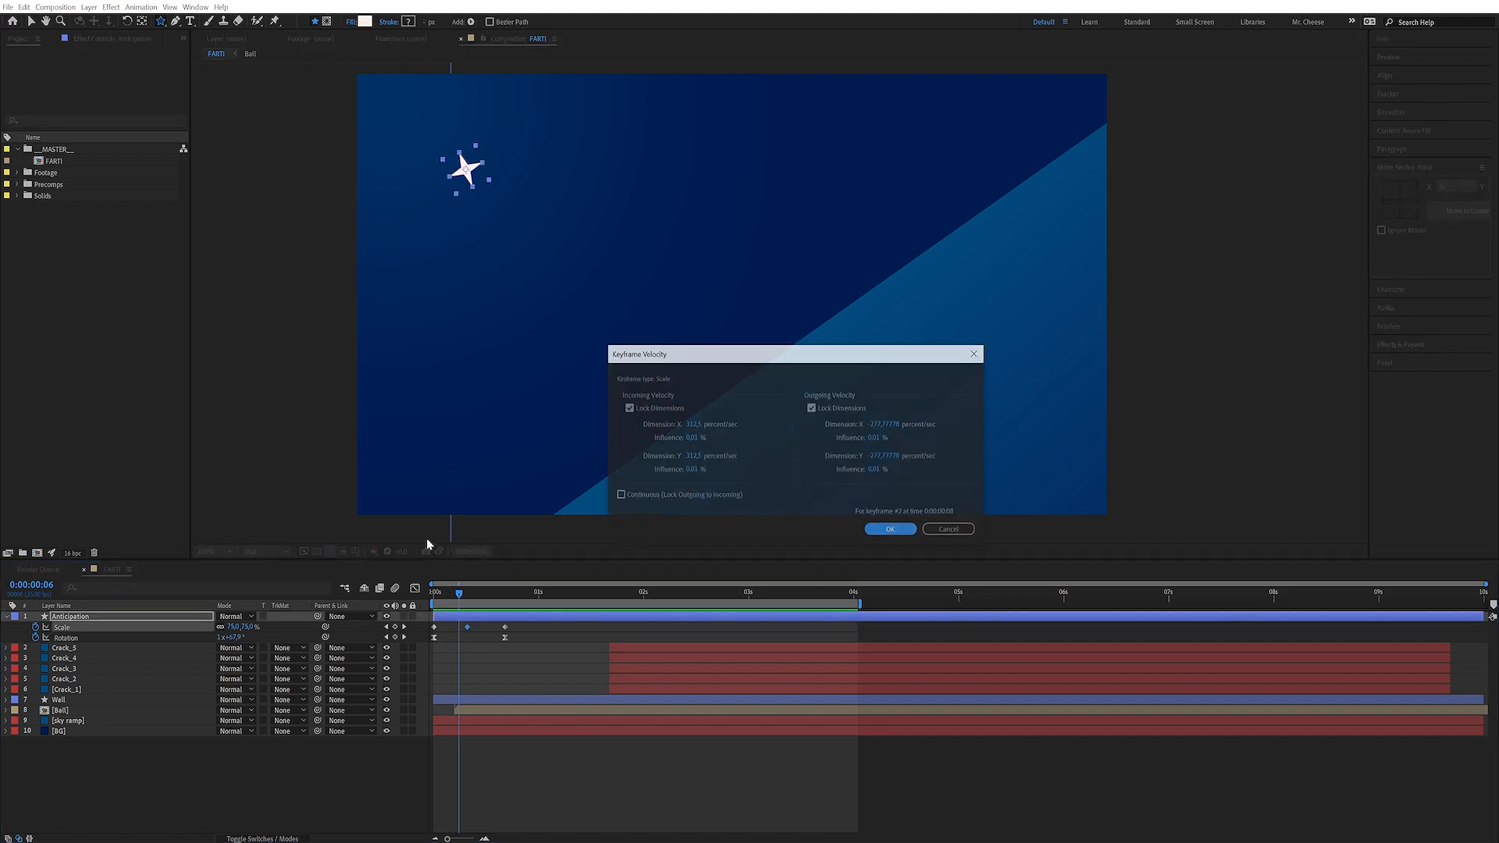
left_click(693, 425)
type("0")
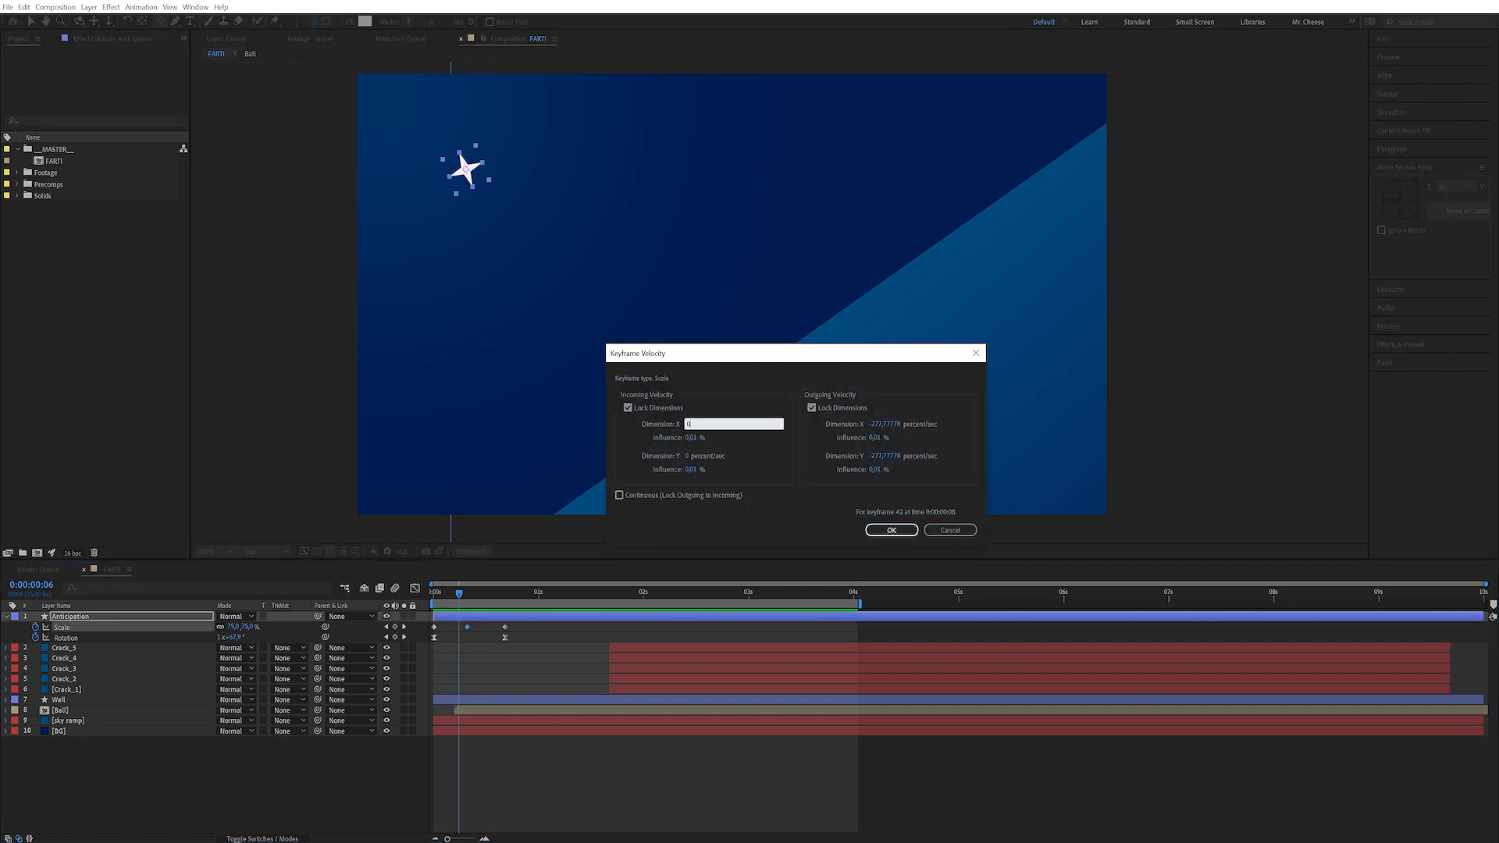
key("Tab")
type("50")
key("Tab")
key("Tab")
key("Tab")
type("50")
key("shift+Tab")
type("0")
key("Tab")
left_click(922, 406)
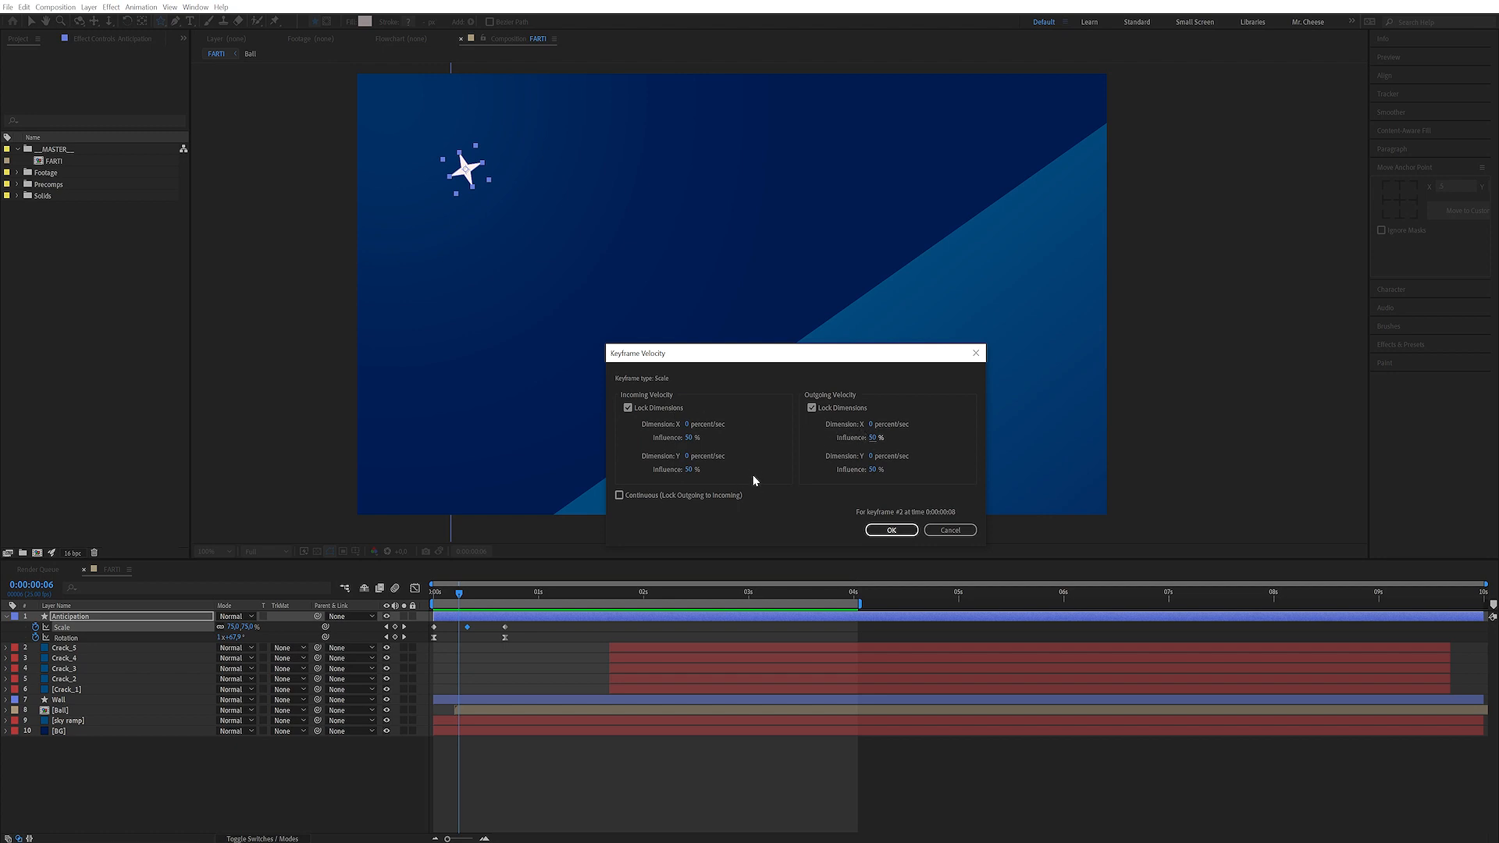
left_click(890, 530)
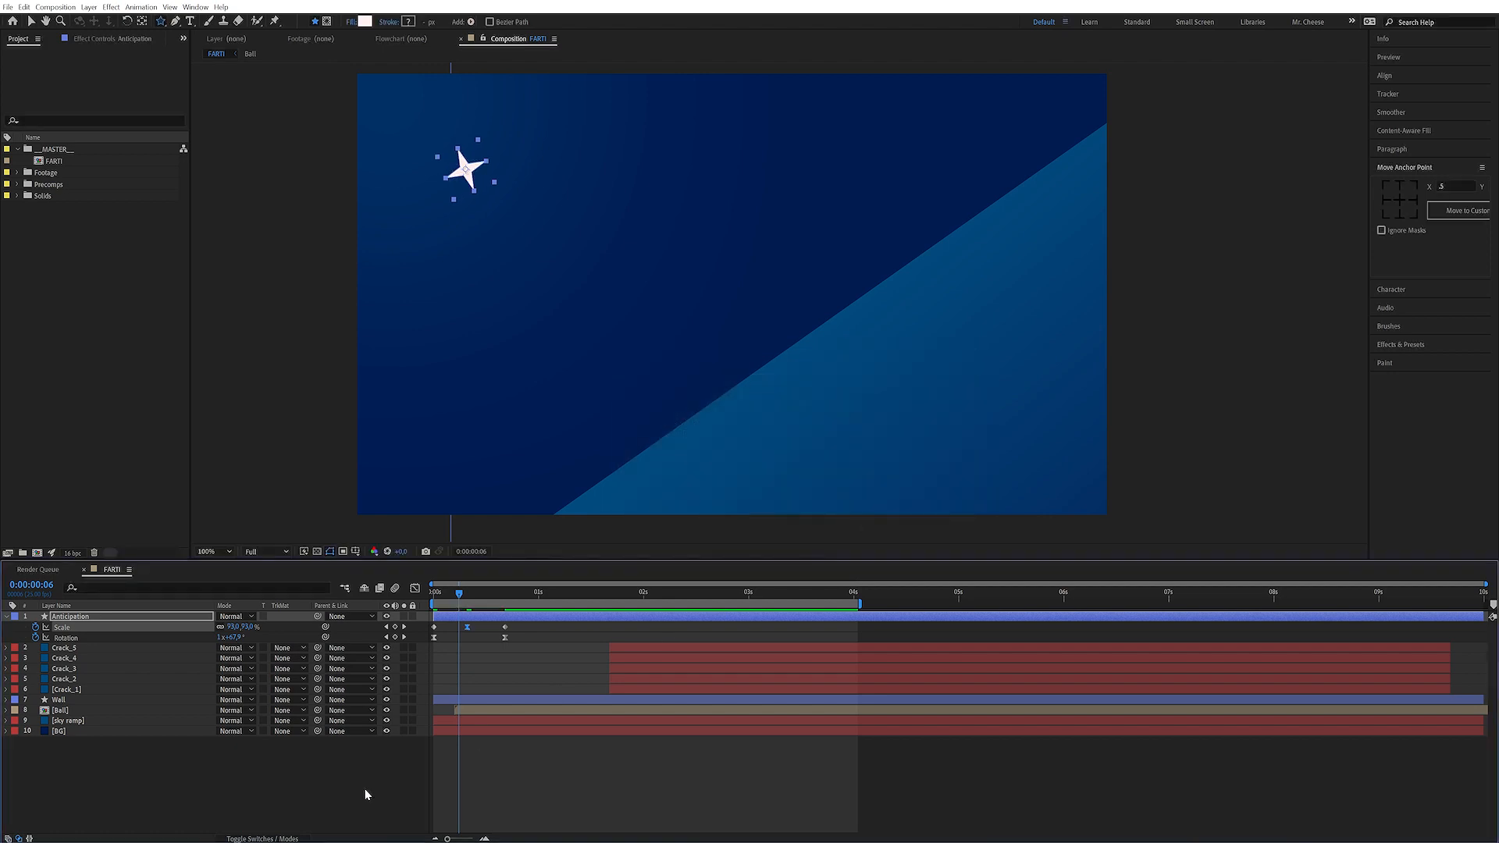
Play and stop a preview of the star animation
key("space")
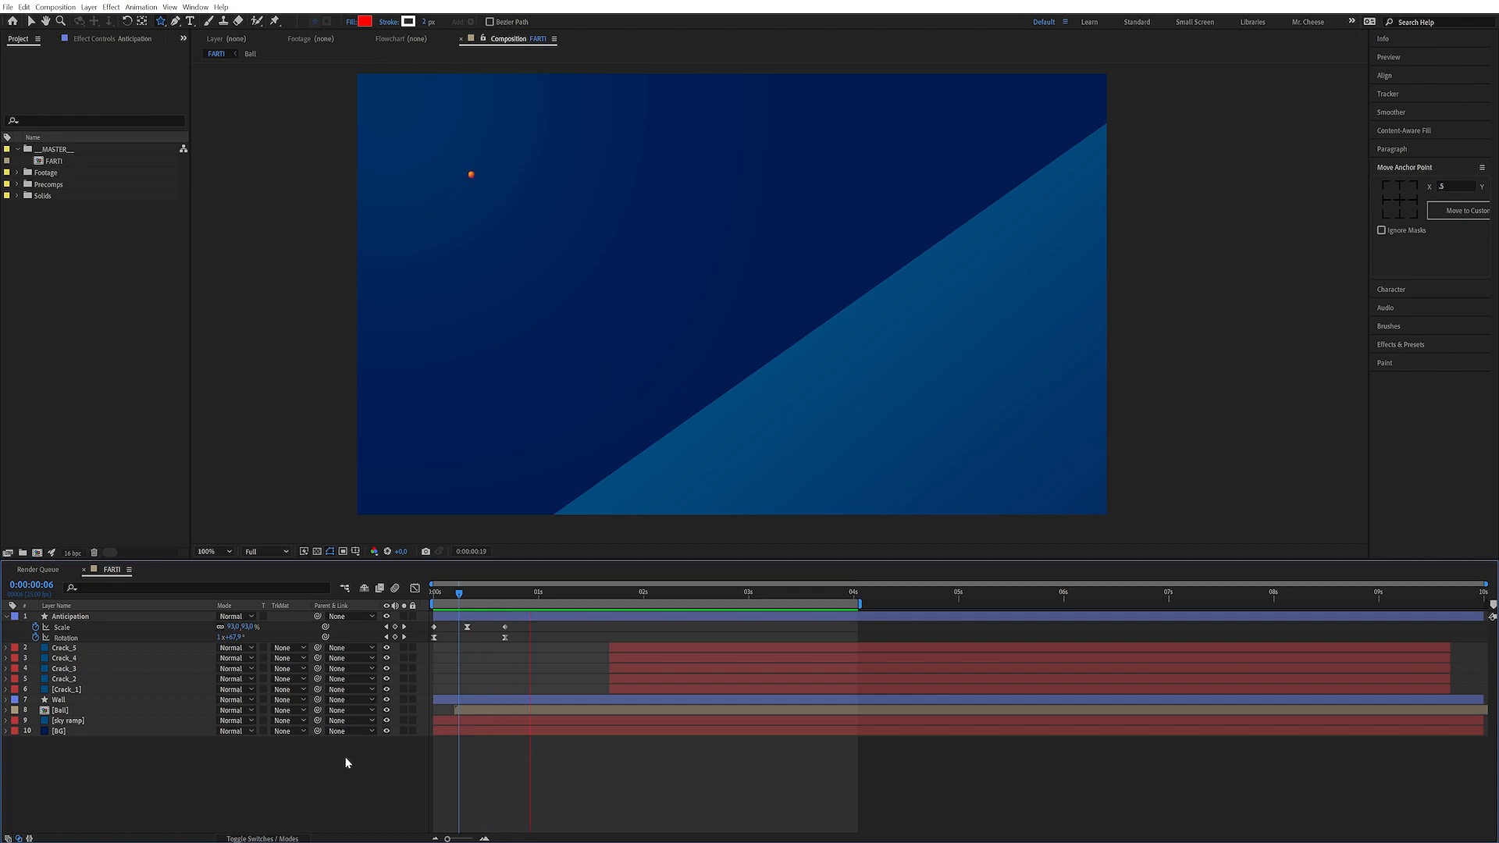
key("space")
key("space")
key("space")
Set the star's scale at 0:00:00:08 to 60%
left_click_drag(465, 595, 470, 598)
left_click(252, 628)
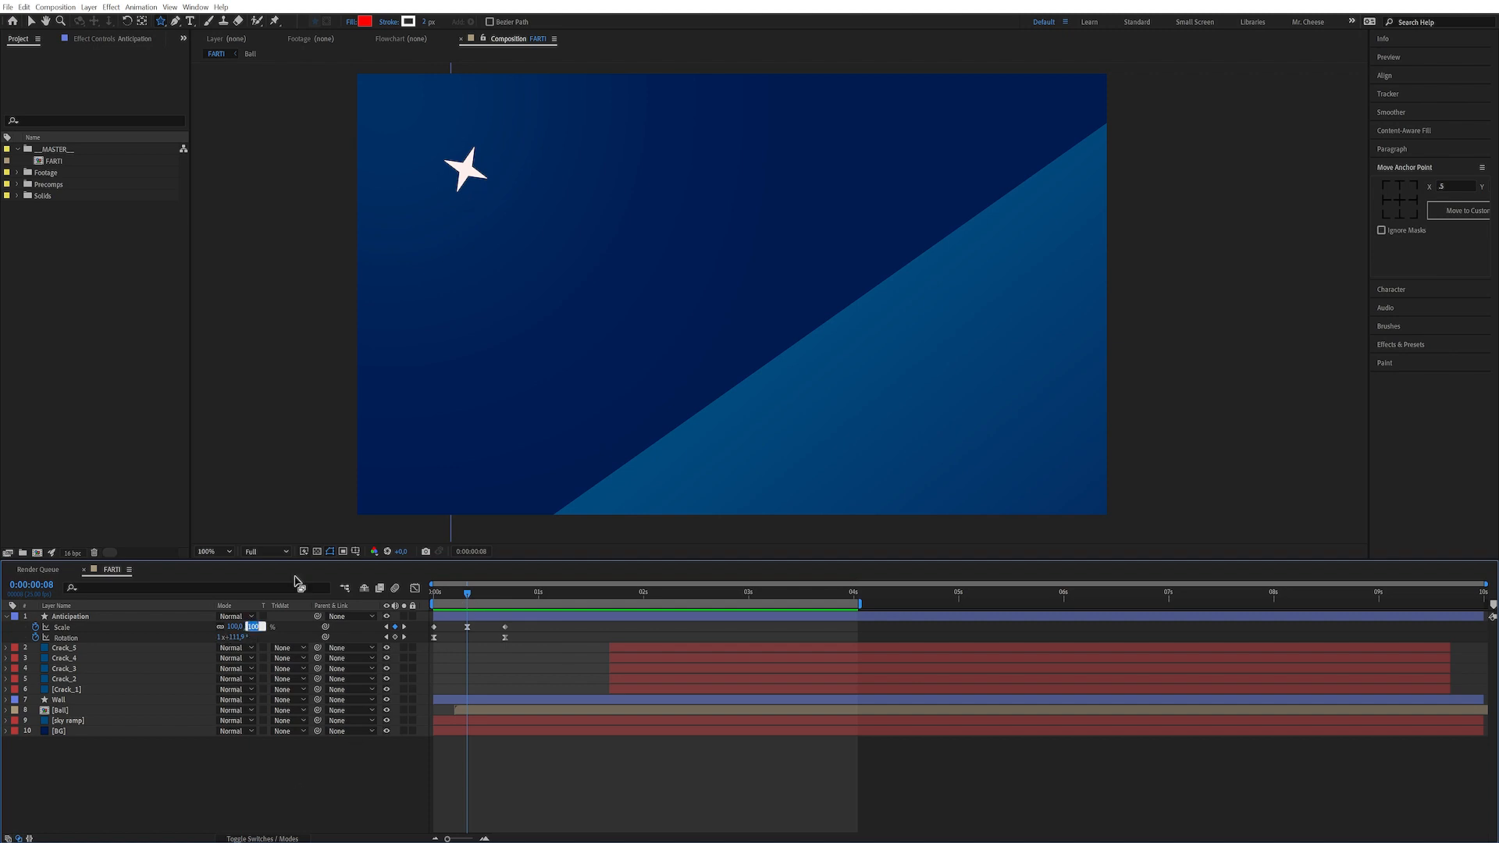
type("60,")
key("Return")
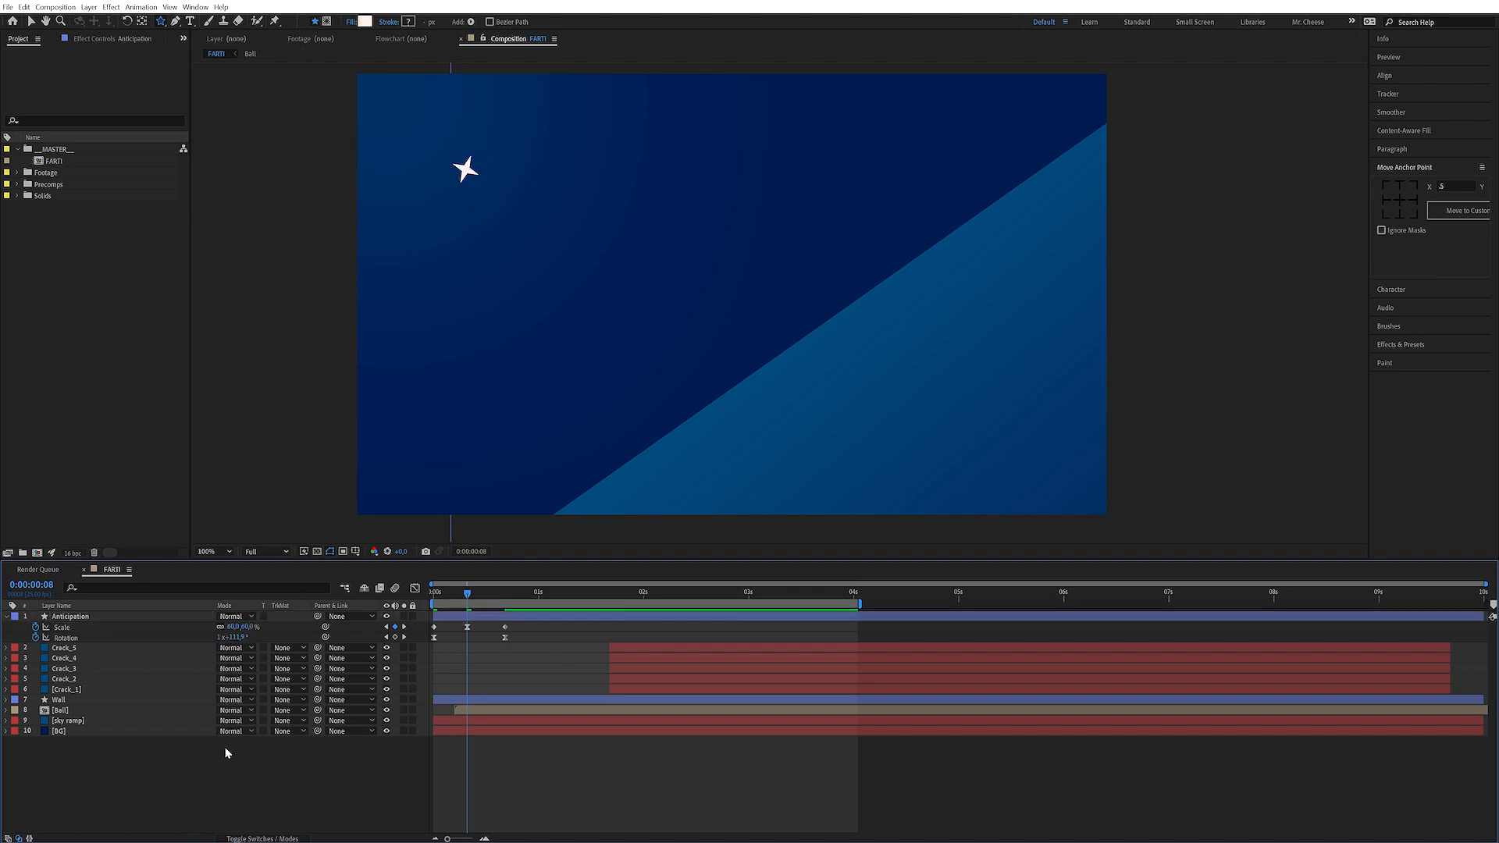
Move the ball's first Position and Scale keyframes and the ball layer's start to 0:00:00:16
key("z")
key("space")
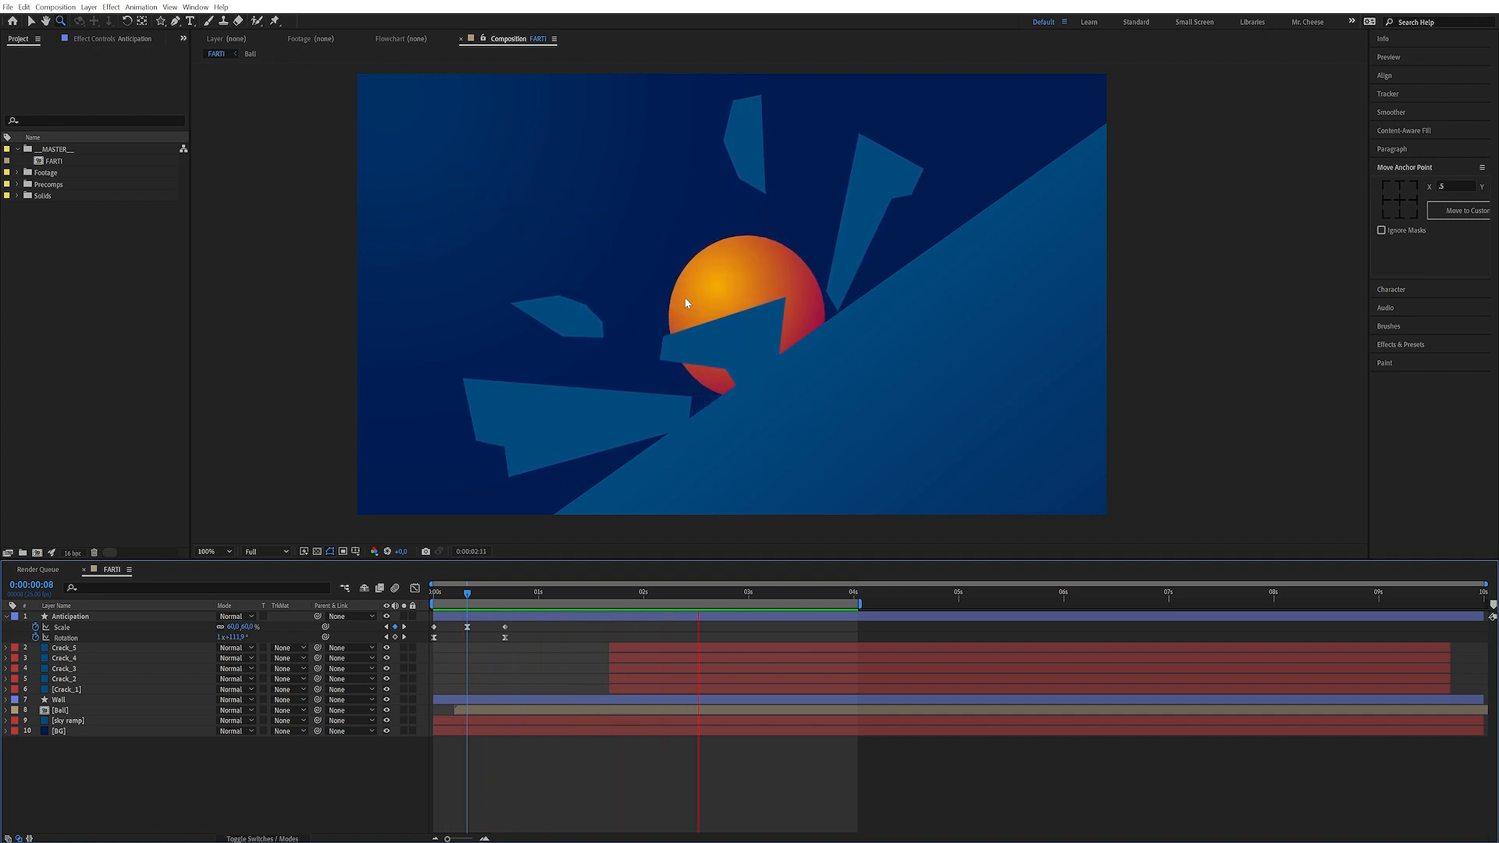
key("space")
left_click(83, 712)
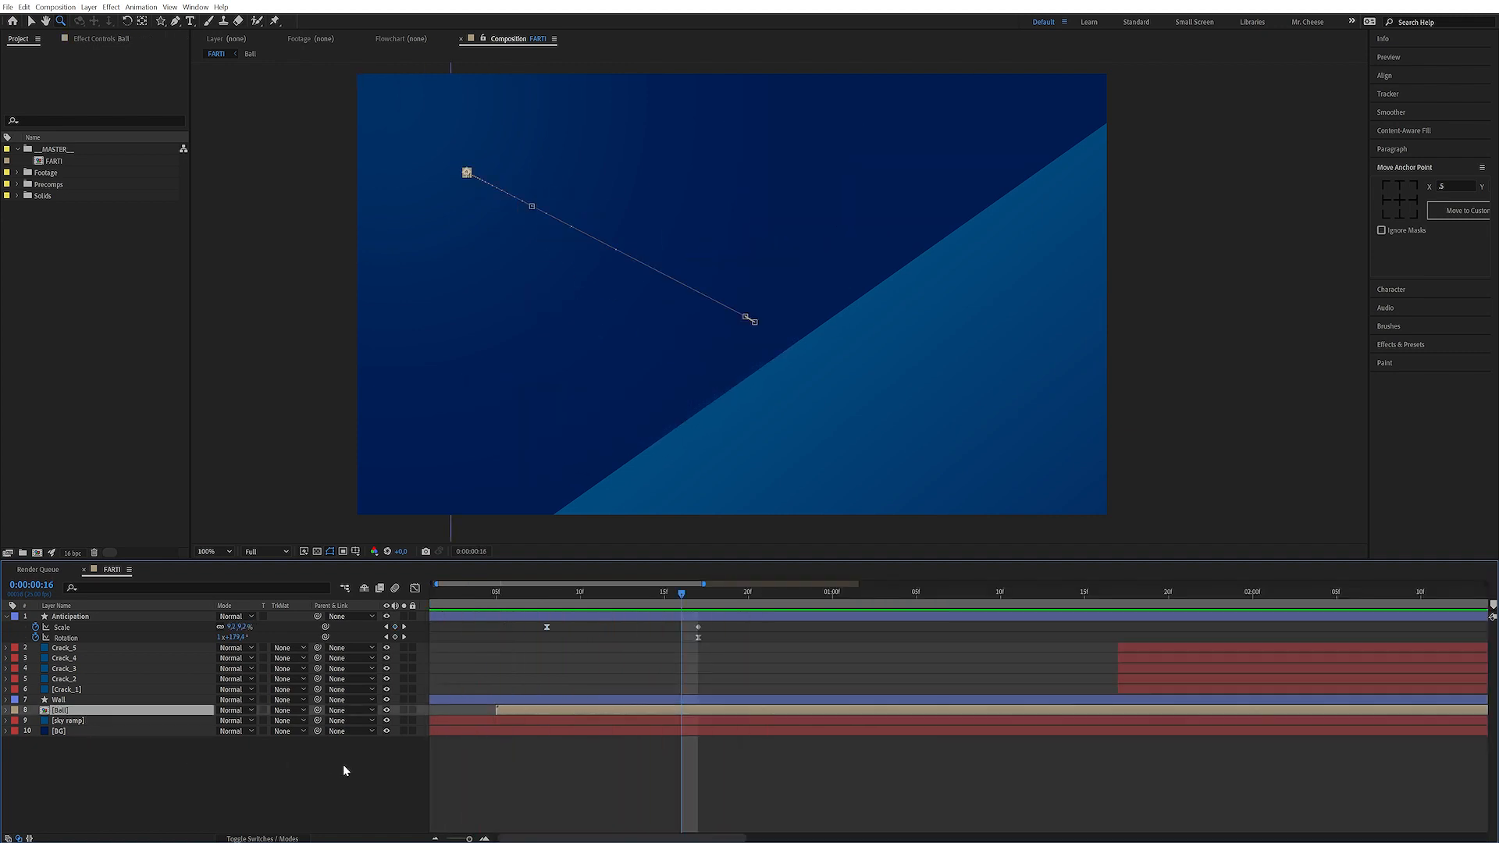
key("u")
left_click(488, 734)
left_click_drag(488, 734, 684, 739)
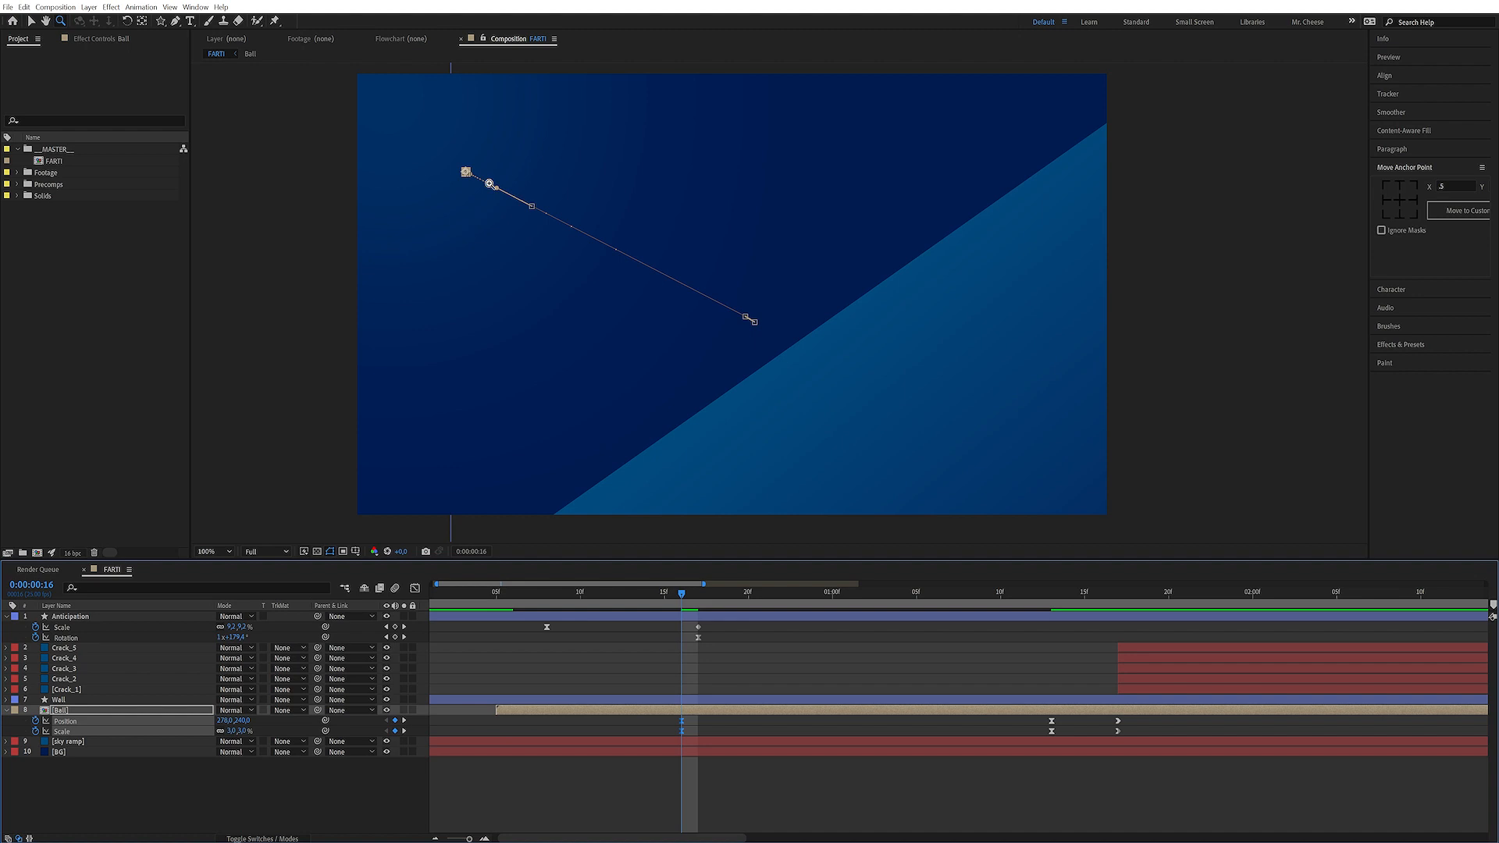
left_click_drag(497, 710, 681, 710)
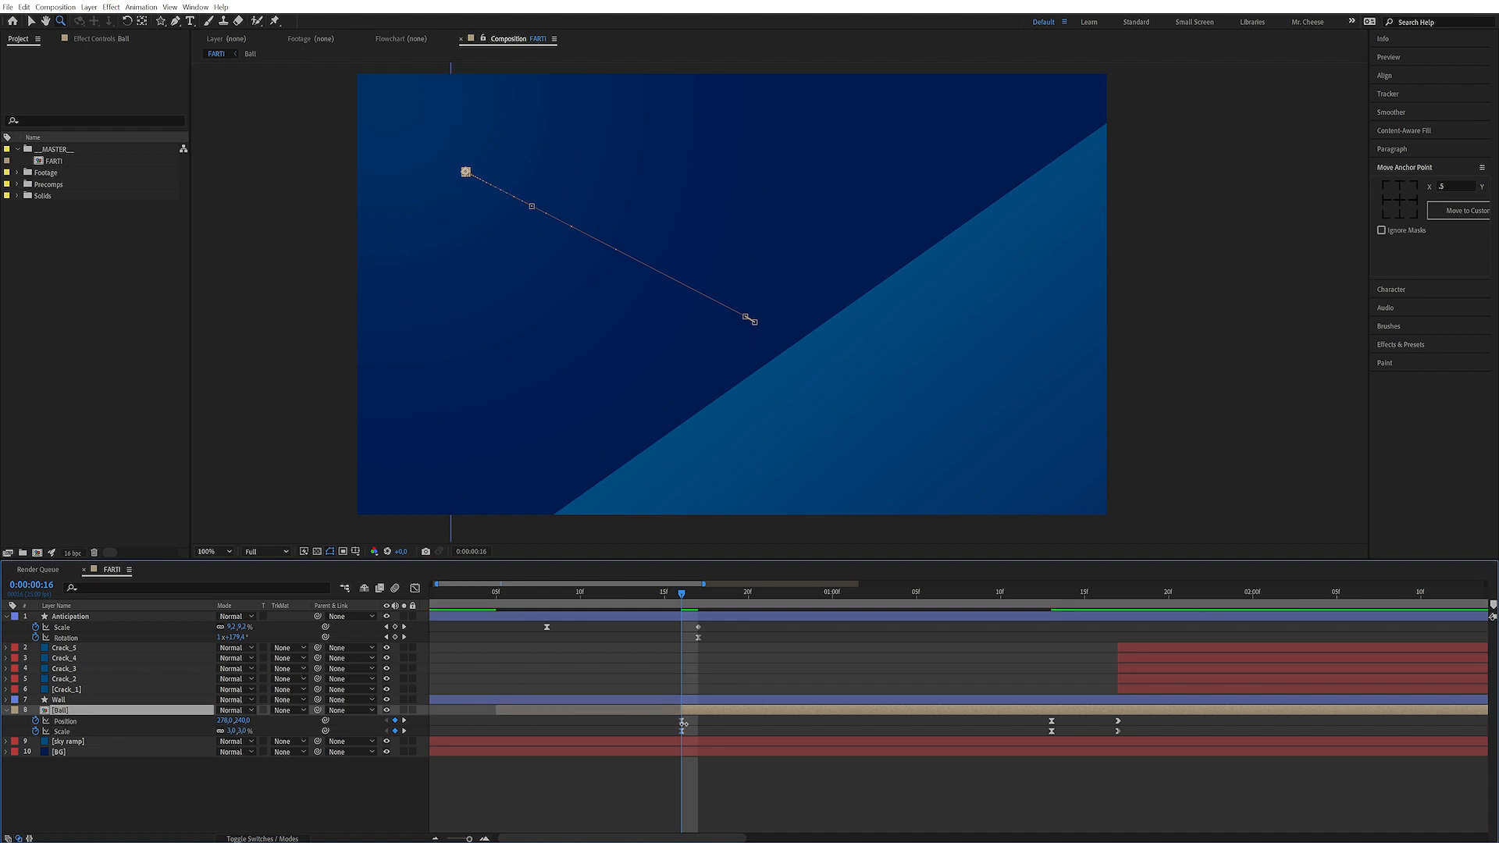
Set the outgoing influence of the ball's first Position keyframe to 75%
key("space")
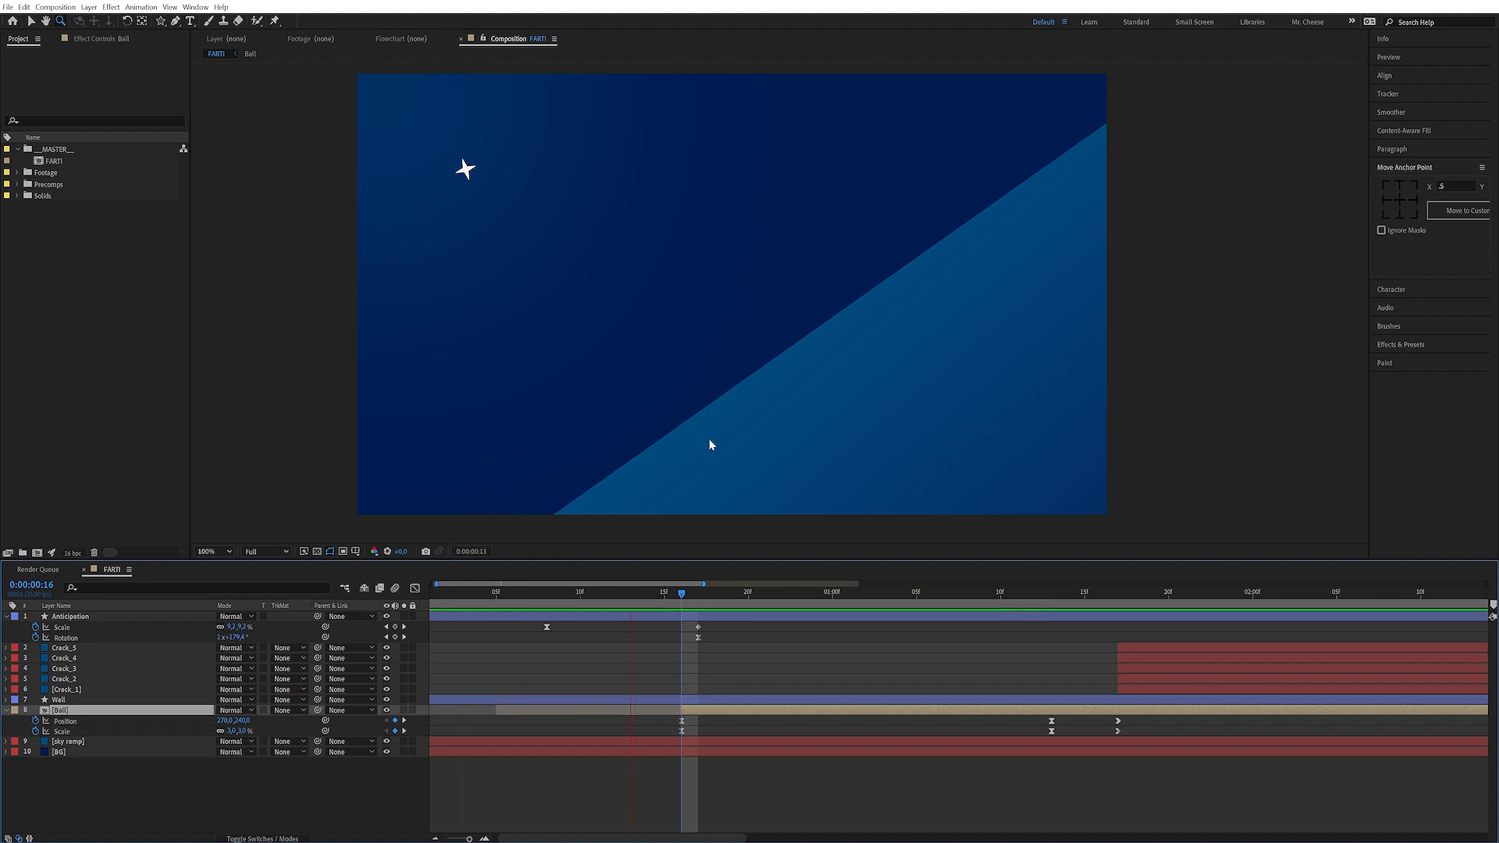
left_click(967, 598)
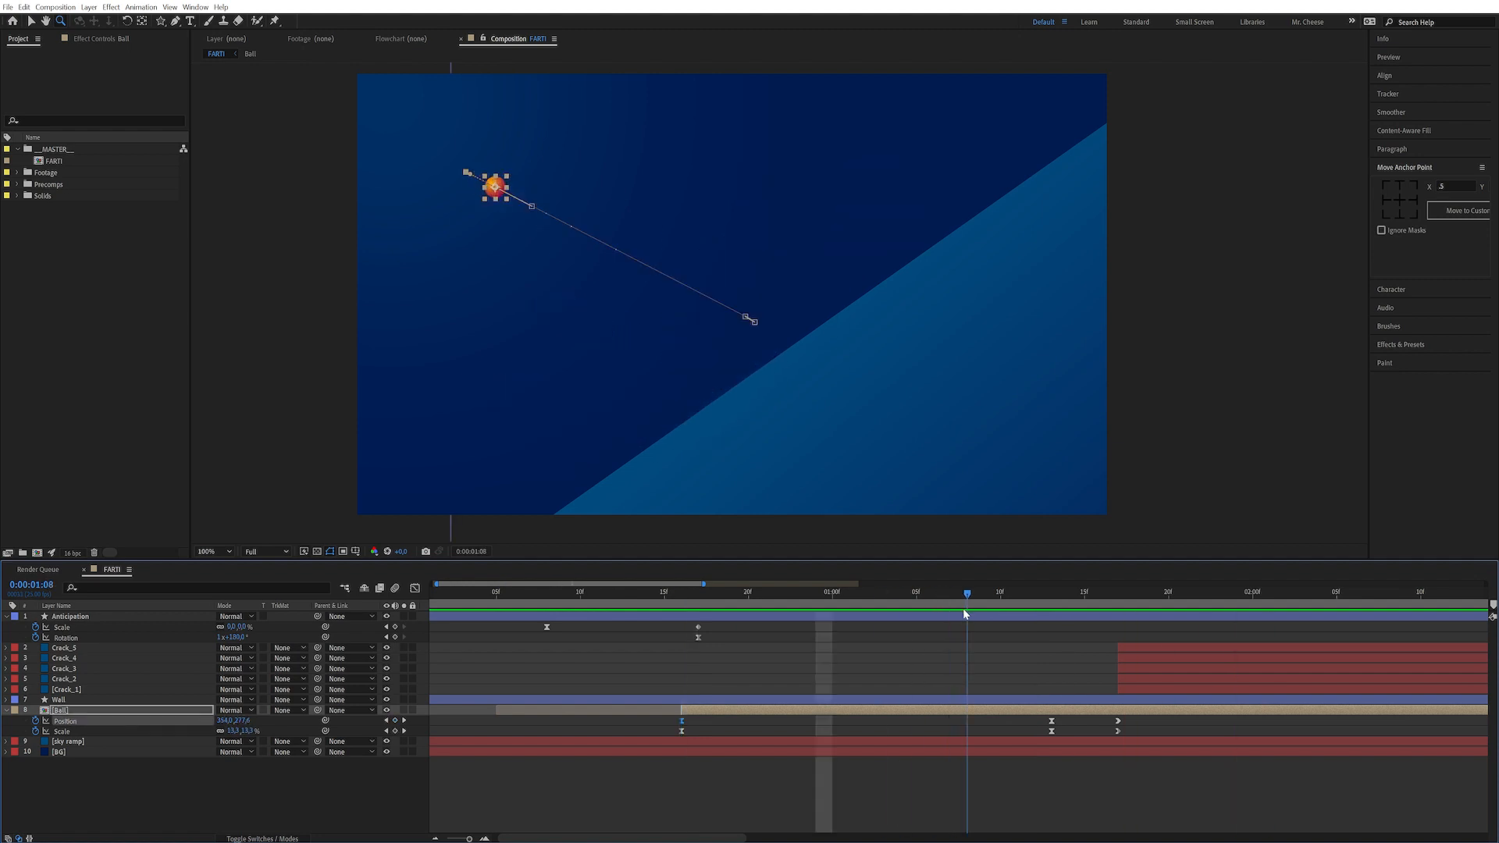
left_click_drag(1062, 715, 1043, 736)
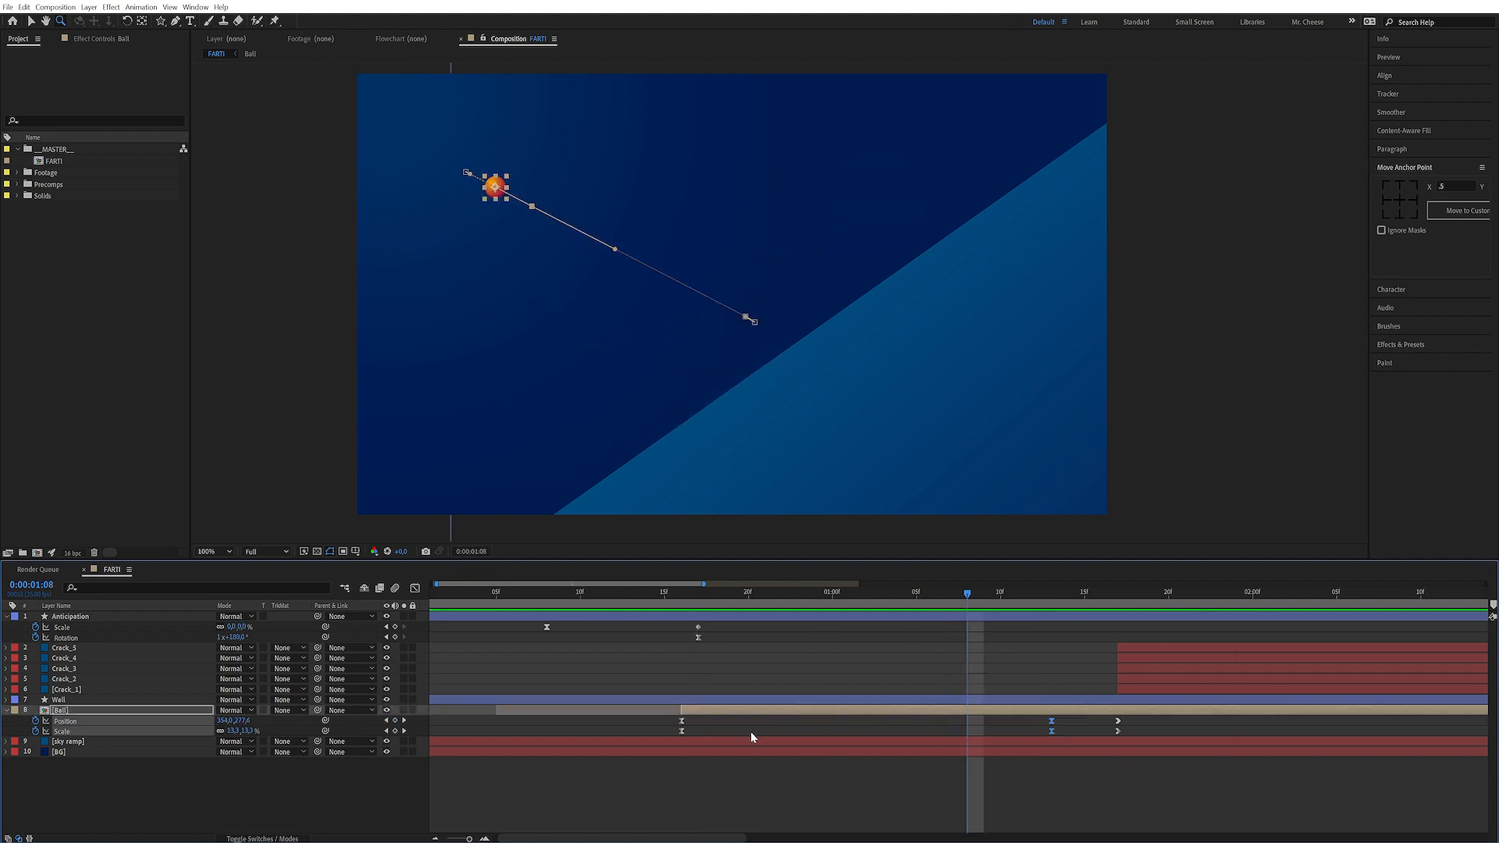
left_click(709, 722)
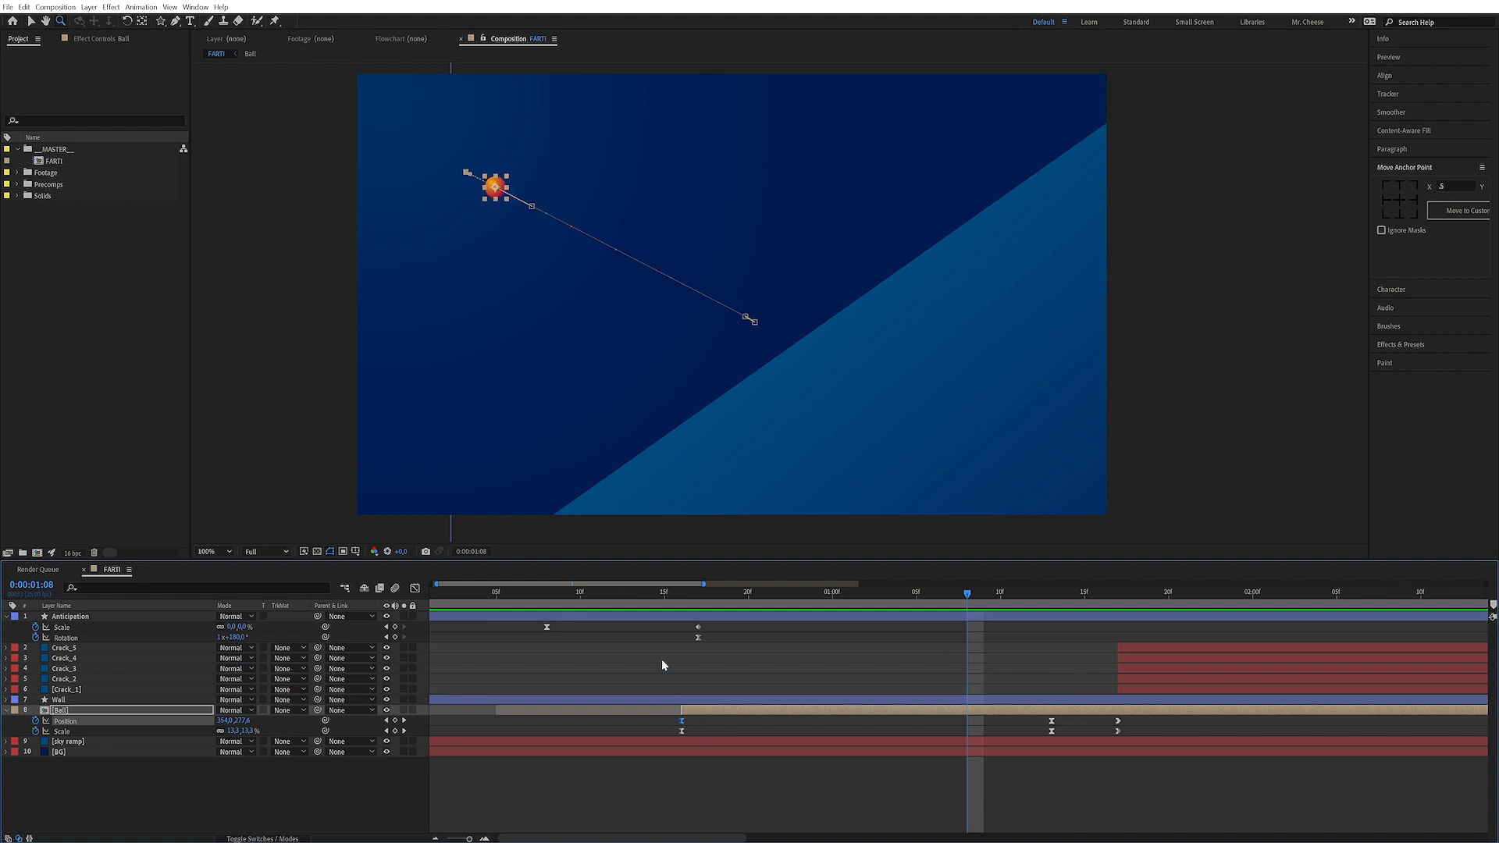
key("ctrl+shift+k")
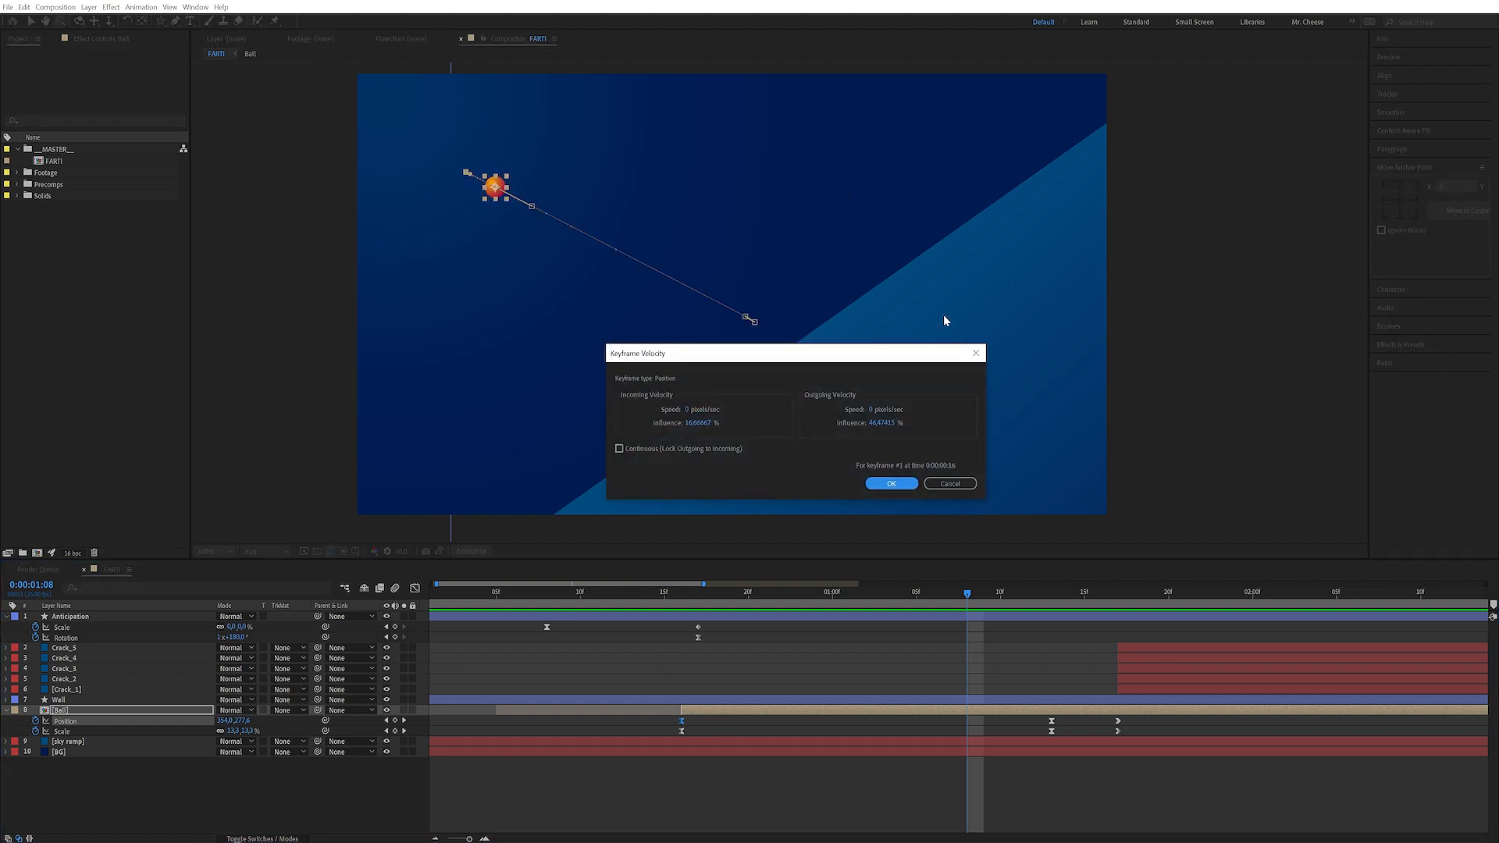
left_click(885, 425)
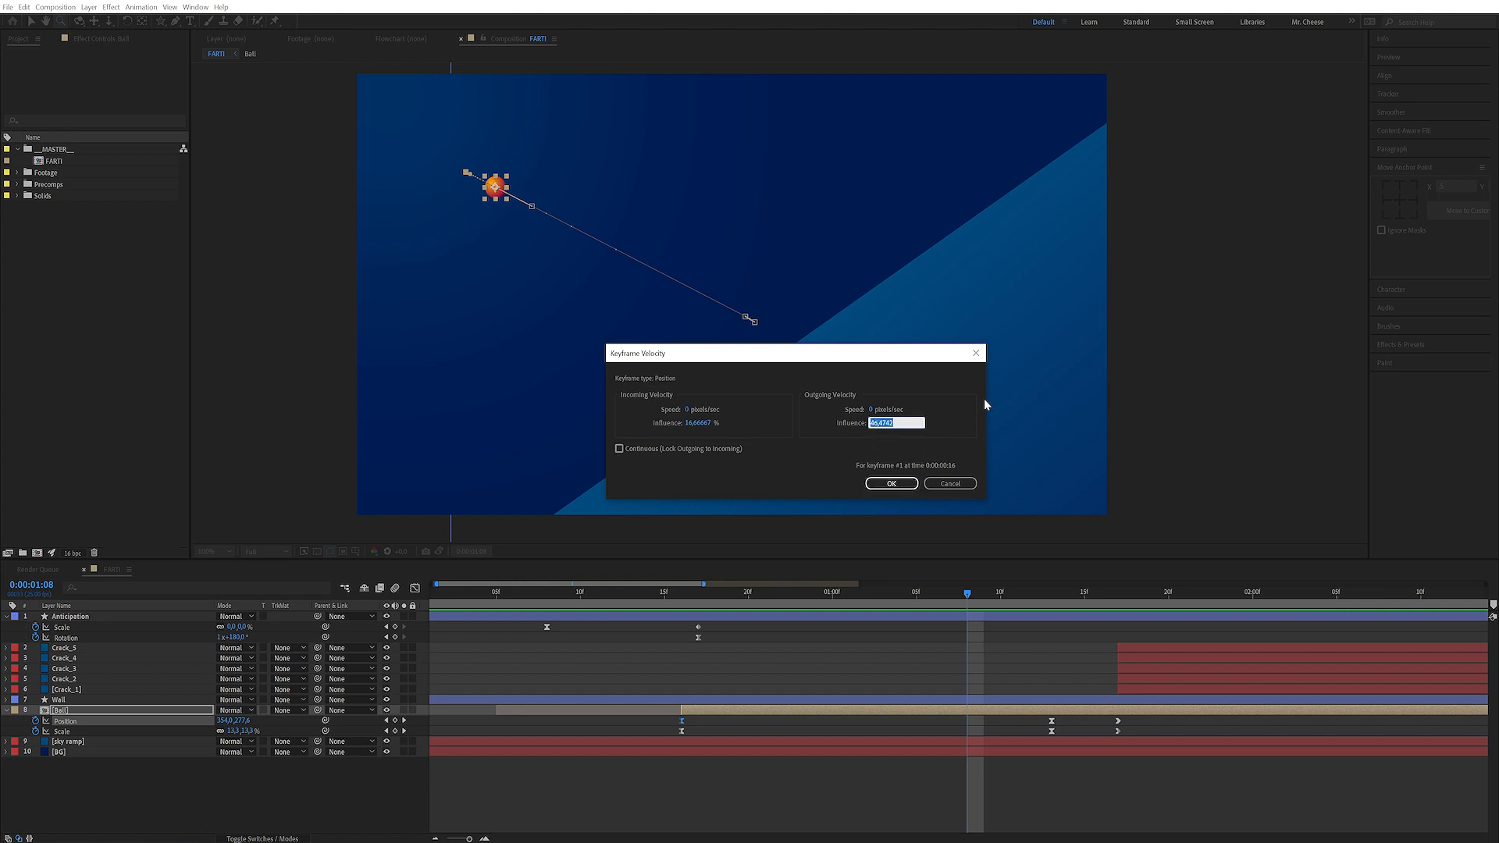
type("75")
key("Return")
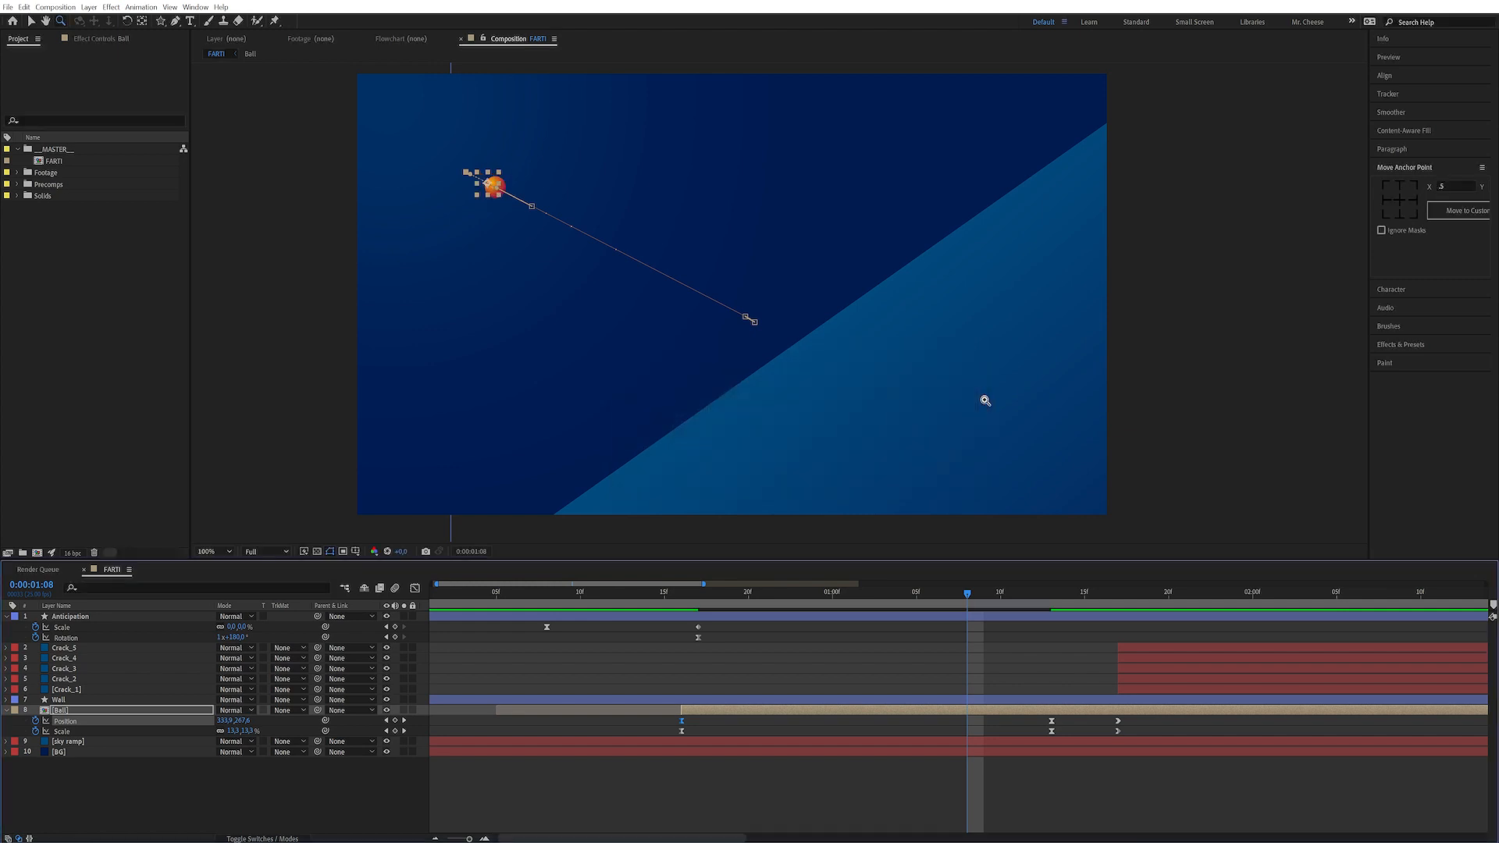
Set the outgoing influence of the ball's first Scale keyframe to 75%
left_click(686, 732)
left_click(683, 732)
key("ctrl+shift+k")
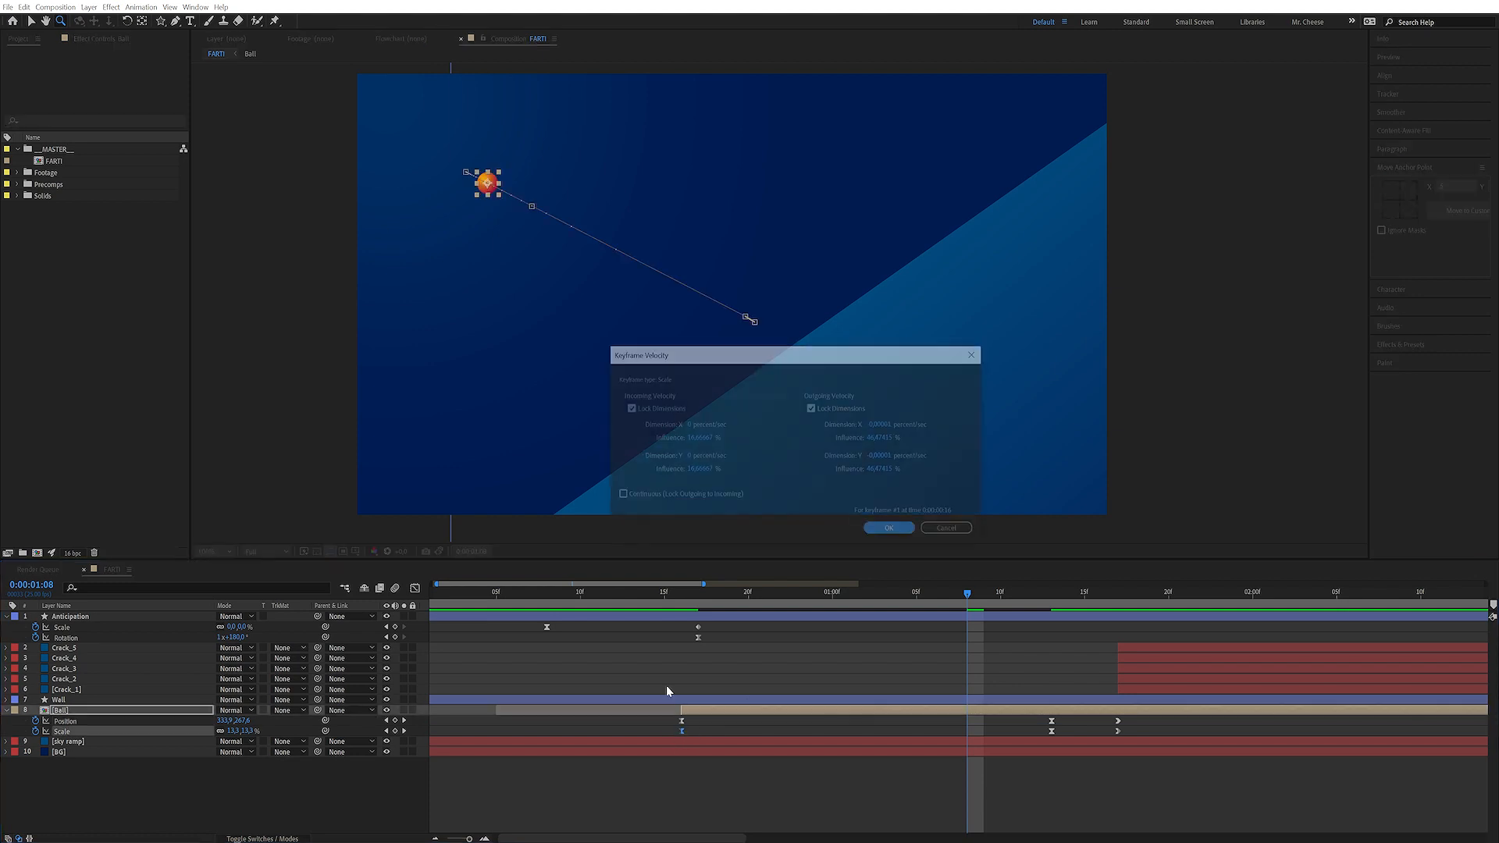
left_click(881, 436)
type("75")
key("Return")
Set the ball's scale at 0:00:00:16 to 1%
key("space")
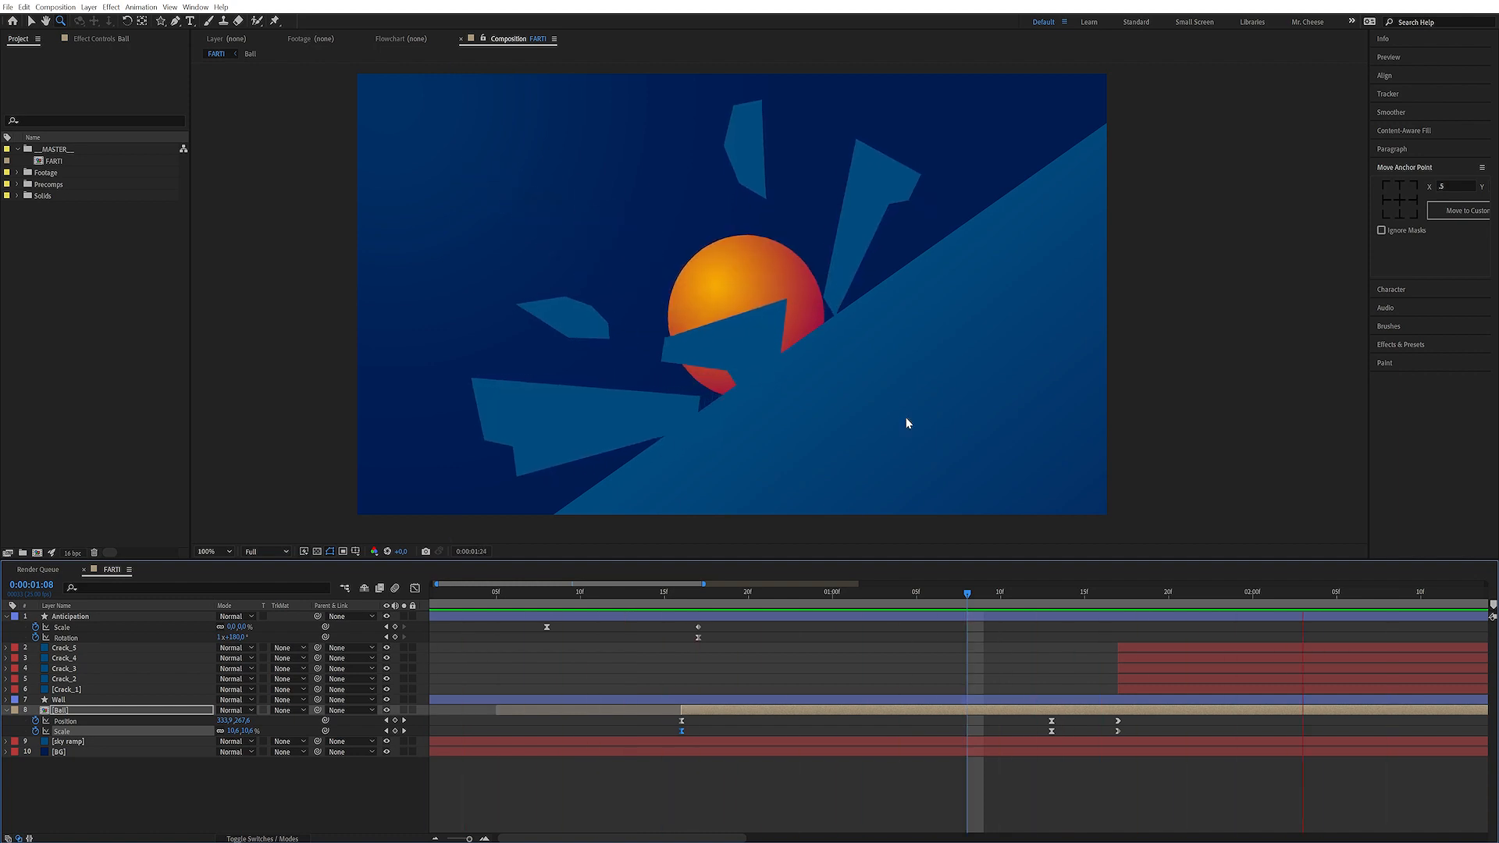
left_click(683, 595)
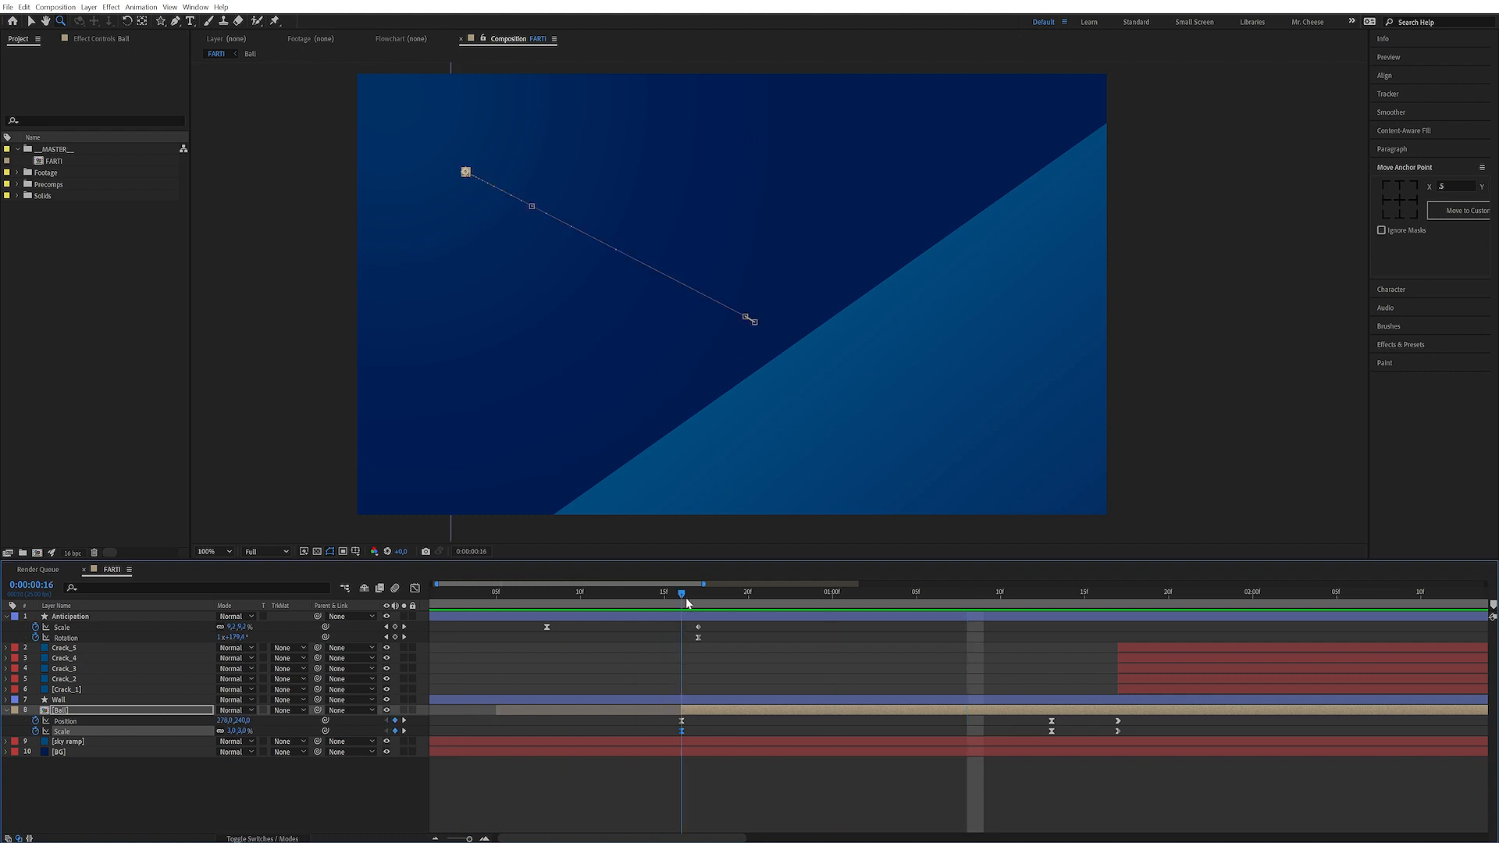
left_click(520, 770)
left_click(244, 731)
type("1")
key("Return")
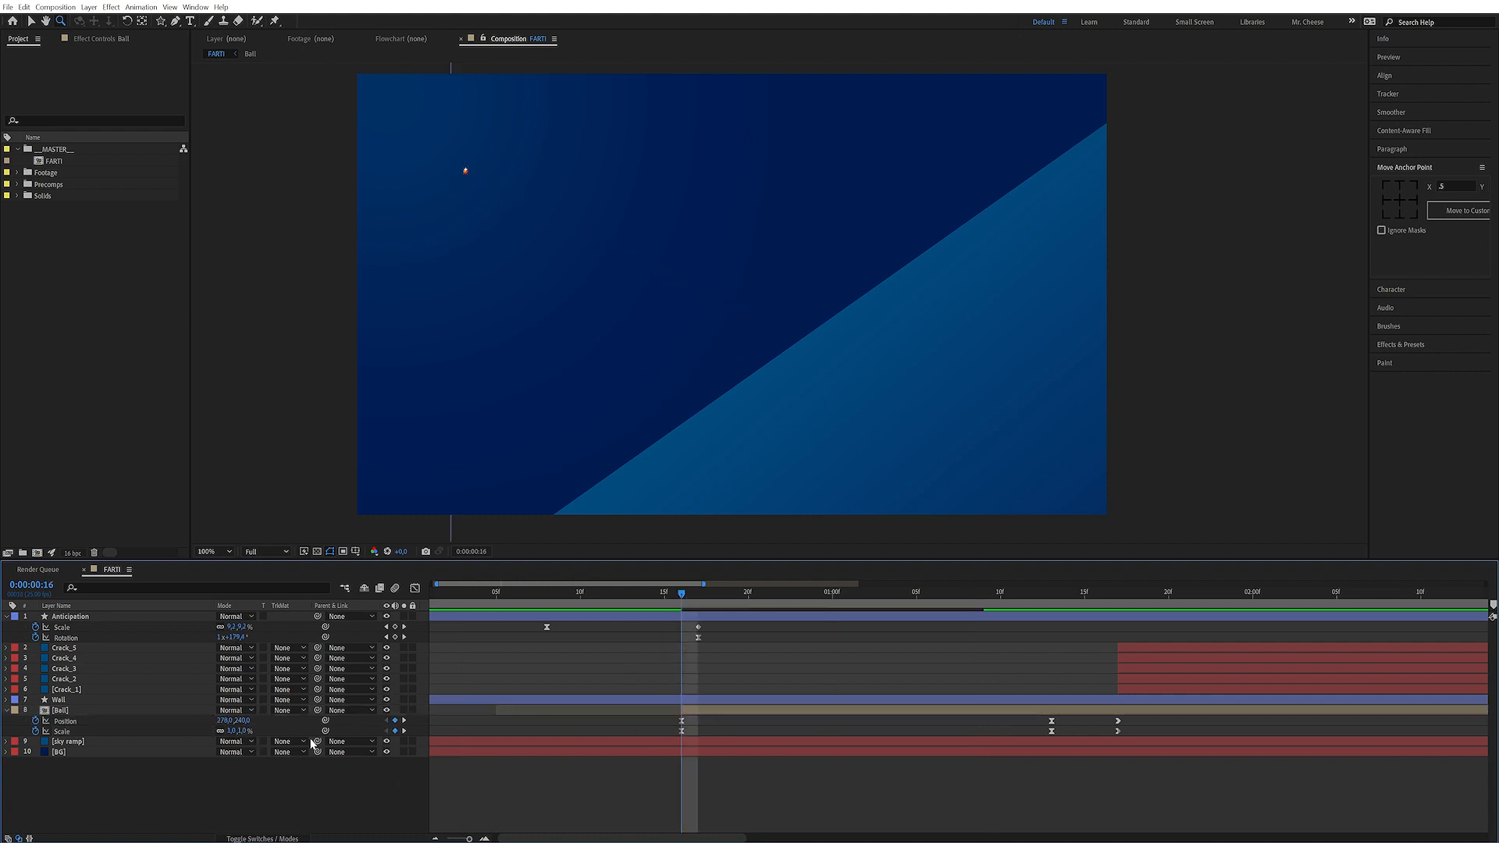
Preview the animation and scrub through the crash on the timeline
key("space")
key("space")
key("u")
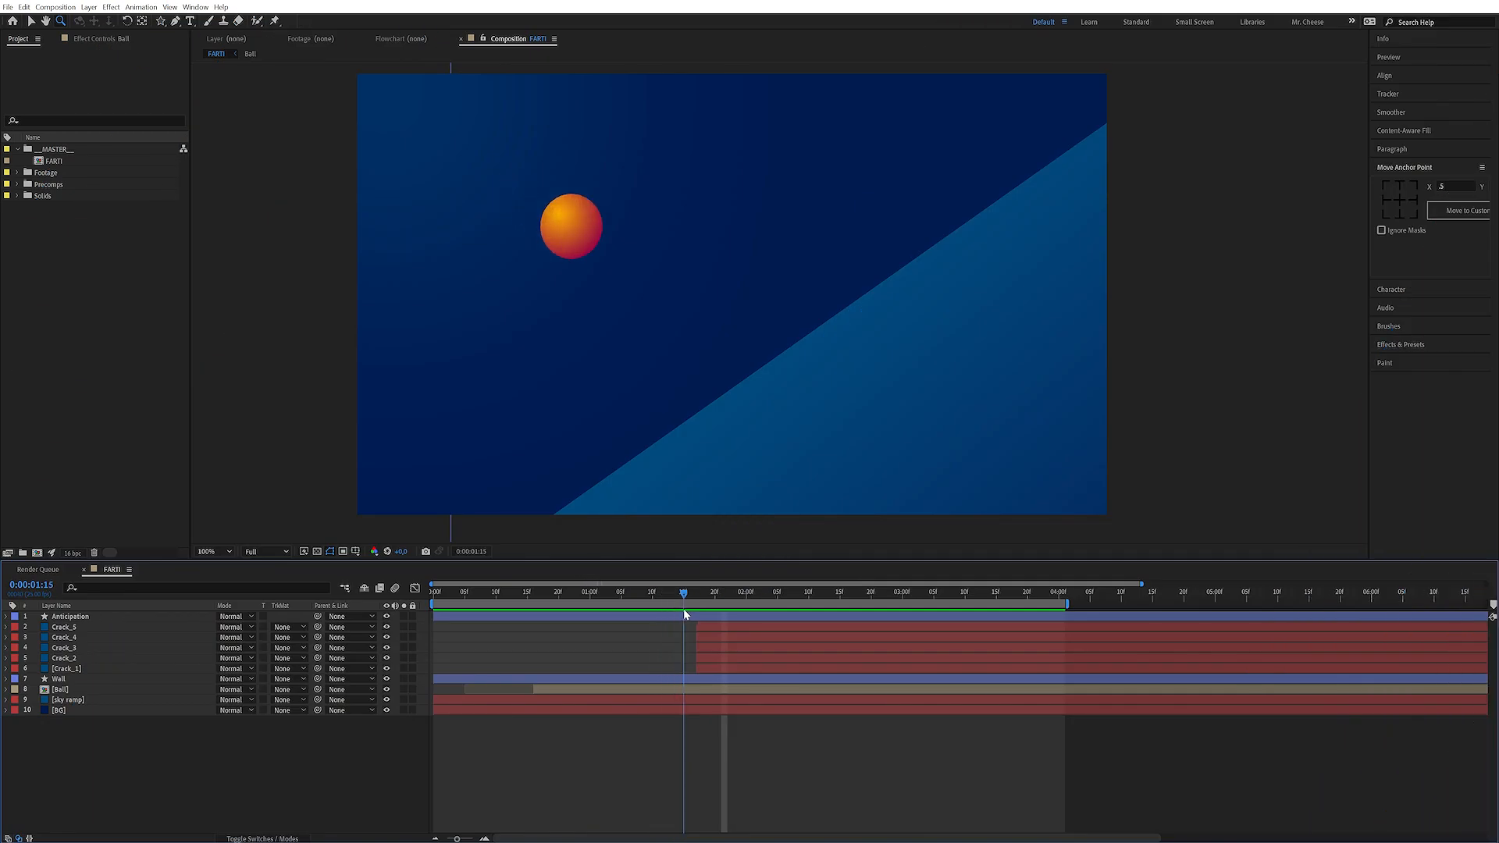
left_click_drag(682, 608, 879, 607)
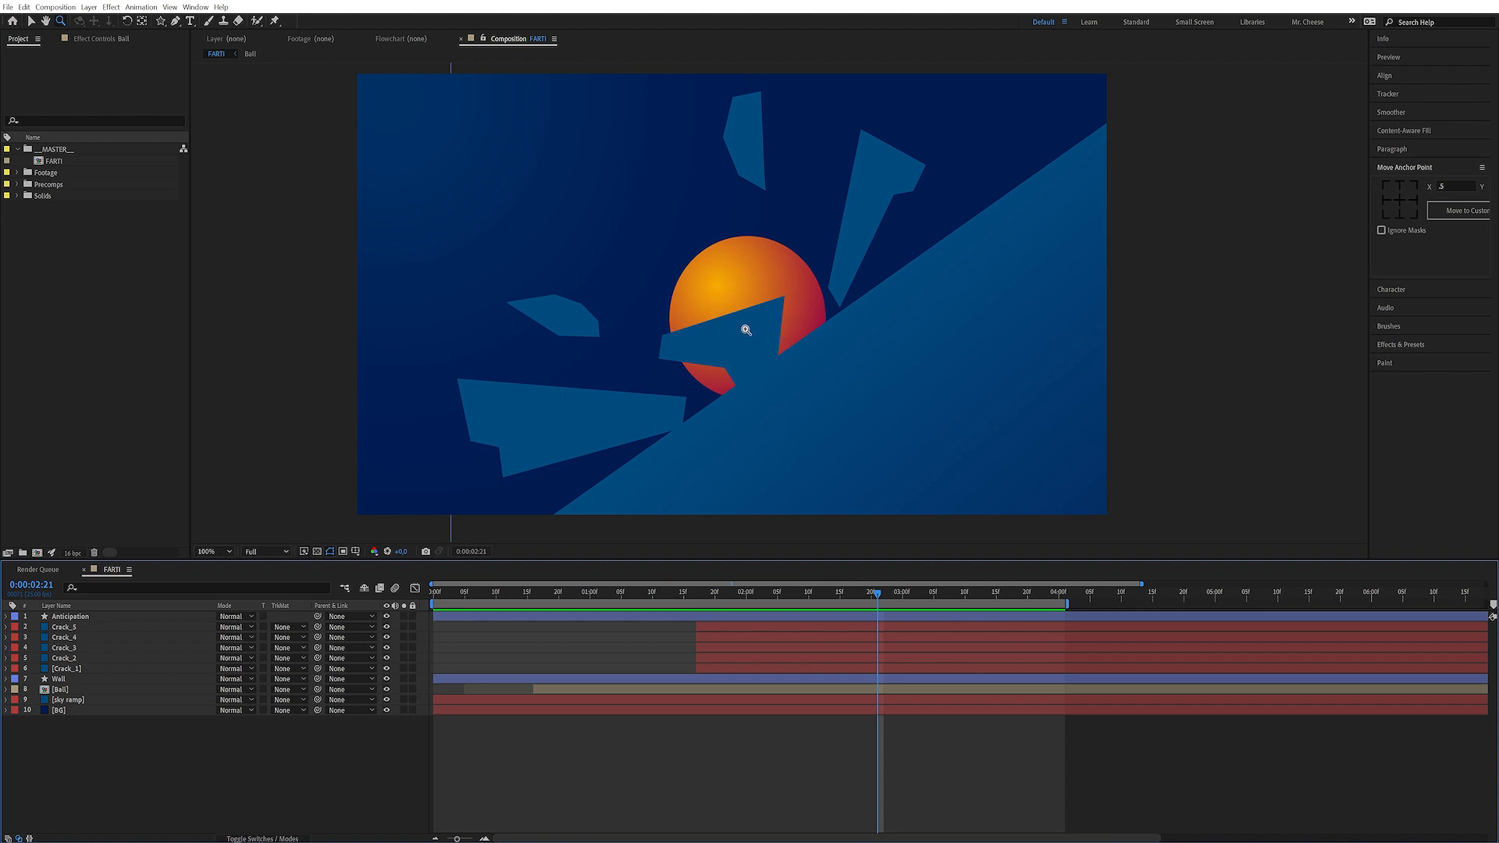
mouse_move(703, 601)
left_mouse_down()
mouse_move(727, 601)
mouse_move(696, 607)
left_mouse_up()
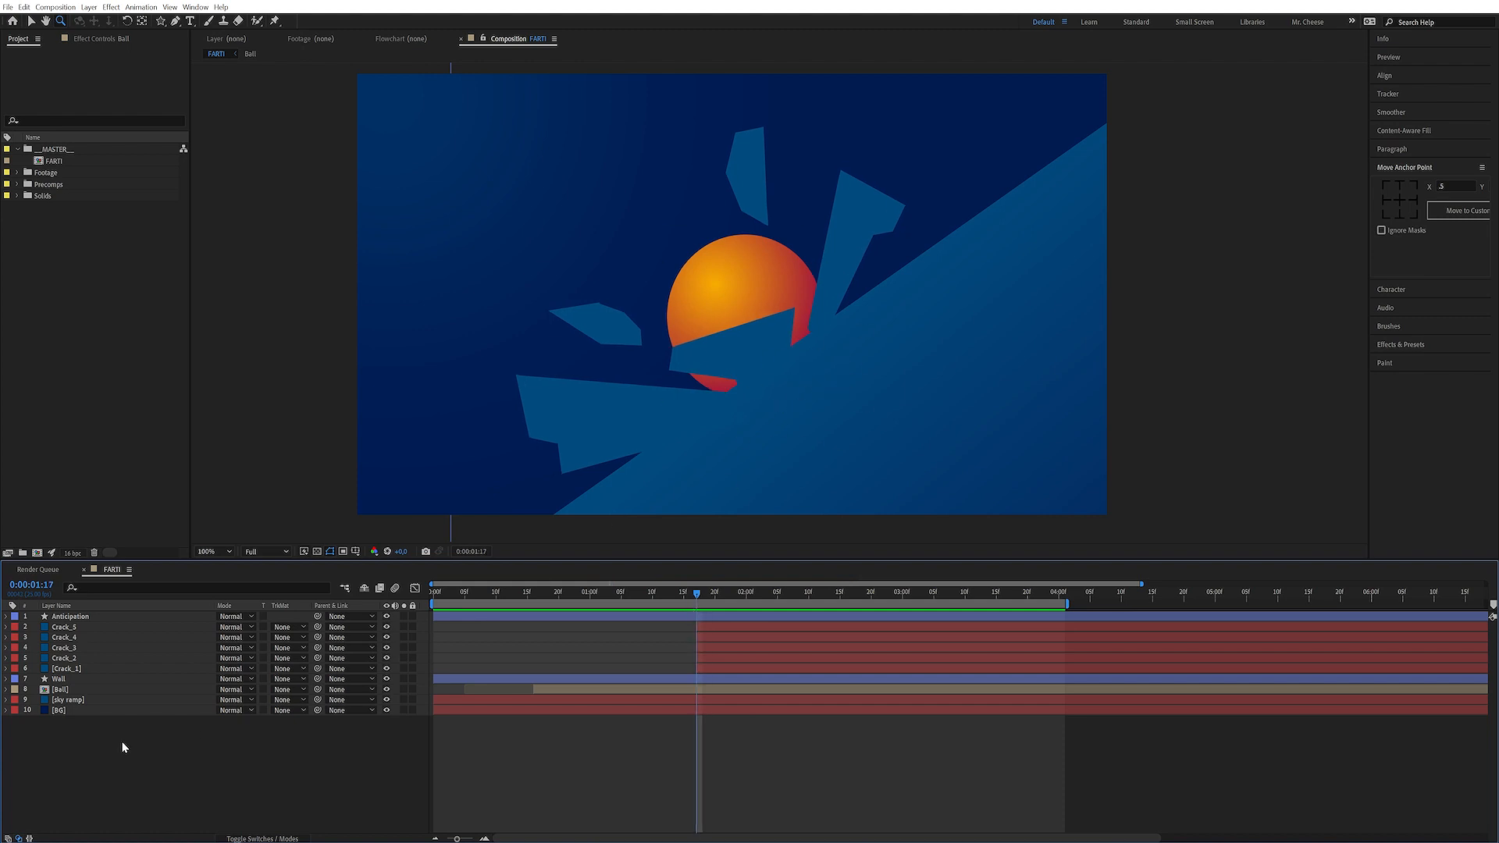
Create a new full-frame solid with a bright blue colour
left_click(84, 701)
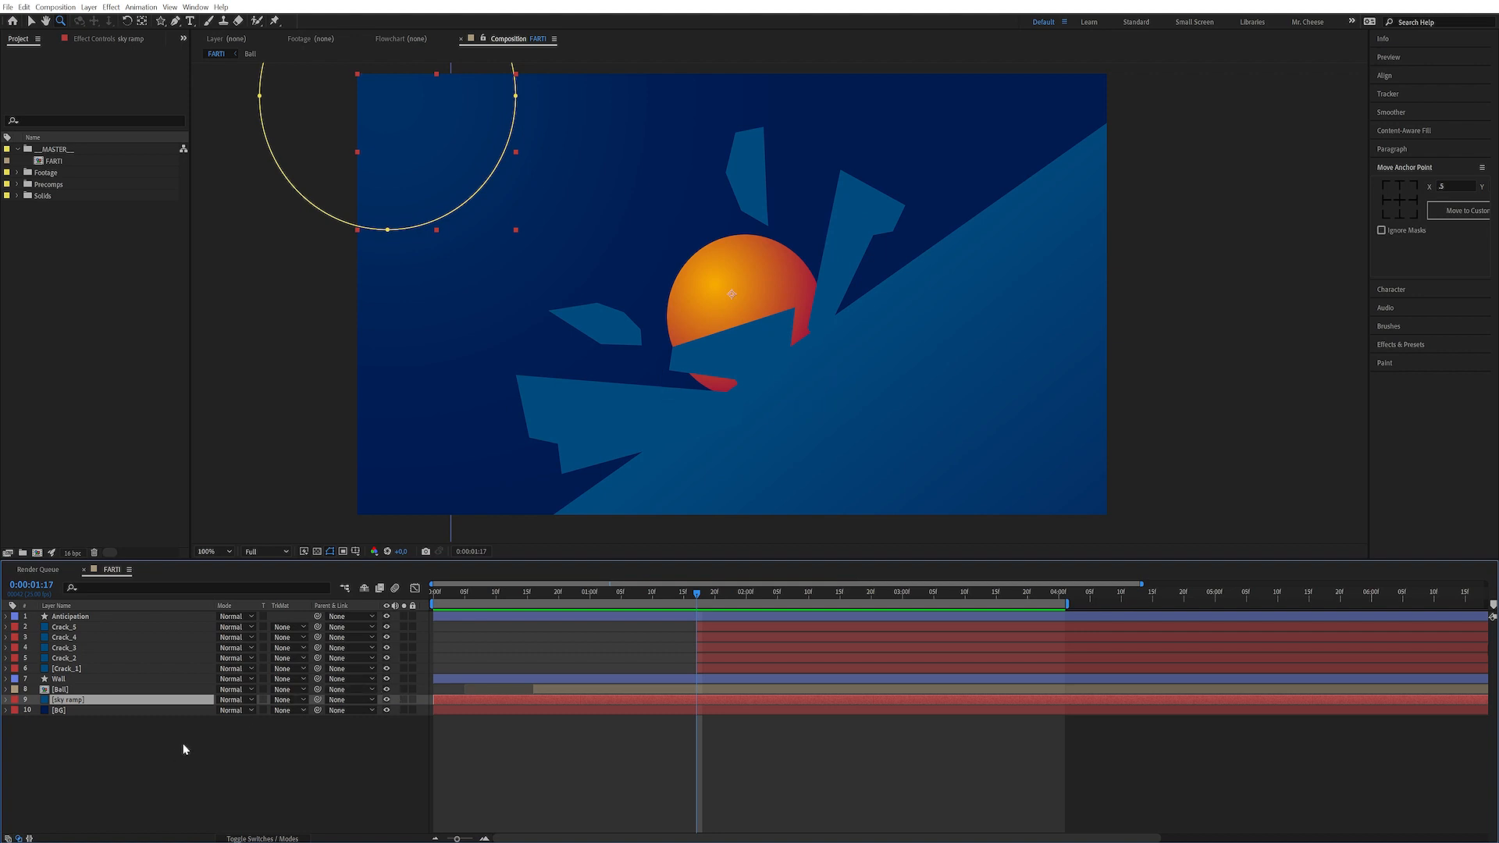
left_click(215, 742)
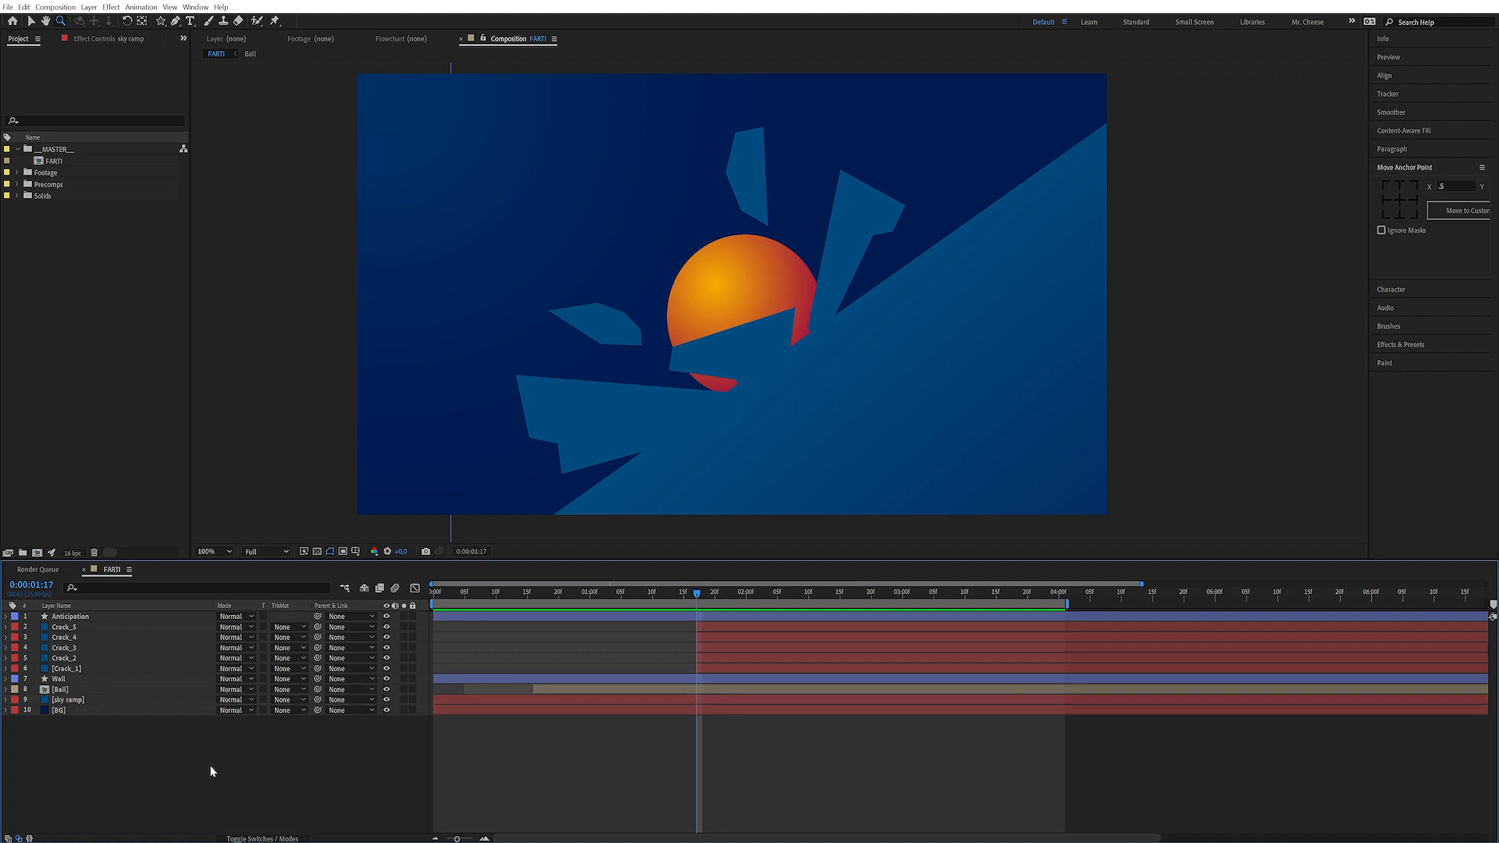
left_click(89, 7)
mouse_move(103, 21)
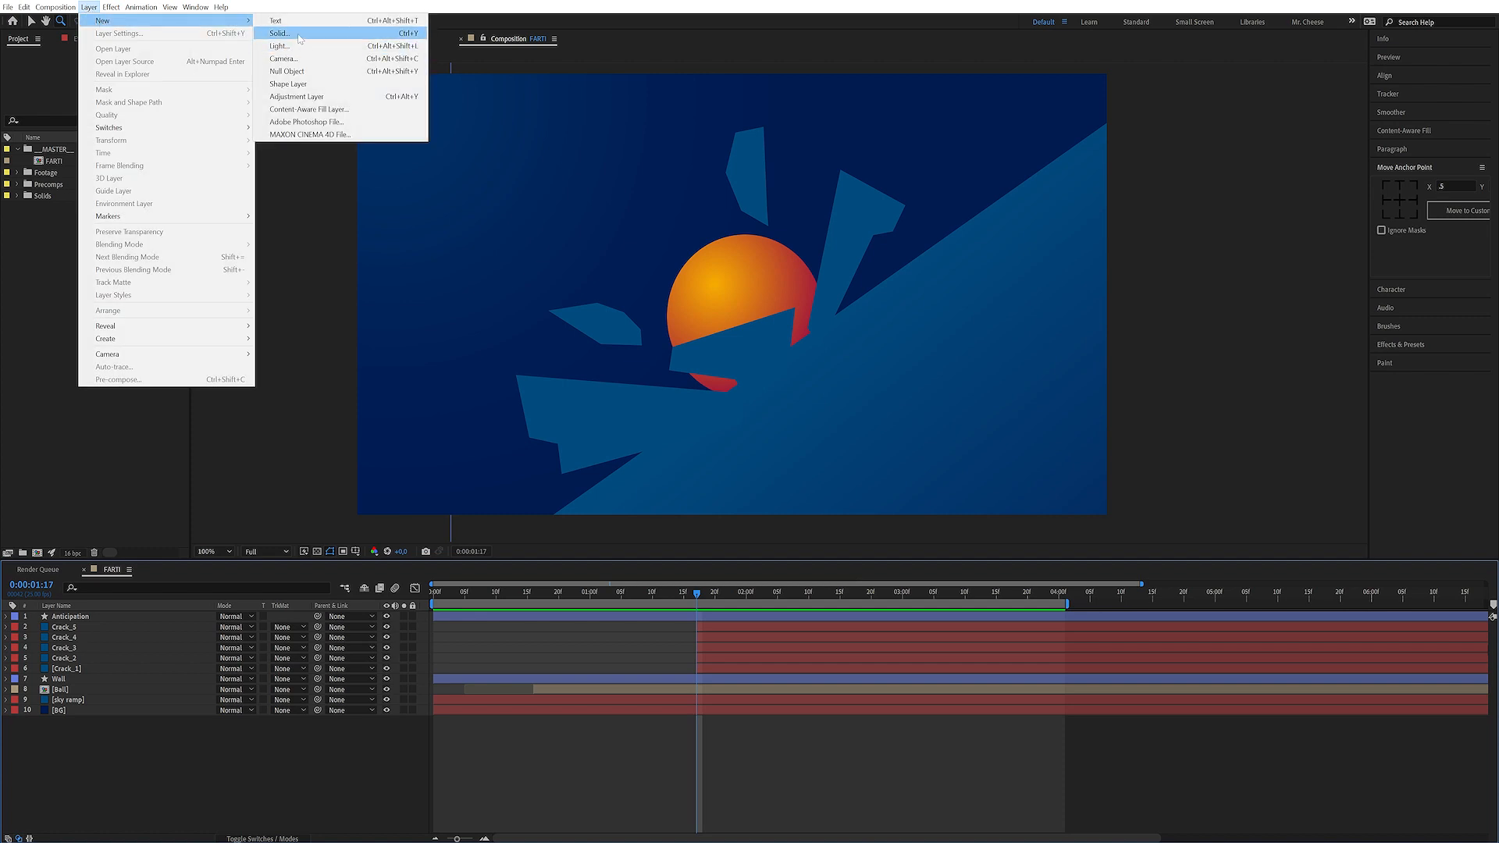
left_click(299, 34)
left_click(1021, 350)
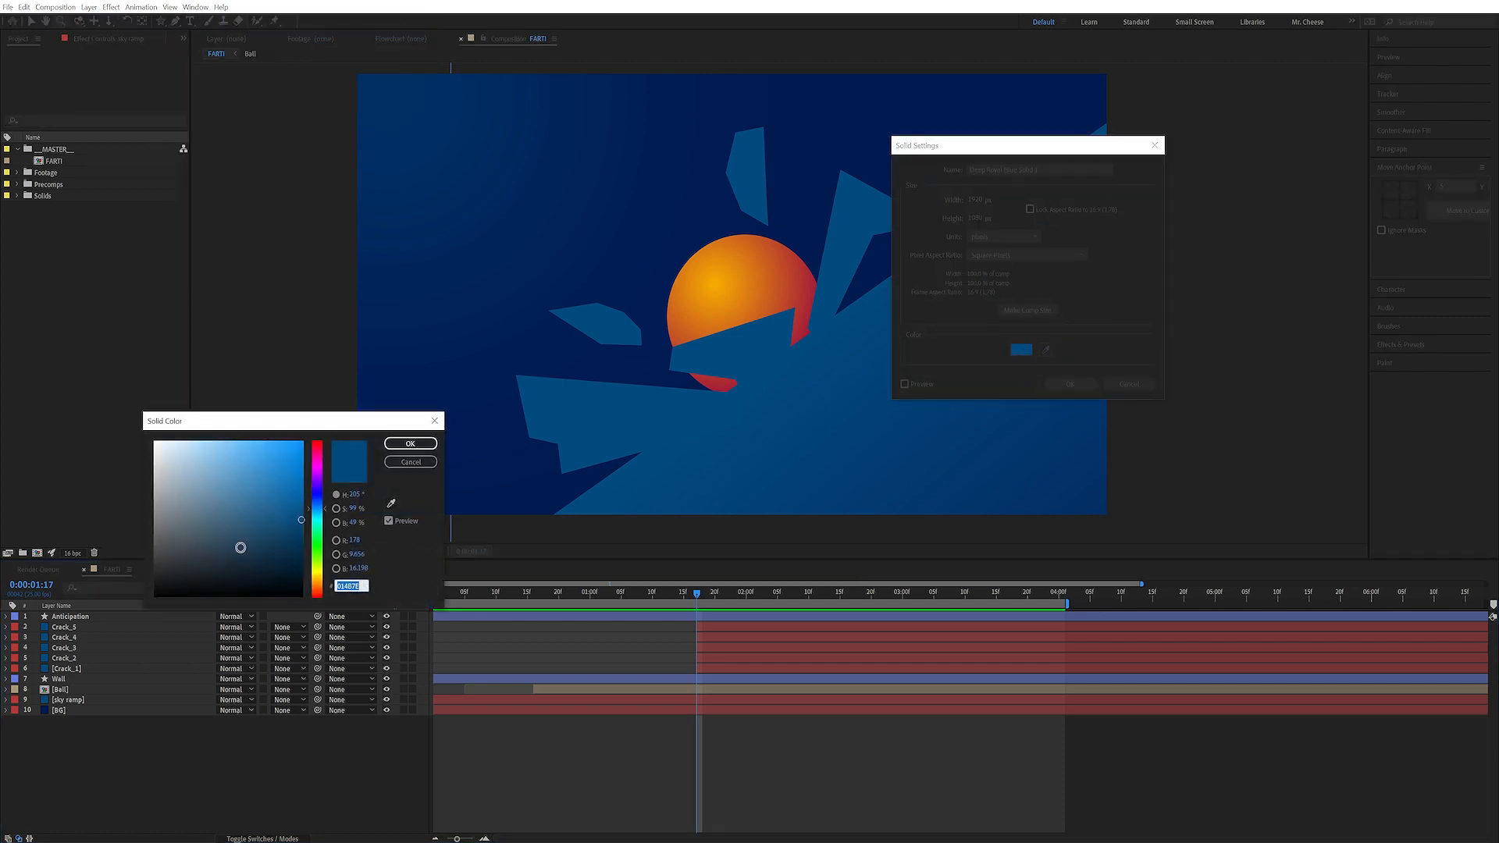
mouse_move(280, 488)
left_mouse_down()
mouse_move(276, 454)
mouse_move(283, 464)
left_mouse_up()
left_click(430, 447)
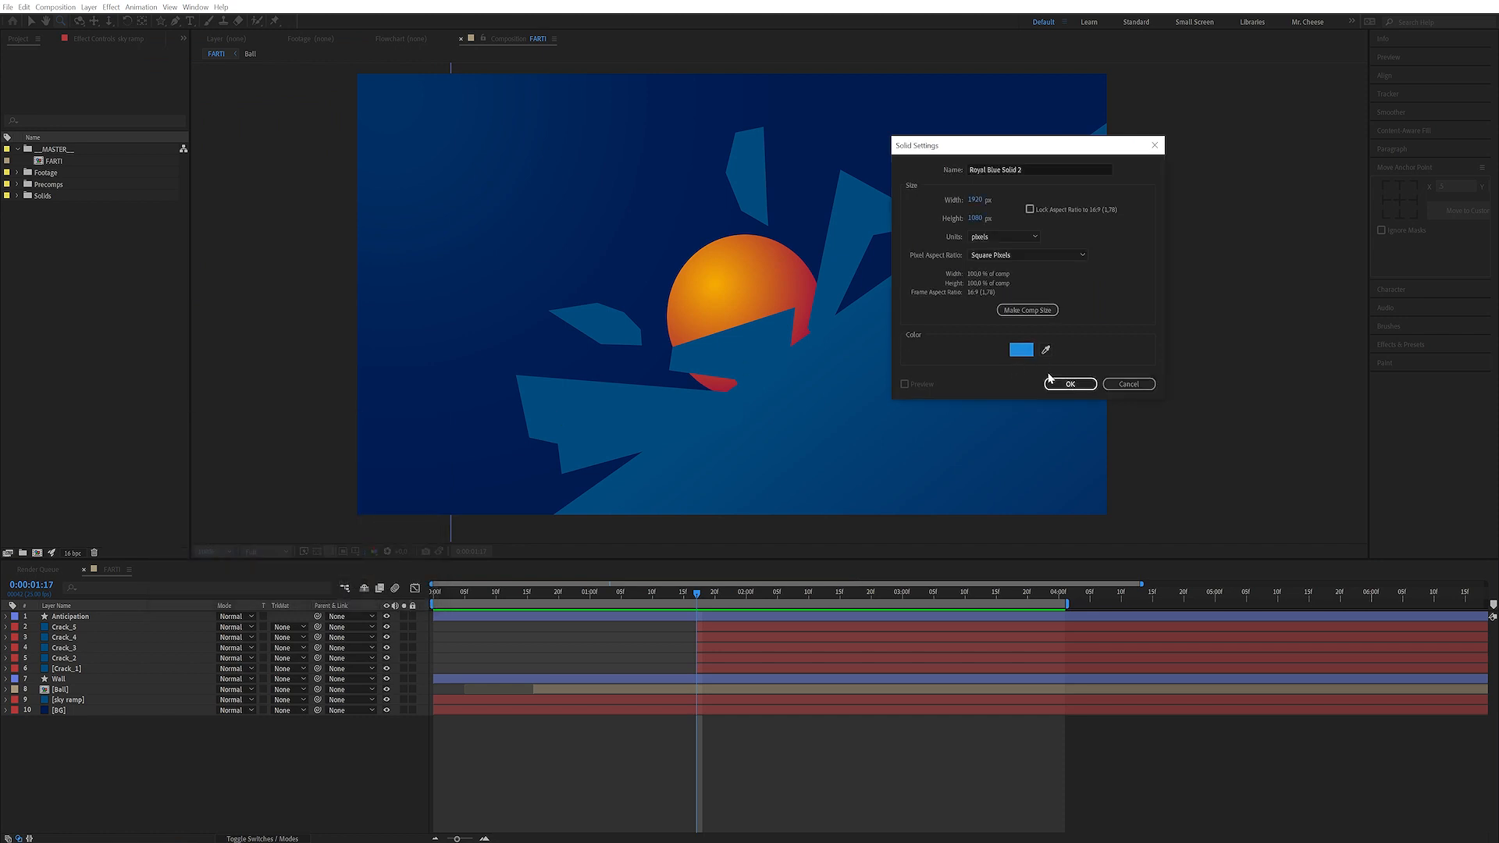
left_click(1068, 383)
Move the new solid just above the BG layer and rename it Light
left_click_drag(82, 616, 110, 716)
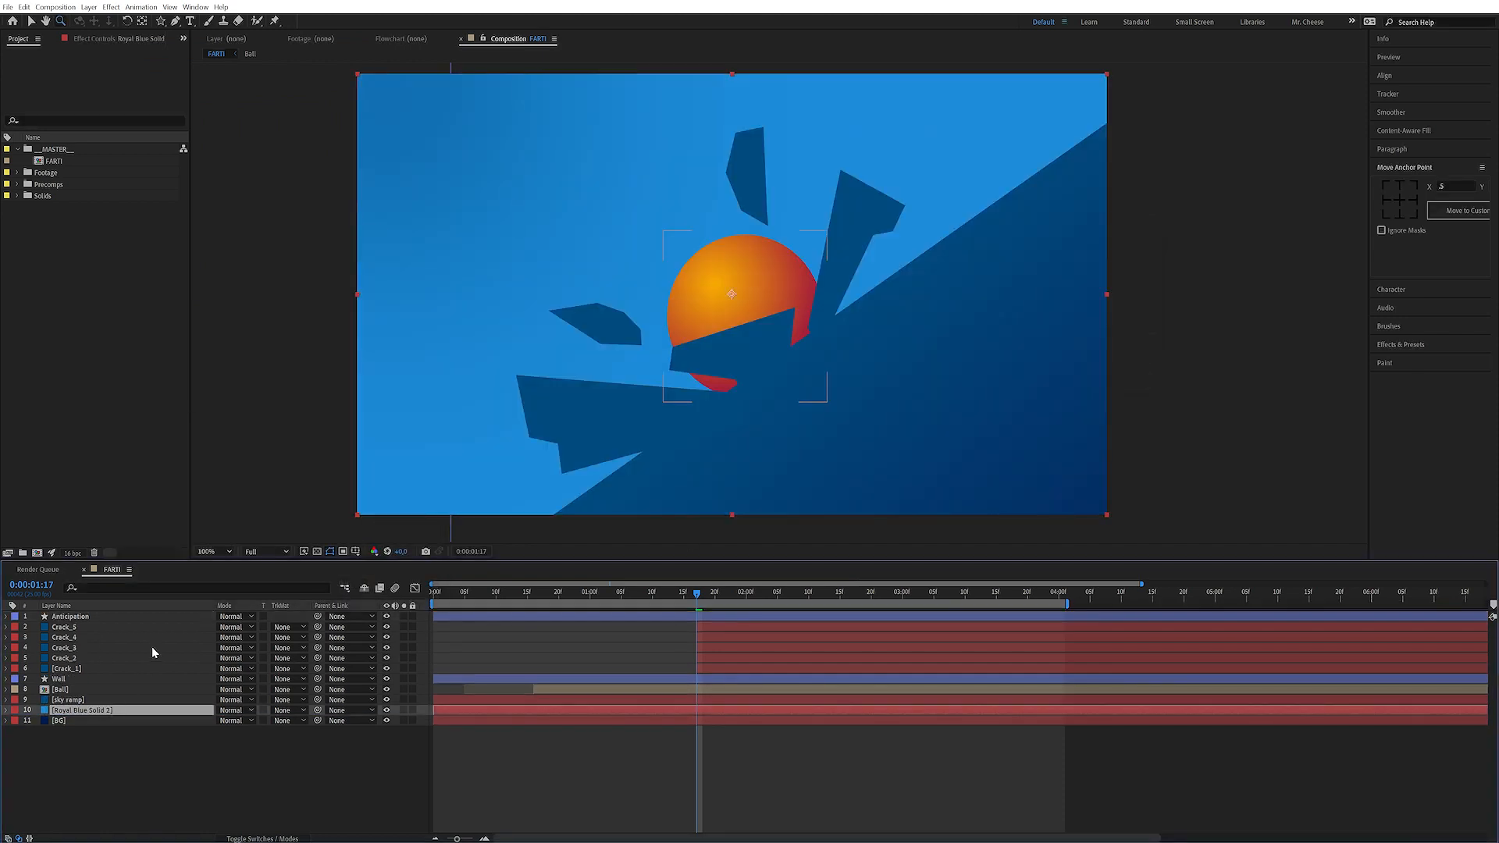
key("Return")
type("Light")
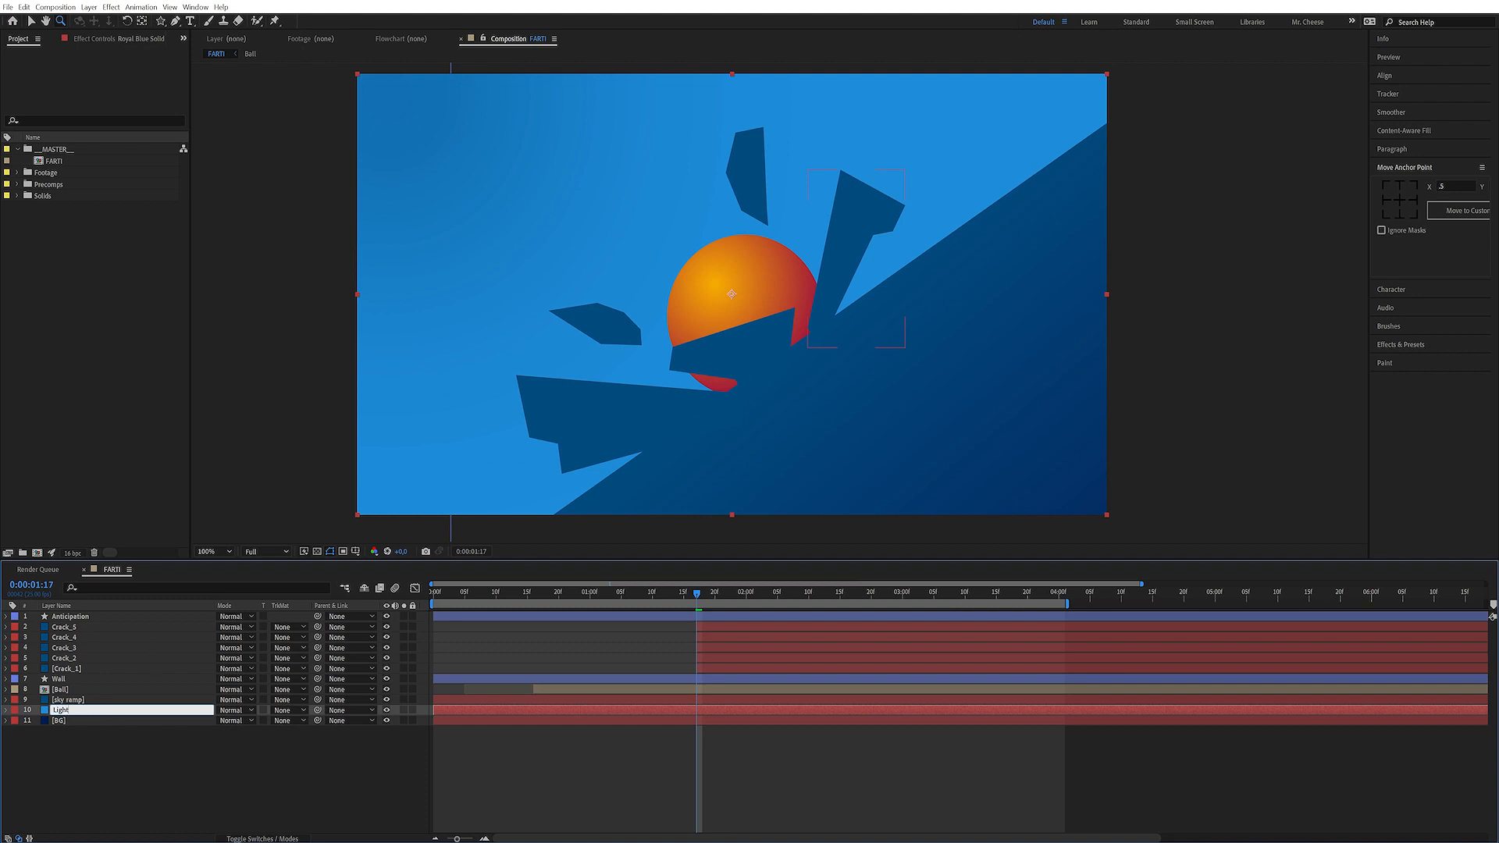
key("Return")
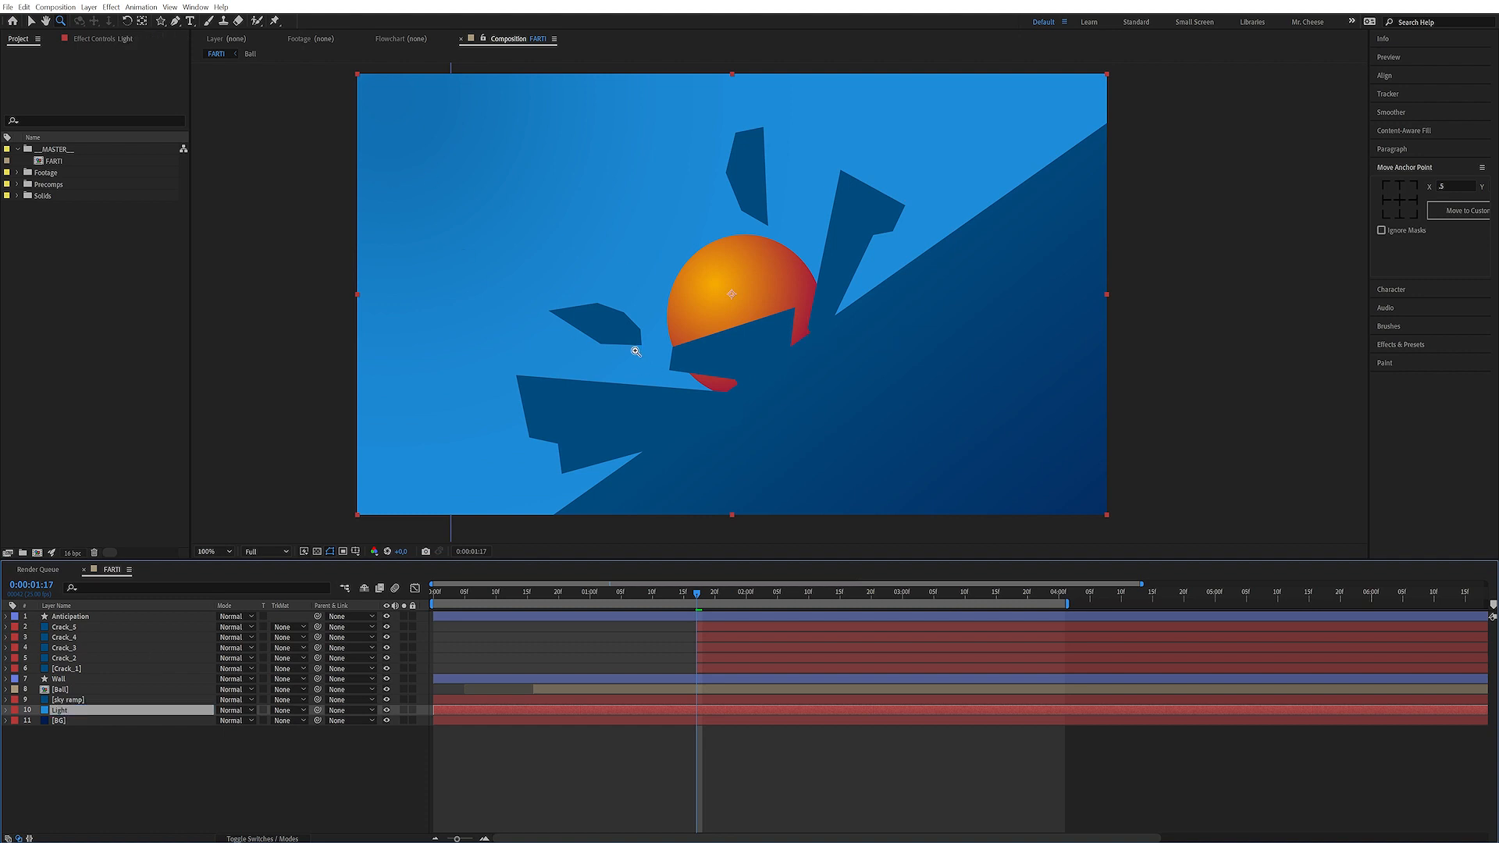
Draw an elliptical mask around the ball on the Light layer and feather it heavily
key("q")
key("q")
left_click_drag(783, 363, 968, 531)
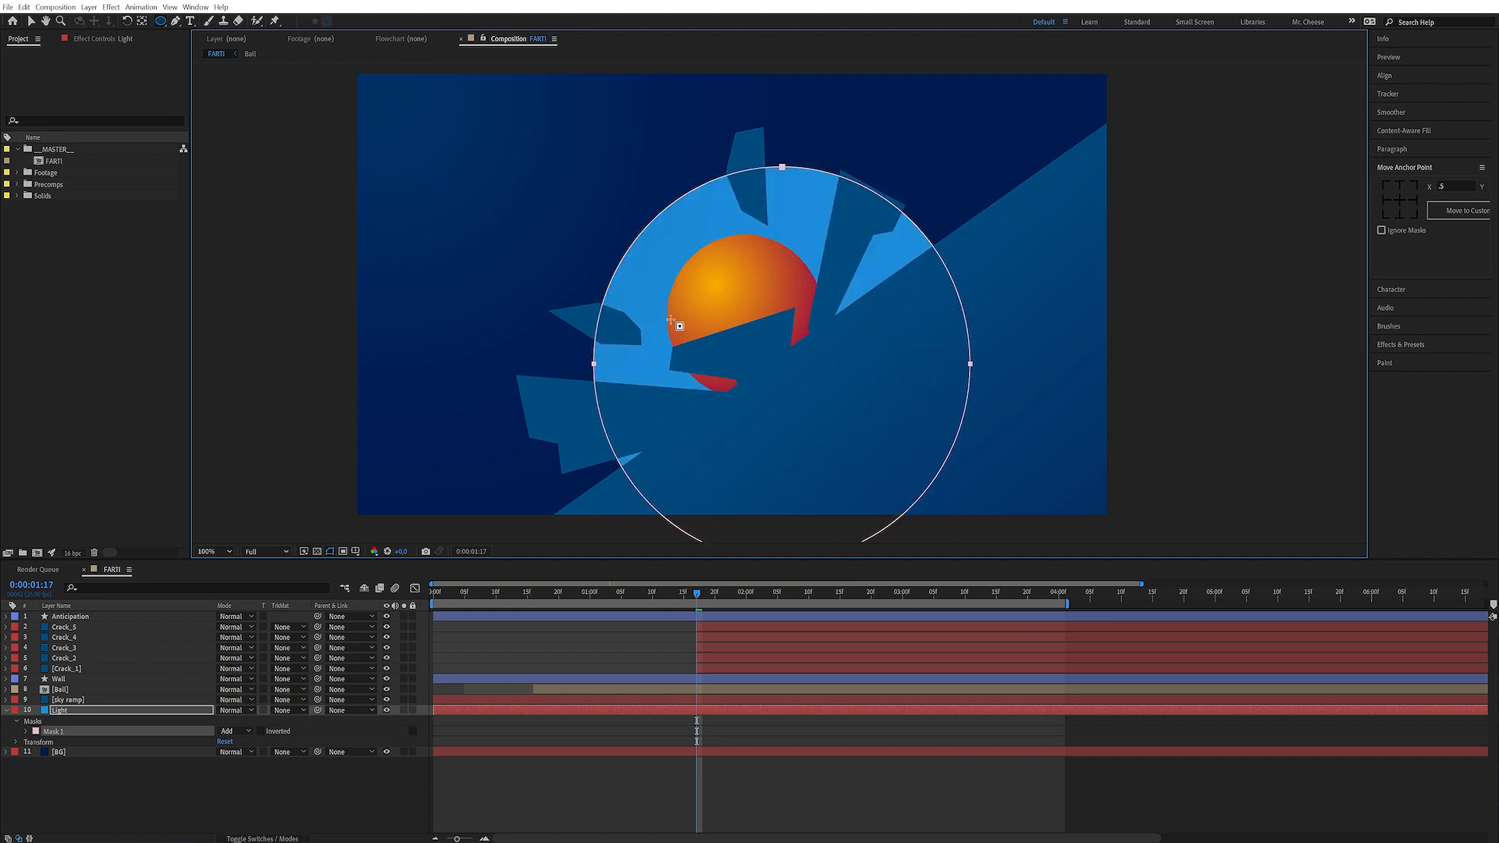
left_click(28, 731)
left_click_drag(238, 751, 427, 705)
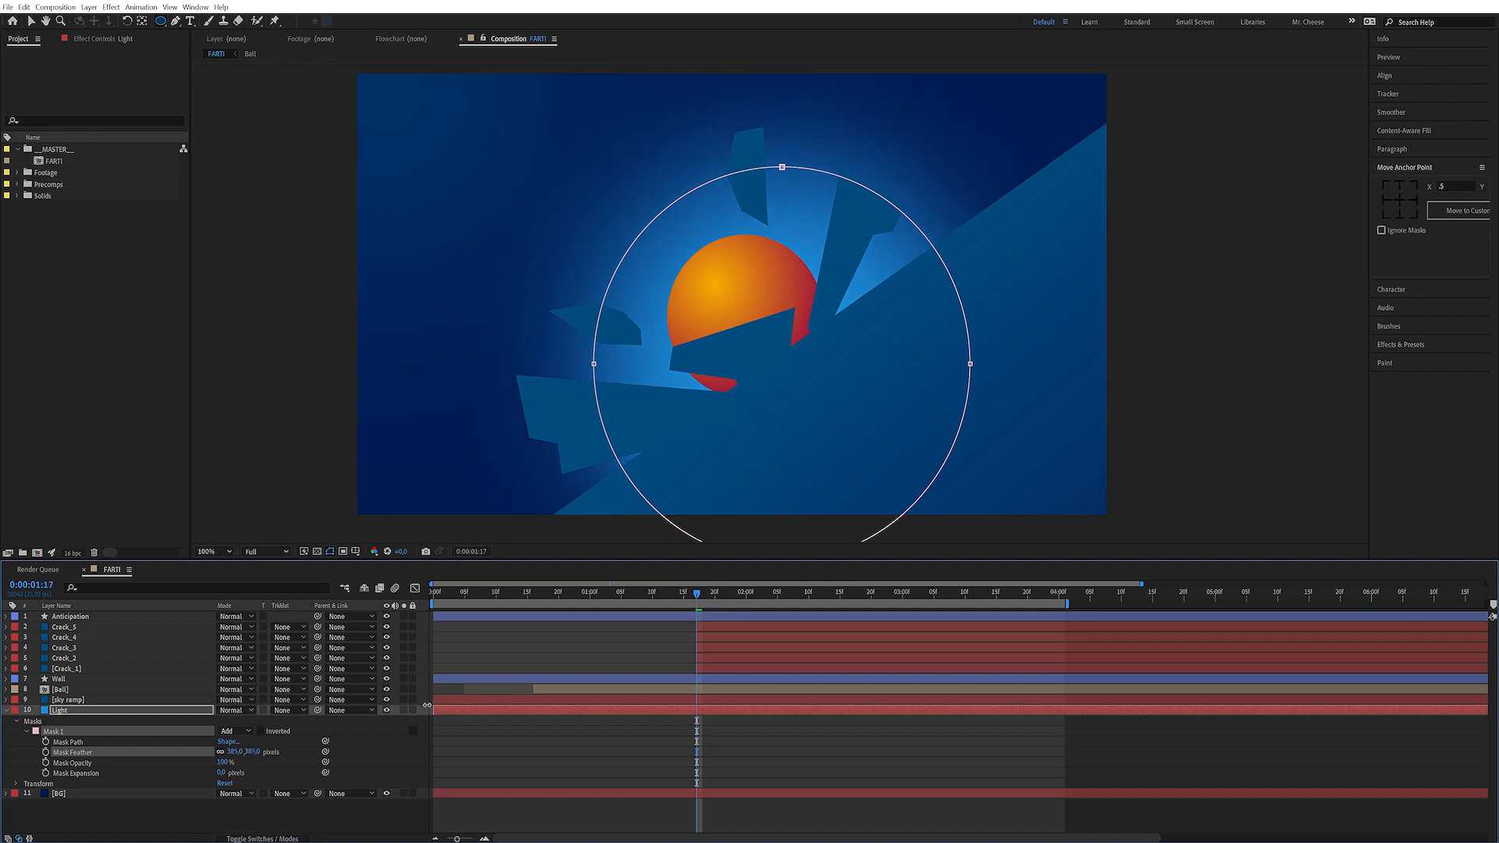
Nudge the Light layer's mask slightly up and left so it centres on the ball
left_click(96, 710)
left_click(87, 731)
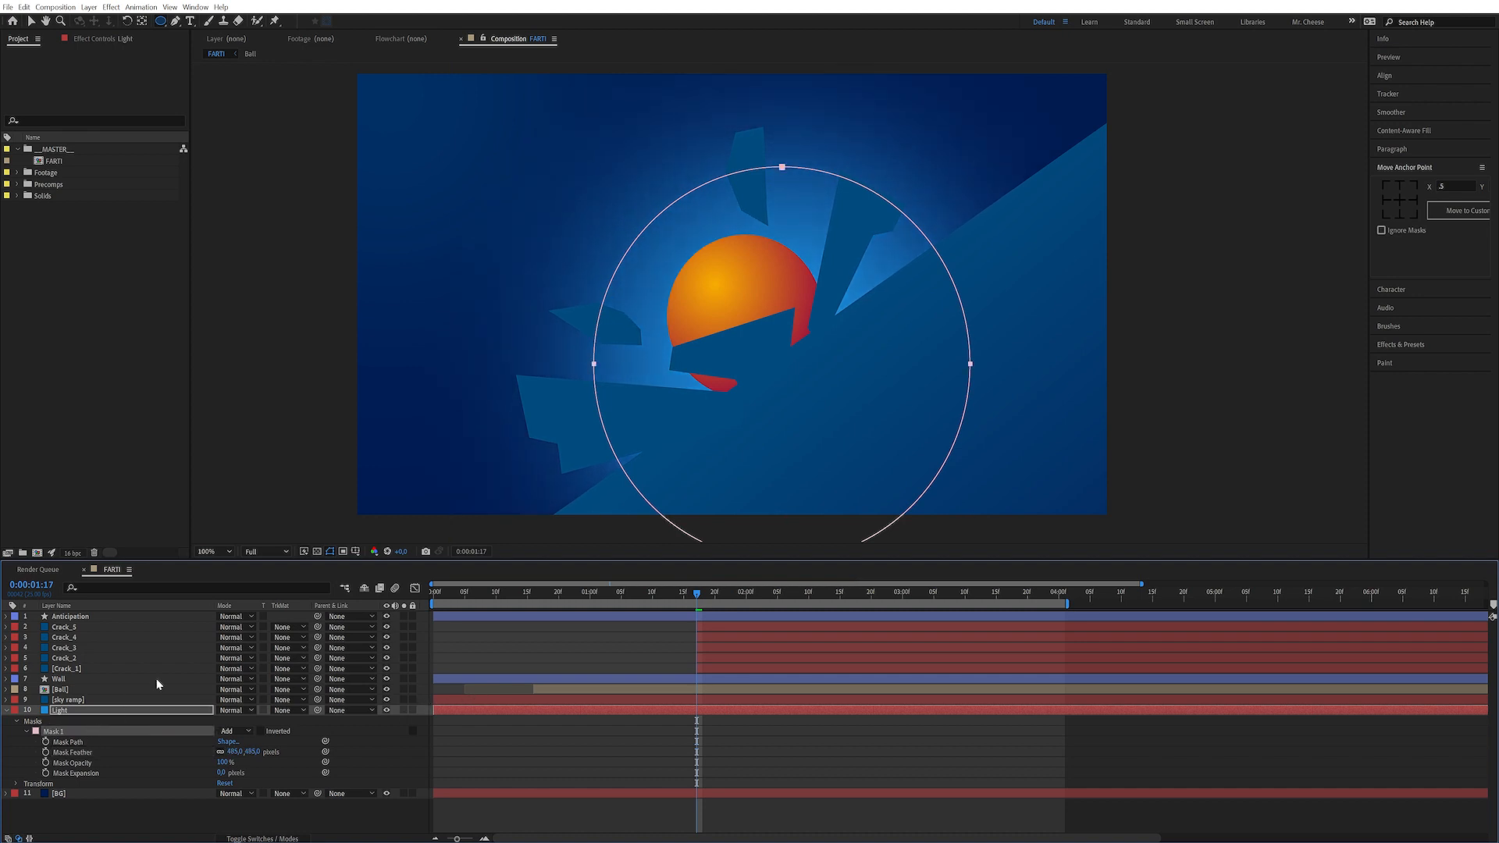
key("v")
left_click(781, 168)
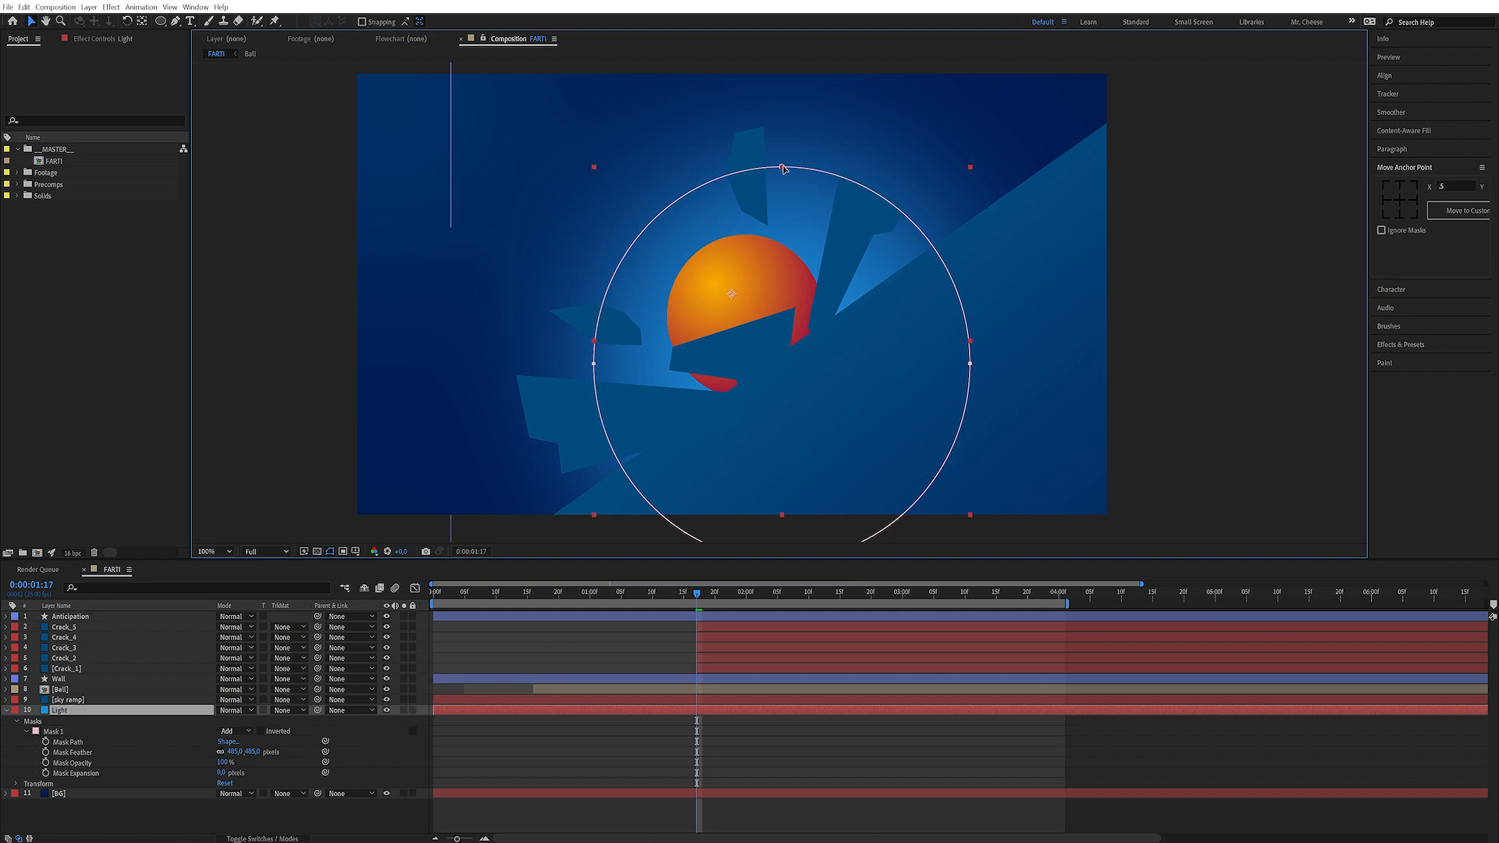
left_click(81, 740)
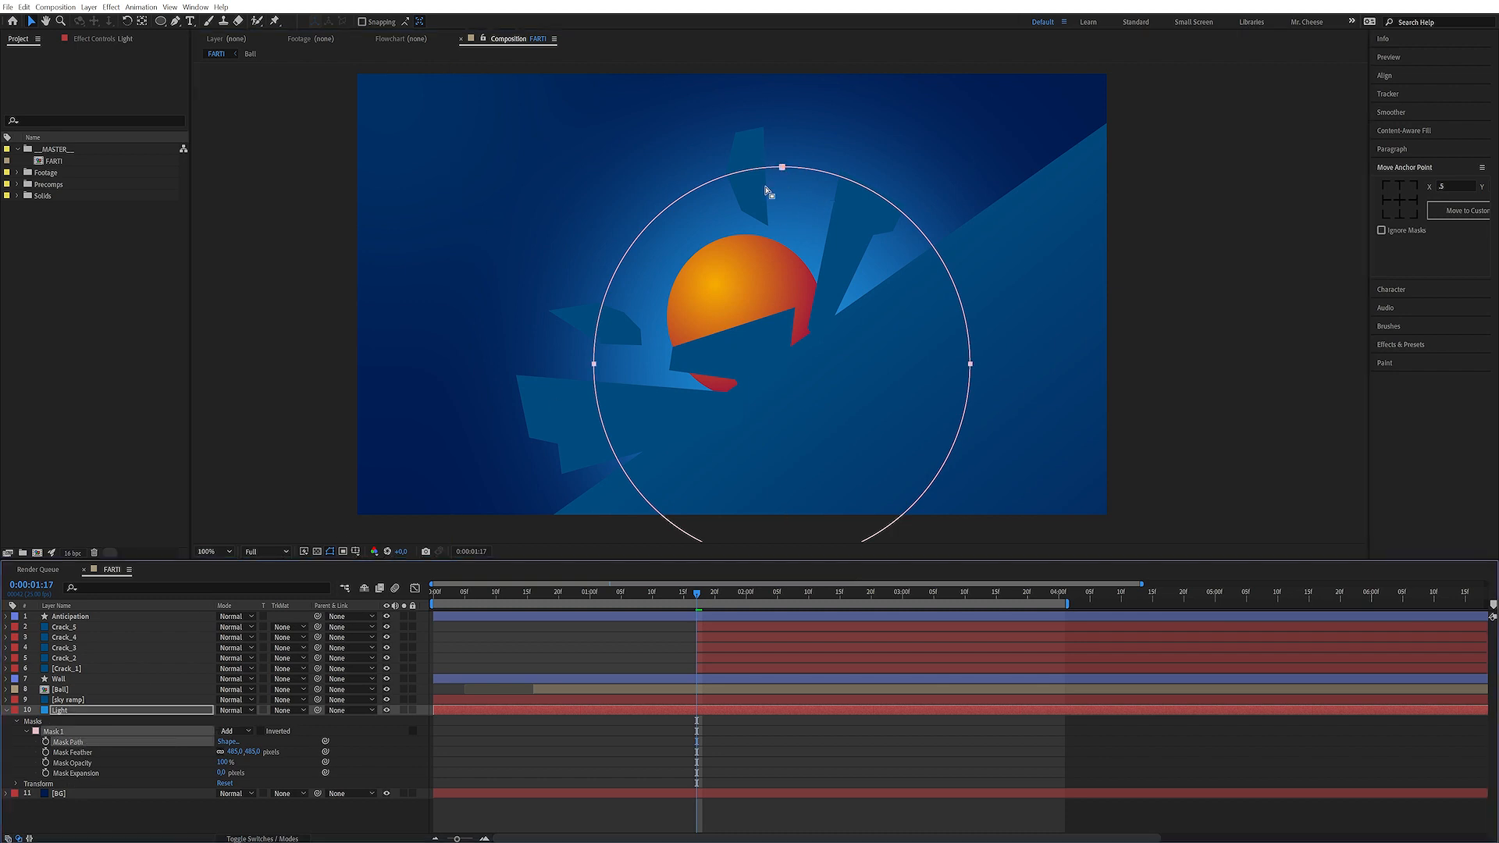
mouse_move(784, 167)
left_mouse_down()
mouse_move(797, 170)
mouse_move(764, 161)
left_mouse_up()
left_click(469, 723)
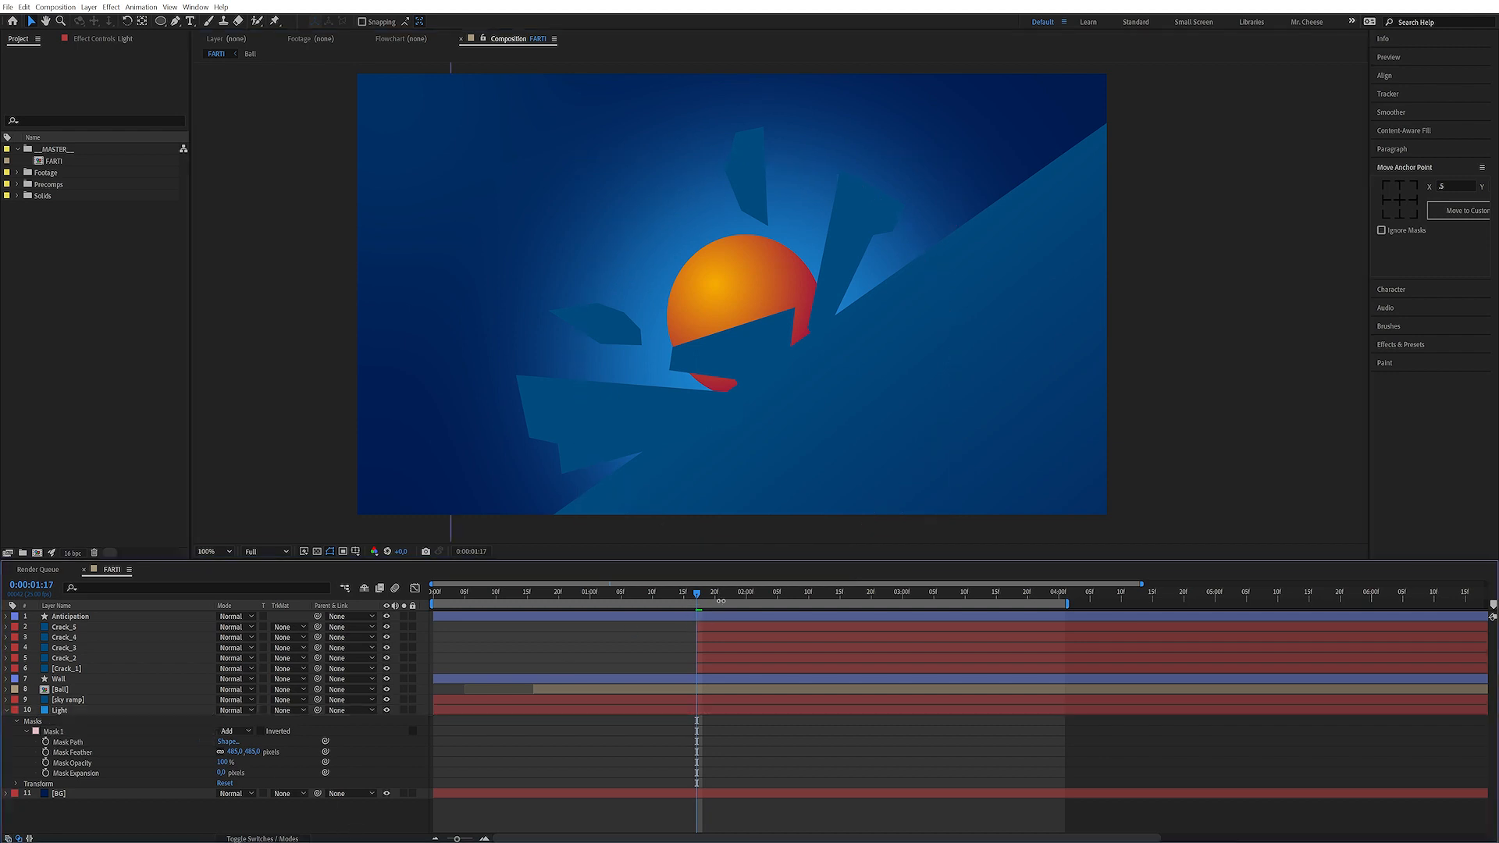
Trim the Light layer so it begins at the crash frame, 0:00:01:17
left_click(722, 709)
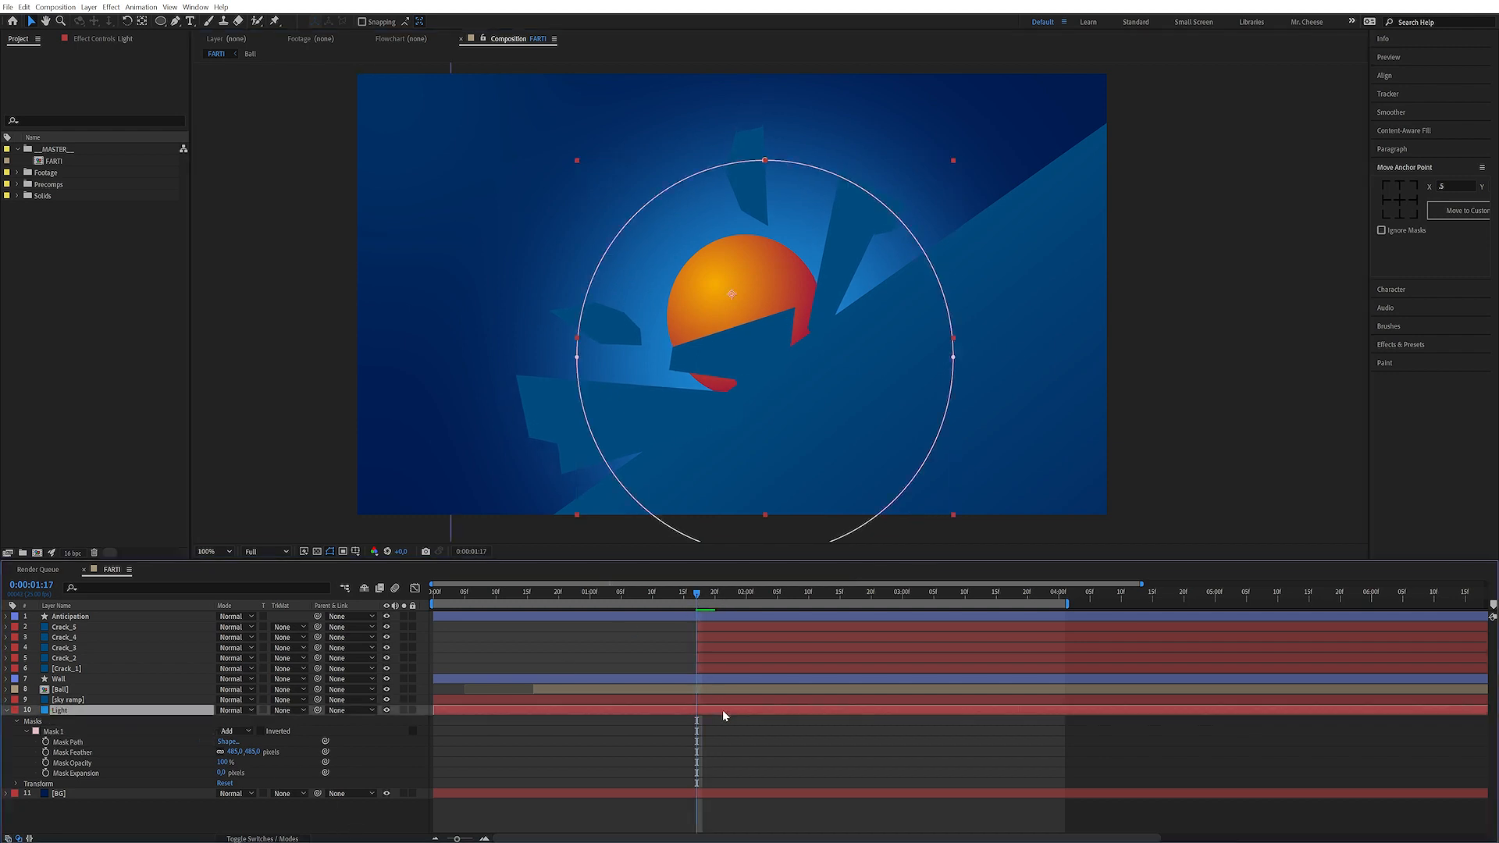
left_click_drag(434, 710, 697, 722)
mouse_move(694, 591)
left_mouse_down()
mouse_move(586, 593)
mouse_move(869, 615)
mouse_move(701, 639)
mouse_move(697, 598)
left_mouse_up()
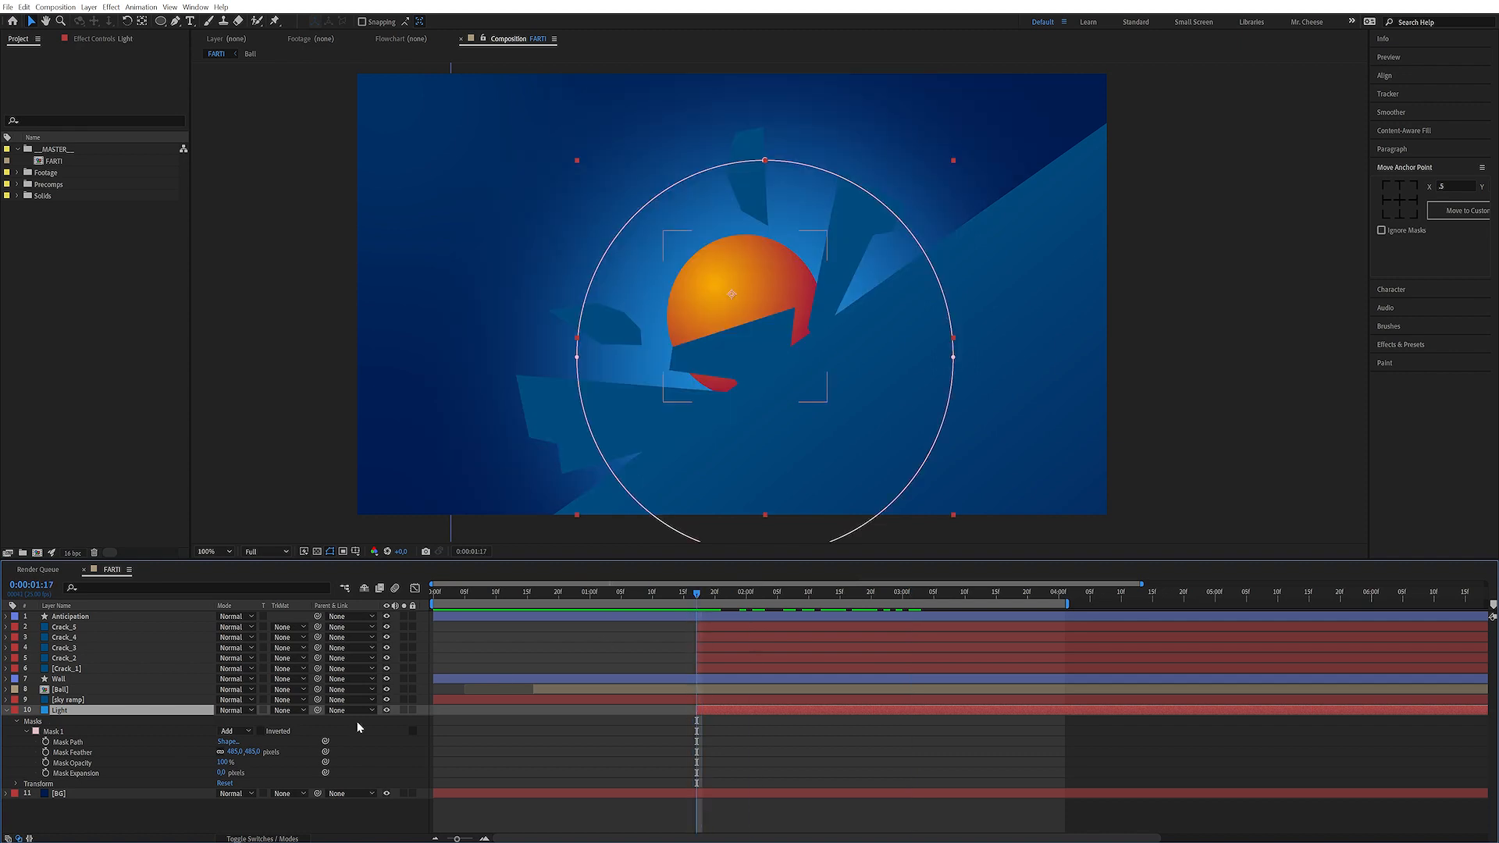
Keyframe the Light mask expansion from 0 at the crash to about -204 pixels at 4:00, then preview
left_click(46, 774)
left_click_drag(936, 597, 1060, 600)
left_click_drag(221, 773, 129, 793)
key("space")
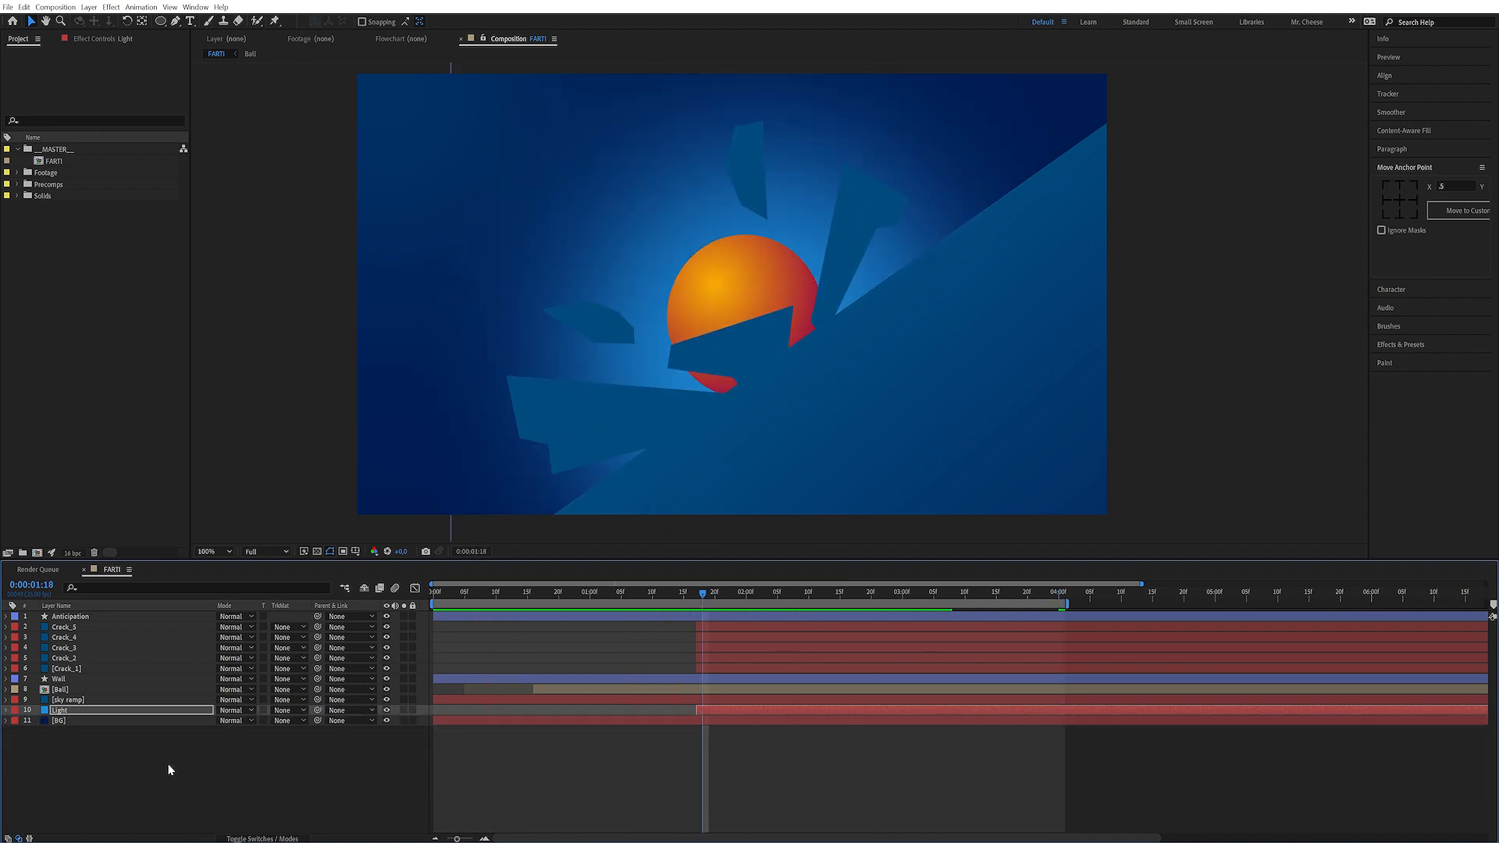
left_click(169, 768)
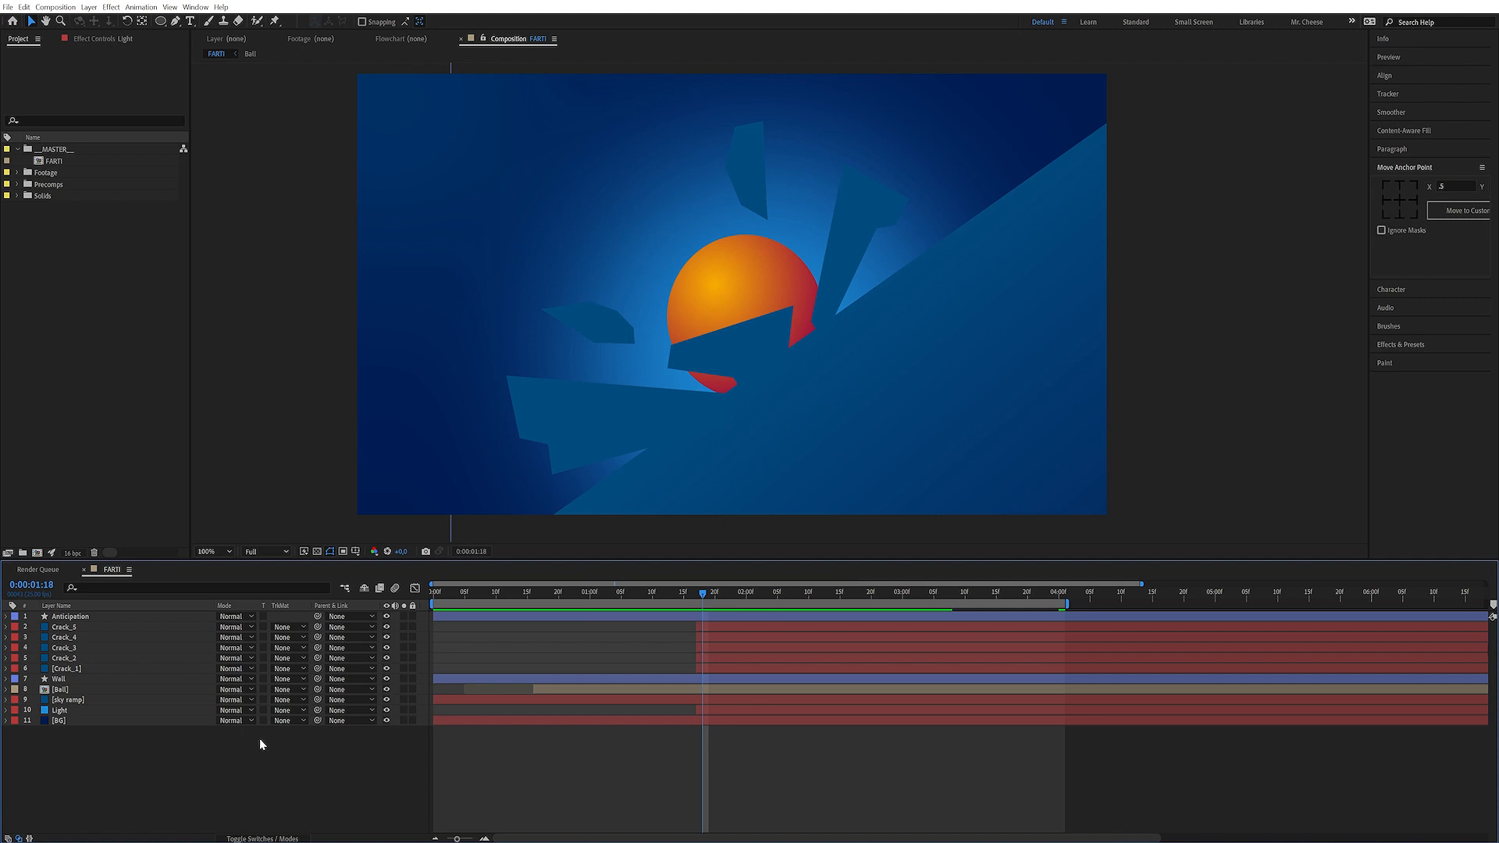
Create a new solid named Shockwave and give it a light blue colour
left_click(111, 7)
mouse_move(156, 20)
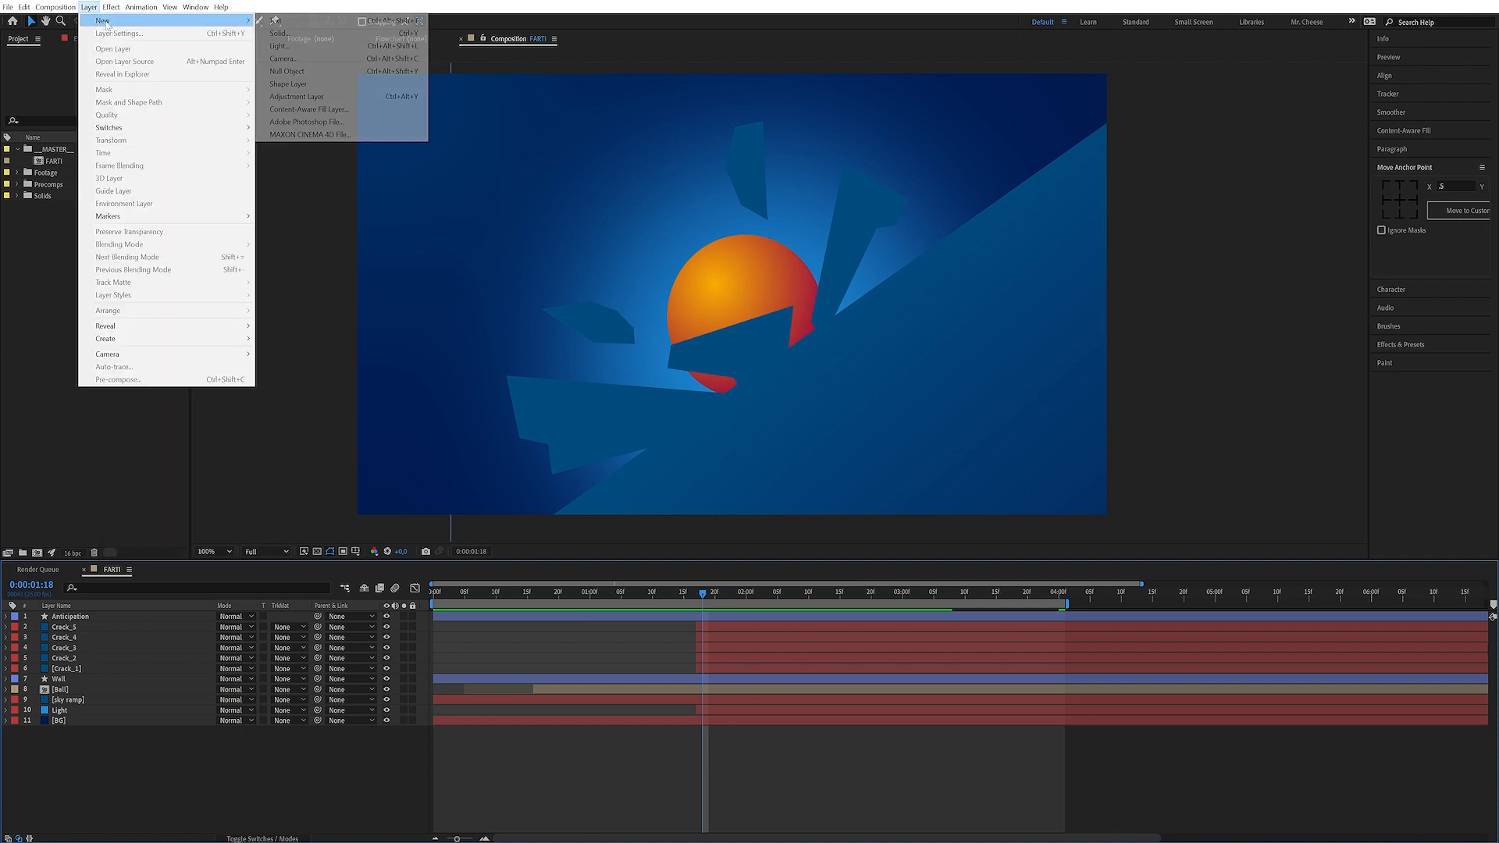
left_click(304, 36)
type("Shockwave")
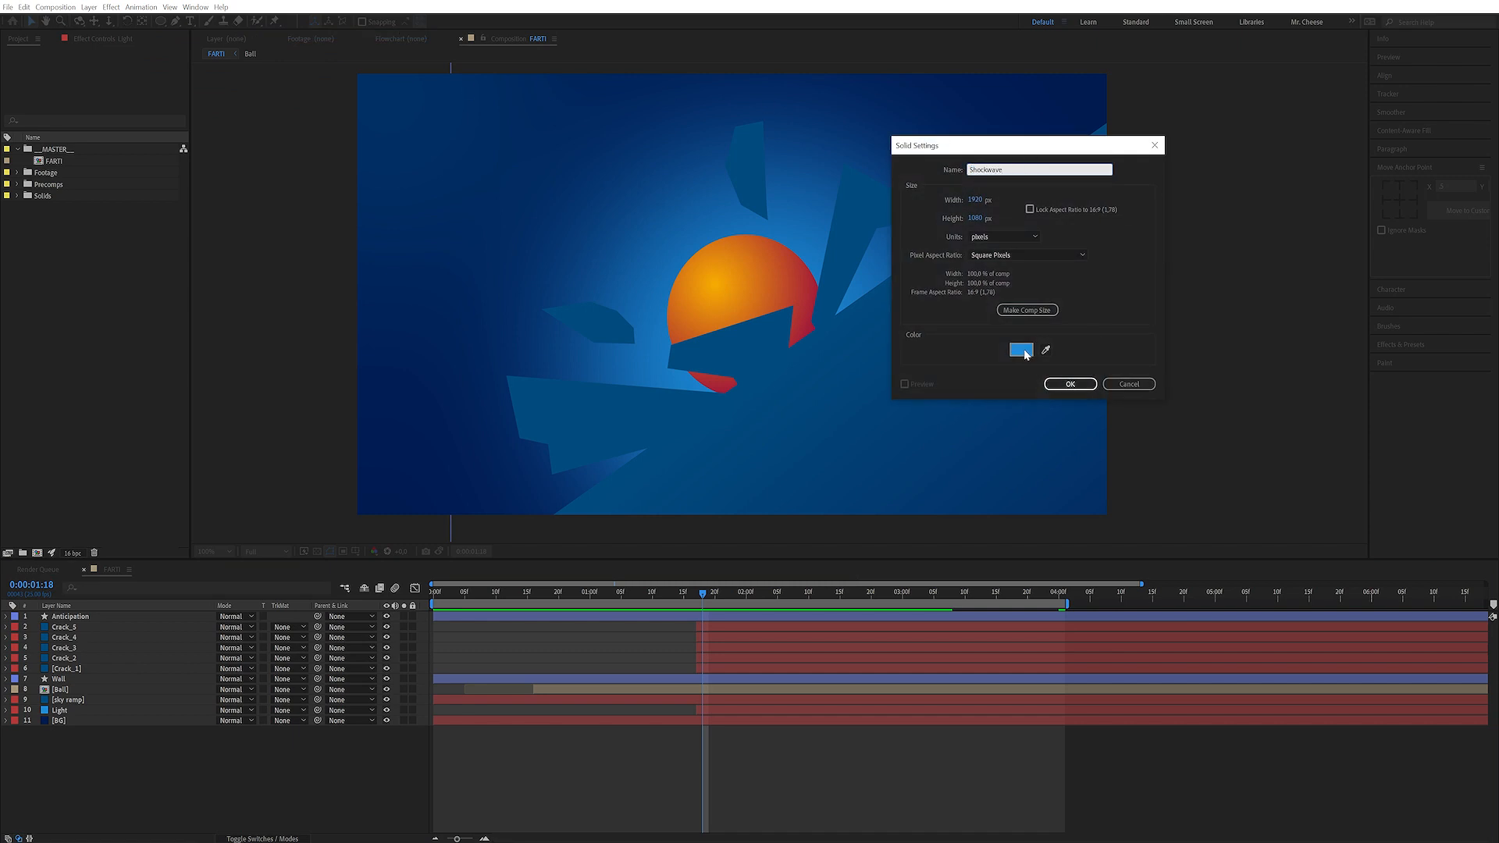
left_click(1021, 350)
left_click(197, 457)
left_click_drag(196, 457, 189, 456)
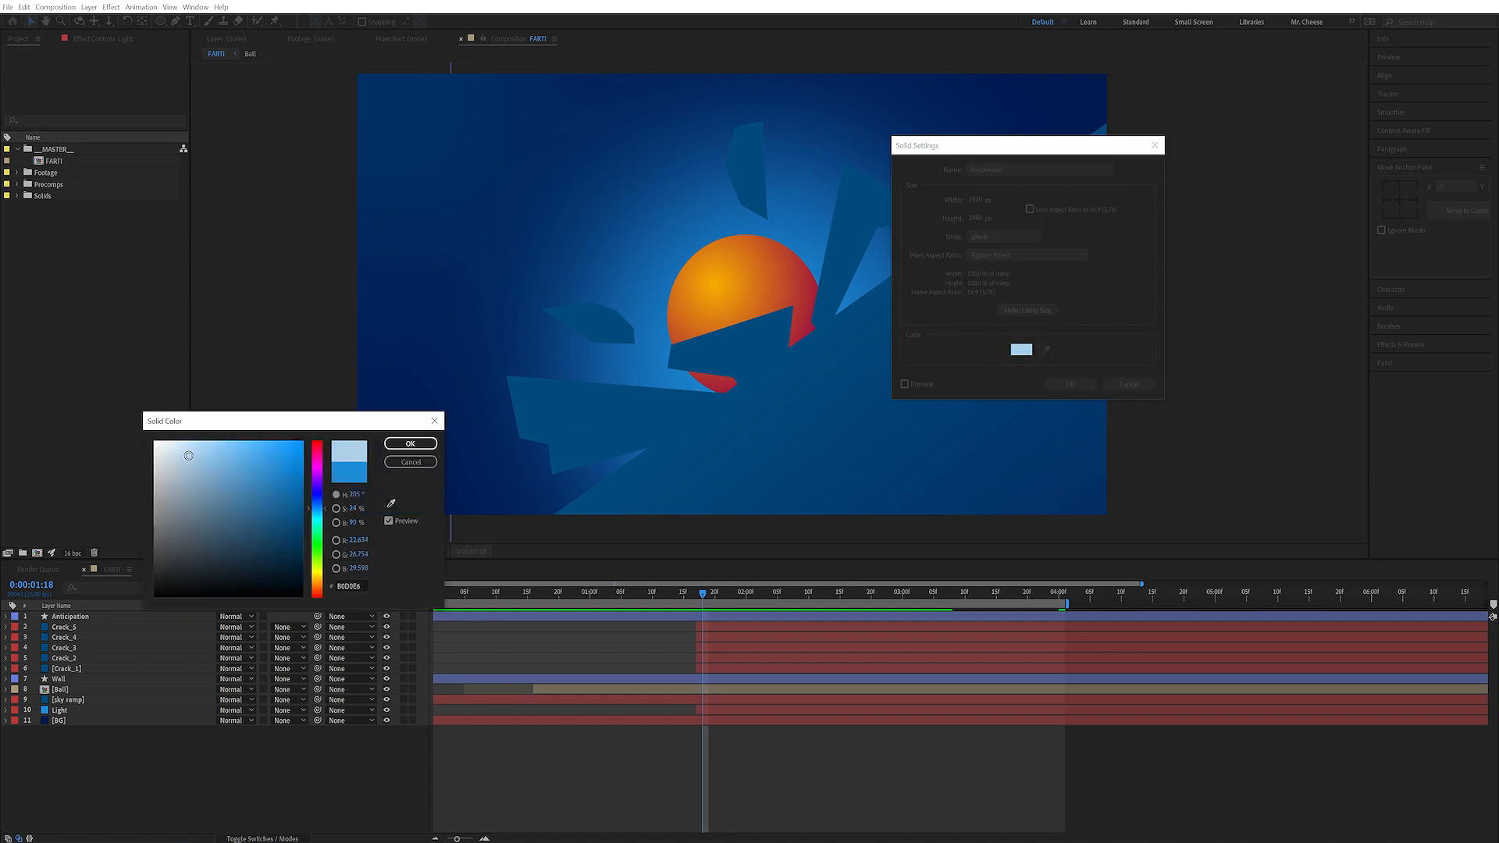
left_click(410, 443)
Make the Shockwave solid square by setting its width equal to its height, then confirm
left_click(976, 200)
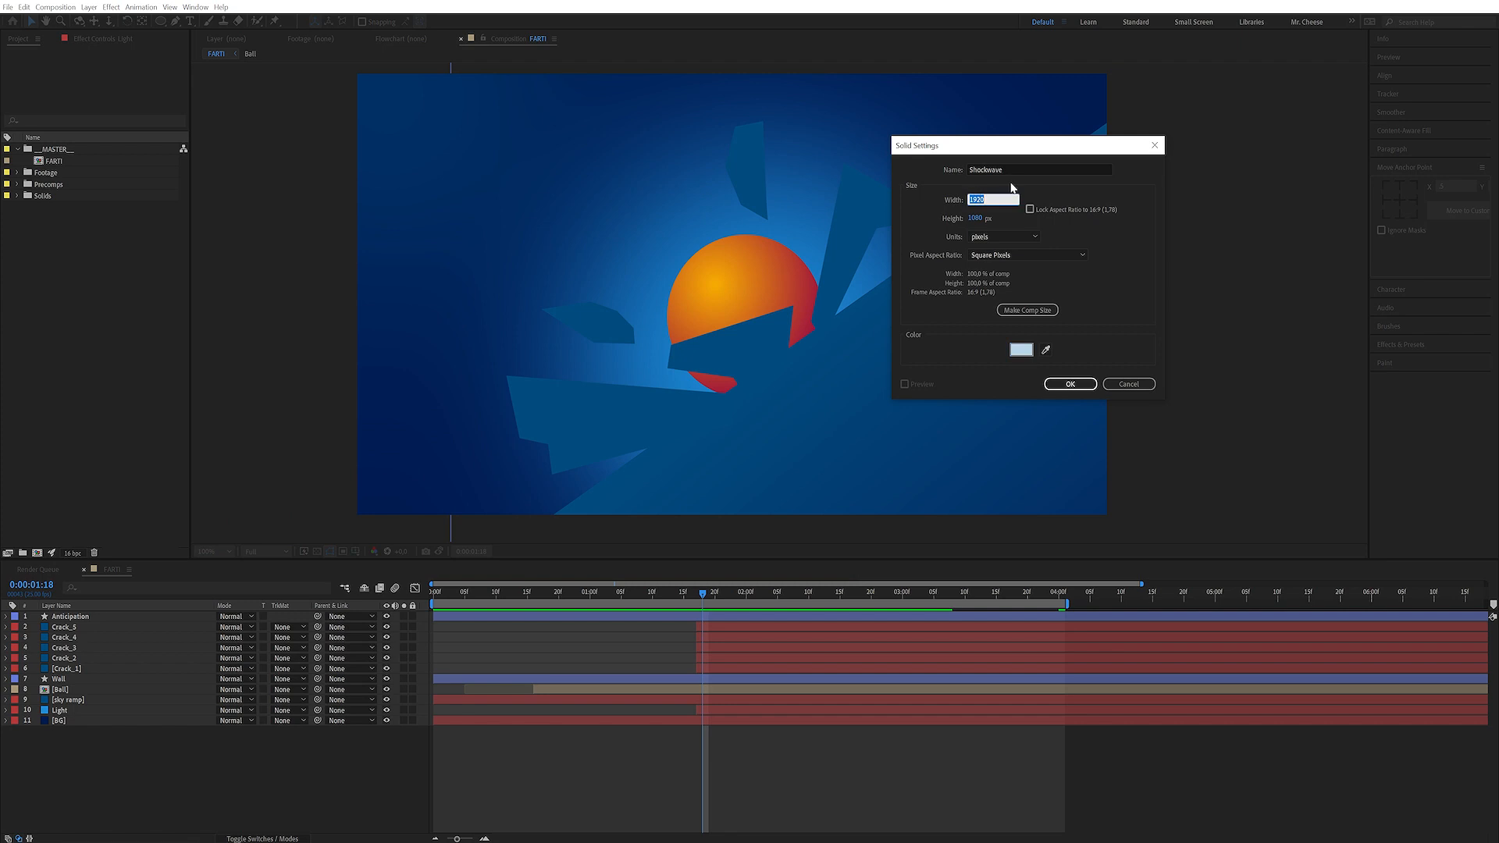
type("1")
key("Return")
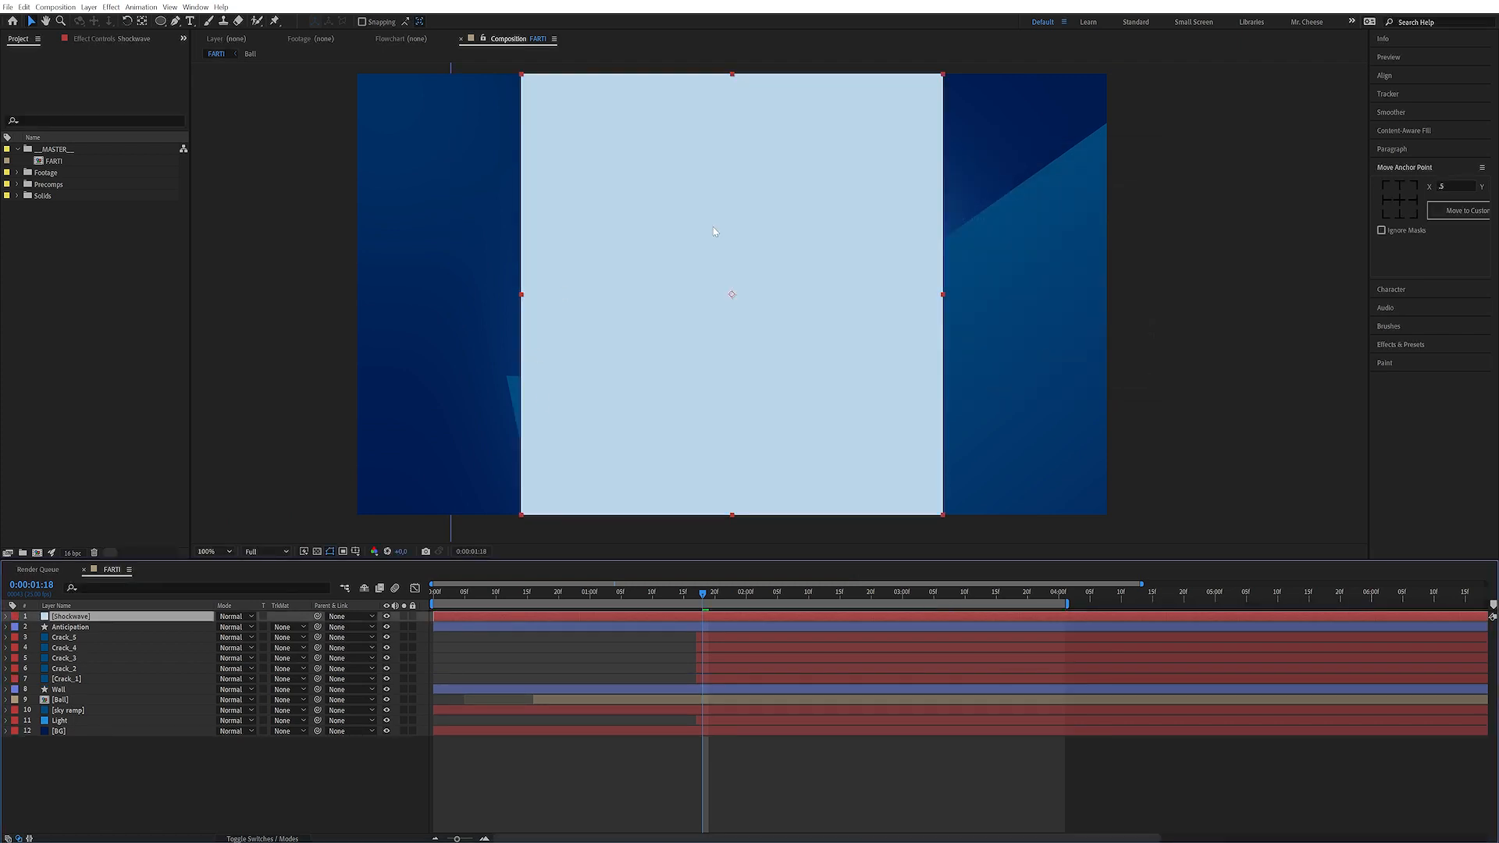
Add an ellipse mask filling the Shockwave solid and go to the start of the timeline
double_click(161, 22)
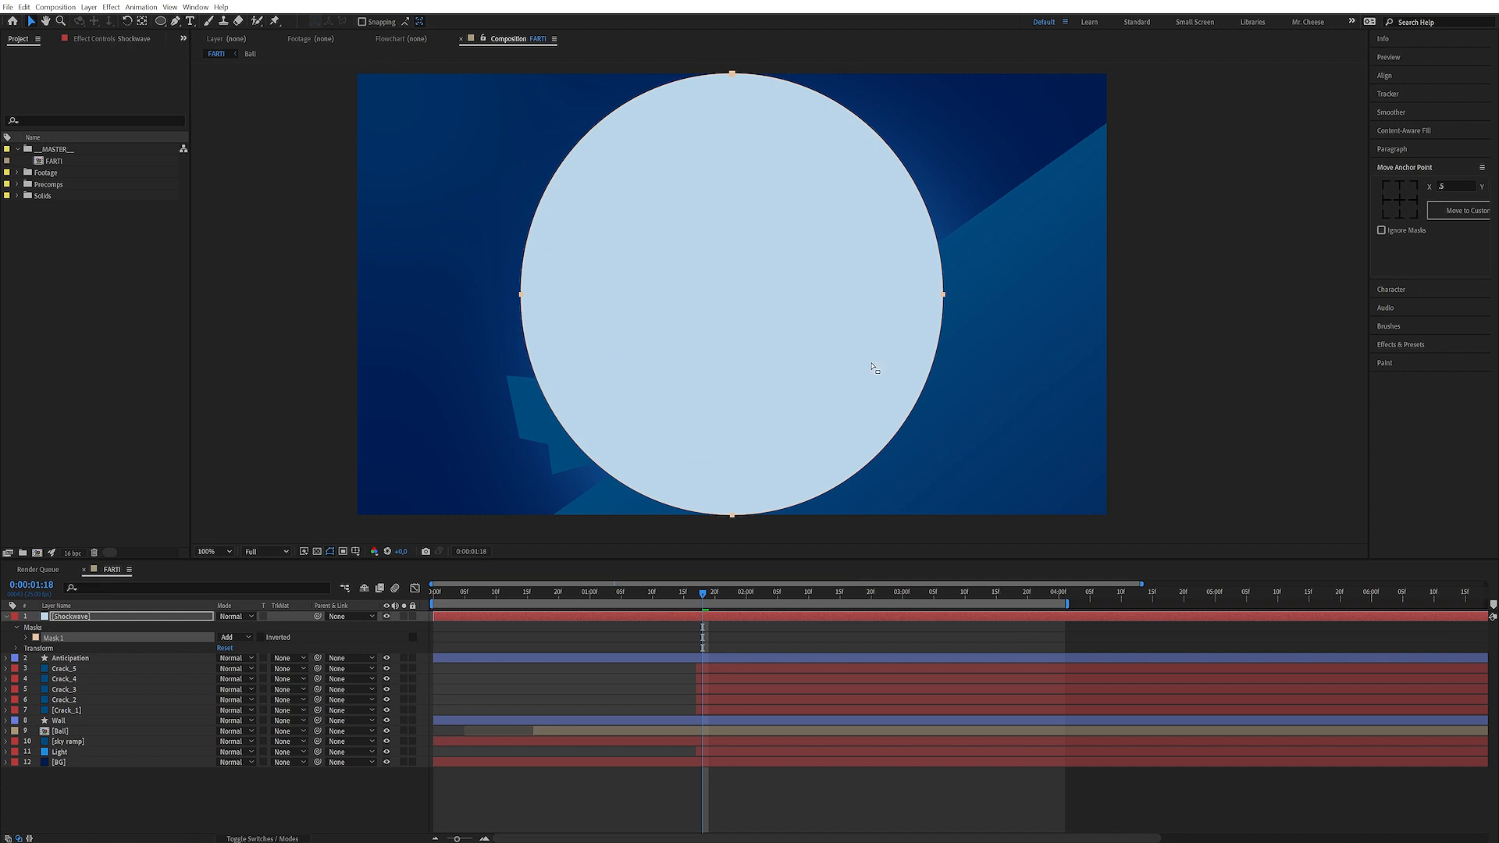
left_click(27, 638)
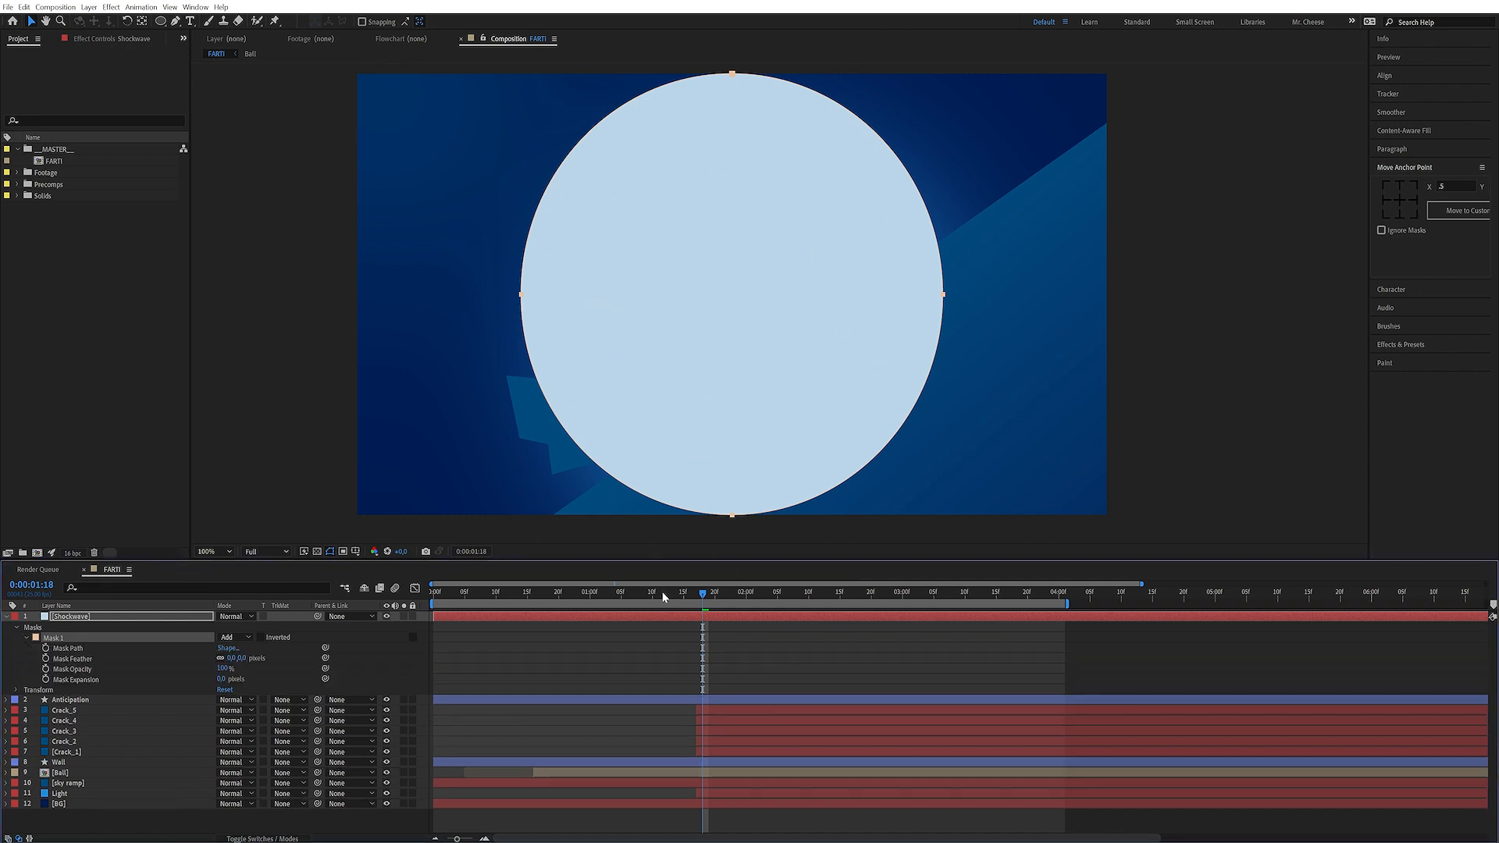
key("Home")
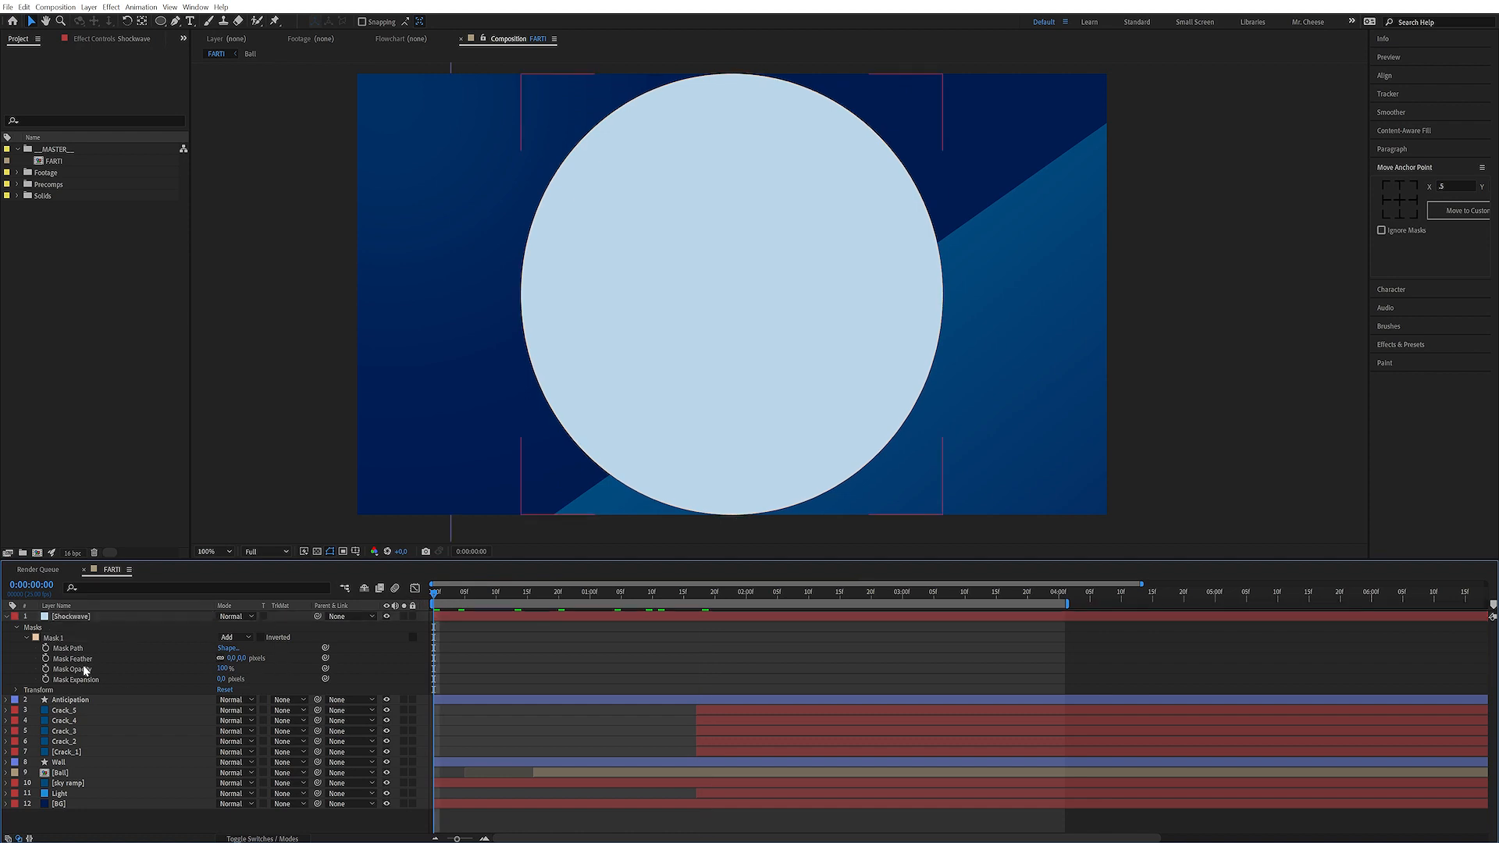
Keyframe the mask expansion from about -340 pixels at the start to 0 at frame 10
left_click(46, 679)
left_click_drag(459, 597, 494, 600)
key("F2")
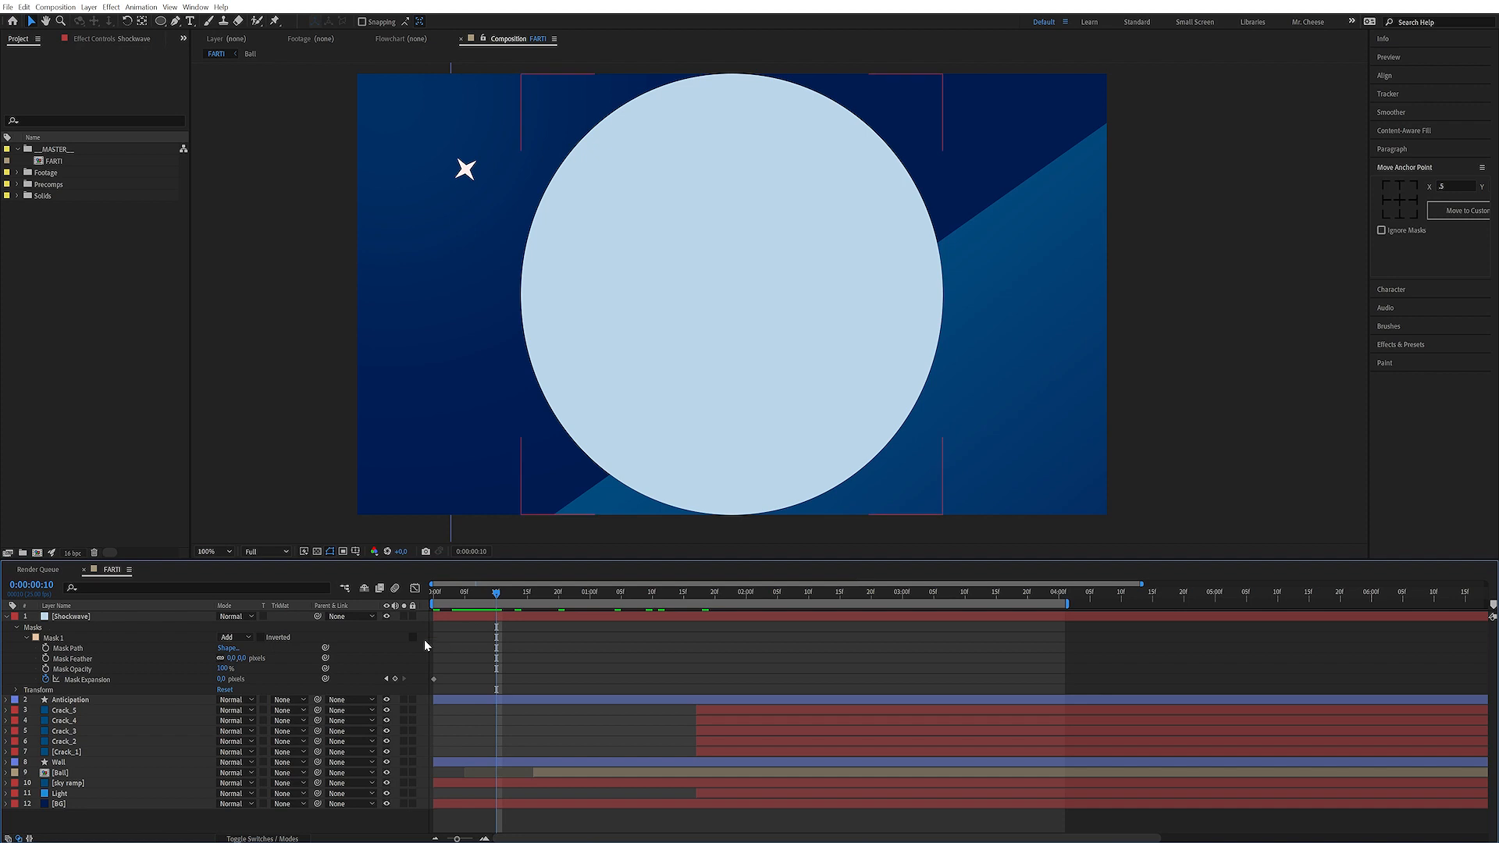
left_click(404, 679)
left_click_drag(471, 598, 428, 592)
left_click_drag(222, 681, 141, 681)
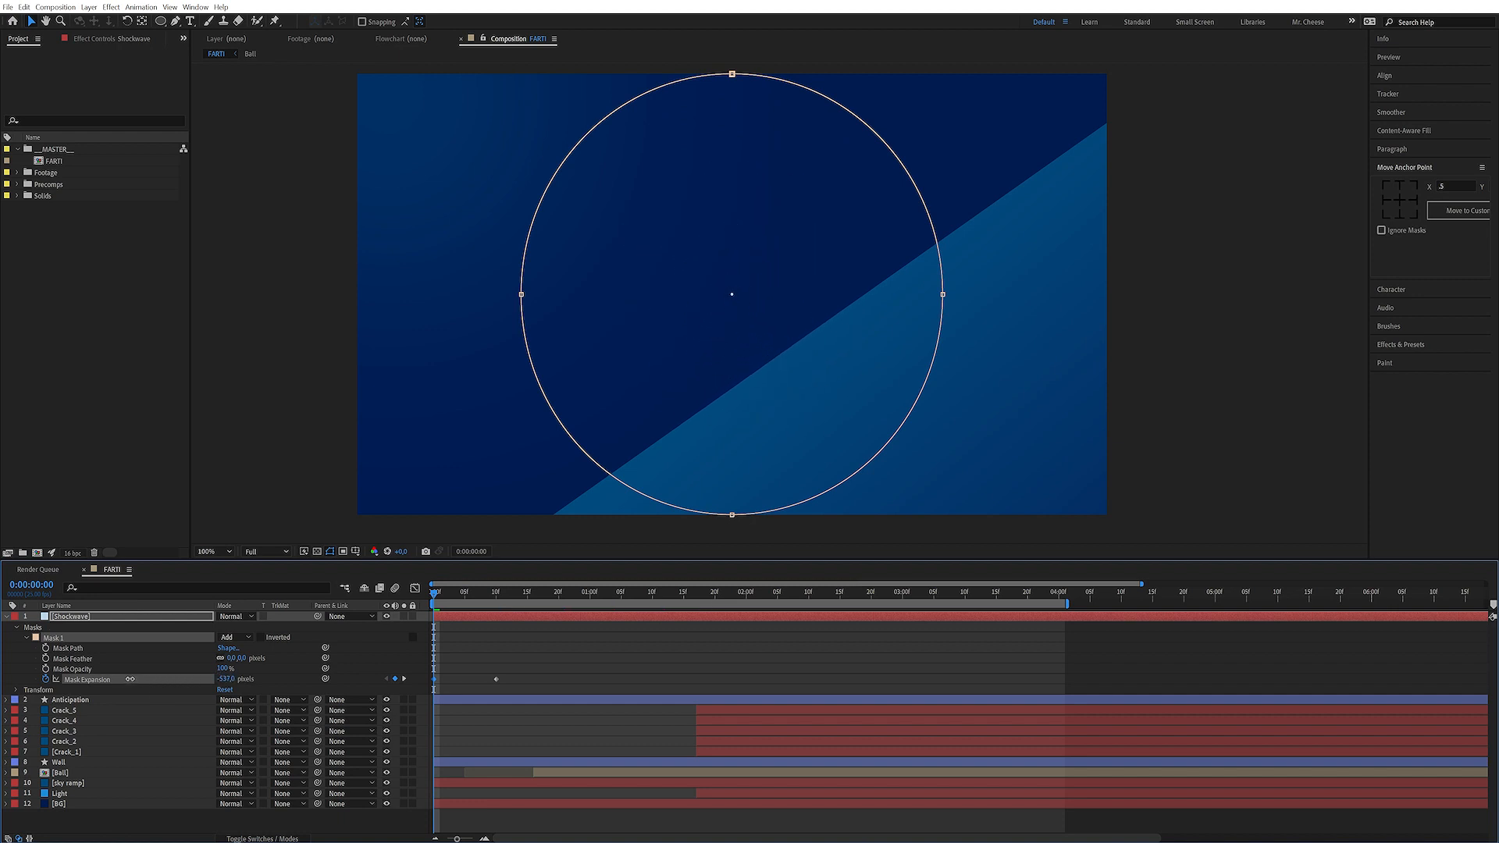
Apply keyframe velocity easing to the second mask expansion keyframe
left_click(388, 650)
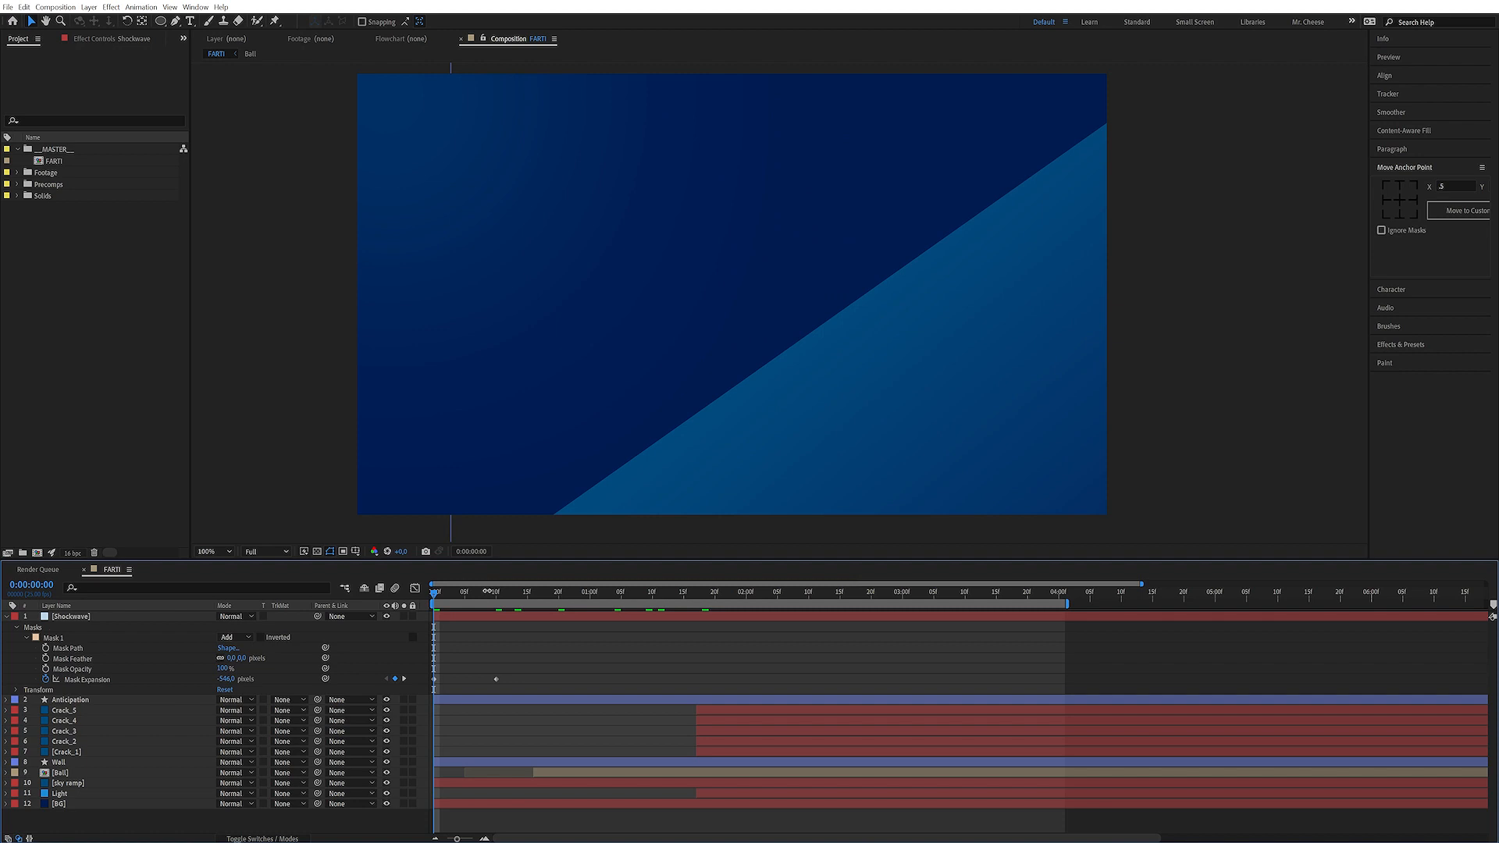
left_click_drag(435, 597, 471, 594)
left_click(498, 681)
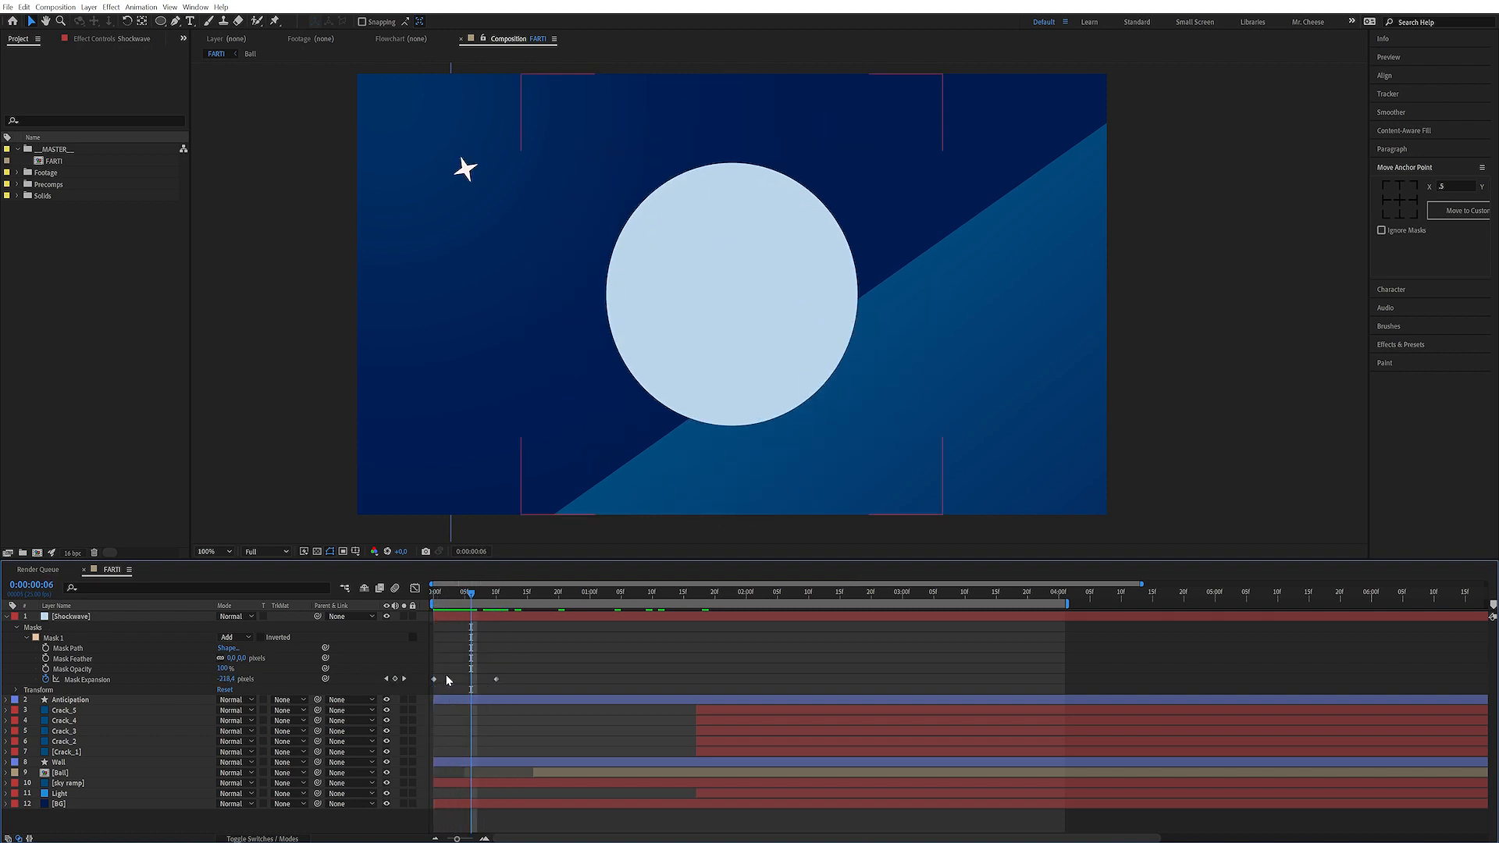
left_click(497, 679)
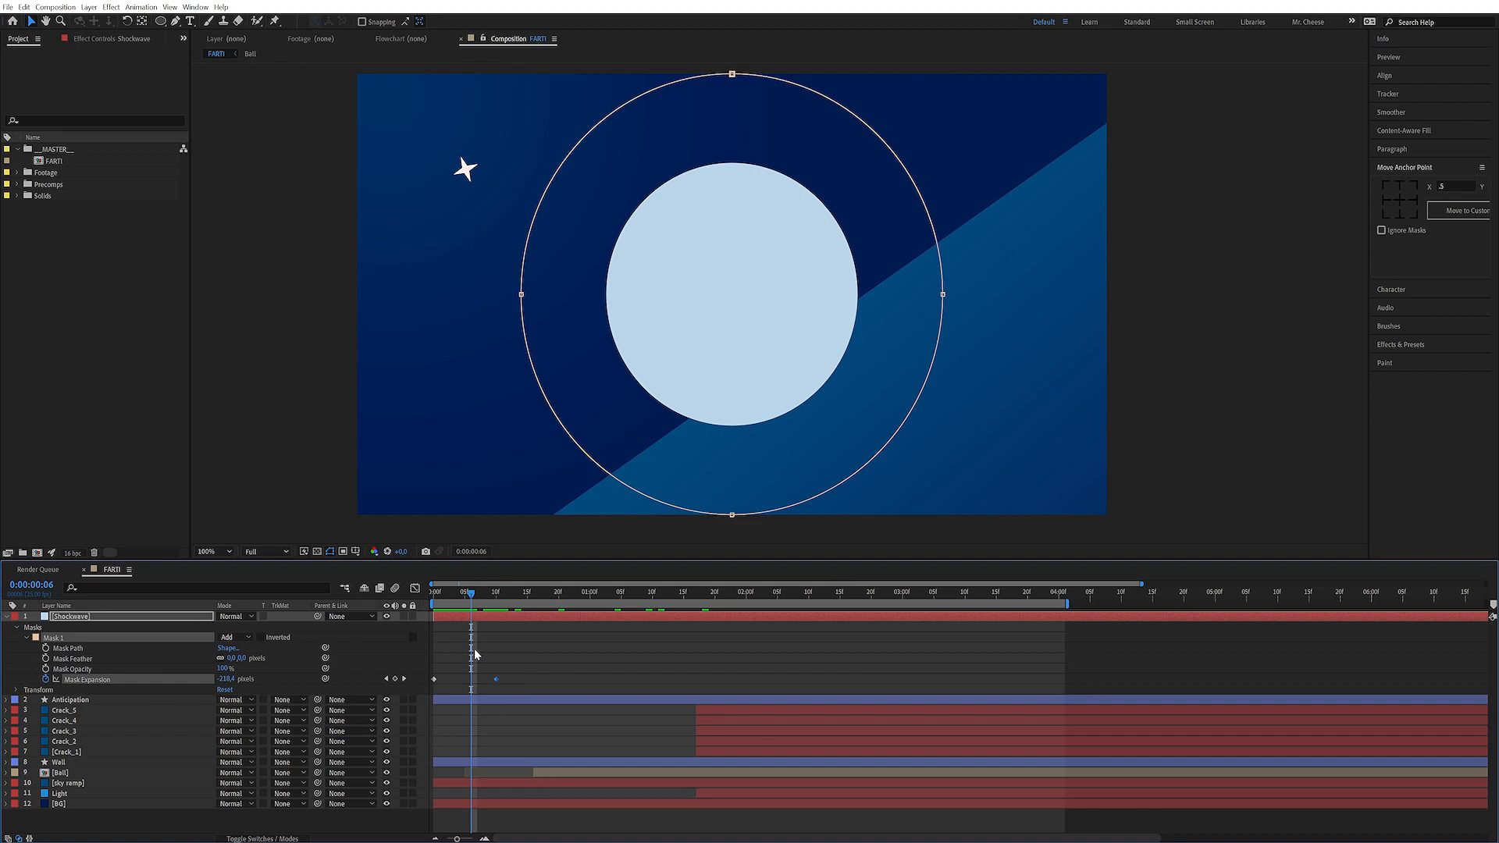
key("ctrl+shift+k")
left_click(693, 409)
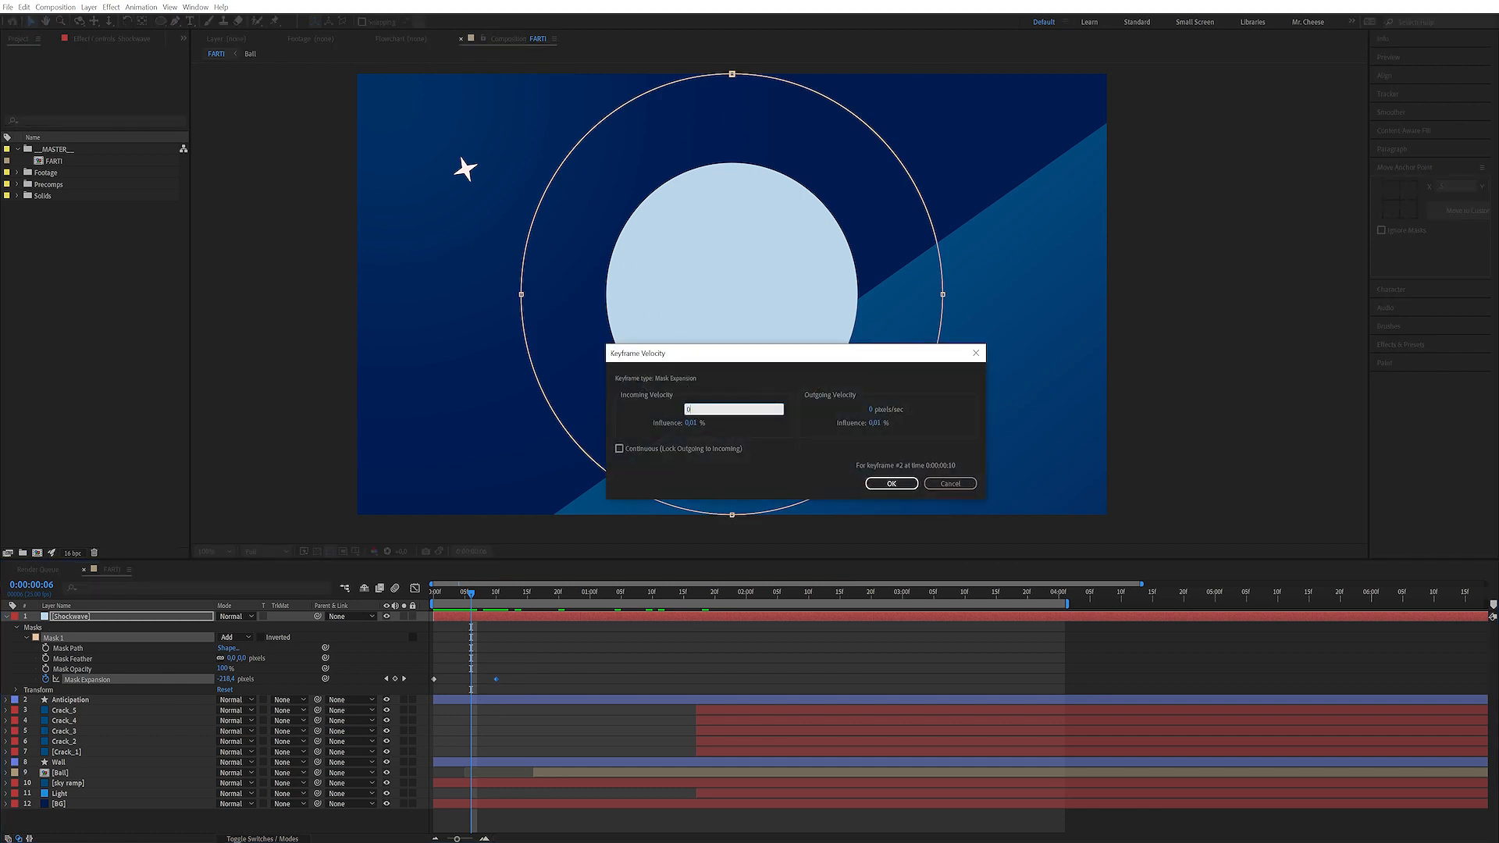
key("Return")
Apply keyframe velocity easing to the first mask expansion keyframe and preview the shockwave
left_click(437, 684)
left_click(435, 679)
key("ctrl+shift+k")
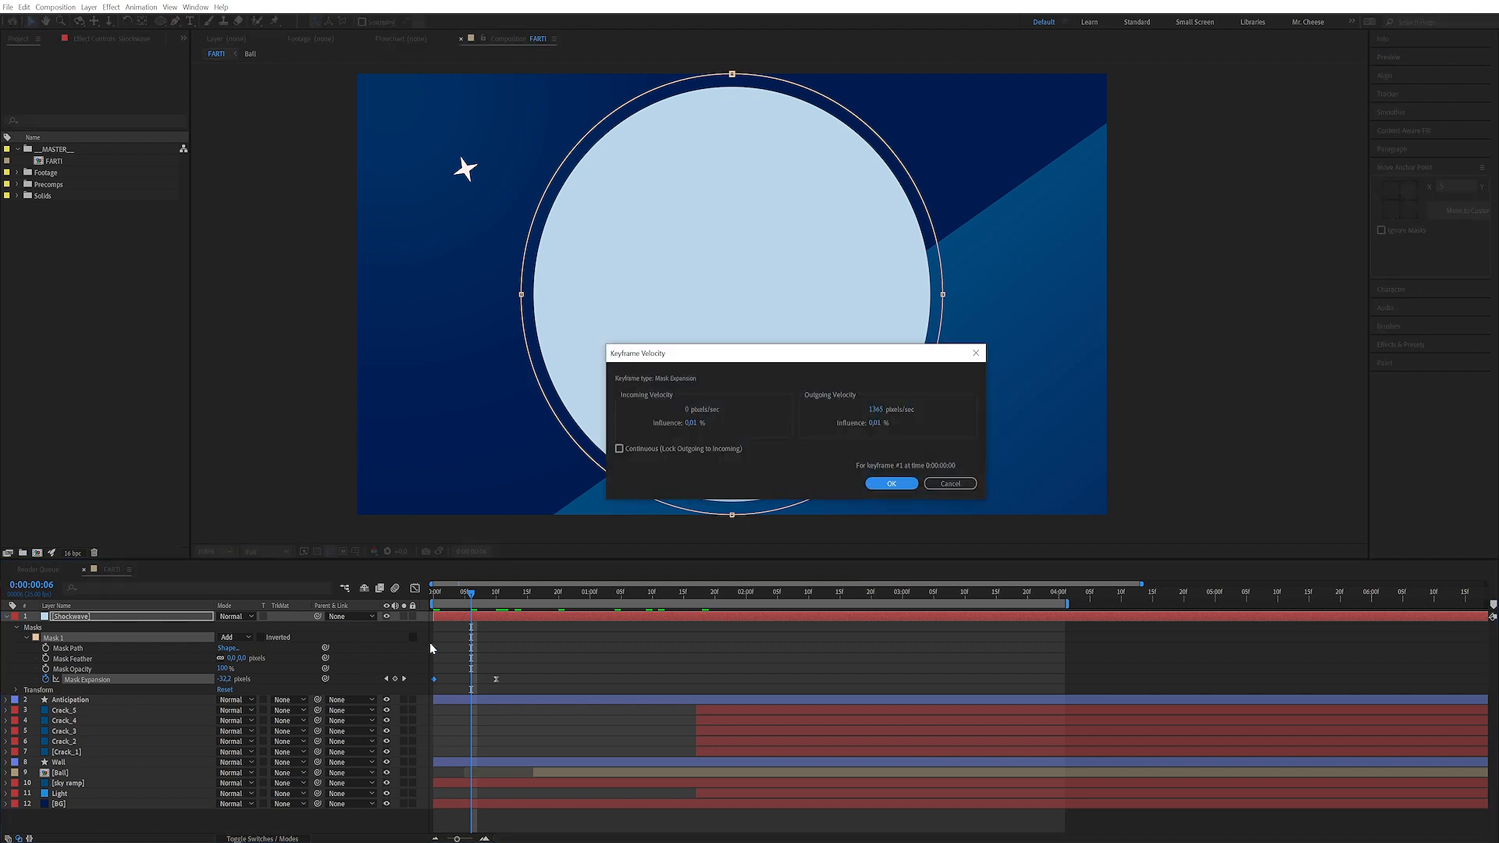
key("Return")
key("space")
key("space")
Duplicate the shockwave mask and set the copy's mode to Subtract
left_click(429, 643)
left_click(62, 638)
key("ctrl+d")
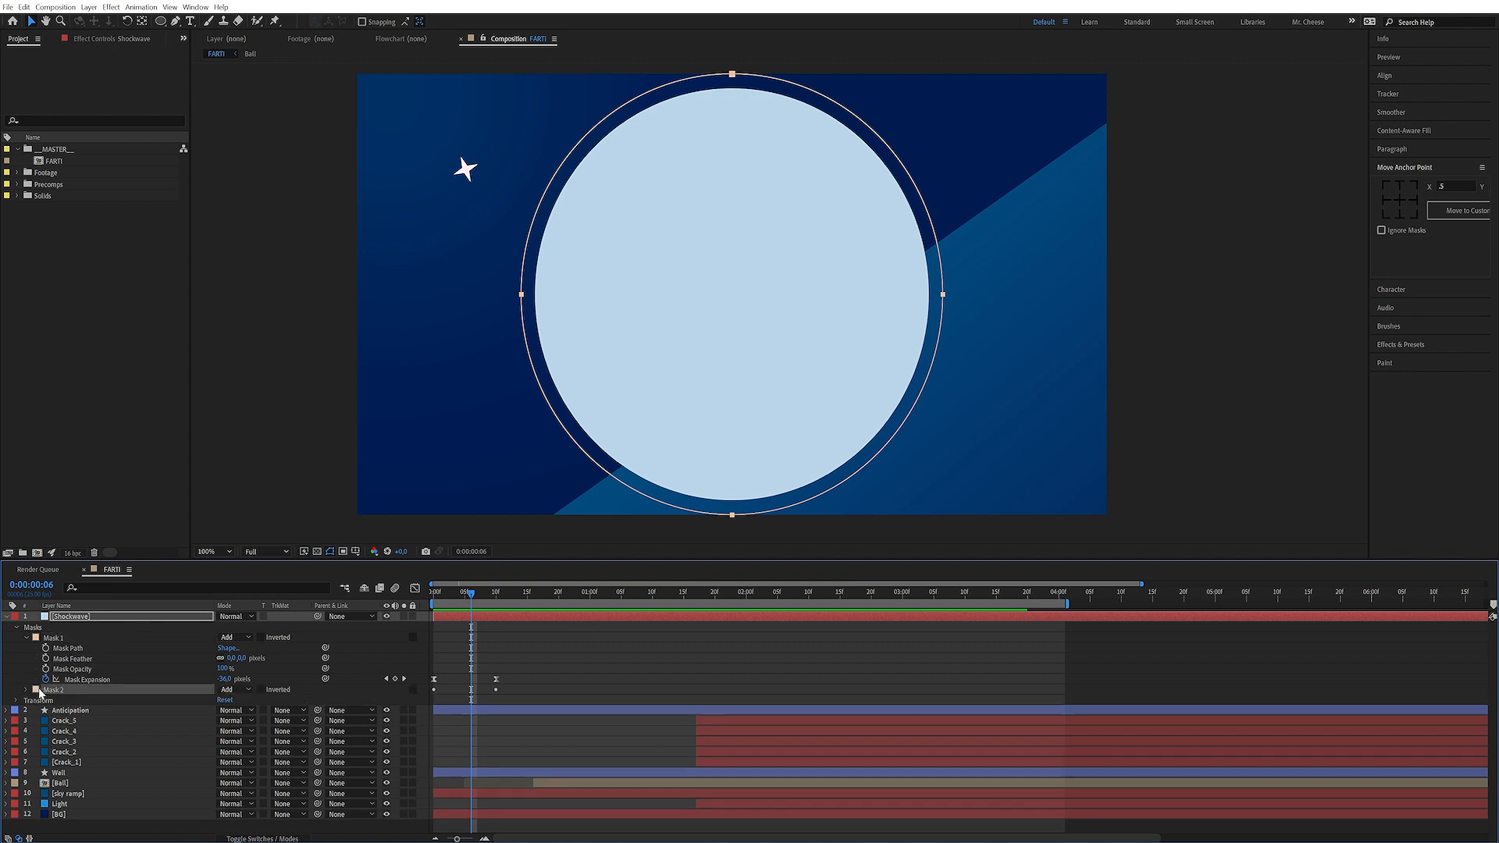
left_click(27, 689)
left_click(233, 690)
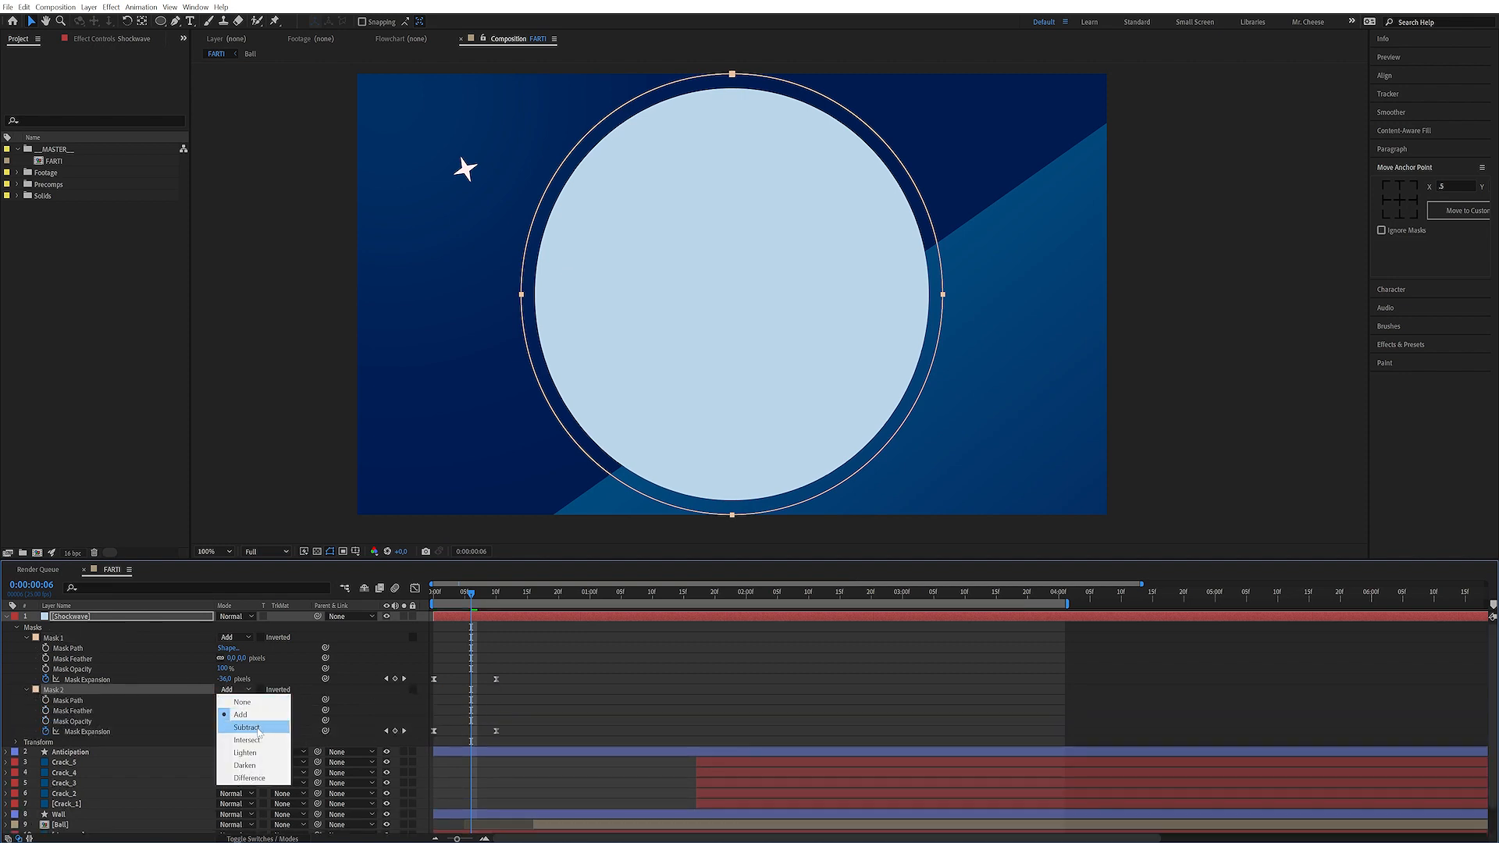
left_click(258, 728)
Offset the Subtract mask's keyframes a few frames later and trim the layer's end at frame 12
left_click_drag(513, 719, 447, 731)
left_click_drag(433, 594, 509, 593)
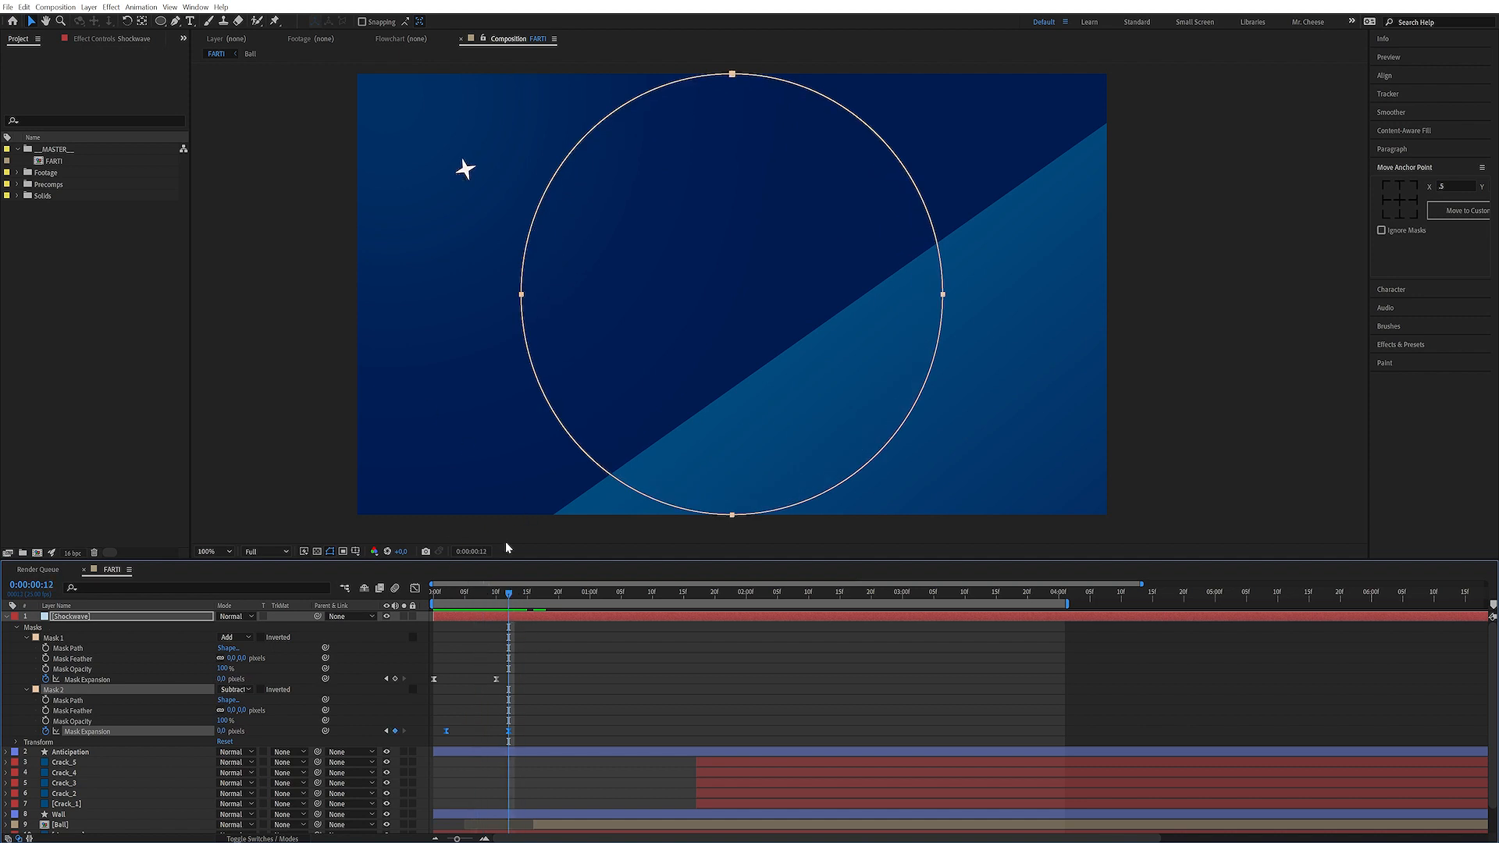
key("alt+bracketright")
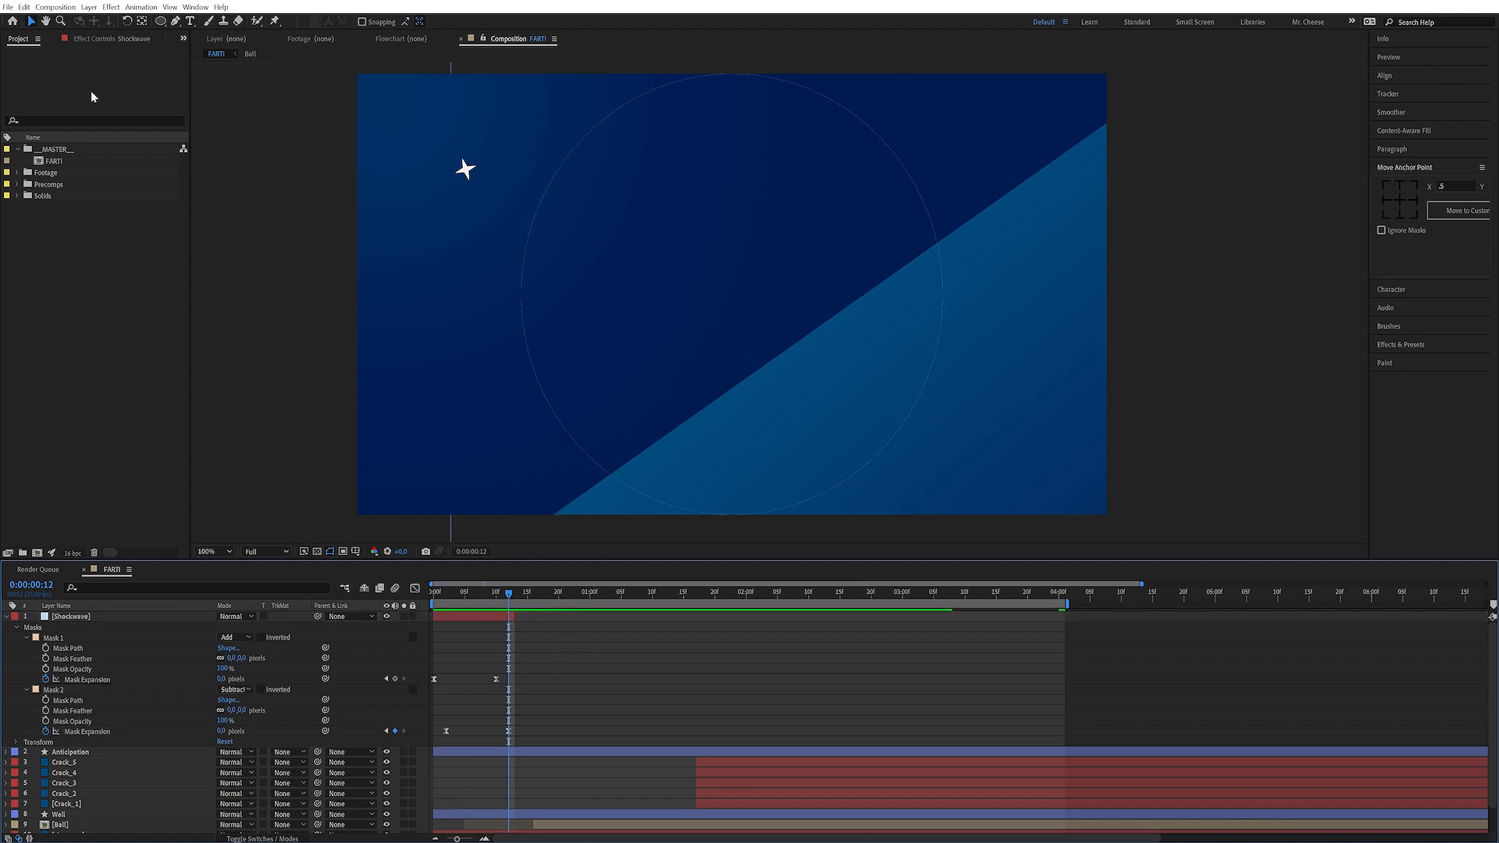
Search the keyboard shortcuts editor for trim commands, then close it without changes
left_click(24, 7)
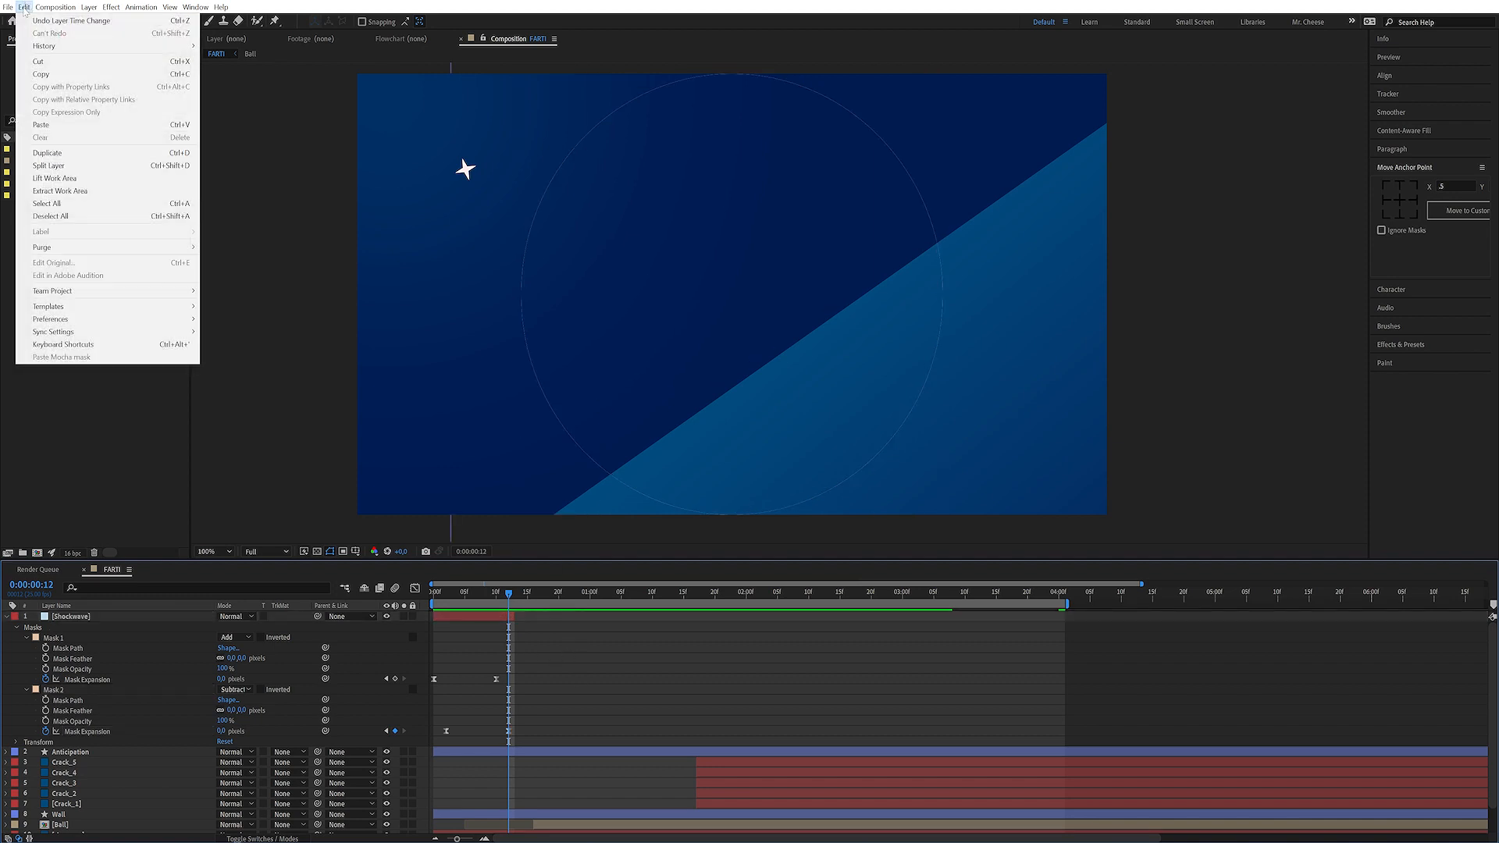
left_click(115, 345)
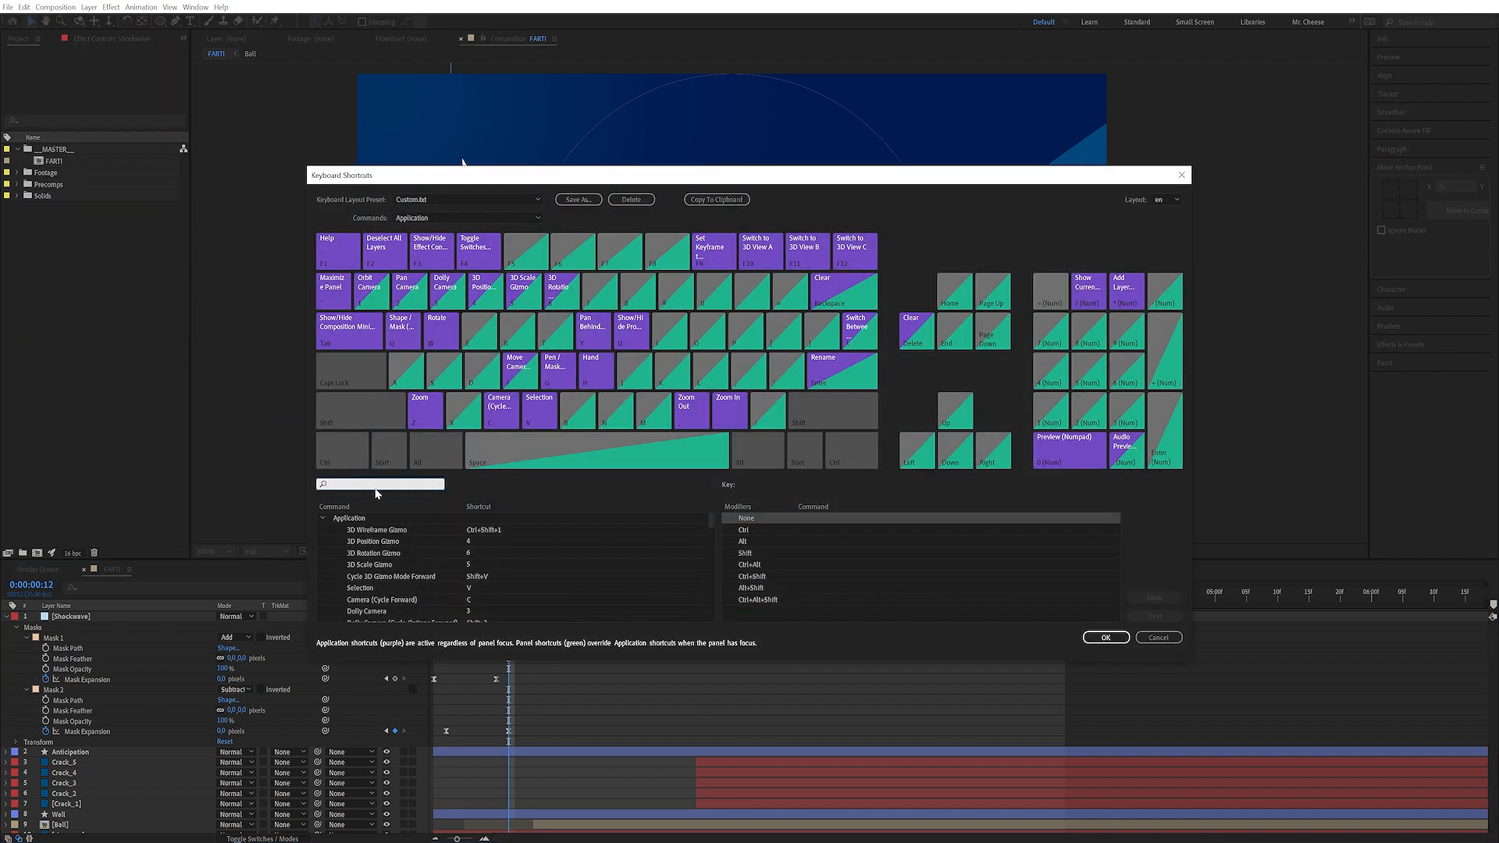
type("trim")
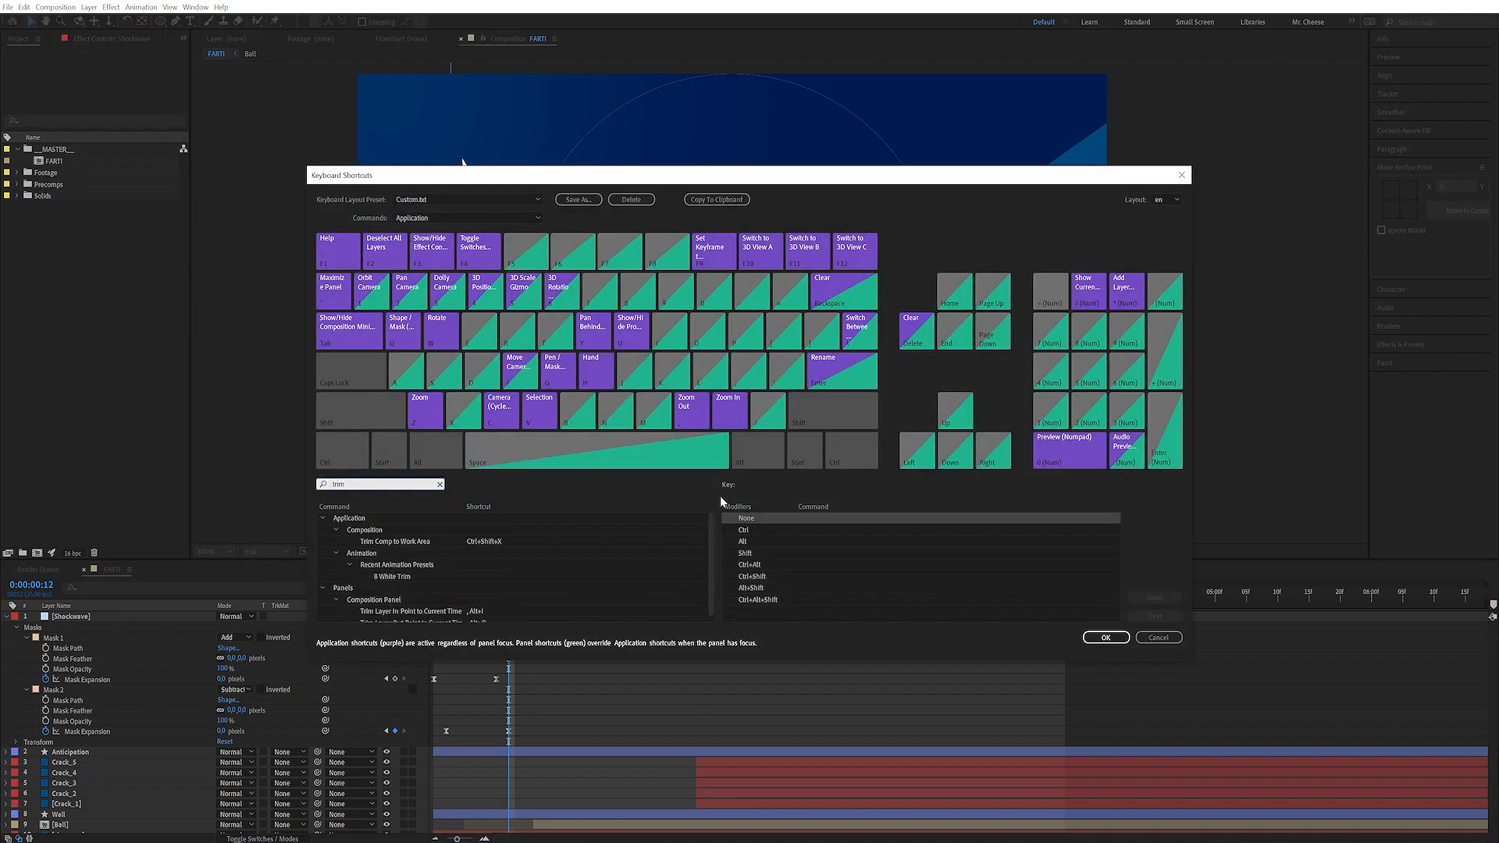
left_click_drag(711, 532, 711, 582)
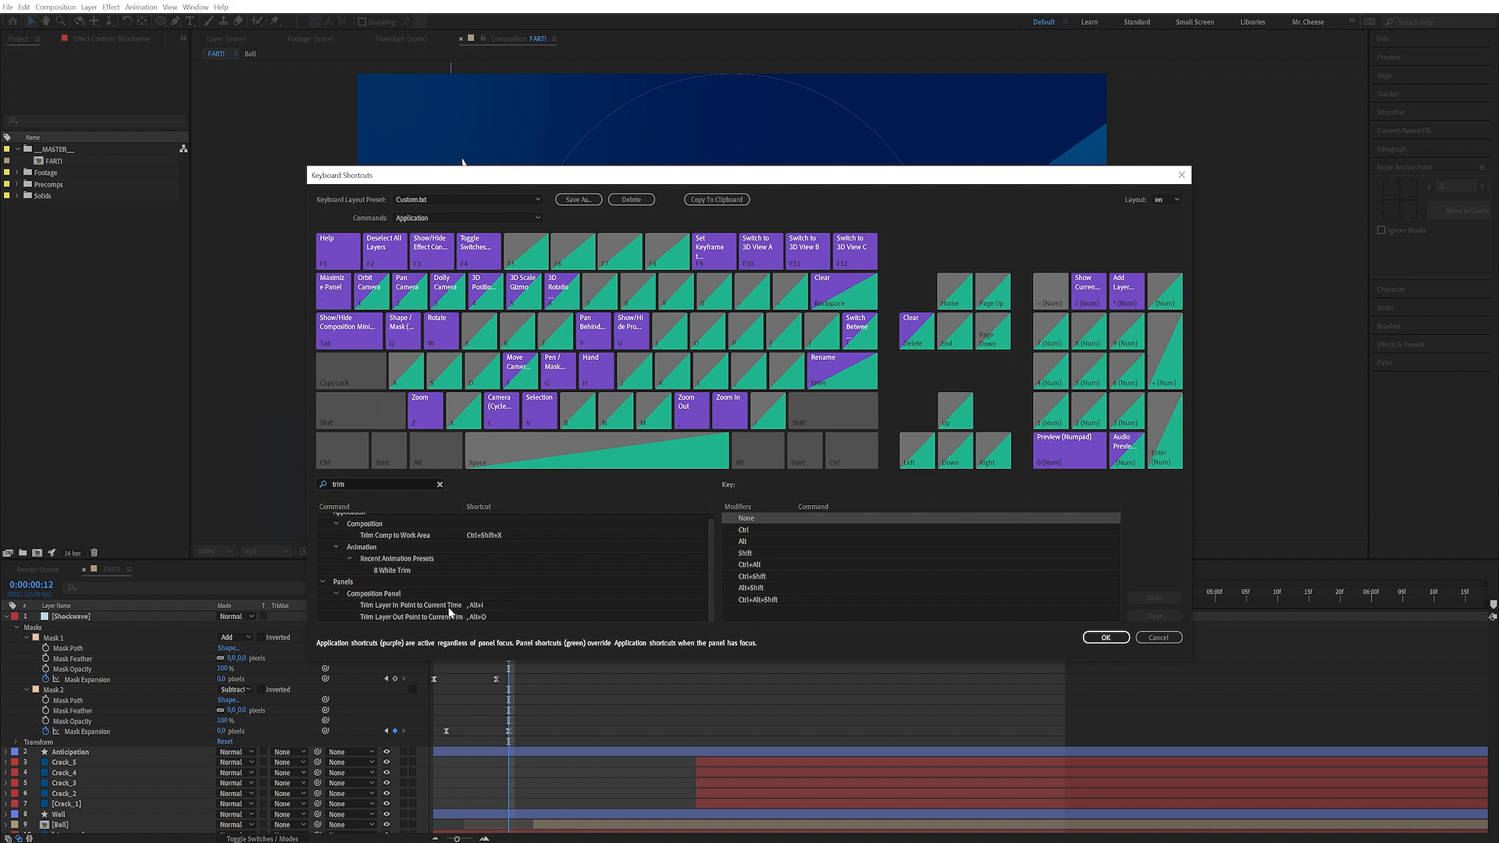
left_click(1175, 637)
Feather the Subtract mask to about 760 pixels to soften the ring's inner edge
left_click_drag(506, 599, 477, 611)
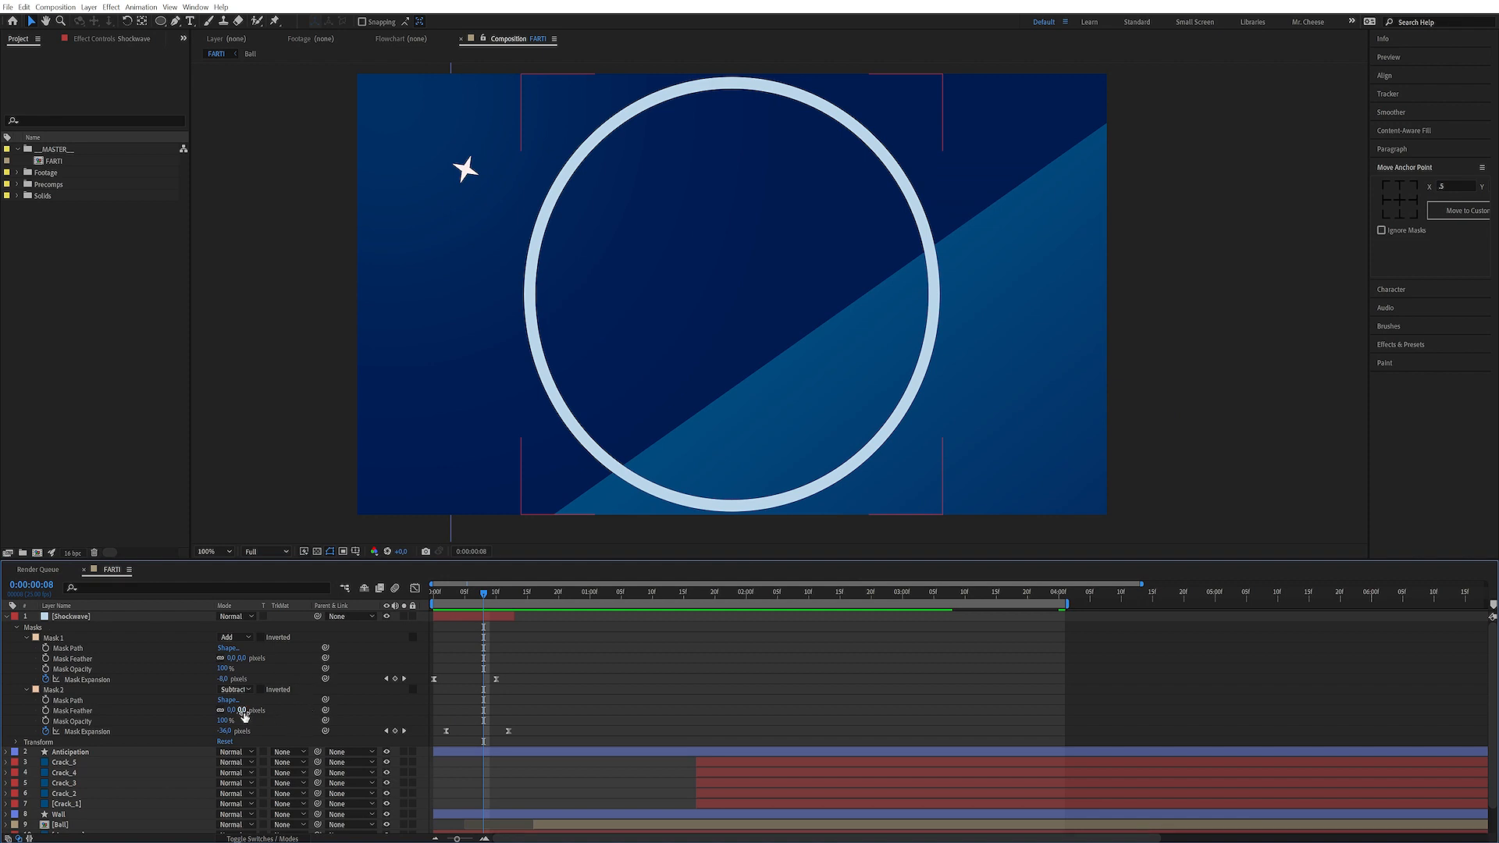
left_click_drag(238, 710, 292, 710)
mouse_move(485, 597)
left_mouse_down()
mouse_move(449, 592)
mouse_move(540, 589)
mouse_move(468, 593)
left_mouse_up()
Move the Shockwave layer down in the stack to sit just below the Wall layer
left_click_drag(611, 641, 590, 614)
left_click_drag(143, 712, 164, 738)
left_click_drag(117, 621, 173, 795)
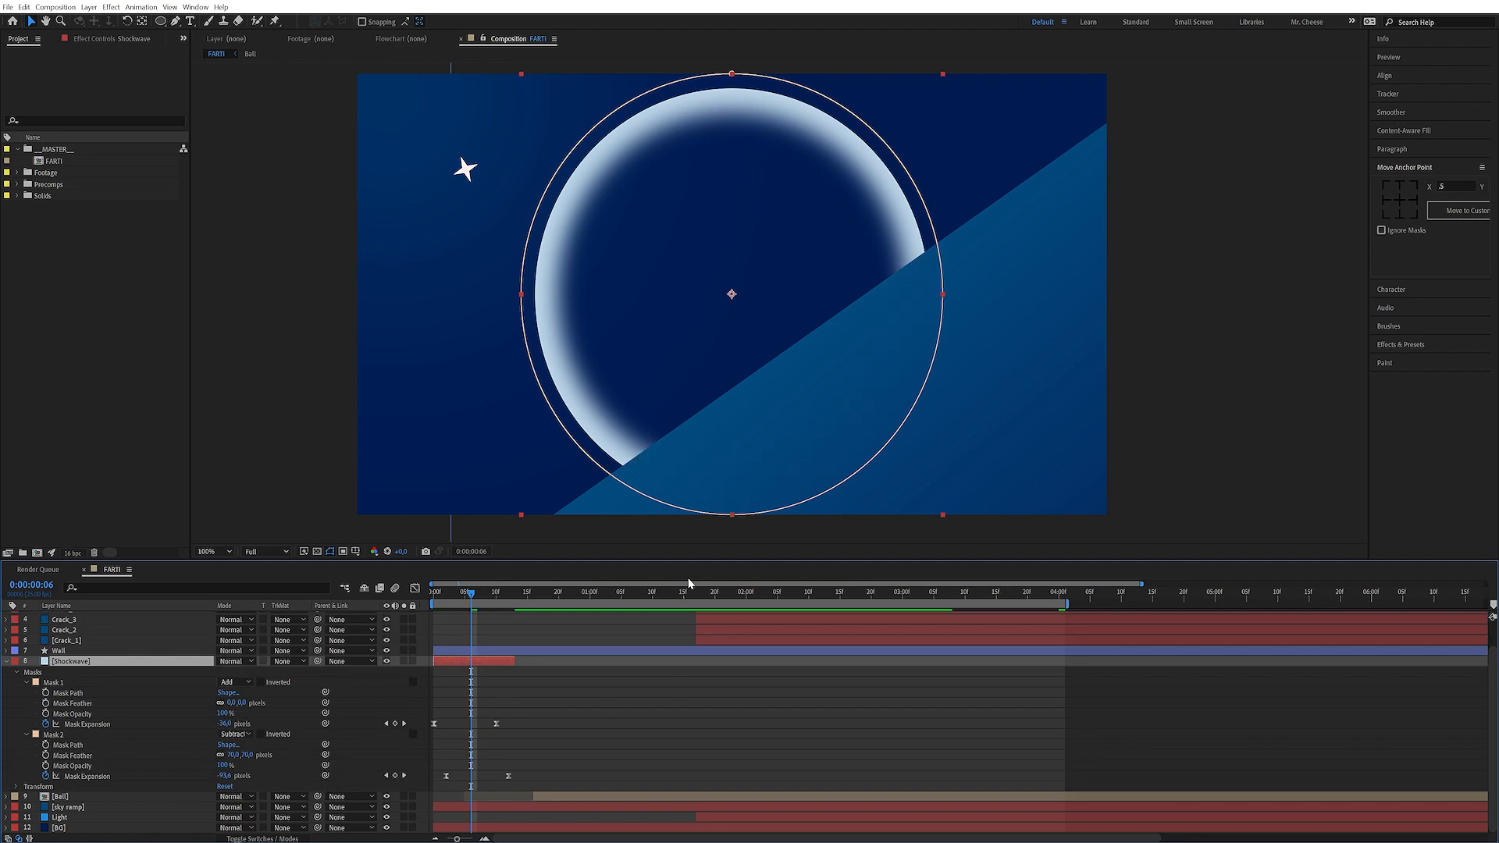
Slide the Shockwave layer in time so it starts at the crash frame, 0:00:01:17
left_click_drag(617, 597, 696, 594)
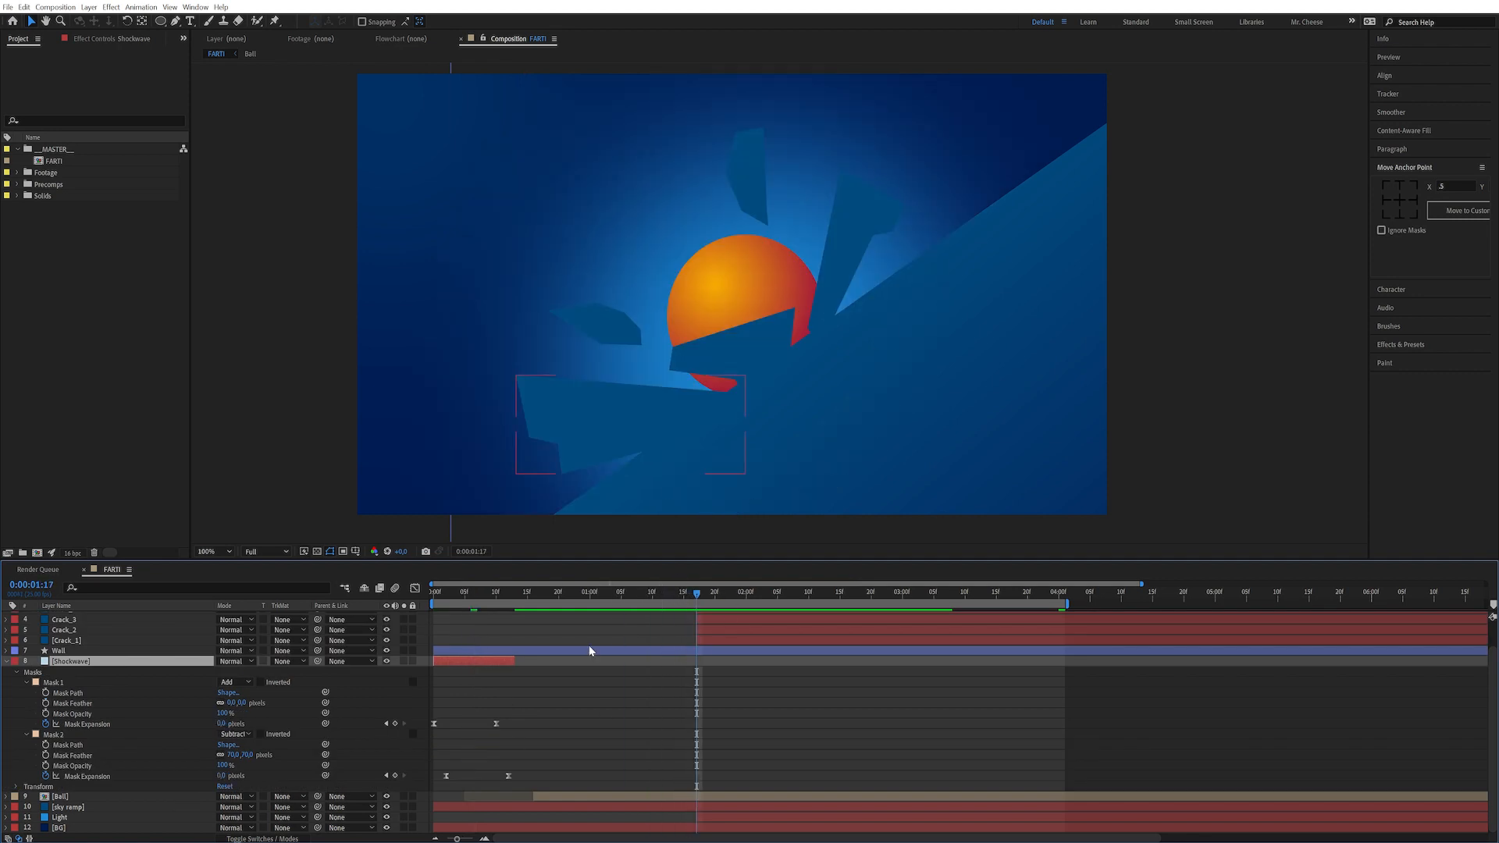
left_click_drag(486, 661, 751, 665)
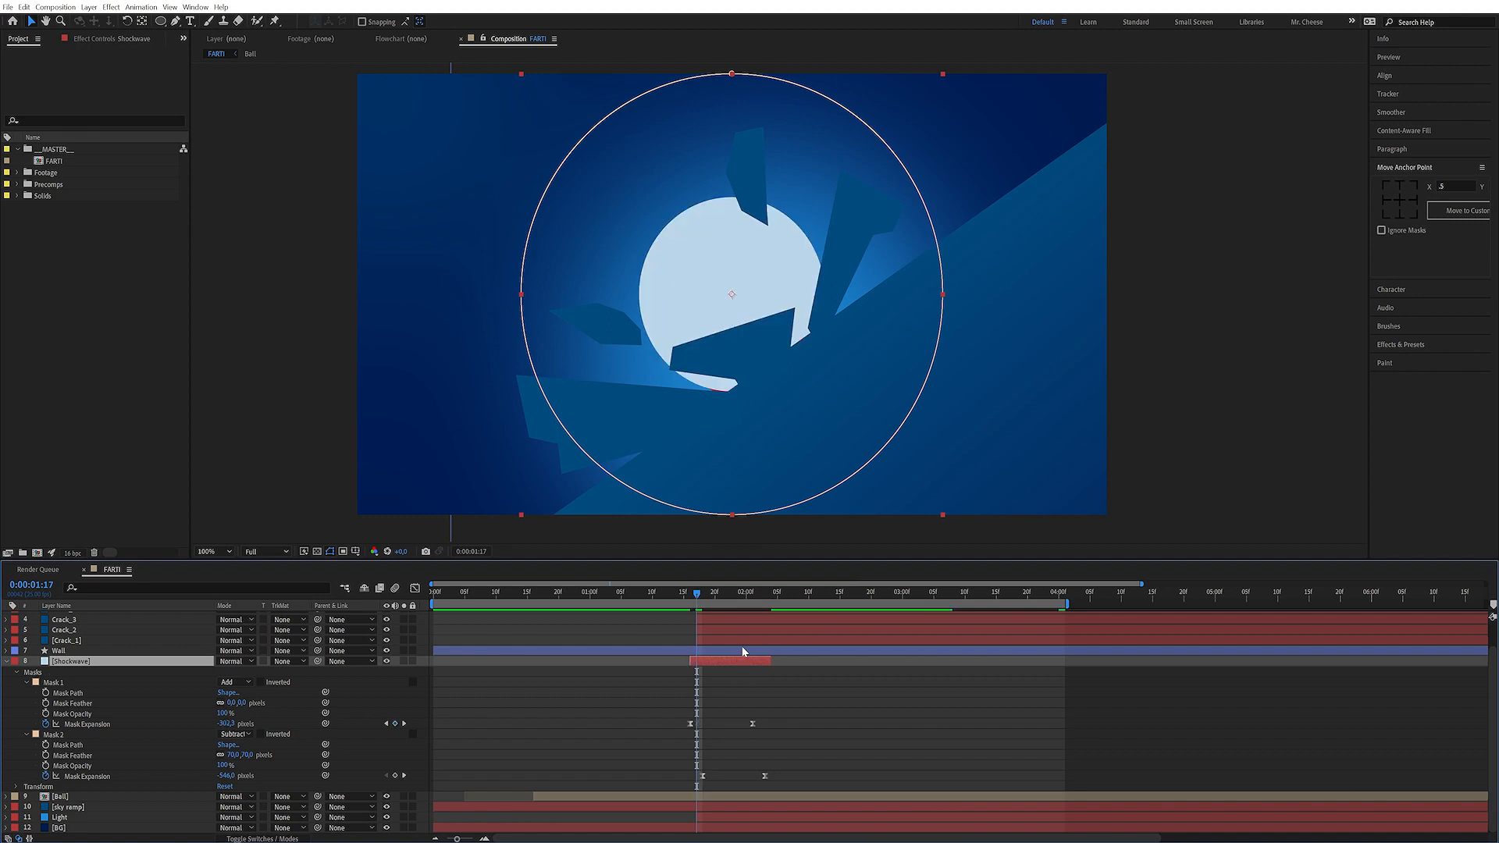
Reposition the shockwave ring so it centres on the ball's impact point
left_click_drag(749, 296, 763, 324)
left_click_drag(103, 663, 107, 804)
left_click_drag(703, 599, 740, 609)
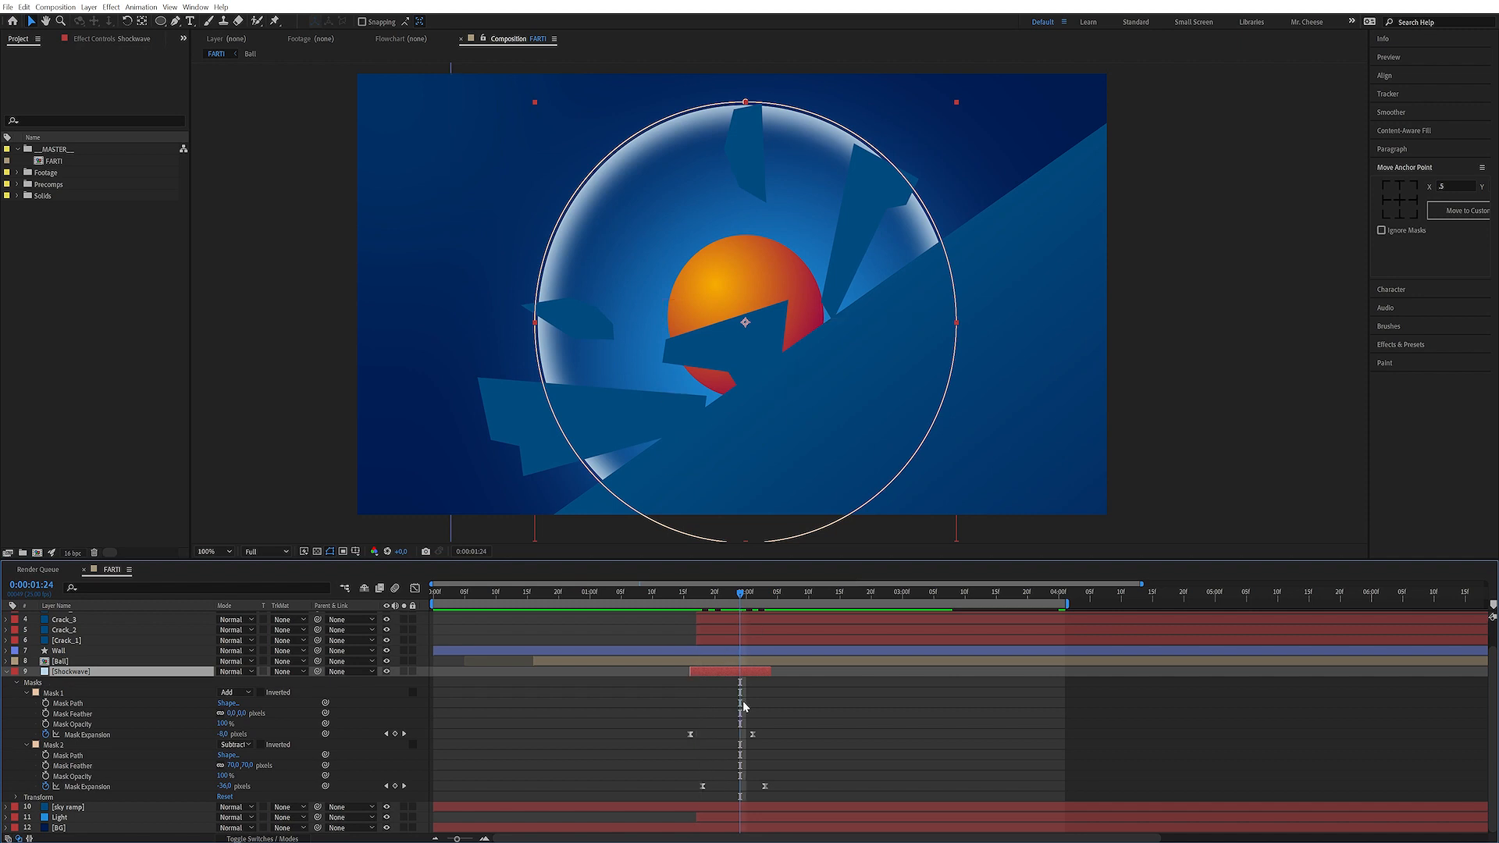
Scale the Shockwave layer up to 180% and preview the expanding ring
key("s")
left_click_drag(252, 712, 289, 760)
left_click(326, 756)
key("space")
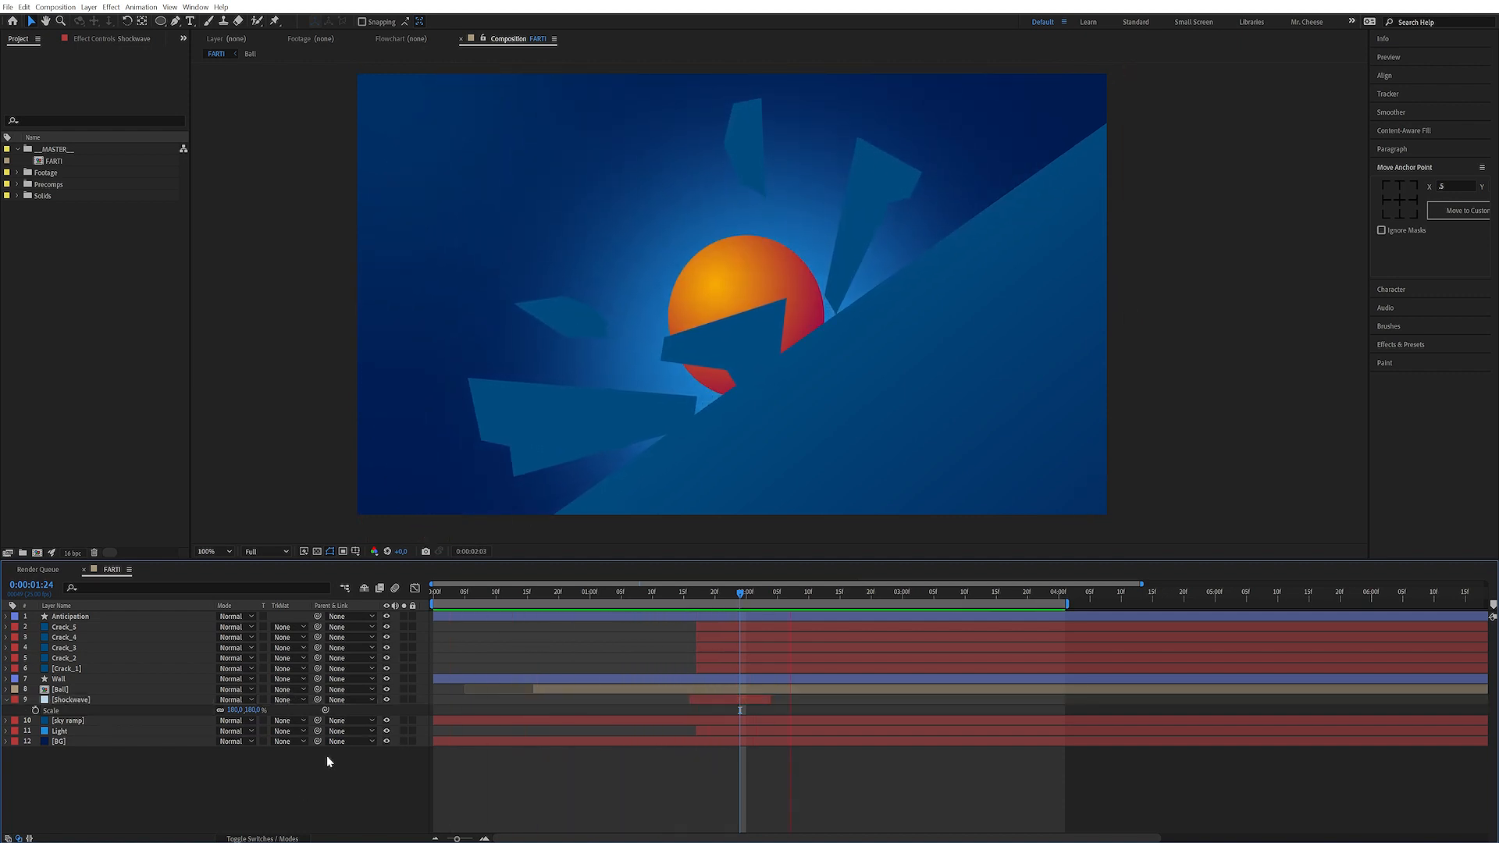
Trim the Shockwave layer's end so it stops shortly after the ring finishes expanding, then preview
key("space")
key("space")
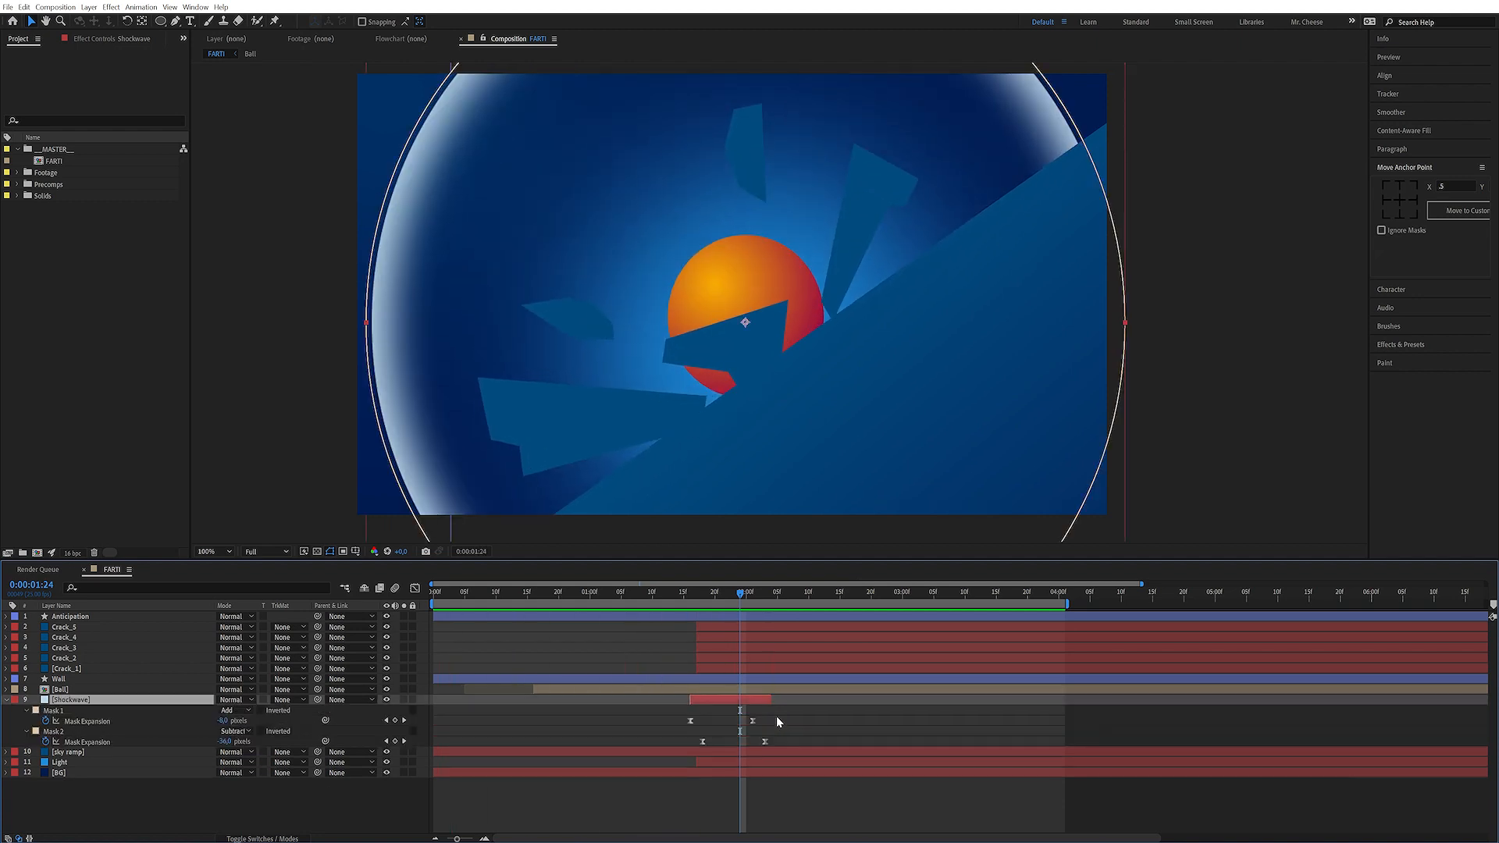
mouse_move(777, 717)
left_mouse_down()
mouse_move(750, 744)
mouse_move(735, 722)
mouse_move(764, 701)
mouse_move(751, 703)
left_mouse_up()
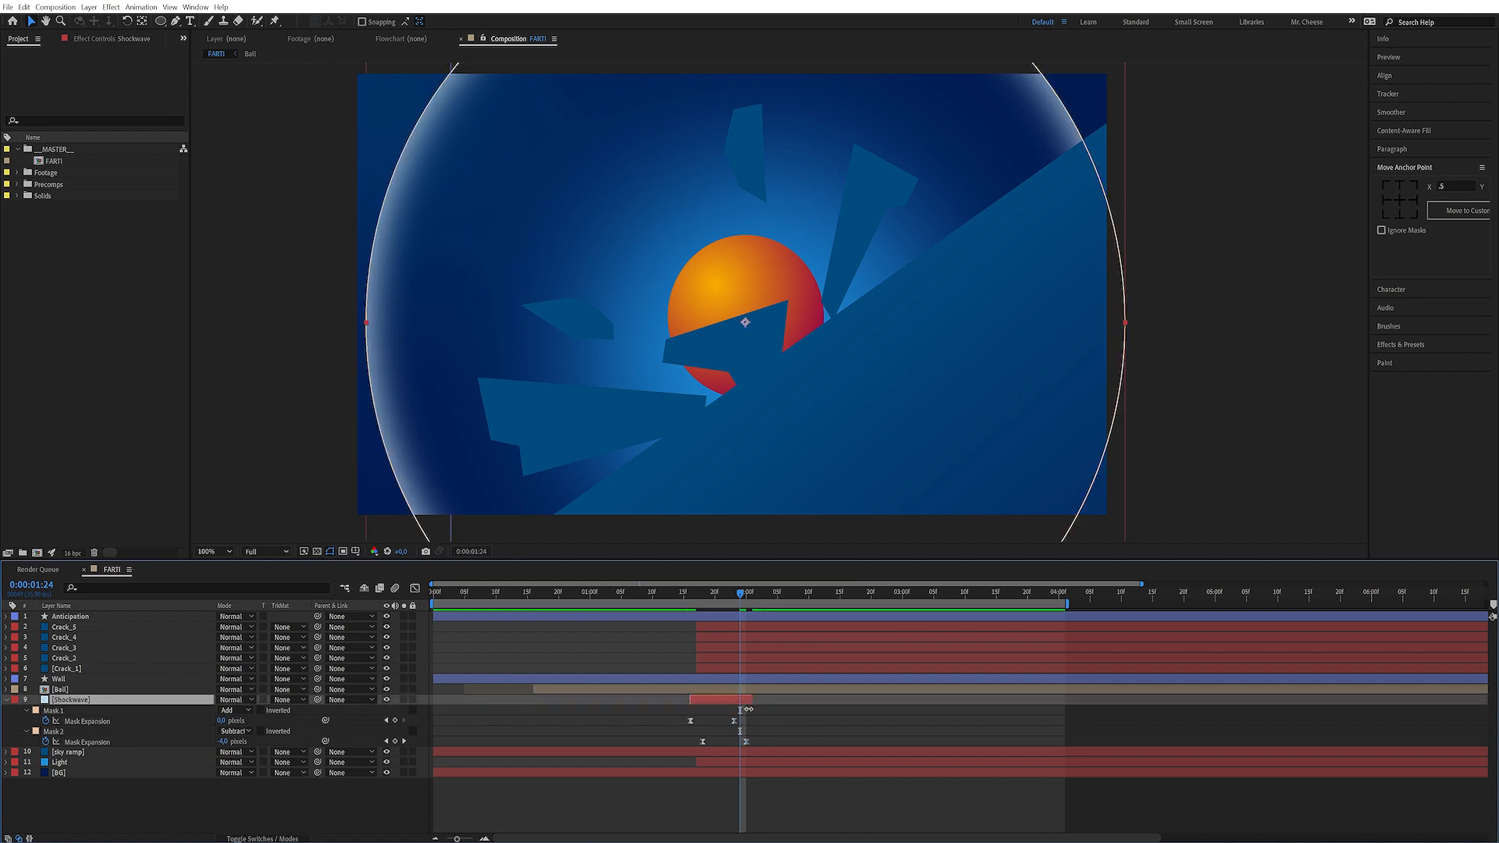
key("space")
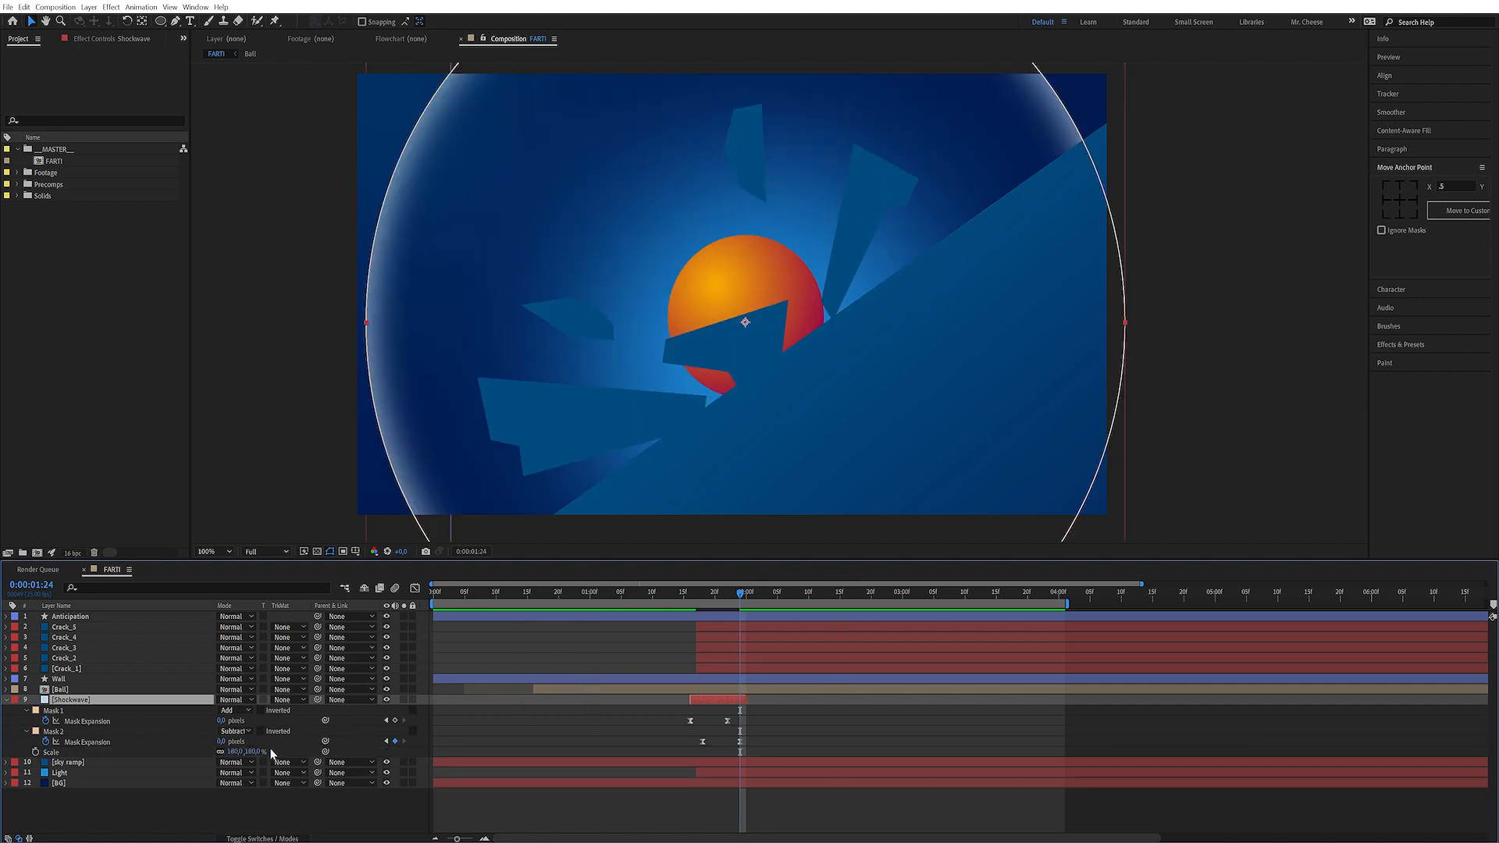
Increase the Shockwave layer's scale further and preview the result
left_click_drag(247, 752, 287, 751)
left_click(378, 822)
key("space")
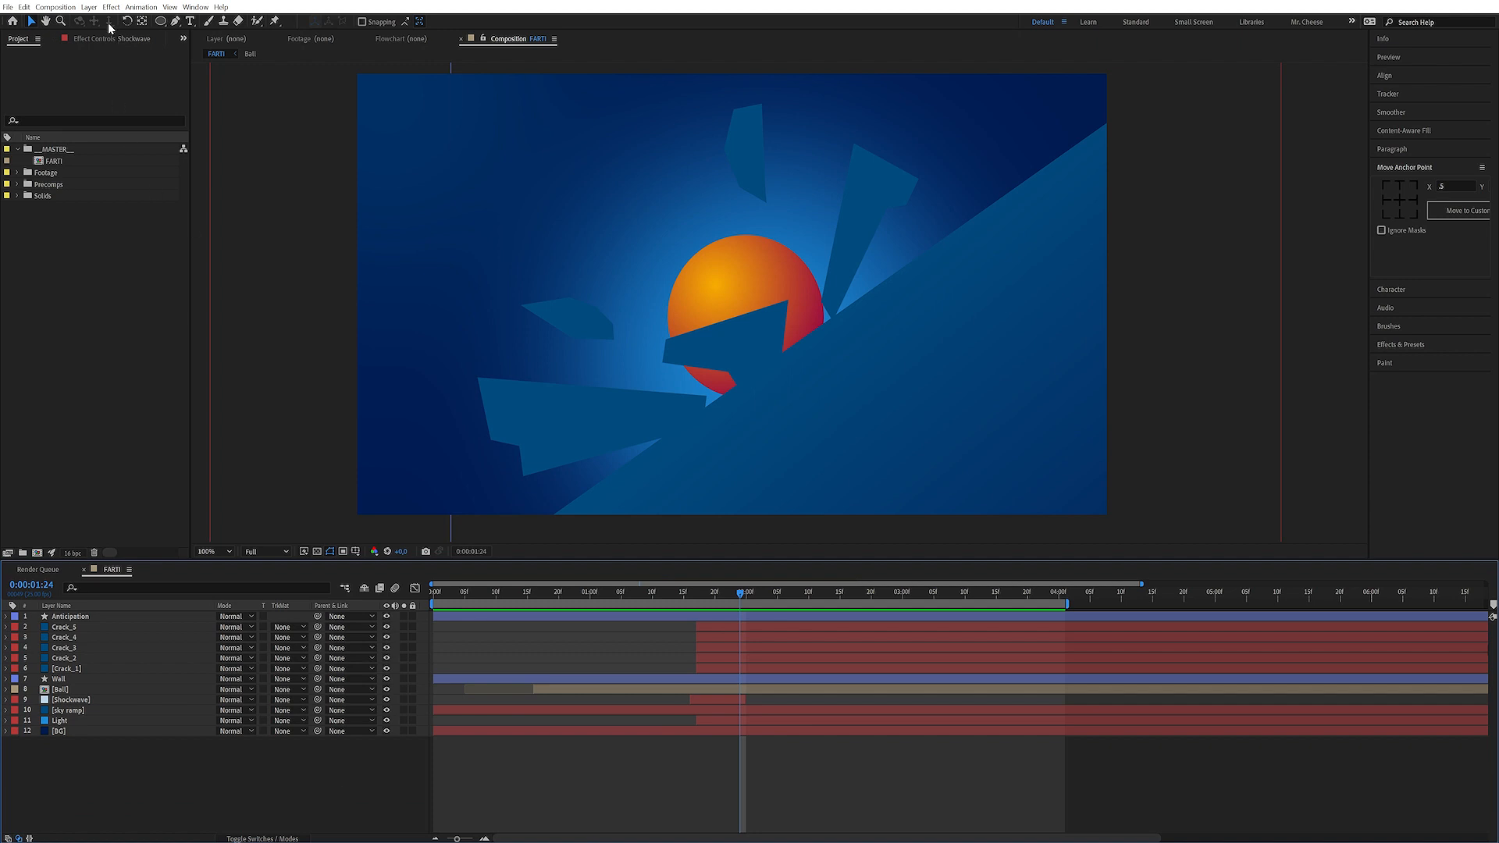
Create a new null object and name it CAMERA SHAKE
left_click(89, 7)
mouse_move(125, 21)
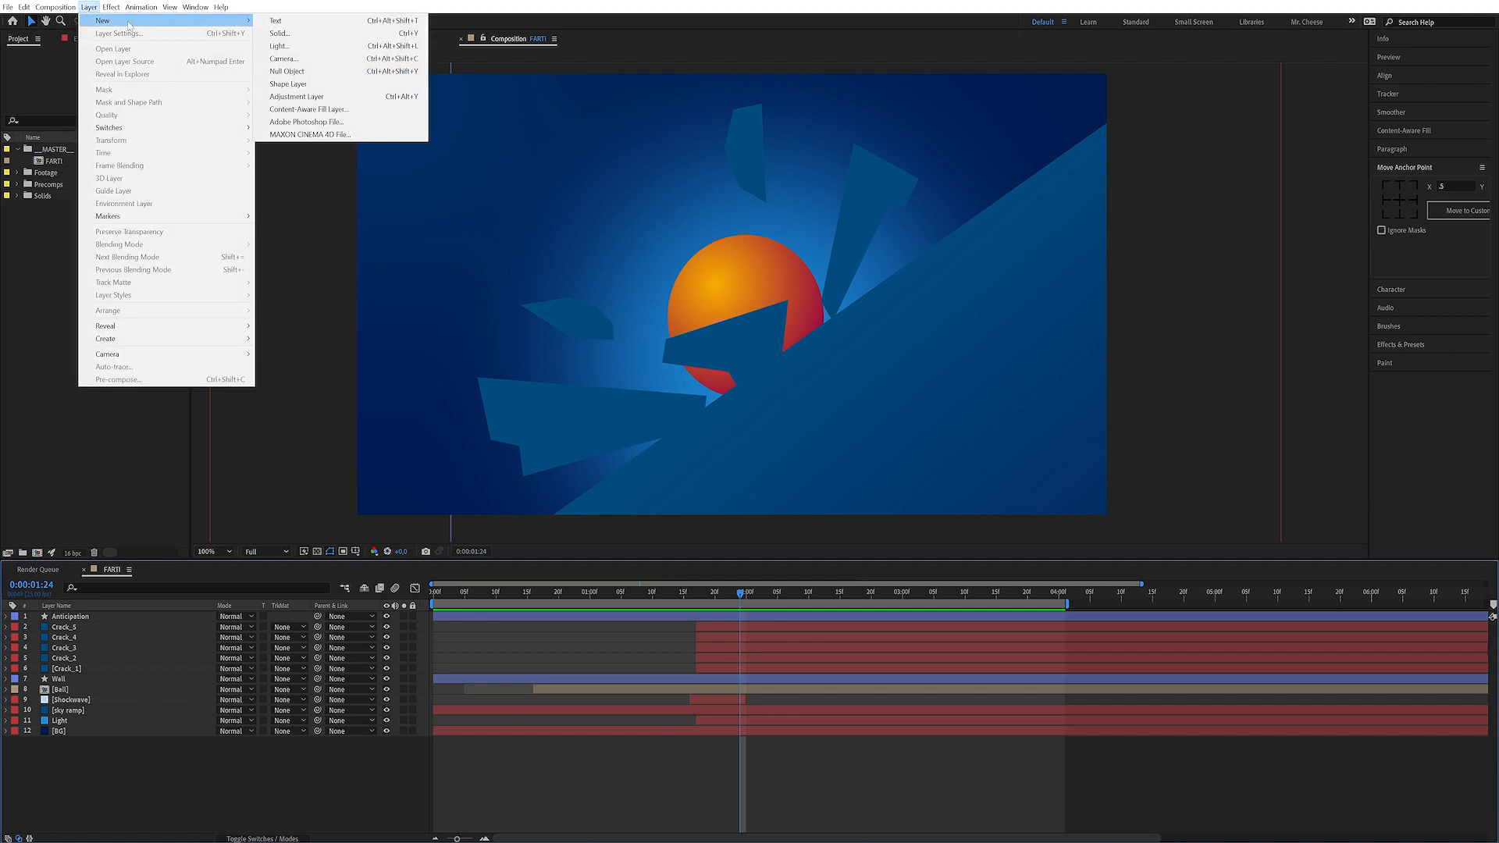
left_click(317, 72)
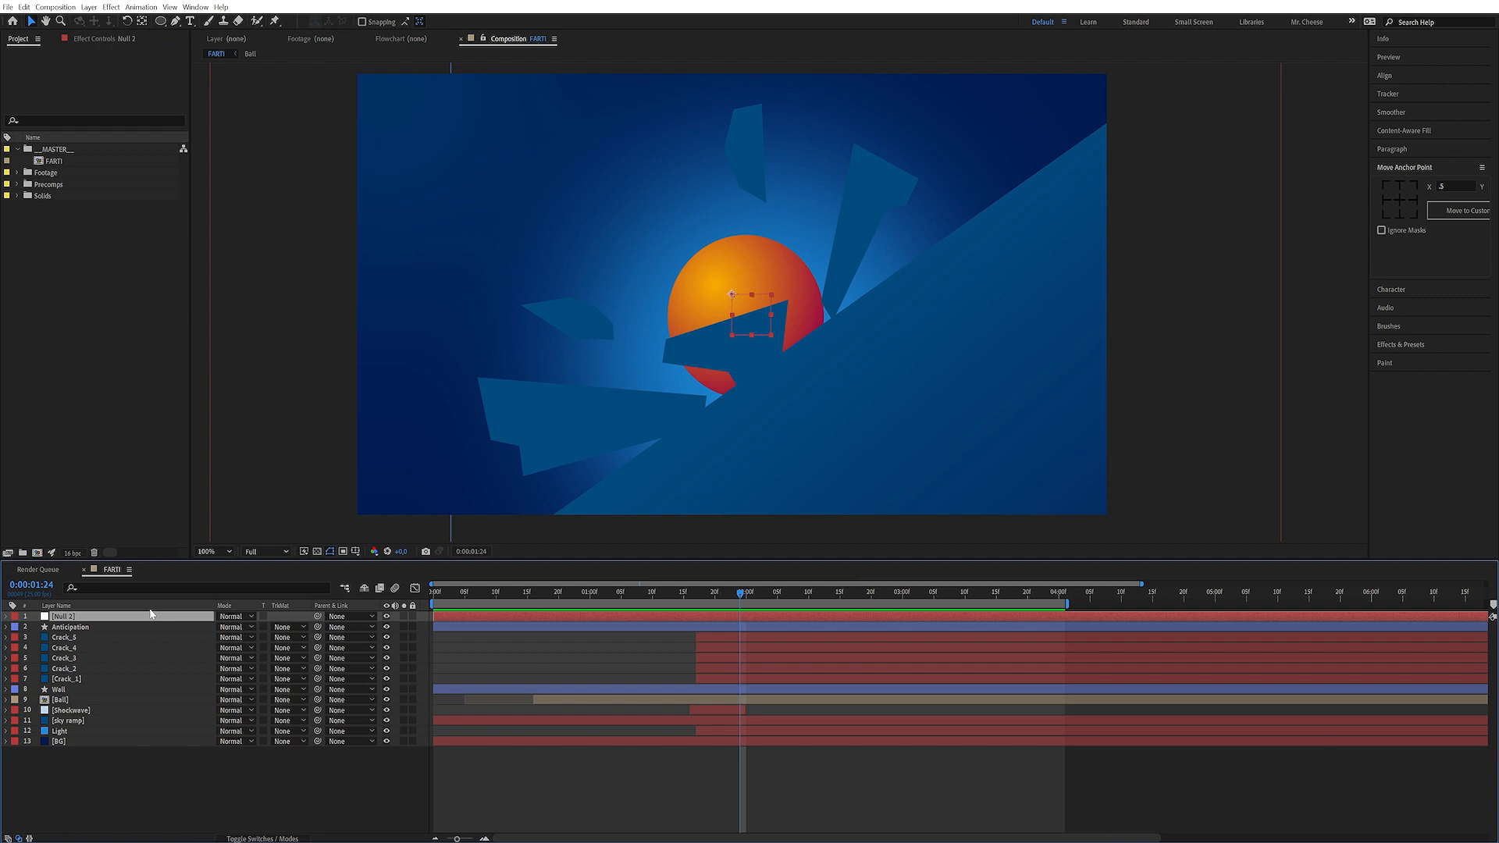
key("Return")
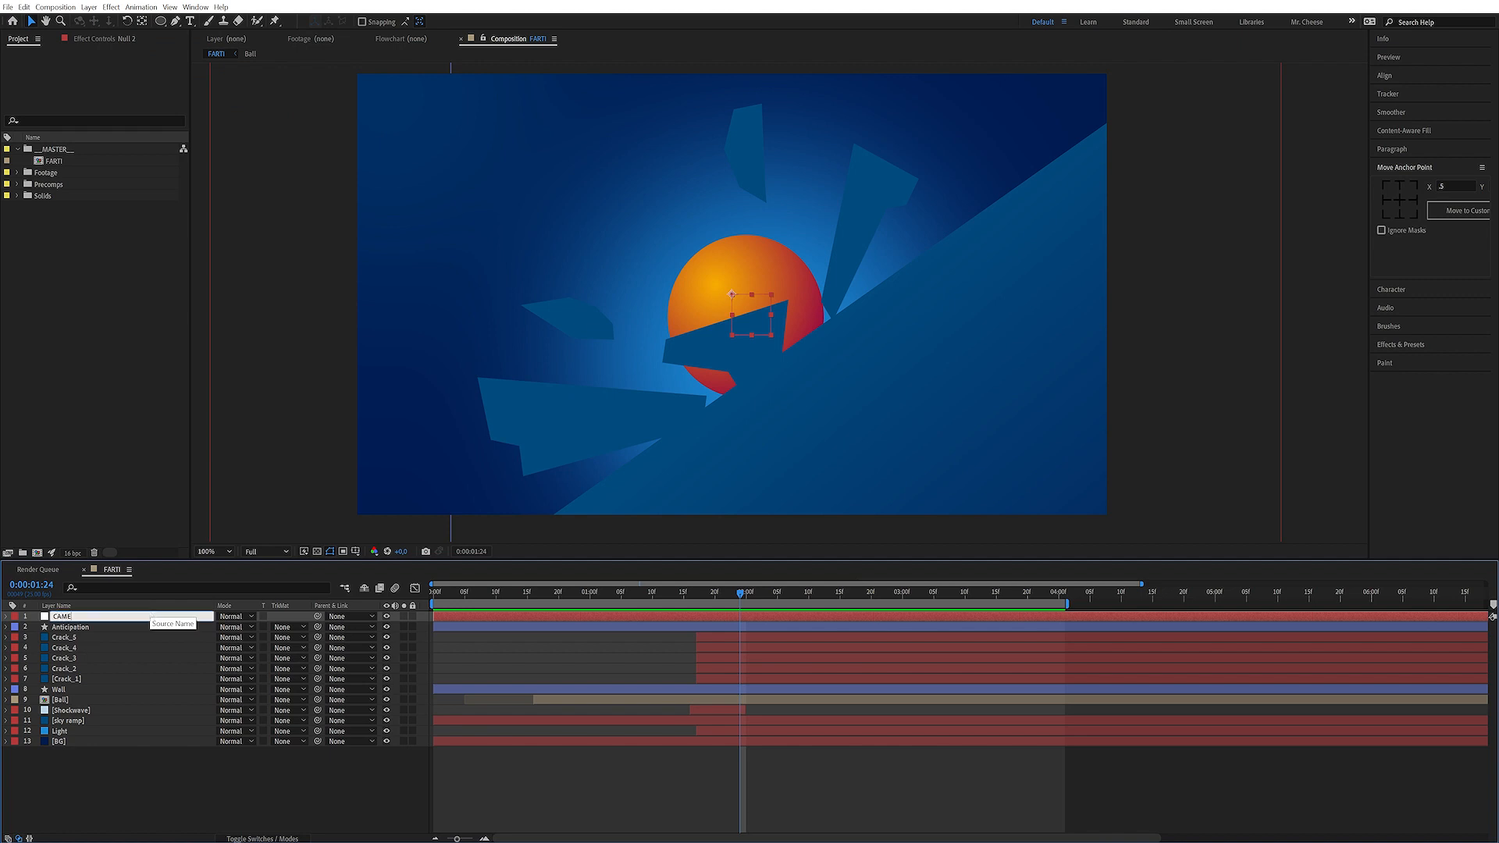
key("Return")
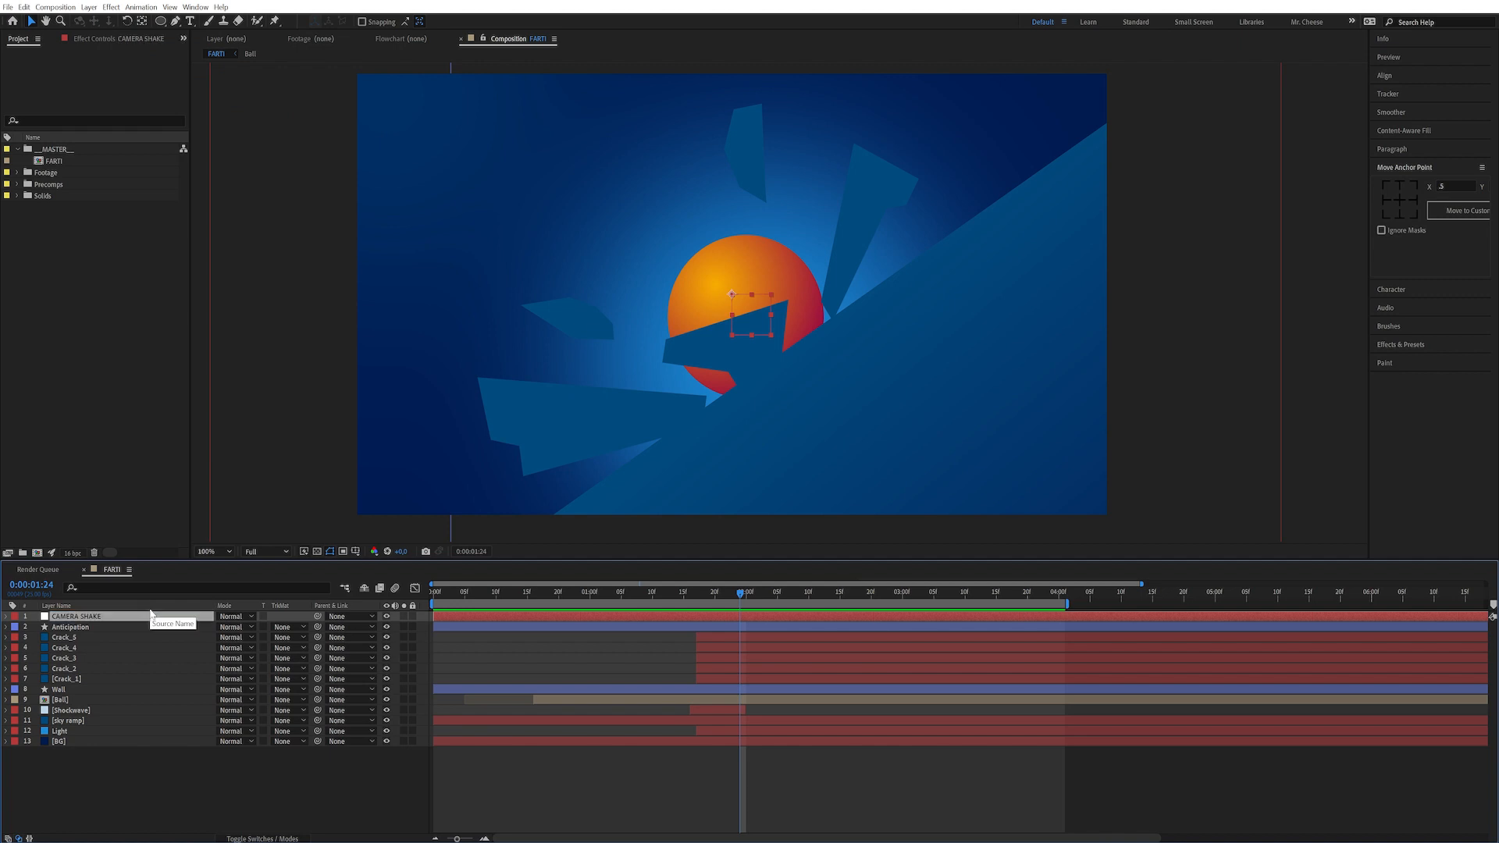
Search the effects for slider and apply a Slider Control to the CAMERA SHAKE null
left_click(1405, 345)
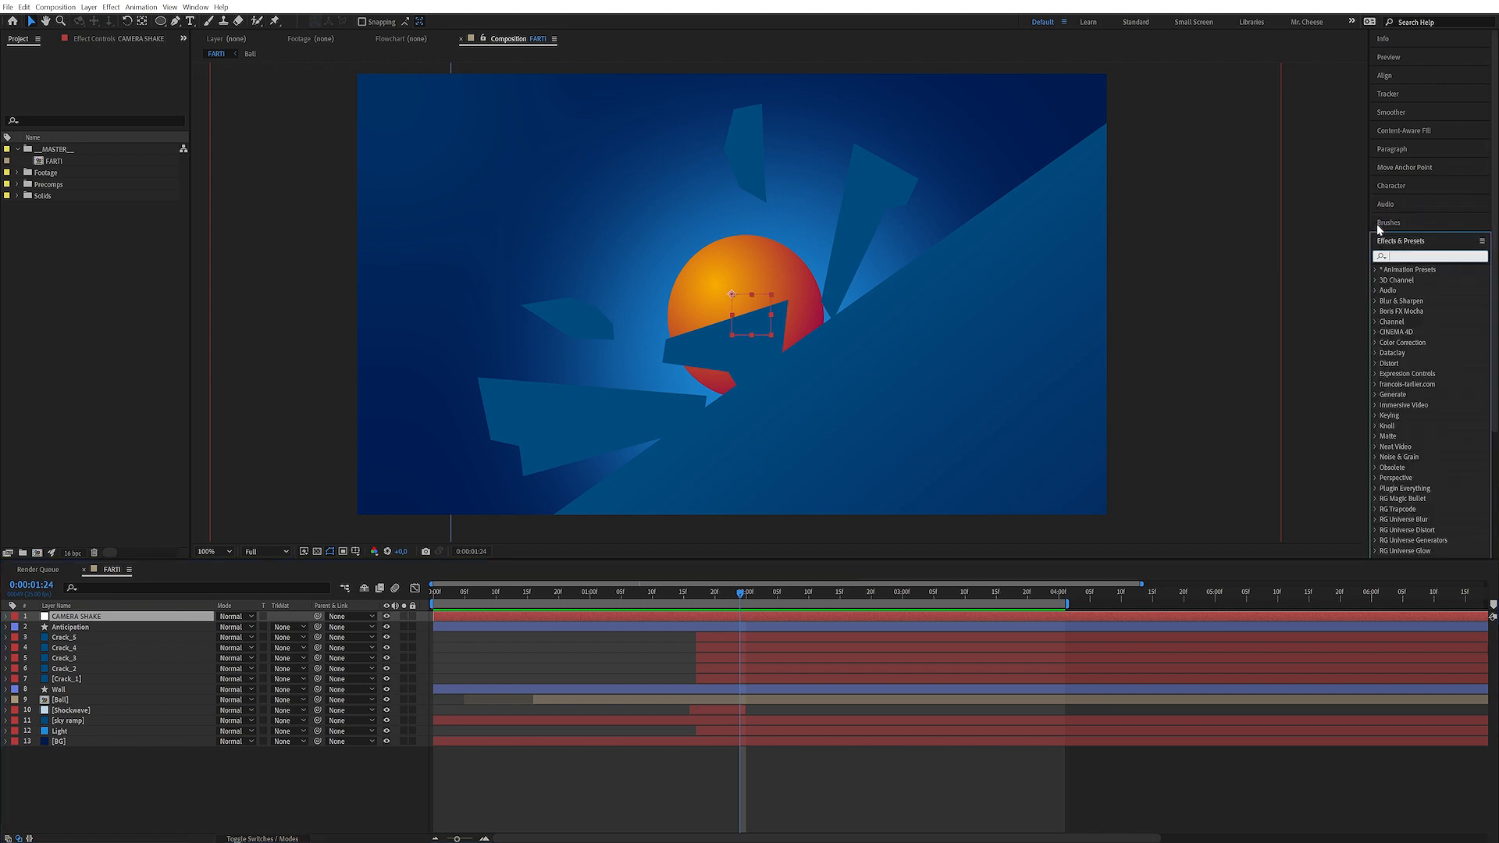
type("slider")
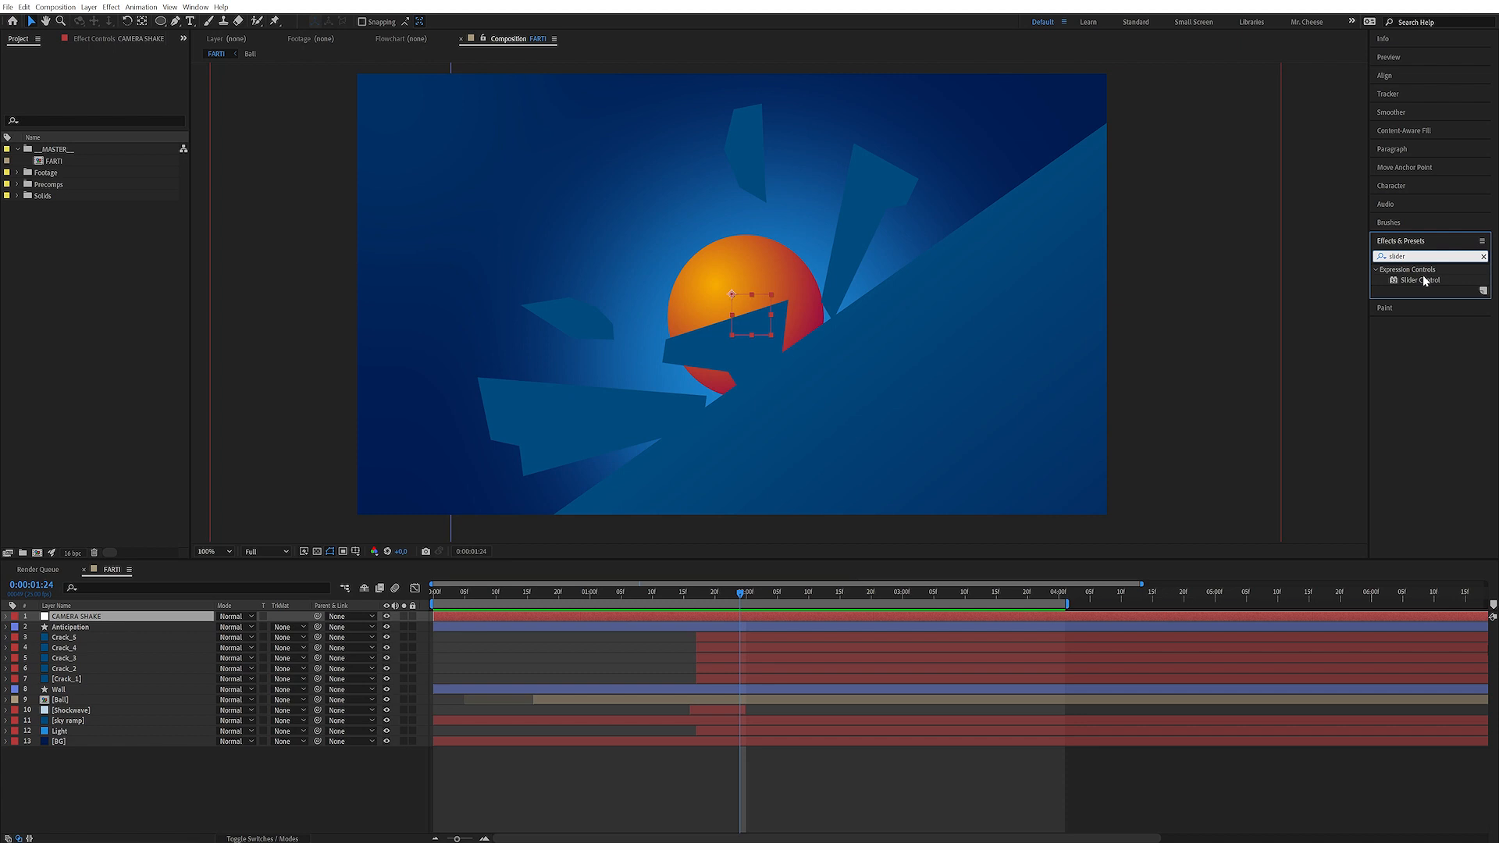
double_click(1424, 281)
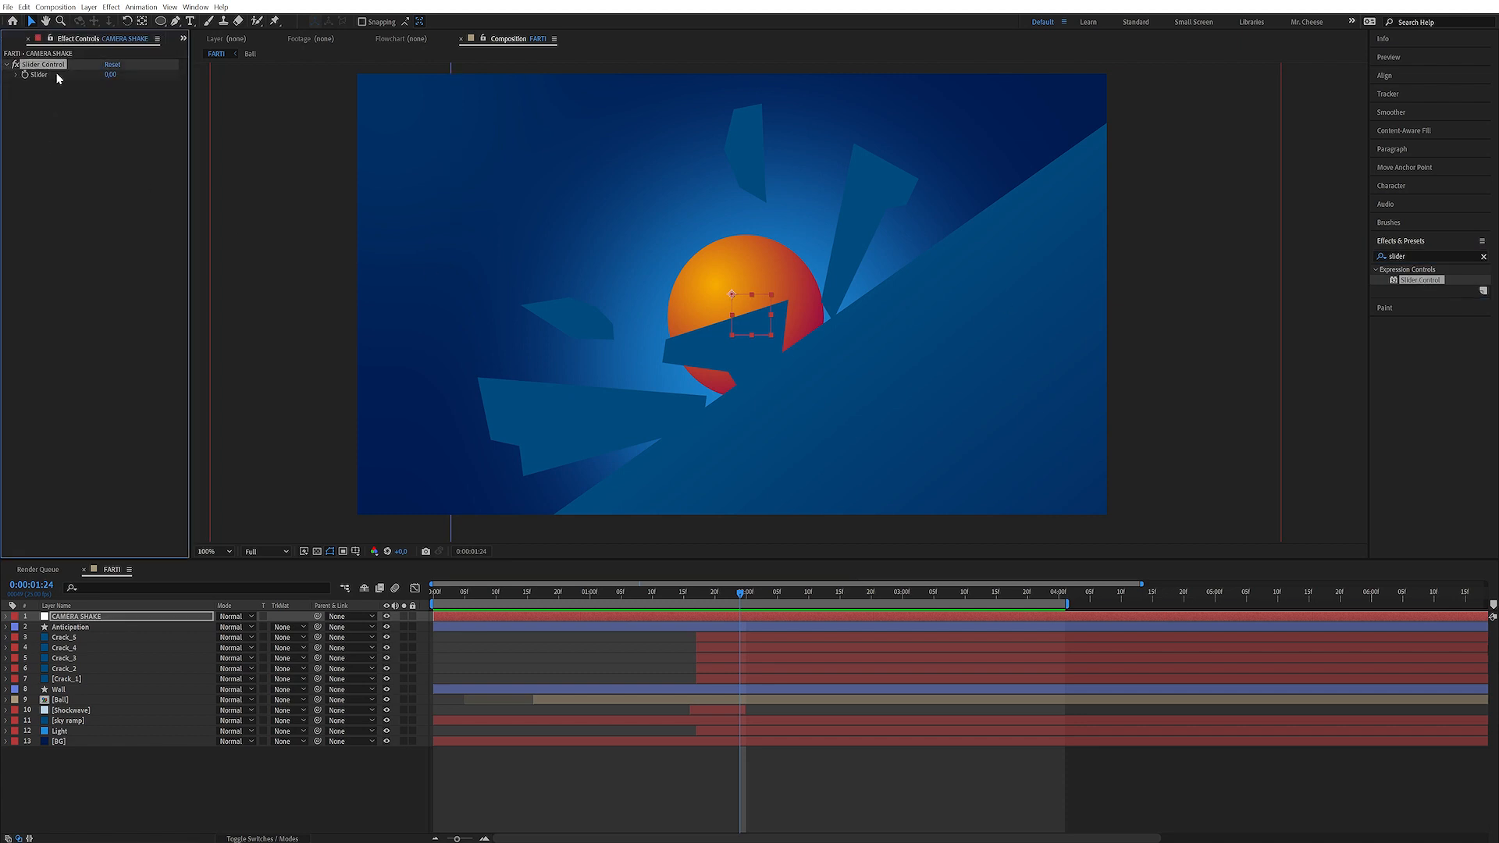
Rename the slider effect to Times, duplicate it, and rename the copy to Amount
left_click(66, 117)
left_click(48, 66)
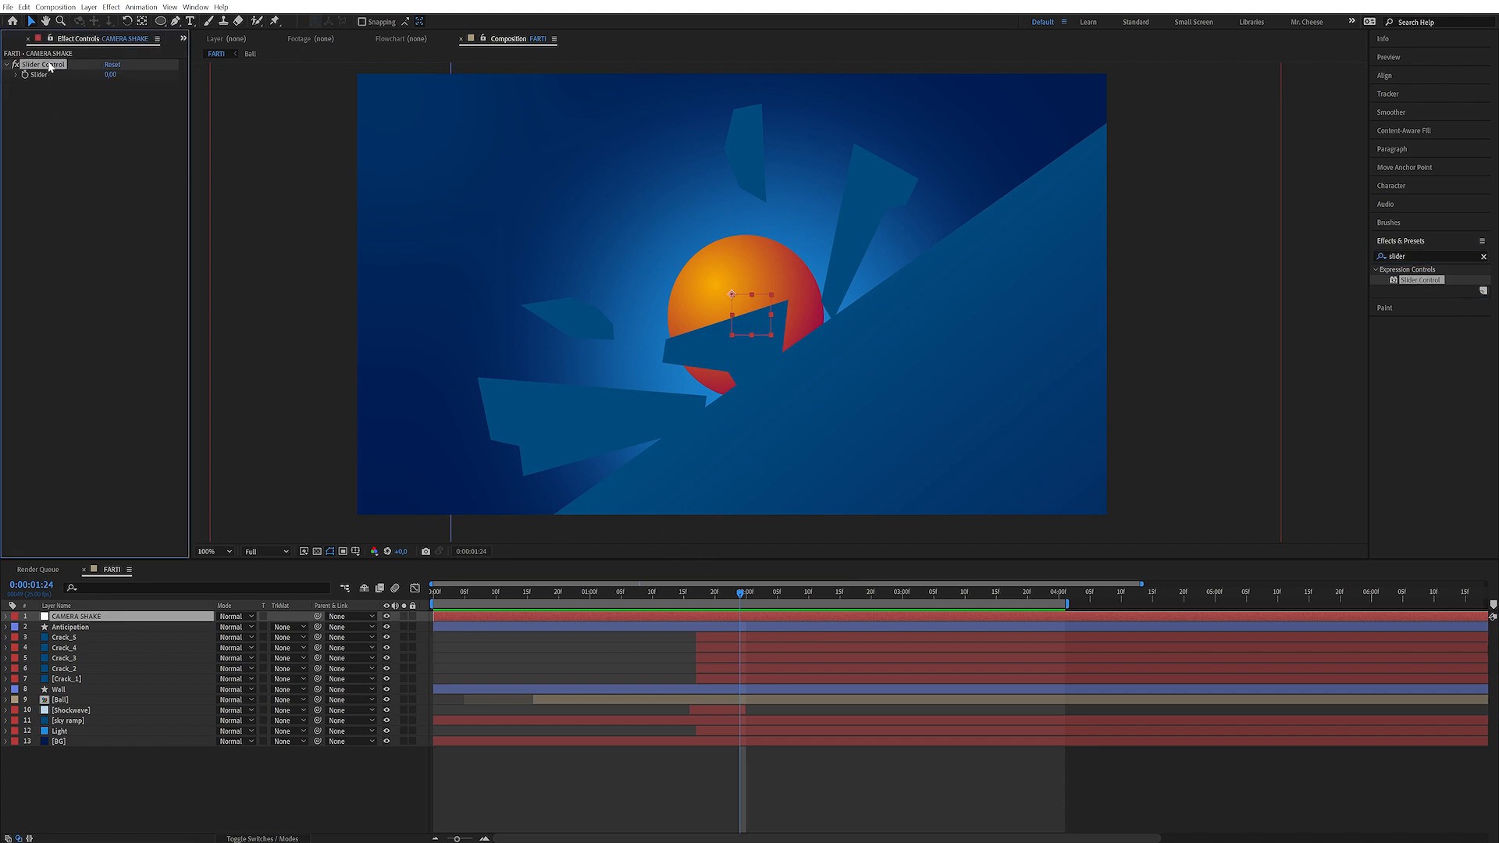
key("Return")
type("Times")
key("Return")
key("ctrl+d")
key("Return")
type("Amount")
key("Return")
Add a wiggle expression to the null's Position, linking its frequency to the Times slider and amplitude to the Amount slider
left_click(87, 619)
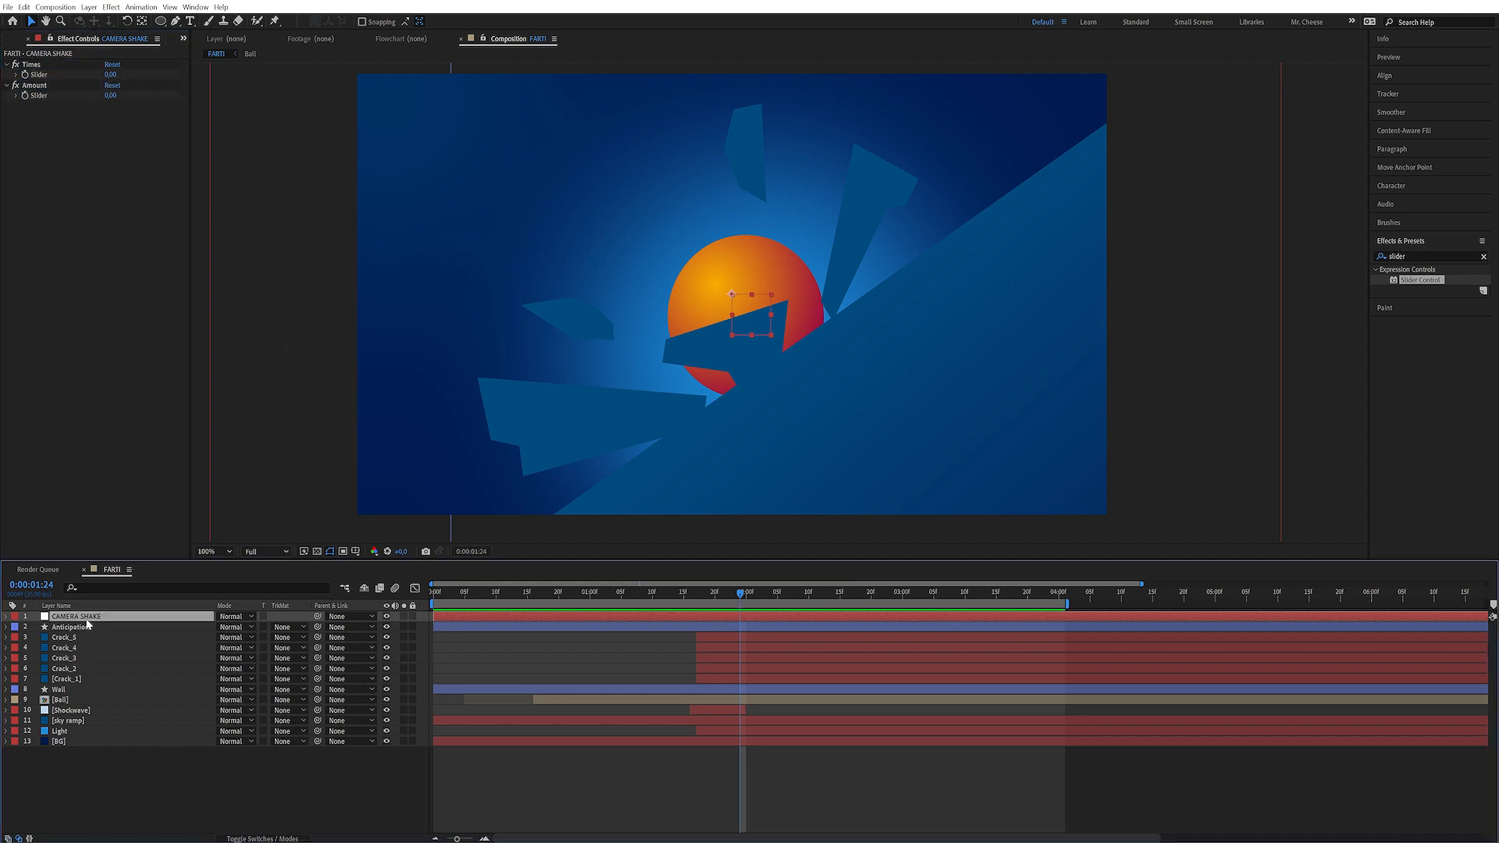
key("p")
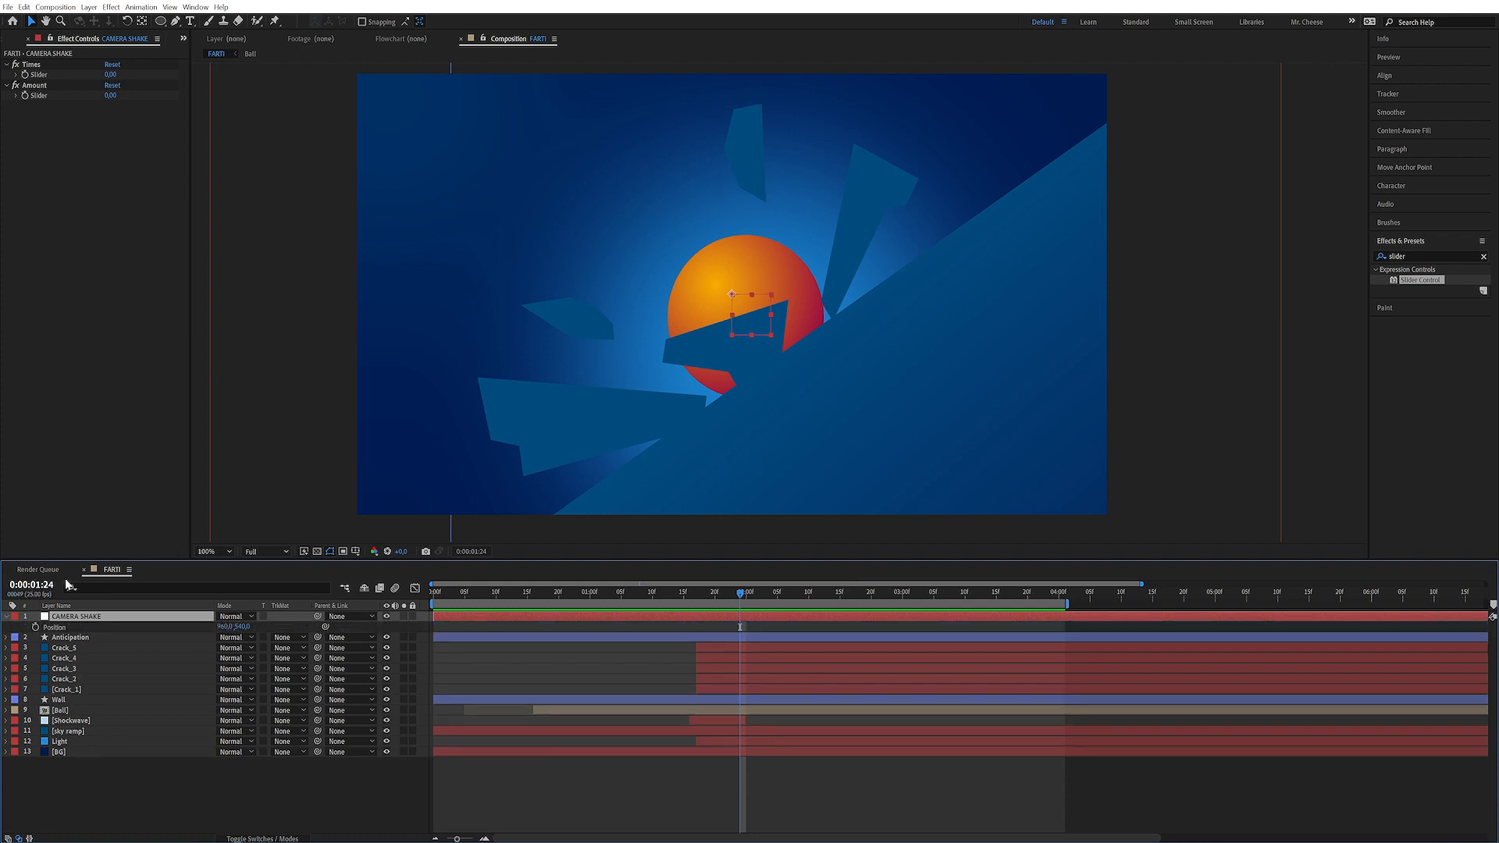
left_click(36, 627, "alt")
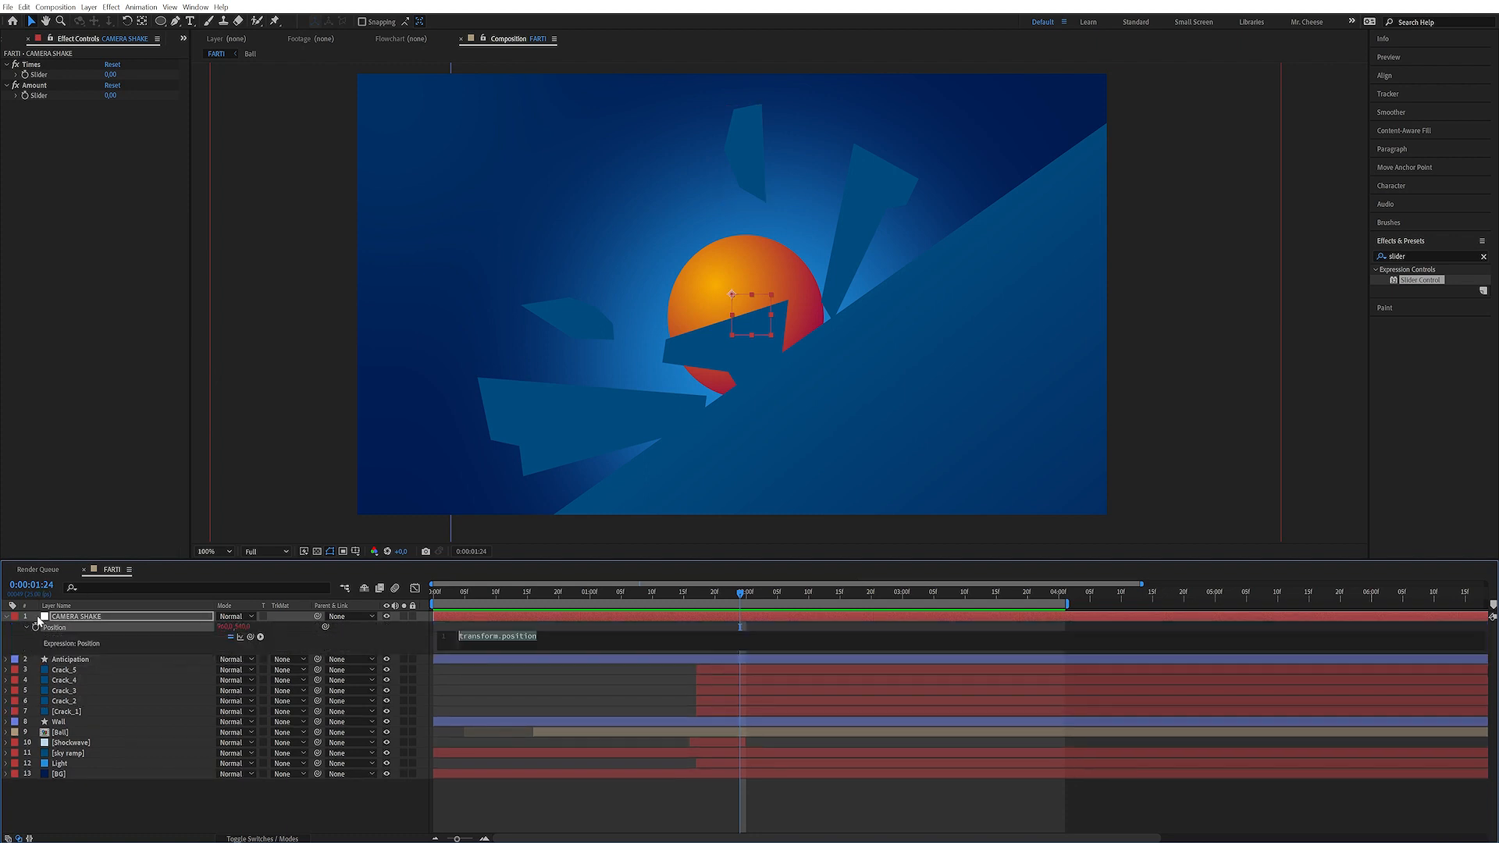
type("wiggle()")
left_click_drag(199, 503, 41, 75)
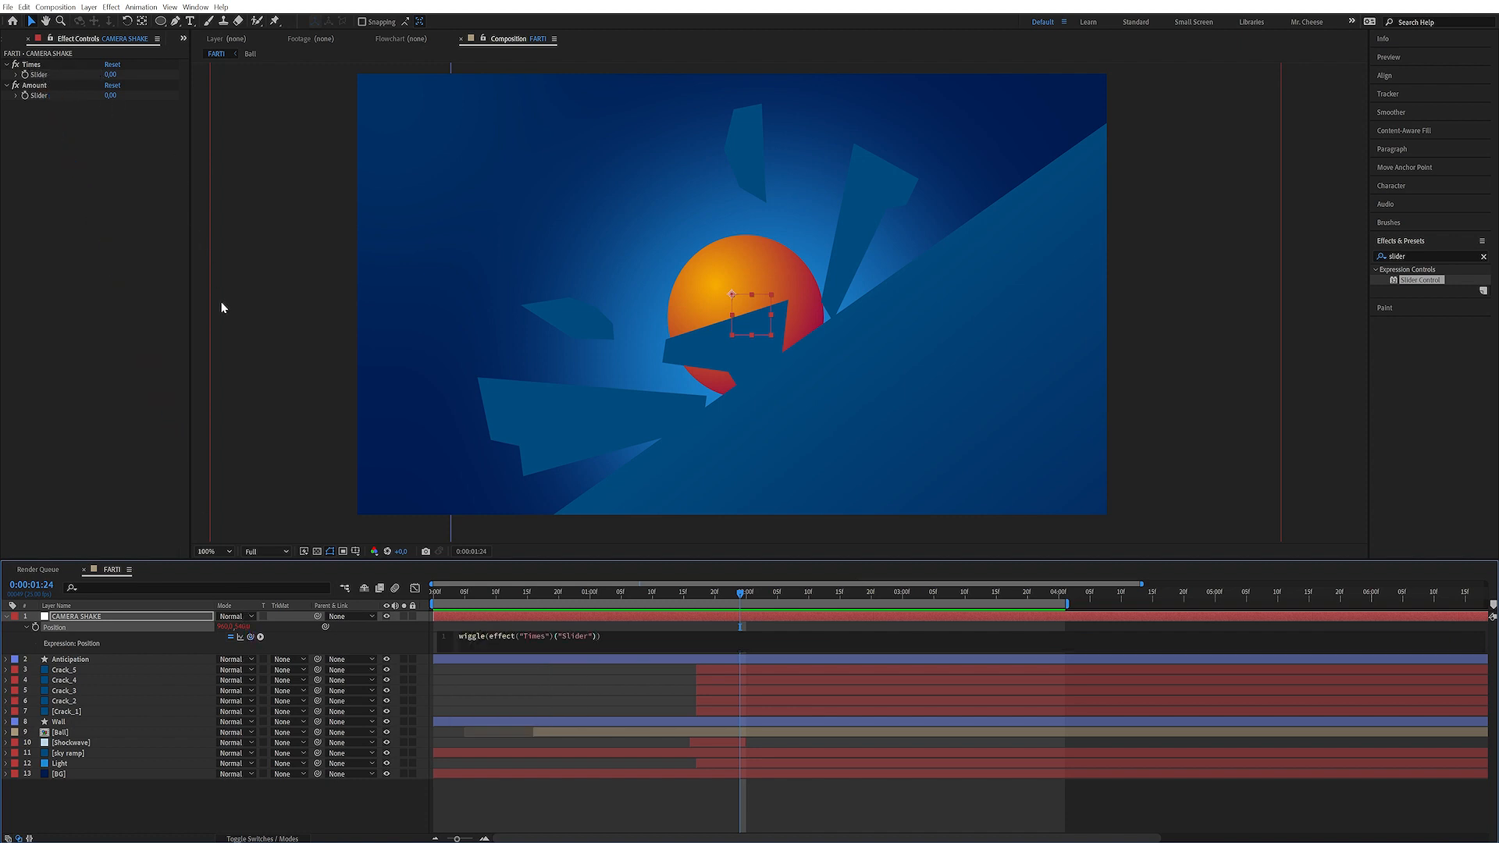
left_click_drag(253, 637, 39, 95)
left_click(426, 631)
Parent the anticipation, crack, wall, ball, shockwave and light layers to the CAMERA SHAKE null
left_click_drag(739, 593, 696, 592)
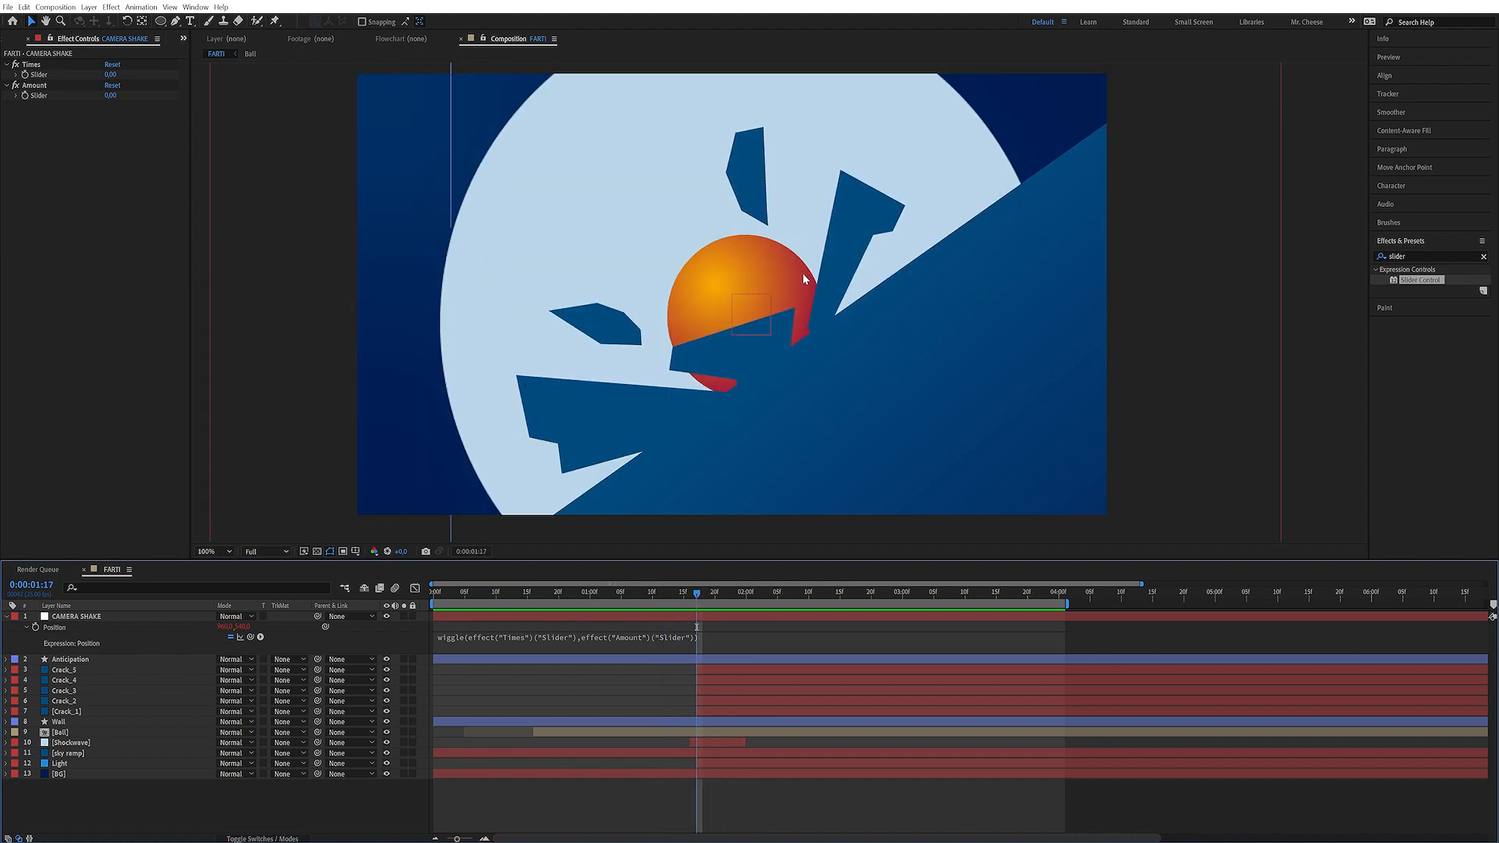
left_click(74, 671)
left_click(77, 712, "shift")
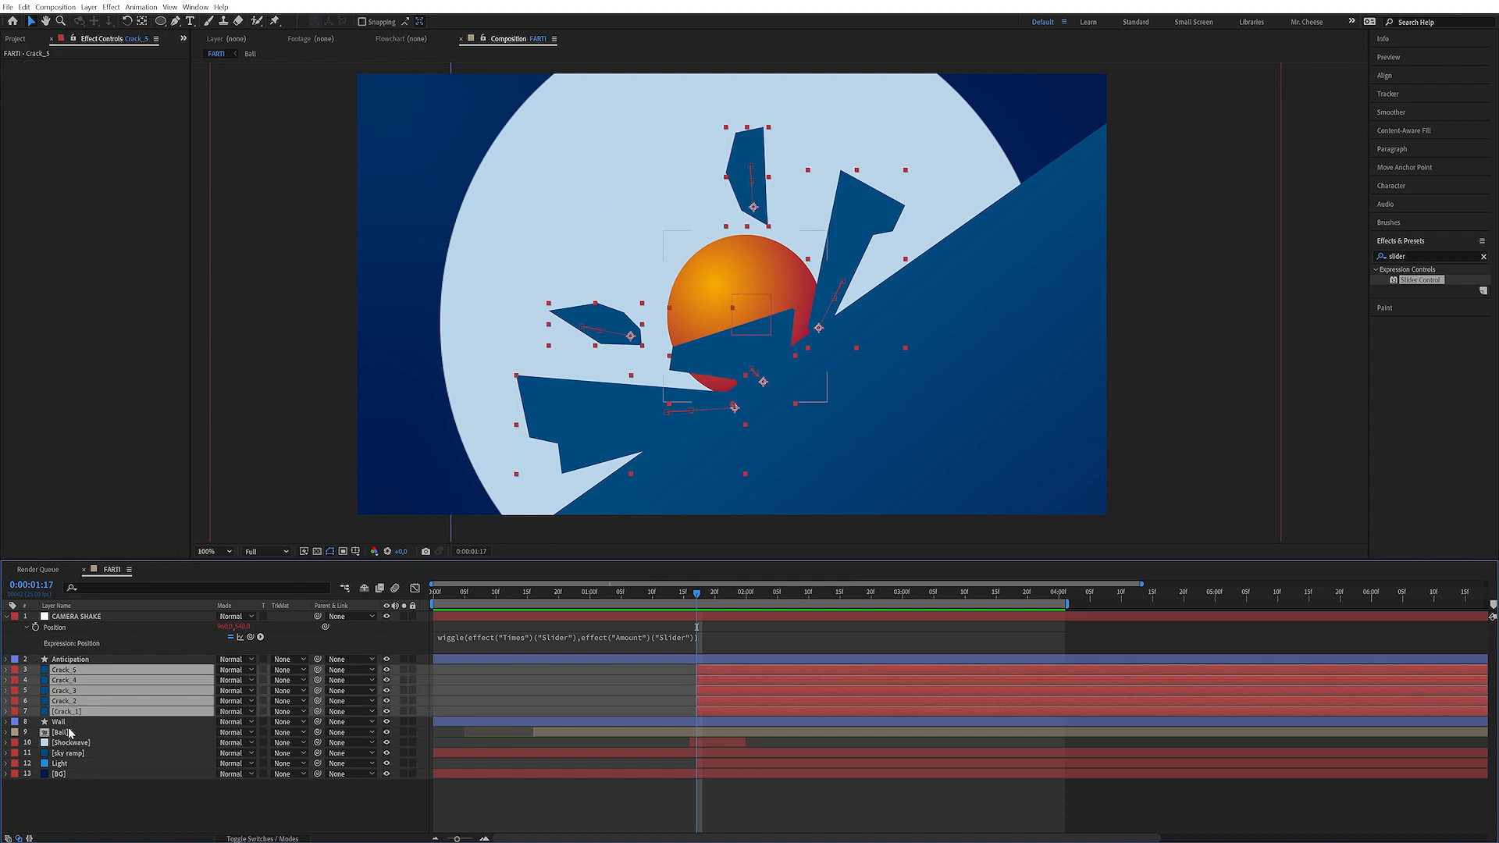
left_click(71, 722, "shift")
left_click(72, 732, "shift")
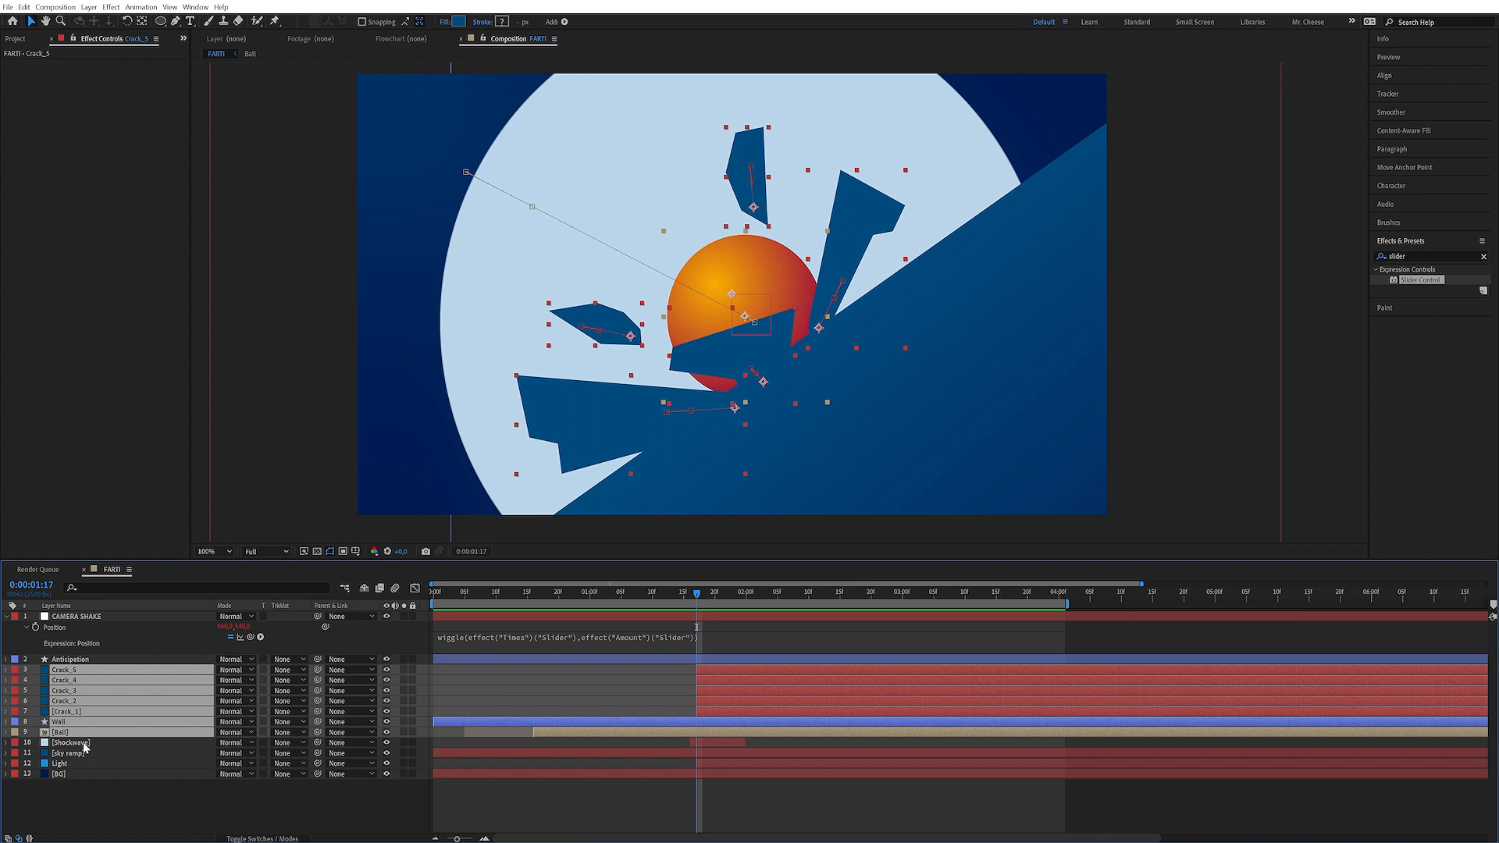
left_click(78, 743, "shift")
left_click(83, 764, "ctrl")
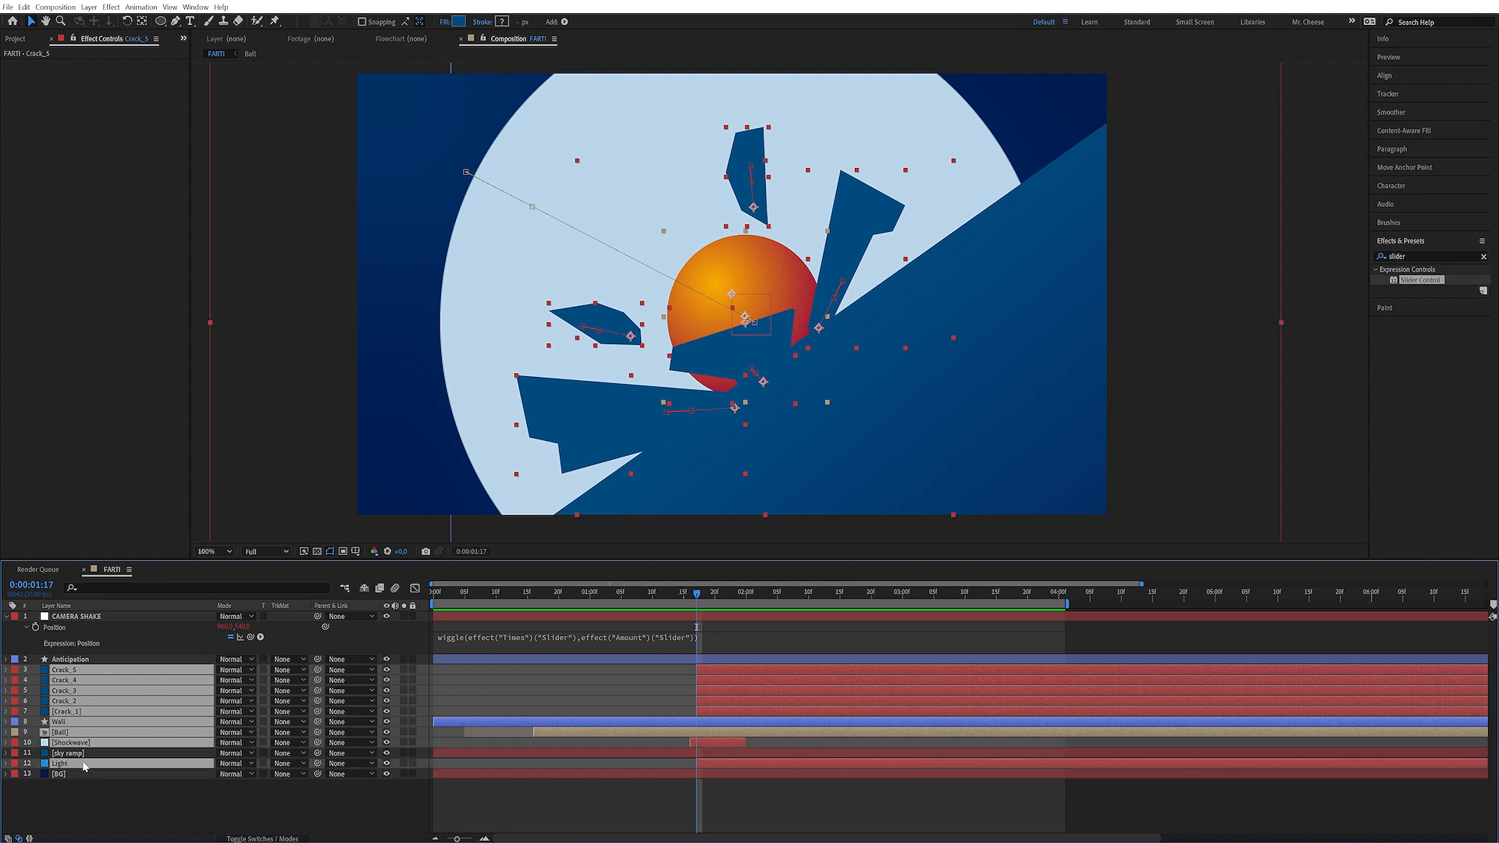
left_click_drag(318, 670, 86, 619)
Keyframe the Amount slider at 0 on 0:00:01:16 and 30 on 0:00:01:17
left_click_drag(694, 599, 690, 598)
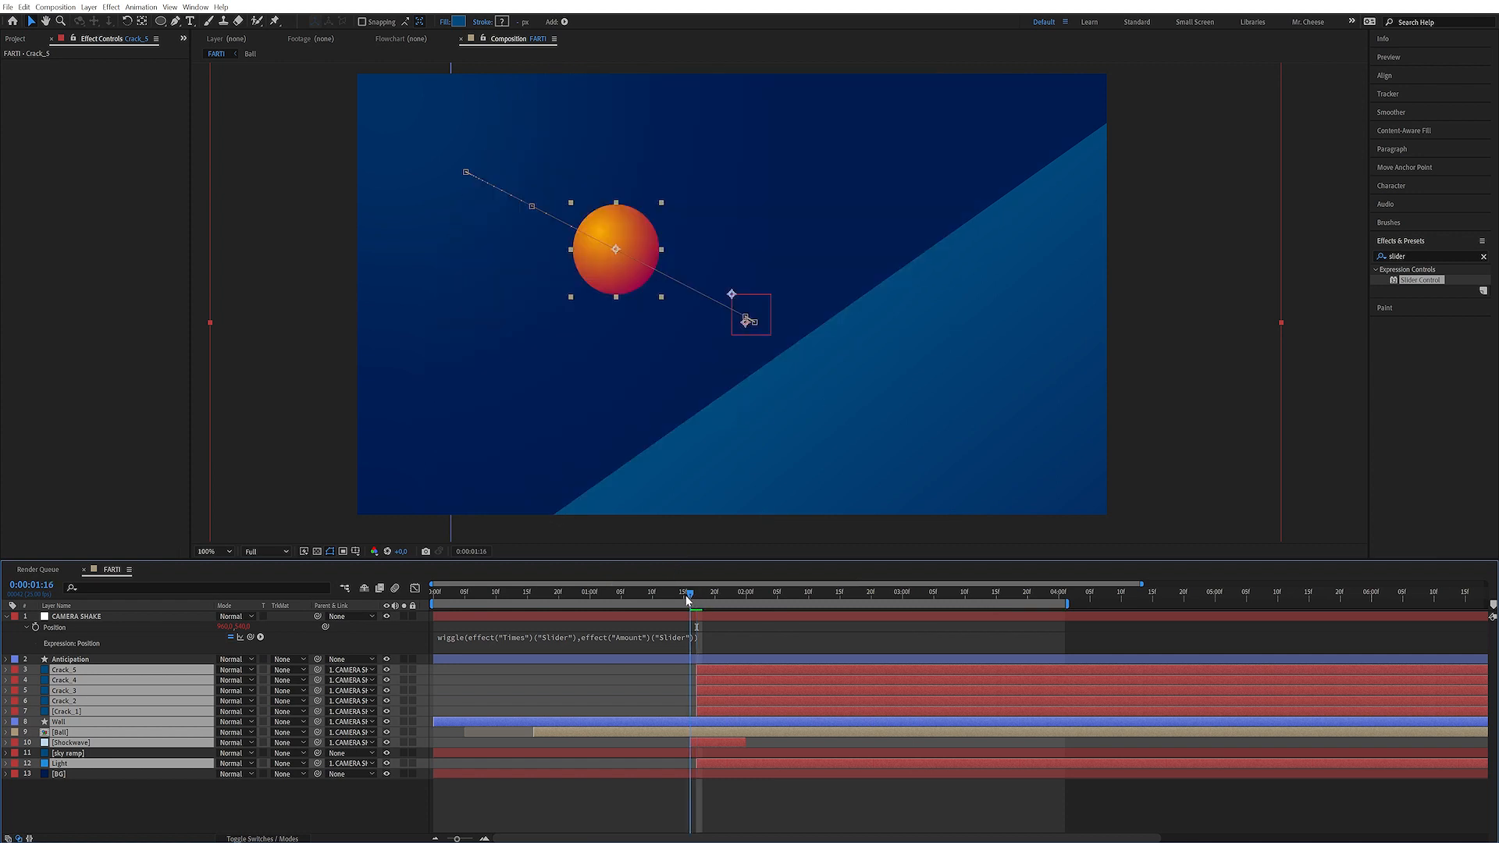
left_click(114, 617)
left_click(29, 100)
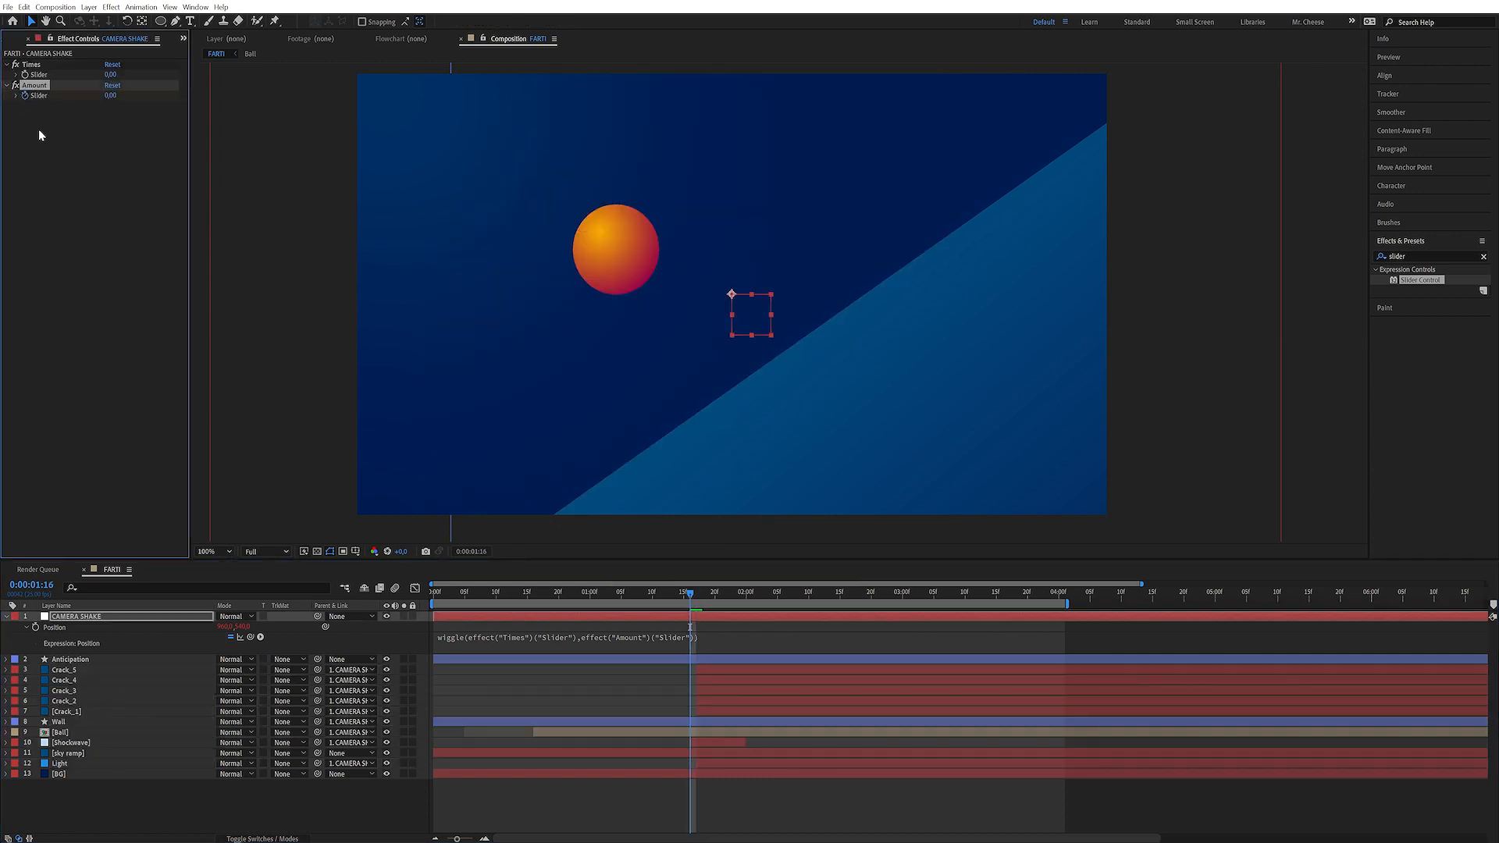
key("Page_Down")
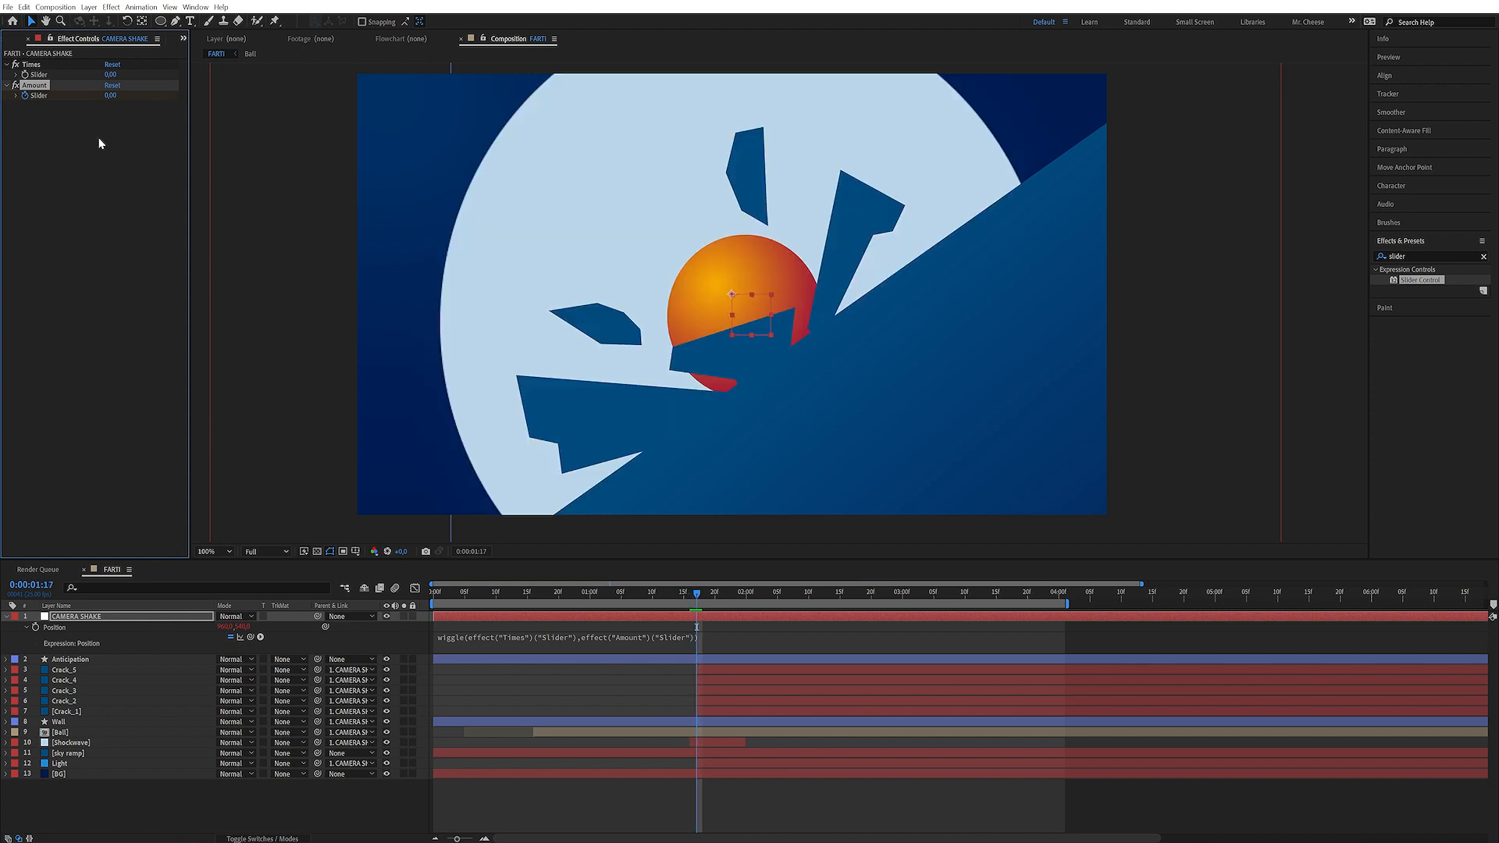
left_click(110, 95)
type("30")
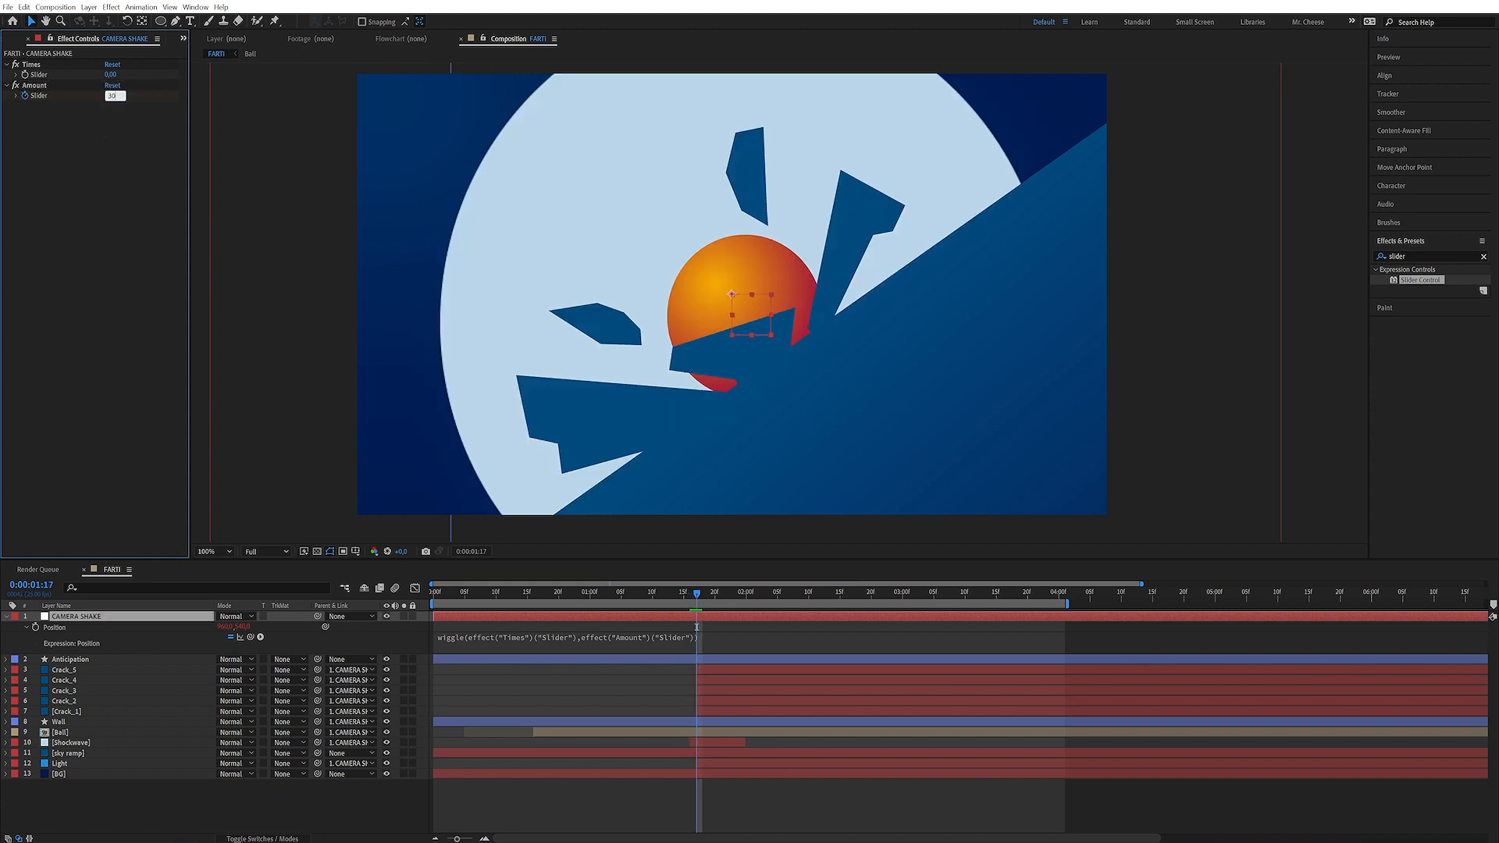
key("Return")
Add an Amount slider keyframe of 0 at 0:00:02:12
left_click_drag(745, 592, 821, 593)
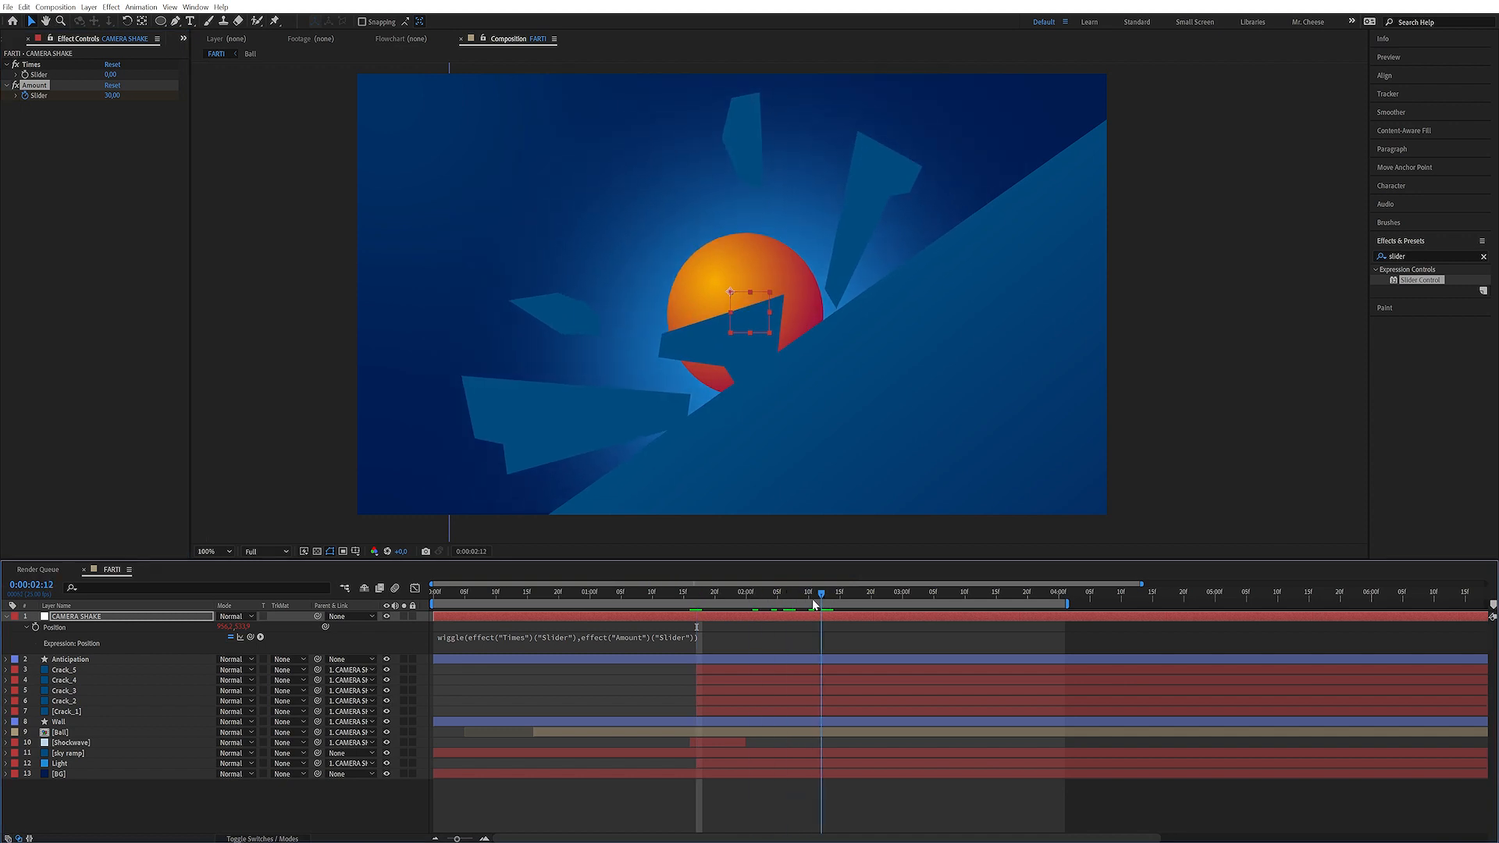
left_click(110, 96)
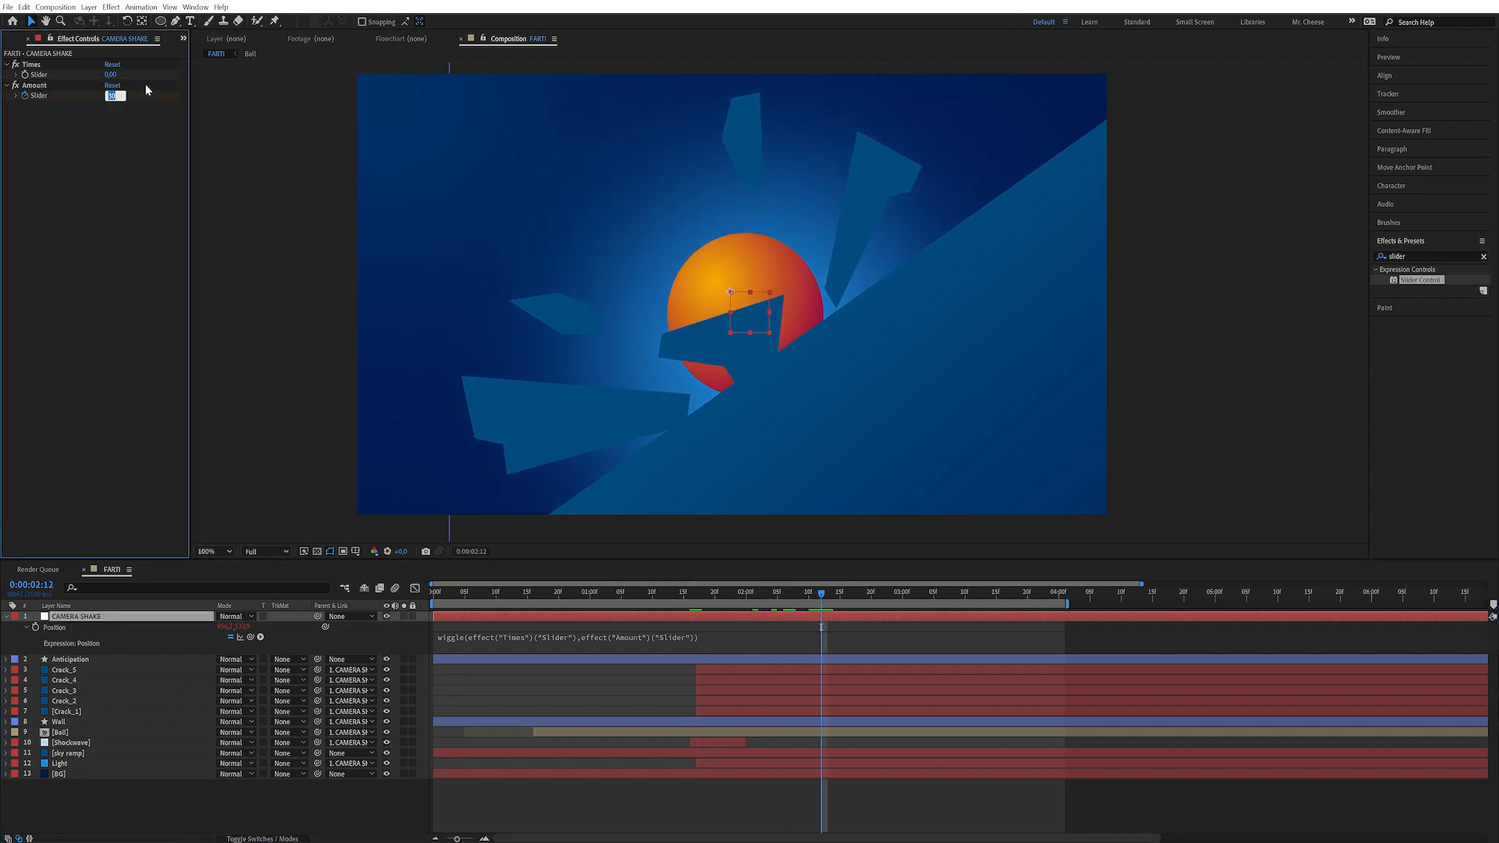
type("0")
key("Return")
Set the Times slider to 12
key("u")
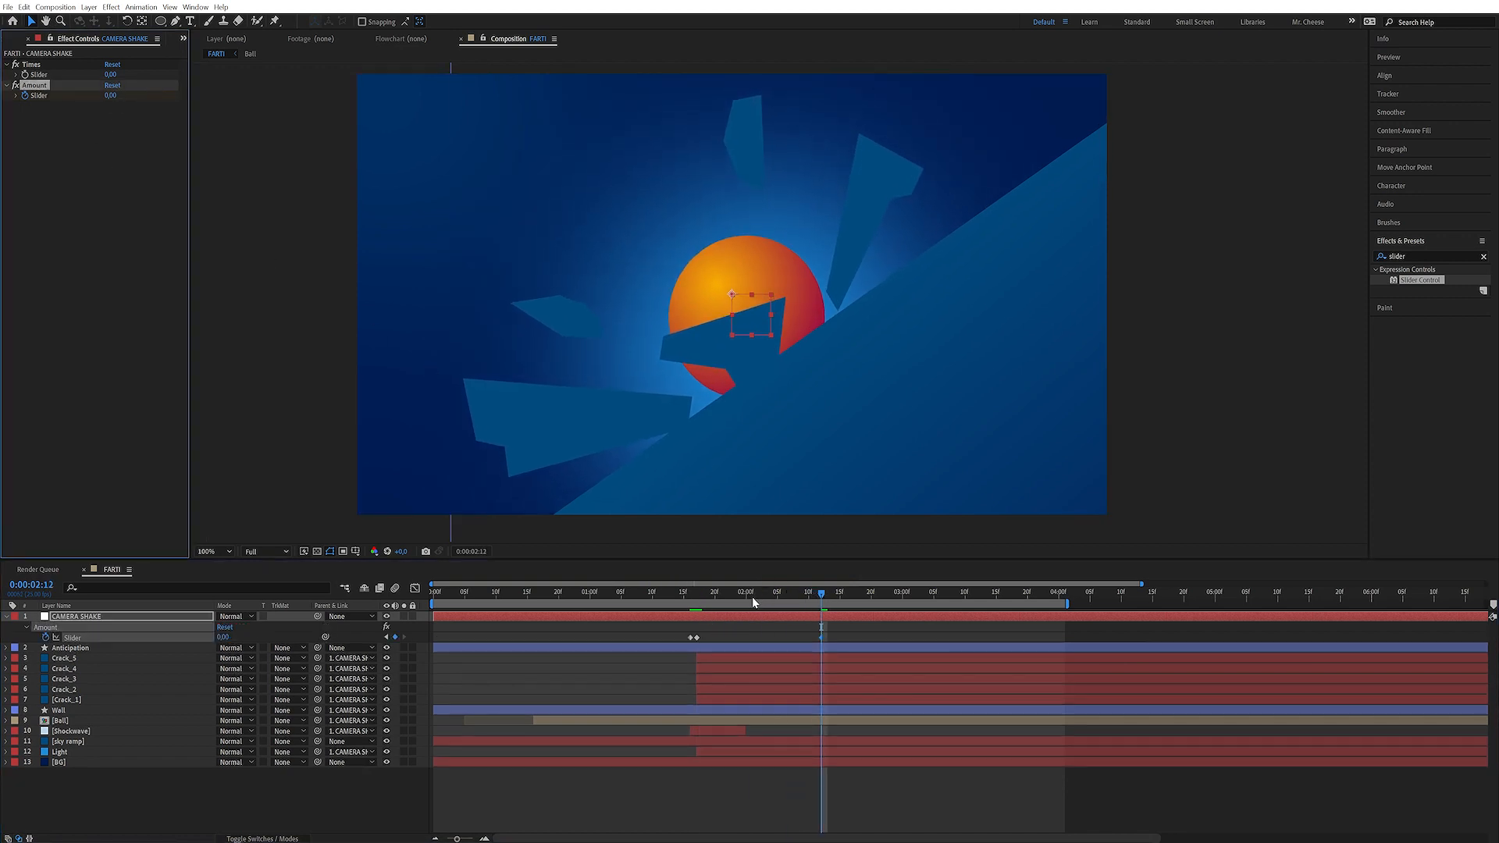
mouse_move(723, 593)
left_mouse_down()
mouse_move(696, 595)
mouse_move(789, 593)
mouse_move(698, 606)
left_mouse_up()
left_click(77, 110)
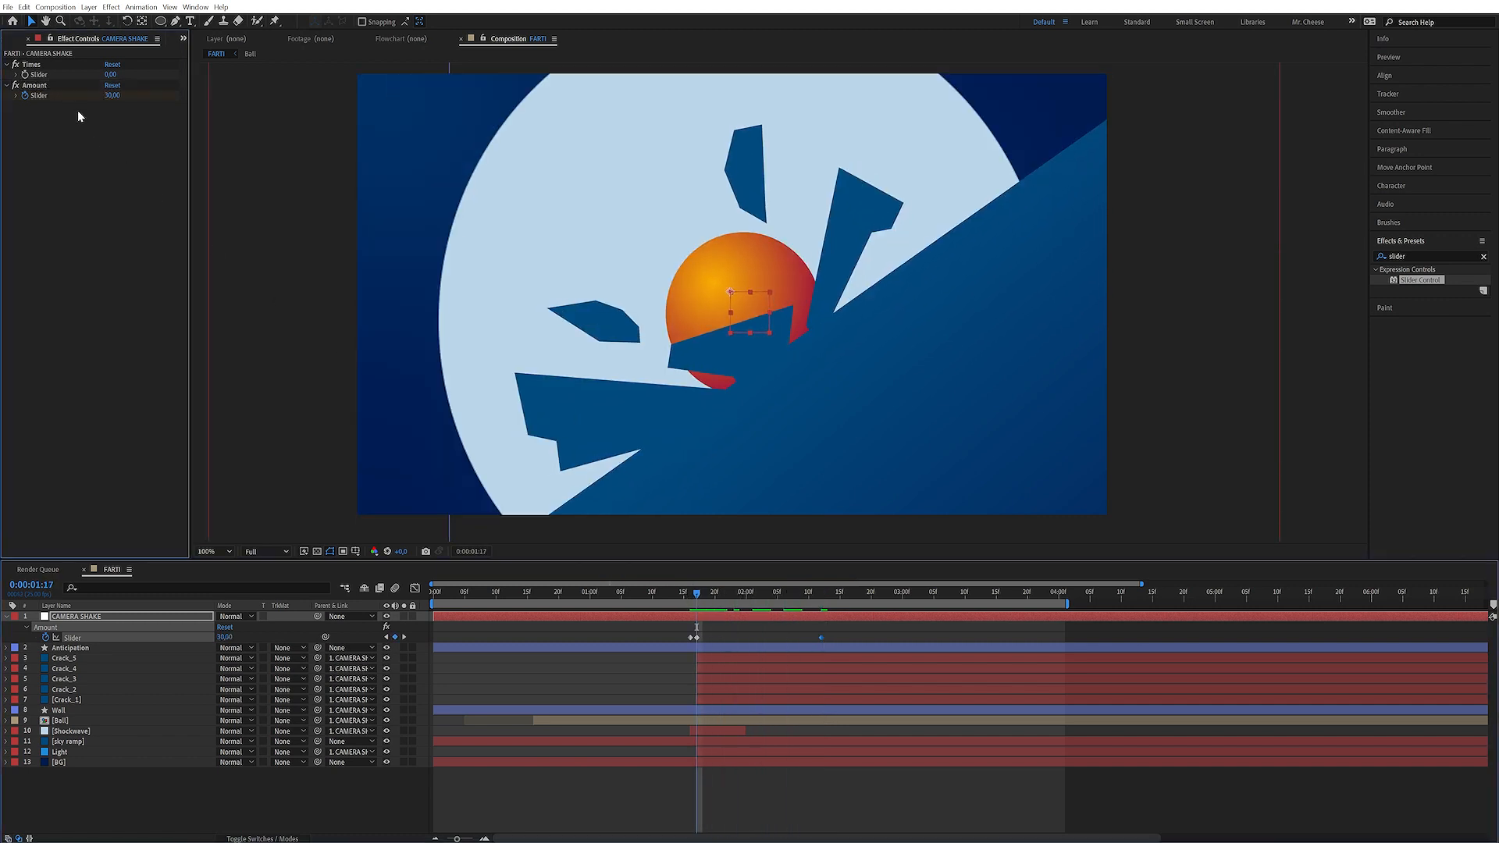
left_click(110, 74)
type("12")
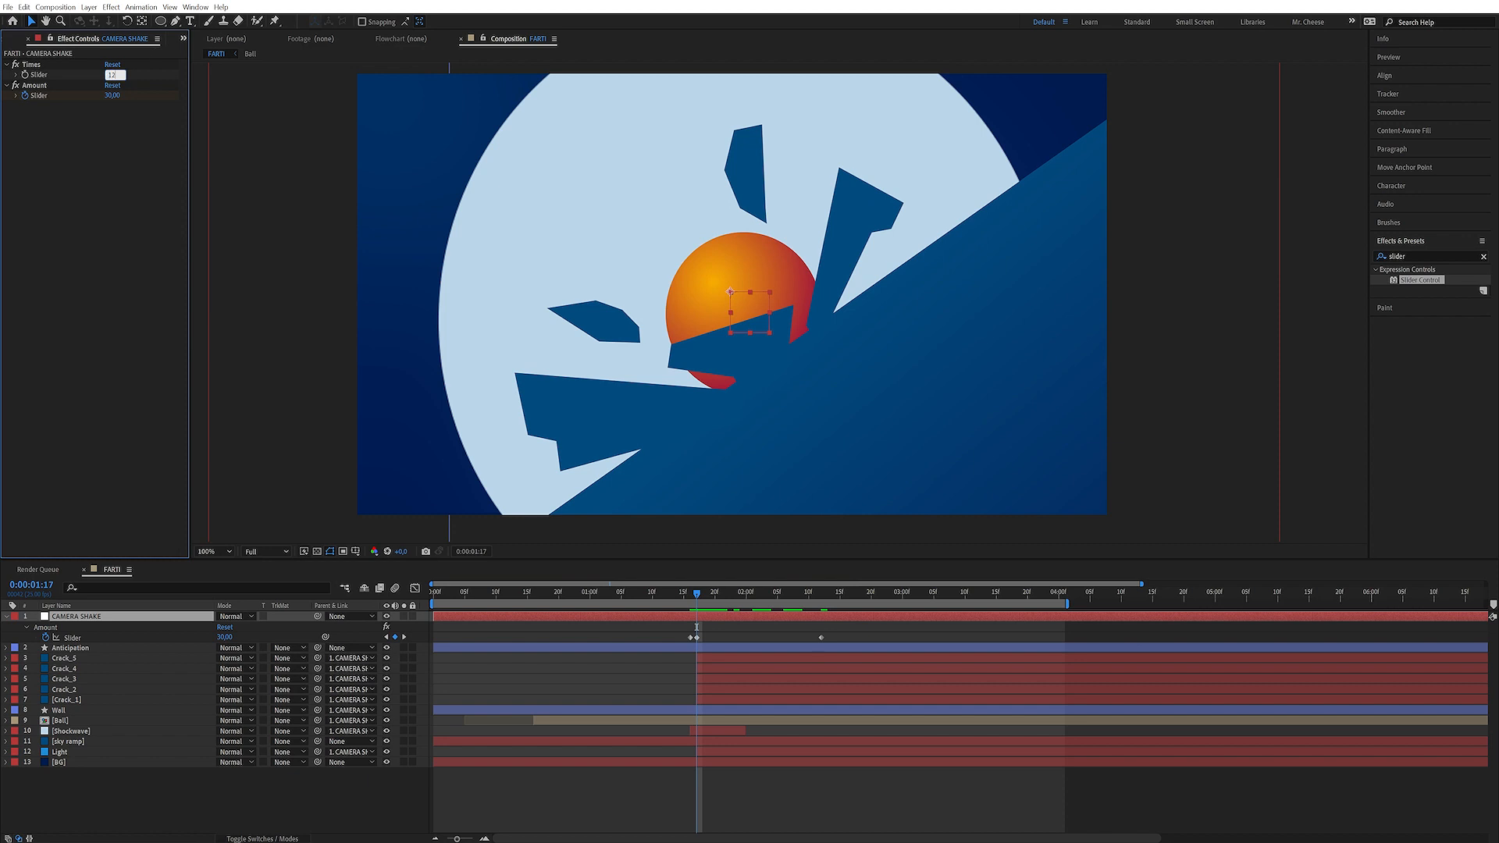
key("Return")
Move the final Amount keyframe earlier, to about 0:00:02:01, and preview the camera shake
left_click_drag(678, 594, 628, 594)
key("space")
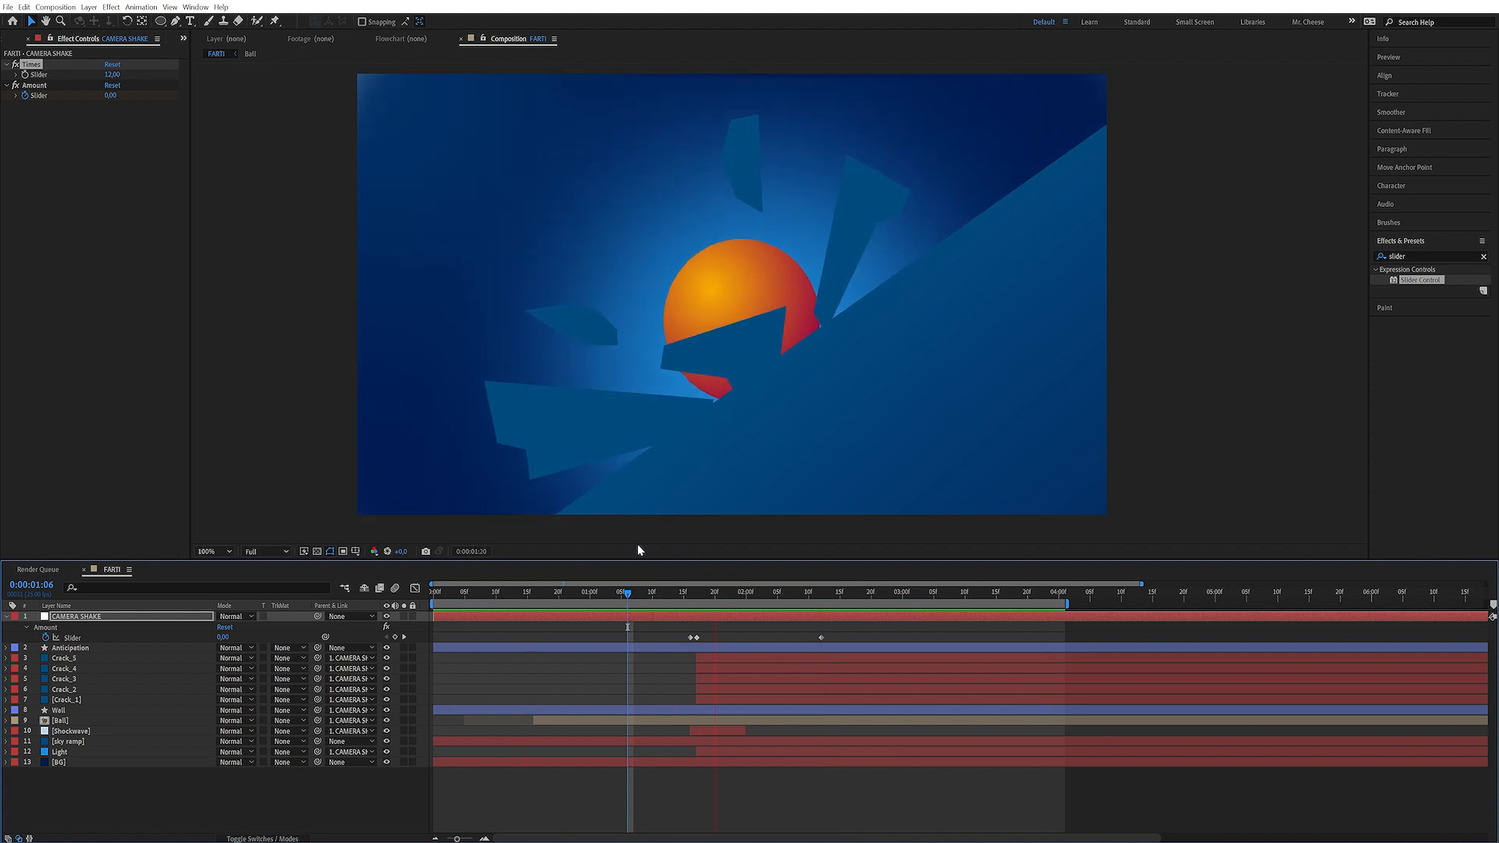
key("space")
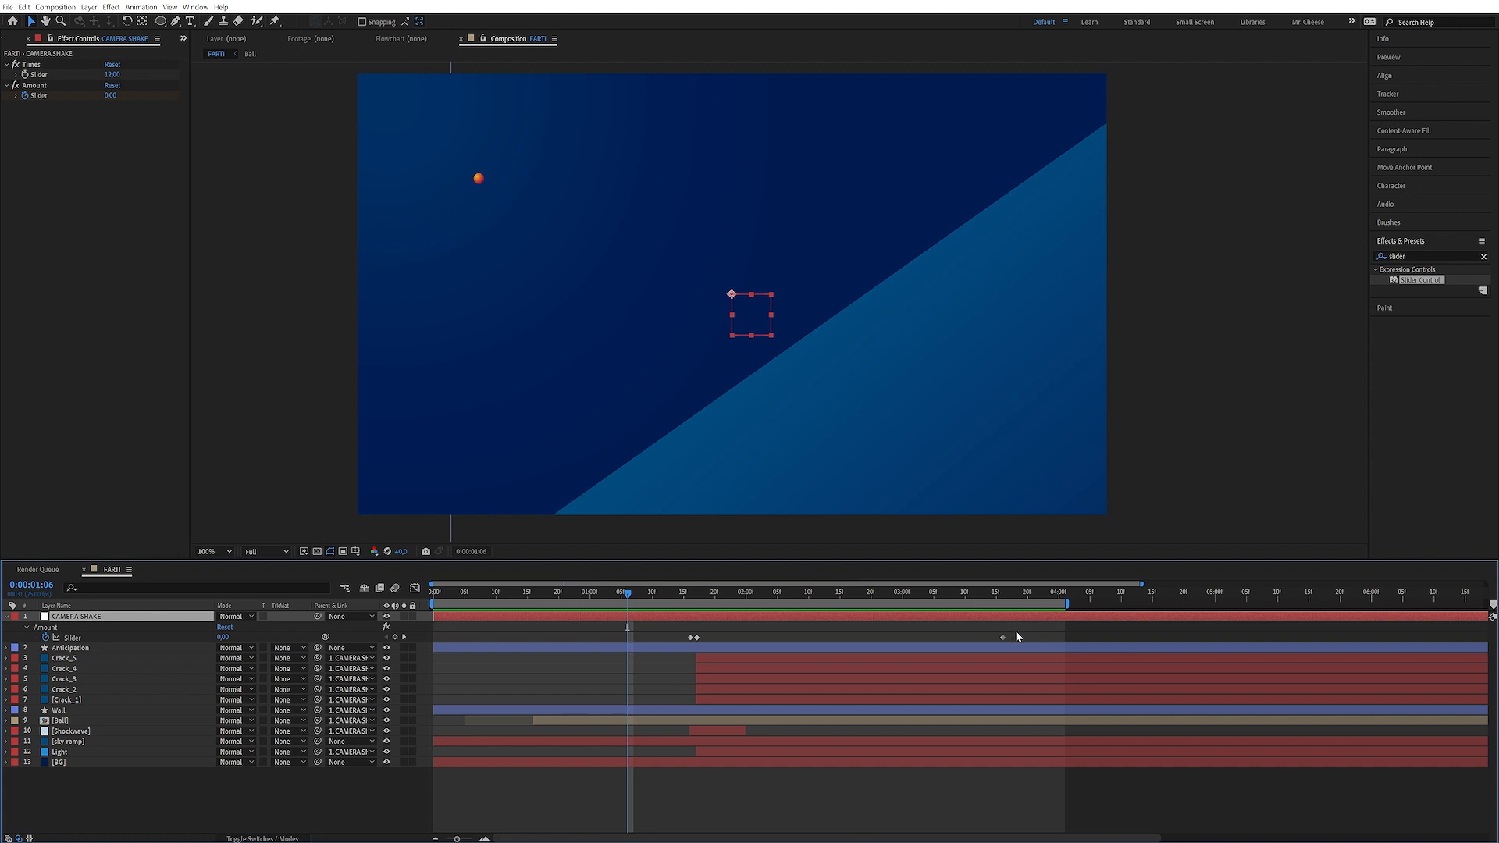
left_click_drag(1002, 637, 754, 659)
key("space")
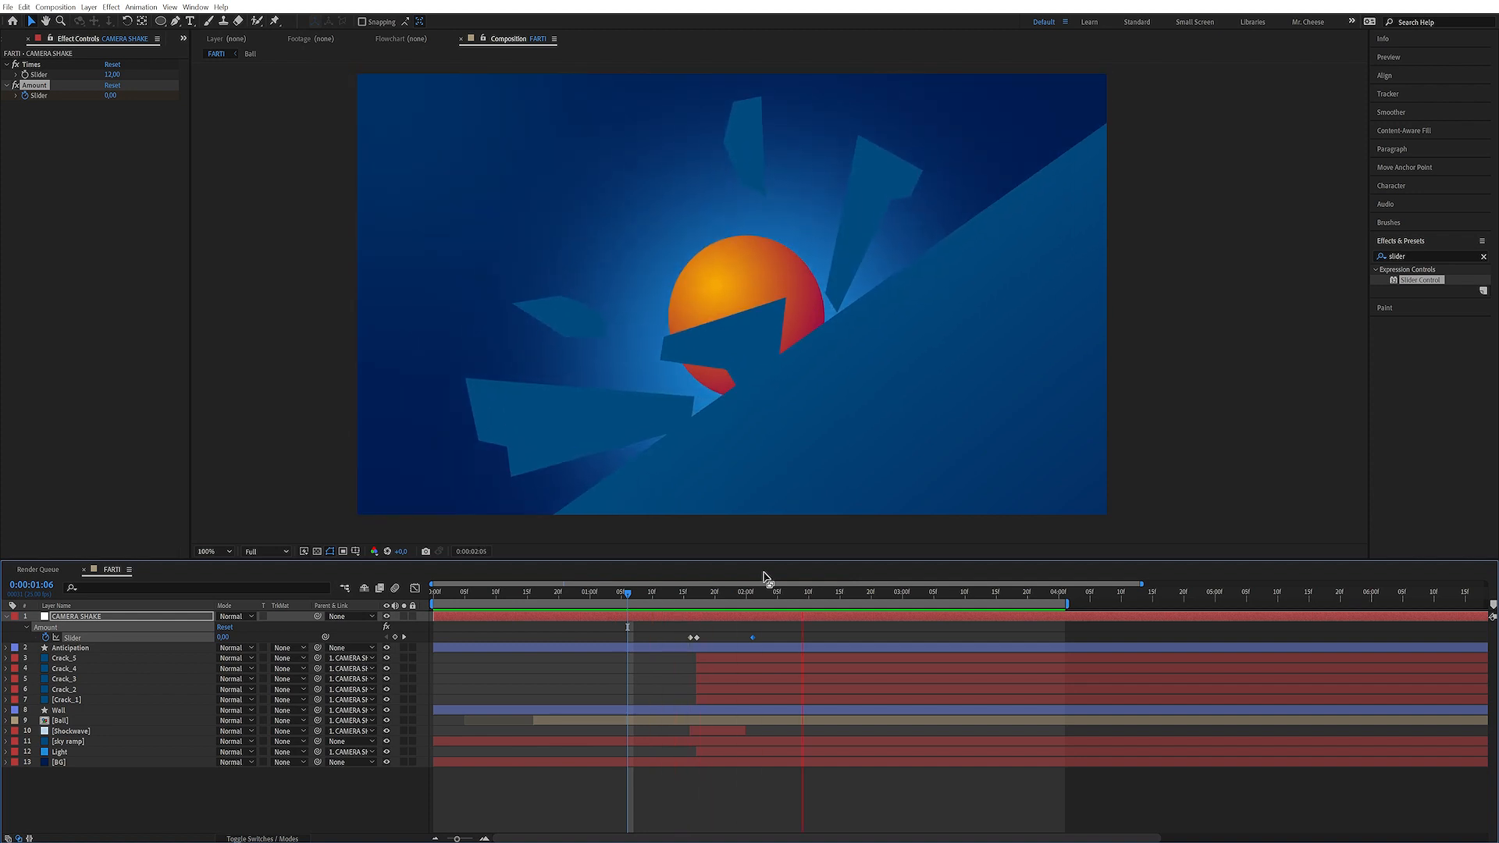
key("space")
left_click(756, 726)
left_click(696, 592)
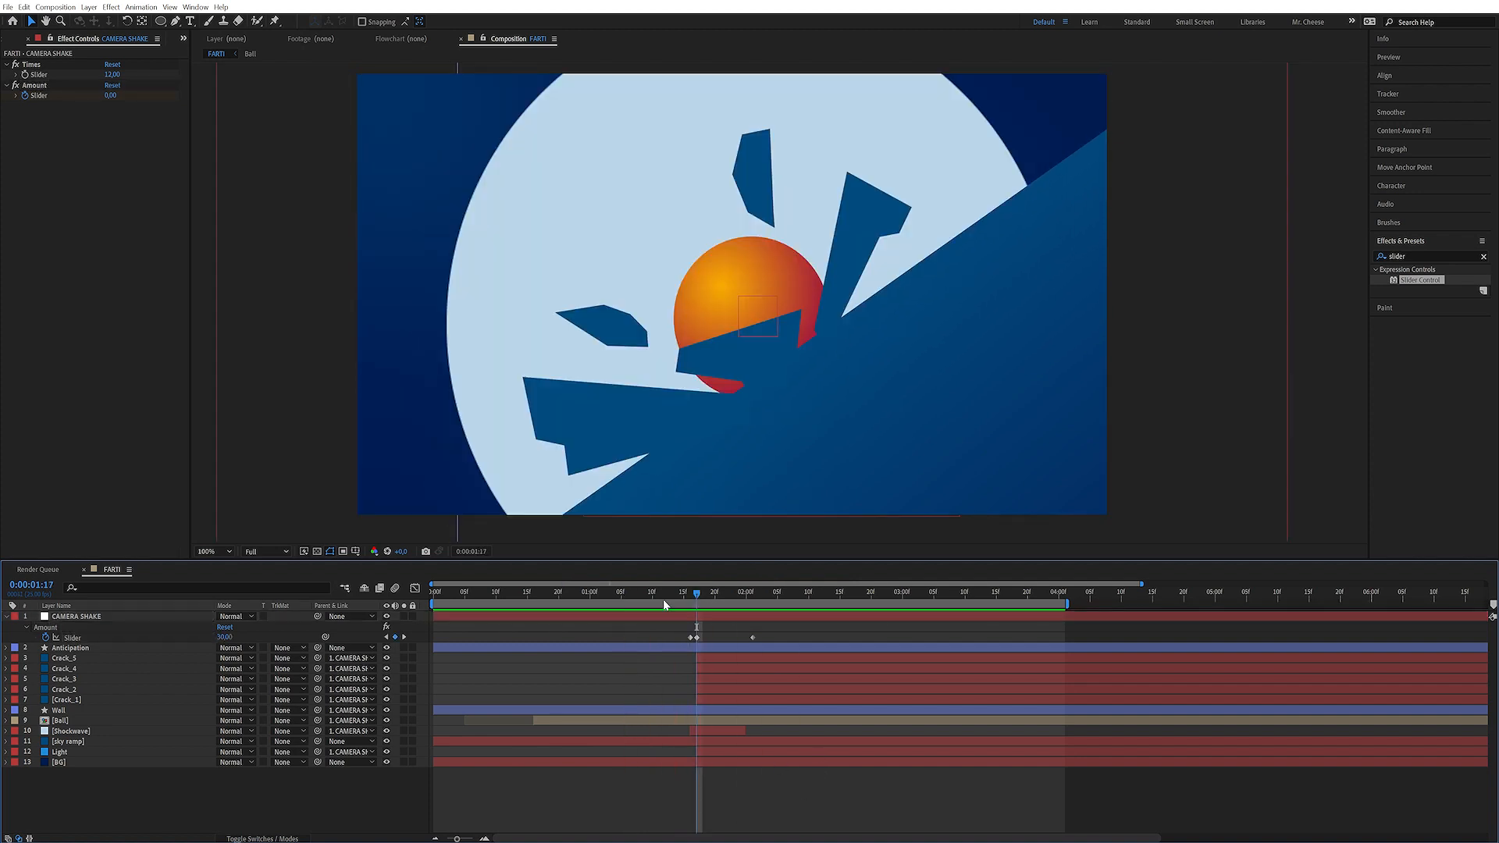
Set the CAMERA SHAKE Amount keyframe at 0:00:01:17 to 200
left_click(223, 637)
key("Return")
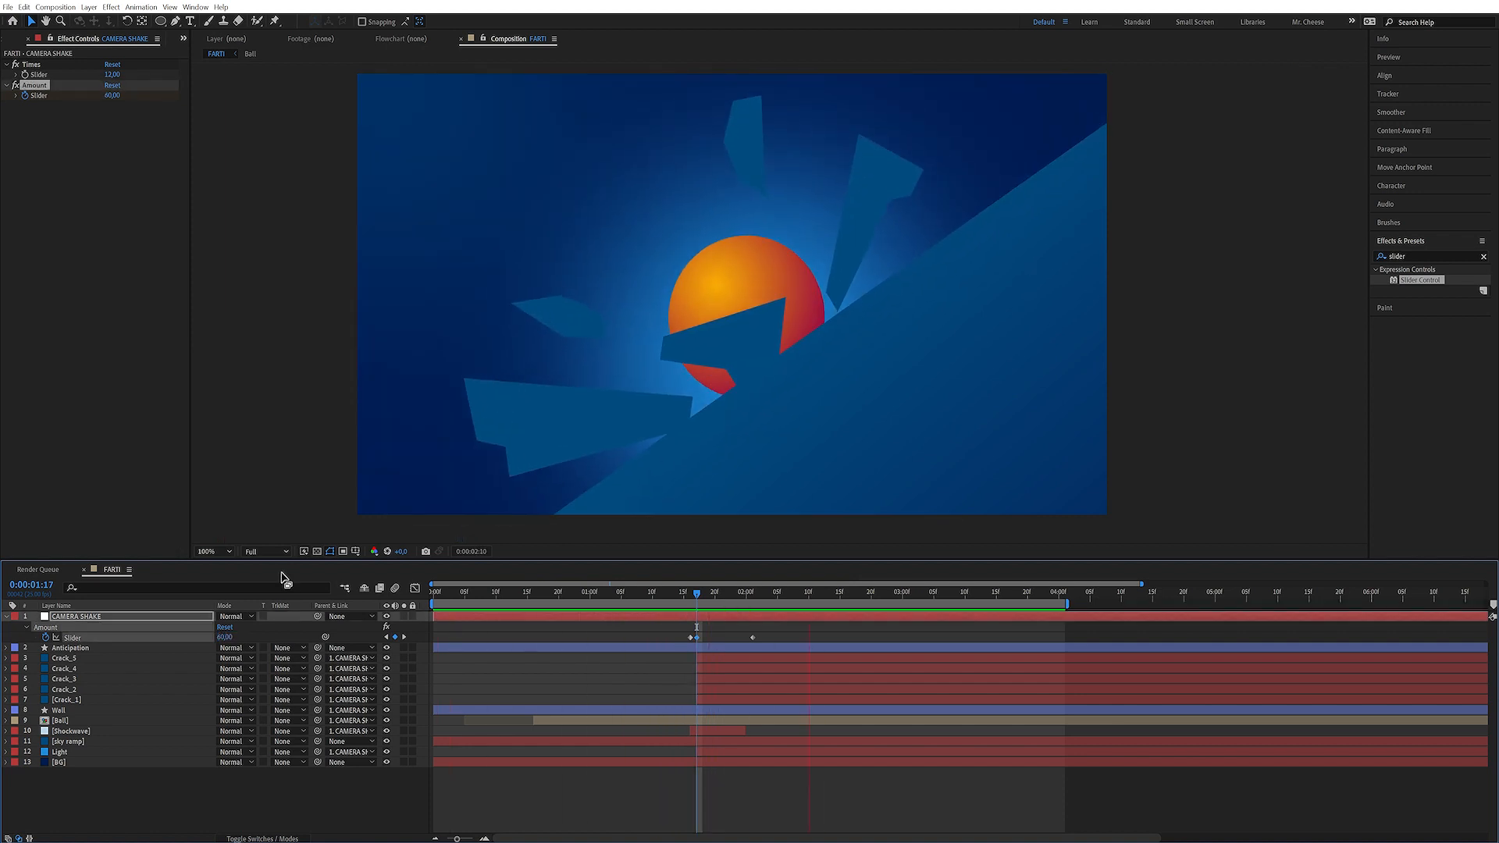
left_click(327, 803)
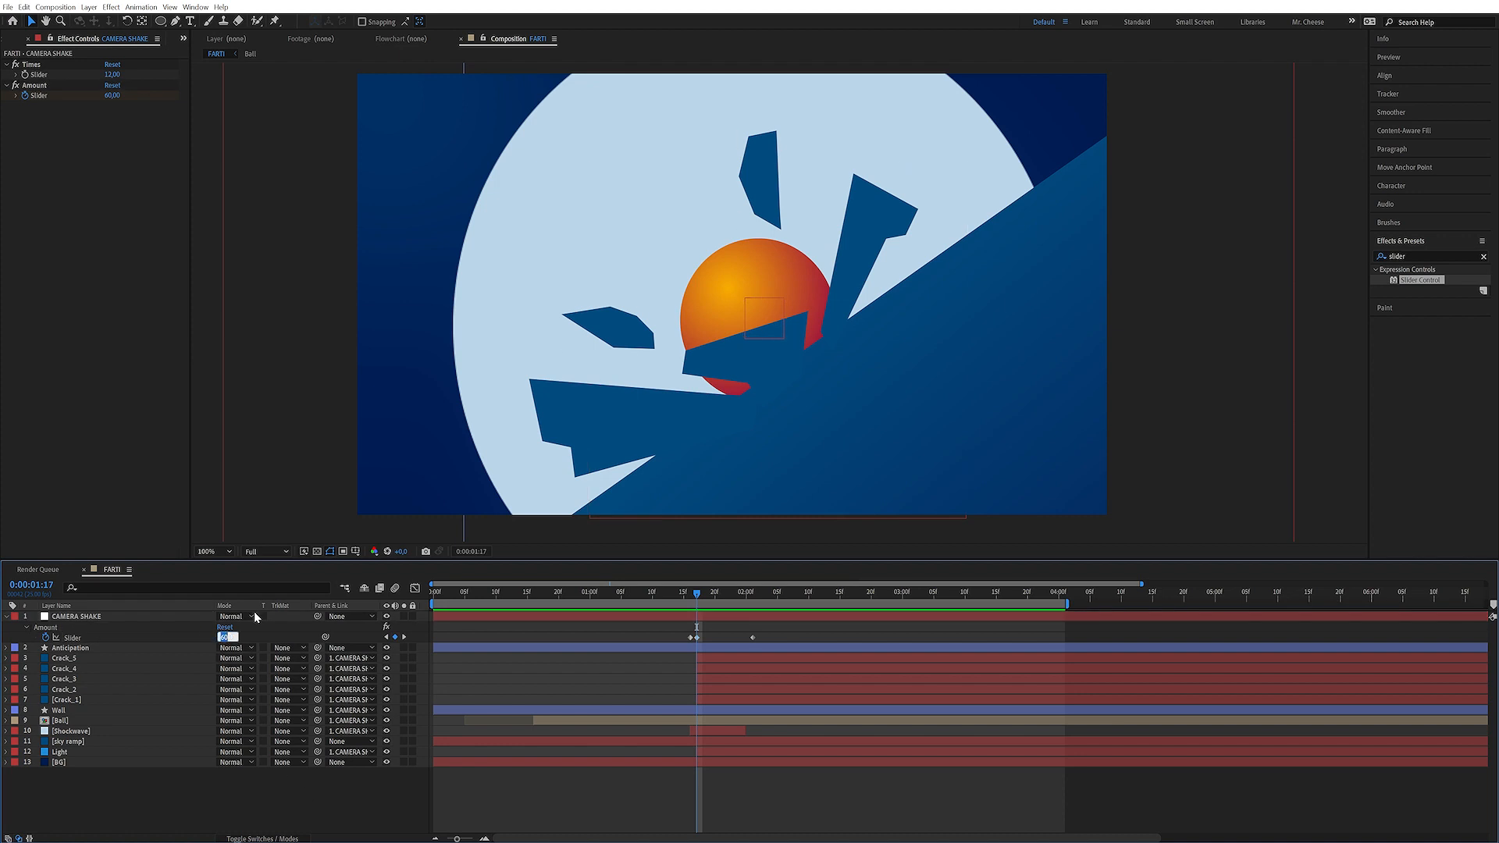
type("200")
key("Return")
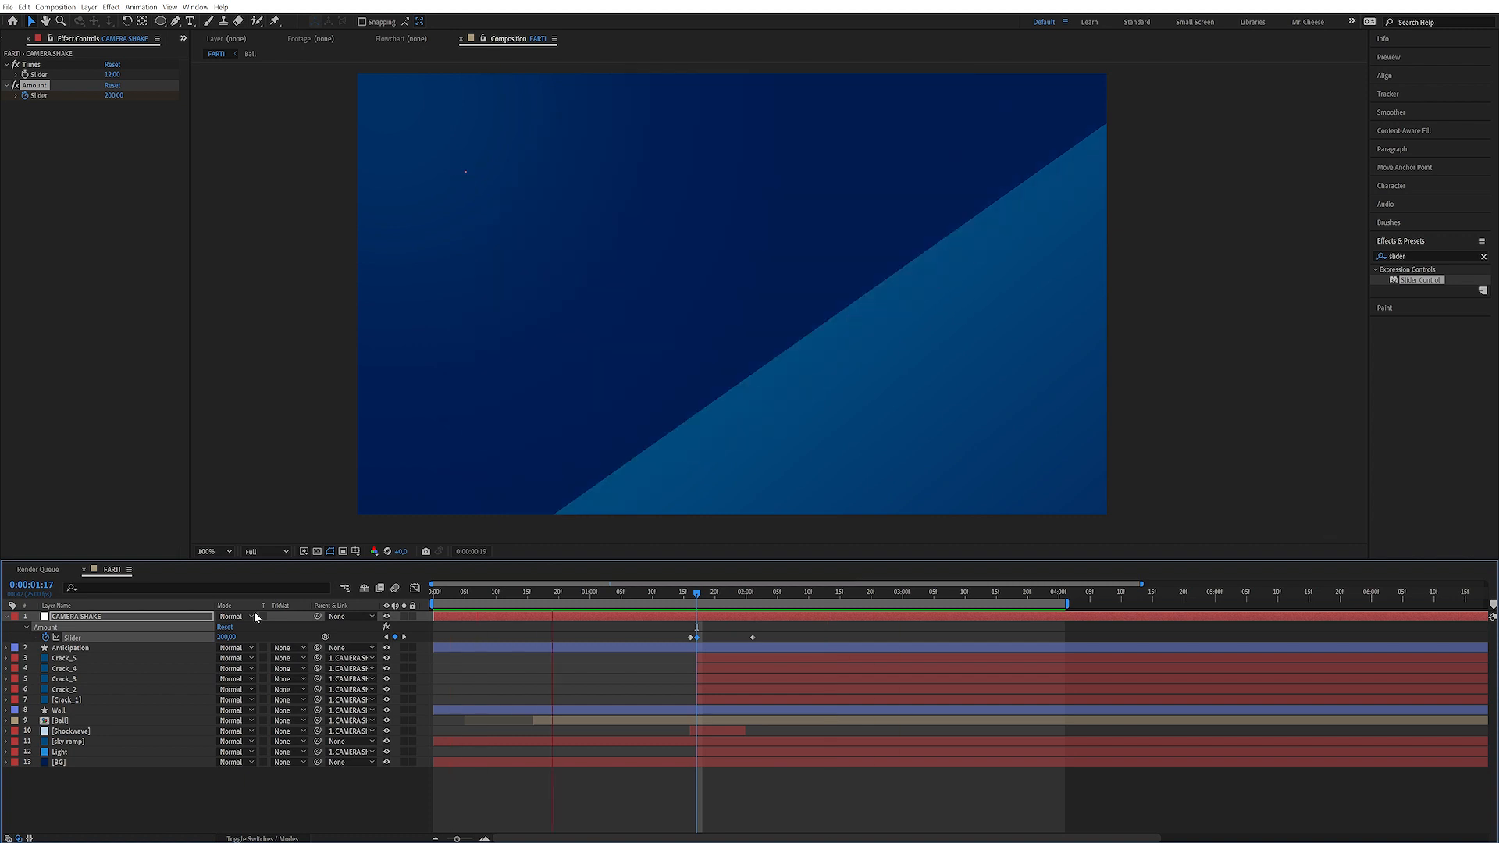
Save the project, then duplicate the CAMERA SHAKE layer and reveal its keyframes
key("ctrl+s")
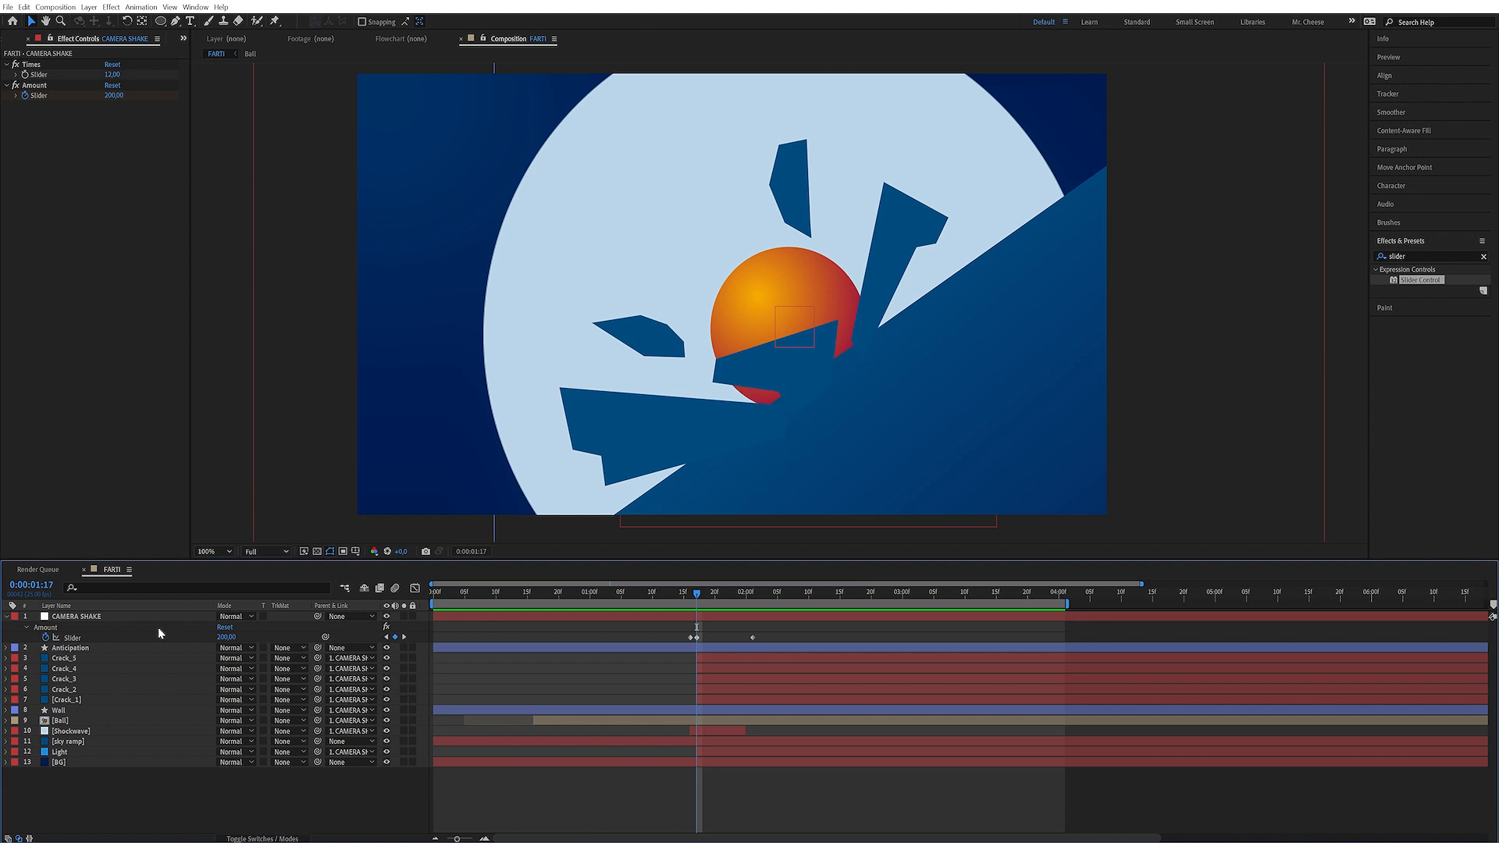
left_click(111, 613)
key("ctrl+d")
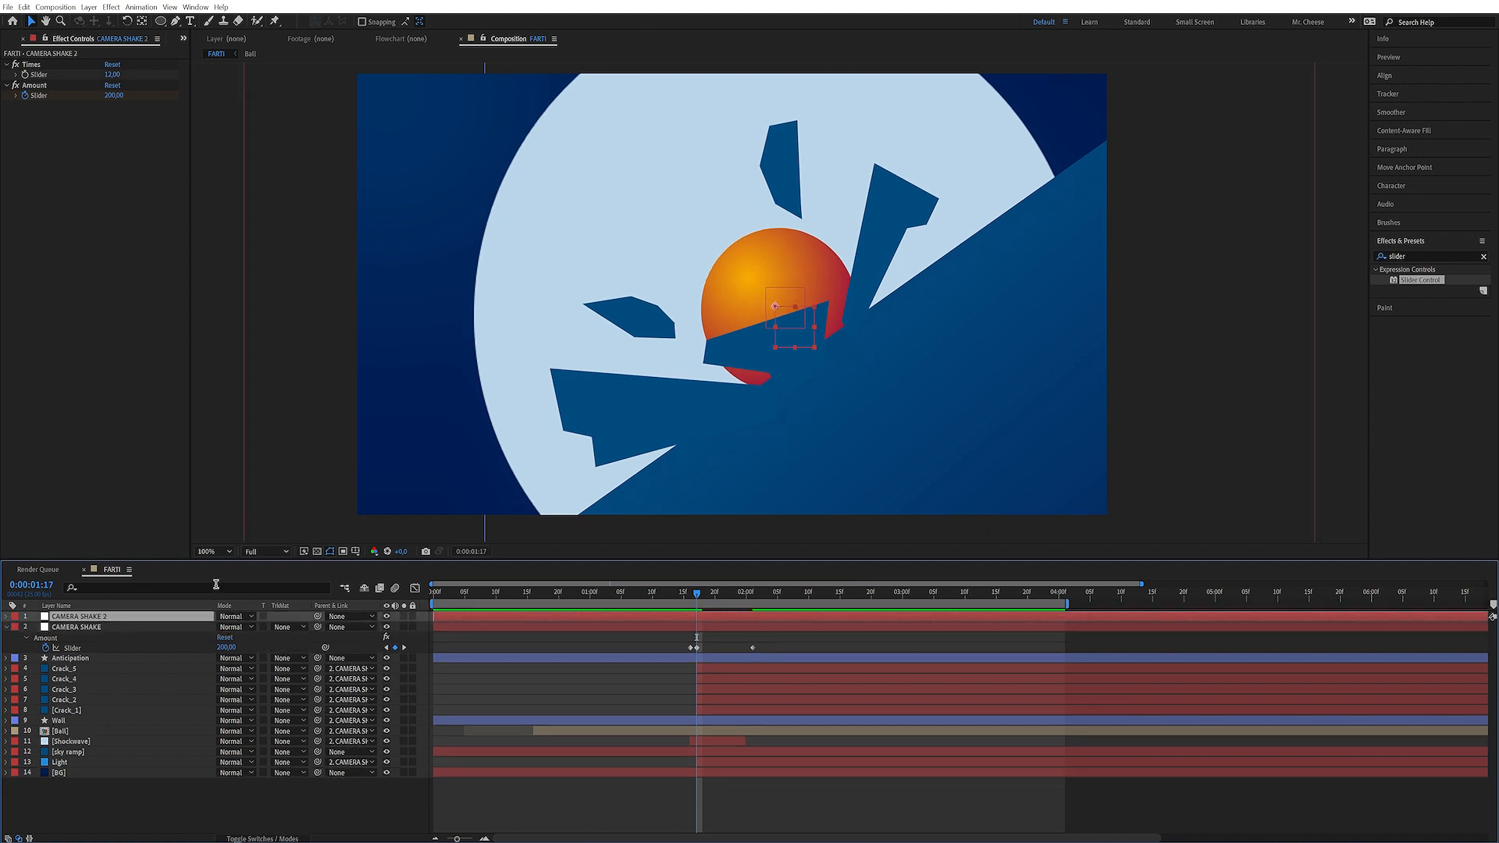
key("u")
On CAMERA SHAKE 2, set the 0:00:01:17 Amount keyframe to 20 and move its last keyframe to about 0:00:03:20
left_click(237, 634)
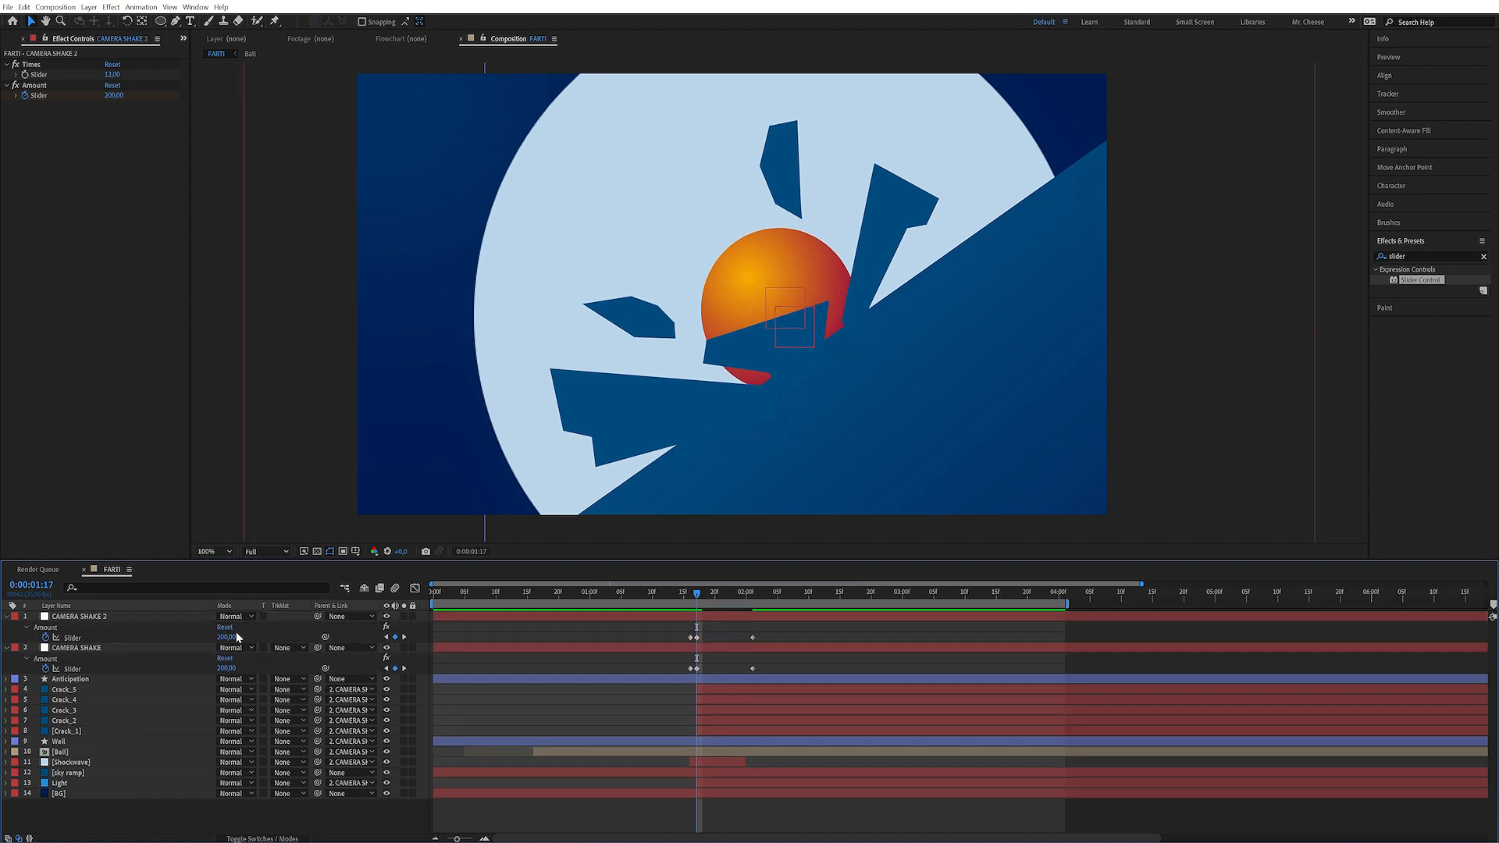
key("Return")
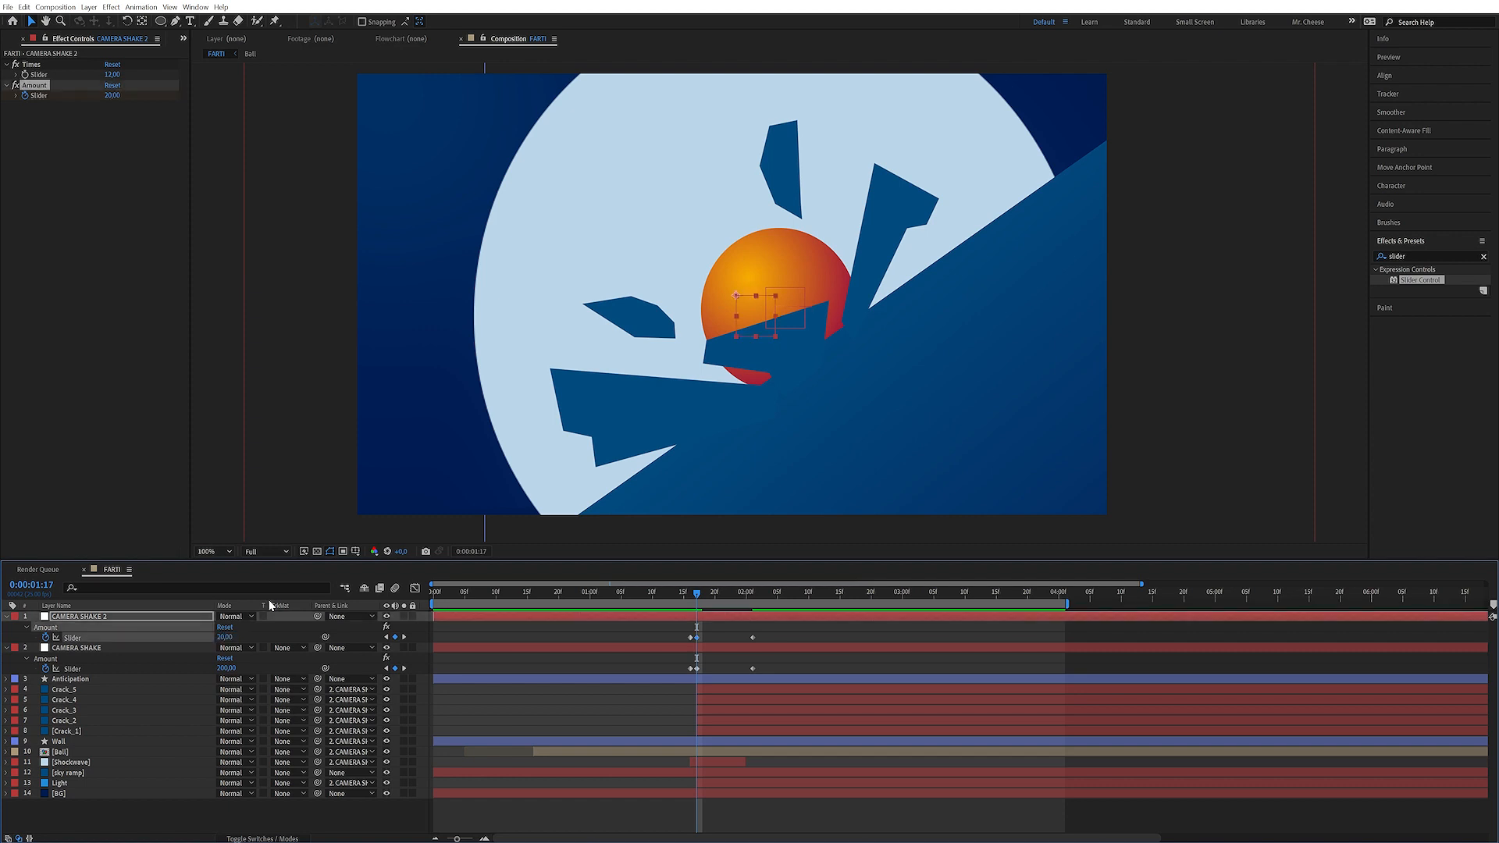
left_click_drag(752, 637, 1029, 641)
Parent the CAMERA SHAKE layer to CAMERA SHAKE 2
left_click(691, 594)
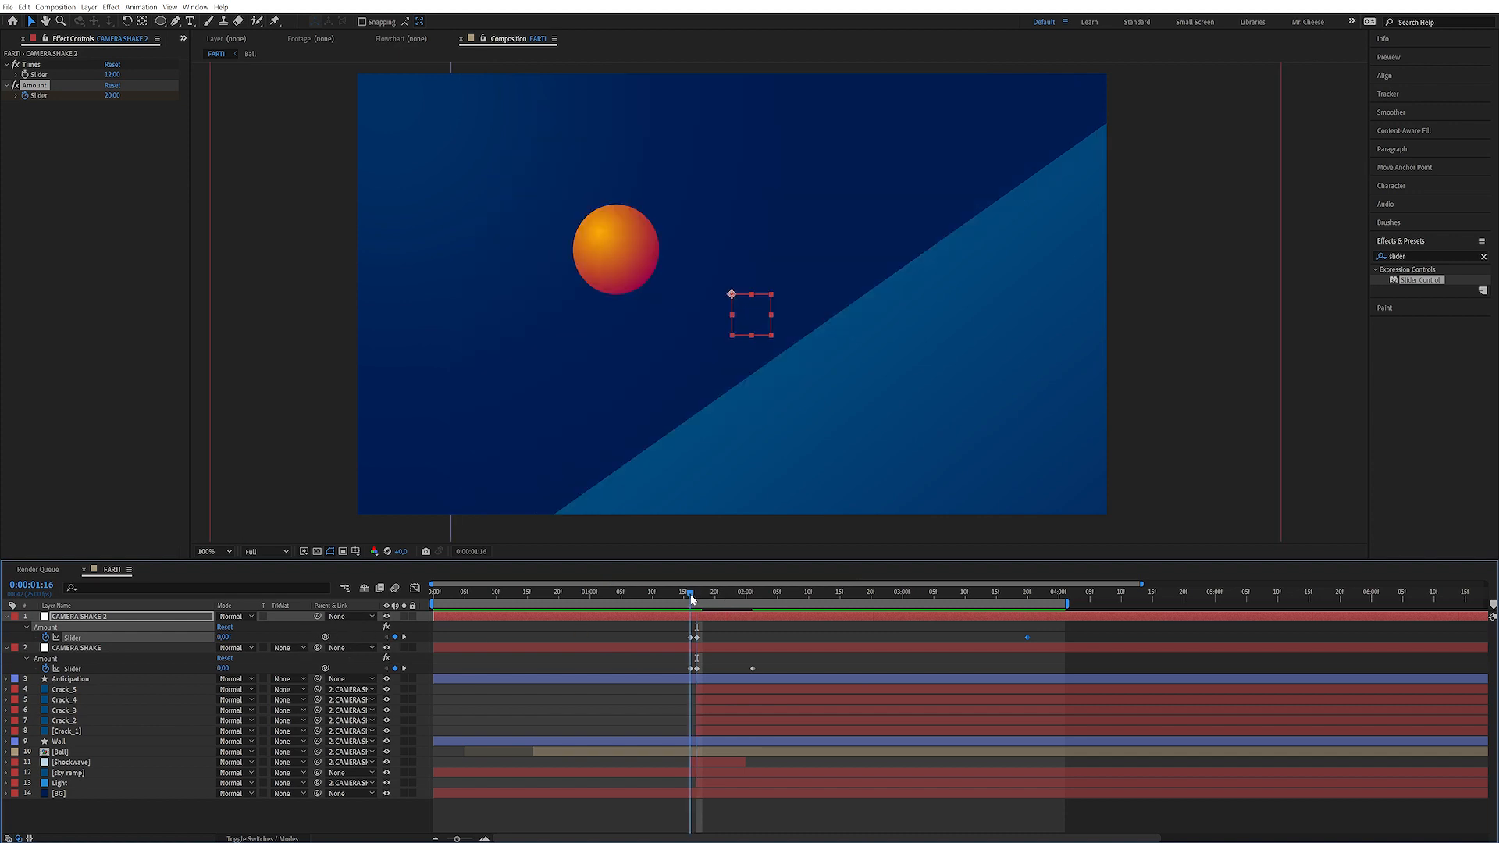
left_click_drag(318, 650, 111, 618)
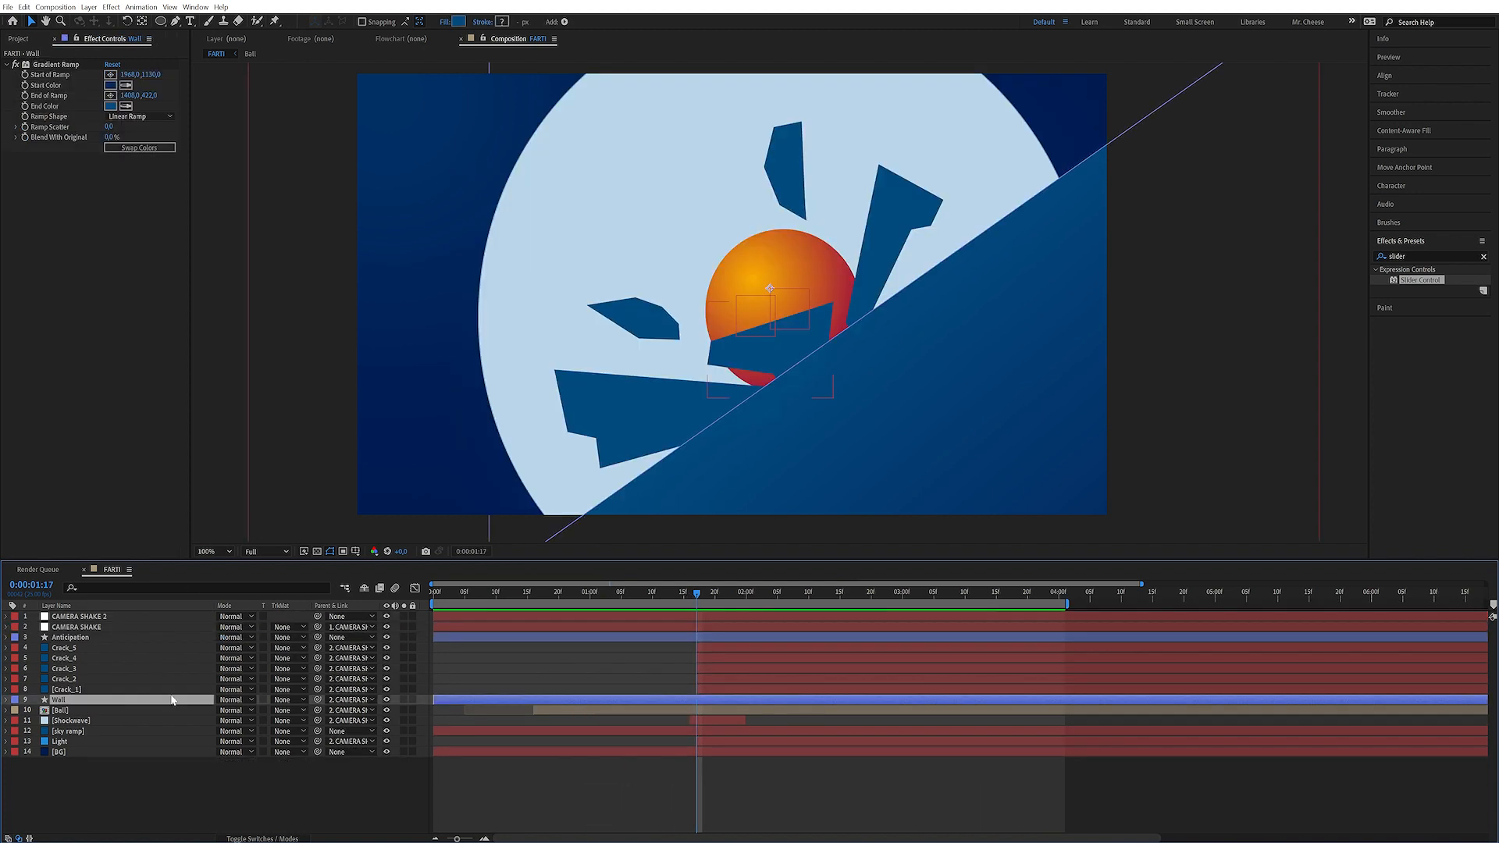
Create a comp-size solid named "Walls Cracks" above the Wall layer
key("F2")
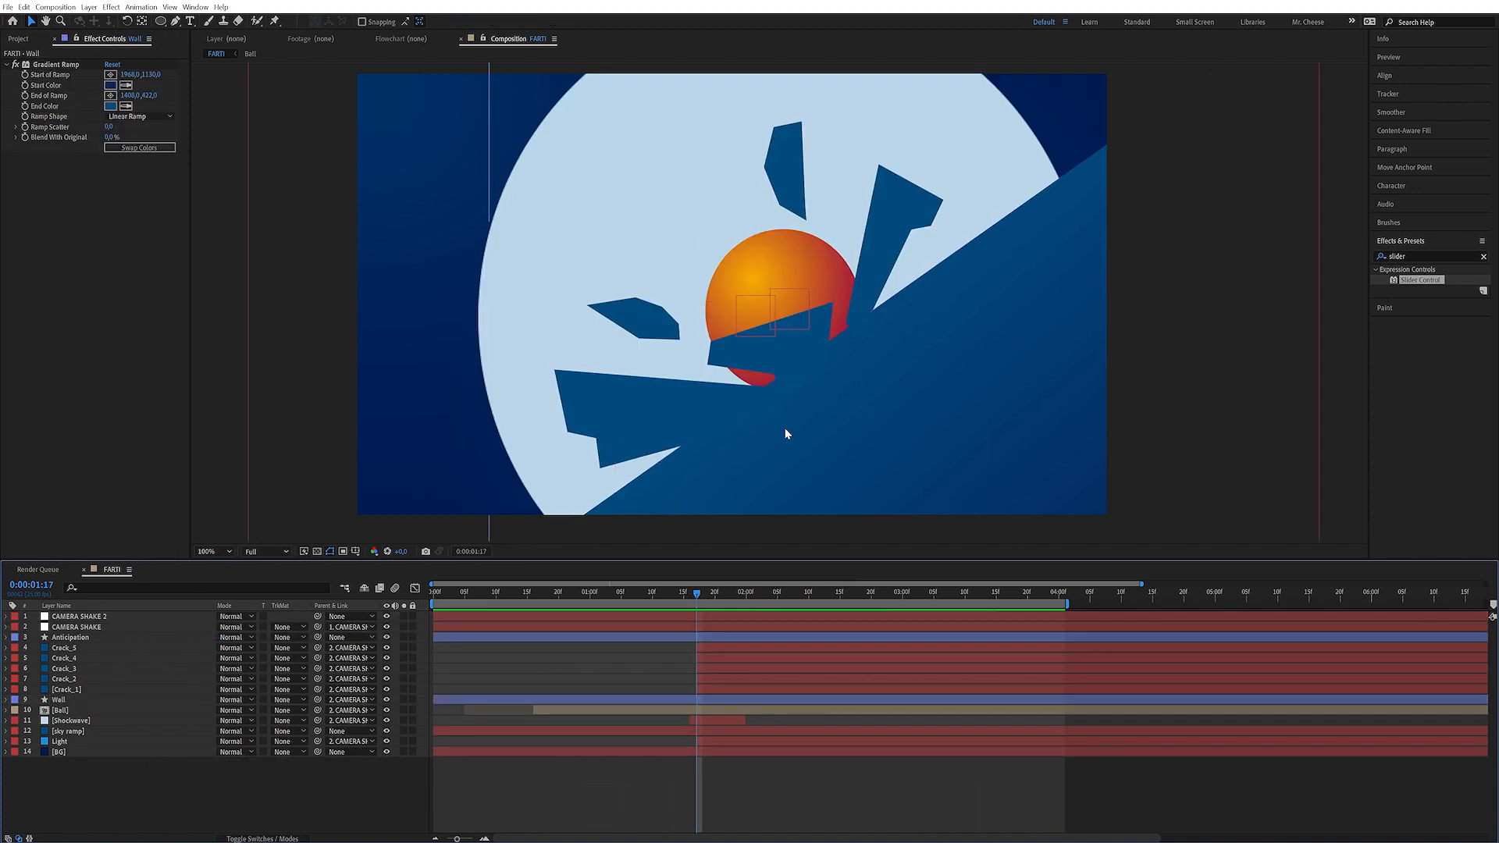
left_click(77, 700)
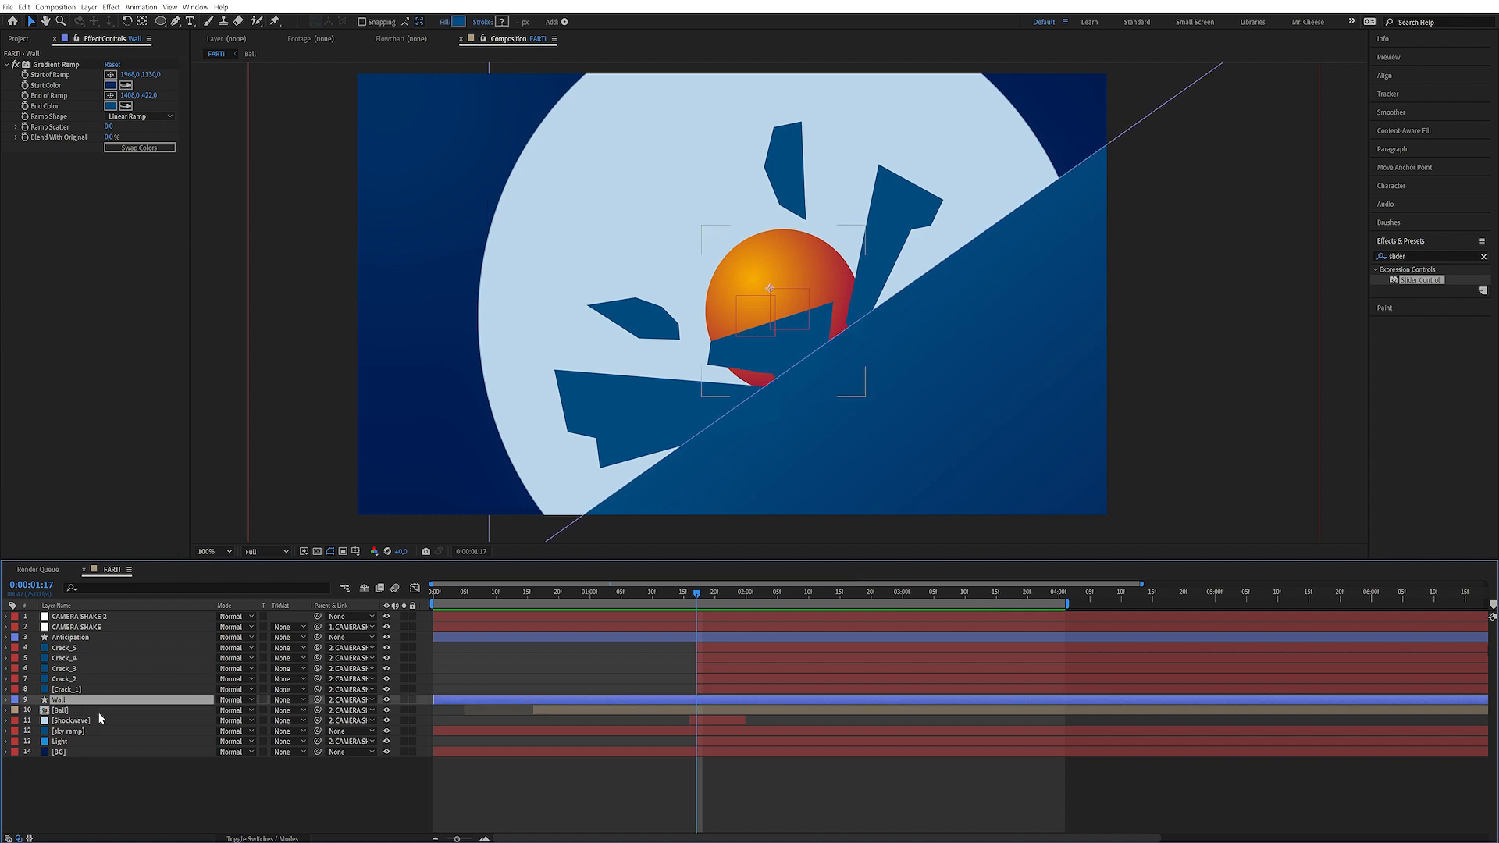
key("ctrl+y")
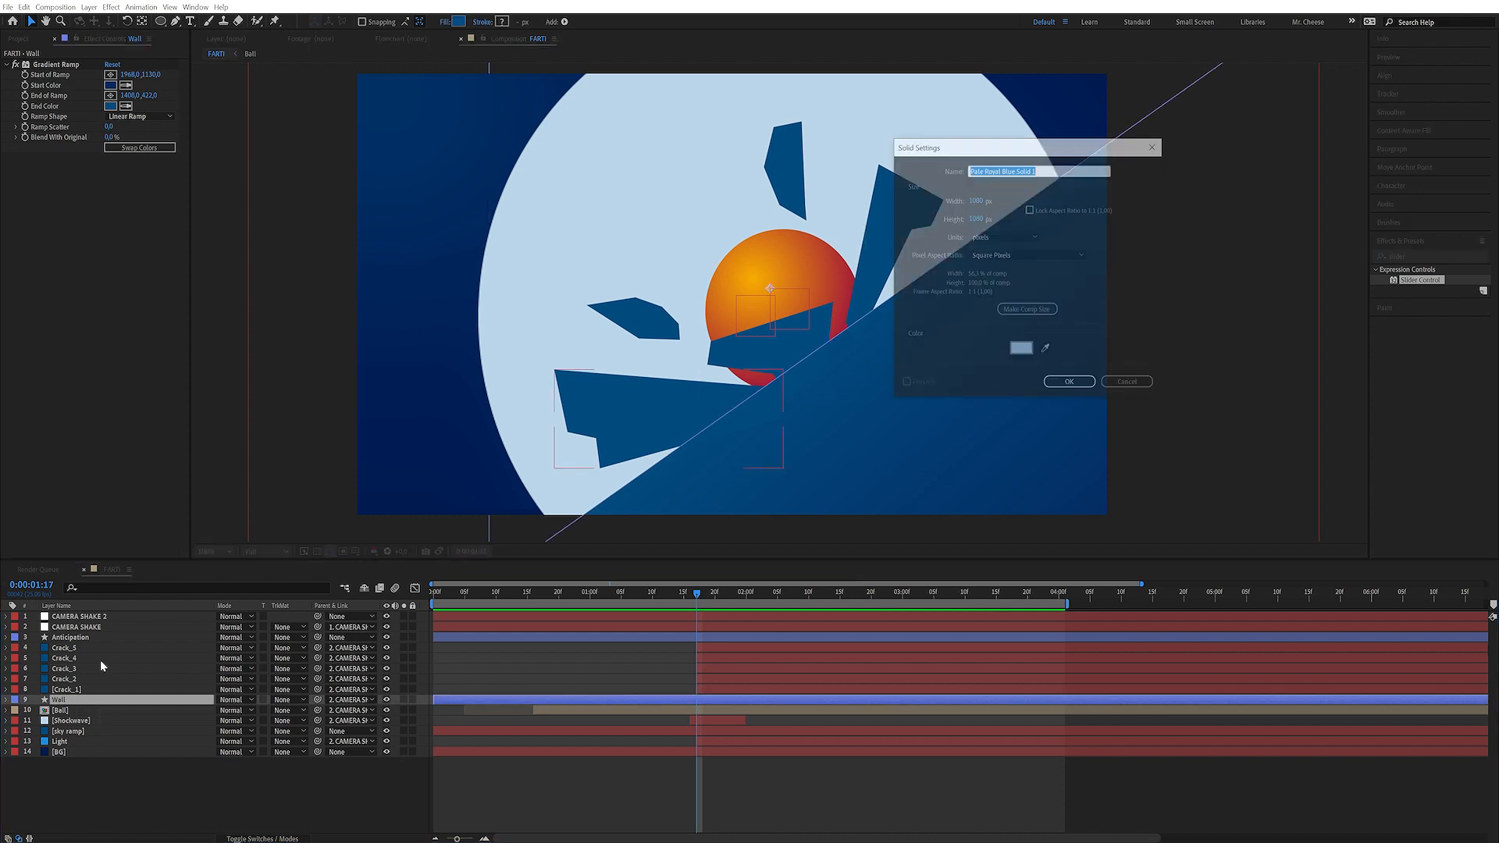
type("Walls Cracks")
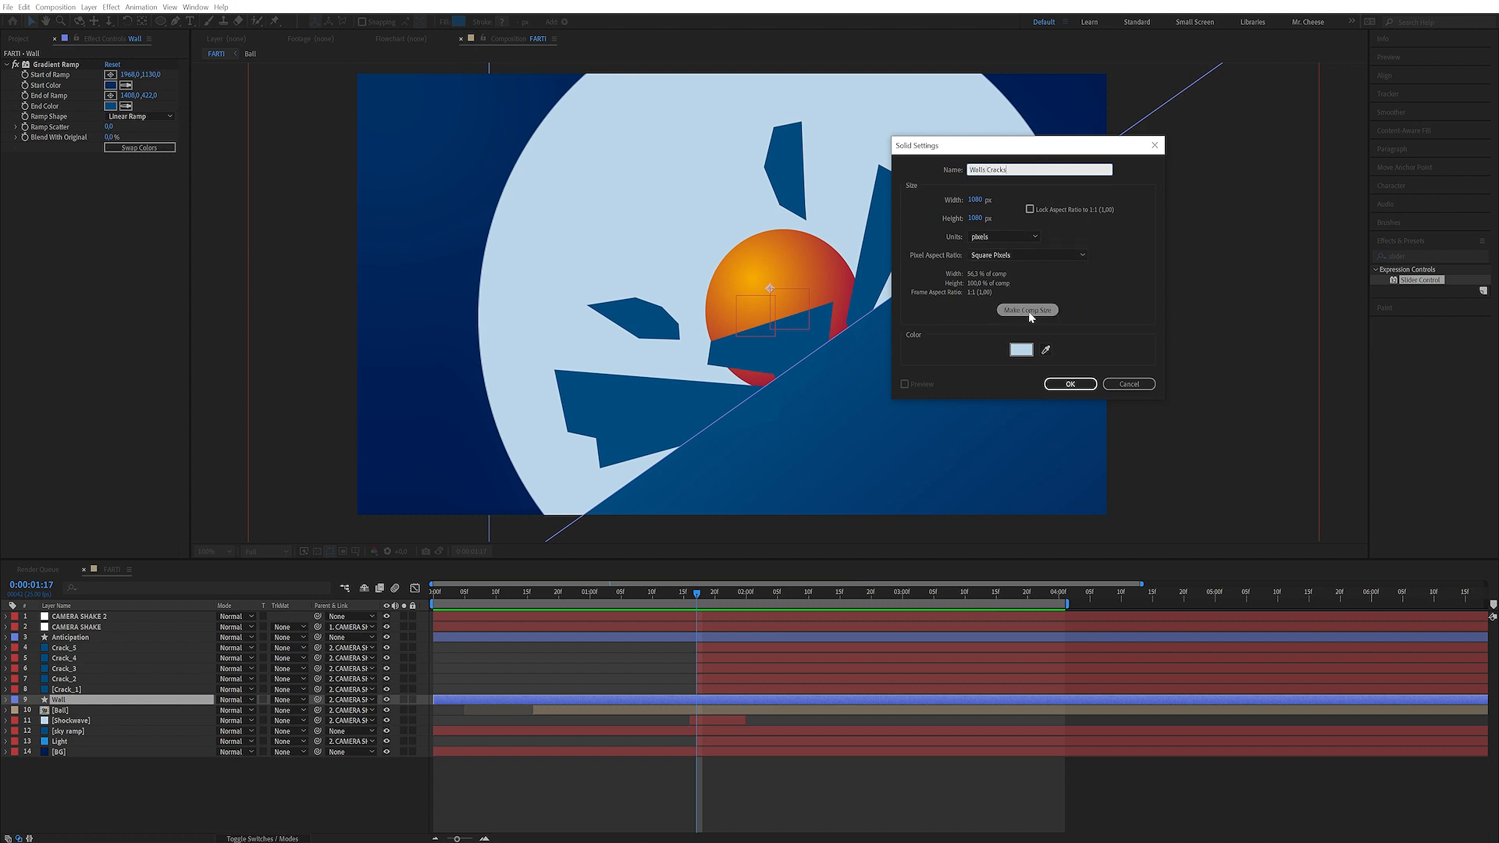
left_click(1027, 310)
left_click(1072, 385)
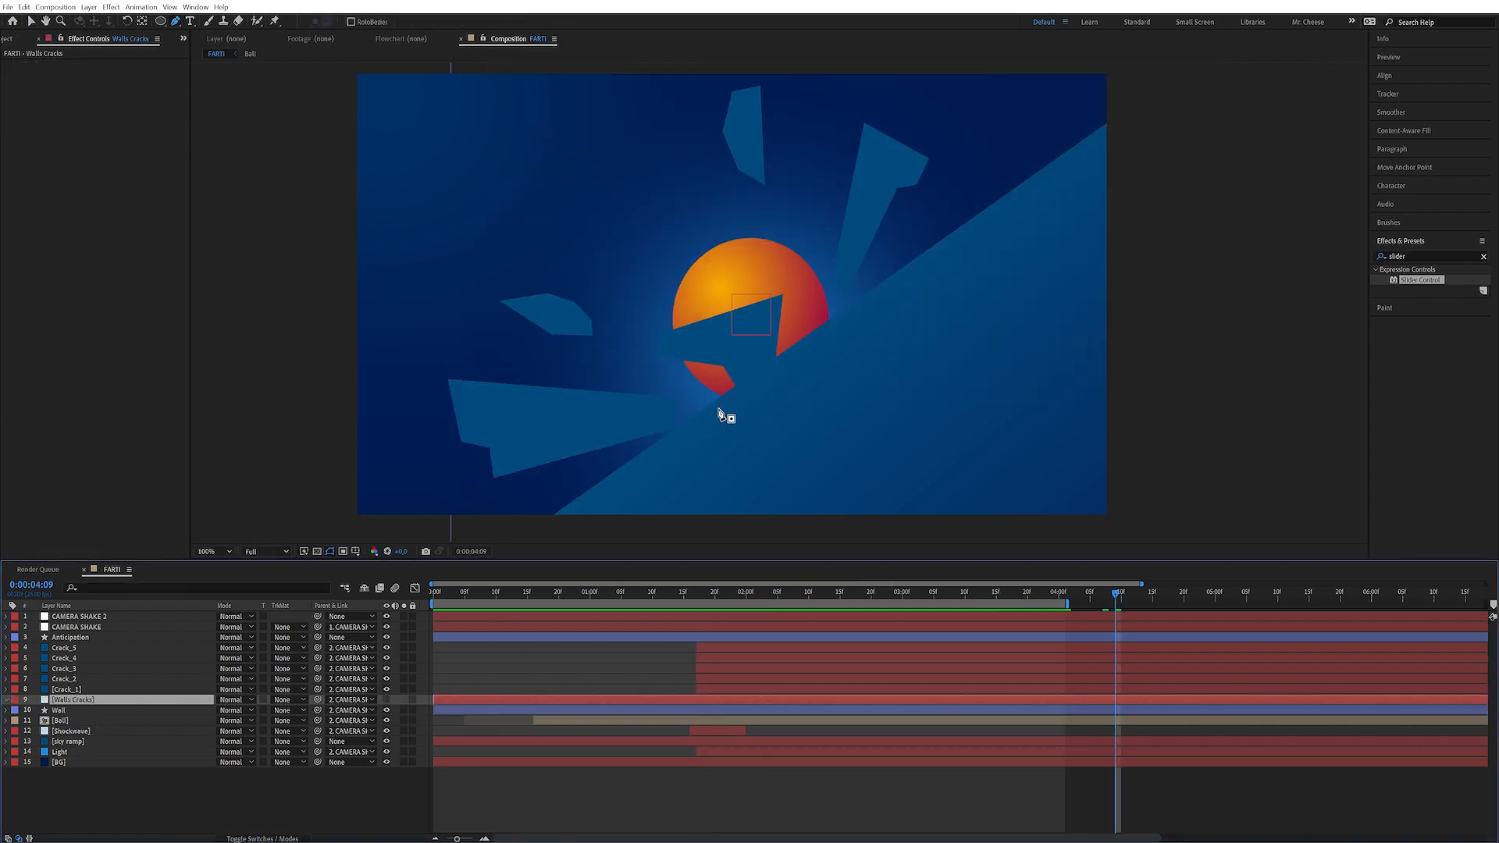
Draw jagged crack-shaped masks on the Walls Cracks solid with the Pen tool, spreading from the impact point
left_click(718, 409)
left_click(802, 373)
left_click_drag(790, 391, 809, 385)
left_click(832, 359)
left_click(836, 319)
left_click(836, 365)
left_click(826, 373)
left_click(798, 399)
left_click_drag(774, 406, 777, 394)
left_click(786, 384)
left_click(722, 416)
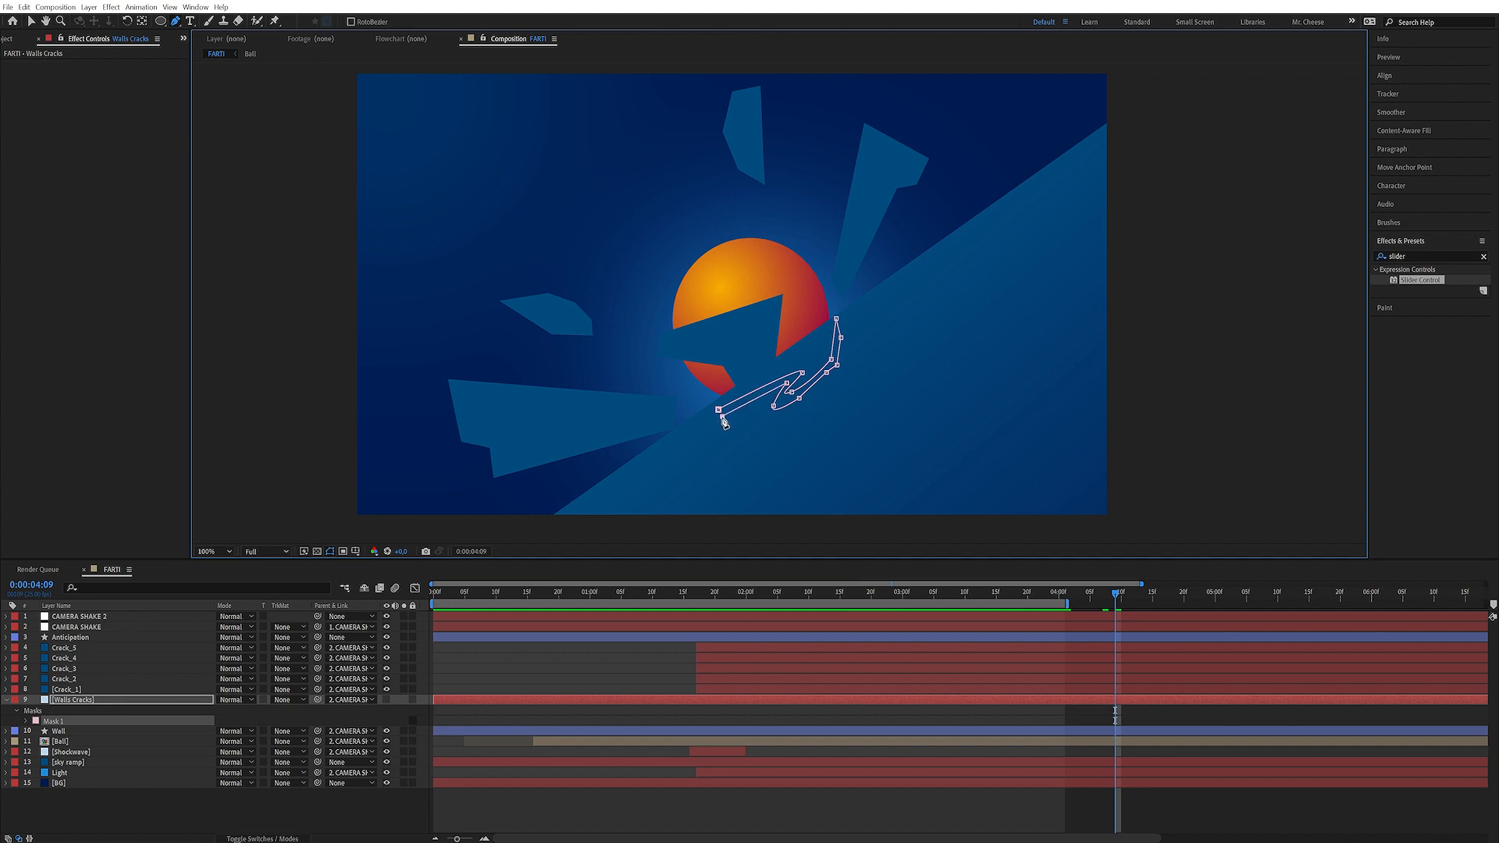
left_click(703, 424)
left_click(722, 417)
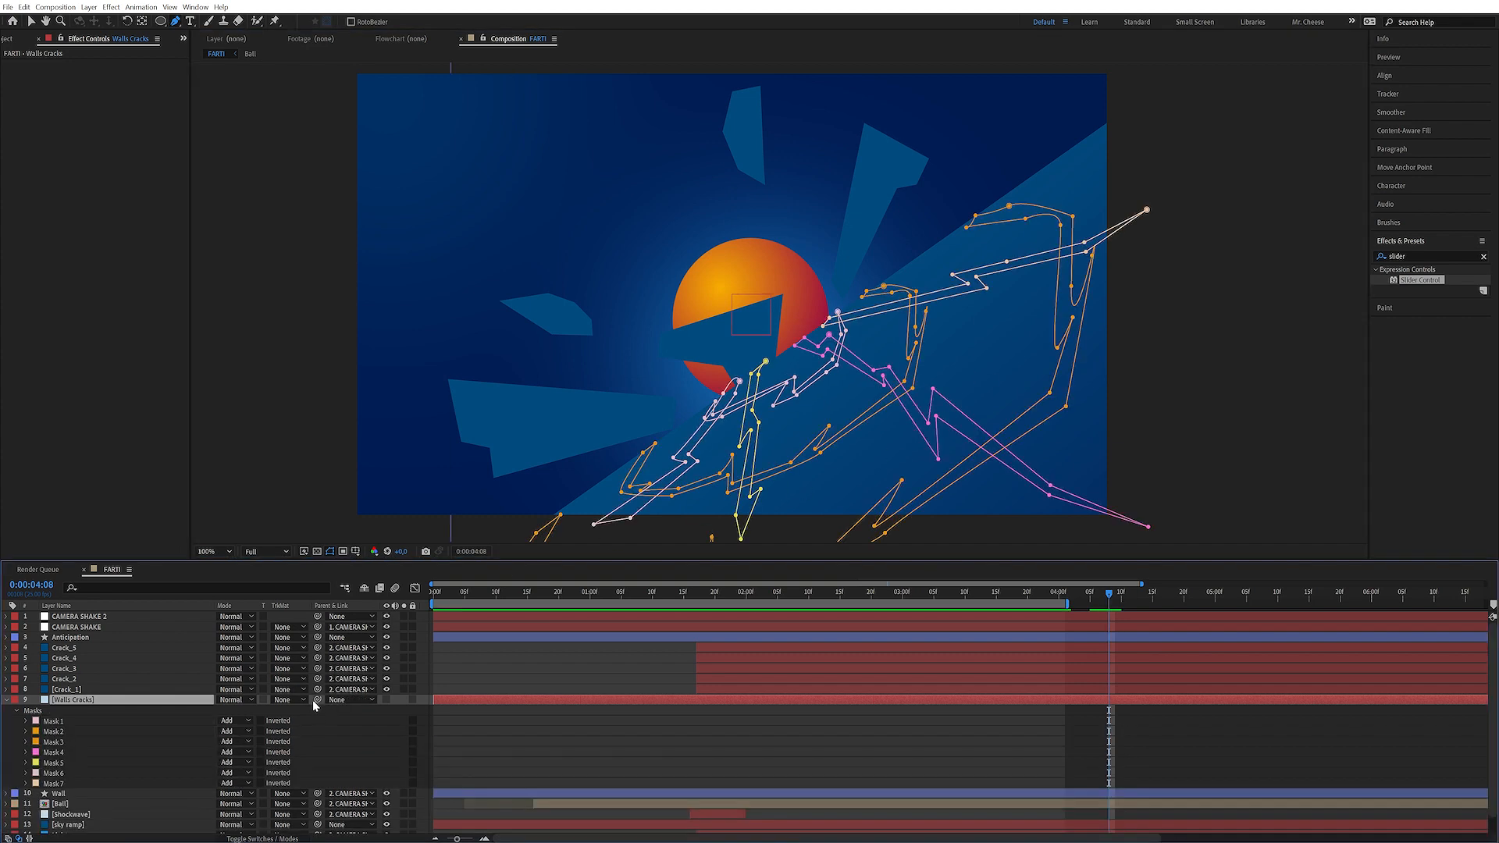
Parent the Walls Cracks layer to CAMERA SHAKE
left_click_drag(313, 700, 101, 627)
left_click(361, 736)
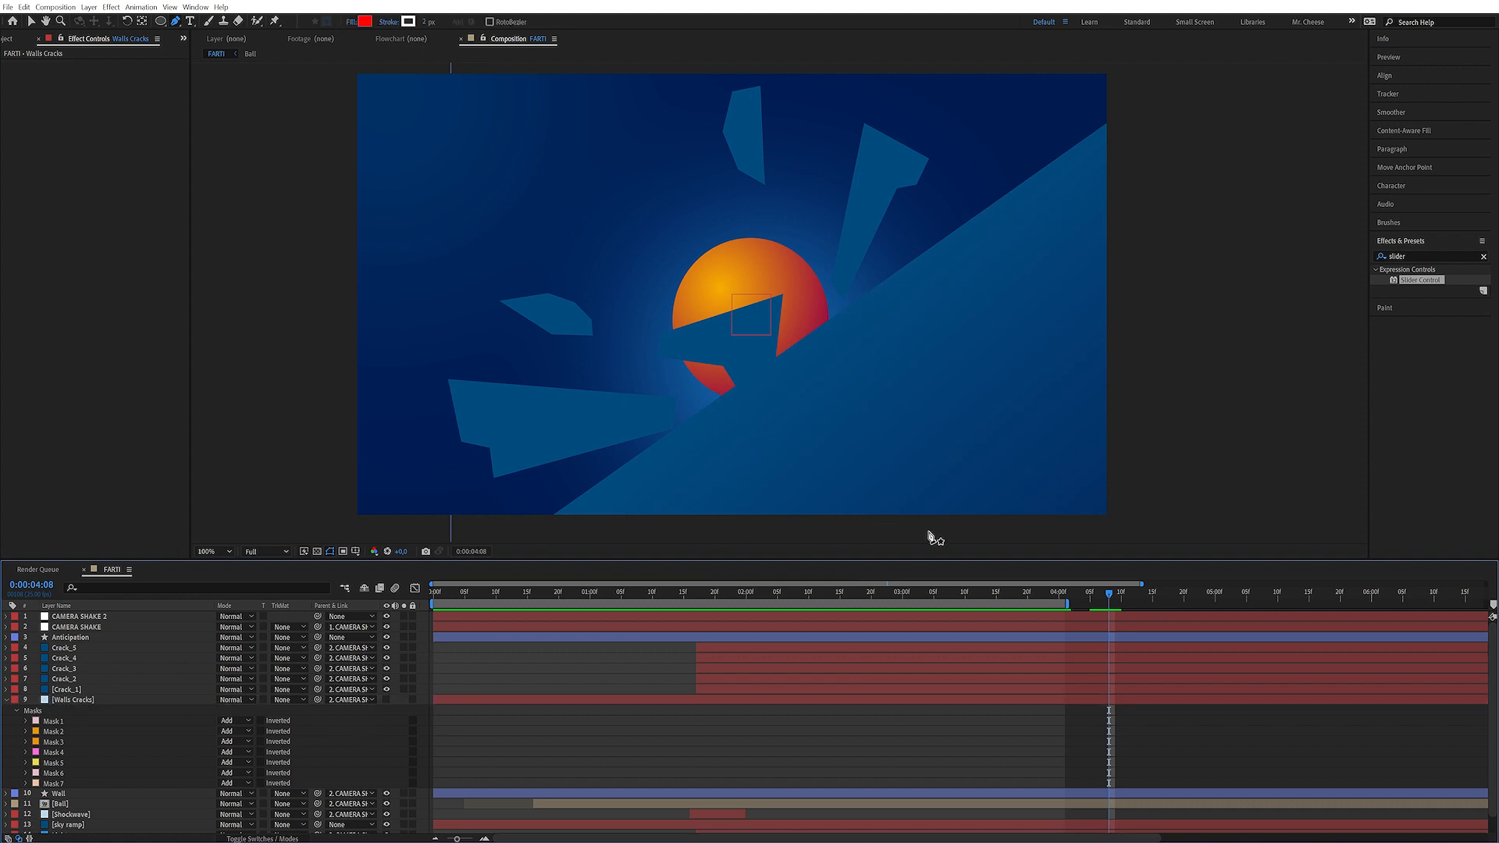
Trim the Walls Cracks layer so it starts at about 0:00:01:17
left_click(87, 699)
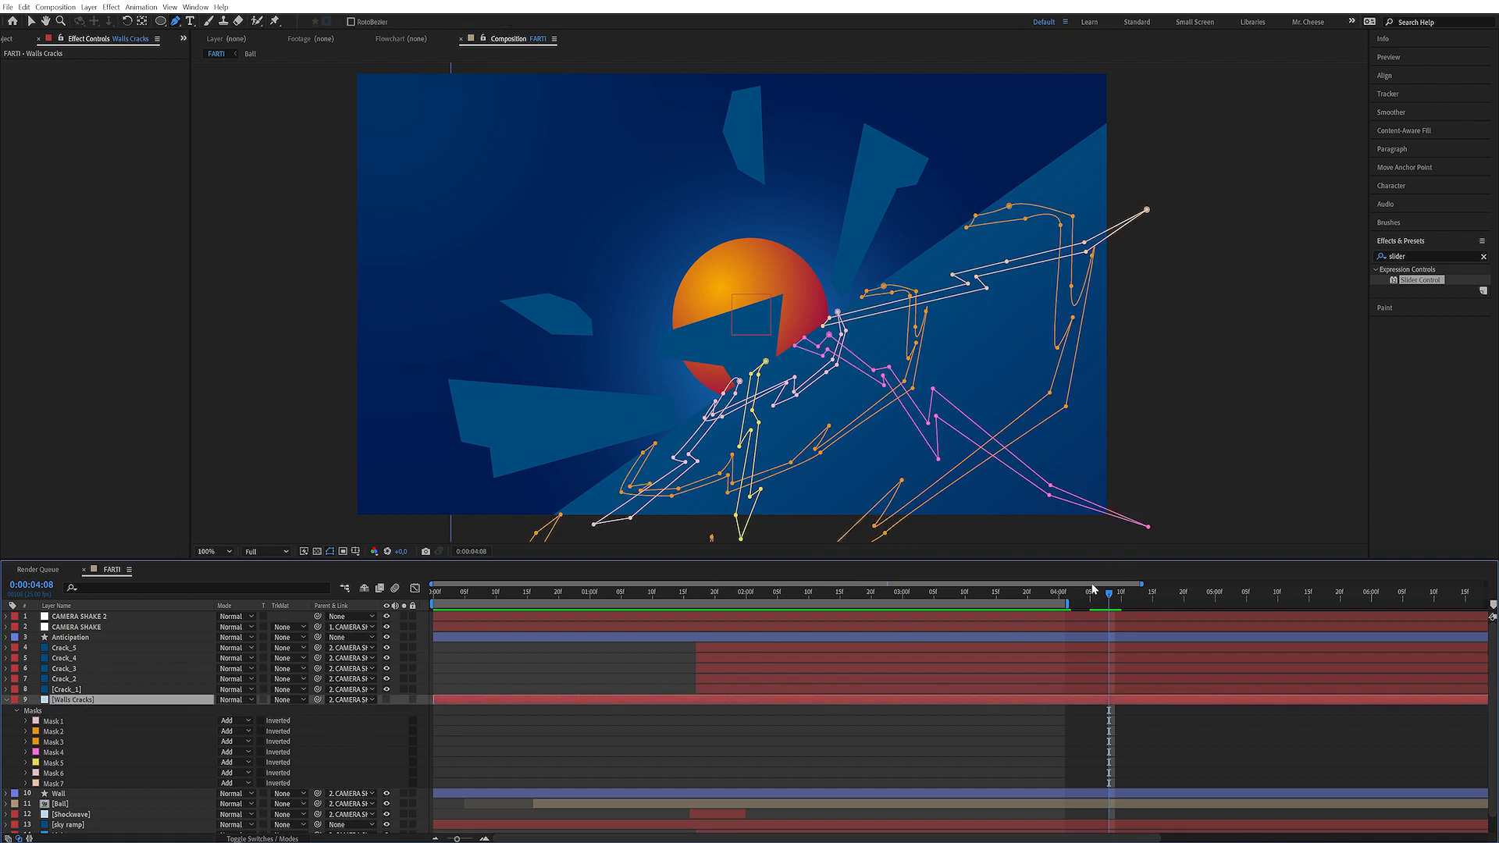
left_click_drag(1101, 598, 724, 661)
left_click(386, 700)
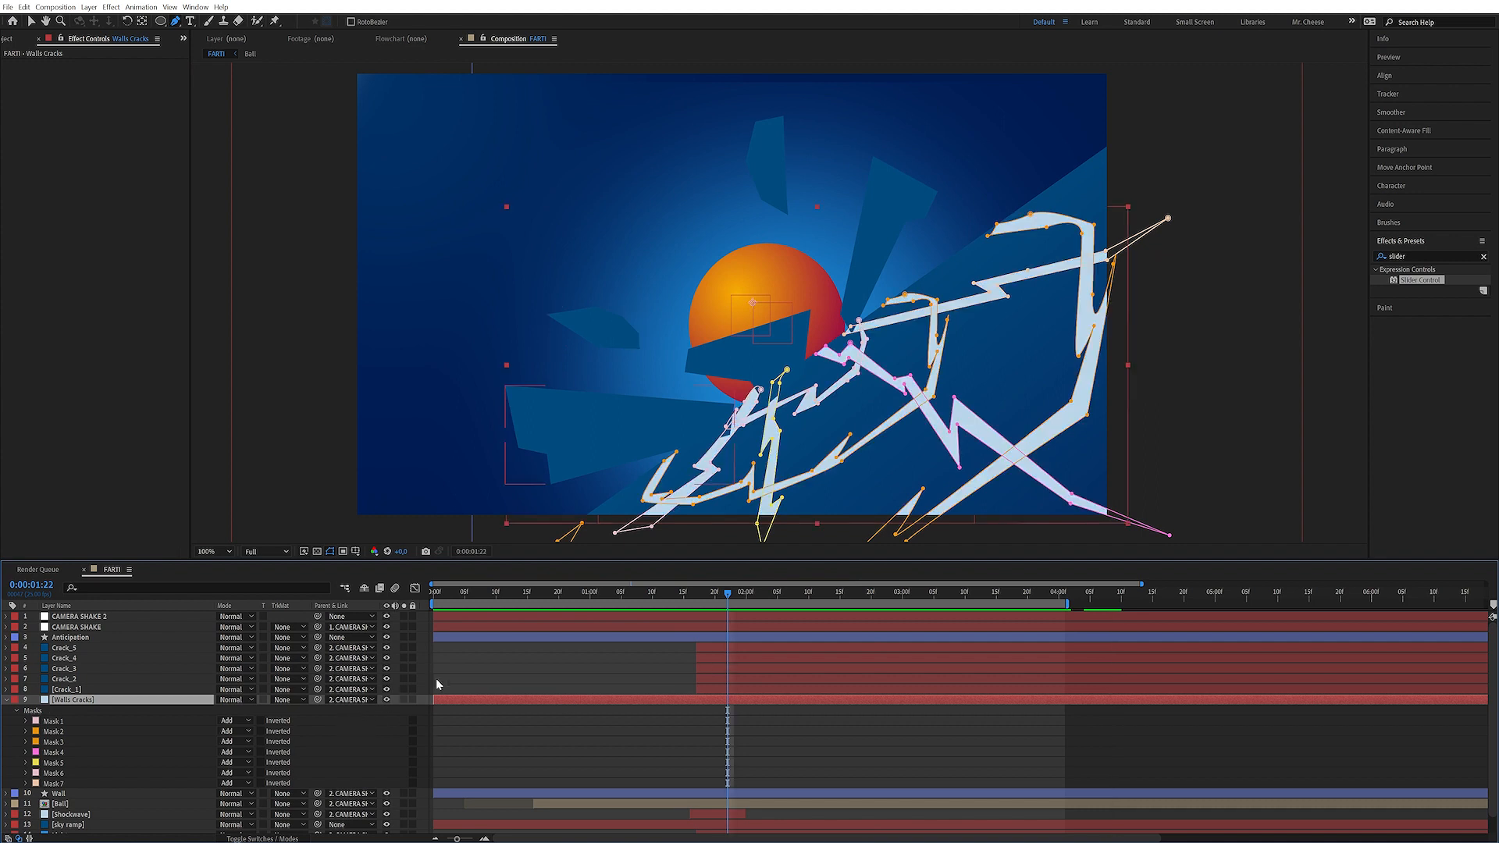
left_click_drag(726, 598, 697, 601)
left_click_drag(437, 699, 695, 703)
mouse_move(700, 593)
left_mouse_down()
mouse_move(714, 595)
mouse_move(697, 593)
left_mouse_up()
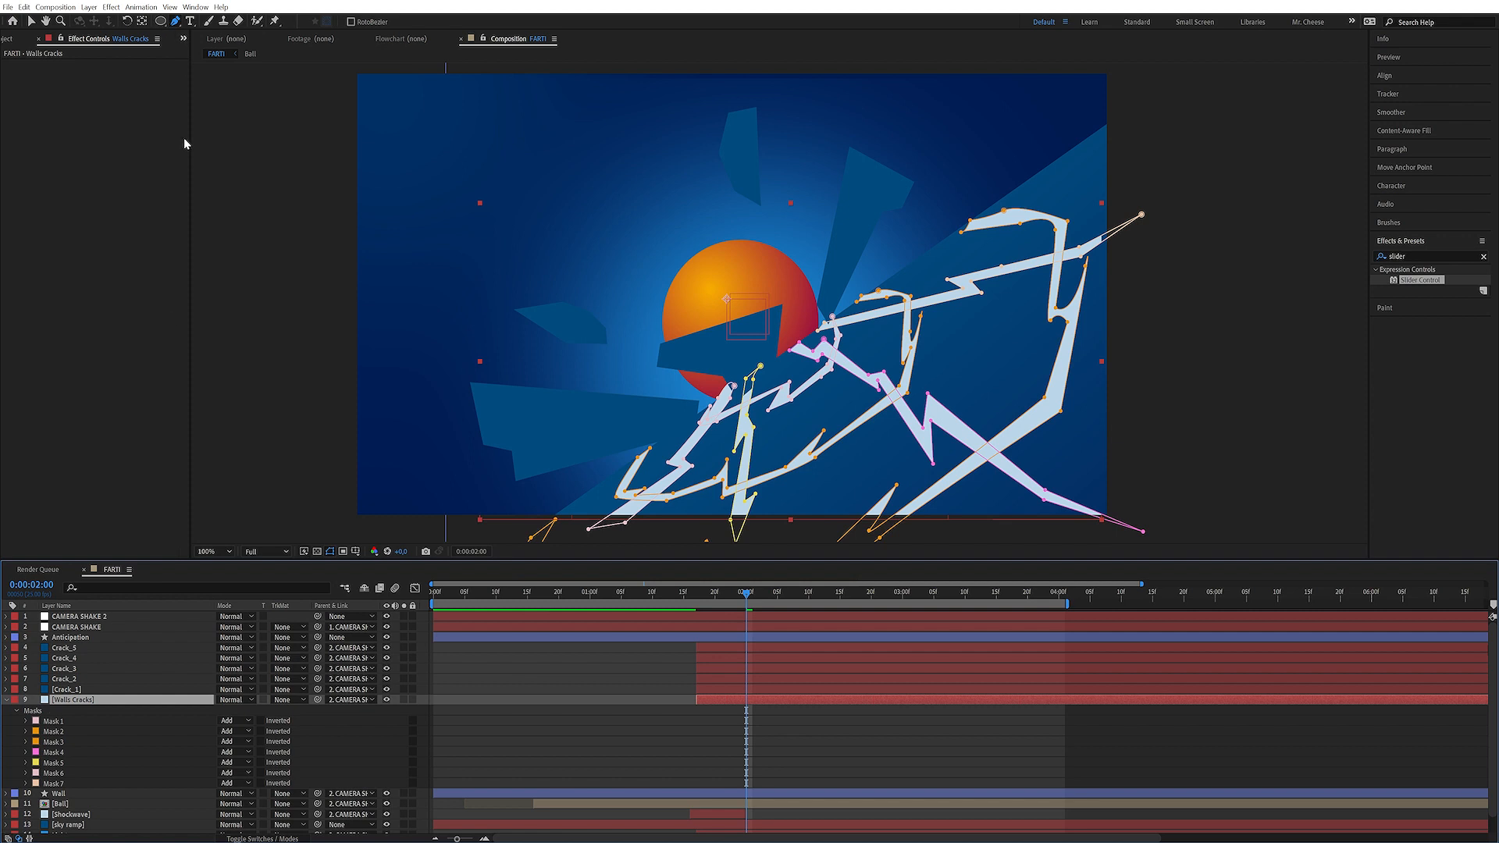
Recolor the Walls Cracks solid with a blue sampled from the wall using the eyedropper
key("ctrl+shift+y")
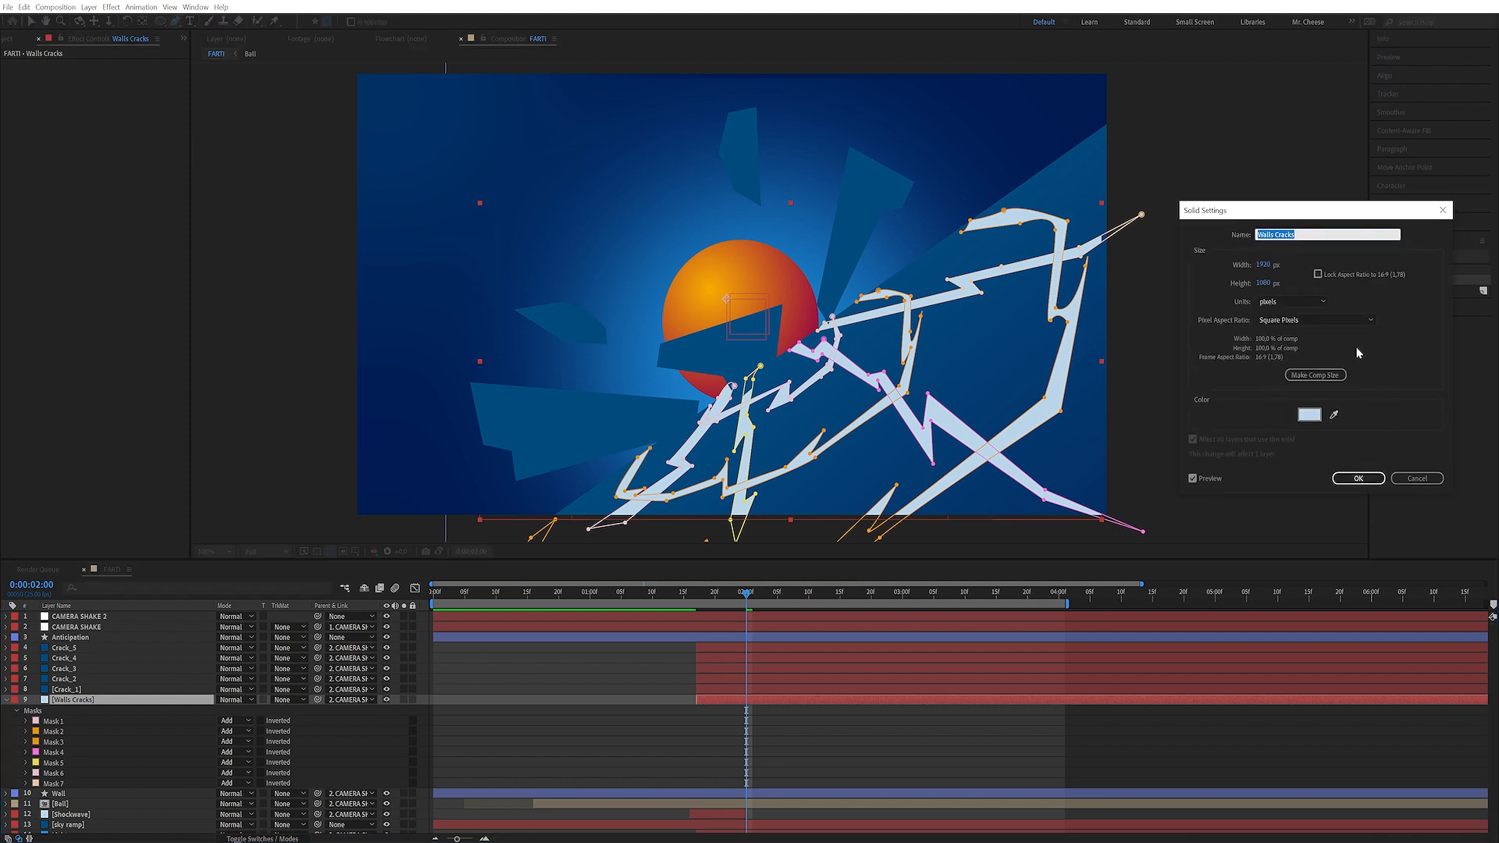
left_click(1335, 415)
left_click(914, 363)
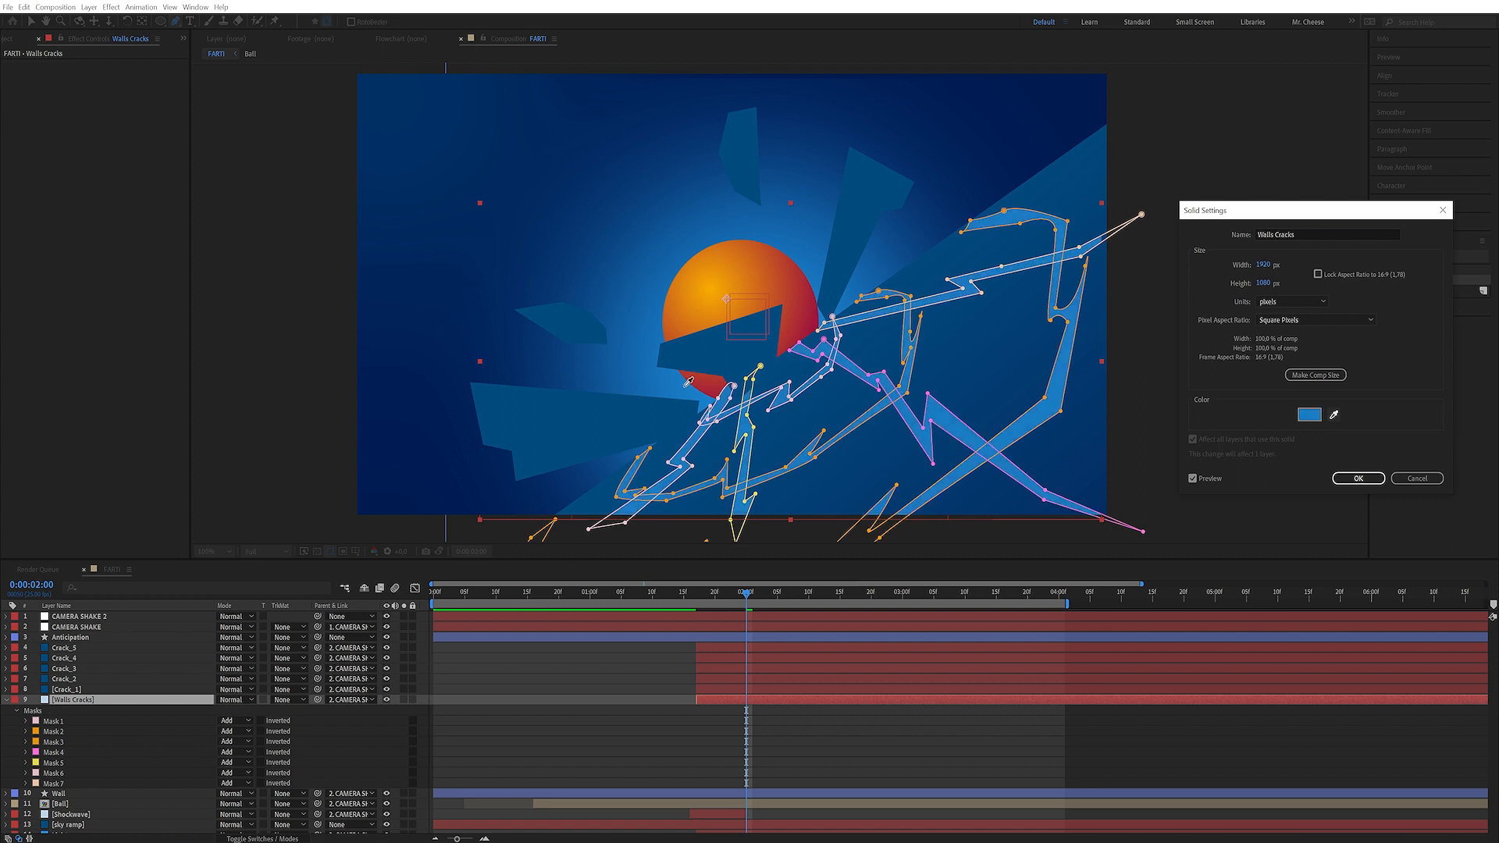
left_click(1359, 478)
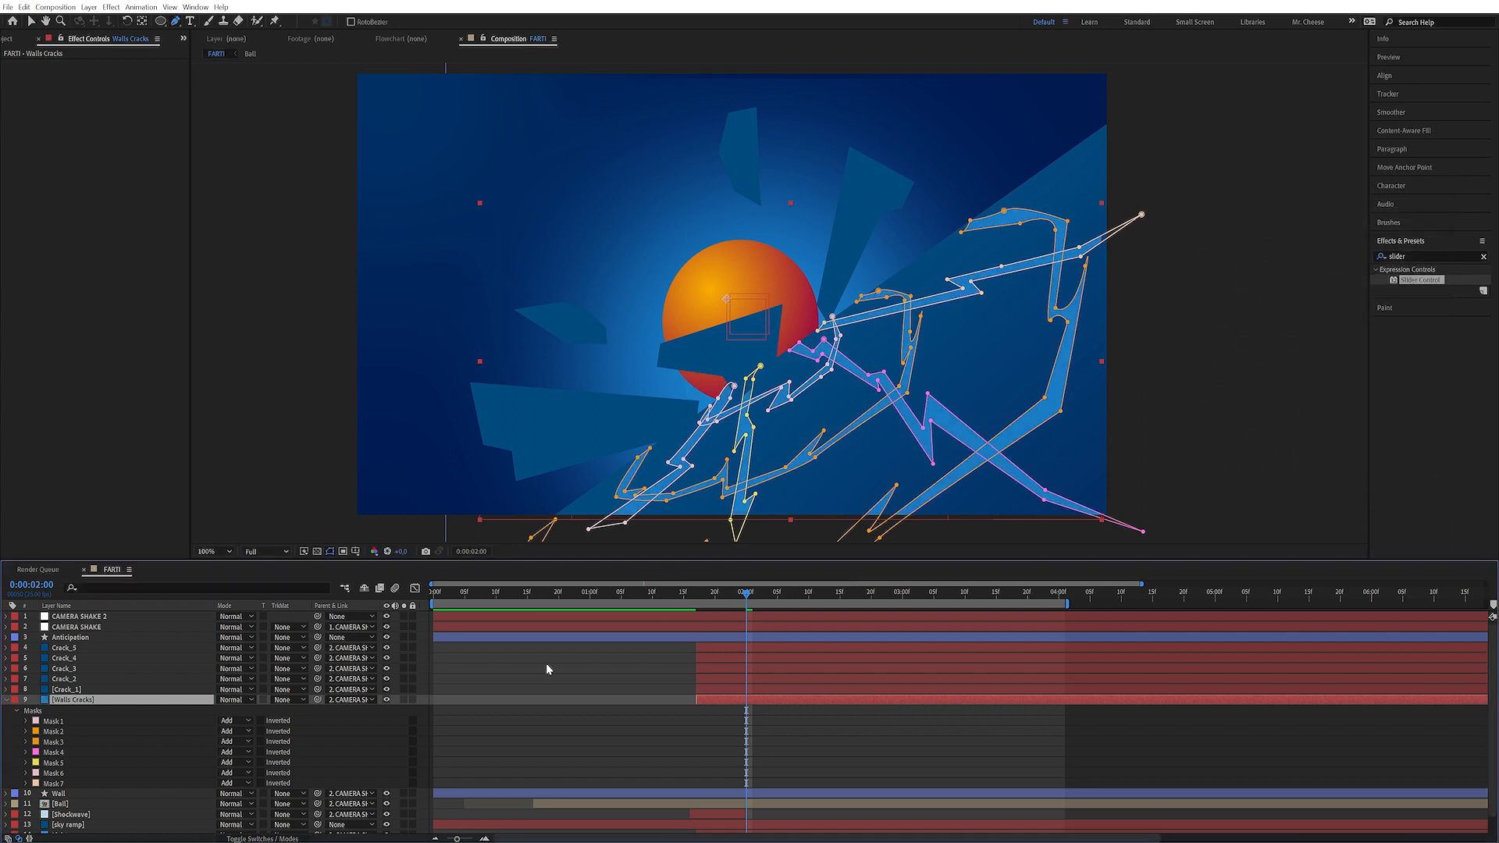
At 0:00:01:17, draw an ellipse mask over the cracks and rotate it diagonally along the wall
left_click_drag(745, 595, 698, 608)
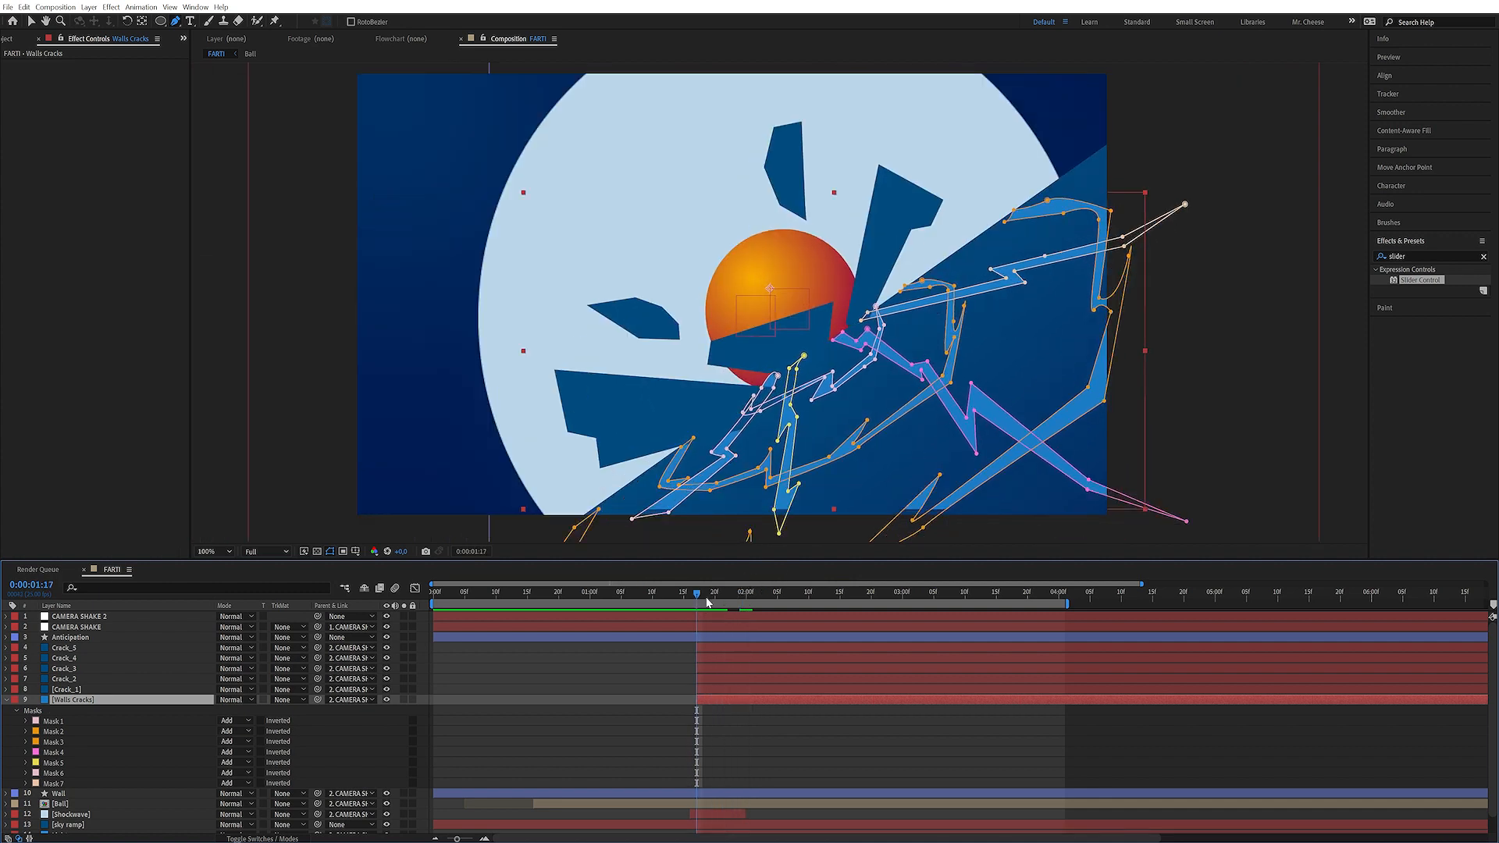
key("q")
left_click_drag(815, 349, 1248, 471)
key("ctrl+t")
left_click_drag(1299, 334, 1193, 191)
left_click_drag(1152, 394, 928, 331)
left_click_drag(1201, 229, 1210, 257)
left_click_drag(995, 291, 999, 289)
mouse_move(1213, 237)
left_mouse_down()
mouse_move(1218, 257)
mouse_move(1214, 241)
left_mouse_up()
left_click_drag(842, 400, 832, 405)
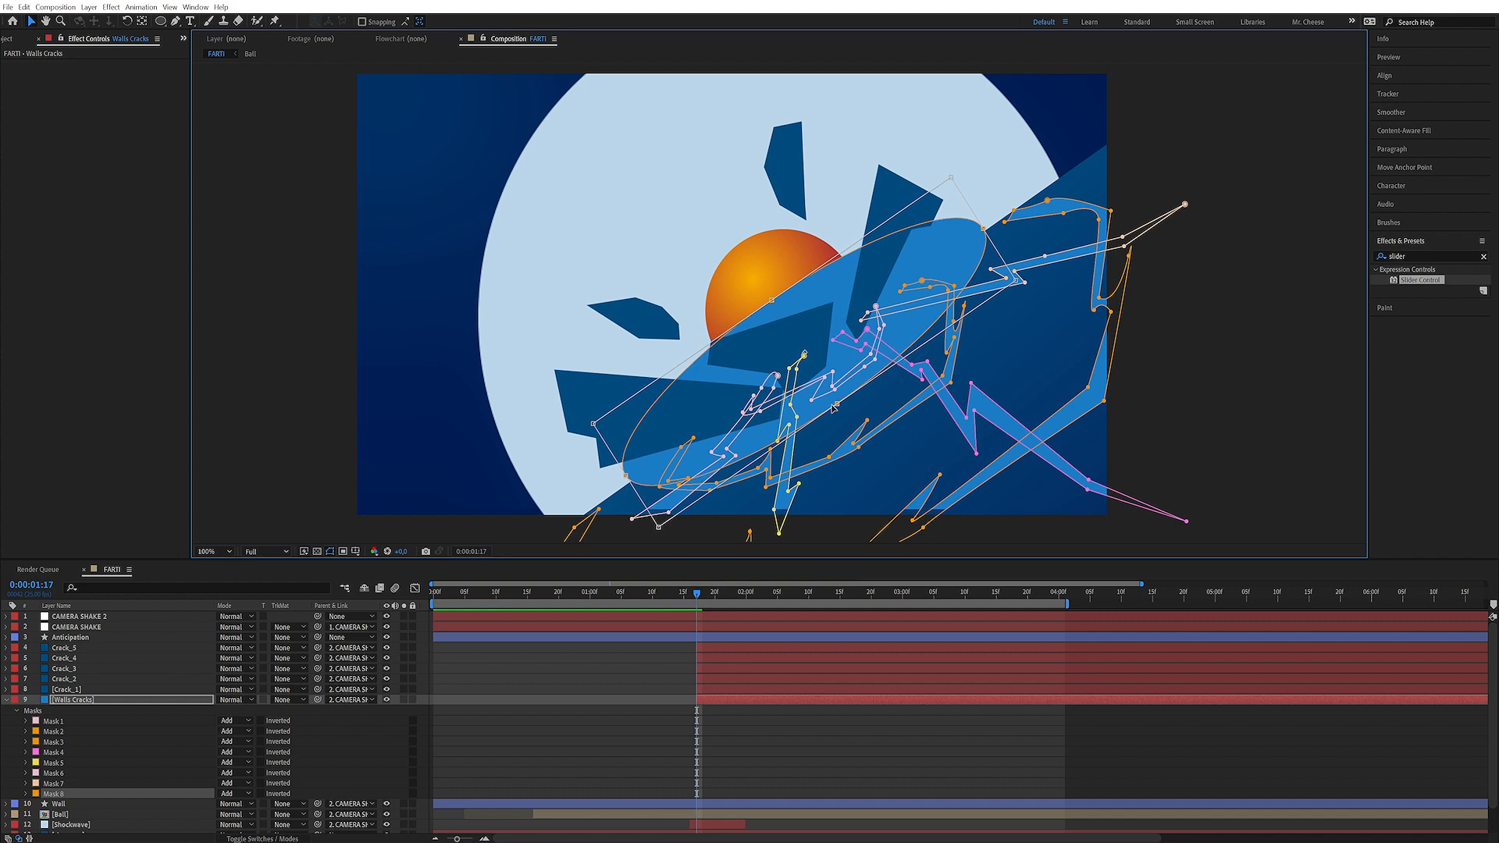
key("Return")
Enlarge the ellipse mask so it covers the whole crack area
key("ctrl+t")
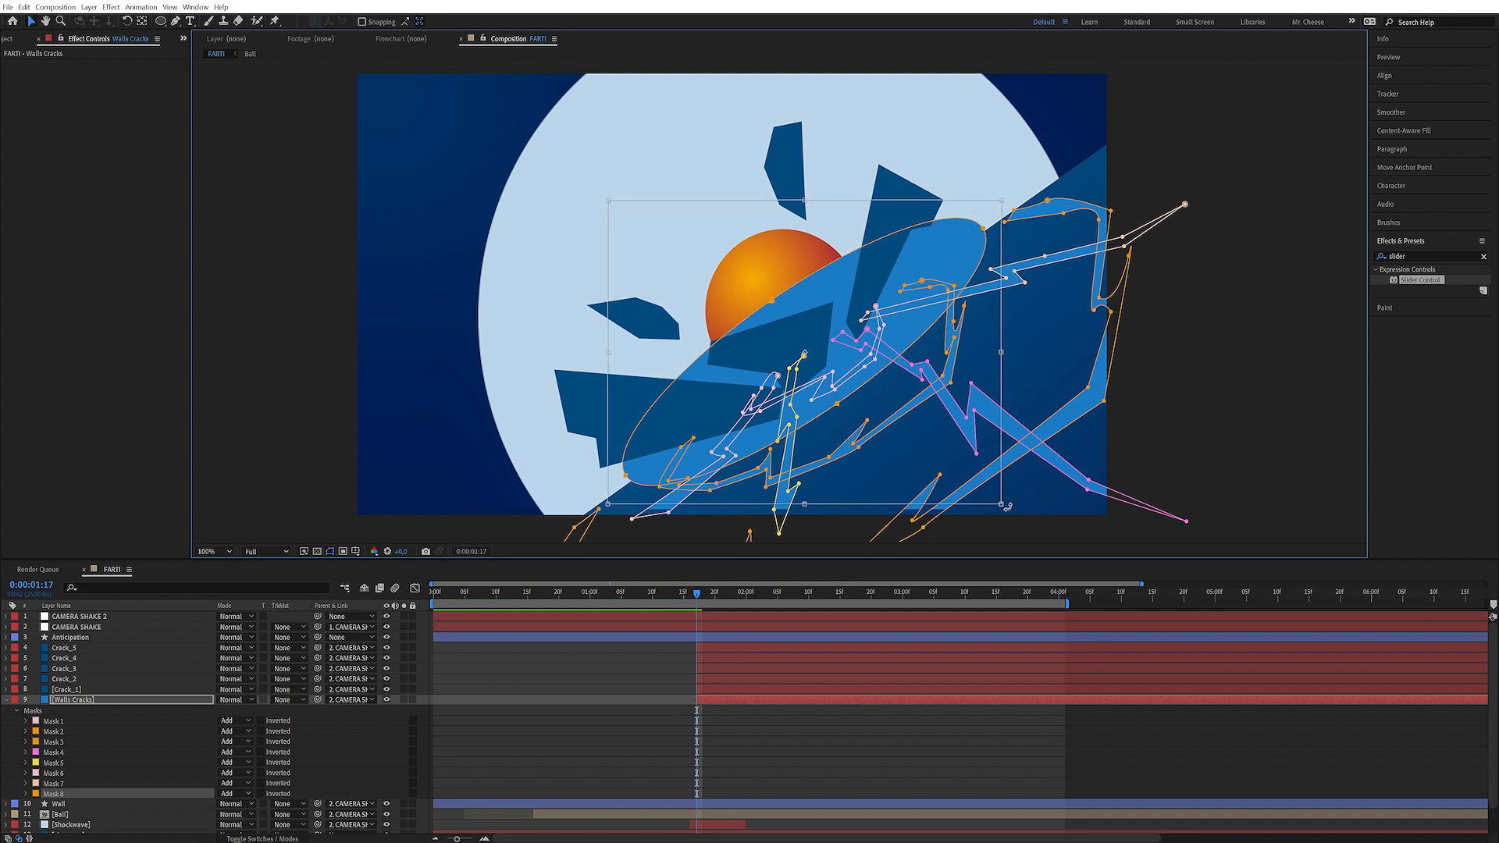
left_click_drag(1001, 504, 1279, 711)
left_click_drag(983, 415, 857, 304)
left_click_drag(1139, 342, 1087, 240)
scroll(1089, 414, "up", 4)
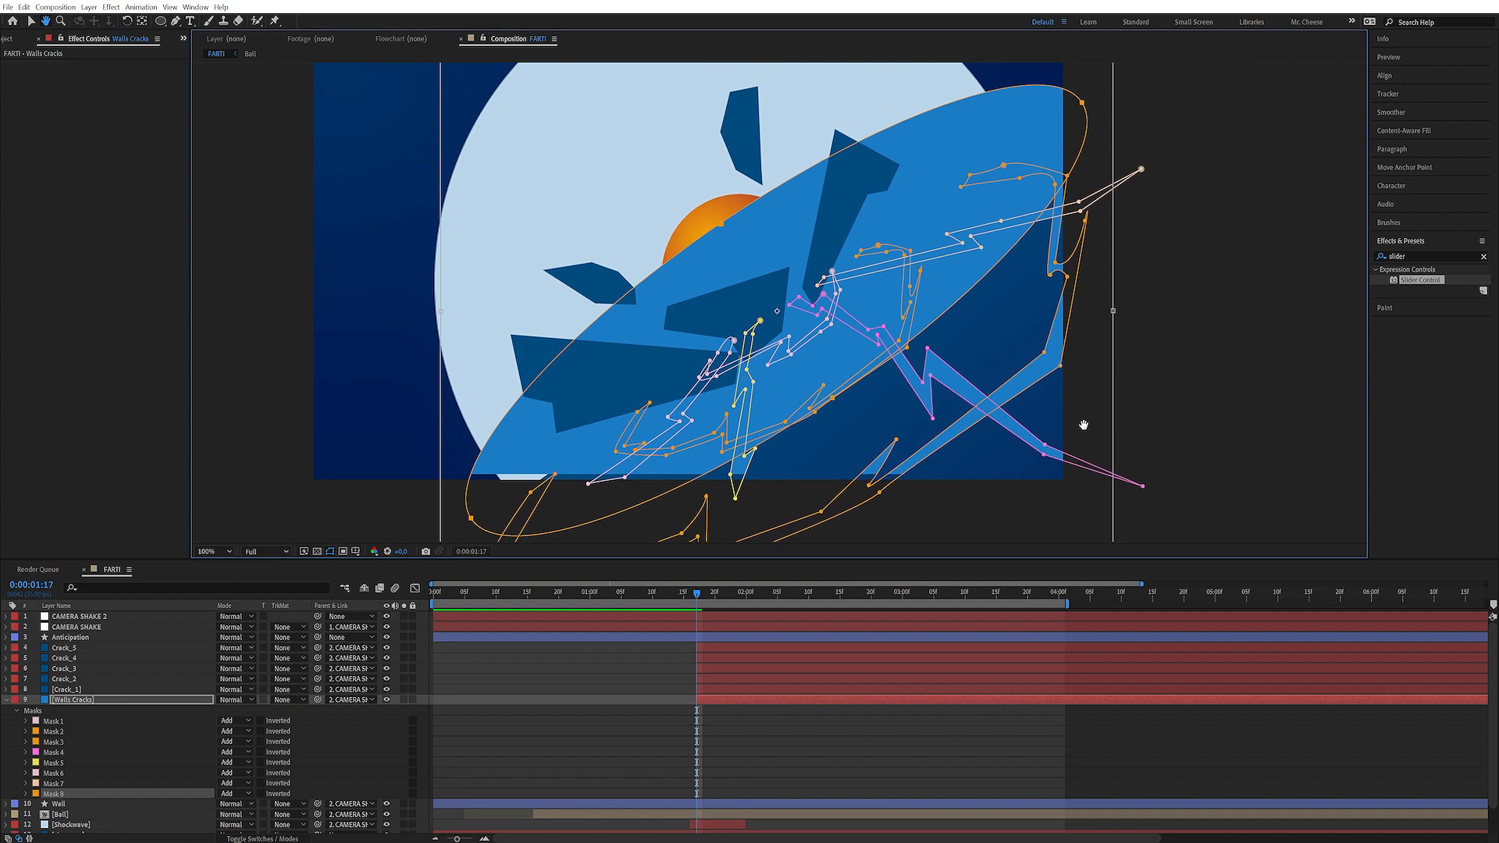
left_click_drag(983, 365, 974, 362)
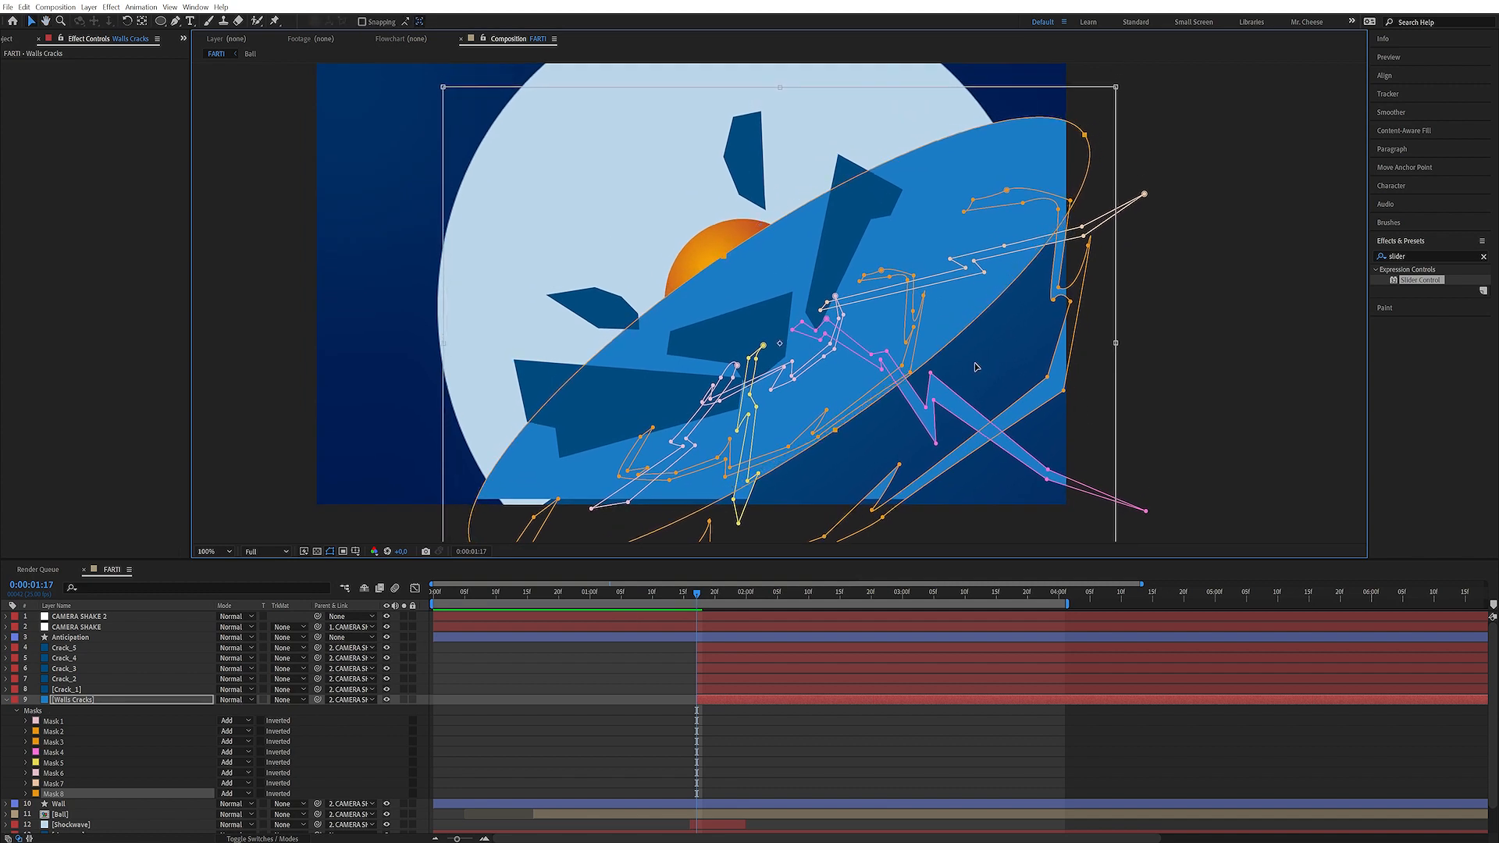
key("Escape")
Set the ellipse mask's mode to Intersect
left_click(234, 793)
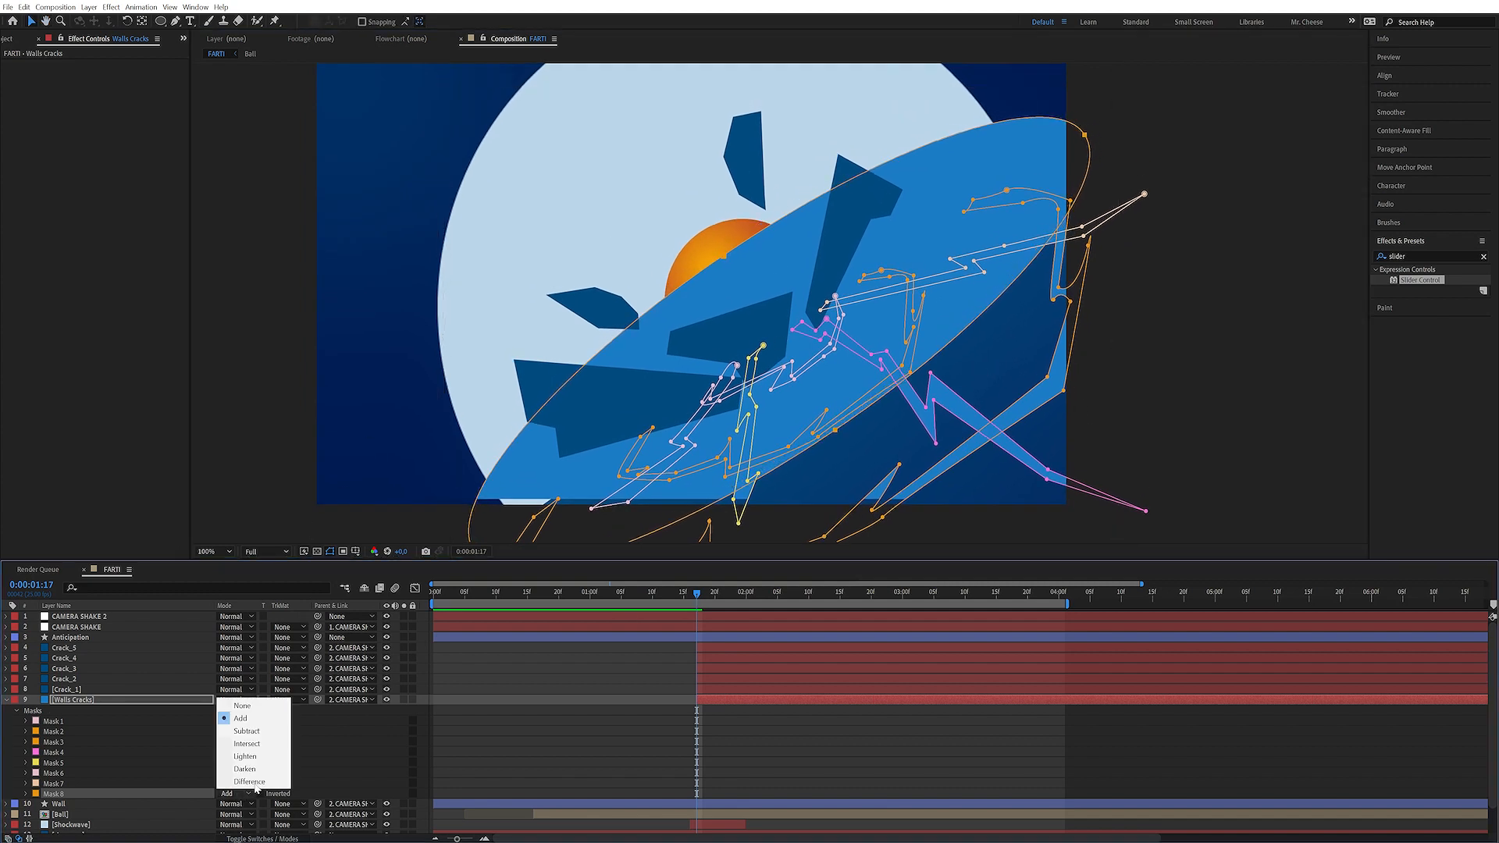
left_click(245, 743)
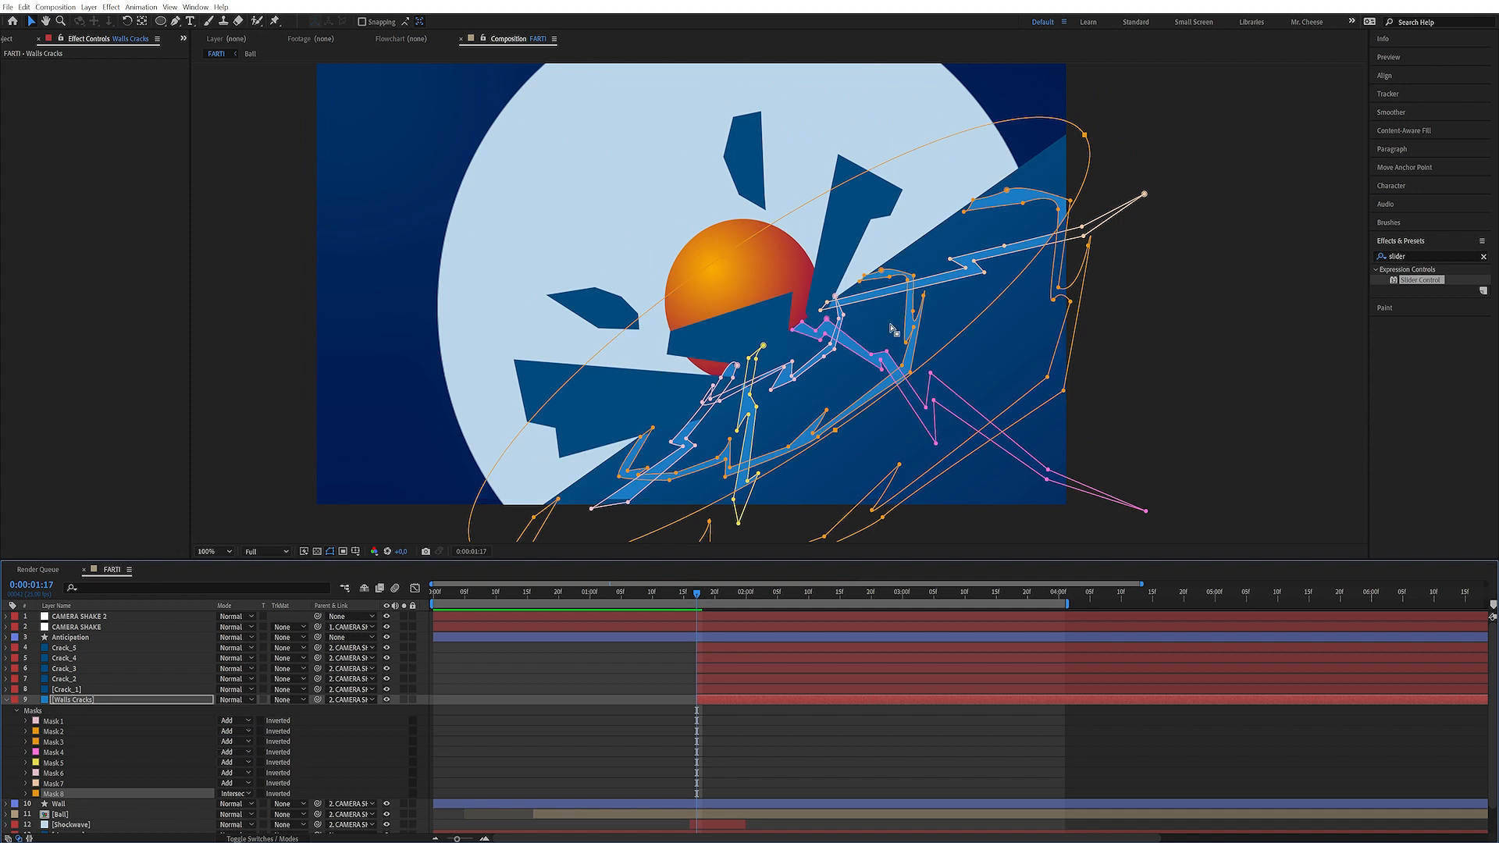
Set Mask 8's Mask Expansion to a large negative value so the cracks are hidden
left_click(26, 794)
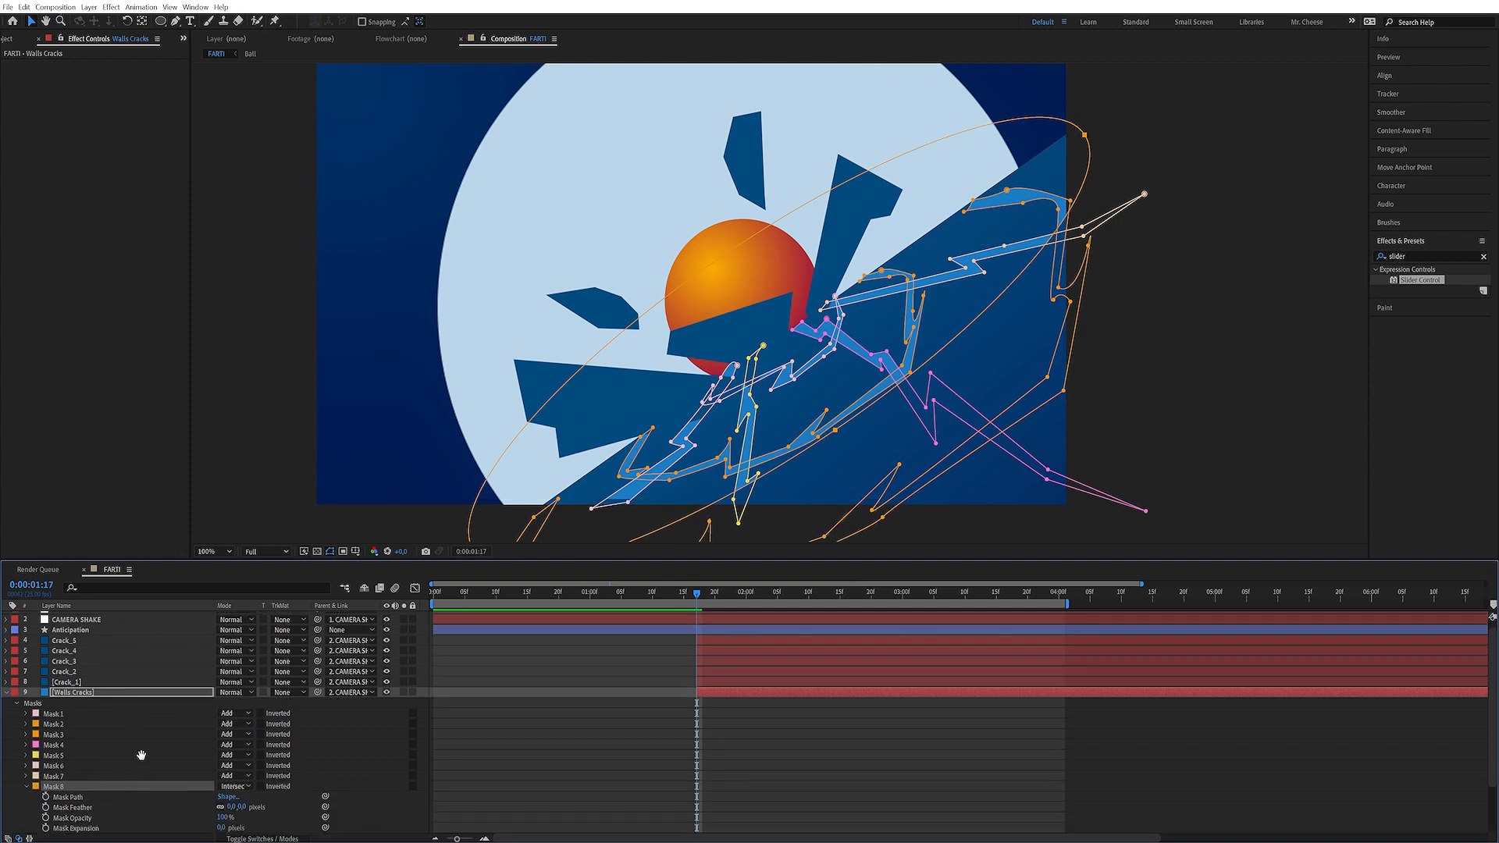
scroll(141, 755, "down", 2)
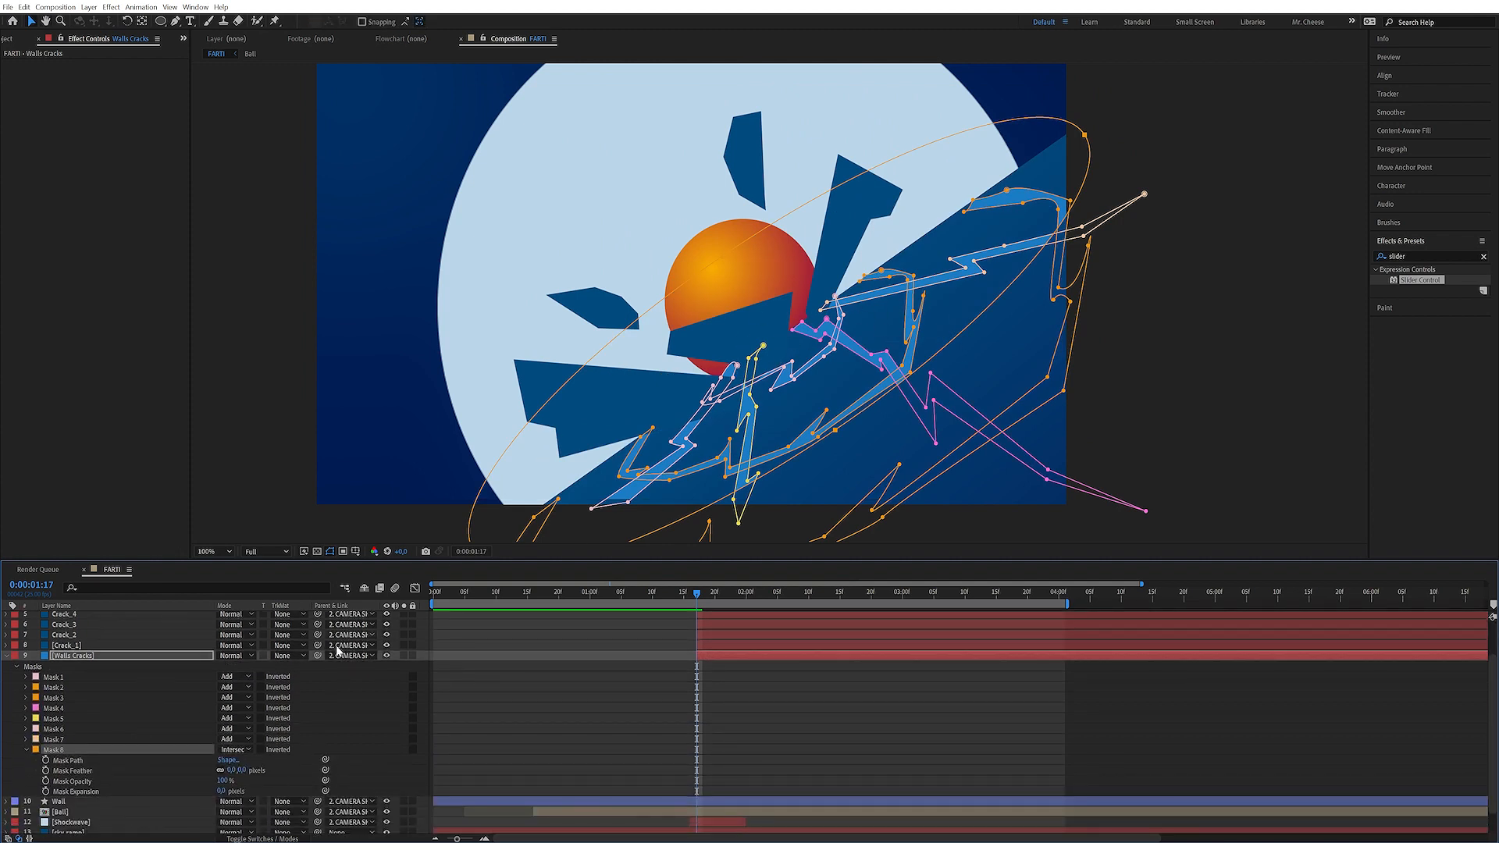
left_click_drag(222, 791, 197, 761)
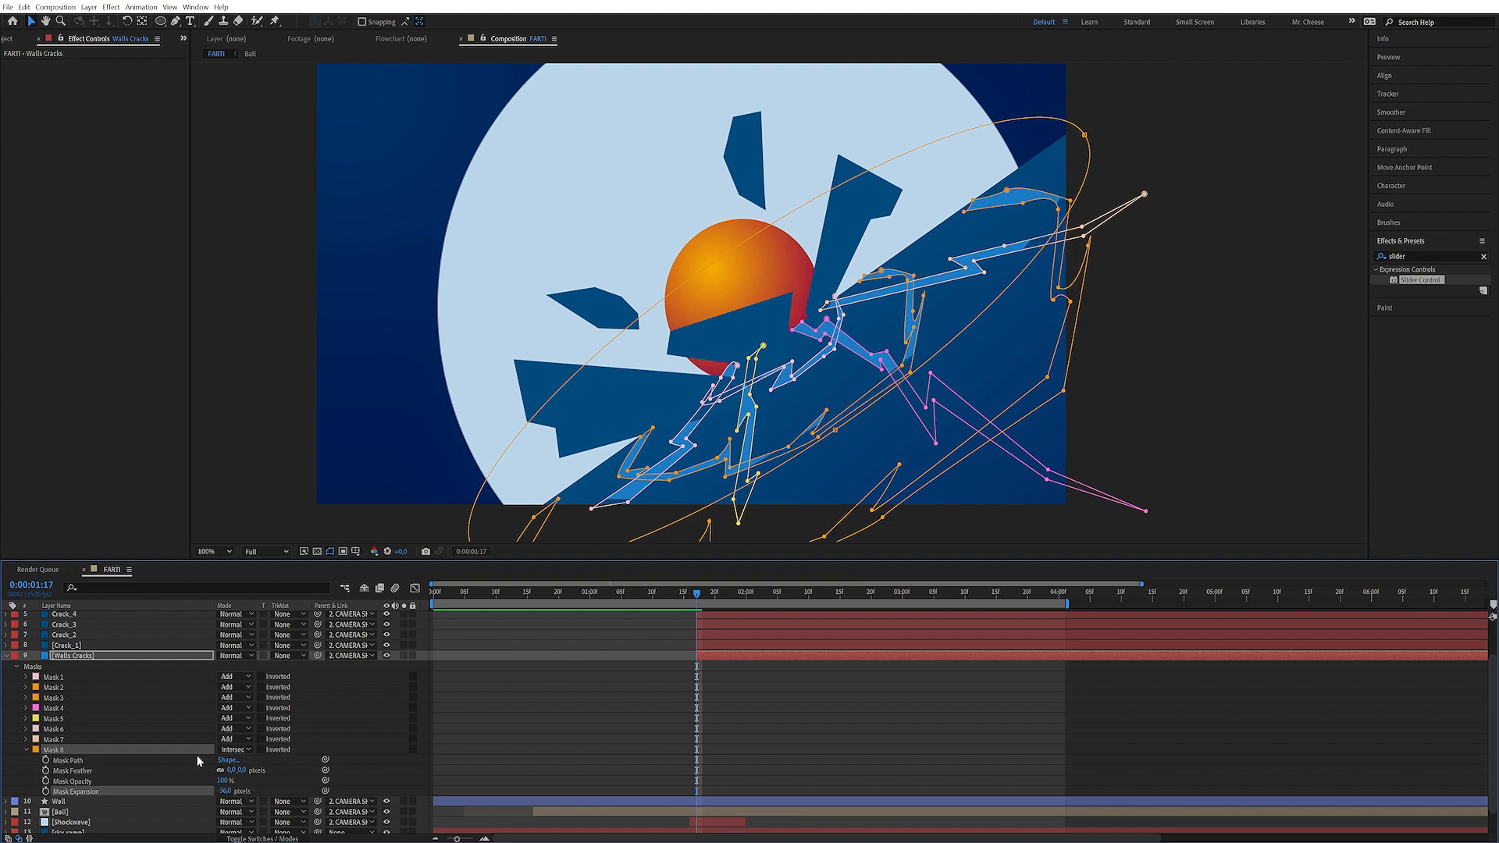
key("ctrl+shift+h")
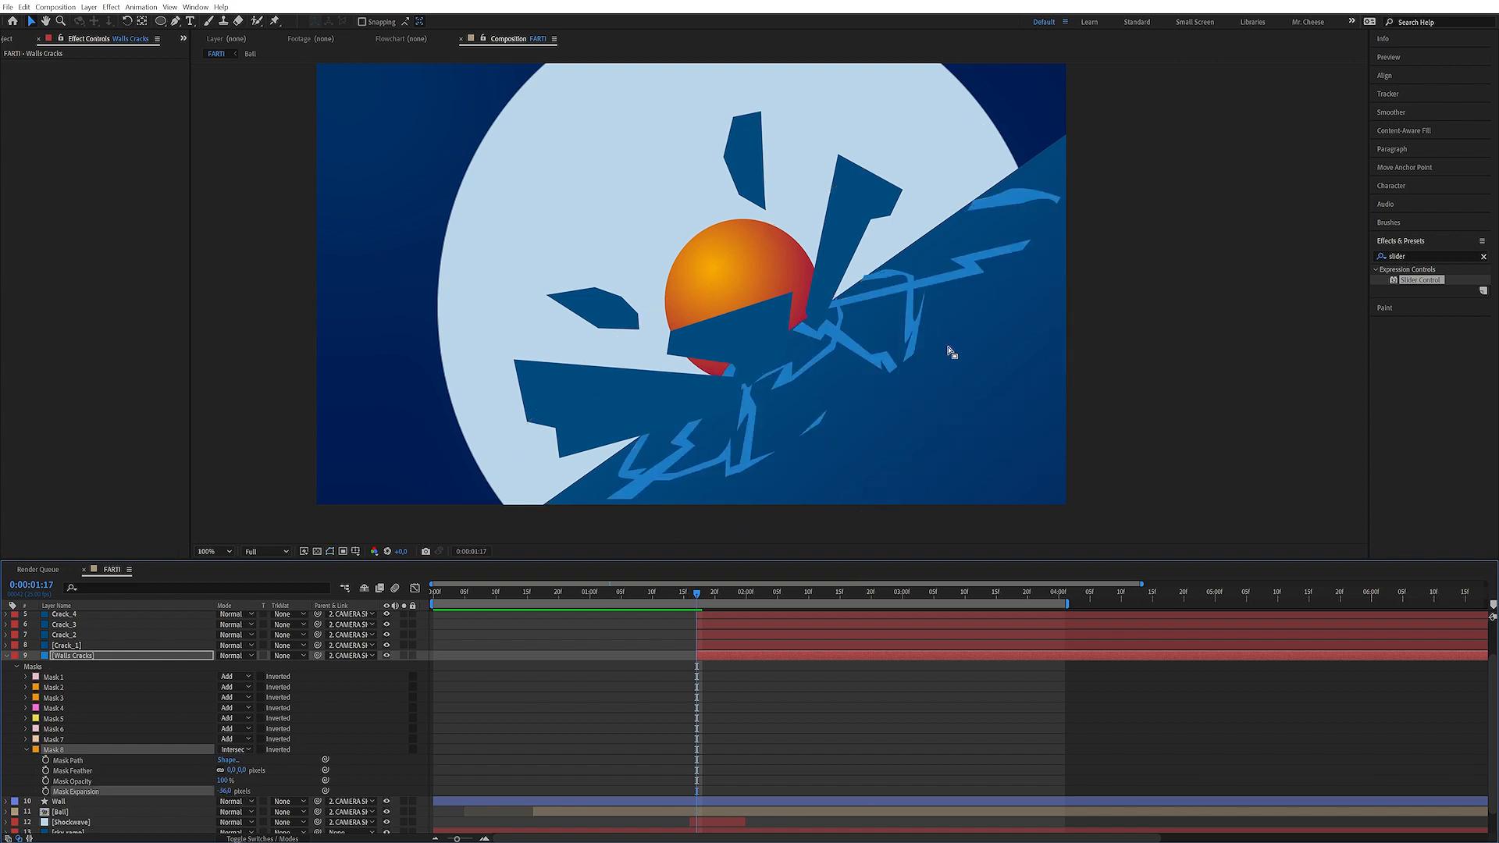
mouse_move(222, 791)
left_mouse_down()
mouse_move(167, 763)
mouse_move(224, 794)
left_mouse_up()
left_click(226, 791)
key("Return")
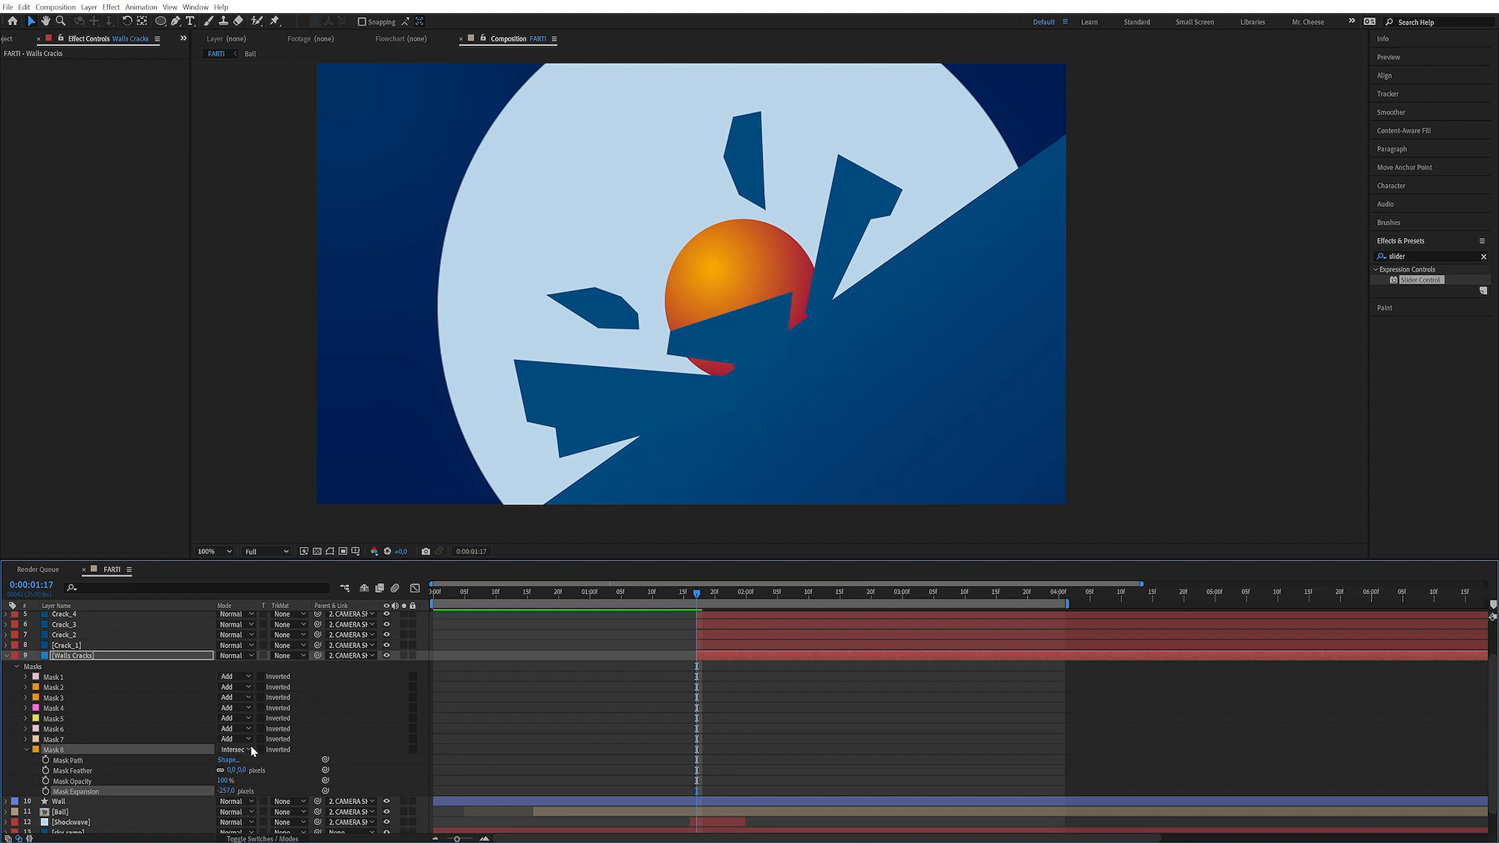
Keyframe Mask Expansion at 0:00:01:17 and set it to 0 at 0:00:01:21
left_click(46, 792)
left_click_drag(705, 595, 720, 593)
left_click(143, 710)
left_click(225, 791)
type("0")
key("Return")
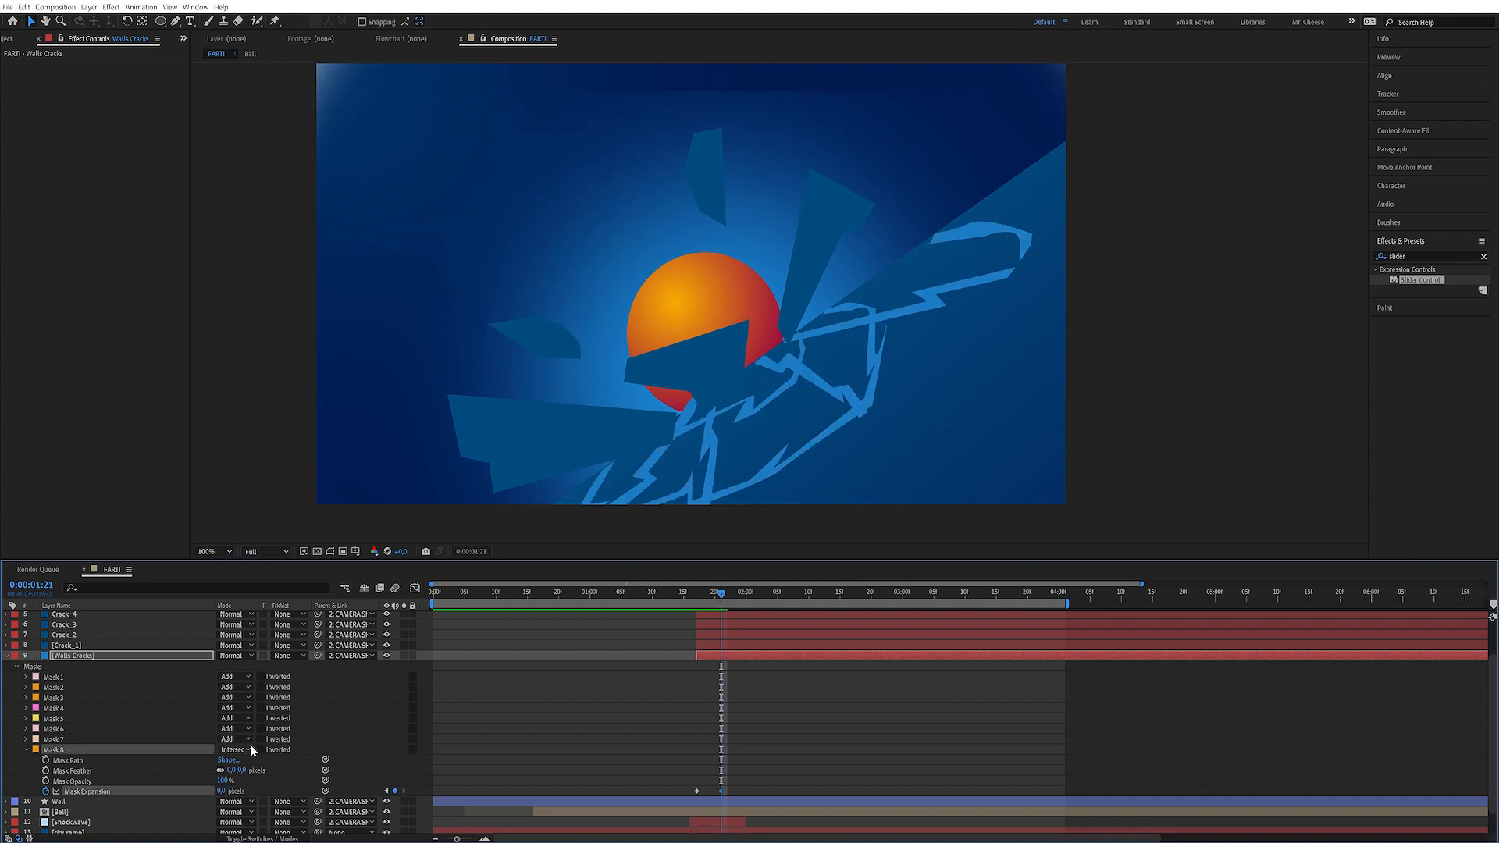
Adjust Mask 8's Mask Expansion and collapse the Walls Cracks layer's properties
left_click_drag(222, 791, 553, 781)
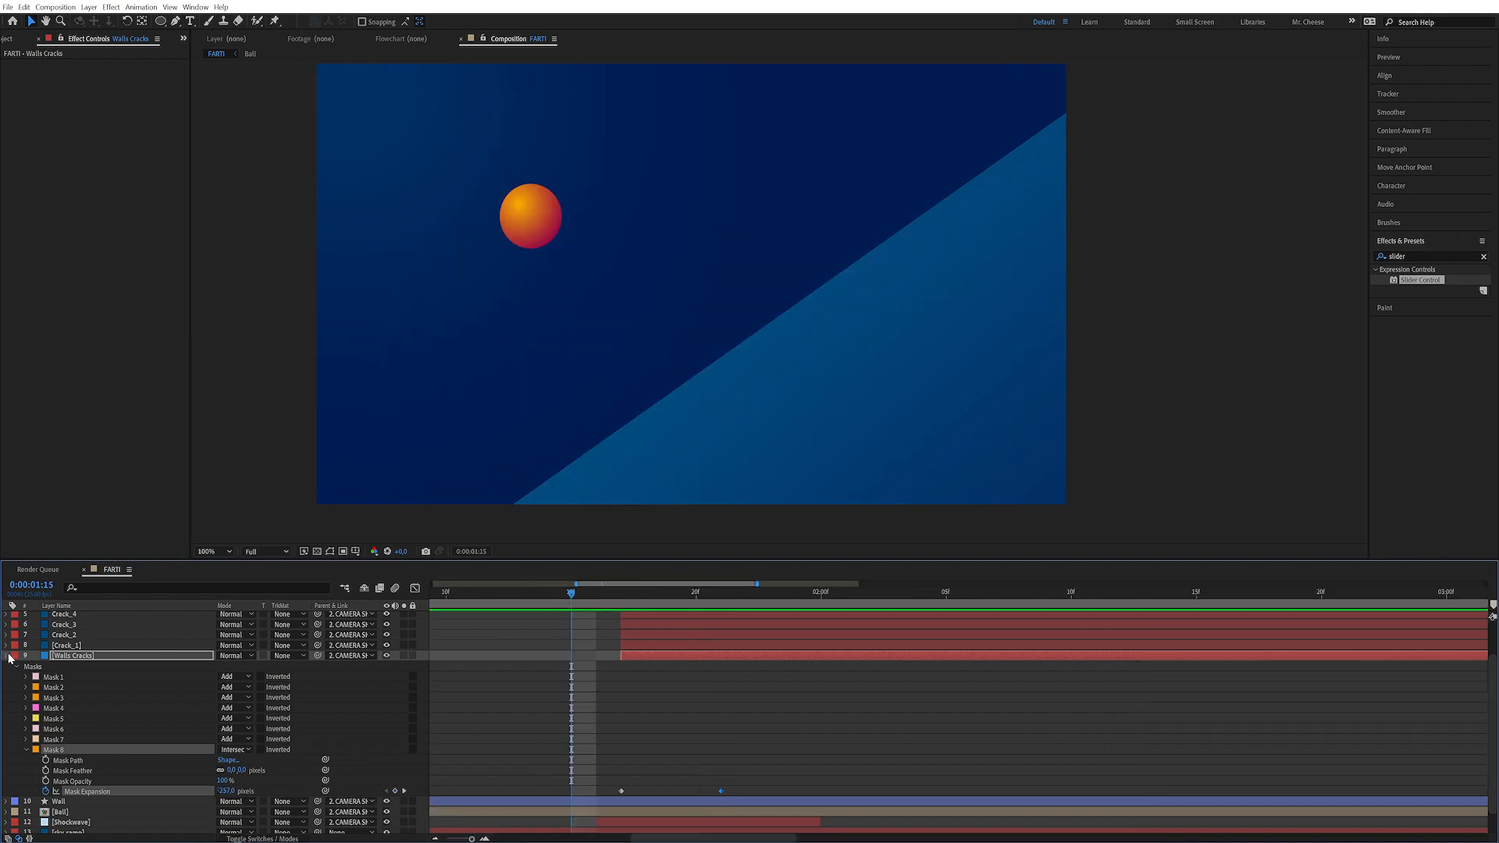
left_click(7, 656)
left_click(354, 798)
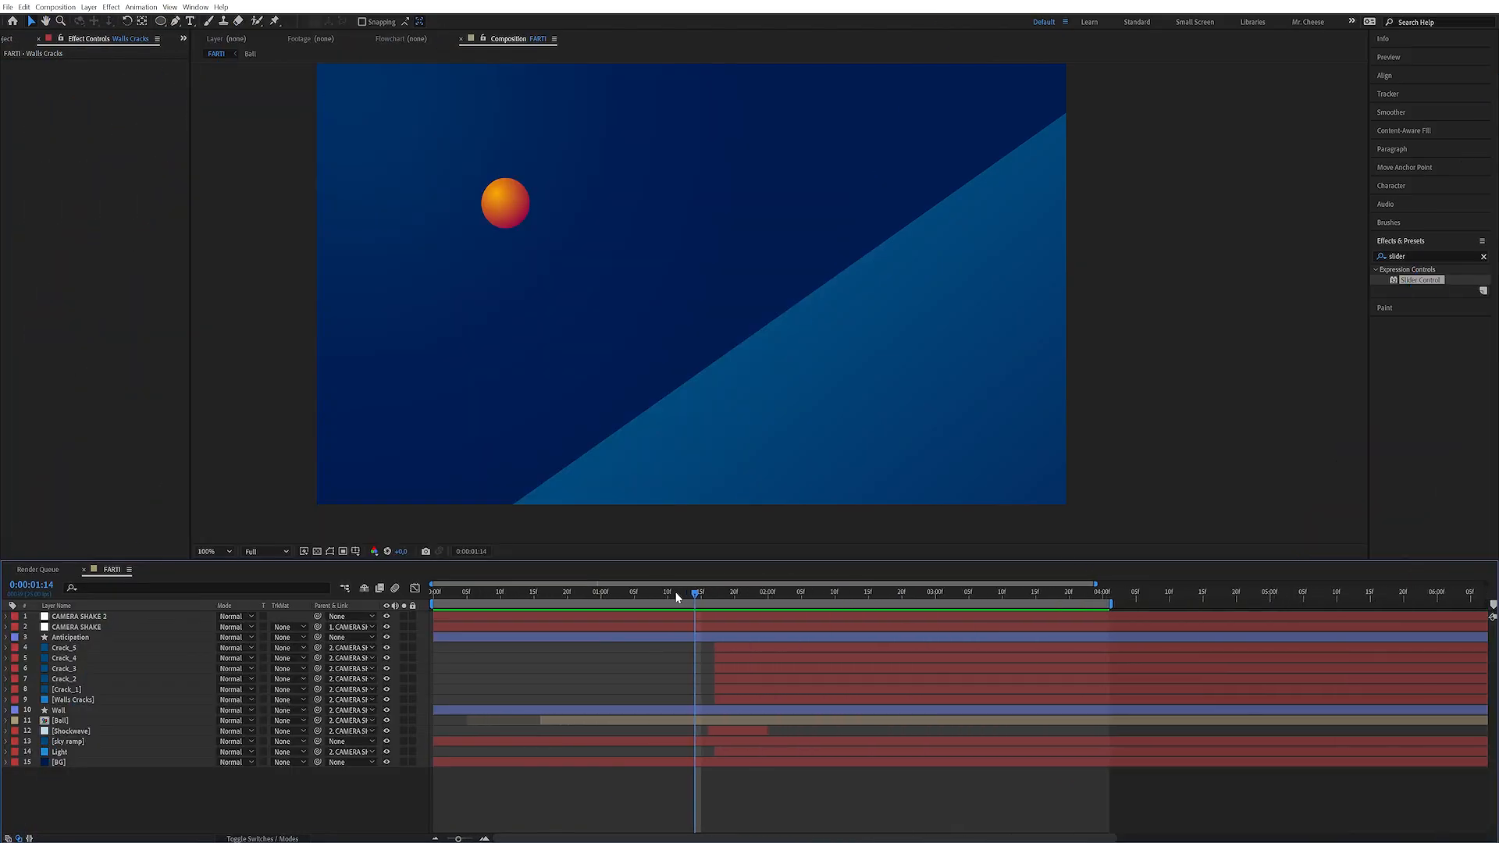
Create a new pale blue-white solid layer named Trail
mouse_move(676, 592)
left_mouse_down()
mouse_move(658, 598)
mouse_move(712, 597)
mouse_move(695, 593)
left_mouse_up()
left_click(102, 762)
key("ctrl+y")
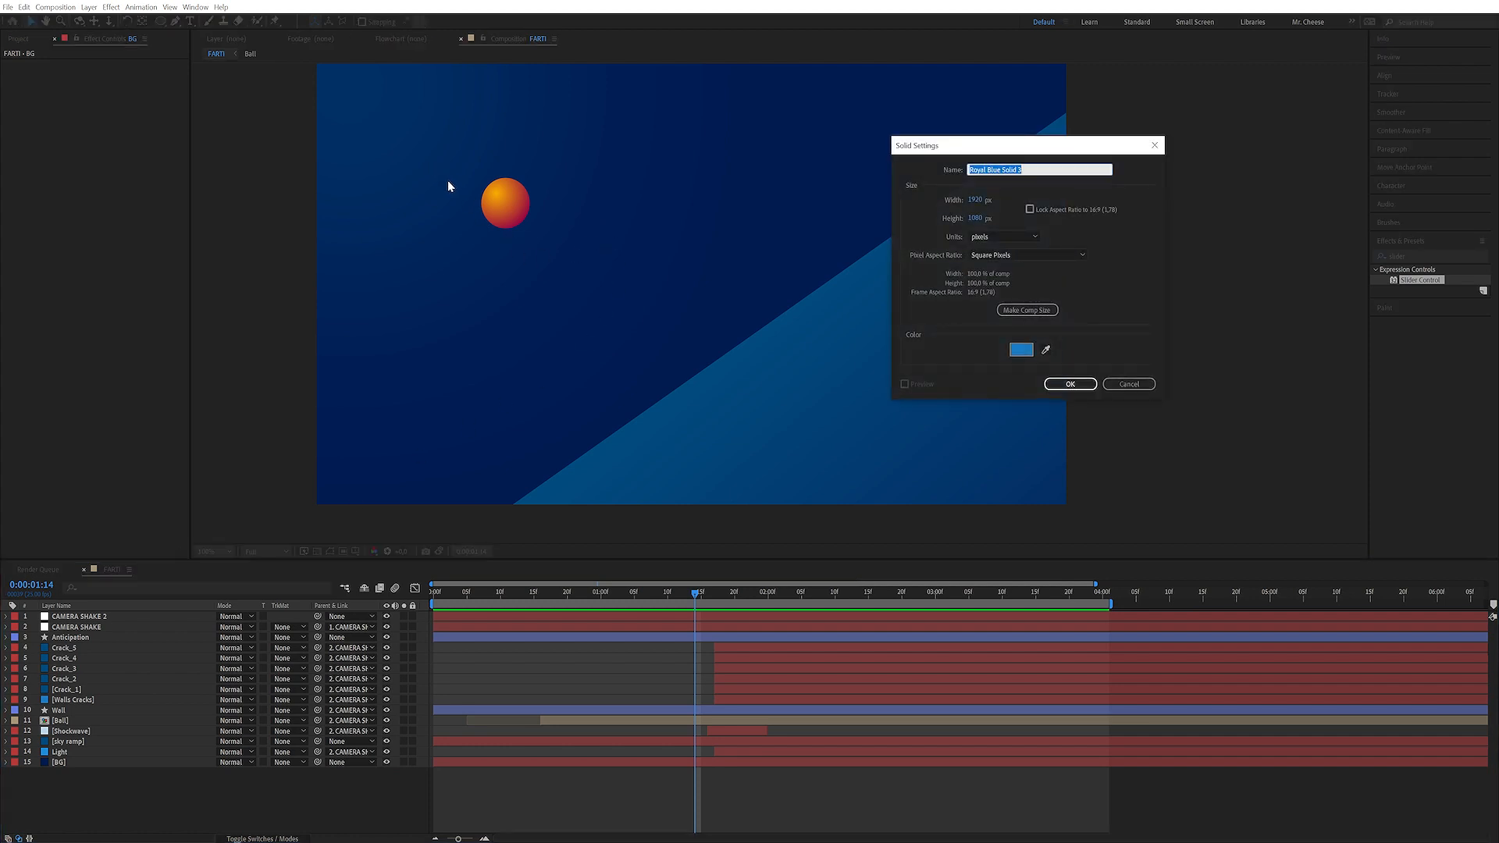
type("Trail")
left_click(1021, 350)
left_click_drag(187, 455, 162, 445)
left_click(393, 442)
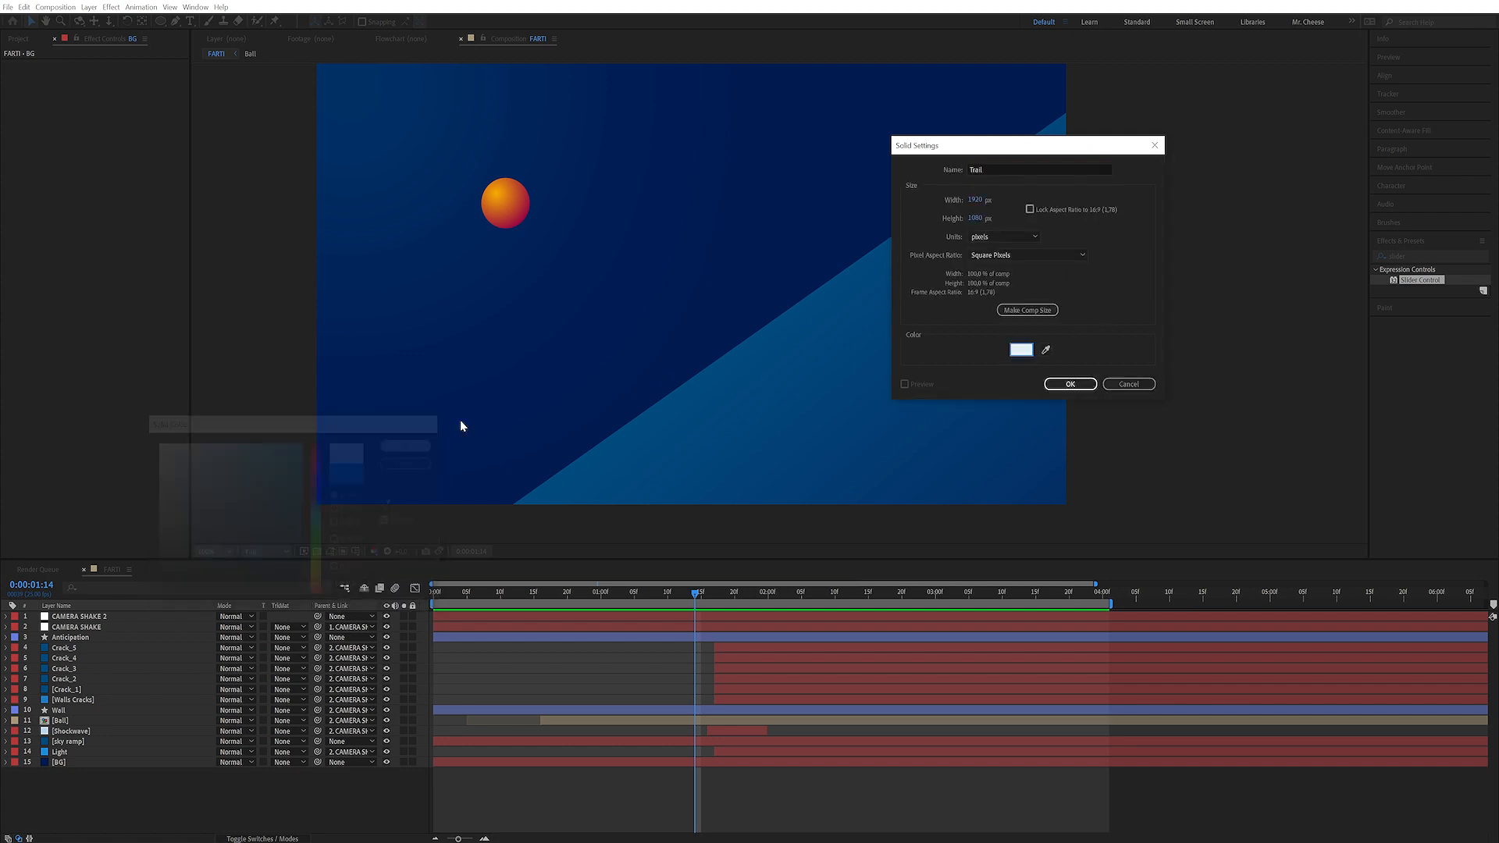
left_click(1069, 384)
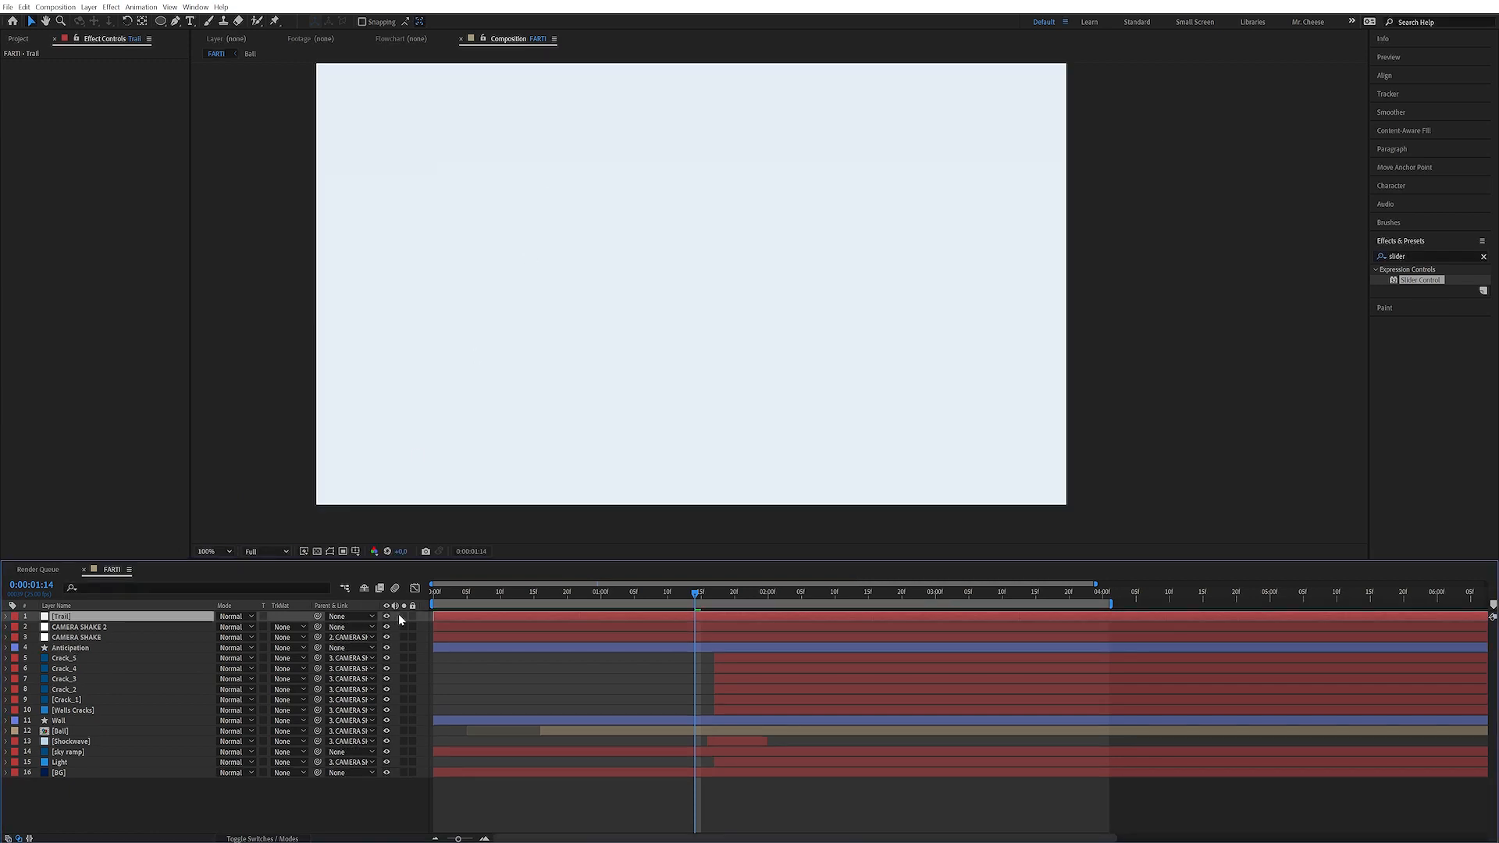
Hide the Trail solid, move it beneath the Ball layer, and reveal the Ball layer's keyframes
left_click(387, 617)
left_click_drag(117, 622, 123, 737)
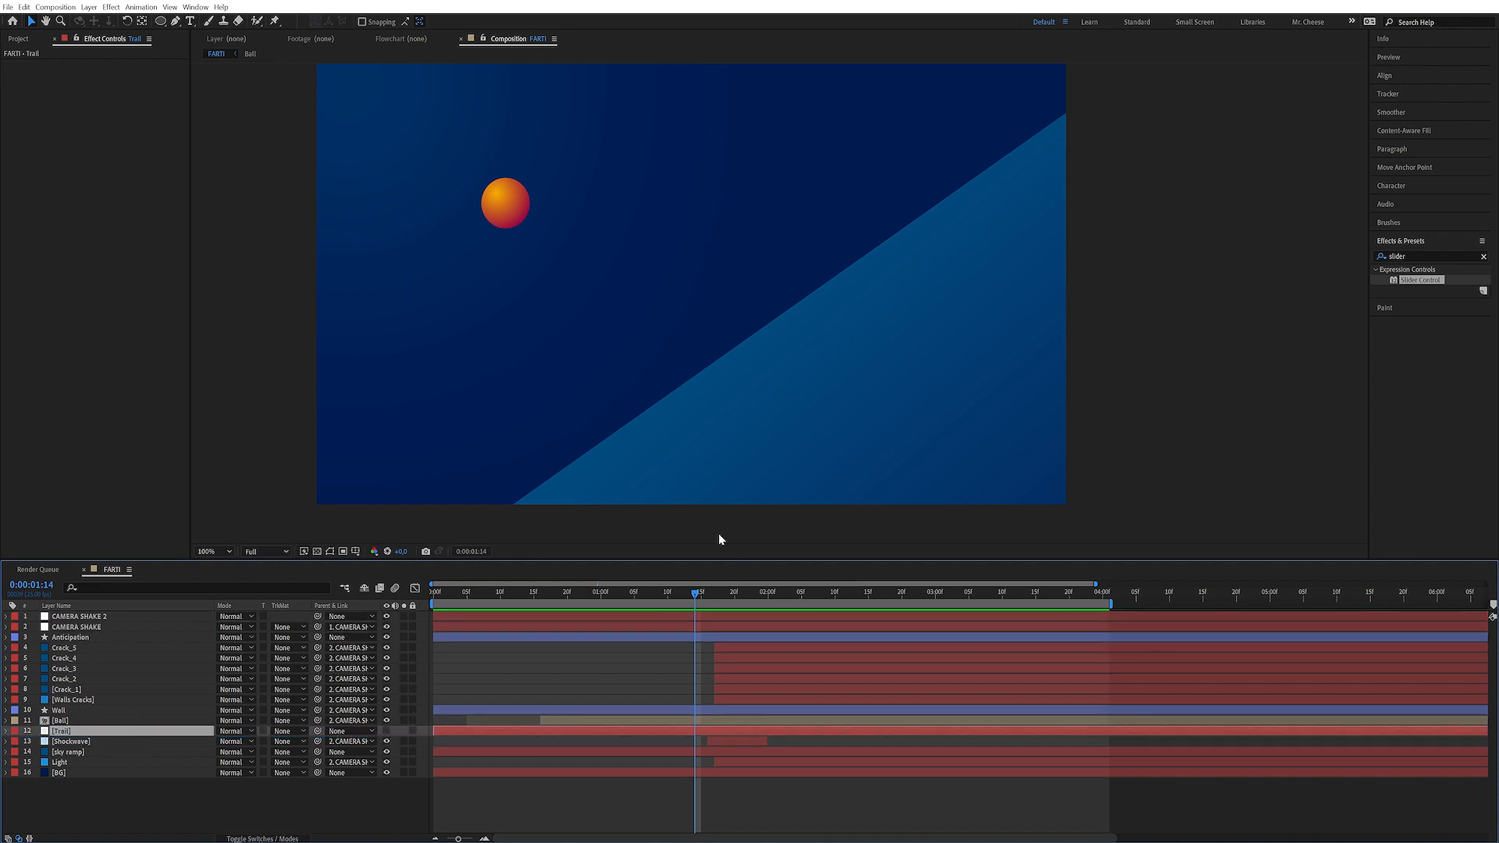
left_click(96, 721)
key("u")
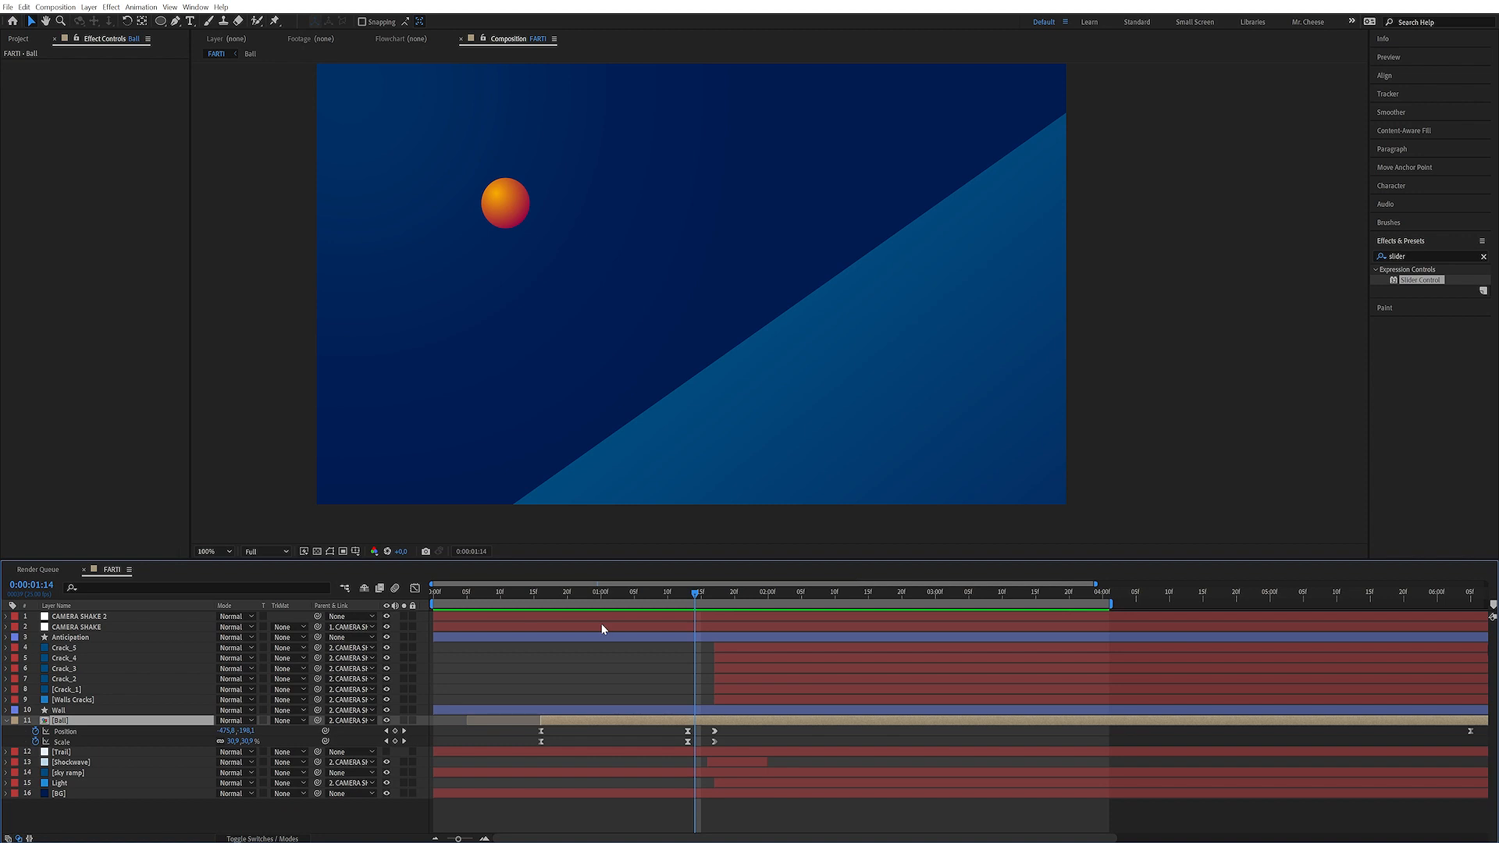
At the ball's impact keyframe, draw a closed pen mask on Trail forming a streak behind the ball
left_click_drag(697, 596, 688, 598)
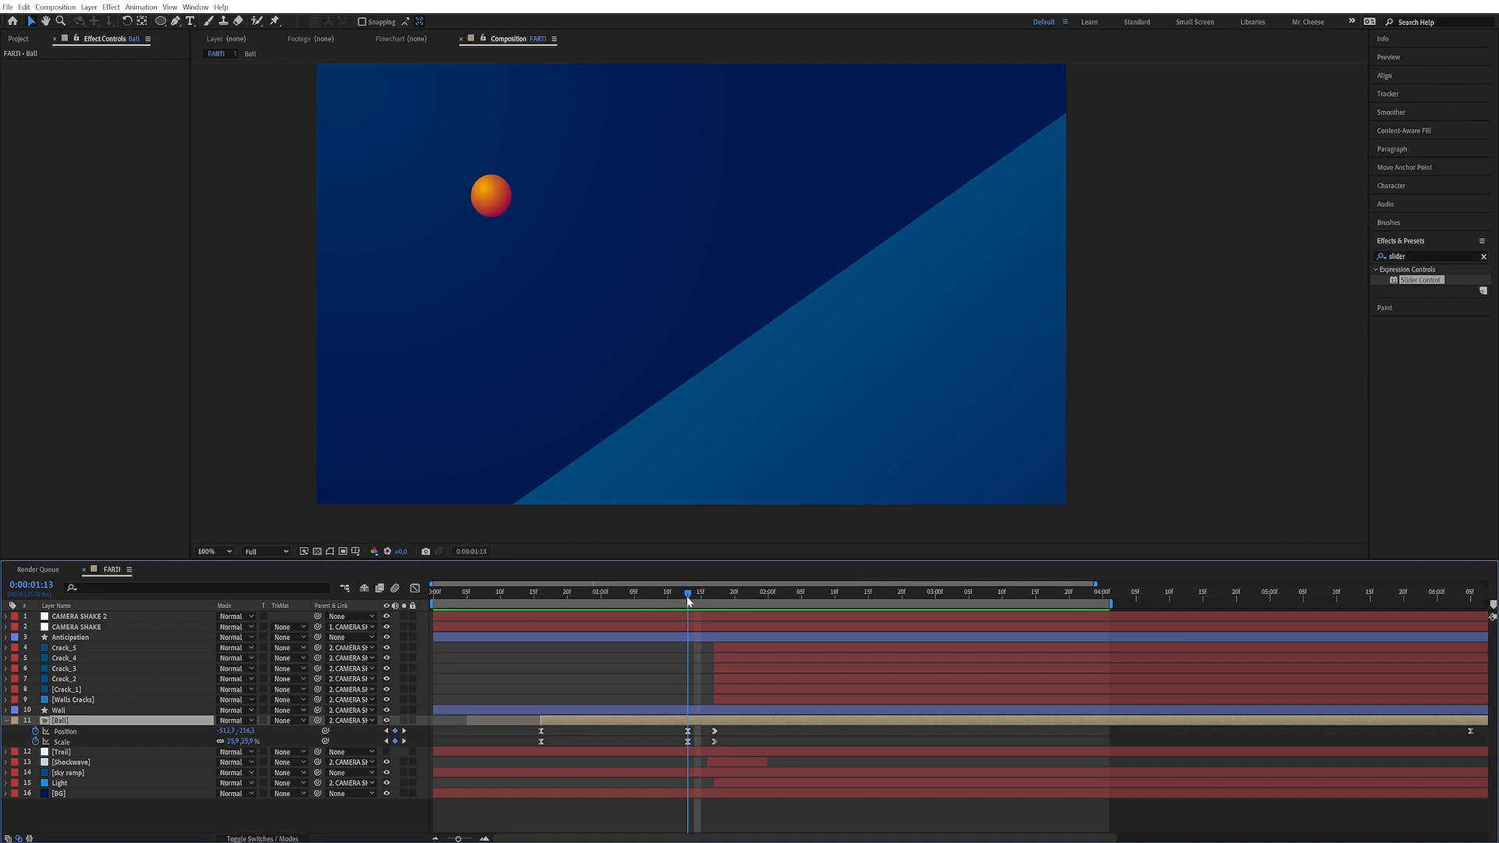
left_click(76, 753)
key("k")
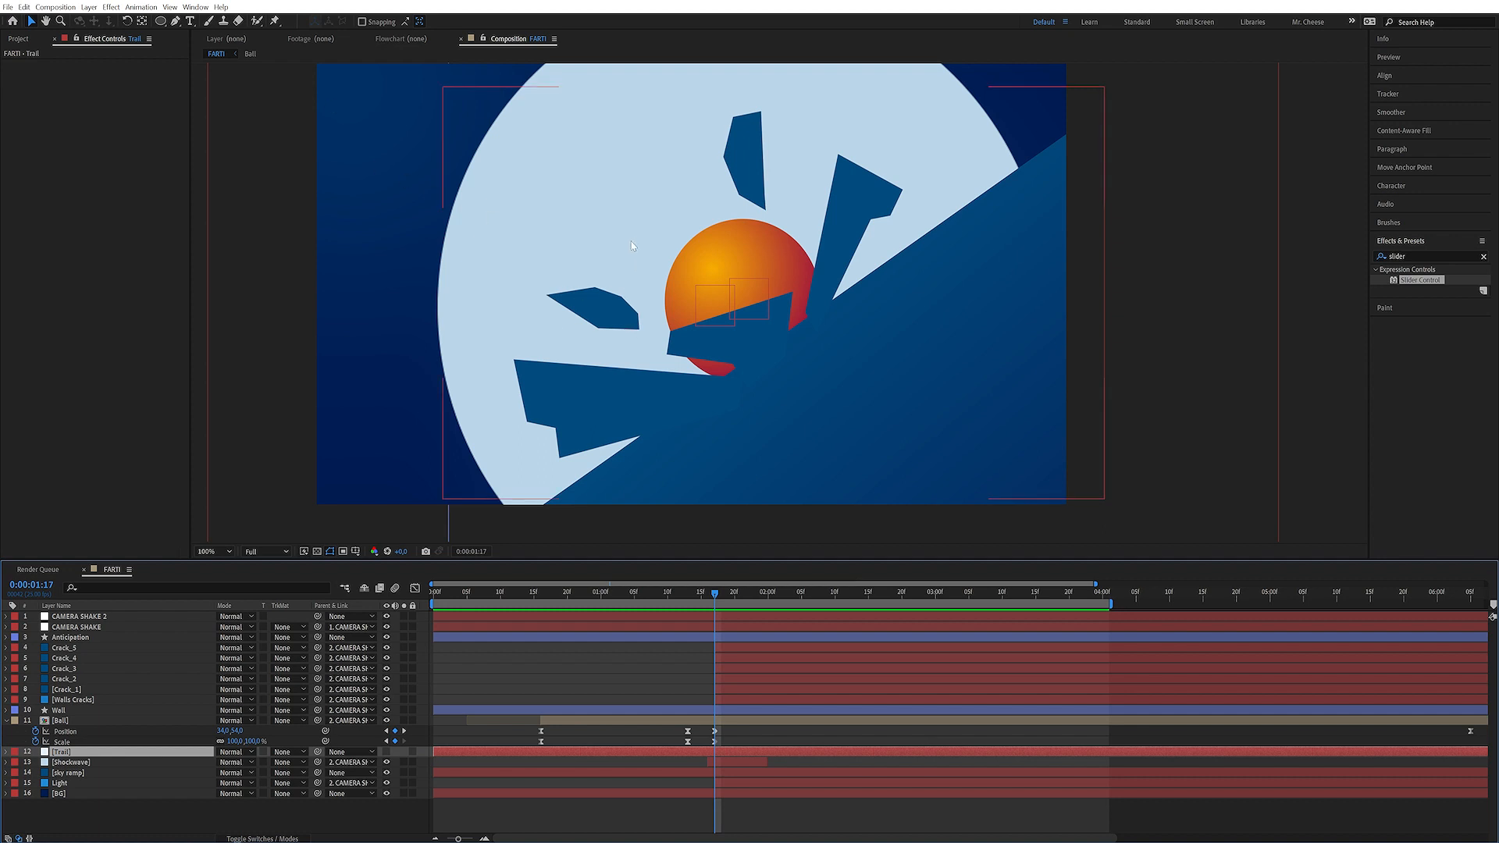
key("g")
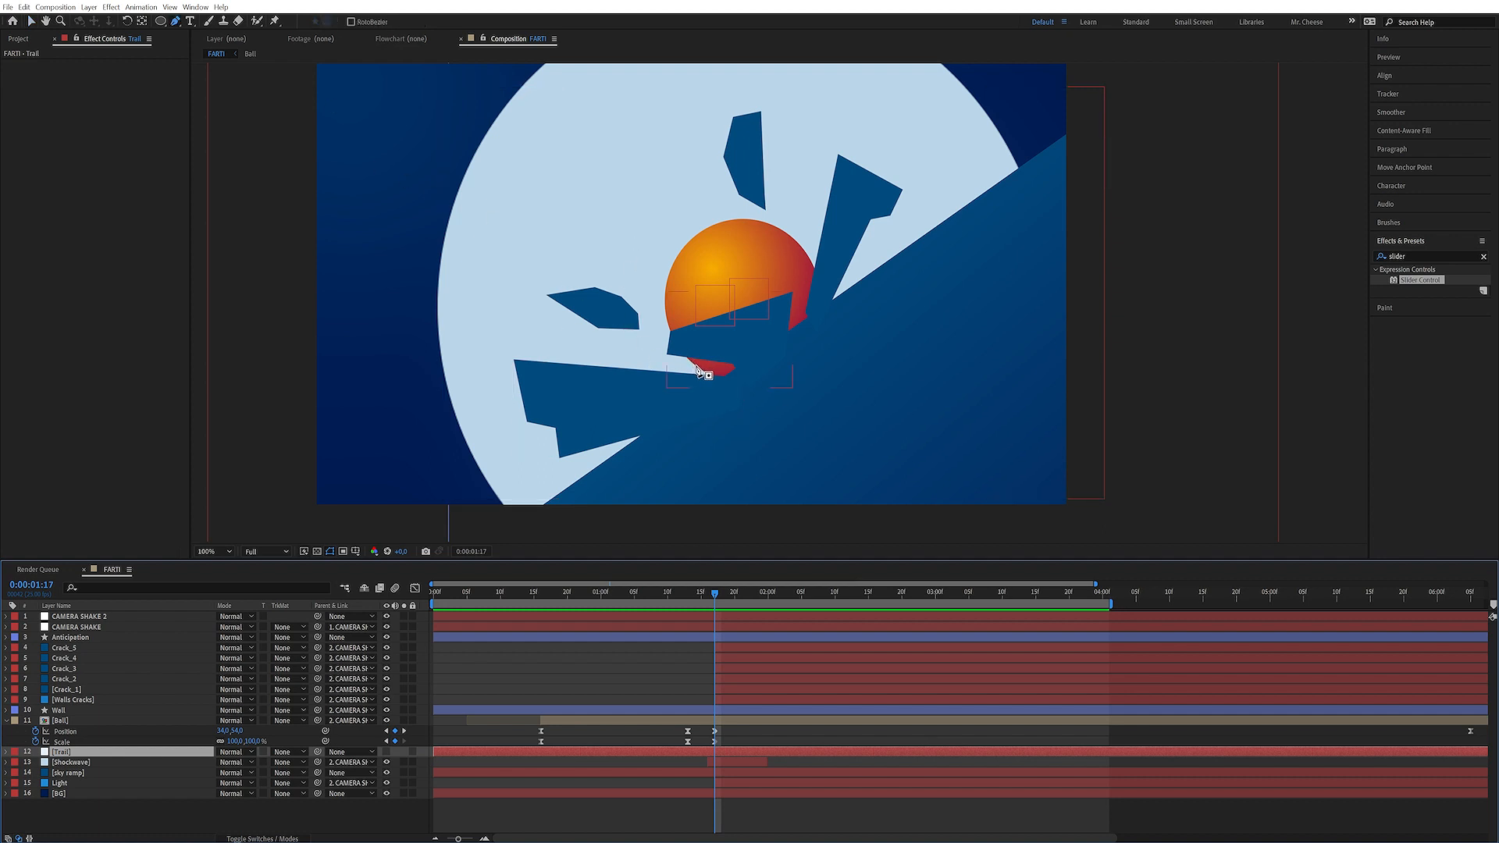
left_click(695, 364)
left_click_drag(778, 331, 804, 301)
left_click(796, 242)
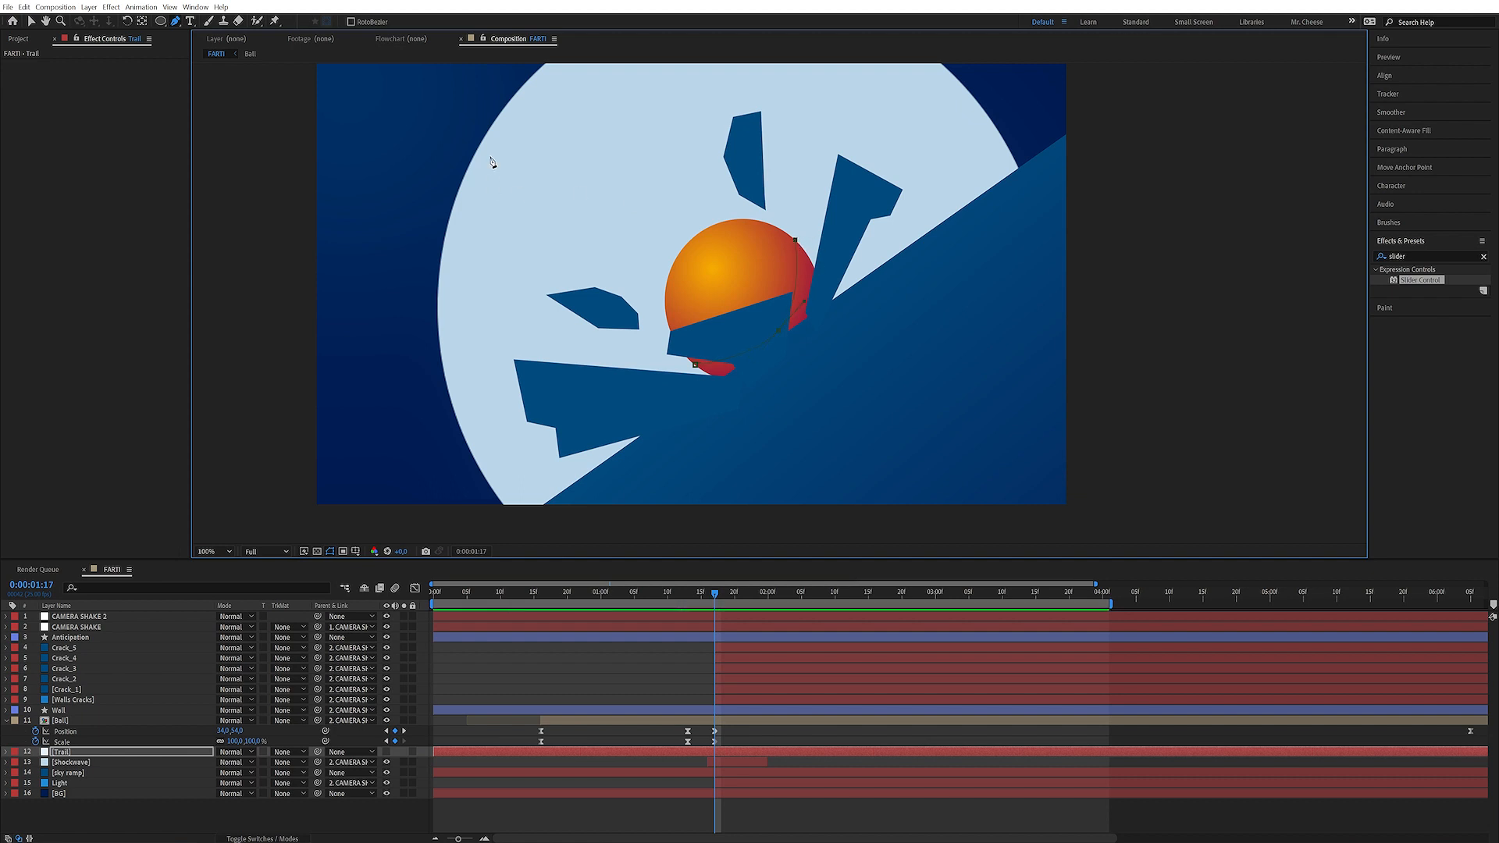
left_click(538, 149)
left_click(696, 366)
left_click_drag(540, 150, 530, 154)
key("m")
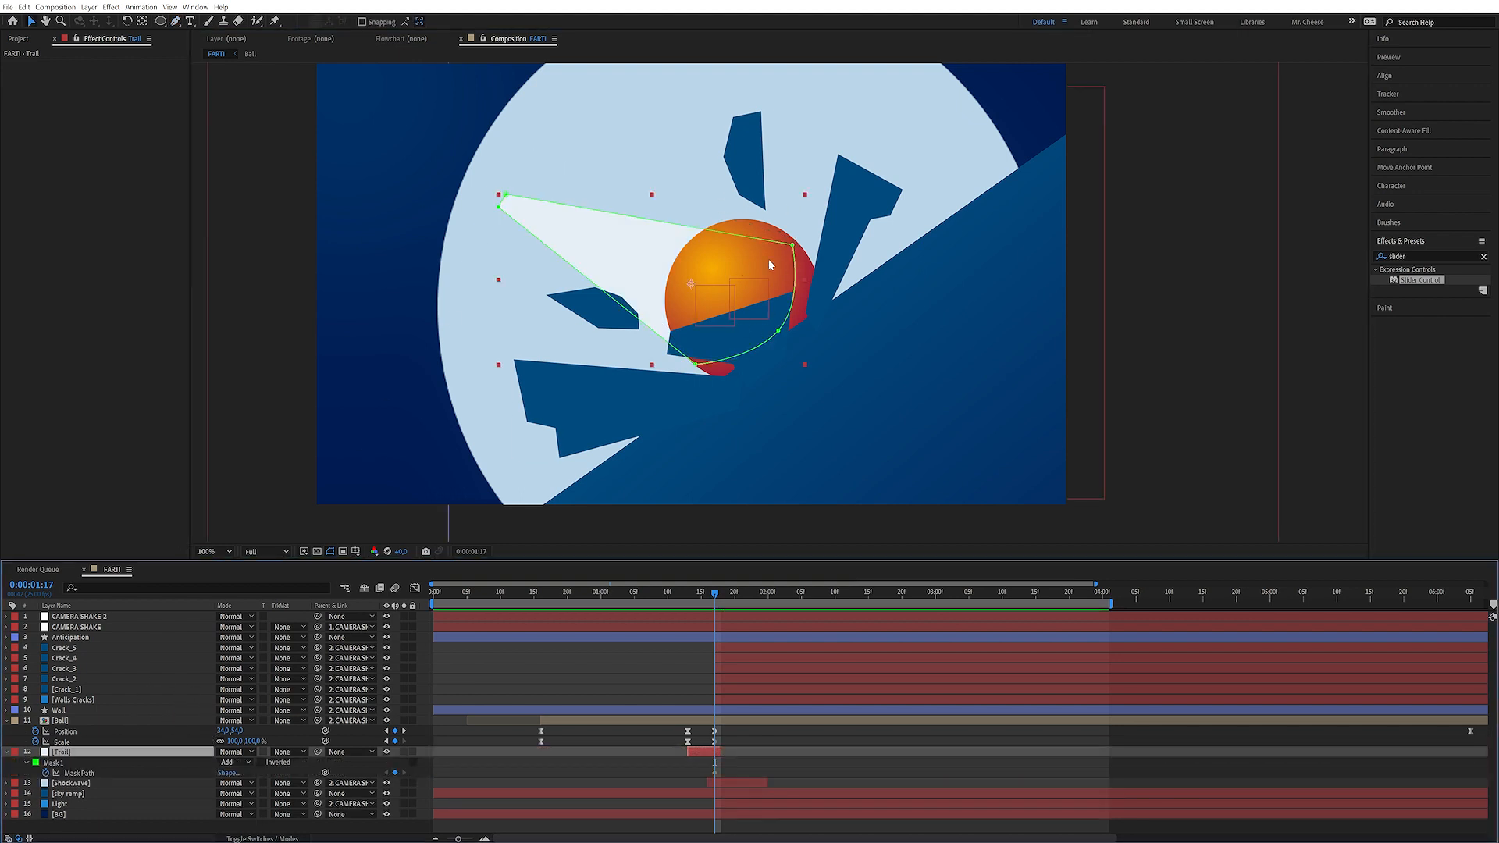
At 0:00:01:13, show rulers and place horizontal and vertical guides at the ball's upper-left edge
left_click_drag(715, 593, 686, 590)
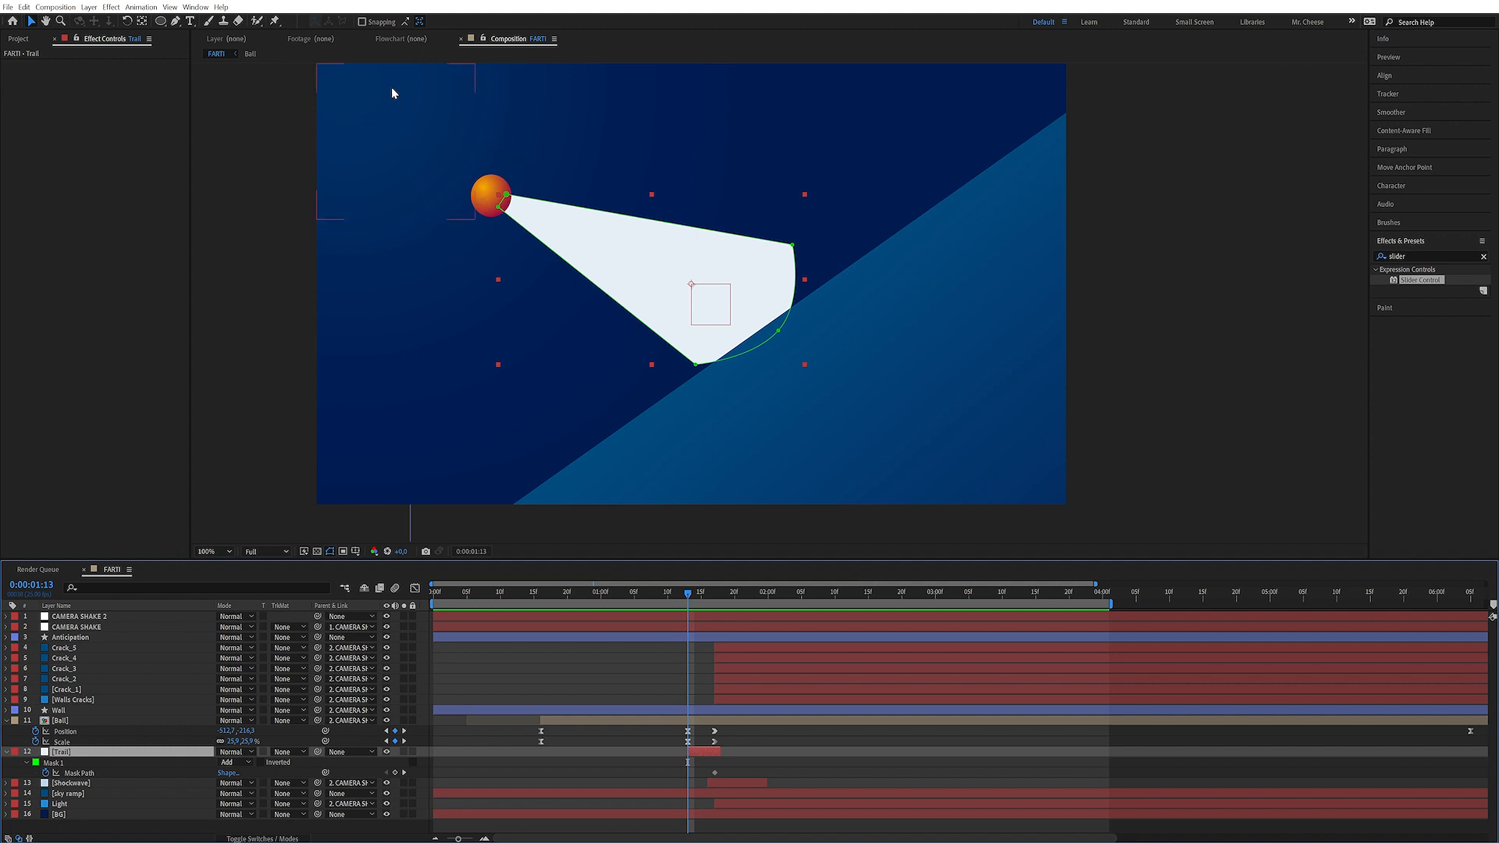
key("ctrl+r")
left_click_drag(431, 67, 432, 179)
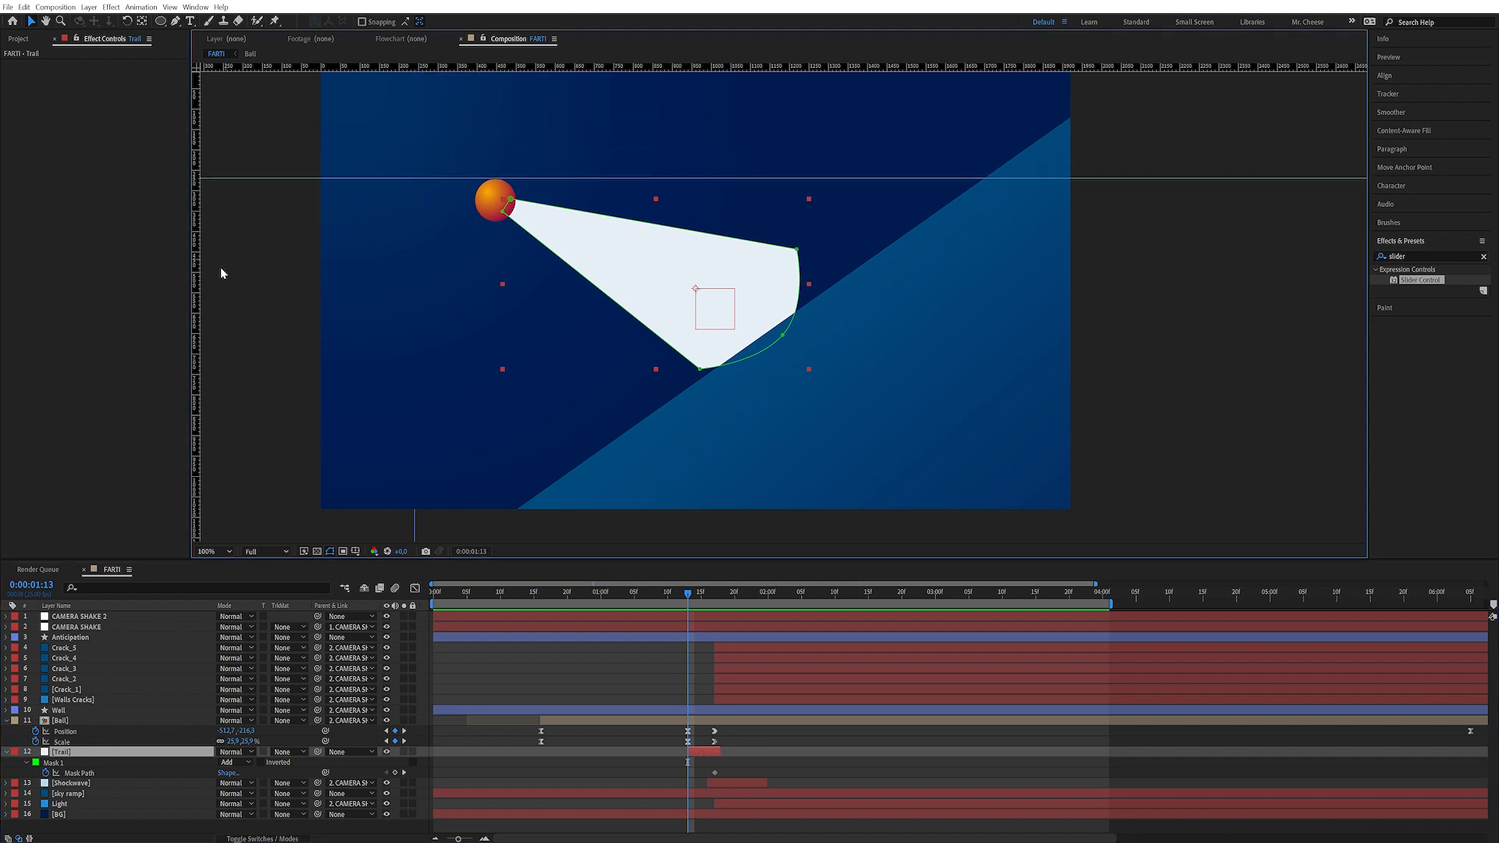
left_click_drag(197, 275, 475, 254)
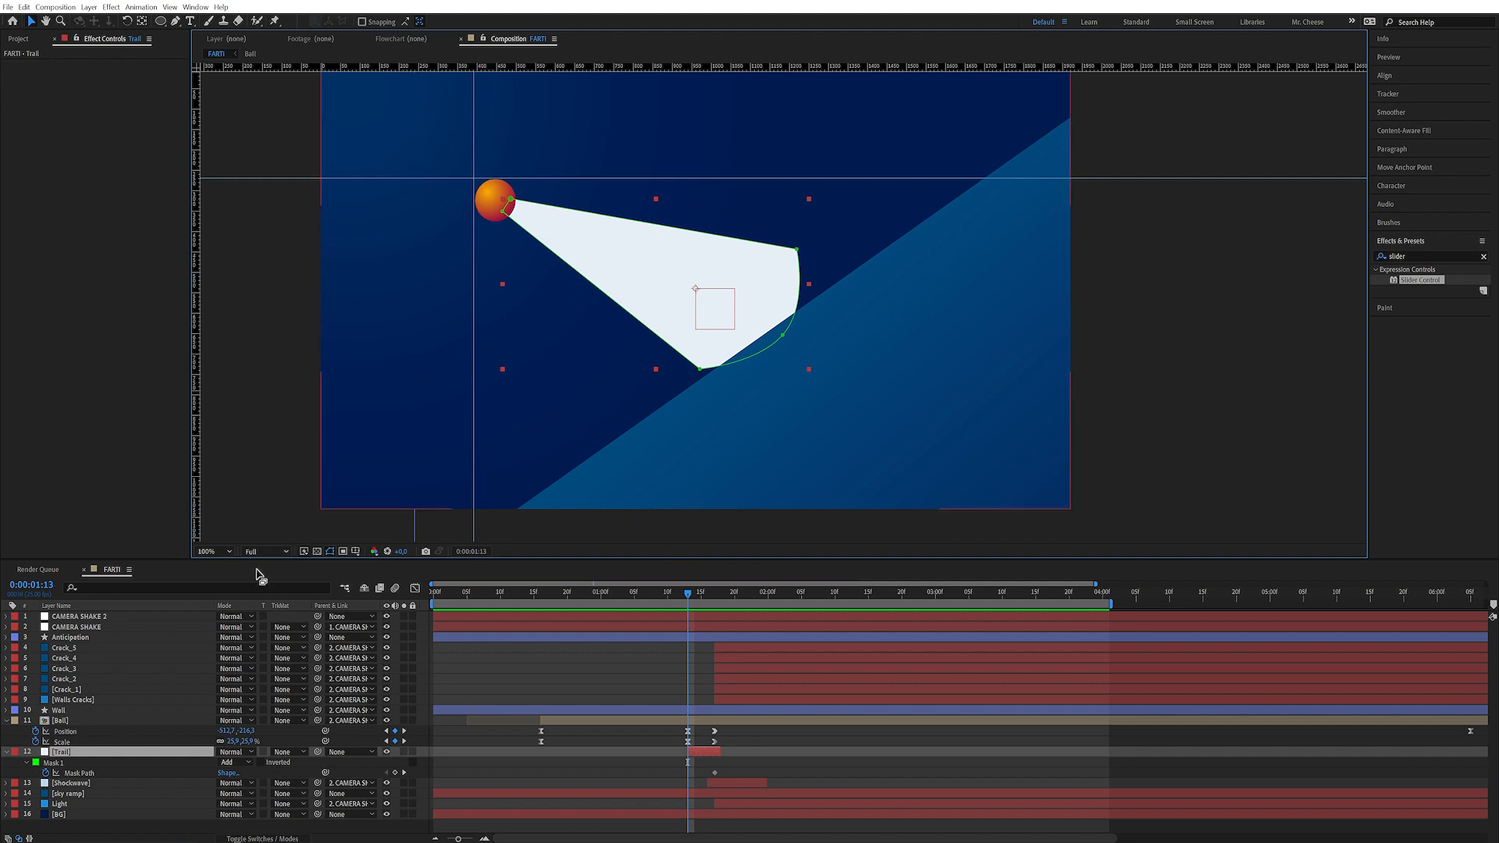
Move the trail mask's tail point onto the guide intersection
left_click(511, 201)
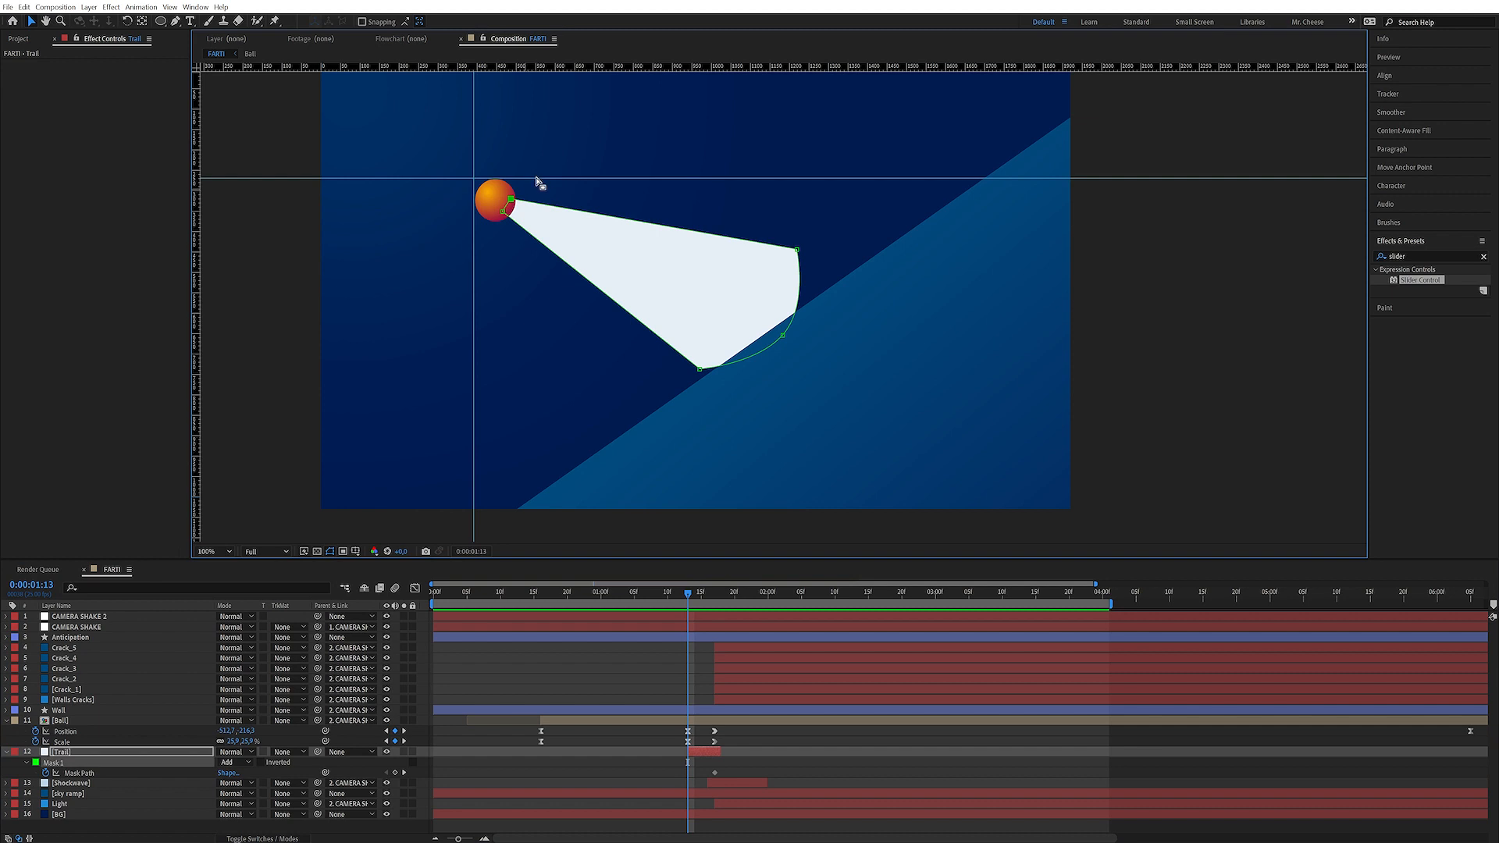
left_click_drag(514, 204, 486, 188)
left_click_drag(481, 179, 480, 175)
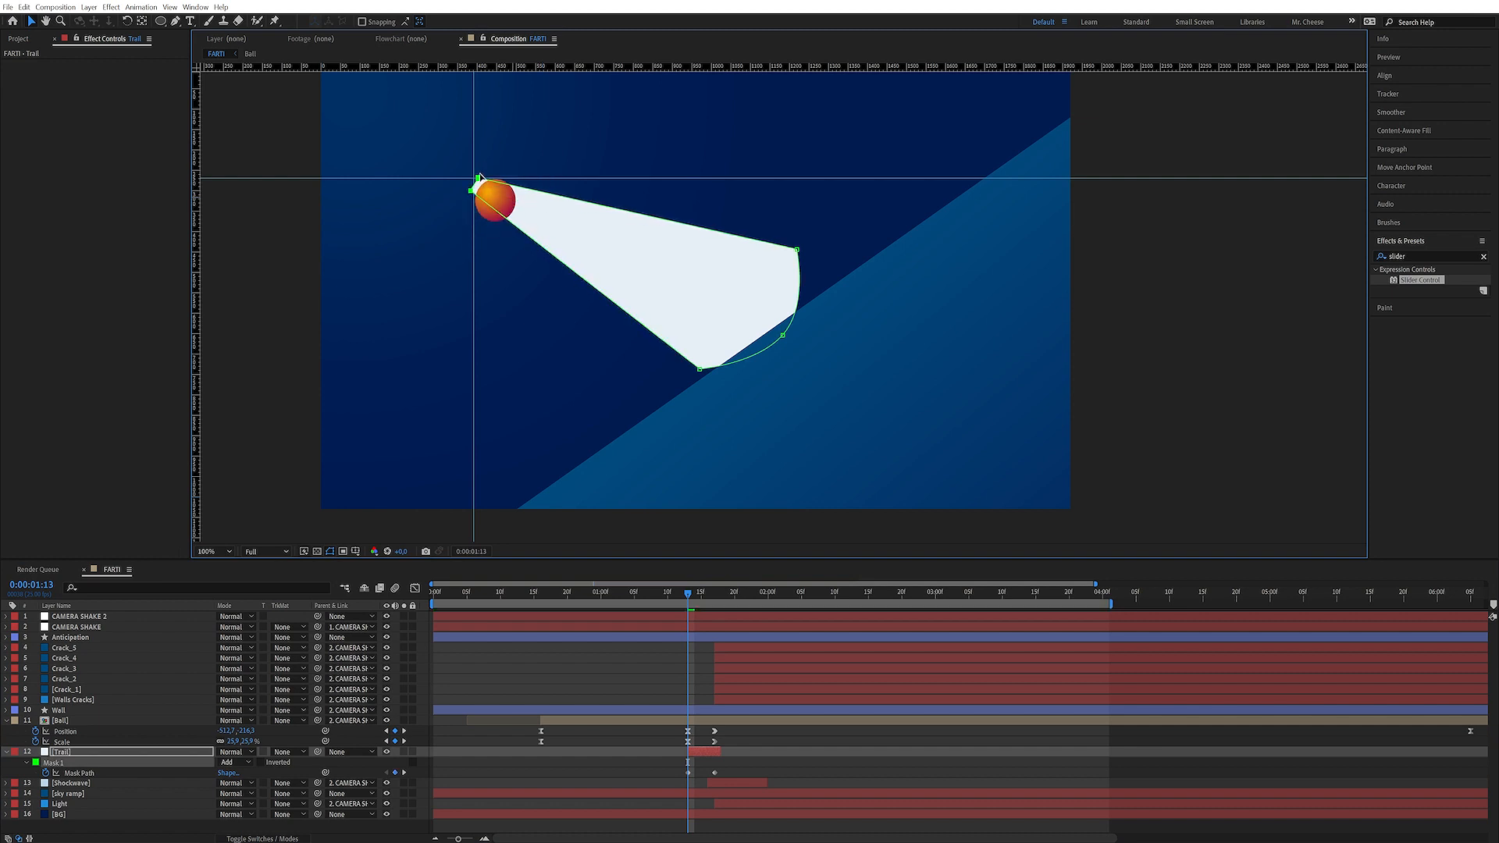
Pull the remaining trail mask points onto the ball so the streak is collapsed at 0:00:01:13
left_click(95, 752)
left_click(471, 190)
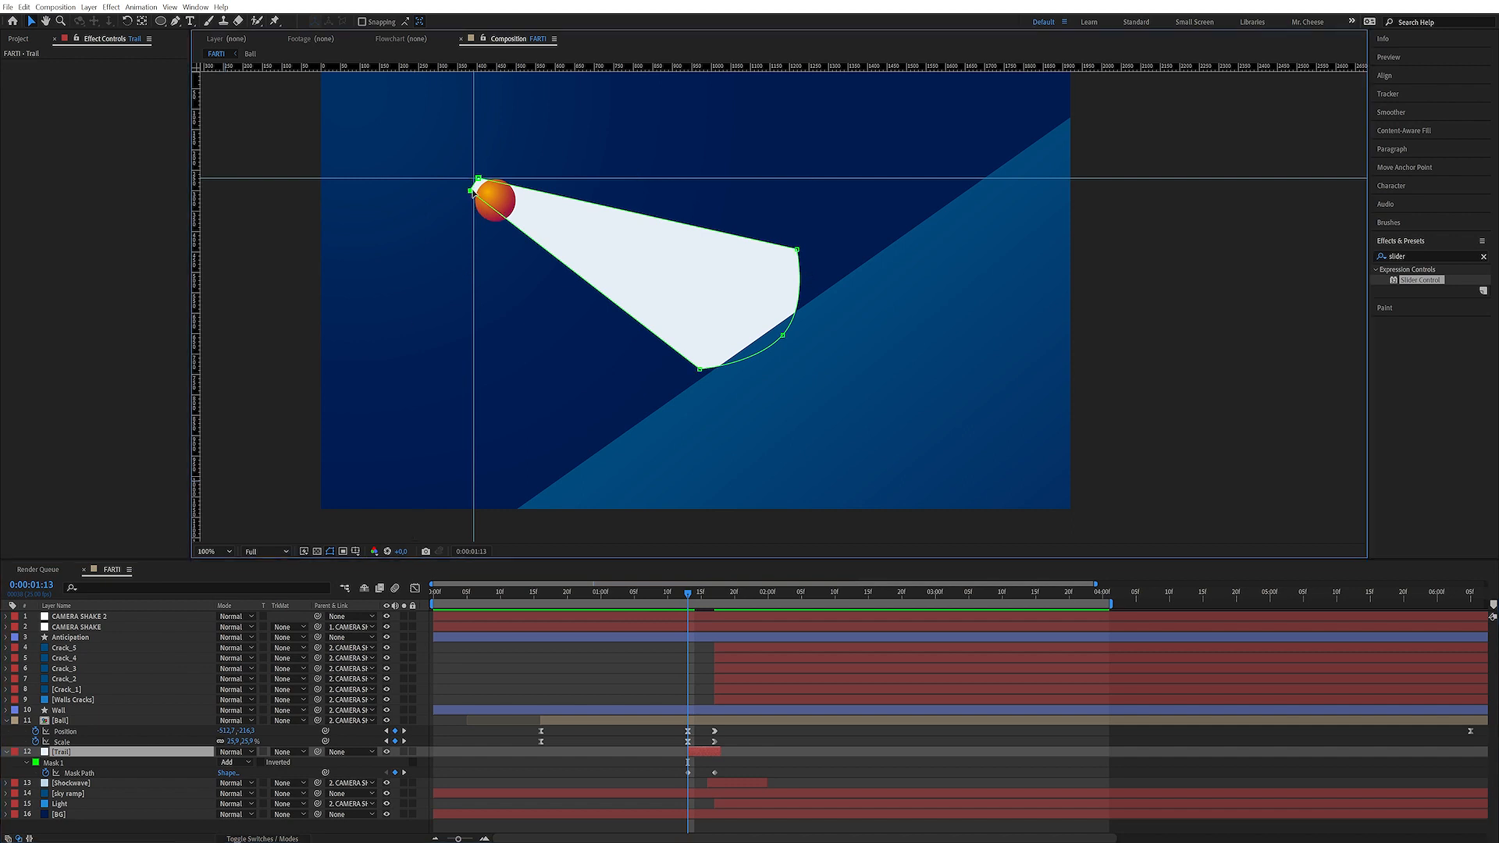
left_click(480, 179)
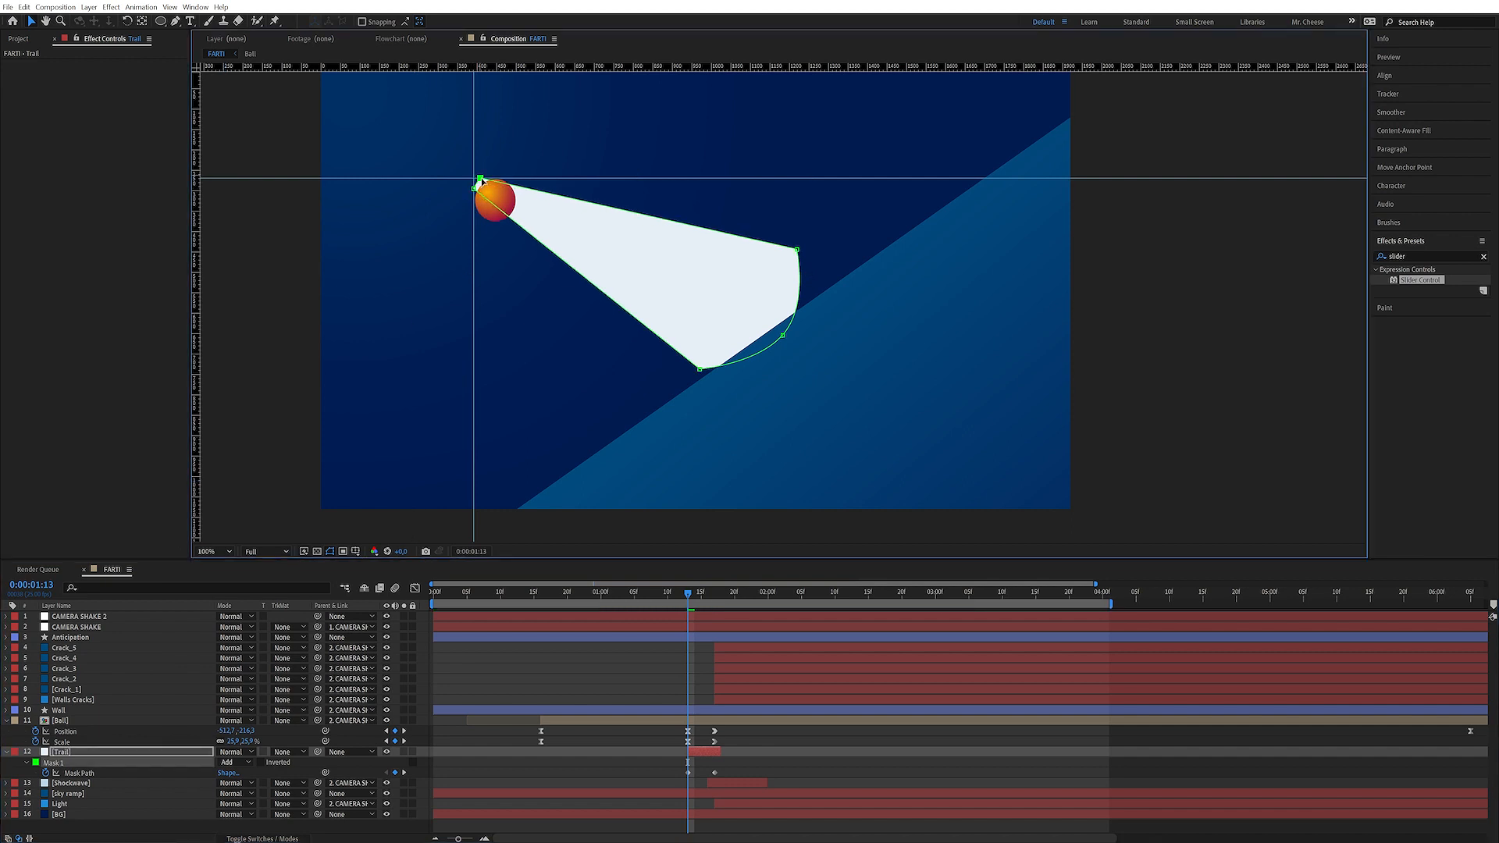
left_click_drag(655, 448, 879, 194)
left_click_drag(782, 335, 500, 209)
left_click(528, 233)
left_click_drag(424, 242, 487, 217)
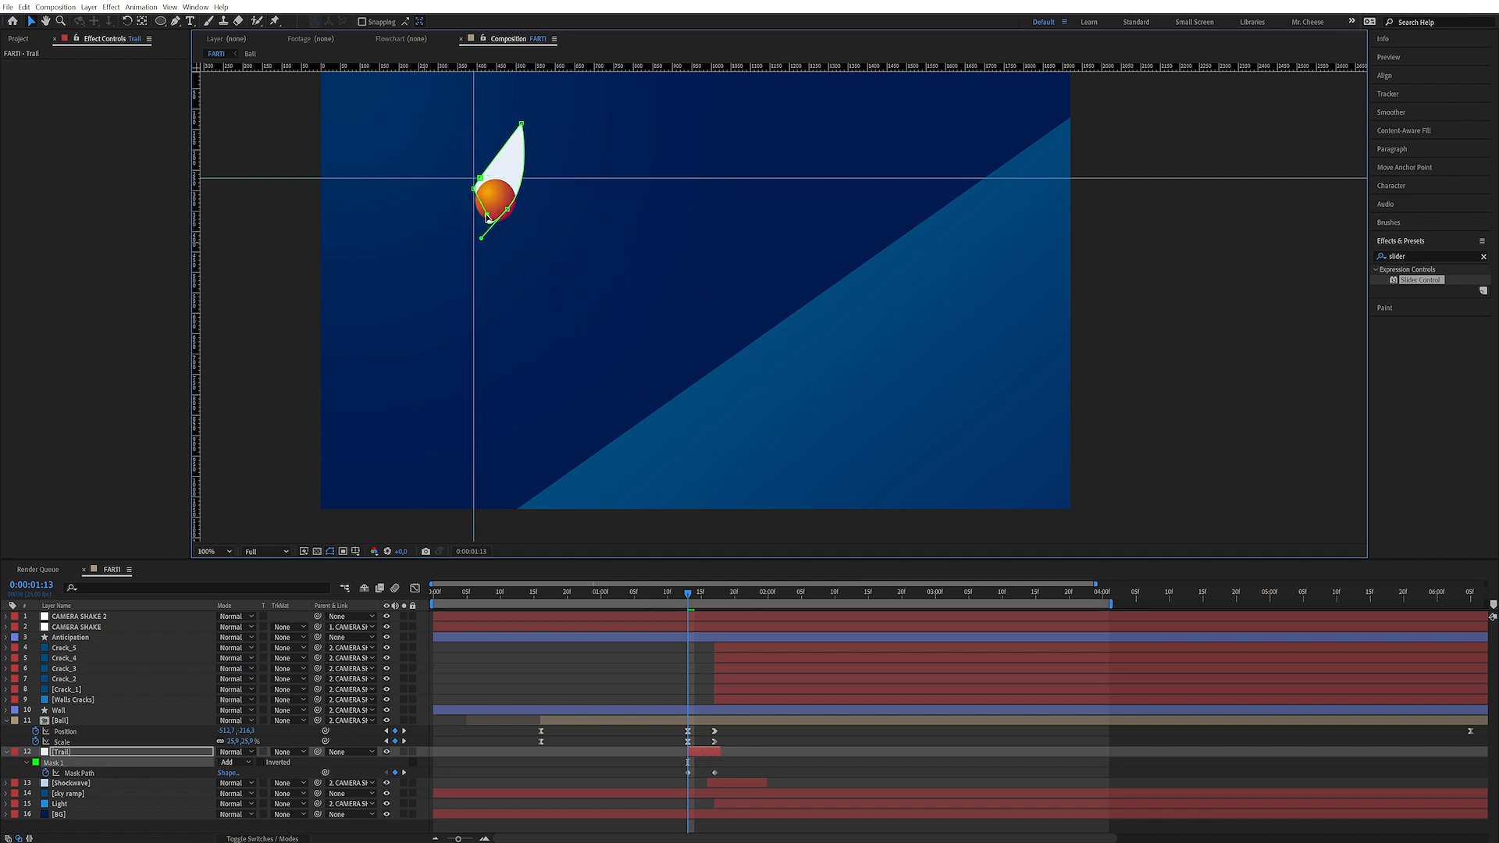
left_click_drag(522, 124, 491, 229)
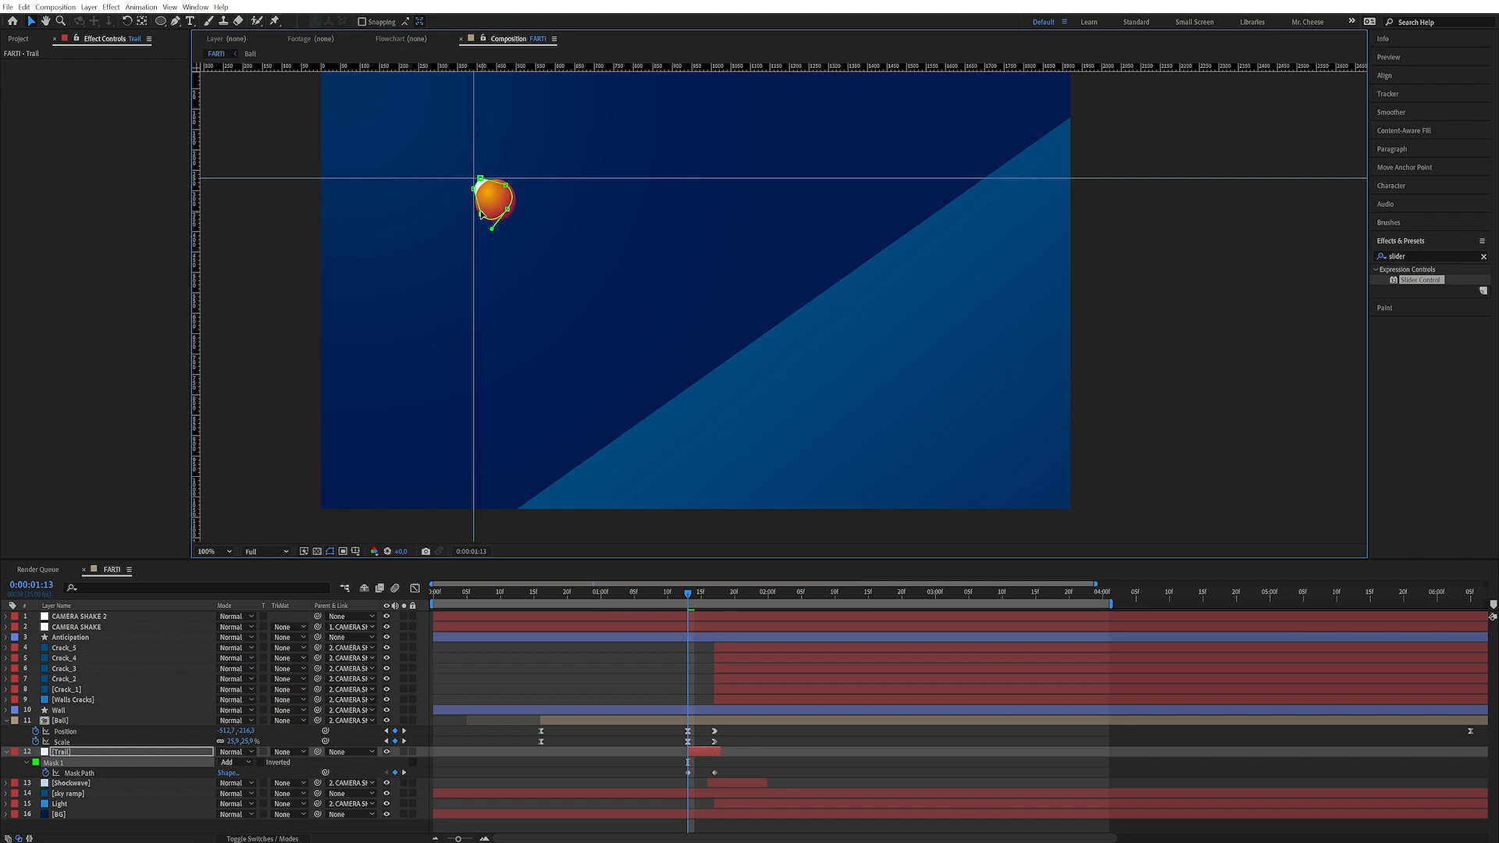
Preview the motion, then at 0:00:01:17 snap the trail's tail point to the guide intersection
key("space")
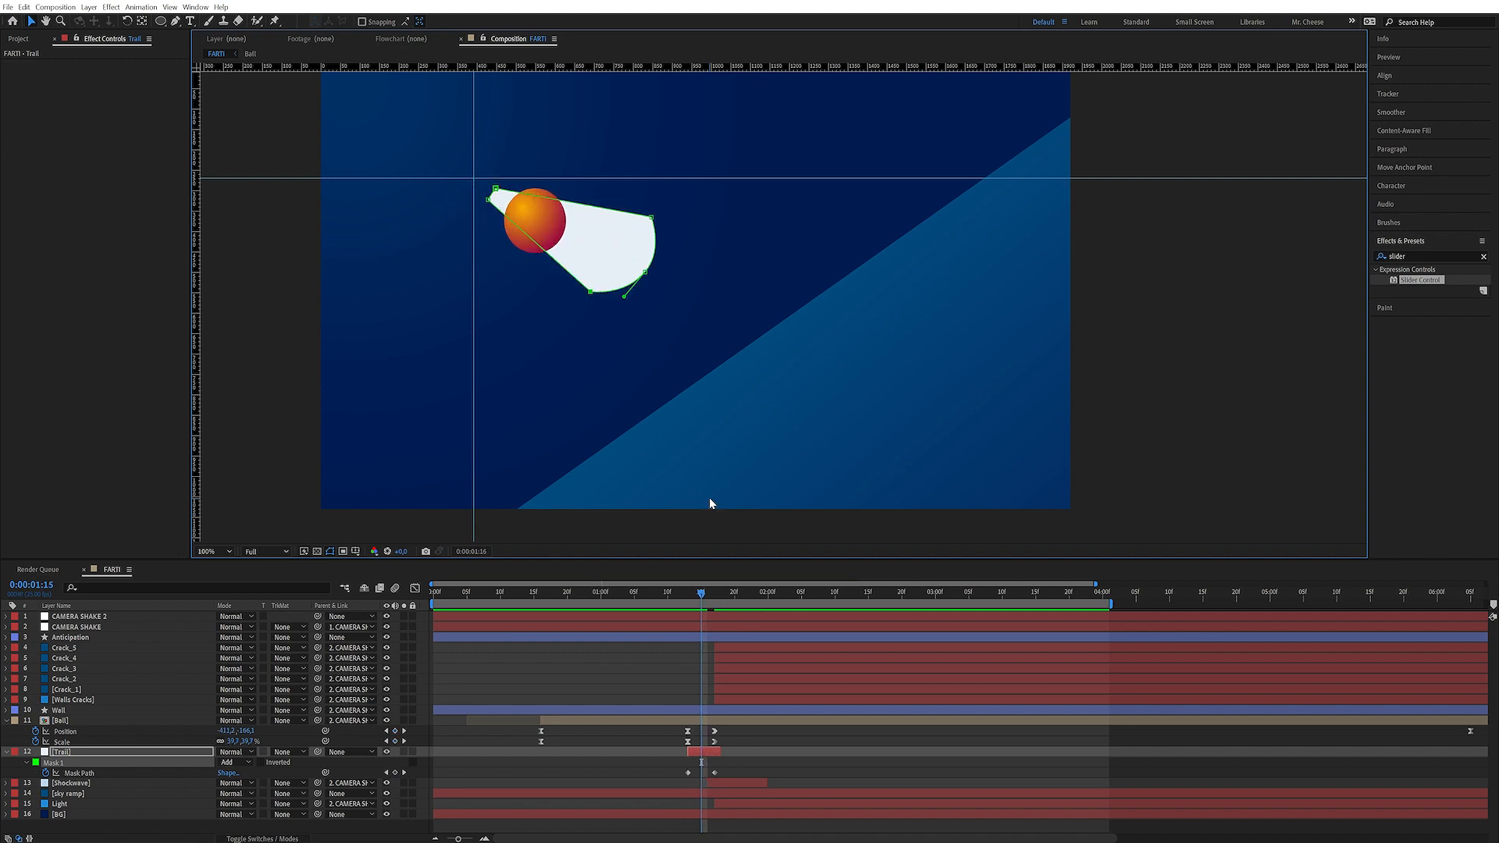
key("space")
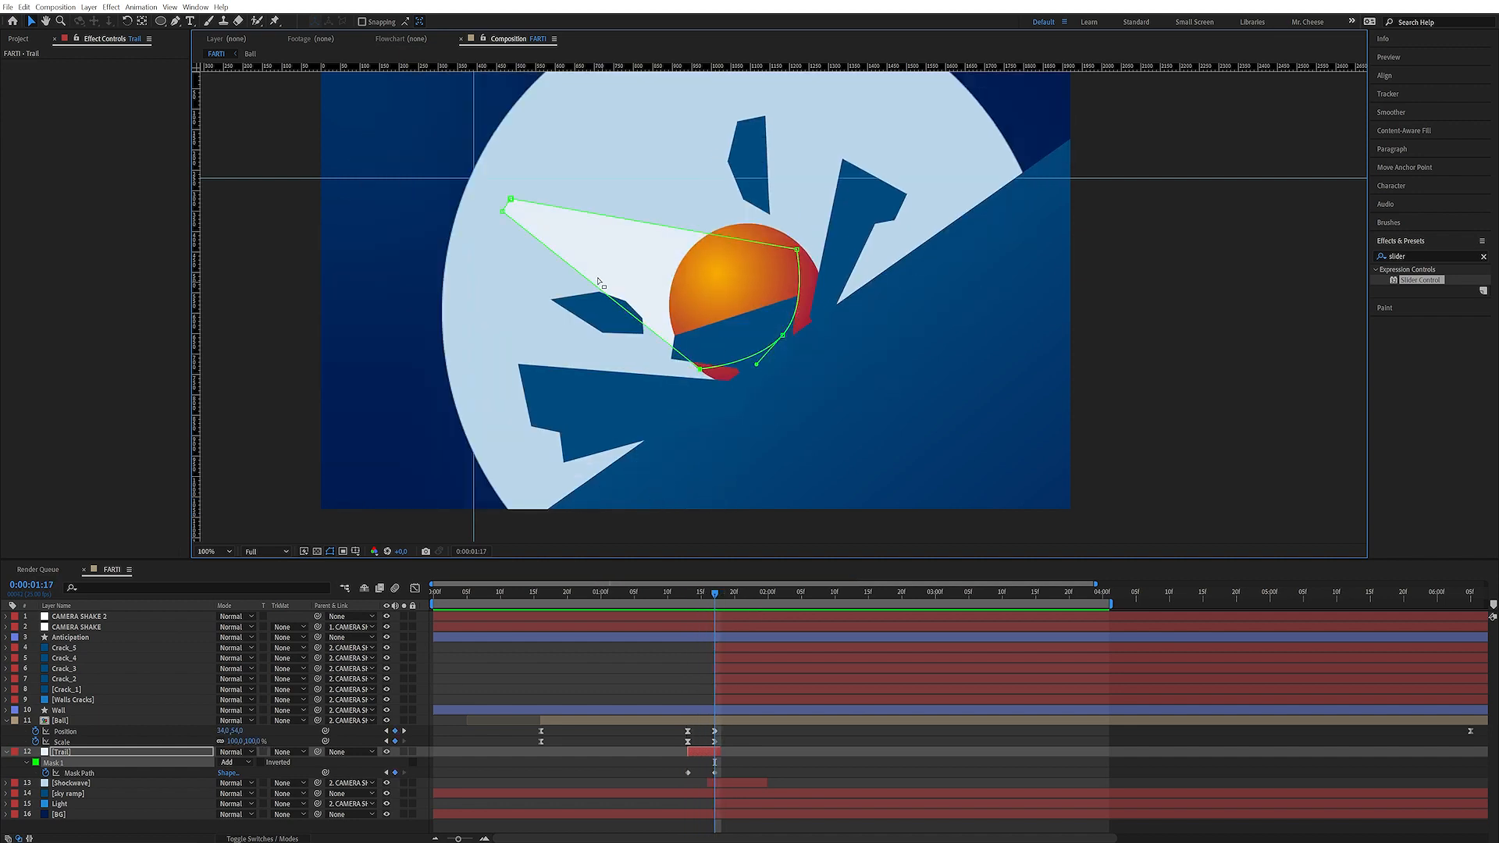
left_click_drag(509, 205, 482, 181)
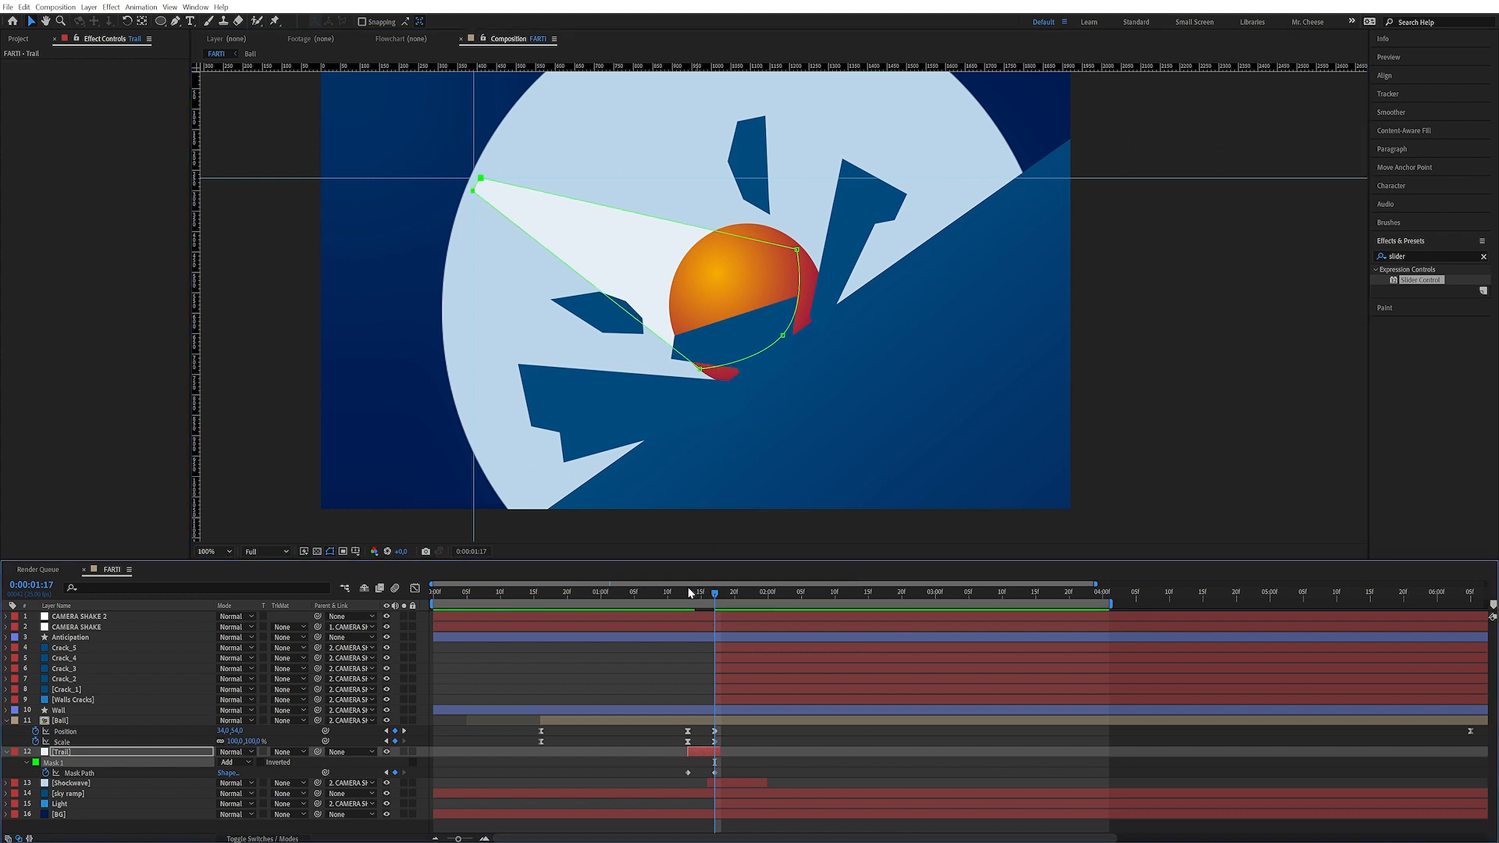
At 0:00:01:15, reshape the trail mask so its front points wrap around the ball
left_click_drag(694, 593, 695, 595)
left_click_drag(517, 279, 607, 162)
left_click_drag(576, 241, 525, 191)
left_click(545, 203)
key("Page_Down")
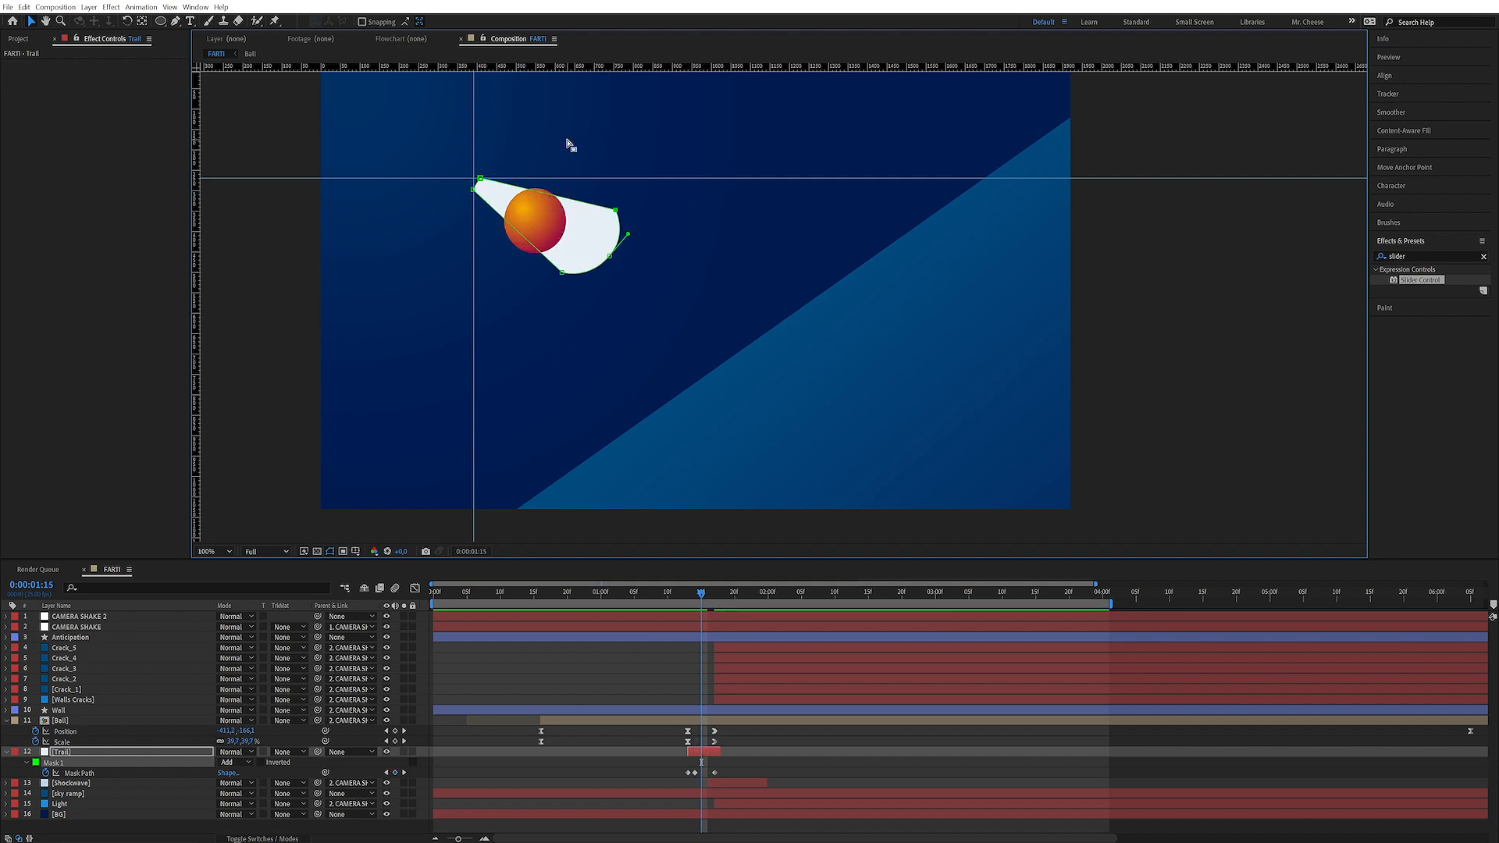
At 0:00:01:16, move the trail mask's front points to follow the ball
left_click_drag(550, 287, 646, 196)
left_click_drag(610, 256, 516, 245)
left_click(572, 250)
left_click_drag(552, 197, 551, 195)
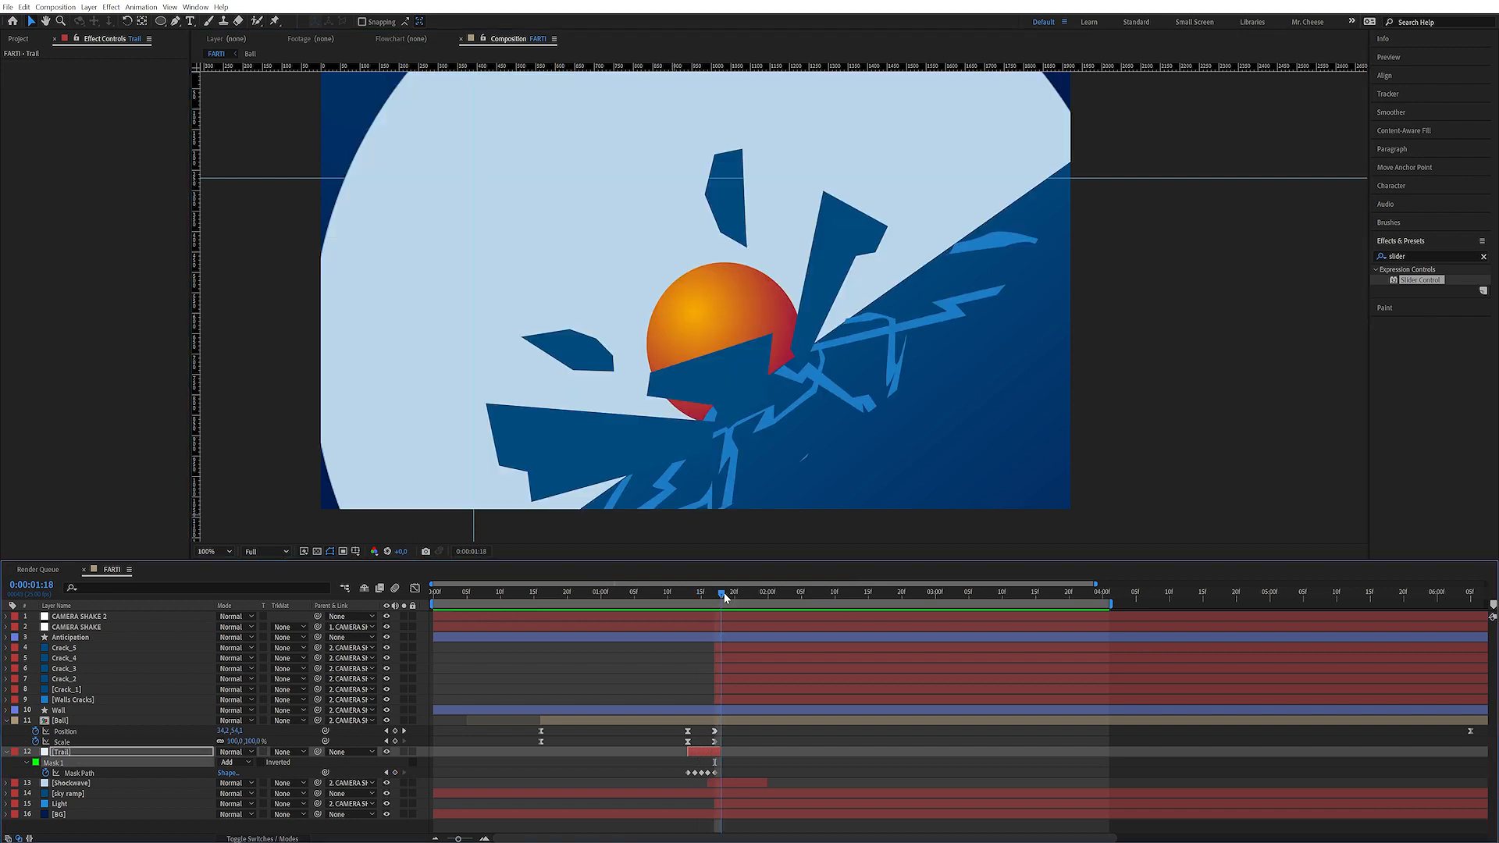
Keyframe the trail mask's Mask Expansion at 0:00:01:17 and set a negative expansion at 0:00:01:19
mouse_move(722, 595)
left_mouse_down()
mouse_move(737, 593)
mouse_move(719, 599)
left_mouse_up()
left_click(75, 752)
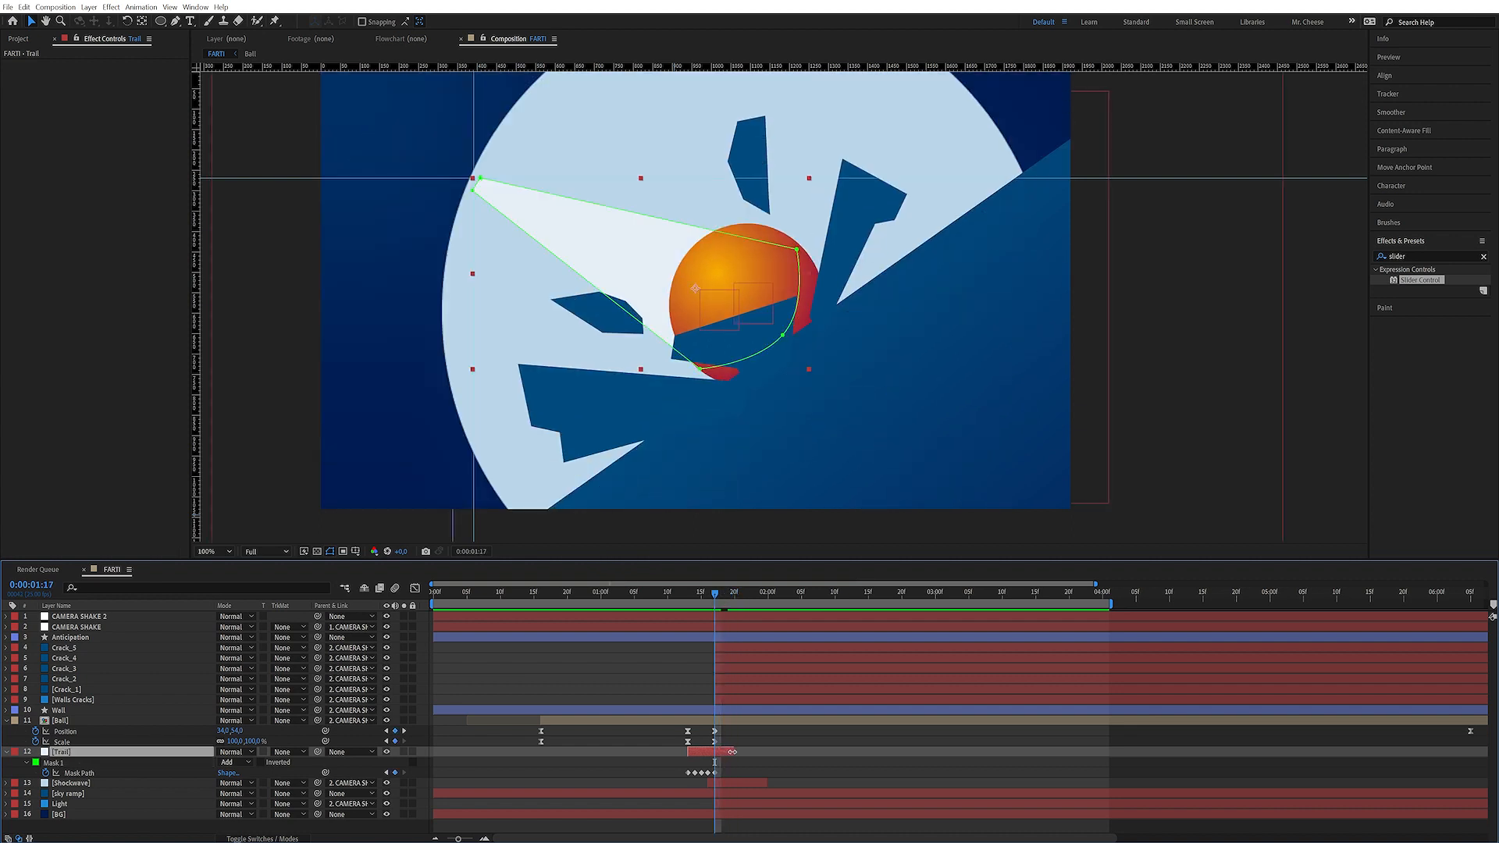
left_click(27, 763)
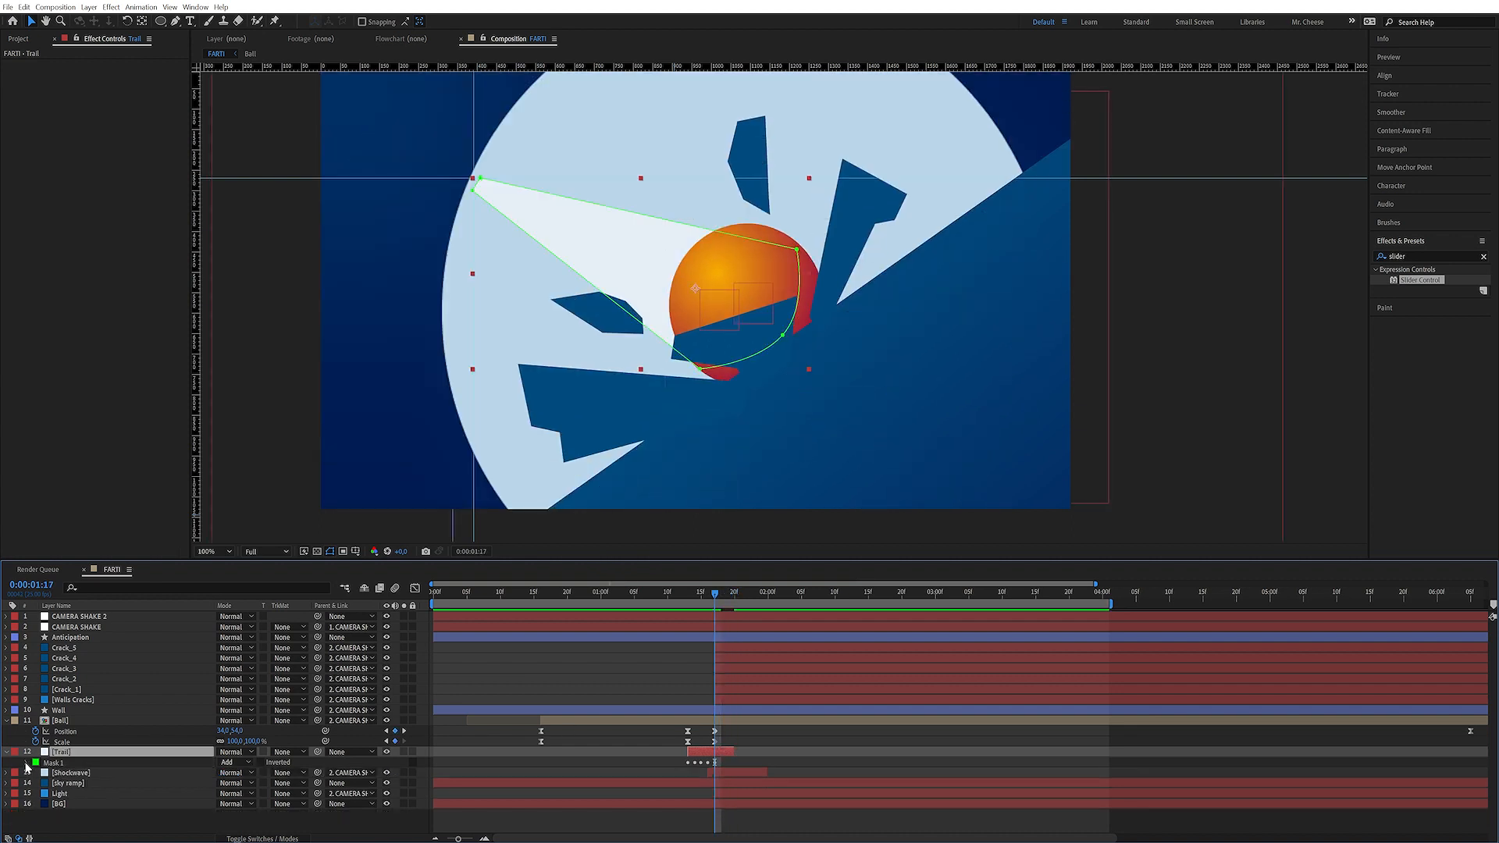
left_click(26, 762)
scroll(66, 775, "down", 2)
left_click(47, 787)
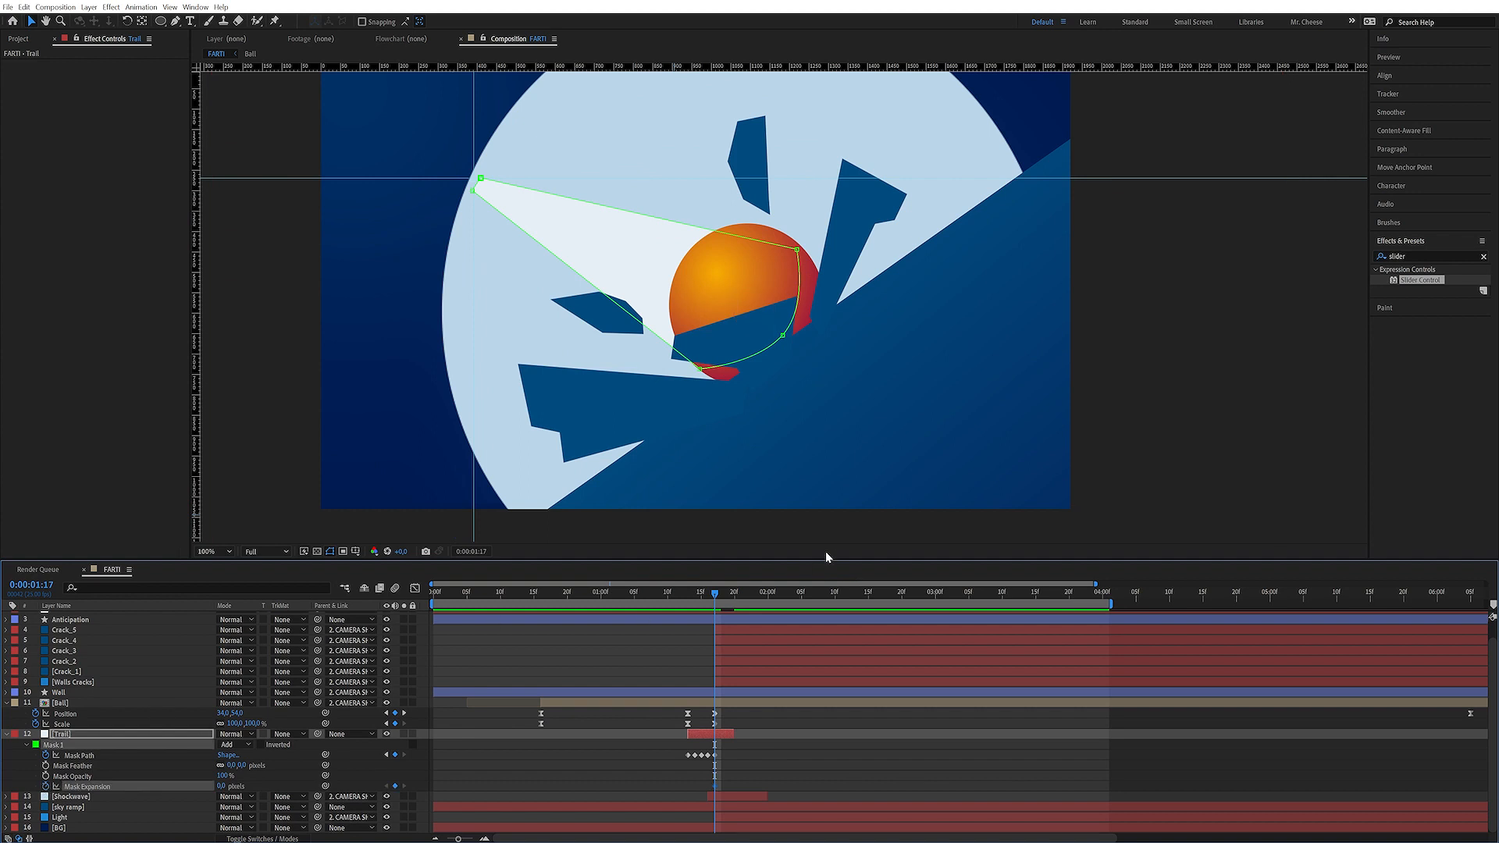
left_click_drag(719, 595, 729, 600)
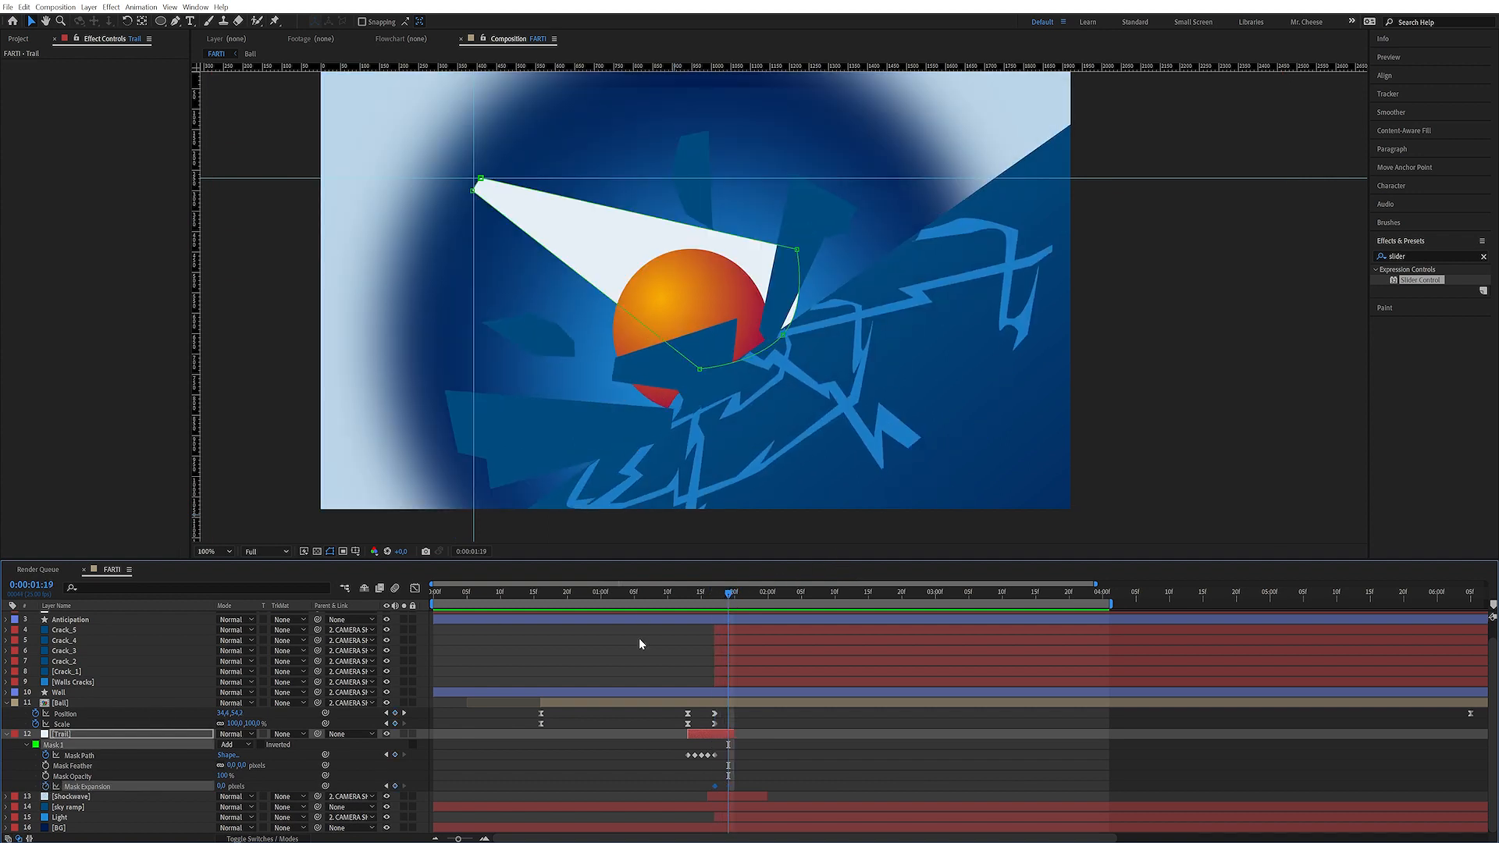
left_click_drag(222, 786, 148, 796)
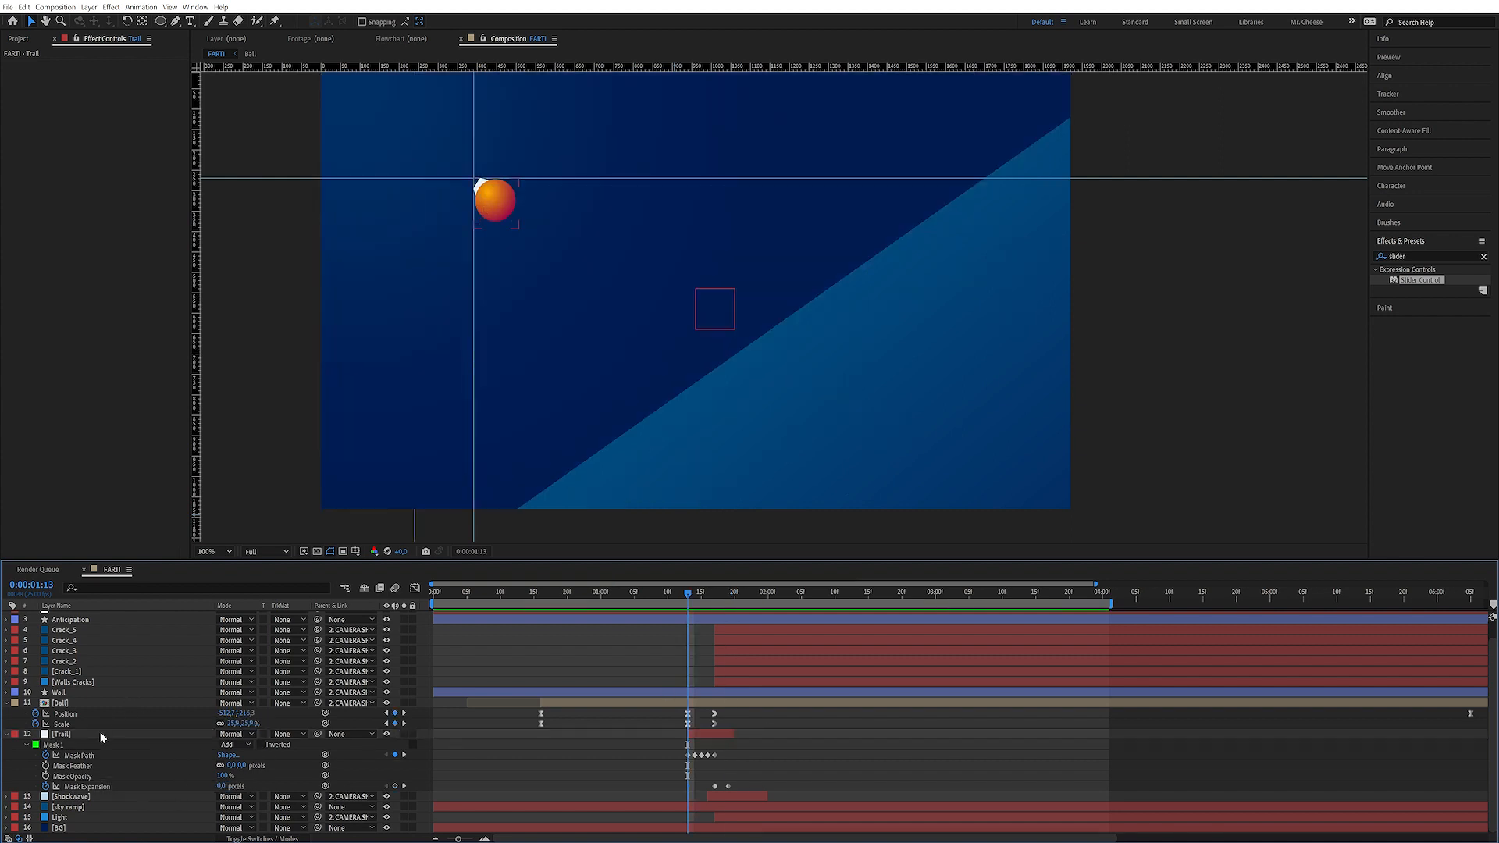
At 0:00:01:14, snap the trail mask's tail point to the guide intersection
left_click(100, 736)
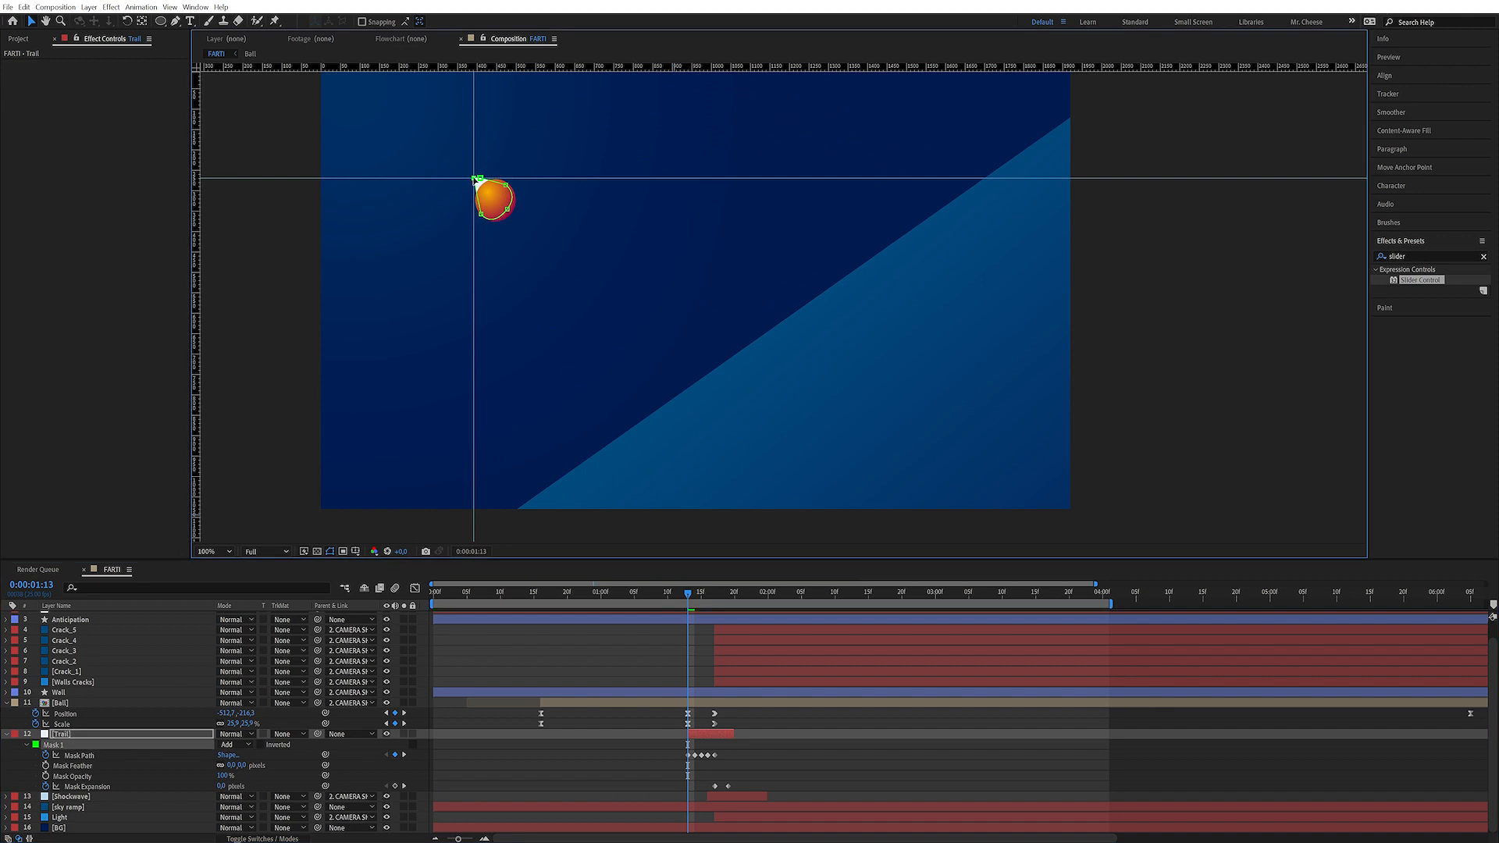
left_click(474, 178)
left_click_drag(688, 595, 695, 579)
left_click(479, 179)
left_click_drag(478, 179, 473, 178)
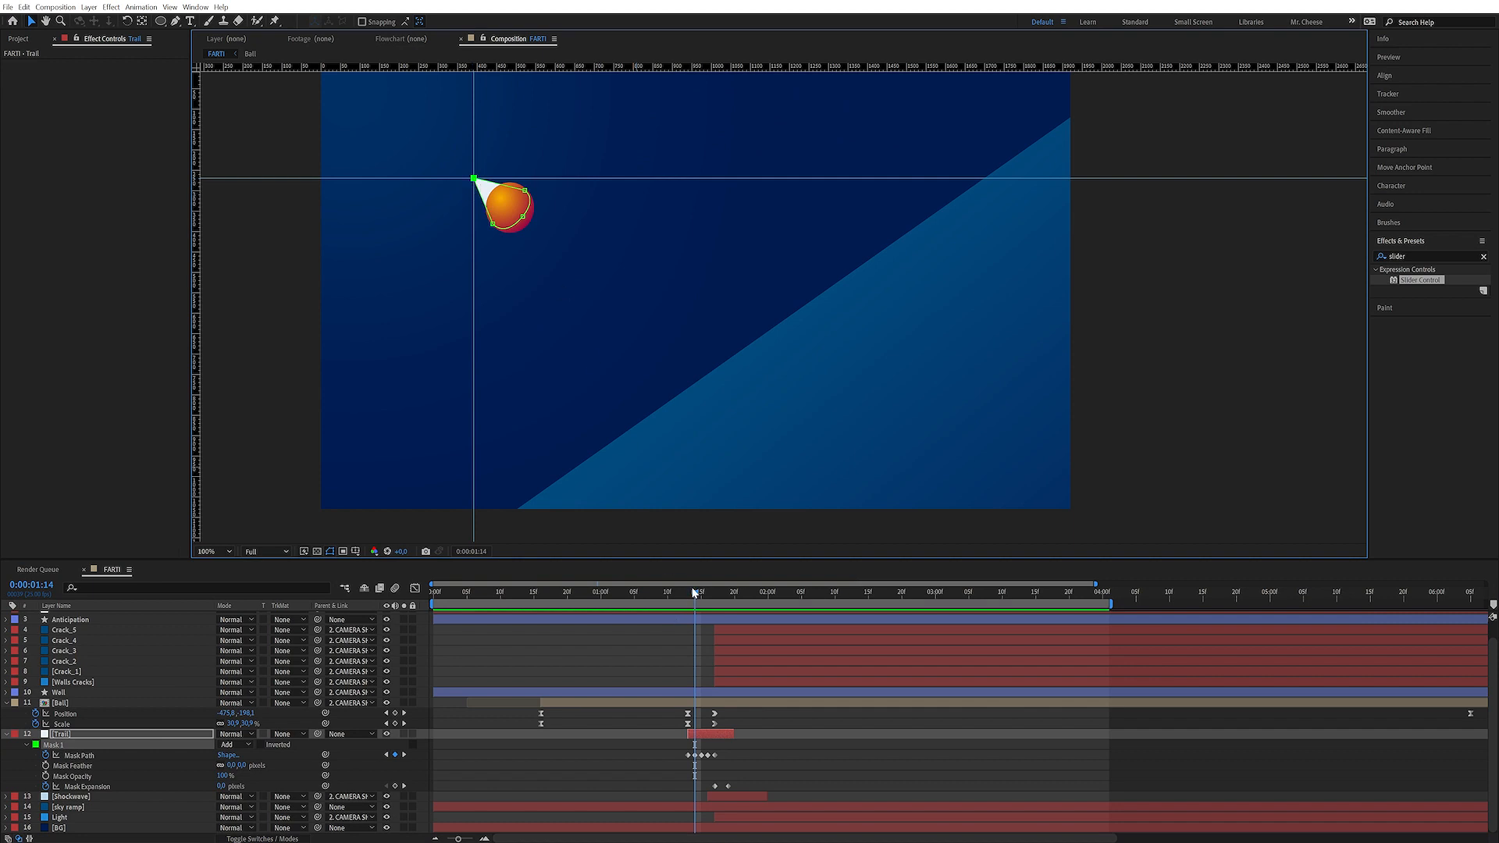
Step forward to 0:00:01:17, preview the trail animation, and drag the horizontal guide away
key("Page_Down")
key("Page_Down")
key("Page_Down")
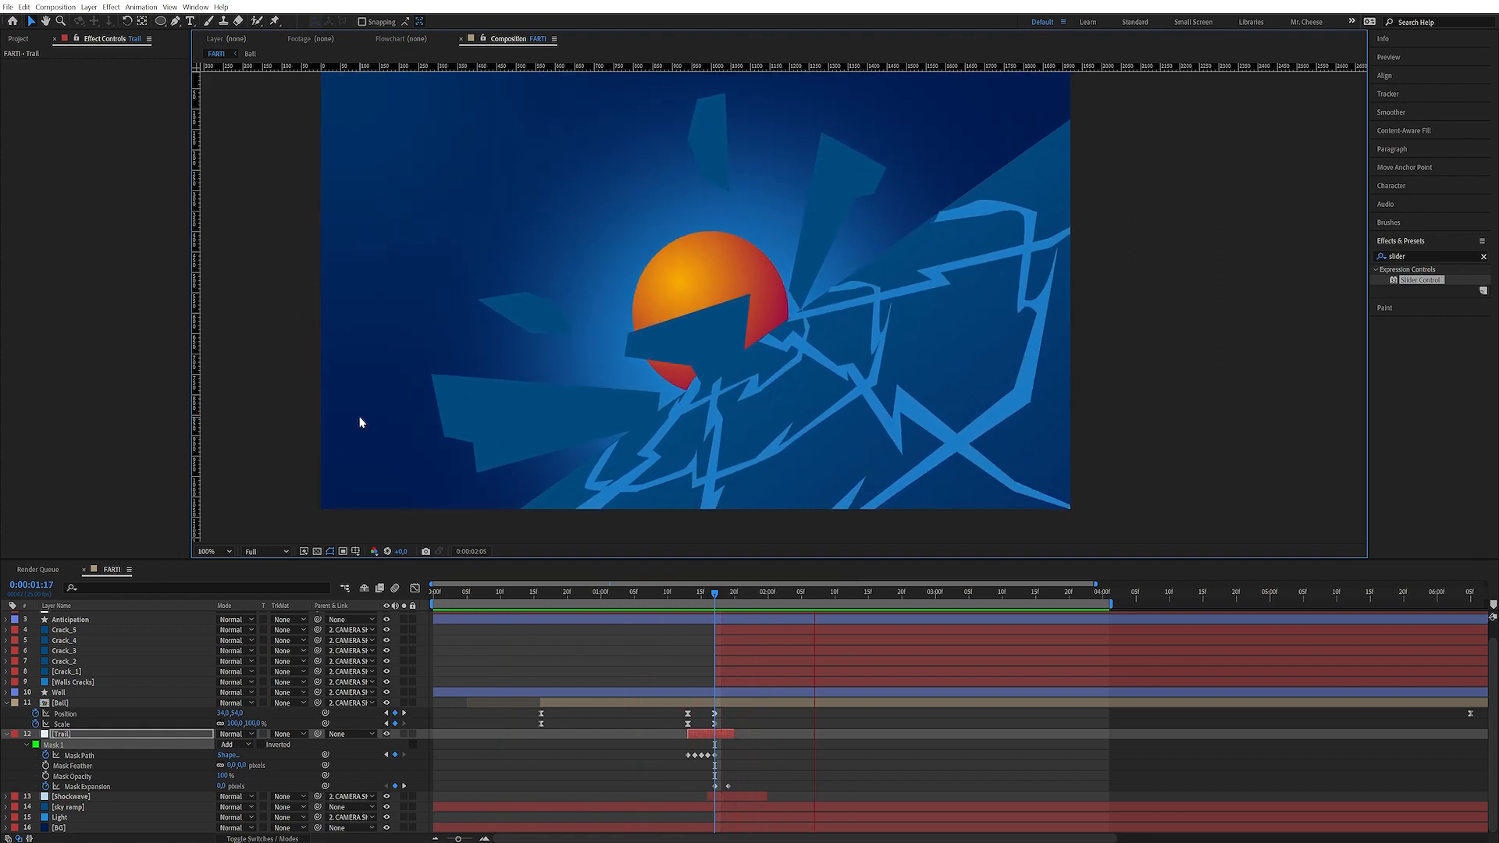
key("space")
left_click_drag(419, 179, 152, 169)
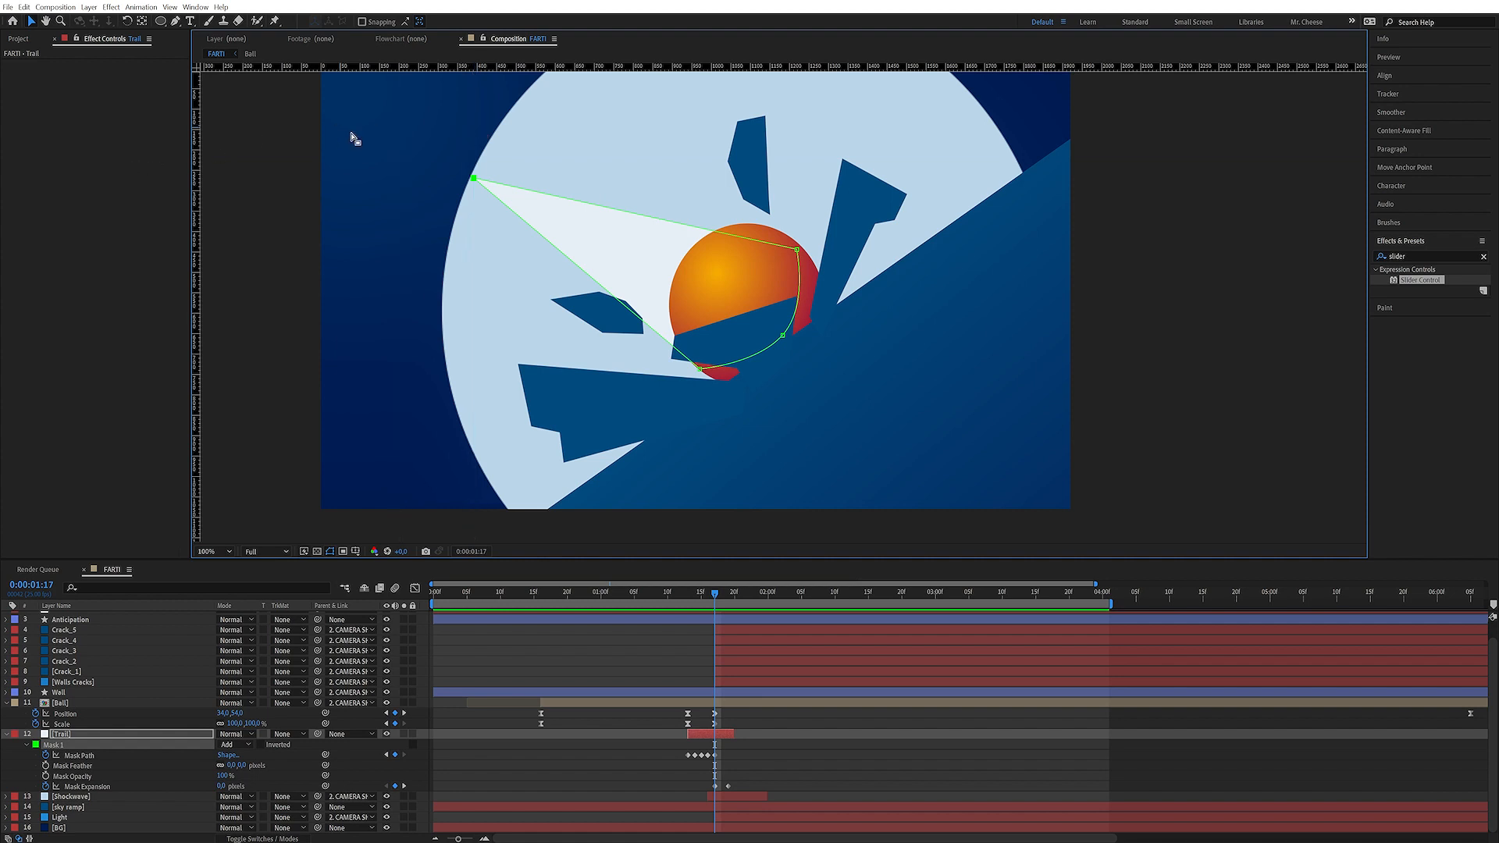
Hide the rulers and guides and collapse the Ball and Trail layers' properties at 0:00:01:17
key("ctrl+r")
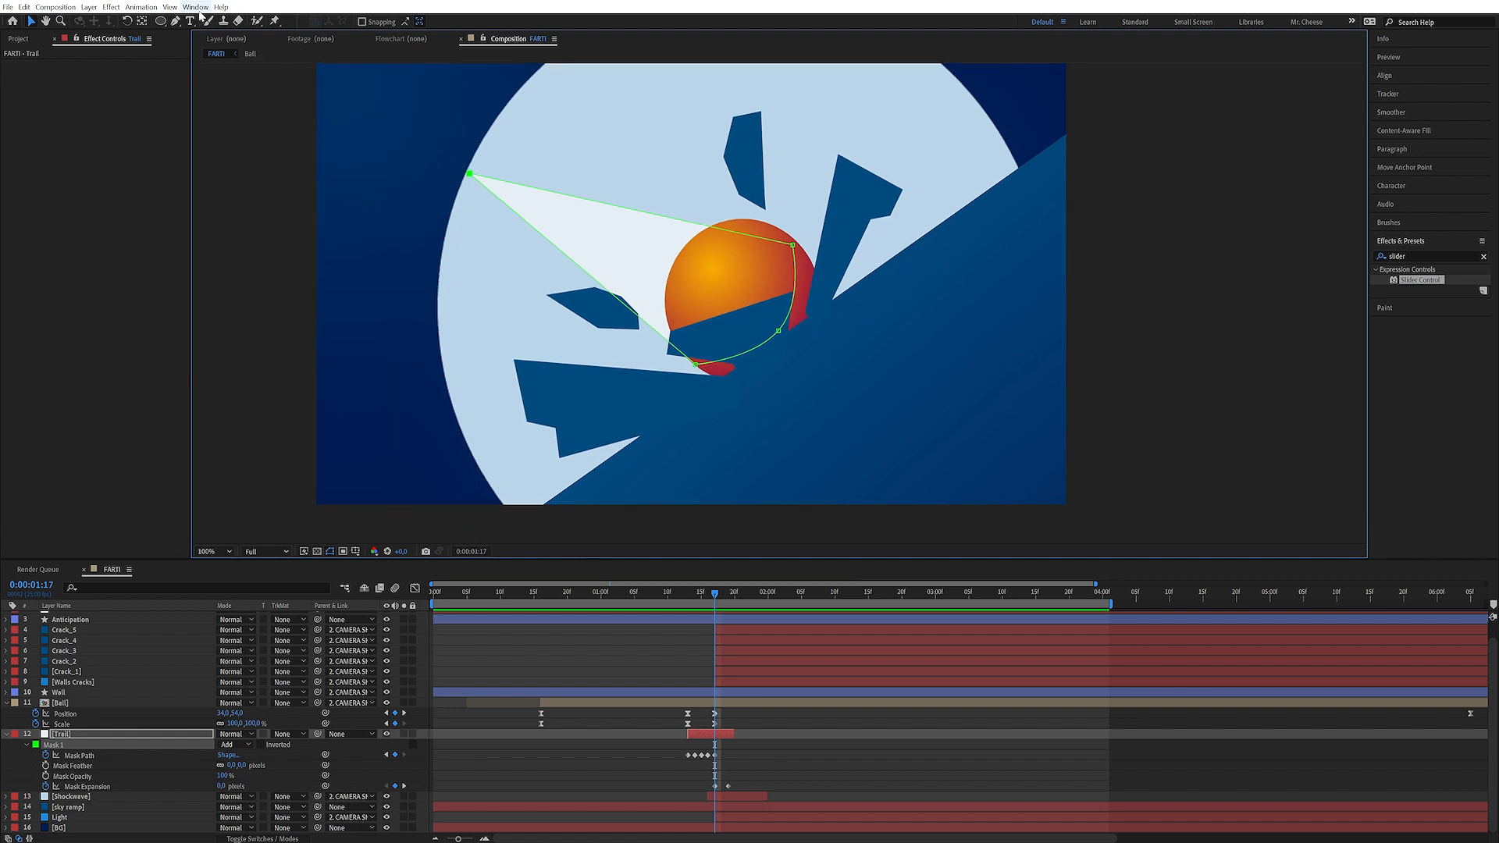
left_click(170, 7)
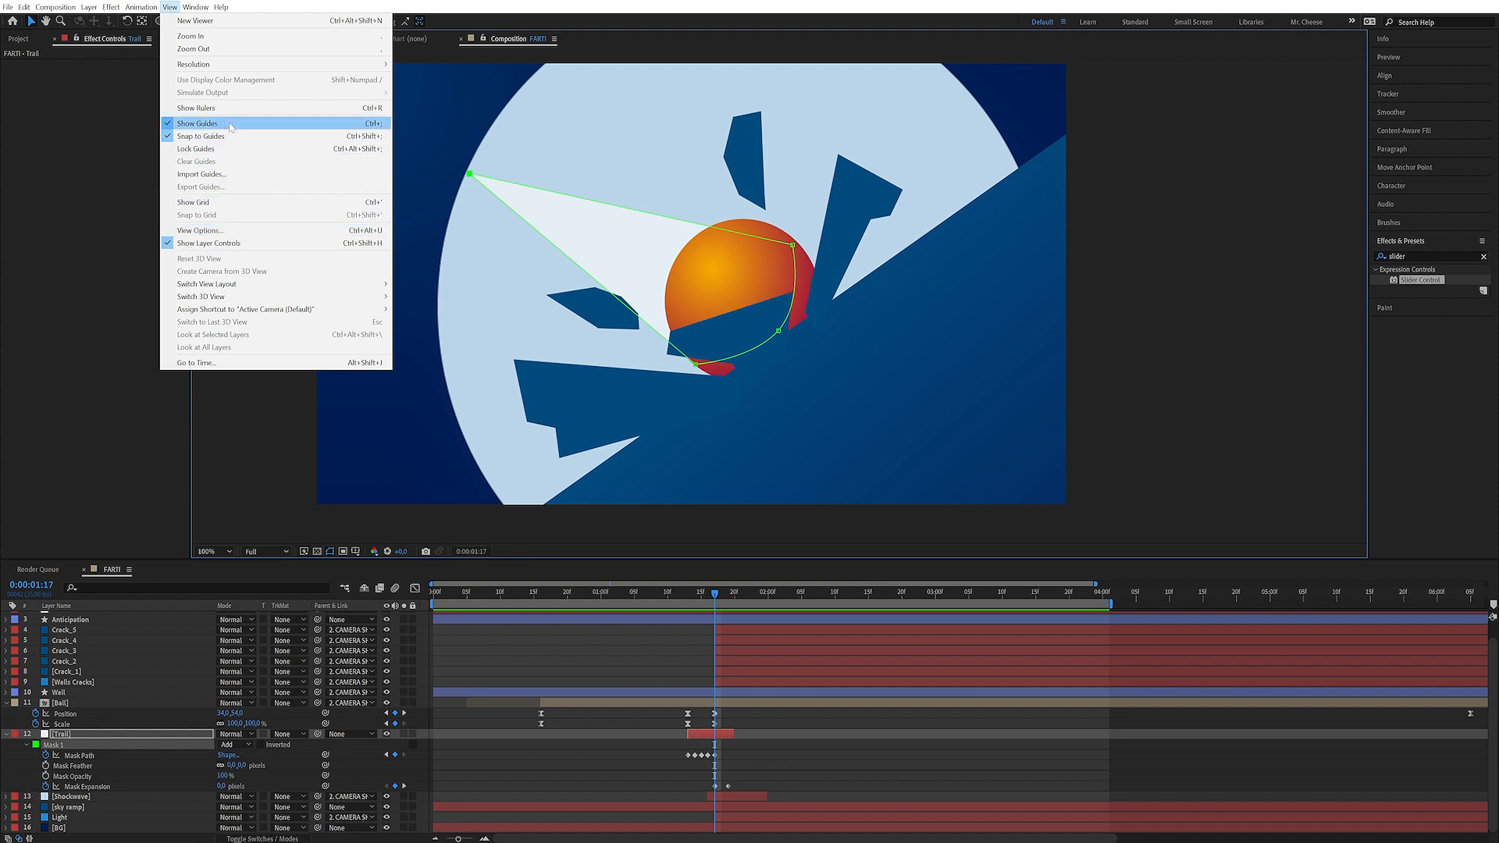
left_click(419, 719)
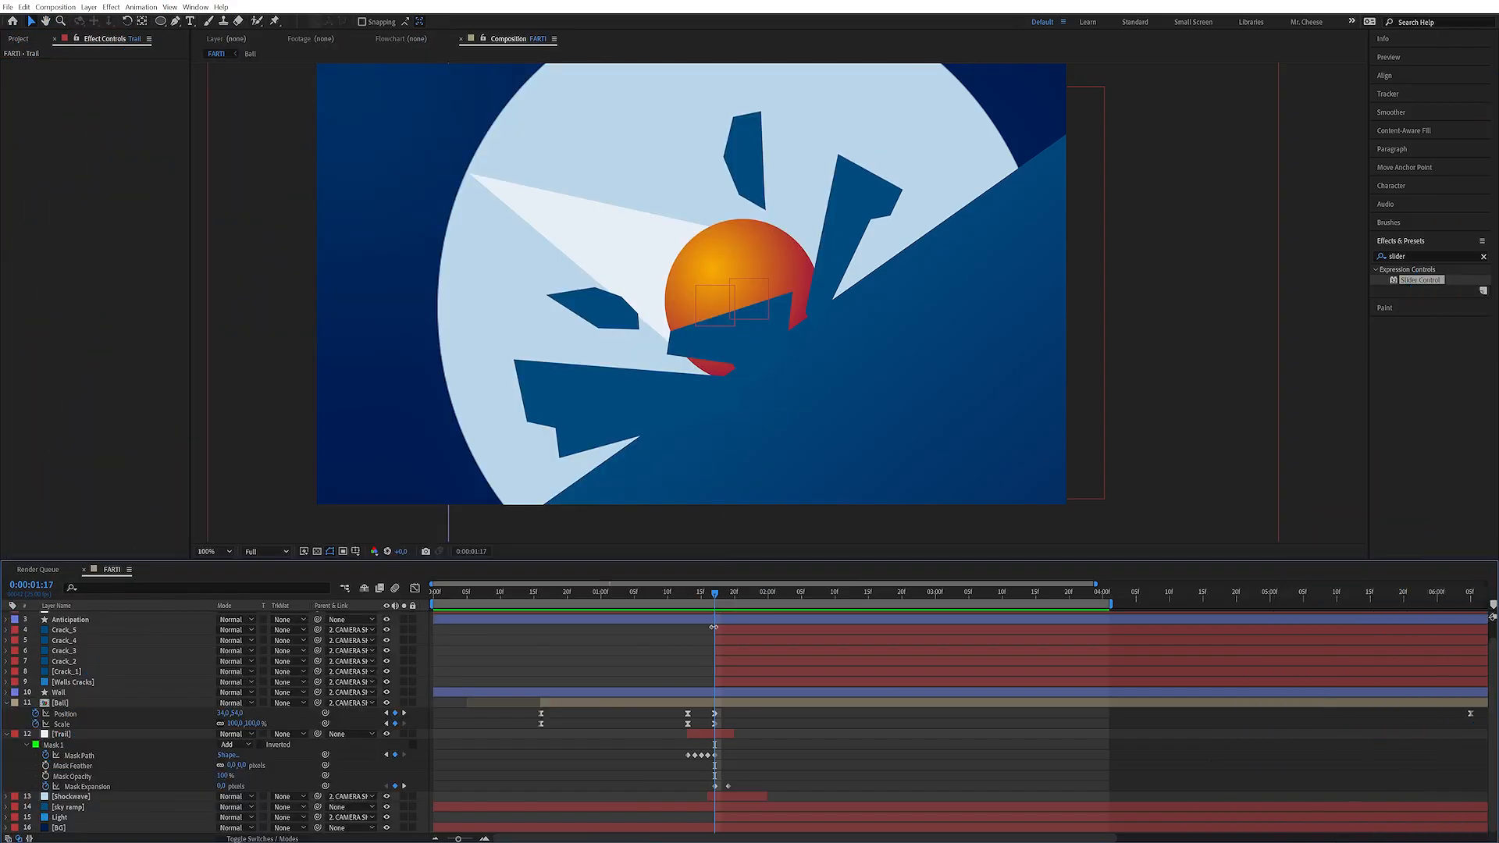
left_click_drag(780, 409, 776, 421)
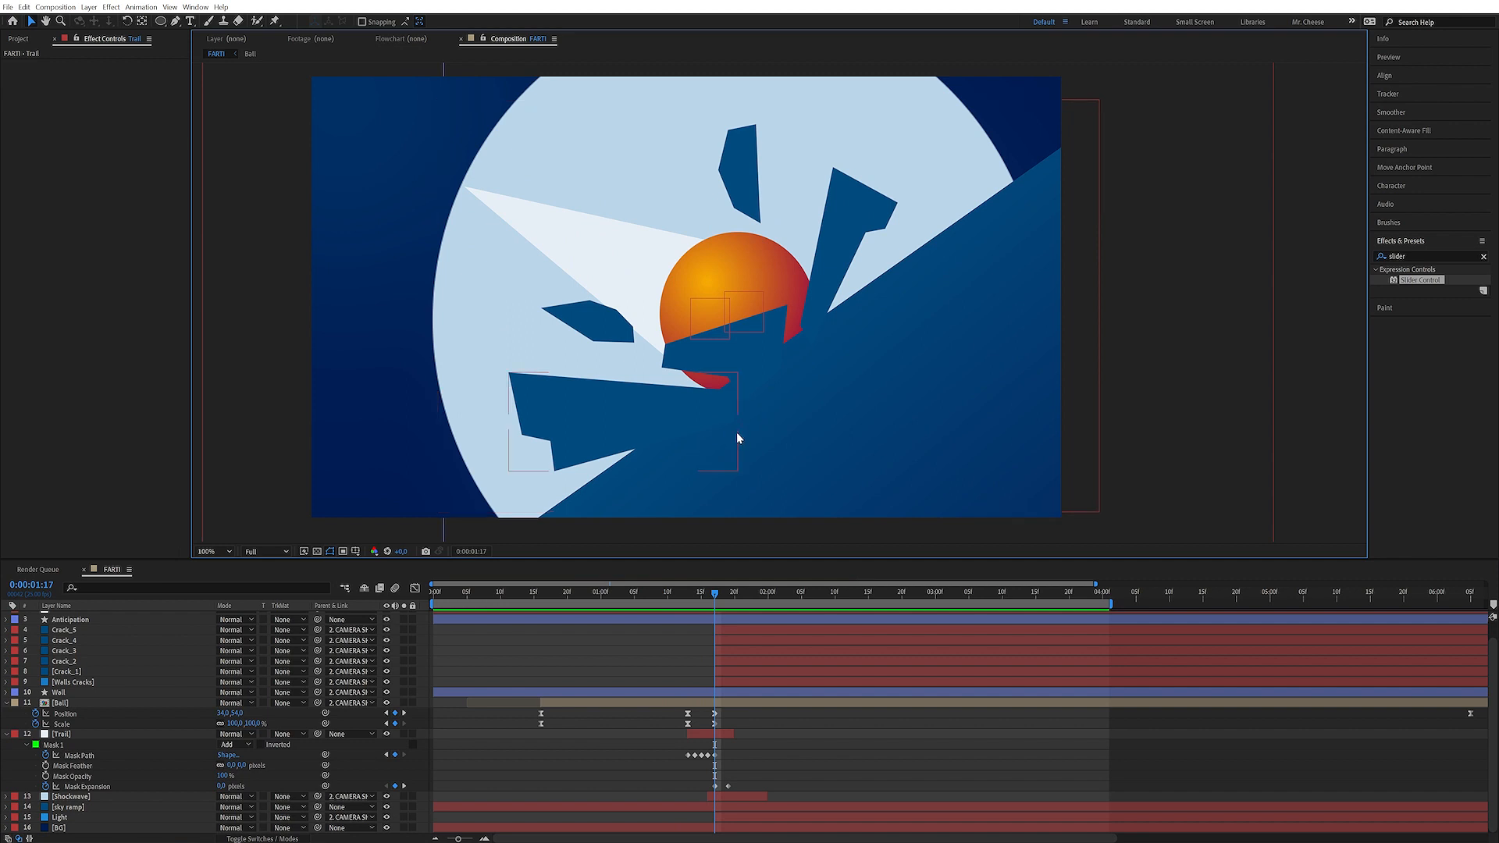
mouse_move(714, 593)
left_mouse_down()
mouse_move(701, 591)
mouse_move(714, 592)
left_mouse_up()
left_click(6, 703)
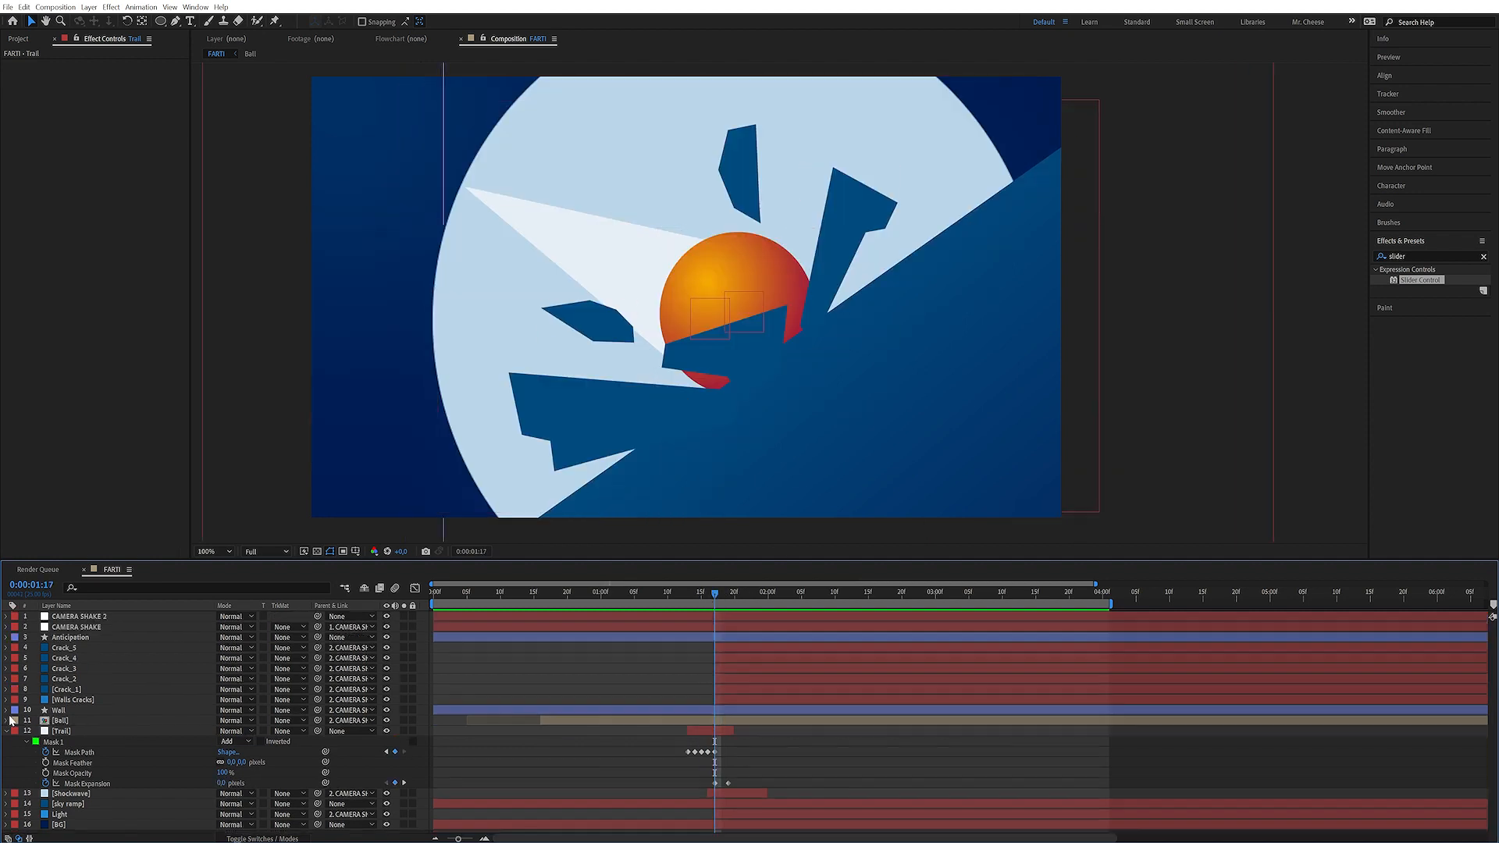
left_click(6, 731)
Apply a Tint effect to the Ball layer and set its Map Black To colour to white
left_click(186, 685)
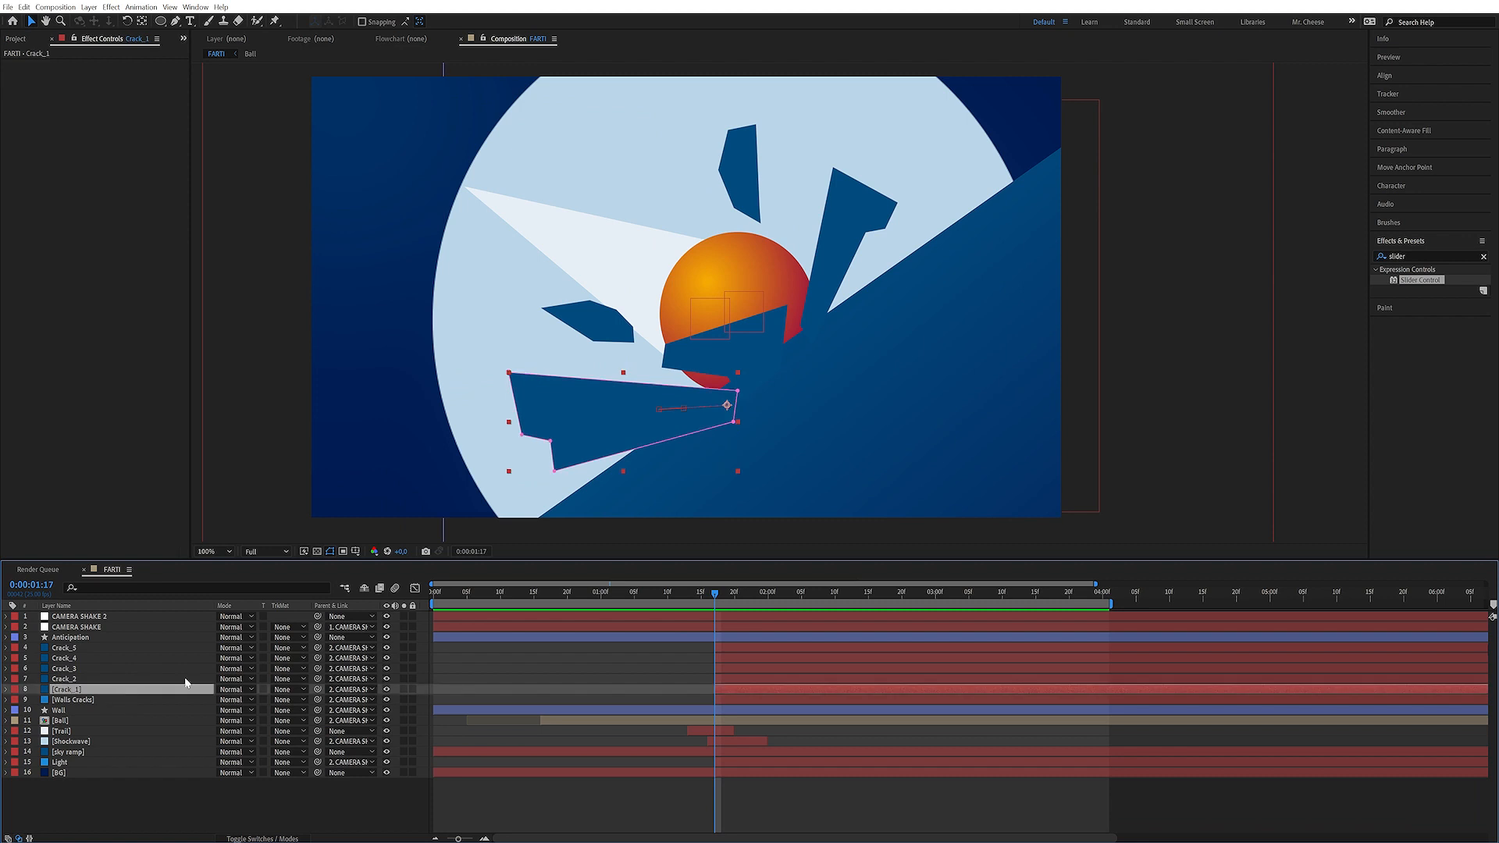
left_click_drag(715, 594, 712, 596)
left_click(81, 720)
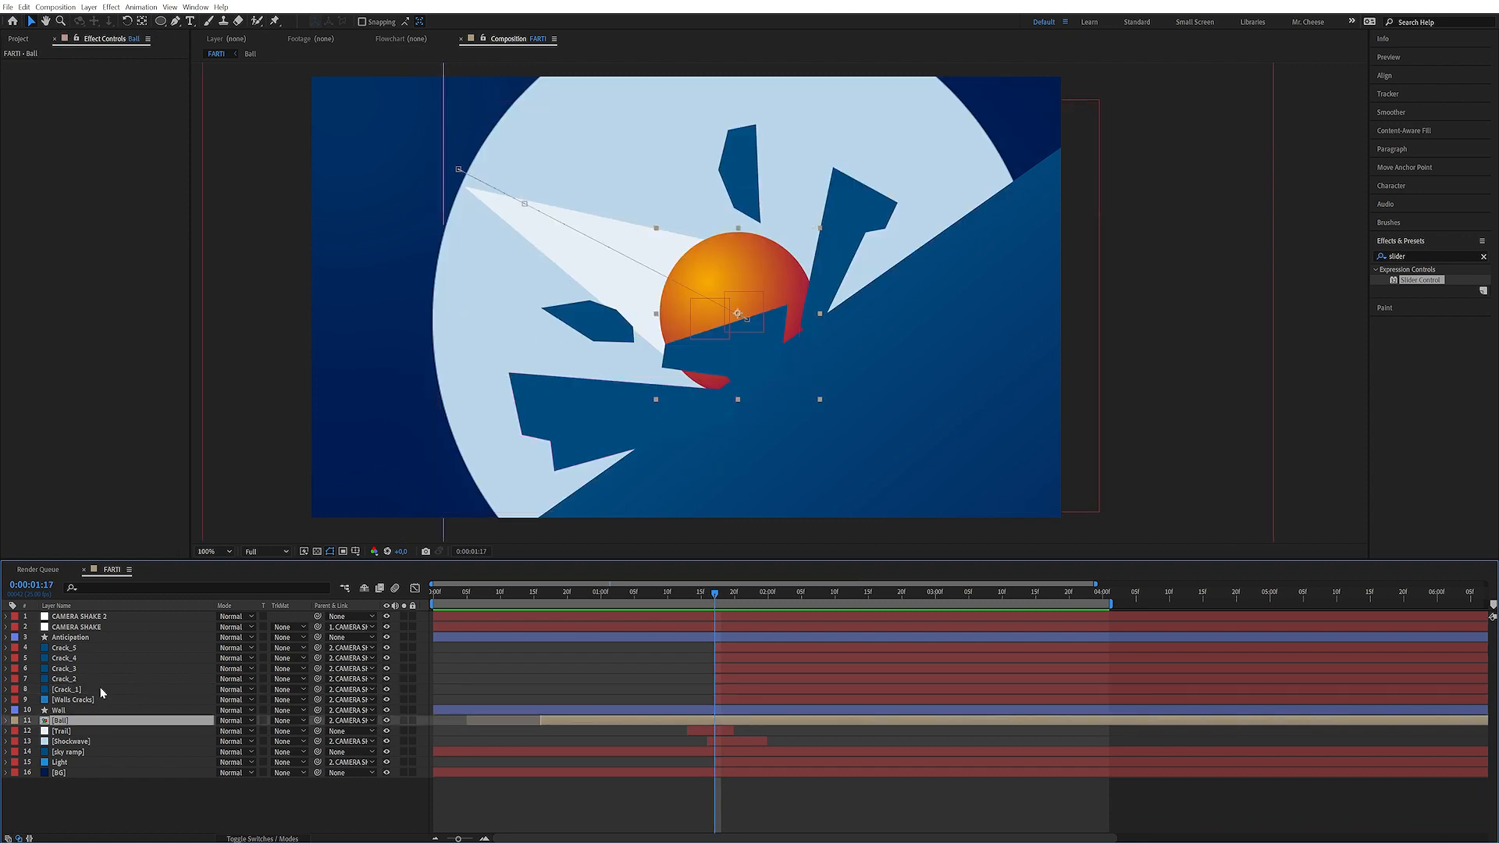
double_click(1426, 257)
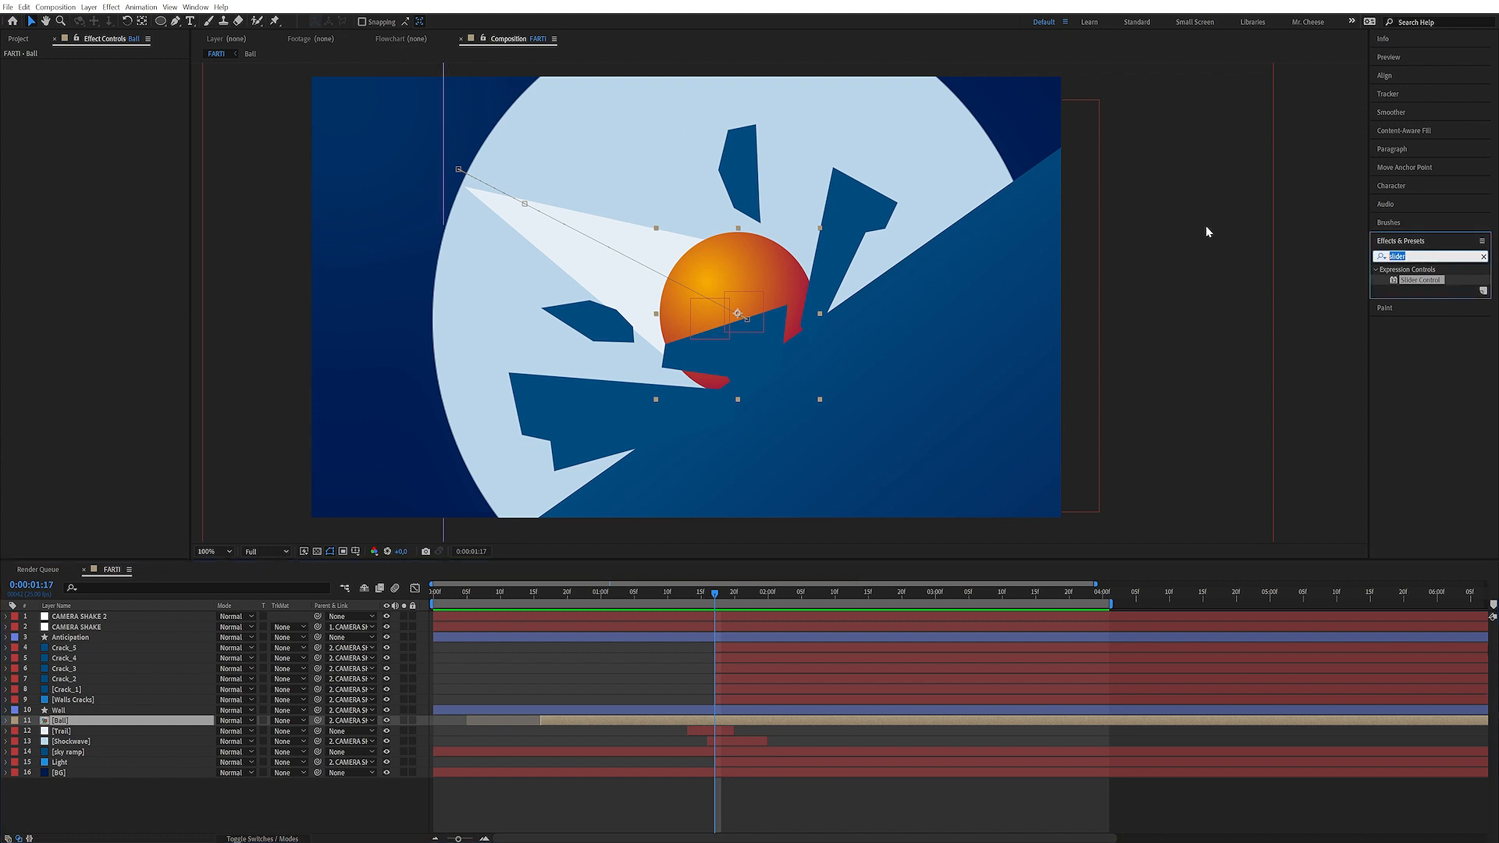
type("tint")
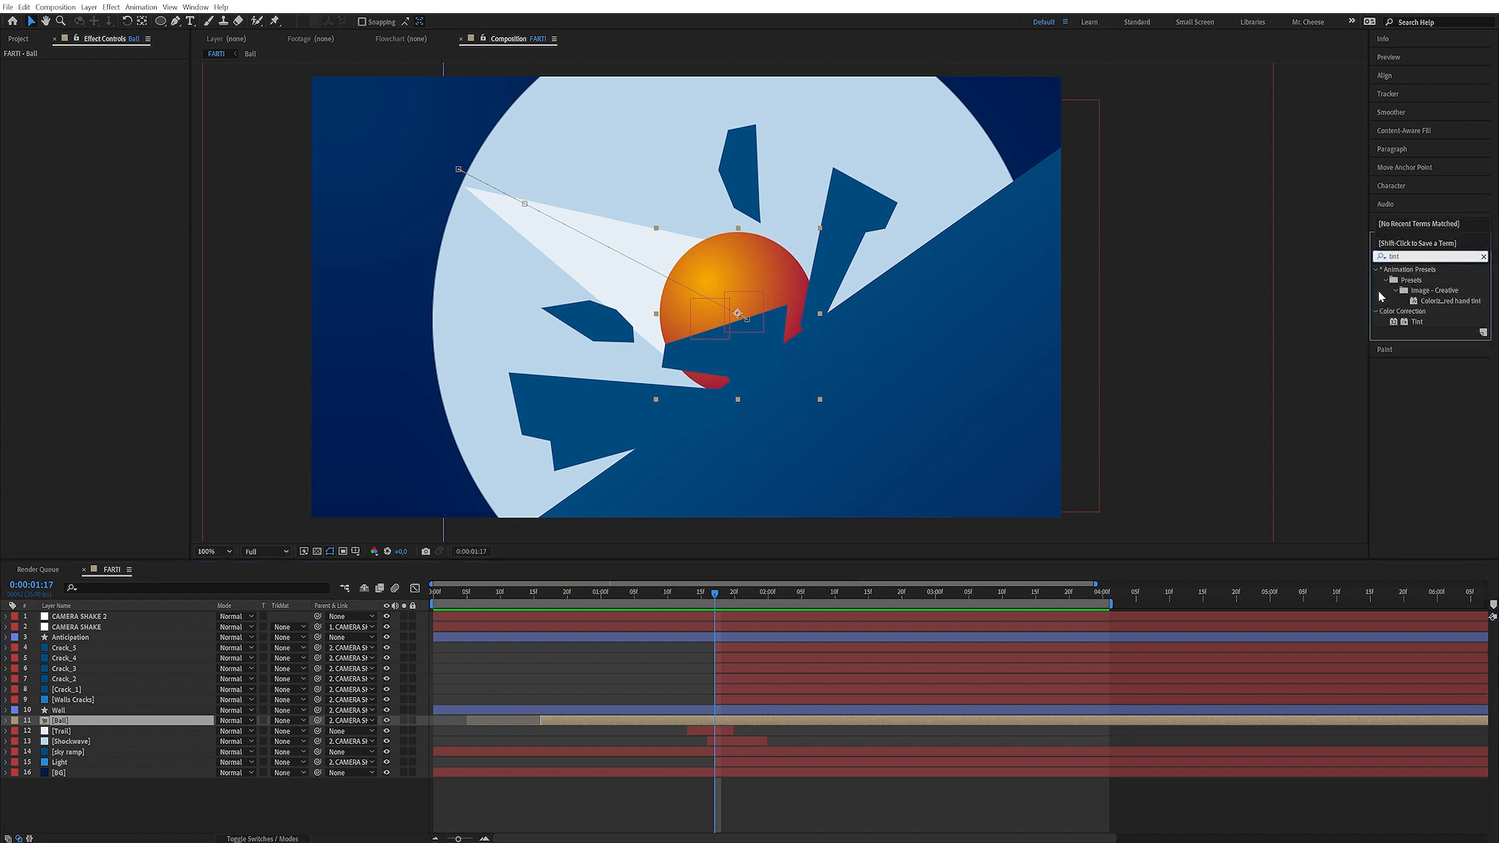
double_click(1417, 321)
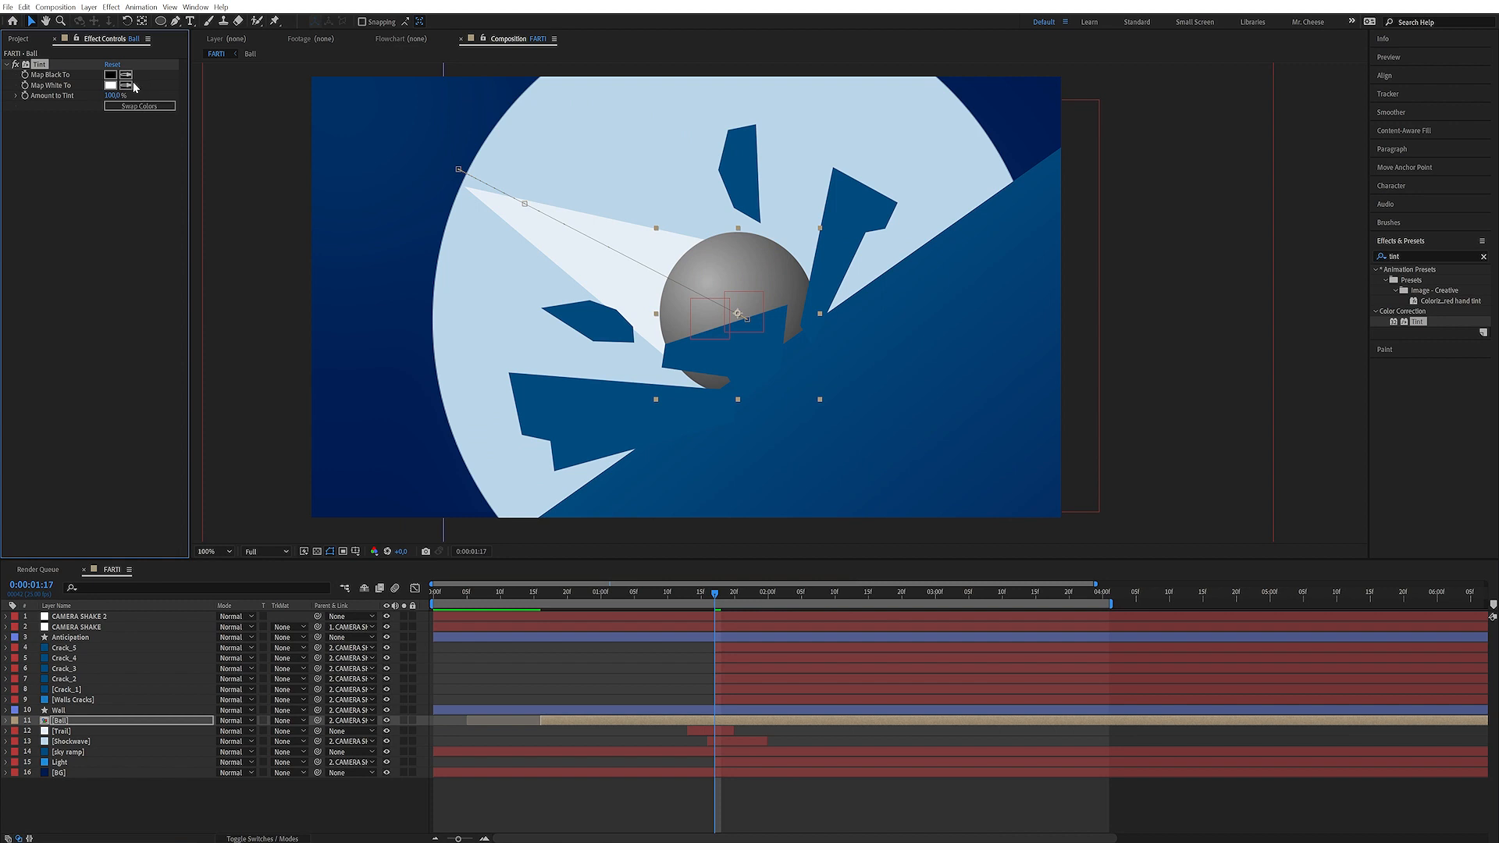
left_click(109, 88)
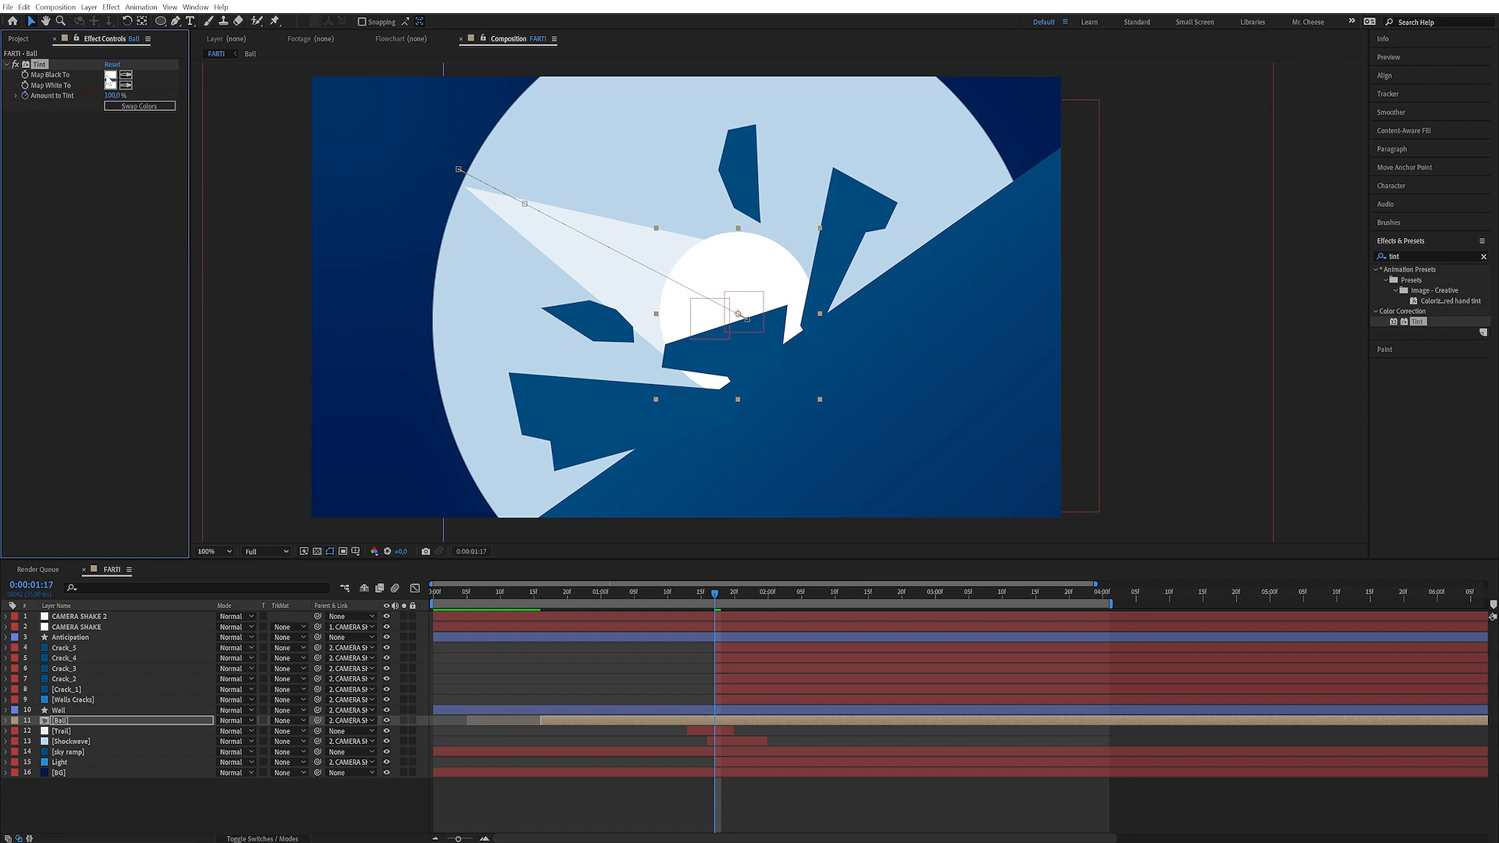
Keyframe the Ball's Amount to Tint at 0:00:01:18 and set it to 0 % on the next frame
key("Page_Down")
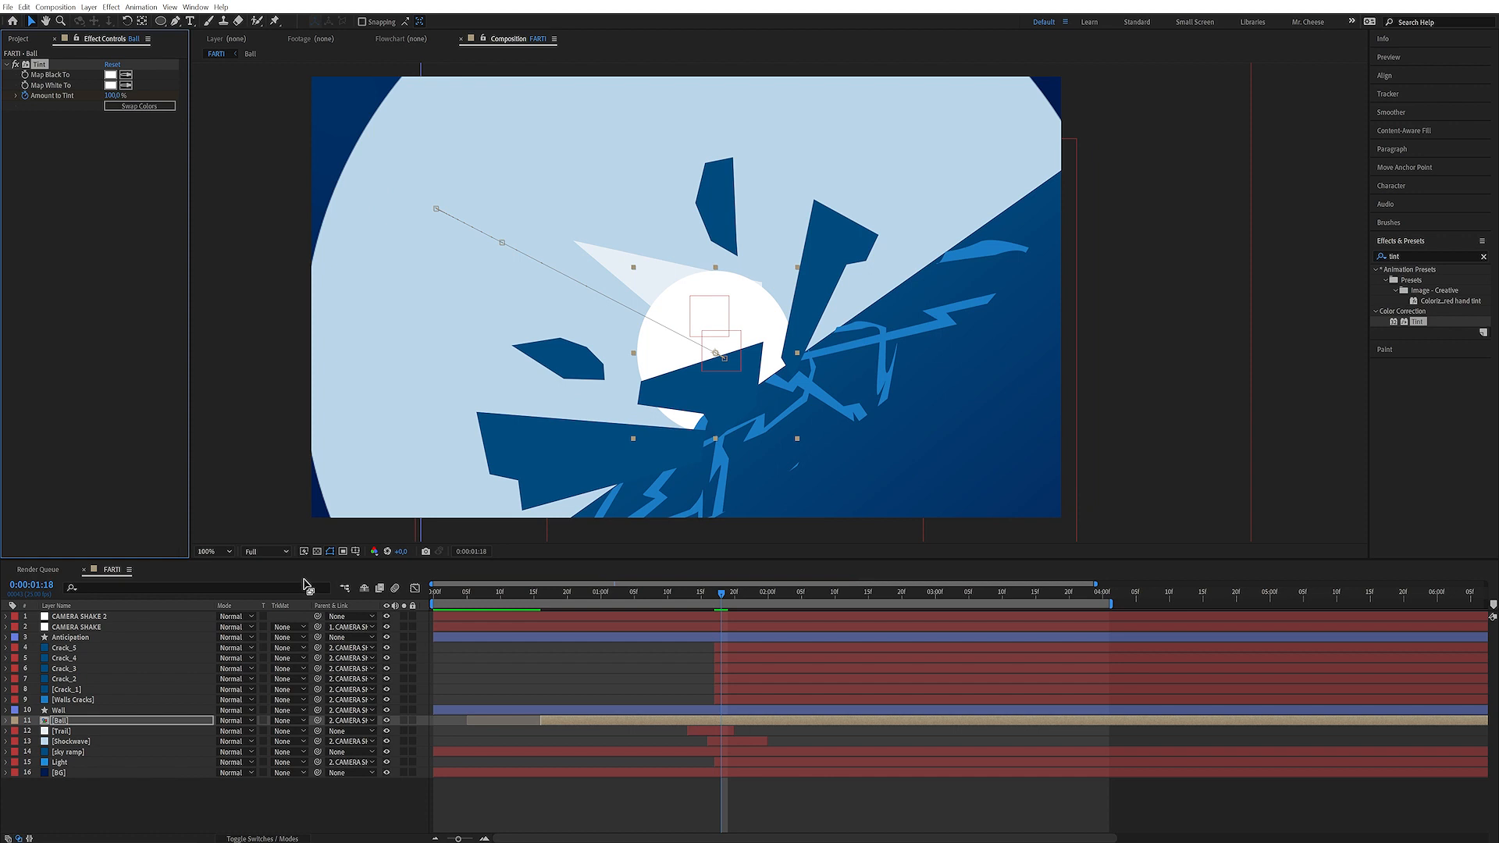
key("u")
left_click(396, 742)
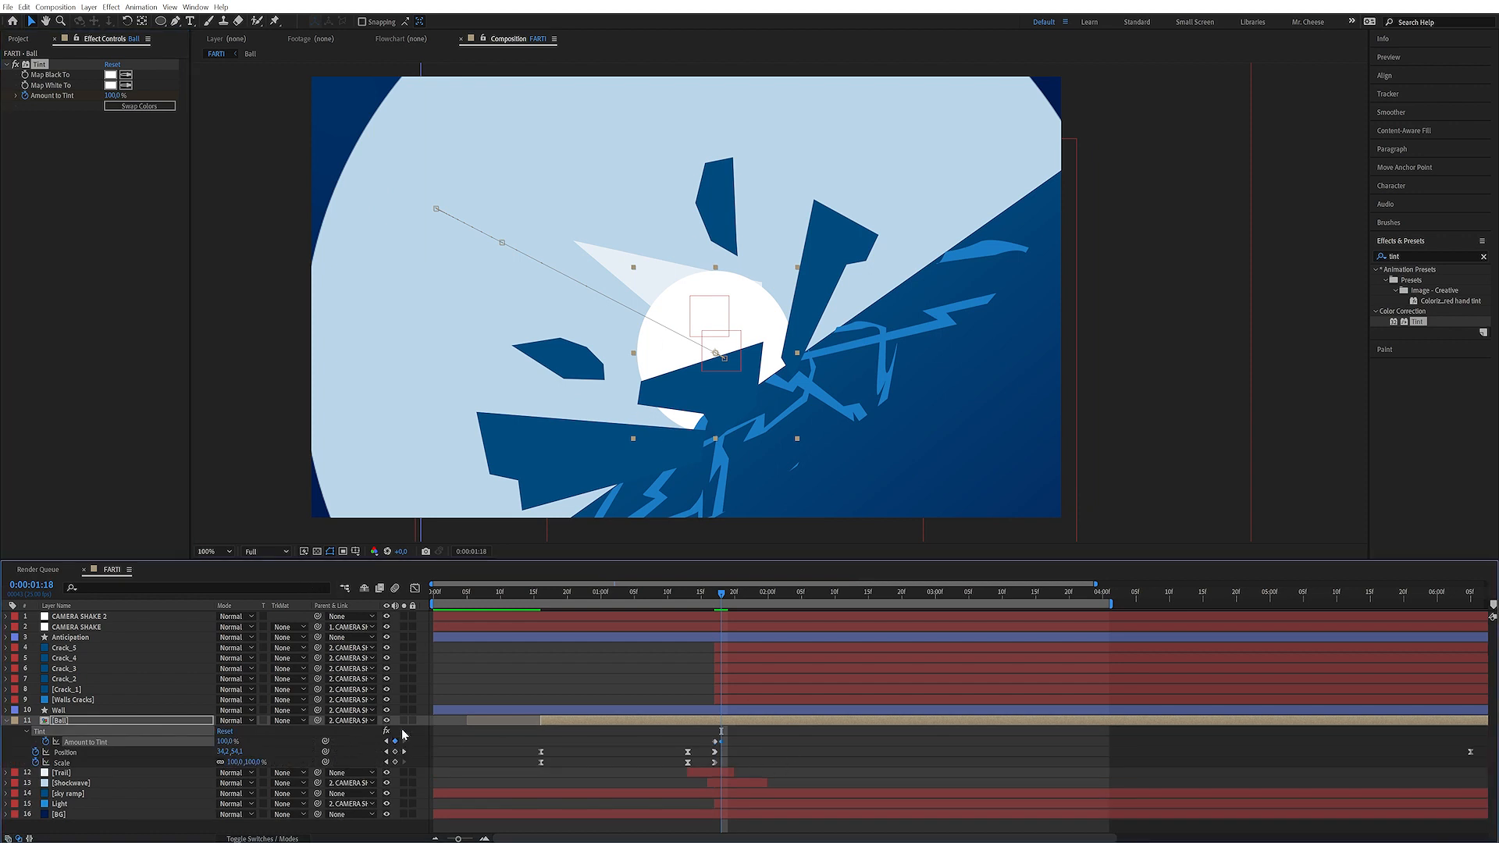
key("Page_Down")
left_click(227, 740)
type("0")
key("Return")
Set the Ball's Amount to Tint to 0 % at 0:00:01:16
key("Page_Up")
key("Page_Up")
key("Page_Up")
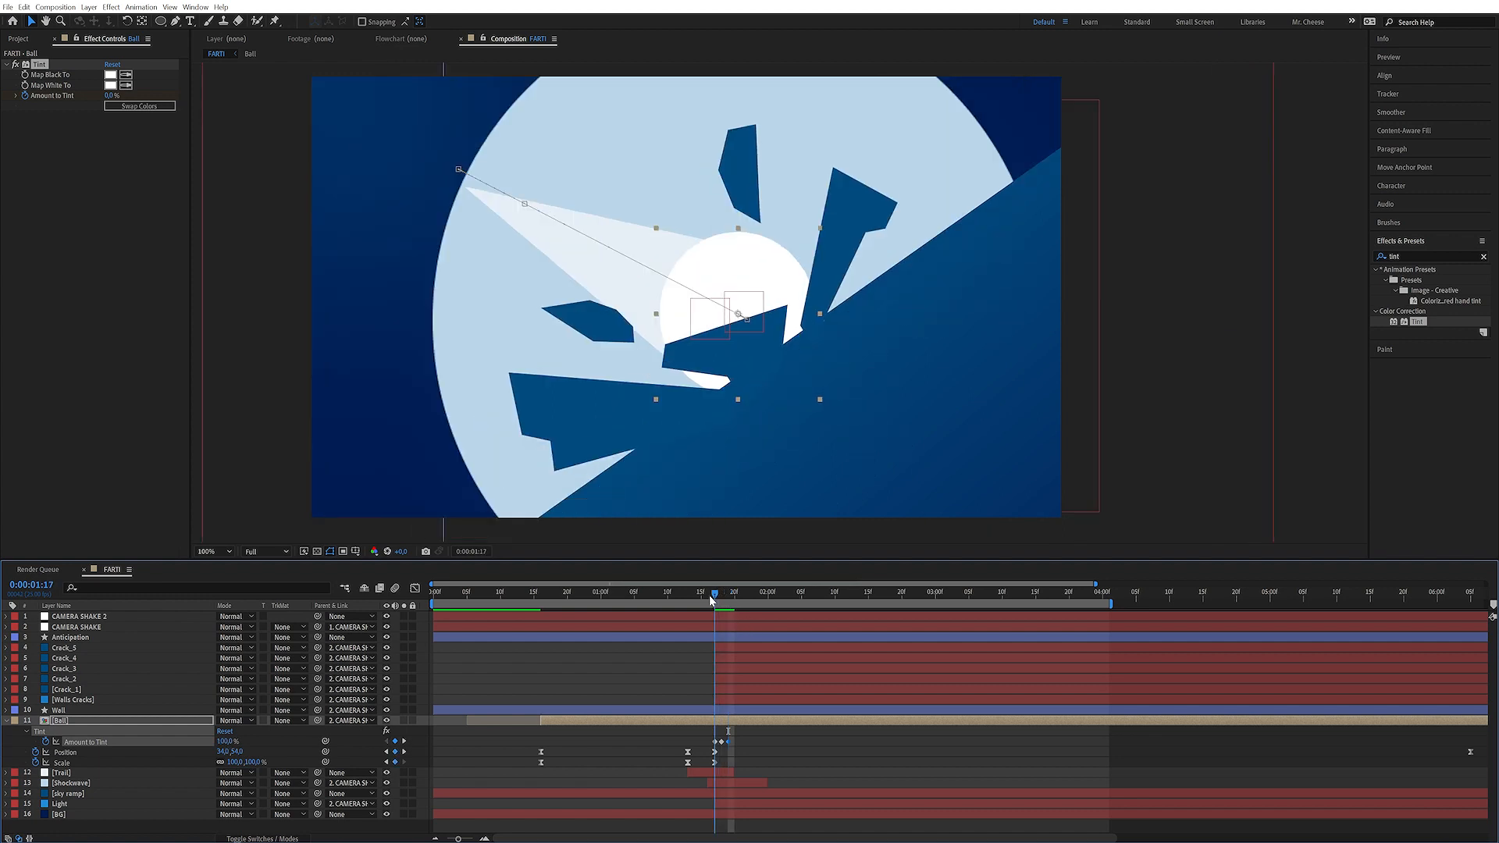
type("00")
key("Return")
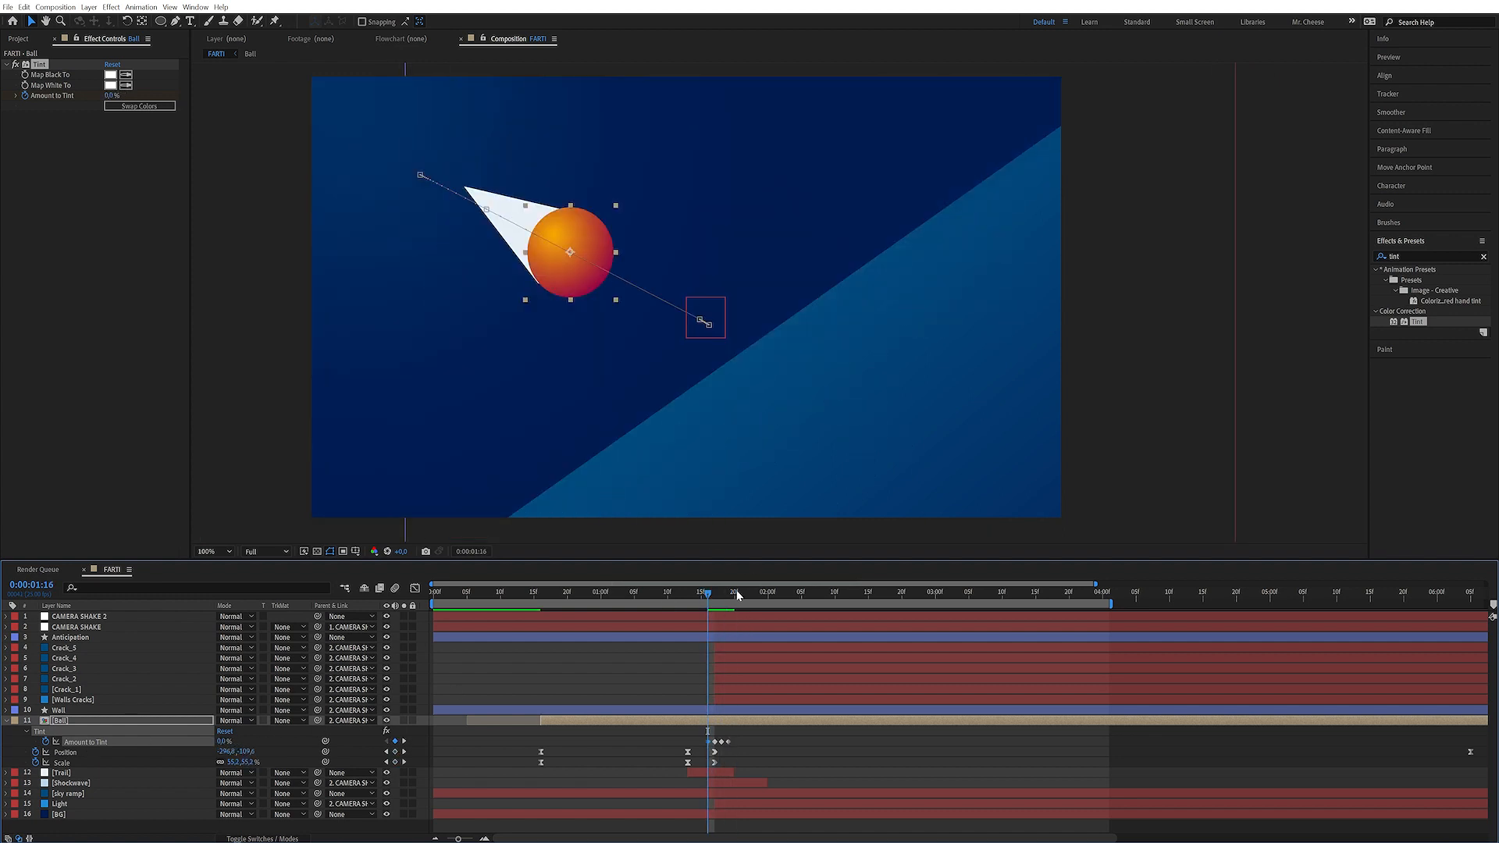
Preview the ball's white tint flash around the impact
key("space")
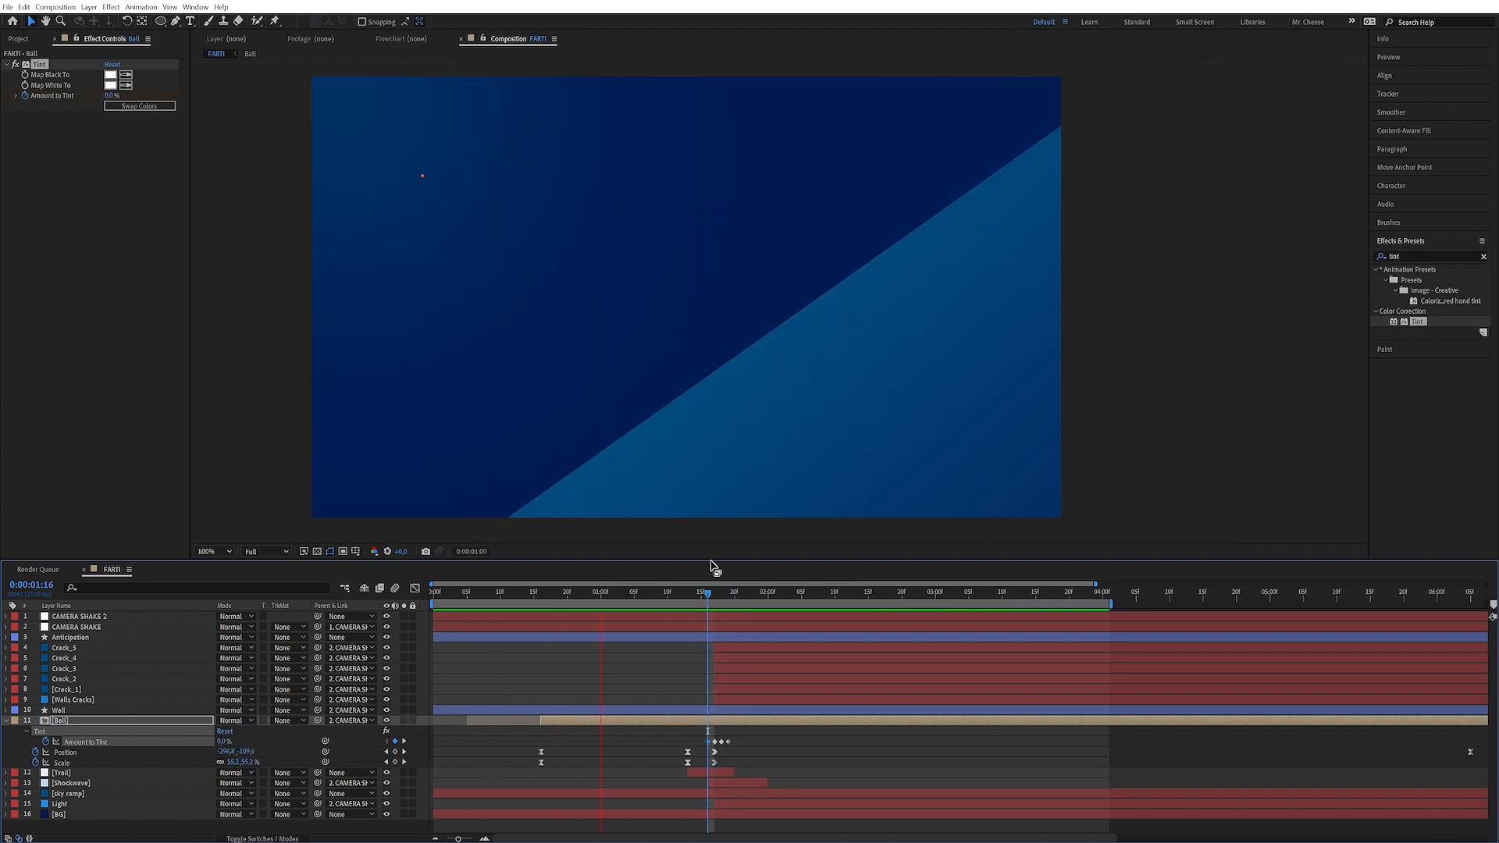
key("space")
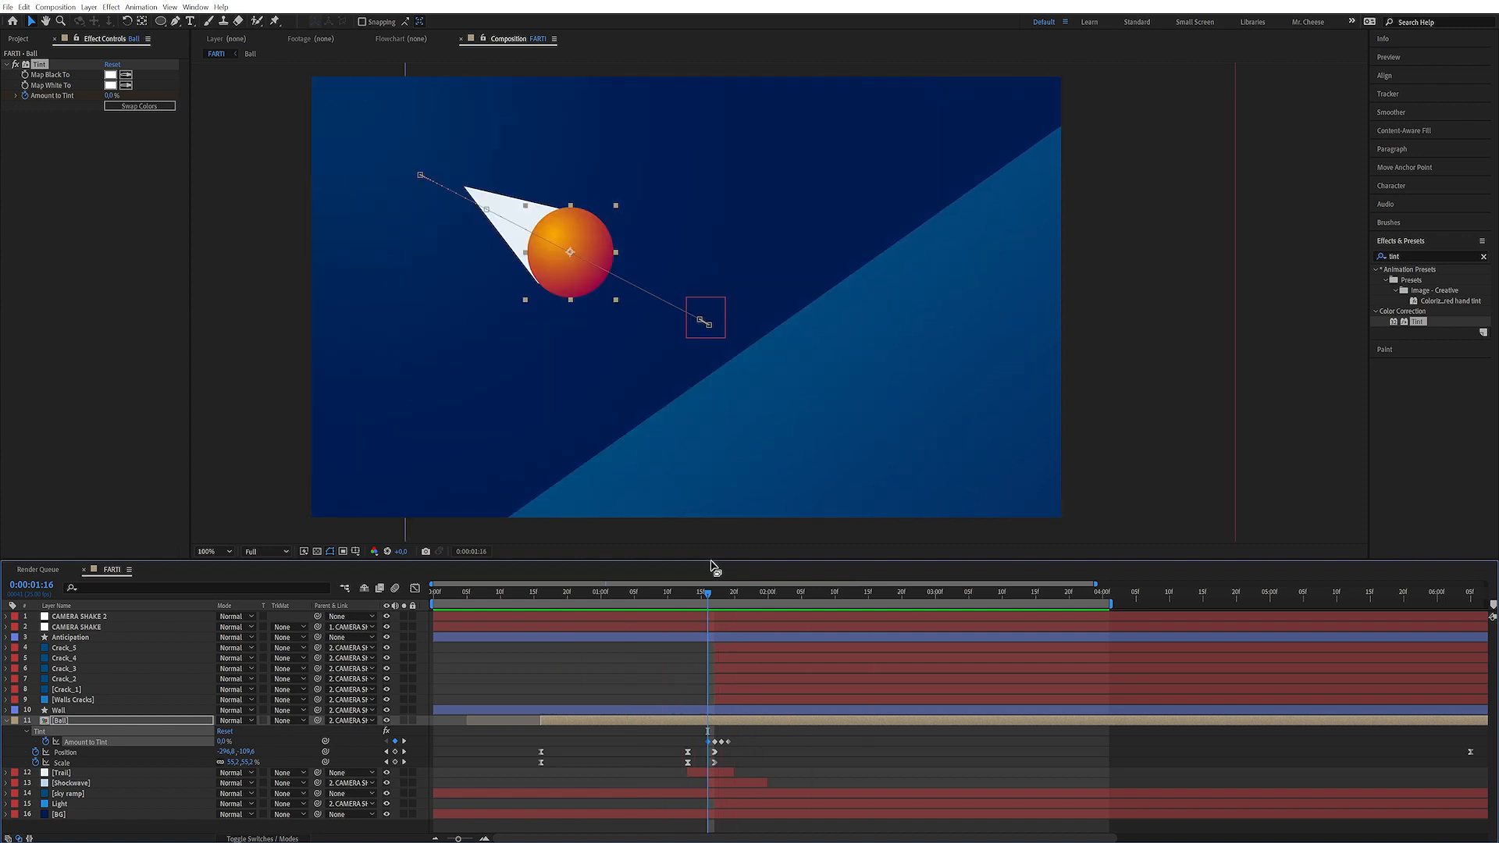
mouse_move(709, 594)
left_mouse_down()
mouse_move(689, 595)
mouse_move(710, 602)
left_mouse_up()
Copy the Ball's Tint effect with its keyframes and paste it onto the Wall layer
left_click(53, 65)
left_click(39, 65)
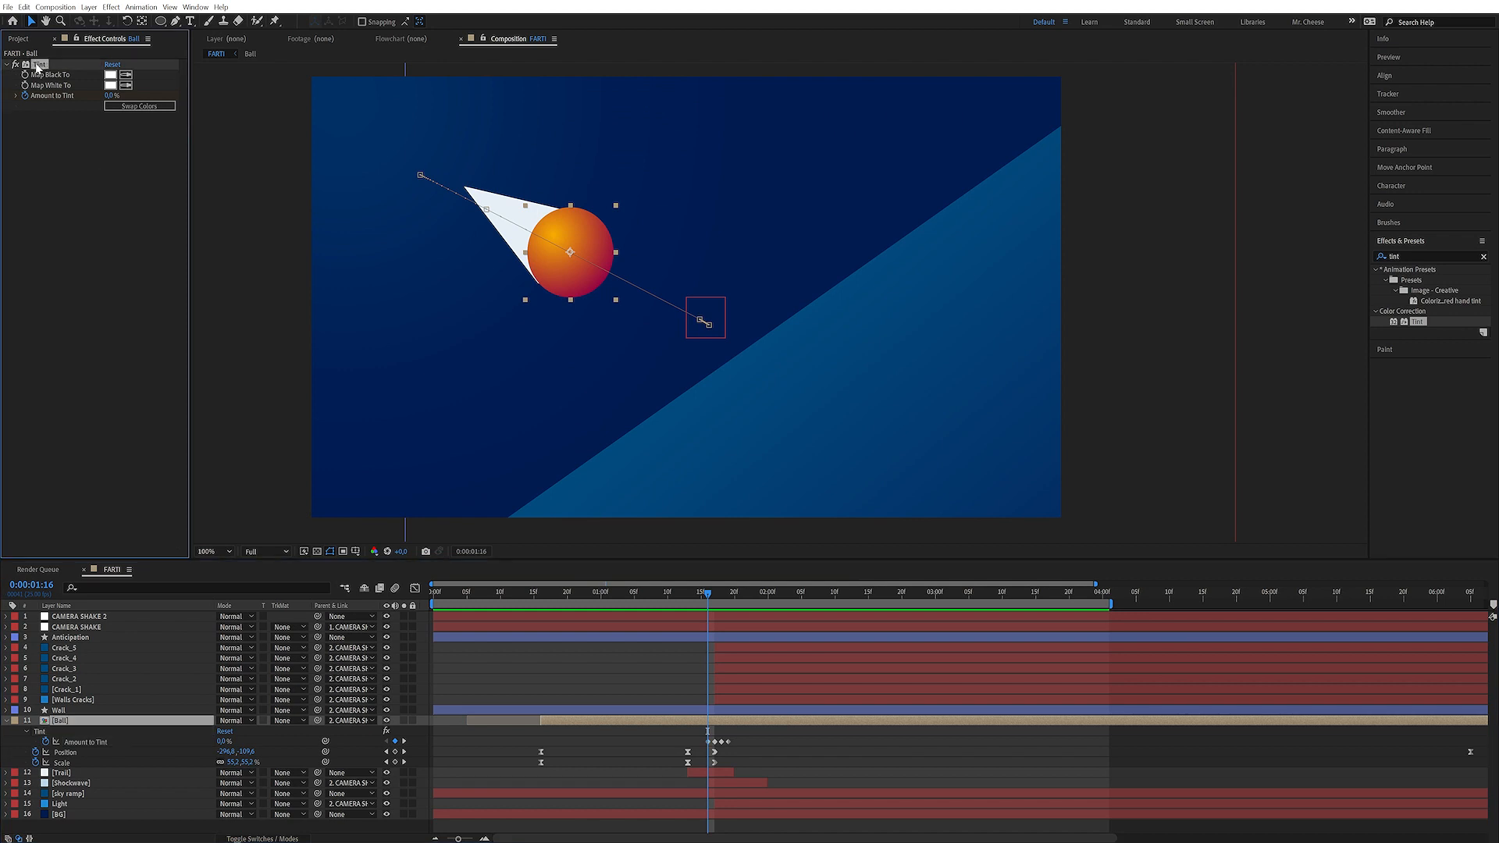
left_click(117, 711)
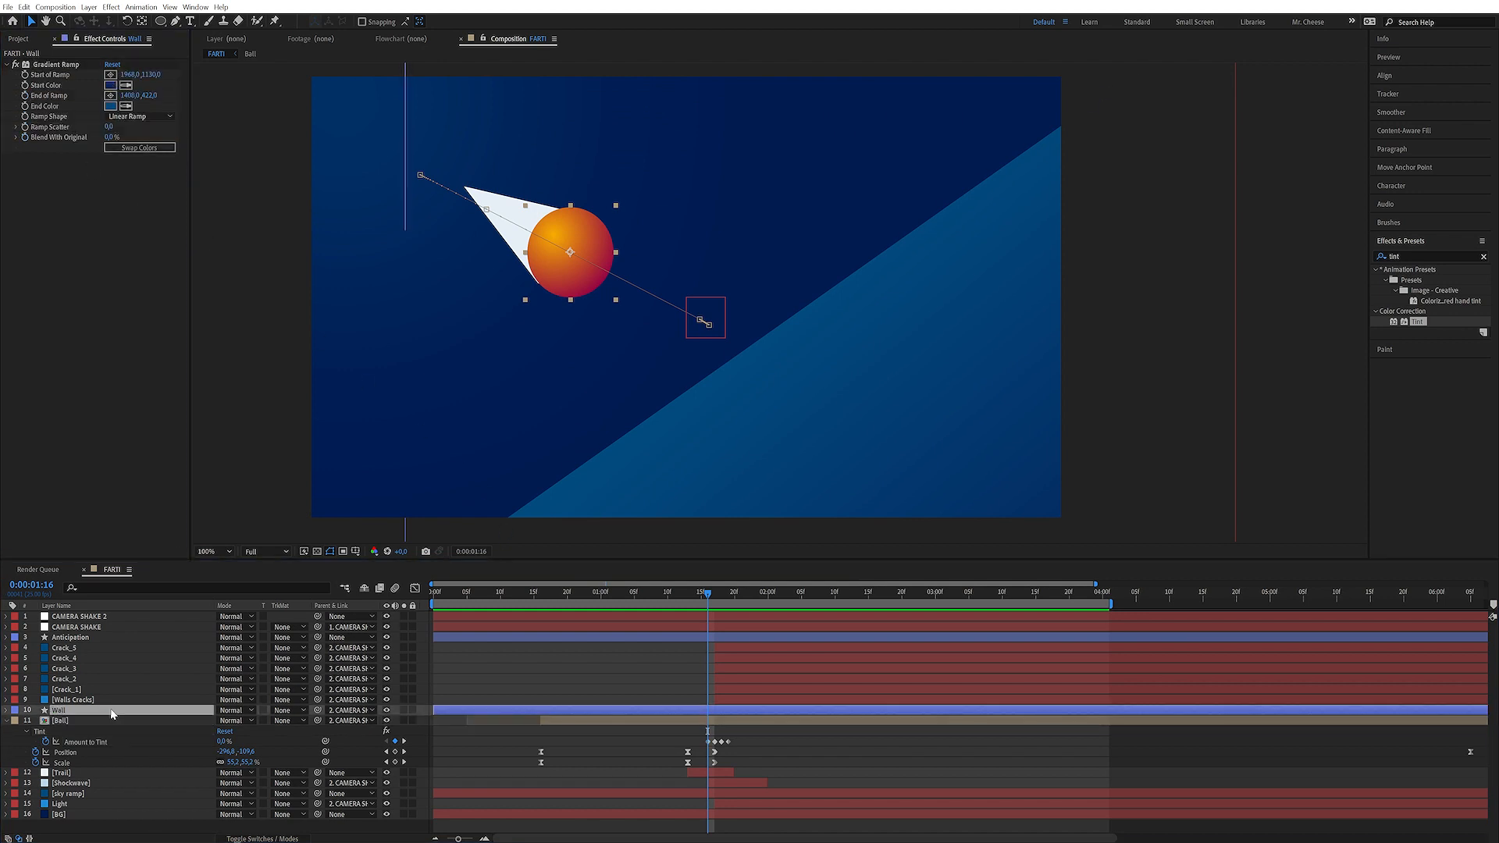
key("ctrl+v")
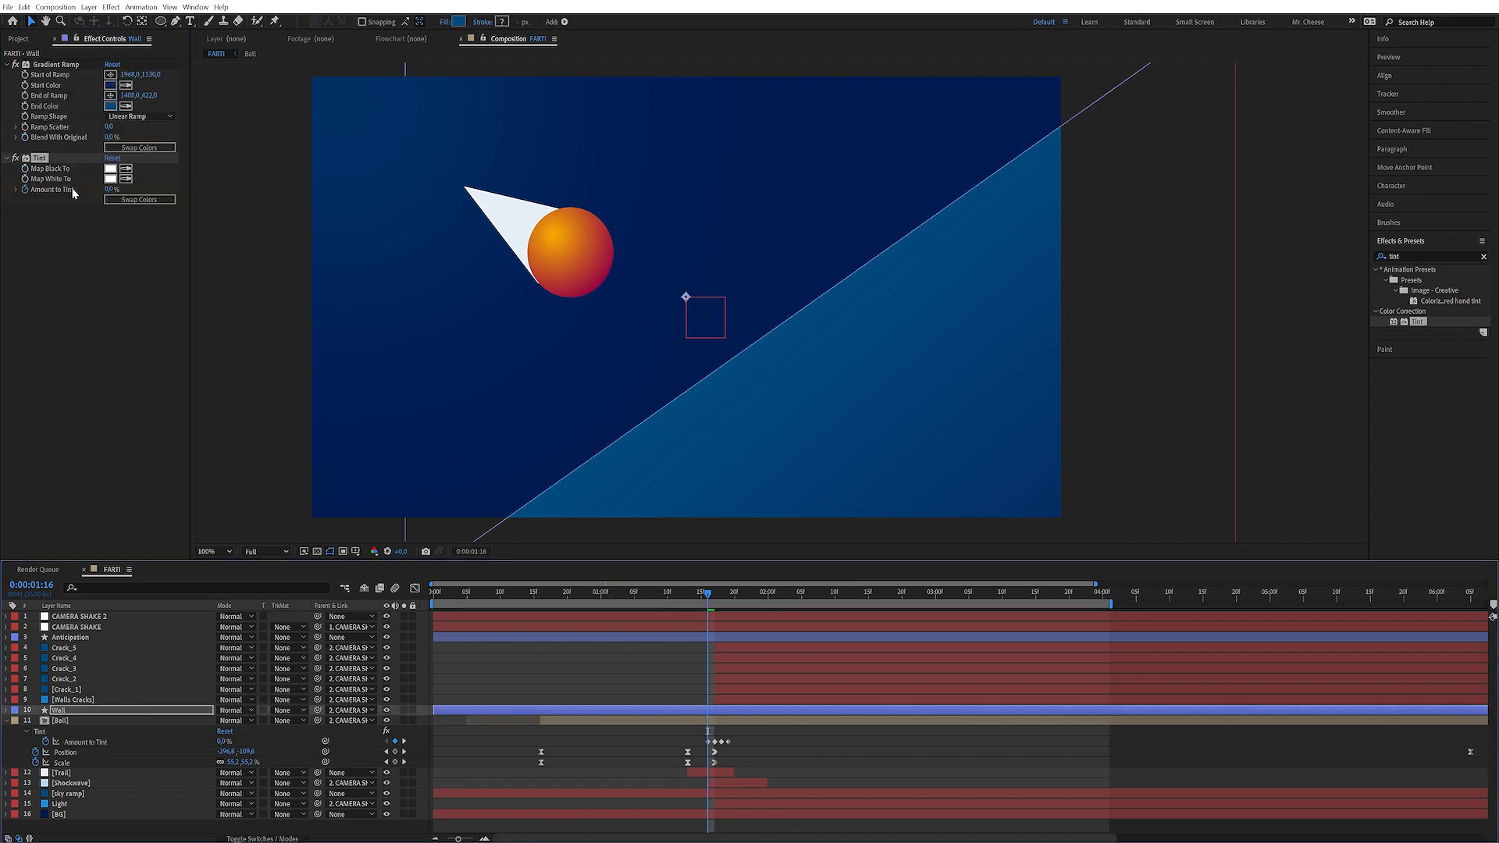
Set the Wall's Tint Map White To colour to black
left_click(111, 179)
left_click(225, 552)
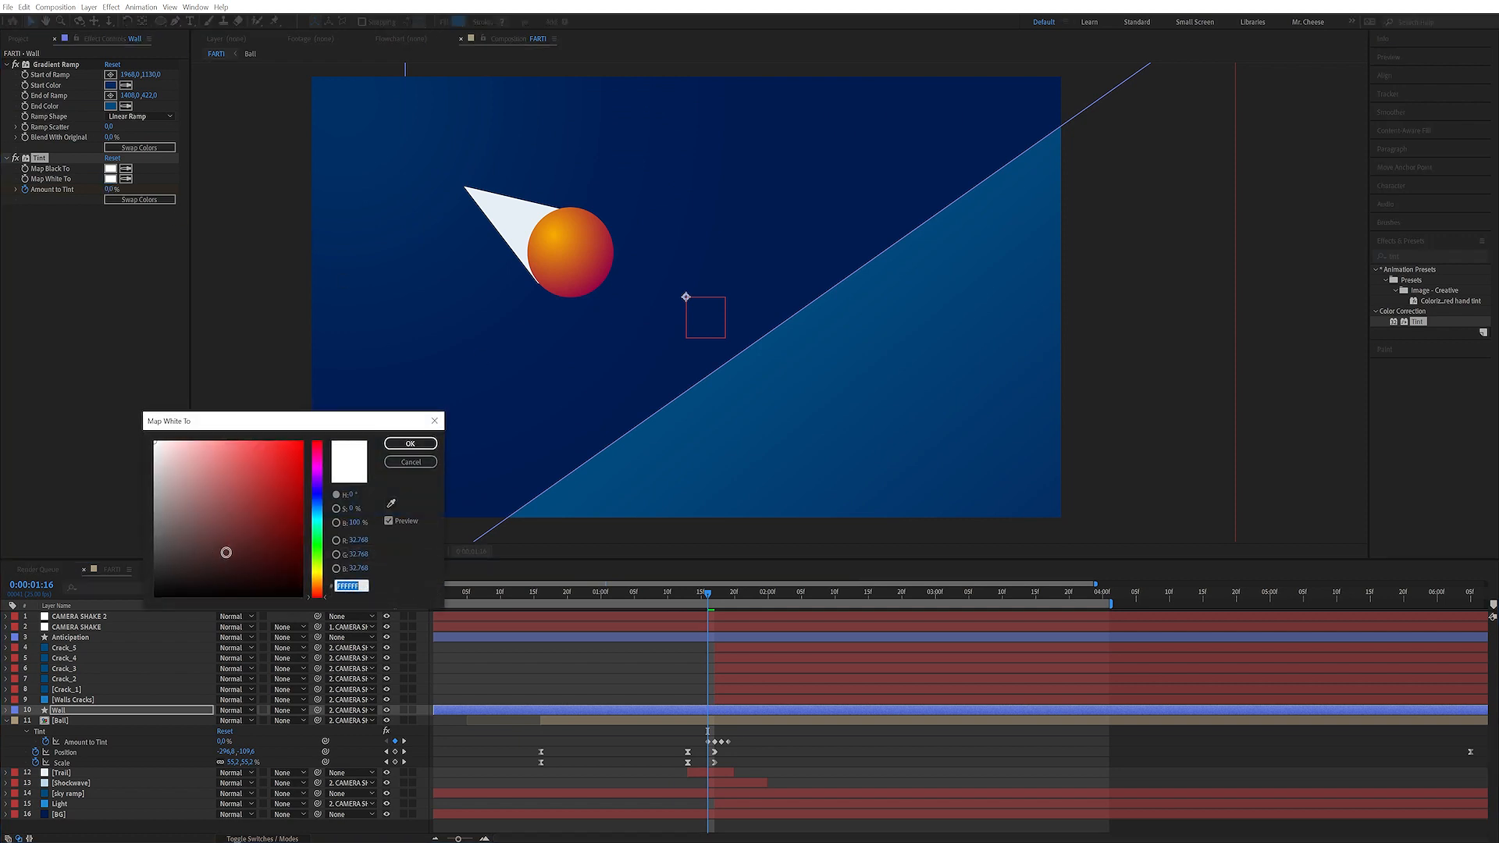
left_click(406, 445)
left_click(662, 549)
left_click_drag(705, 598, 713, 597)
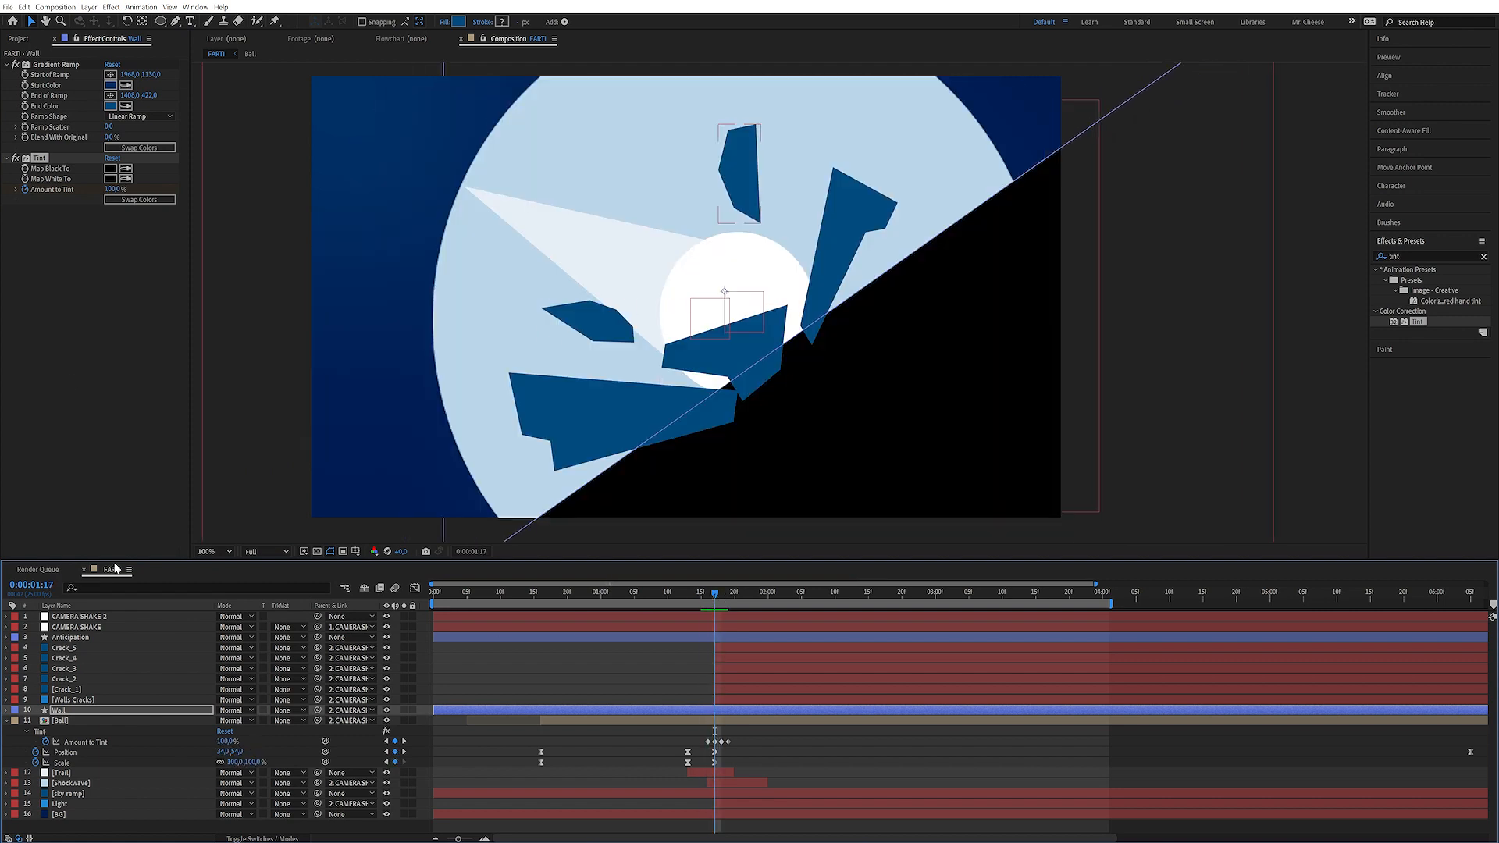
Copy the Wall's Tint effect and paste it onto the five Crack layers
left_click(56, 228)
left_click(40, 159)
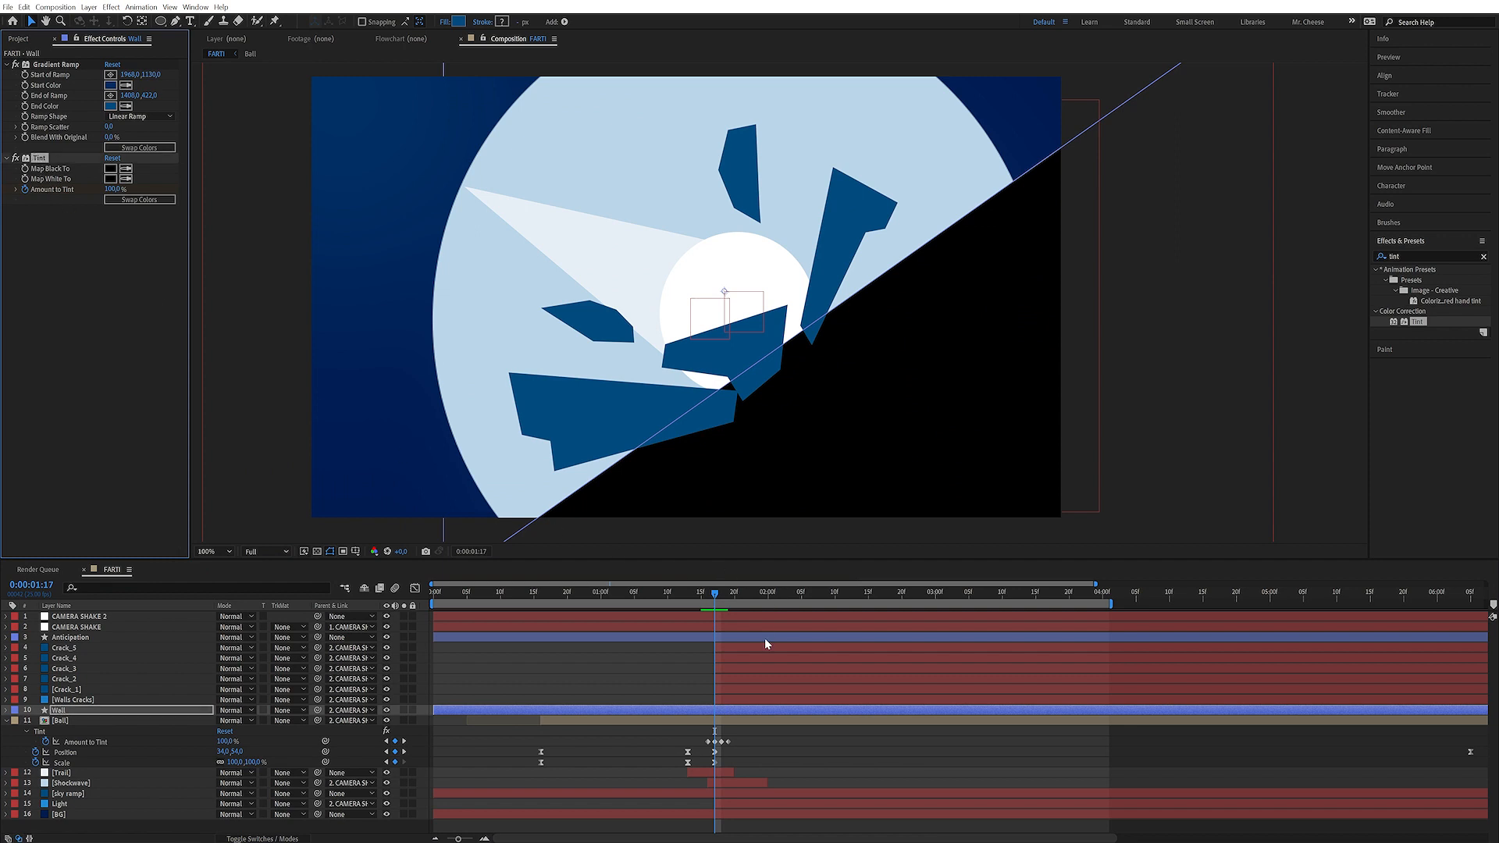
key("ctrl+v")
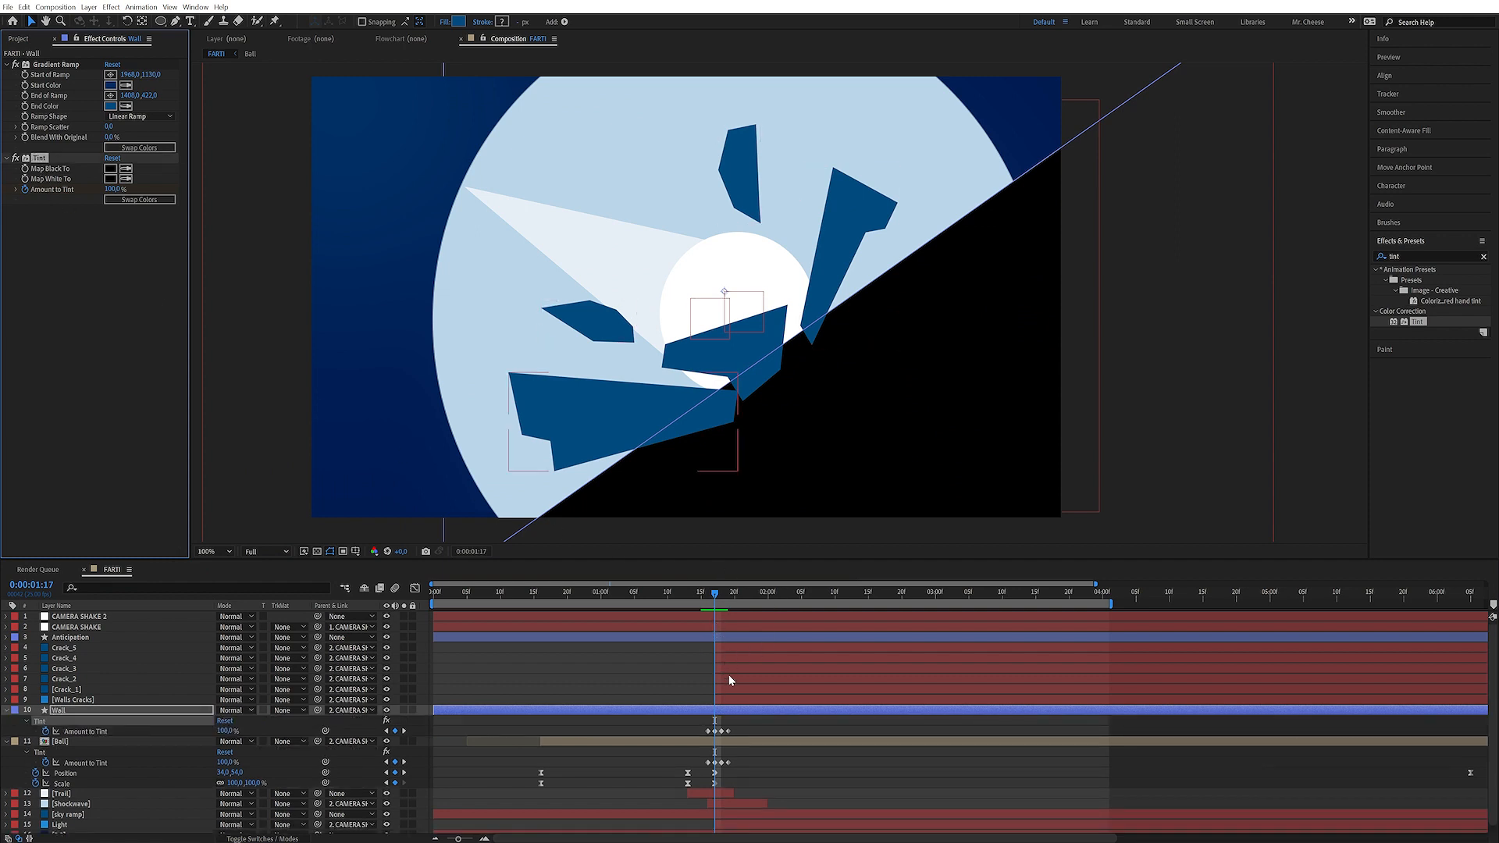
key("Page_Up")
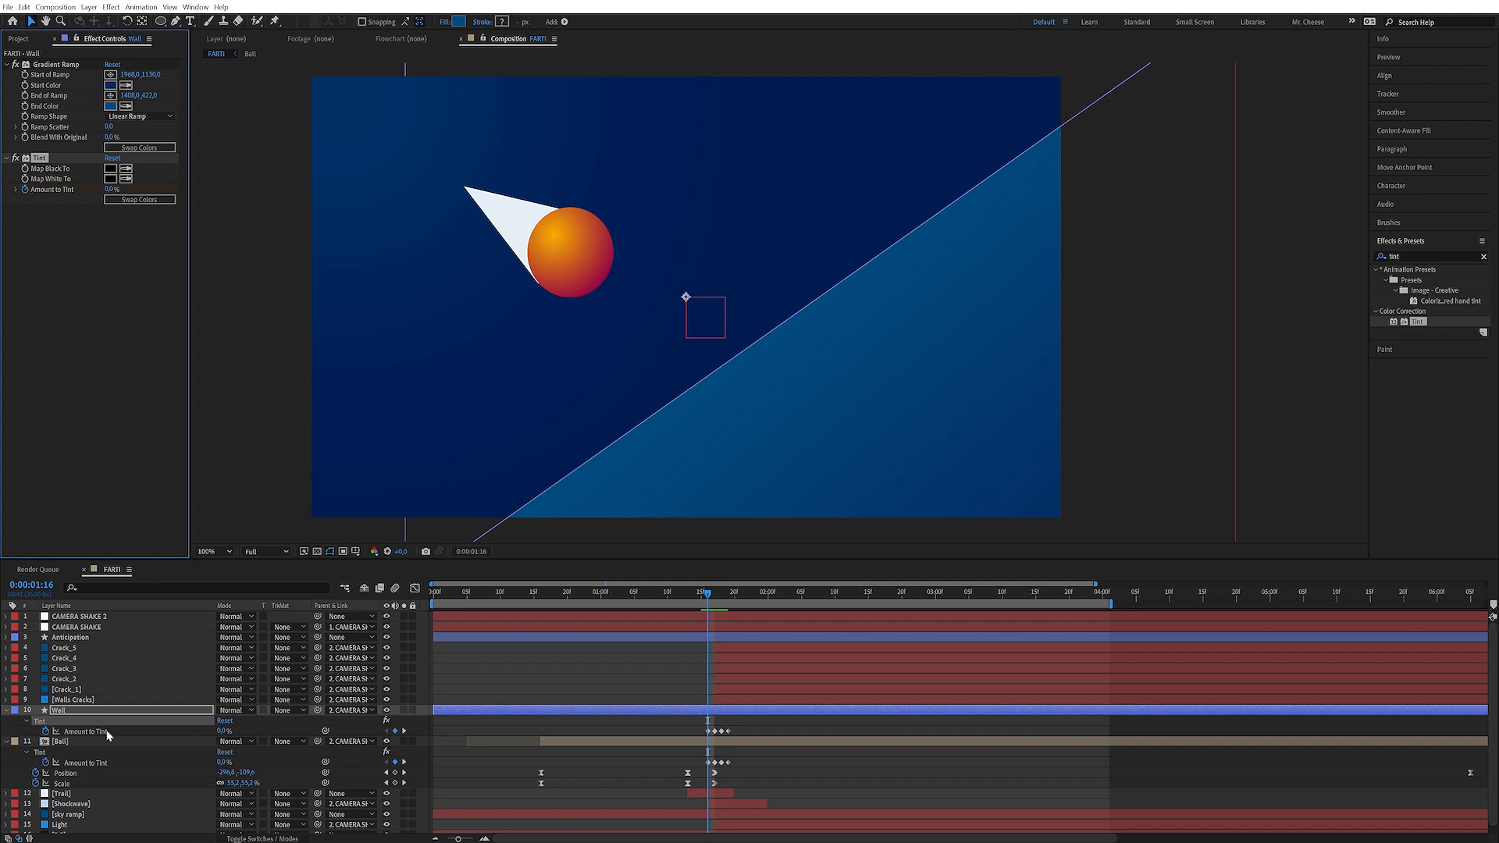
left_click(85, 700)
left_click(87, 690)
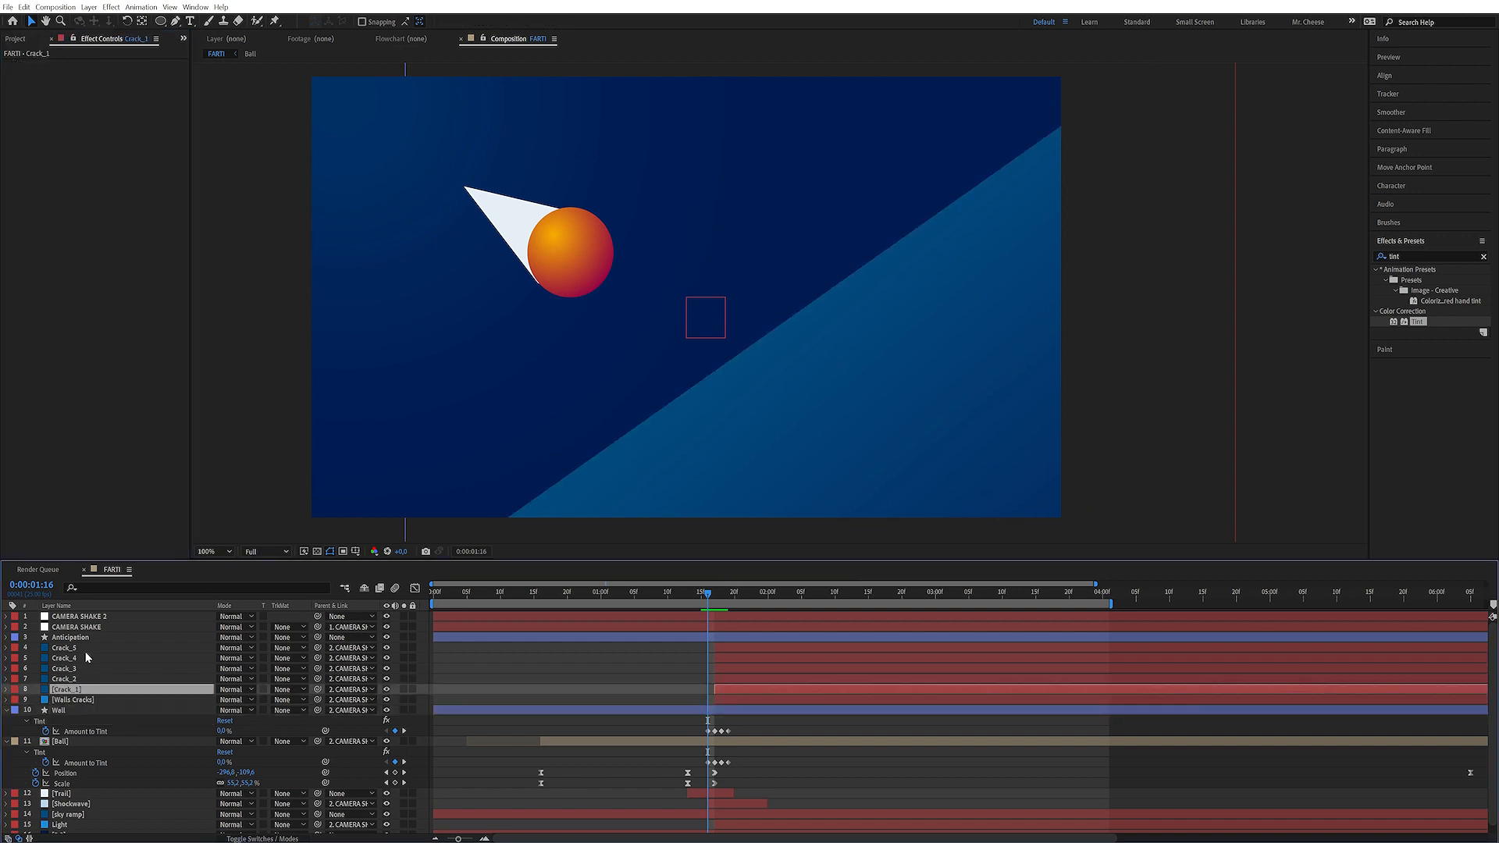
left_click(86, 653, "shift")
key("ctrl+v")
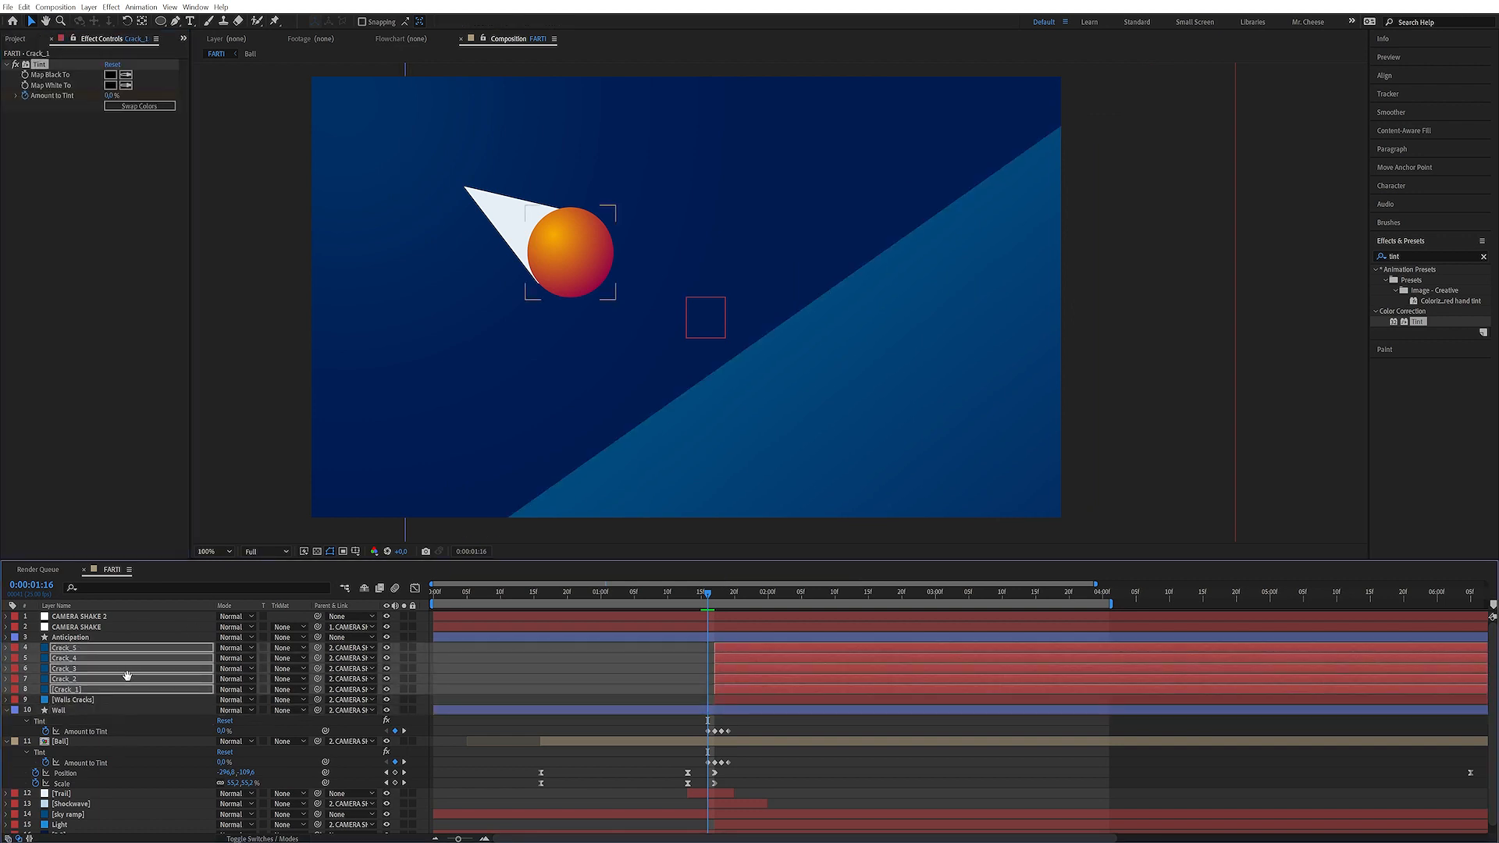
Copy the Ball's Tint effect onto the Walls Cracks layer and start a preview
scroll(125, 677, "down", 1)
left_click(94, 692)
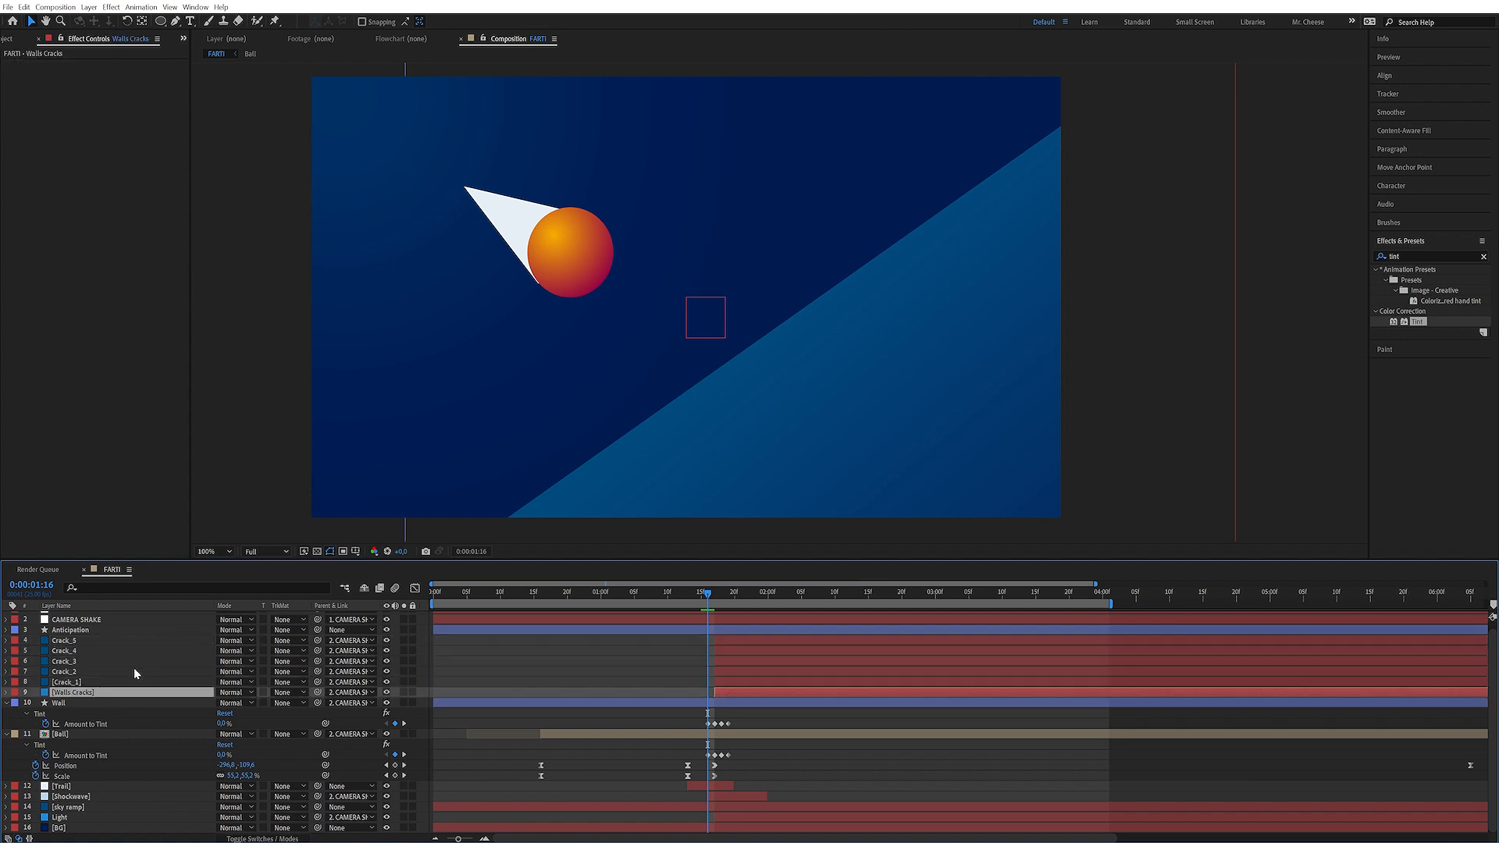
left_click(78, 734)
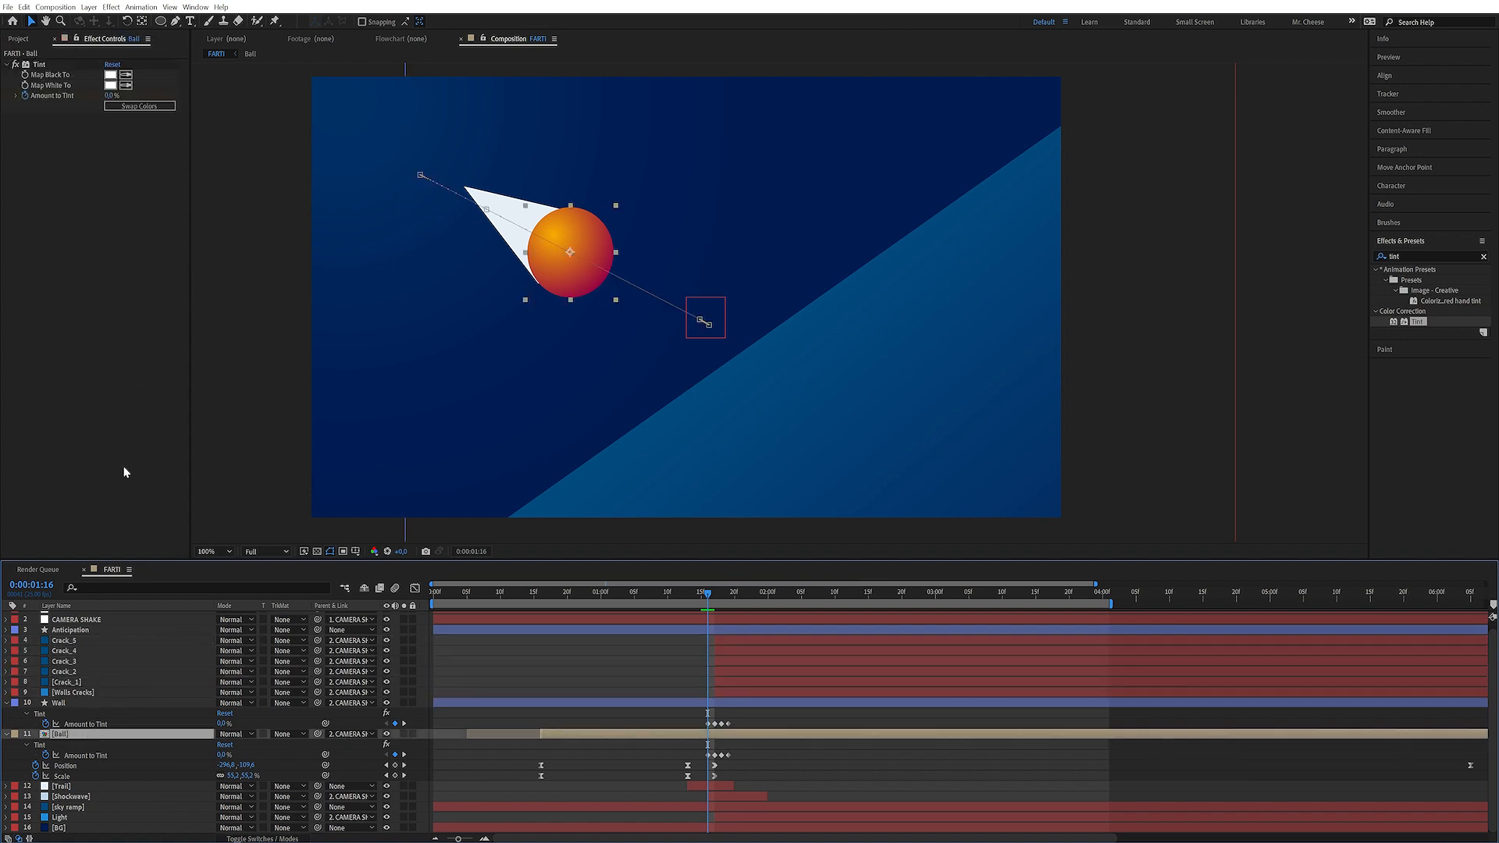
left_click(45, 76)
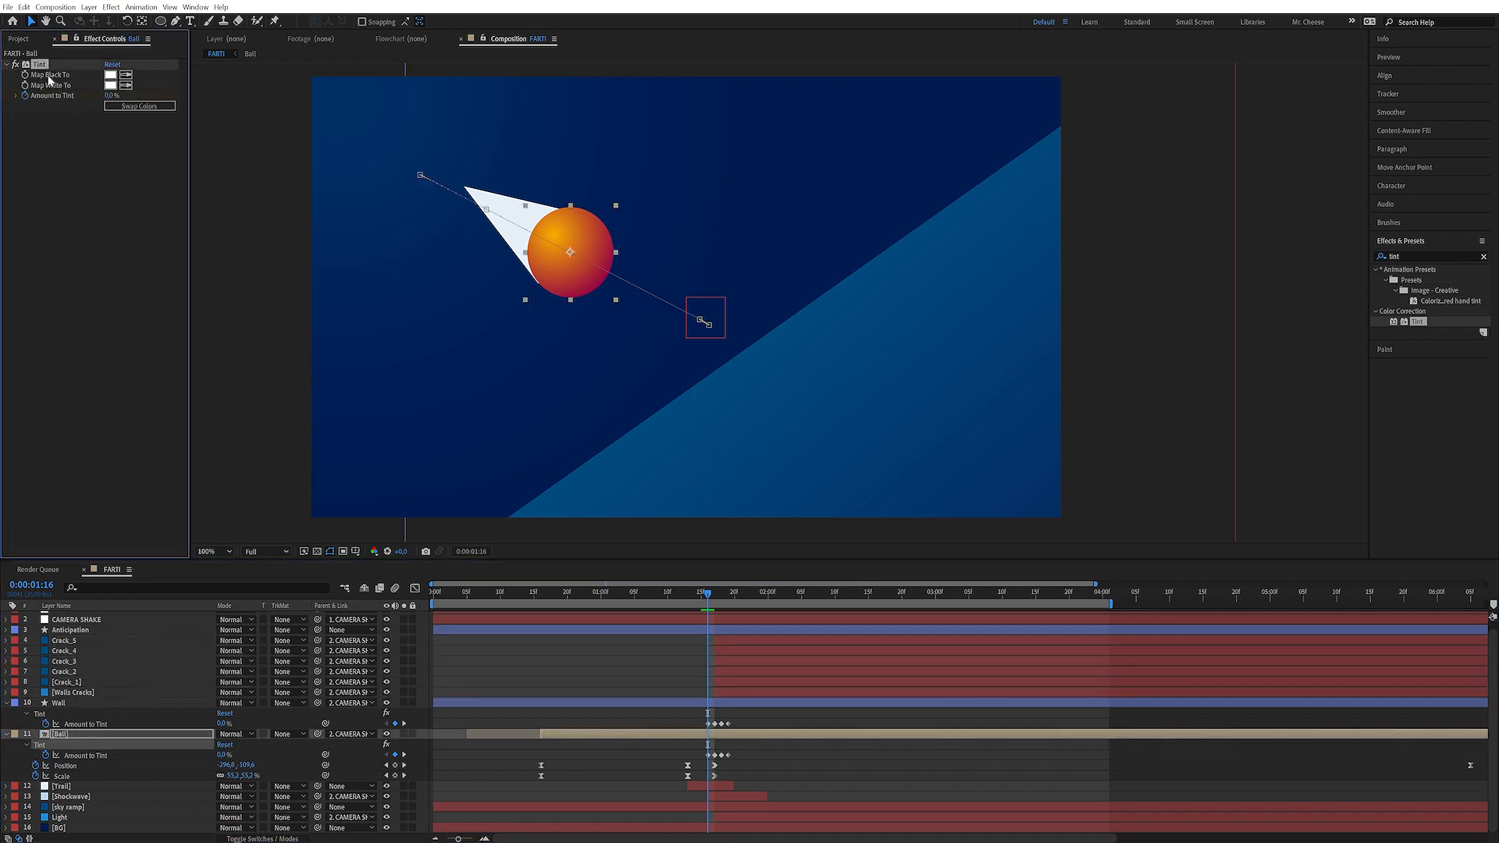
left_click(94, 693)
key("ctrl+v")
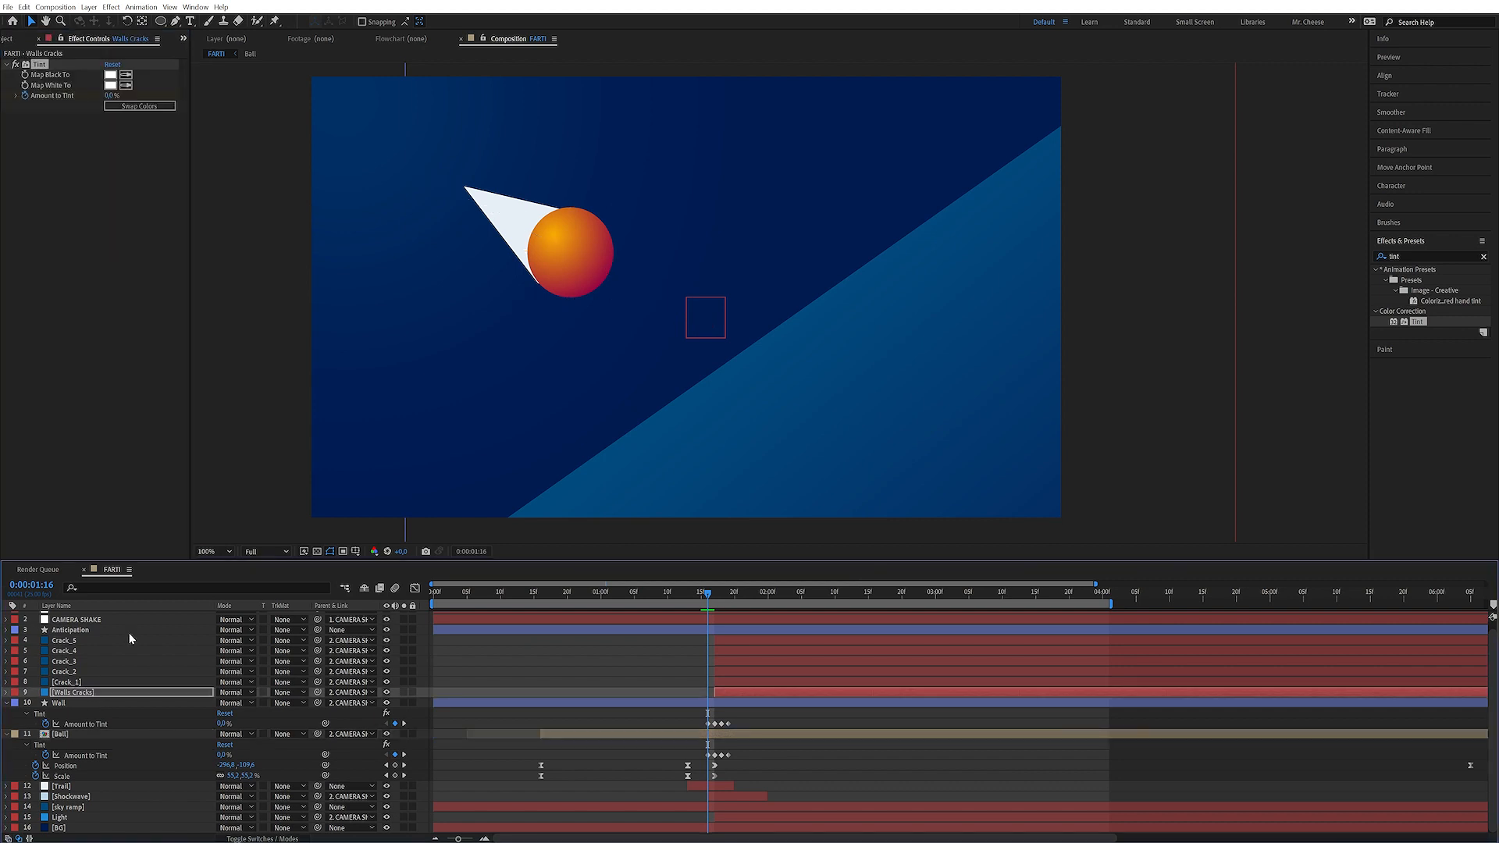
key("space")
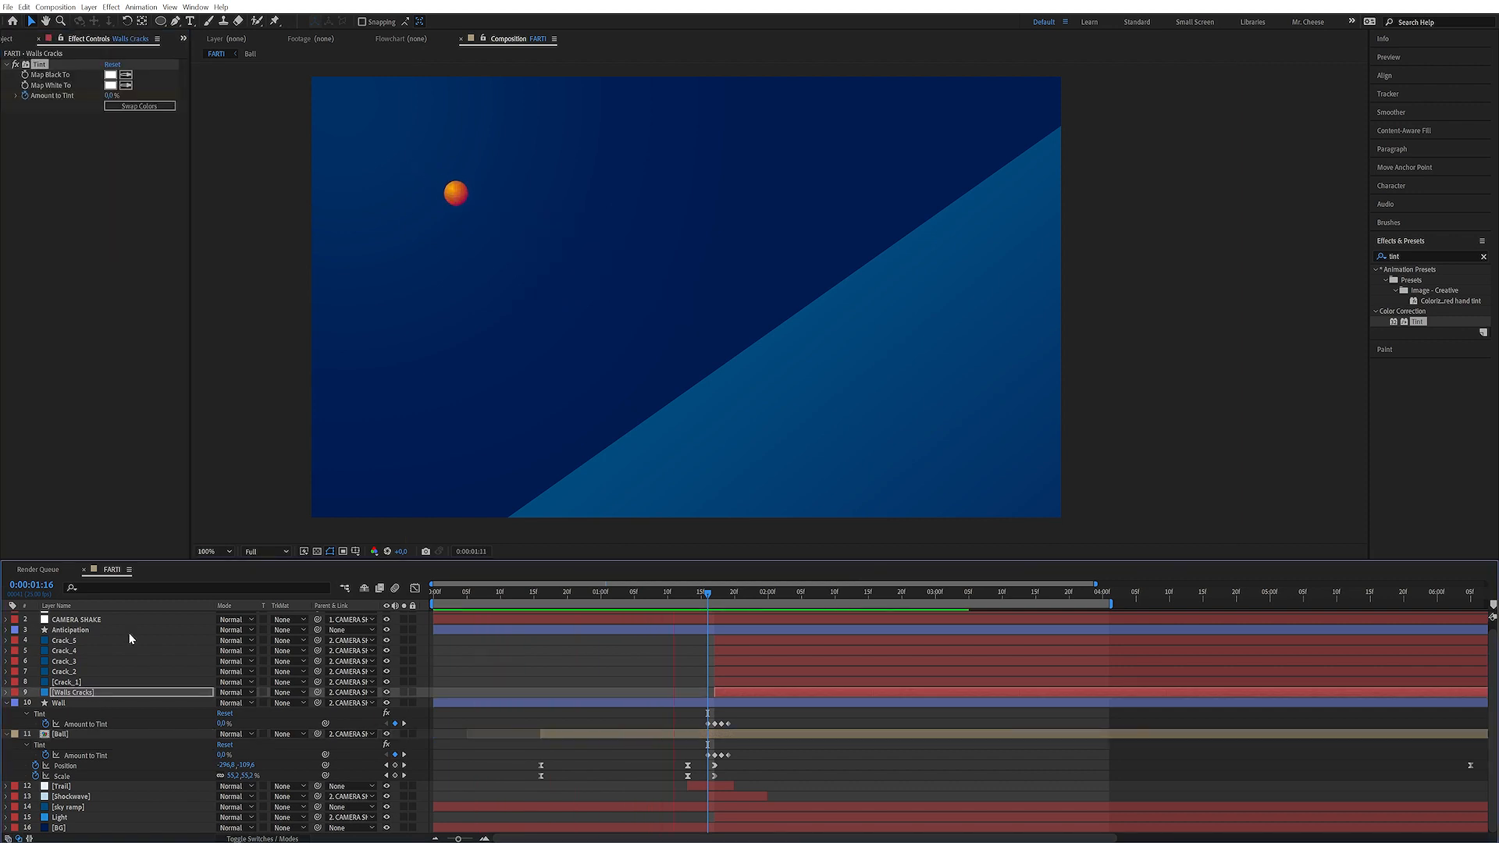
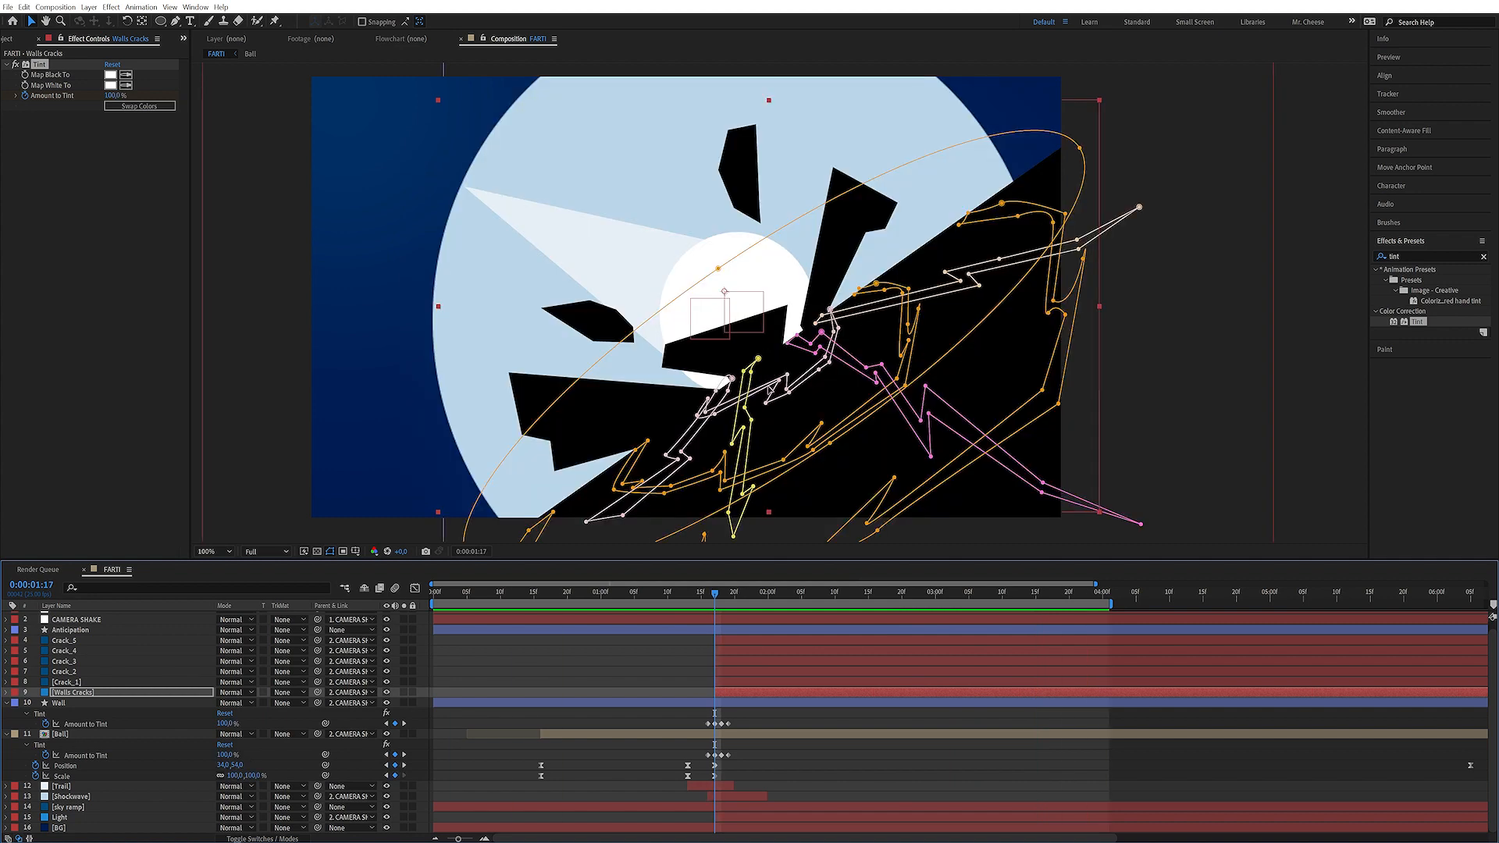
Review the Tint keyframes on the Crack_3 and Wall layers and play the impact section
left_click(84, 818)
left_click(87, 828)
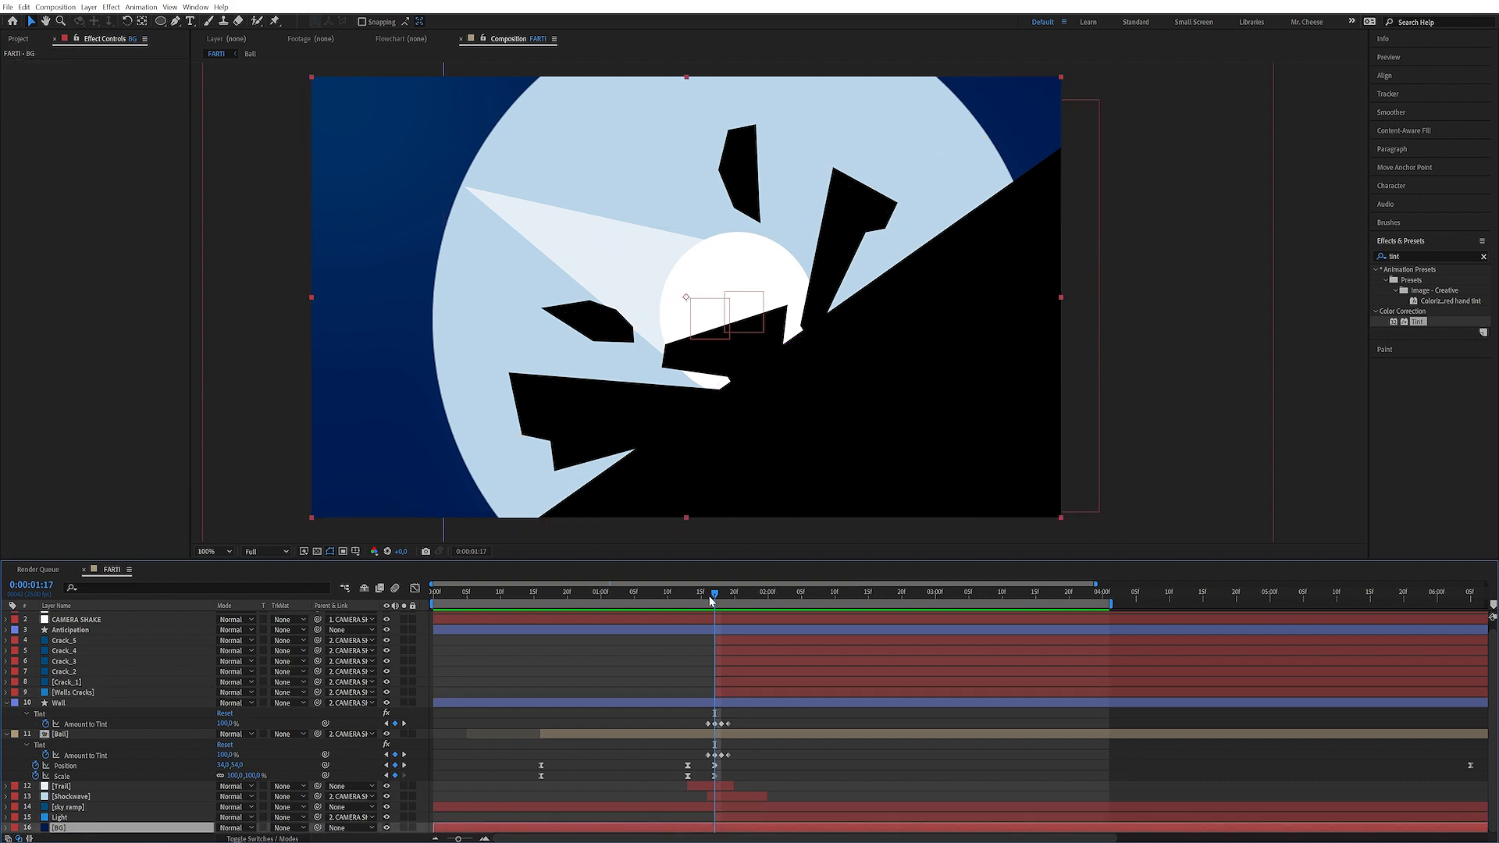
left_click(710, 599)
left_click(81, 704)
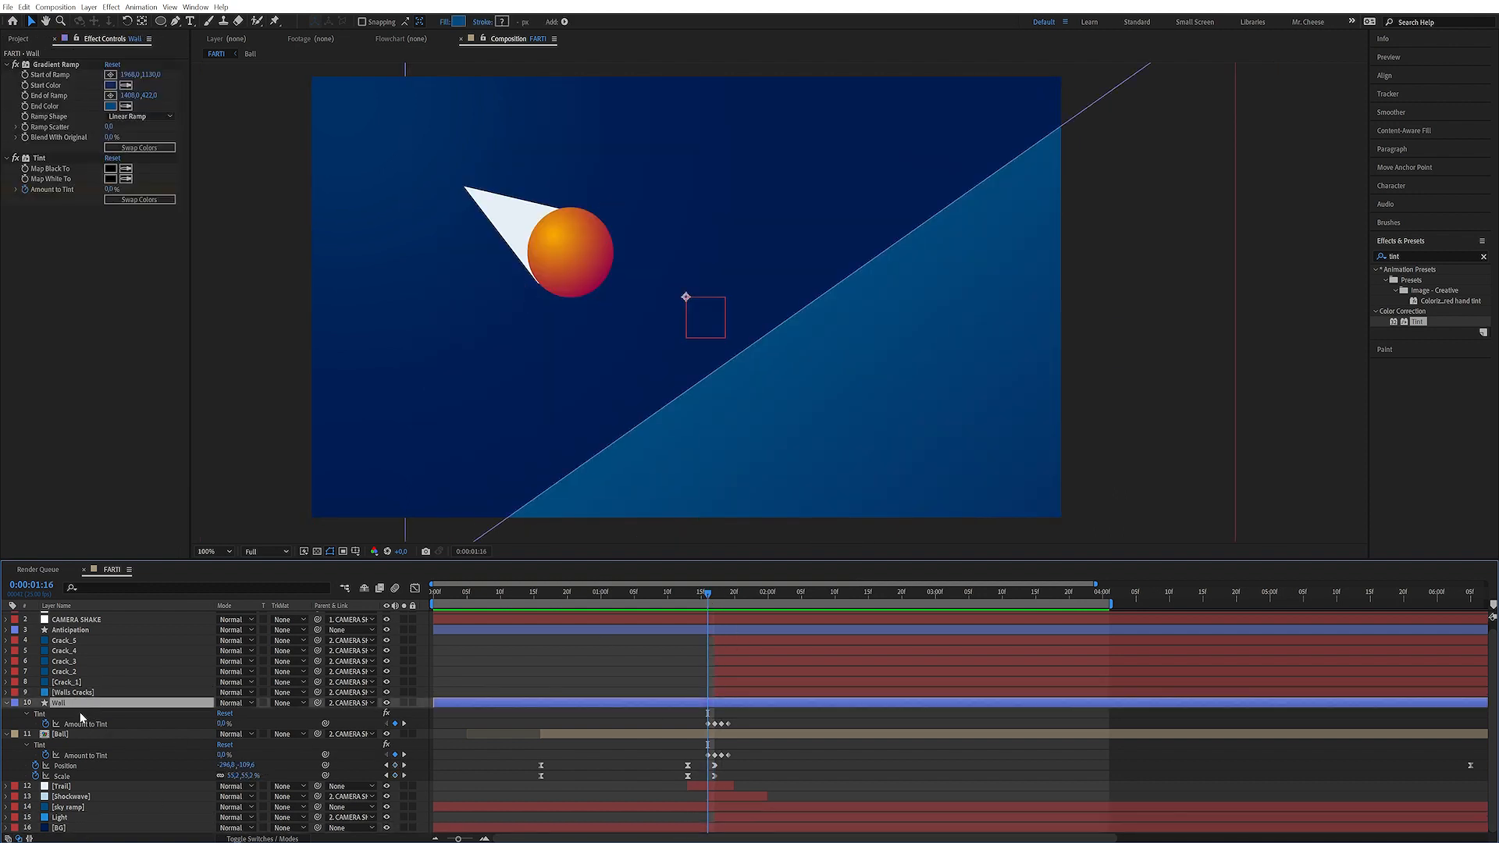
left_click(81, 662)
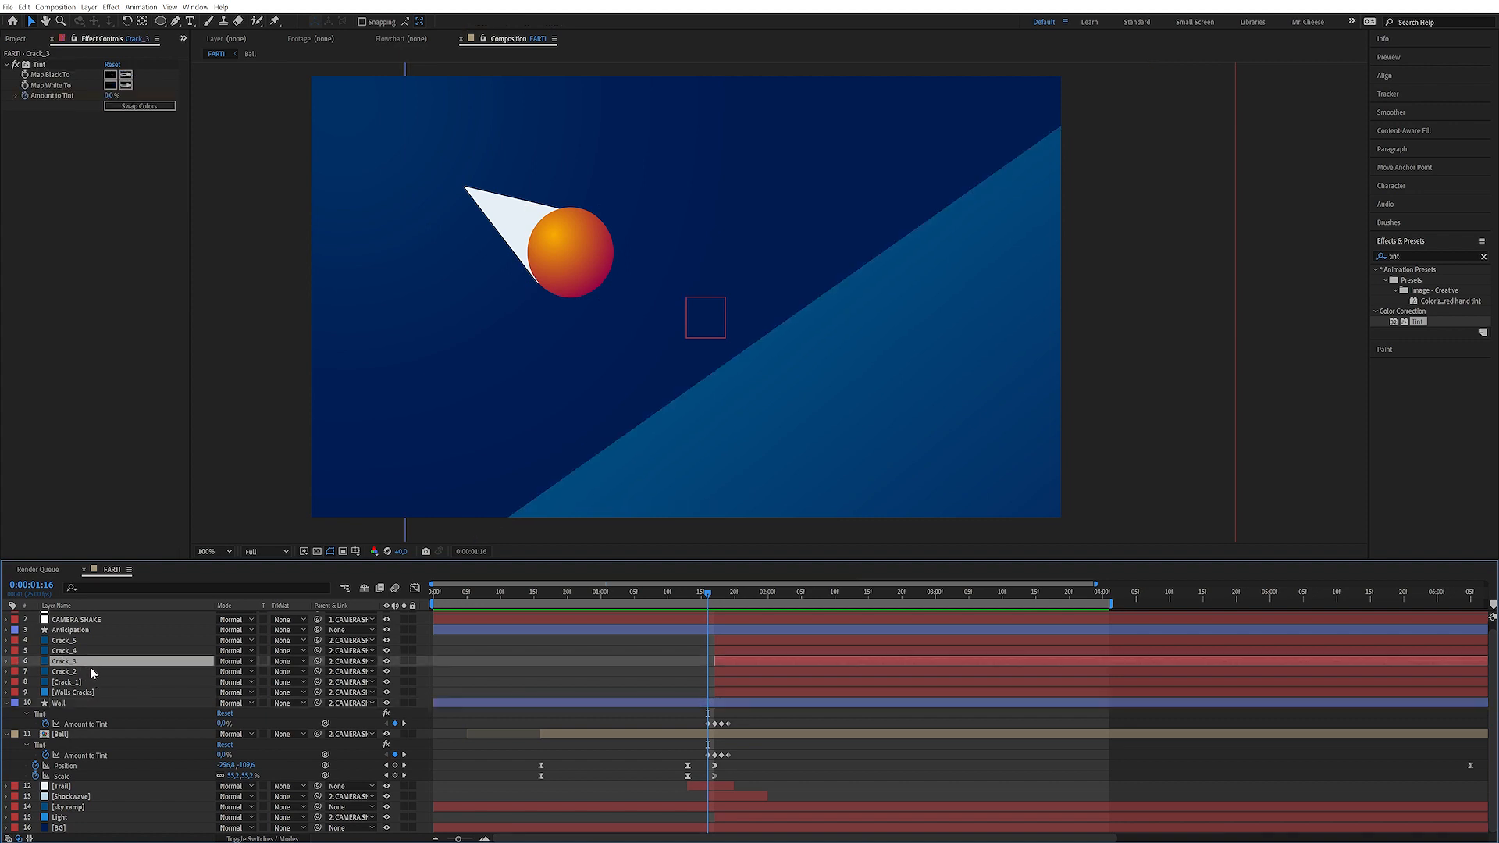
key("u")
left_click(62, 671)
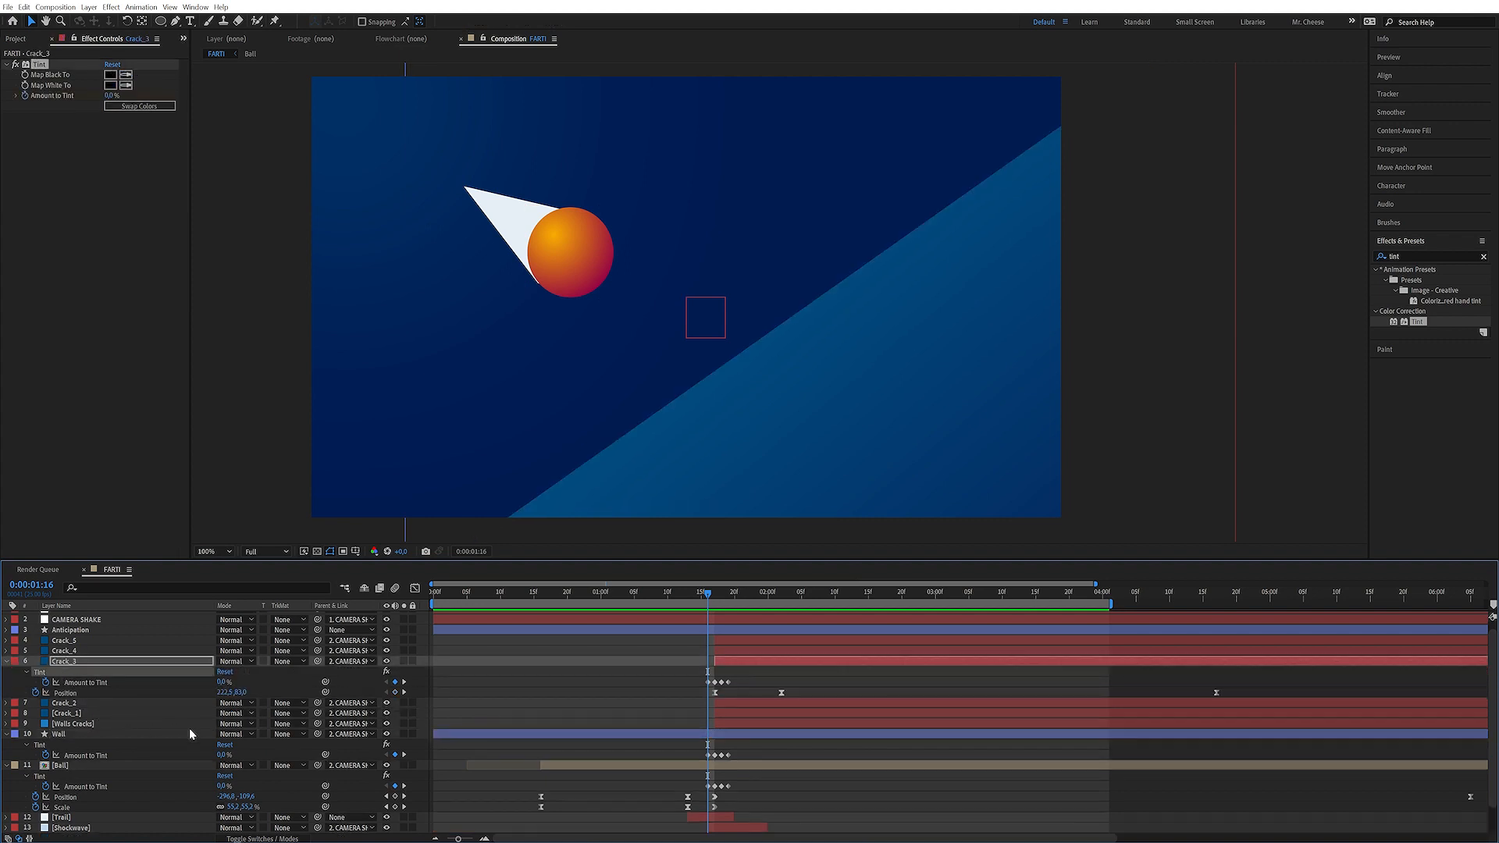
scroll(203, 630, "down", 1)
left_click(81, 829)
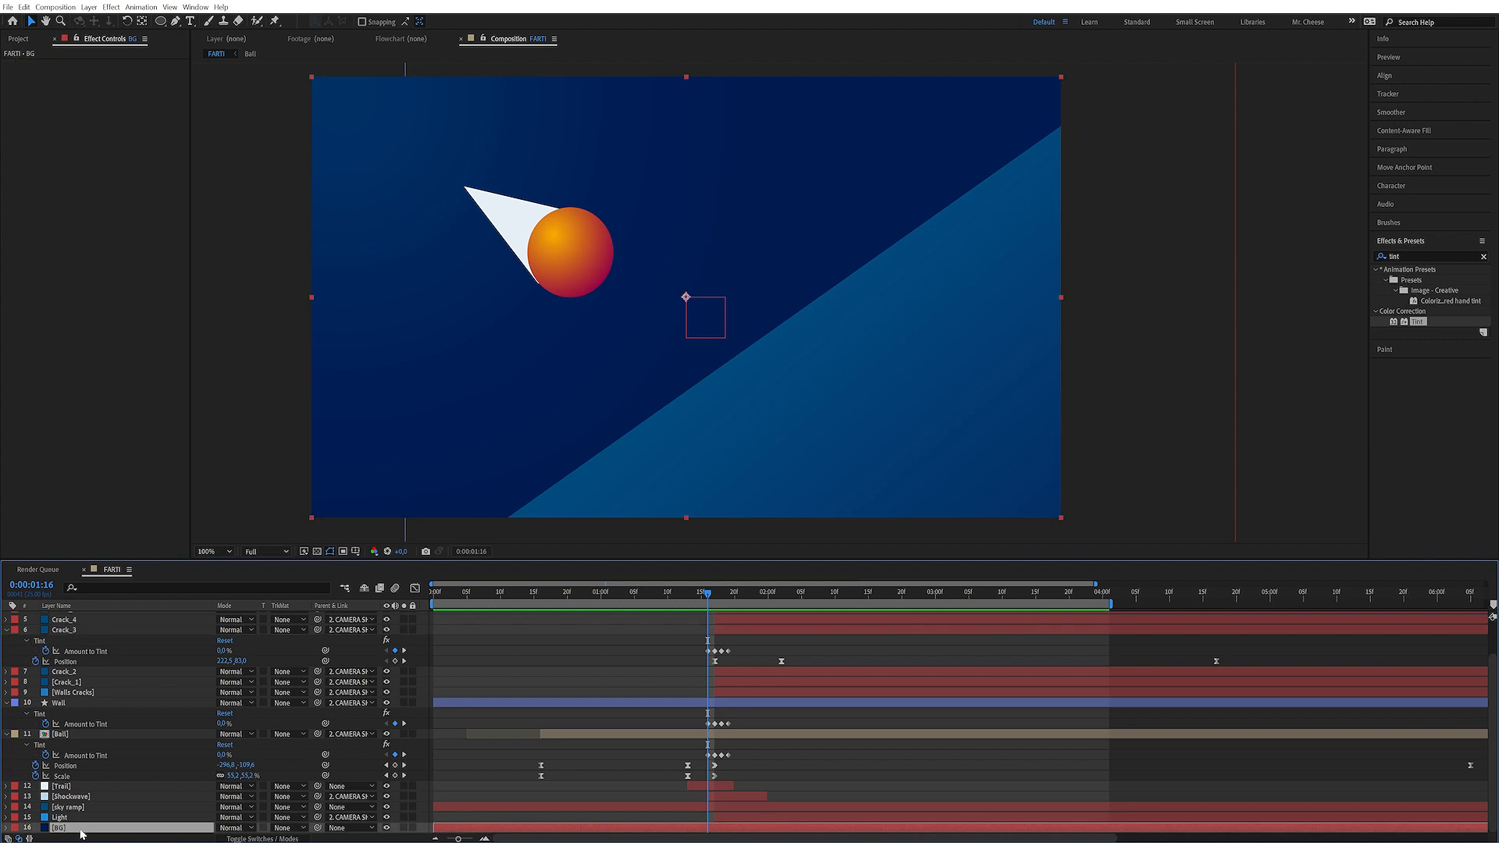
left_click_drag(711, 595, 708, 571)
key("space")
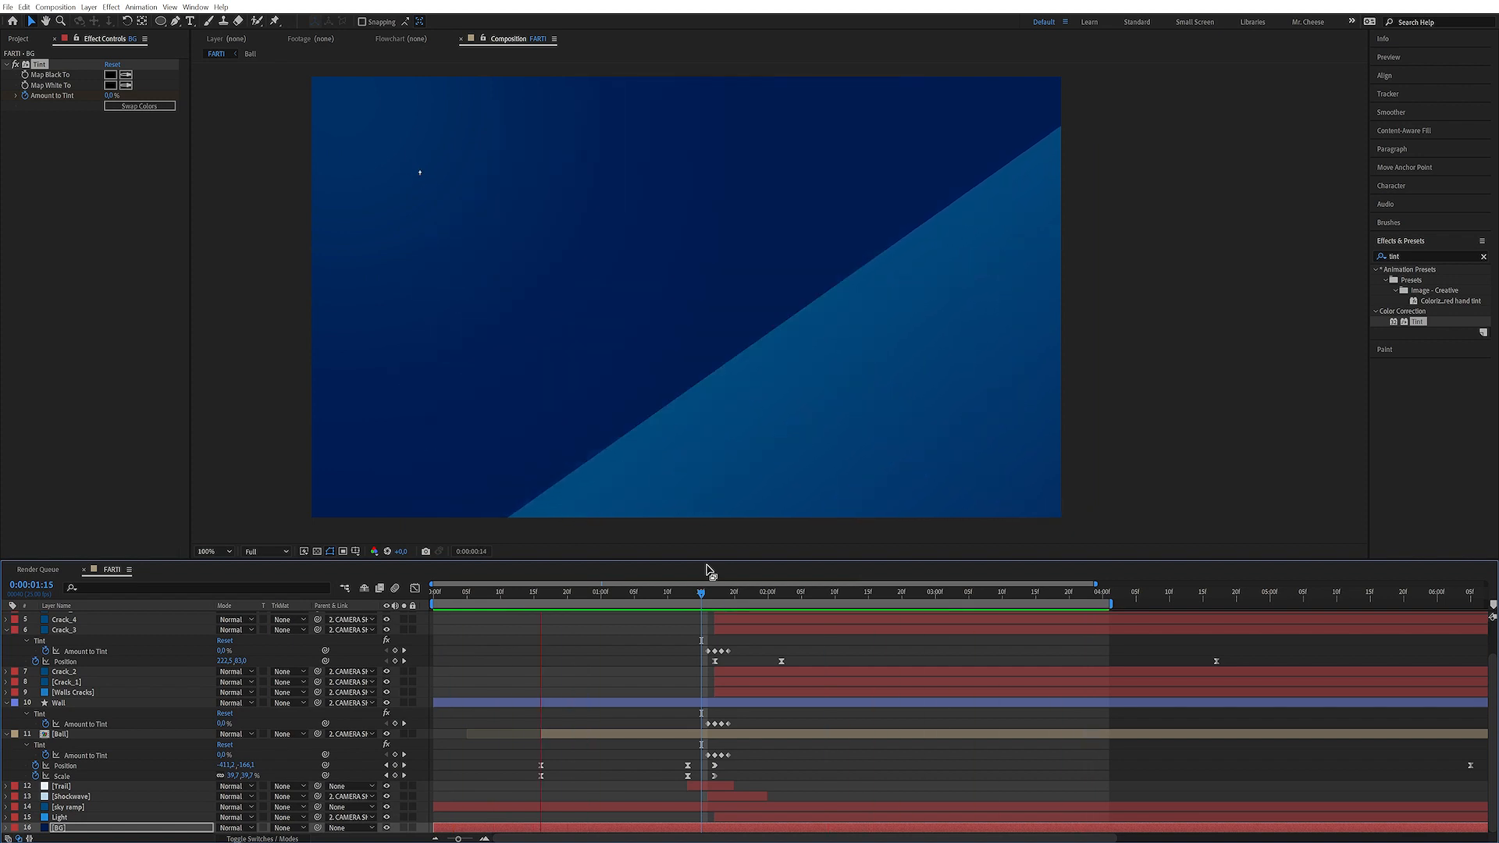
key("space")
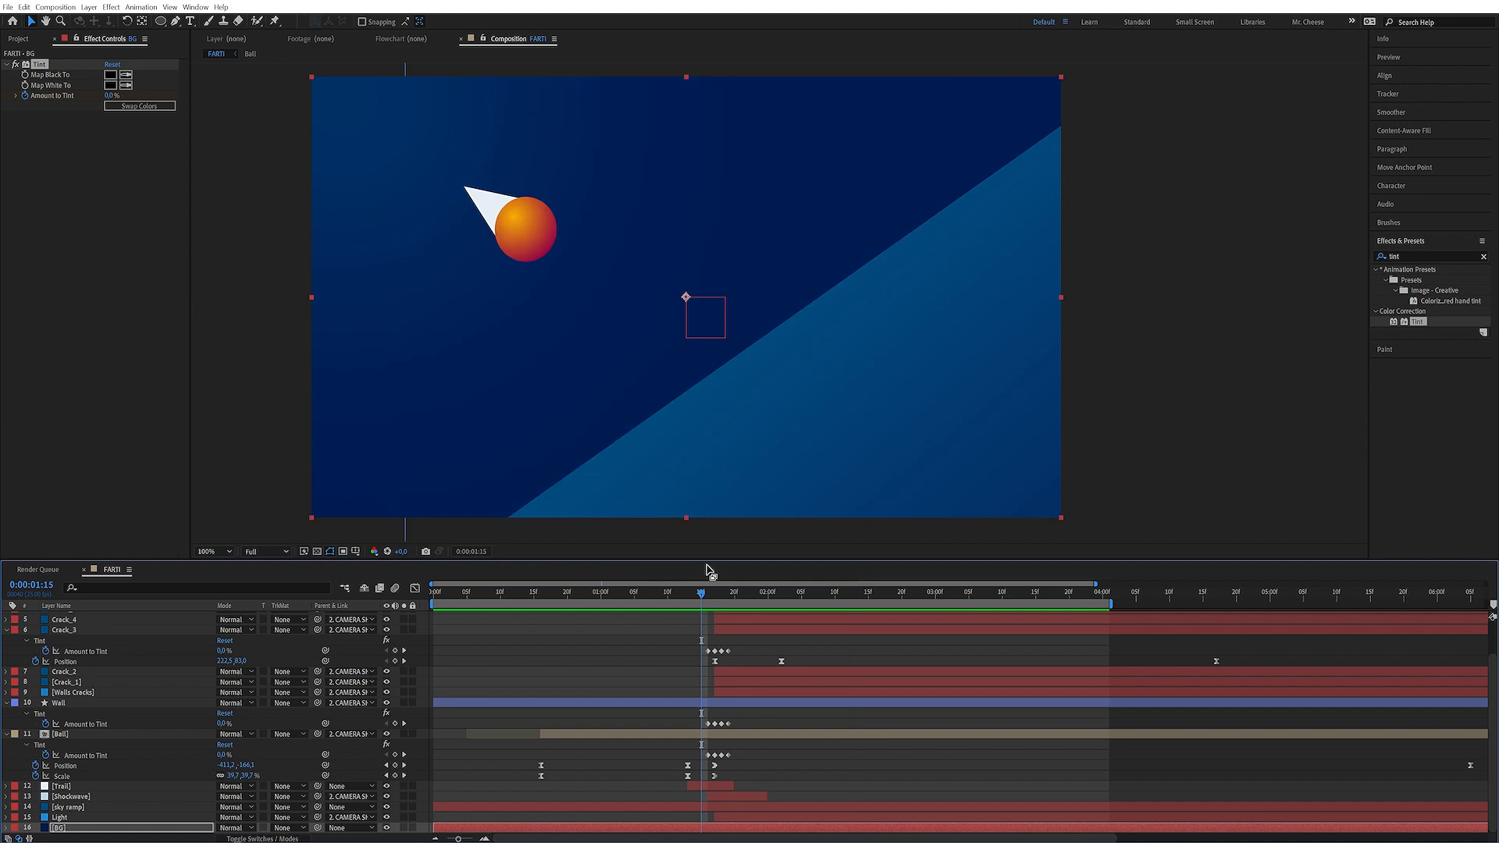
Select all layers and collapse their open properties in the timeline
left_click(94, 630)
key("ctrl+a")
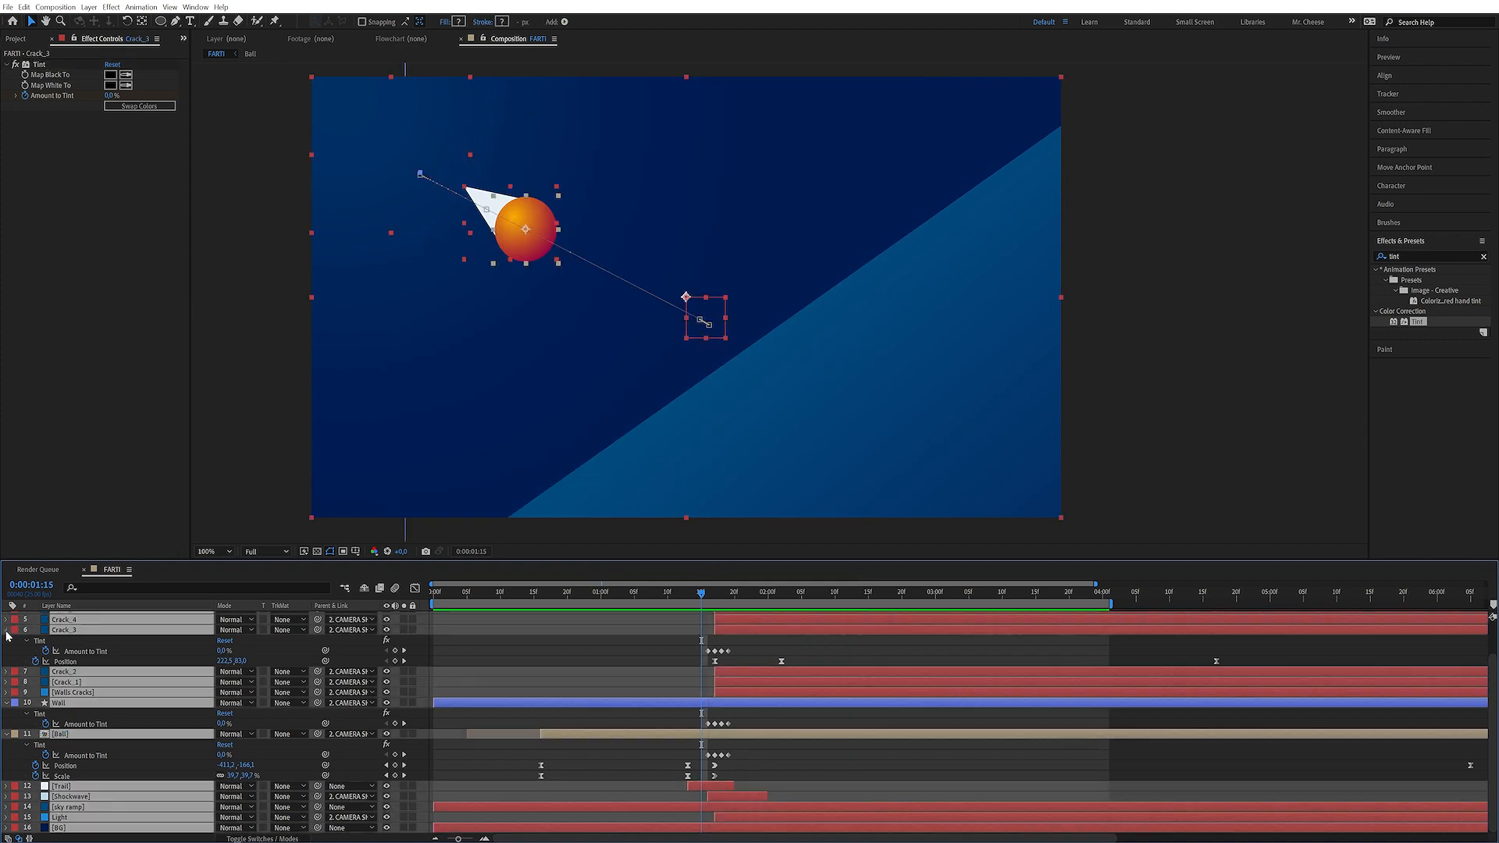
left_click(7, 630)
left_click(422, 784)
left_click(714, 595)
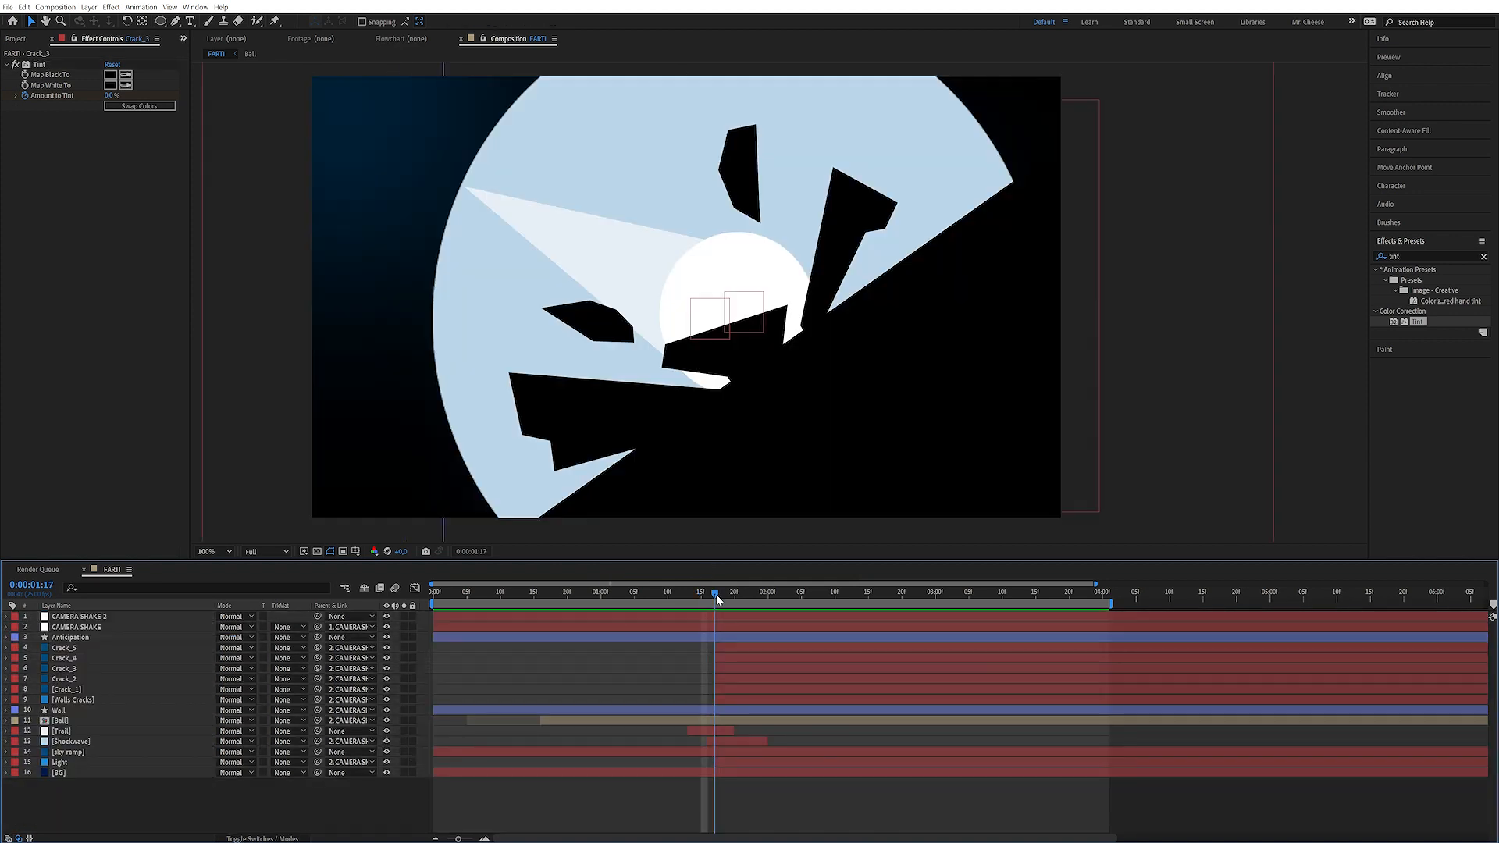
Create a new solid layer named particles
left_click_drag(725, 597, 754, 593)
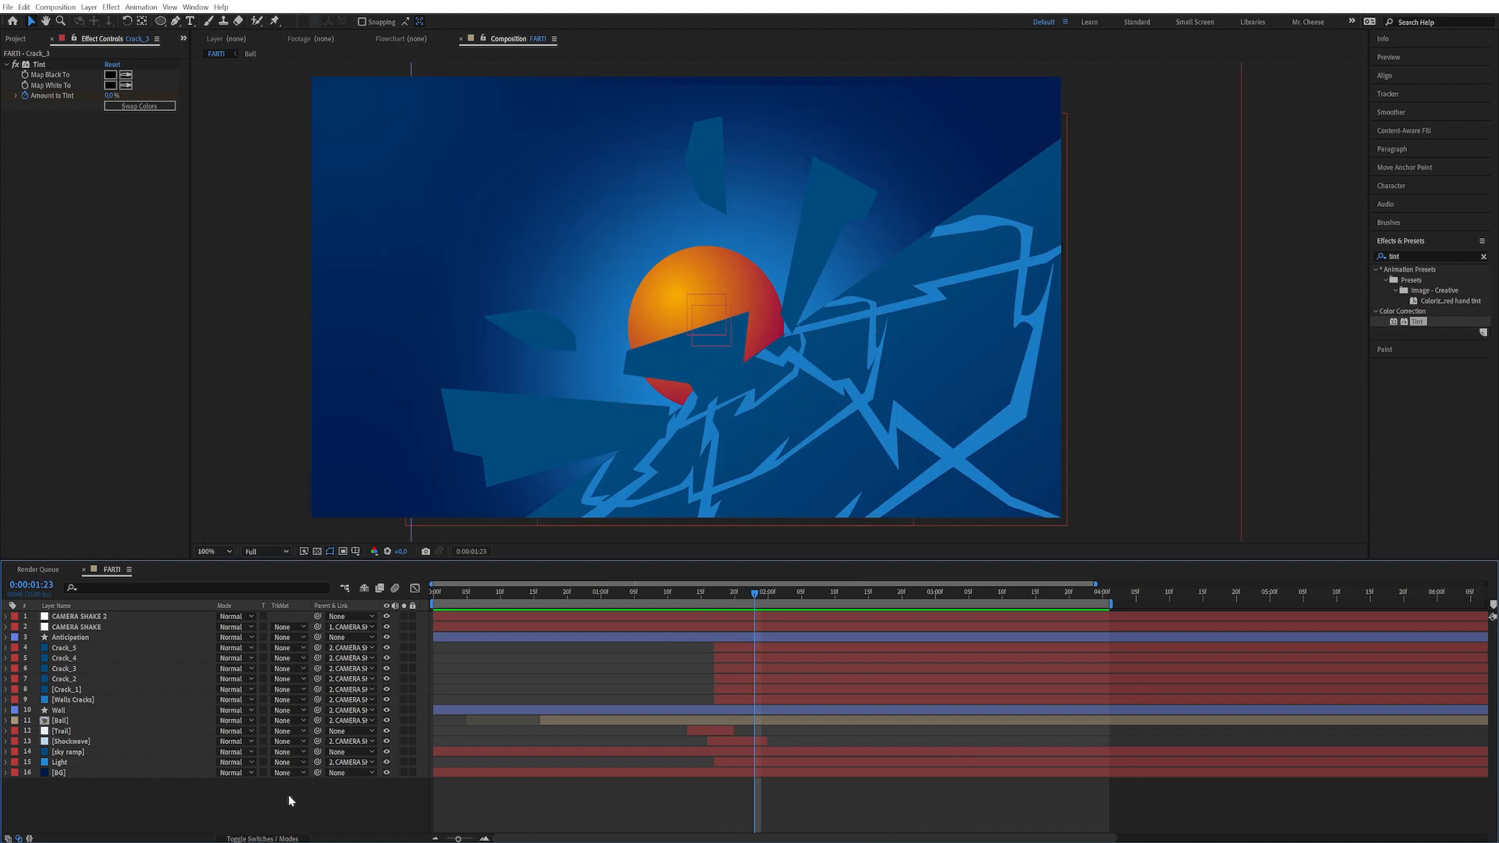
key("ctrl+y")
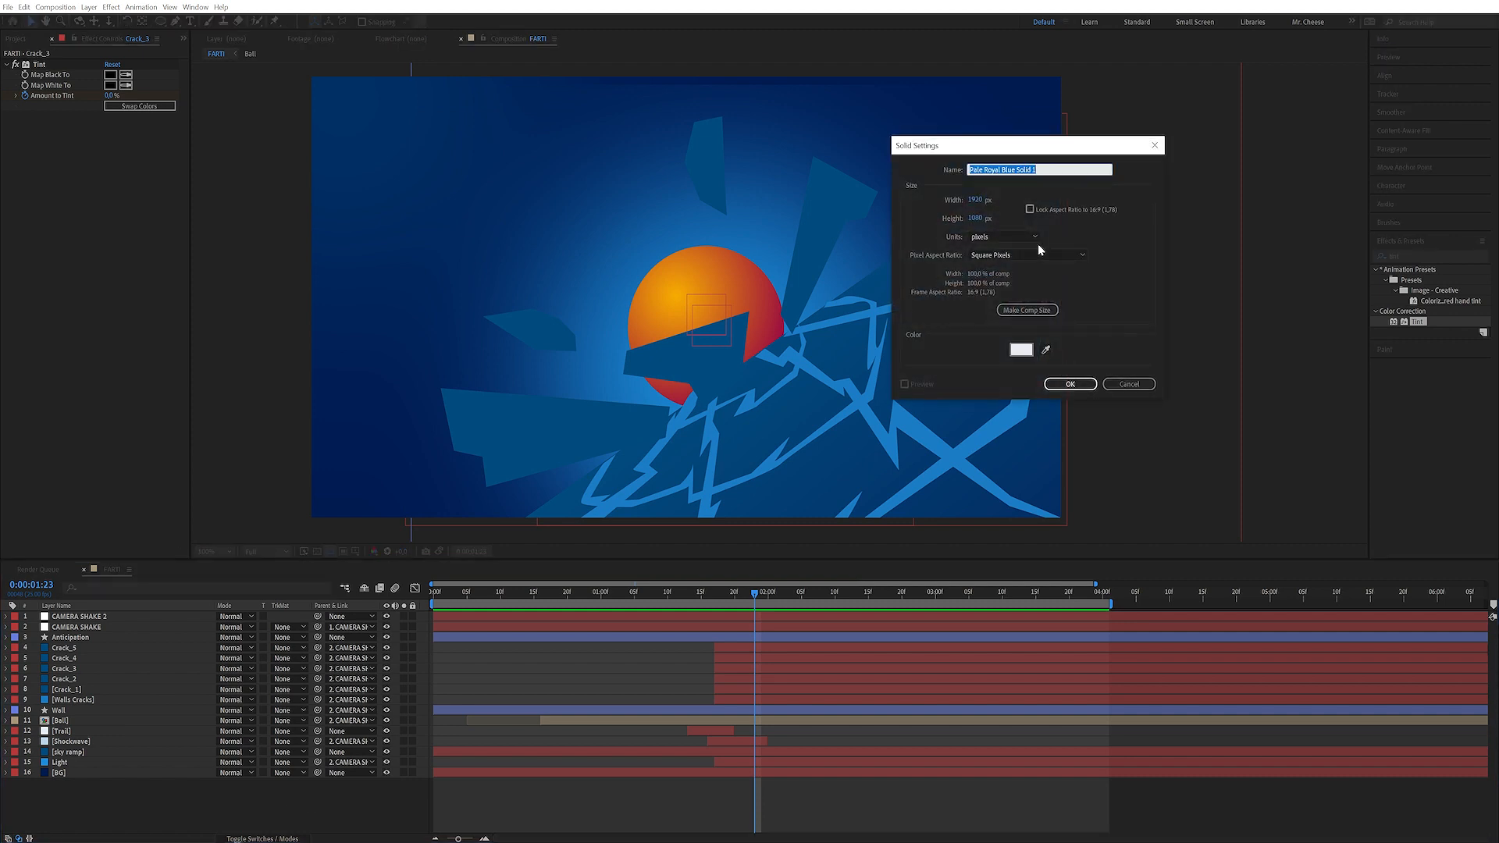
type("particles")
key("Return")
Move the particles layer below Walls Cracks and apply the CC Pixel Polly effect to it
left_click_drag(118, 619, 107, 720)
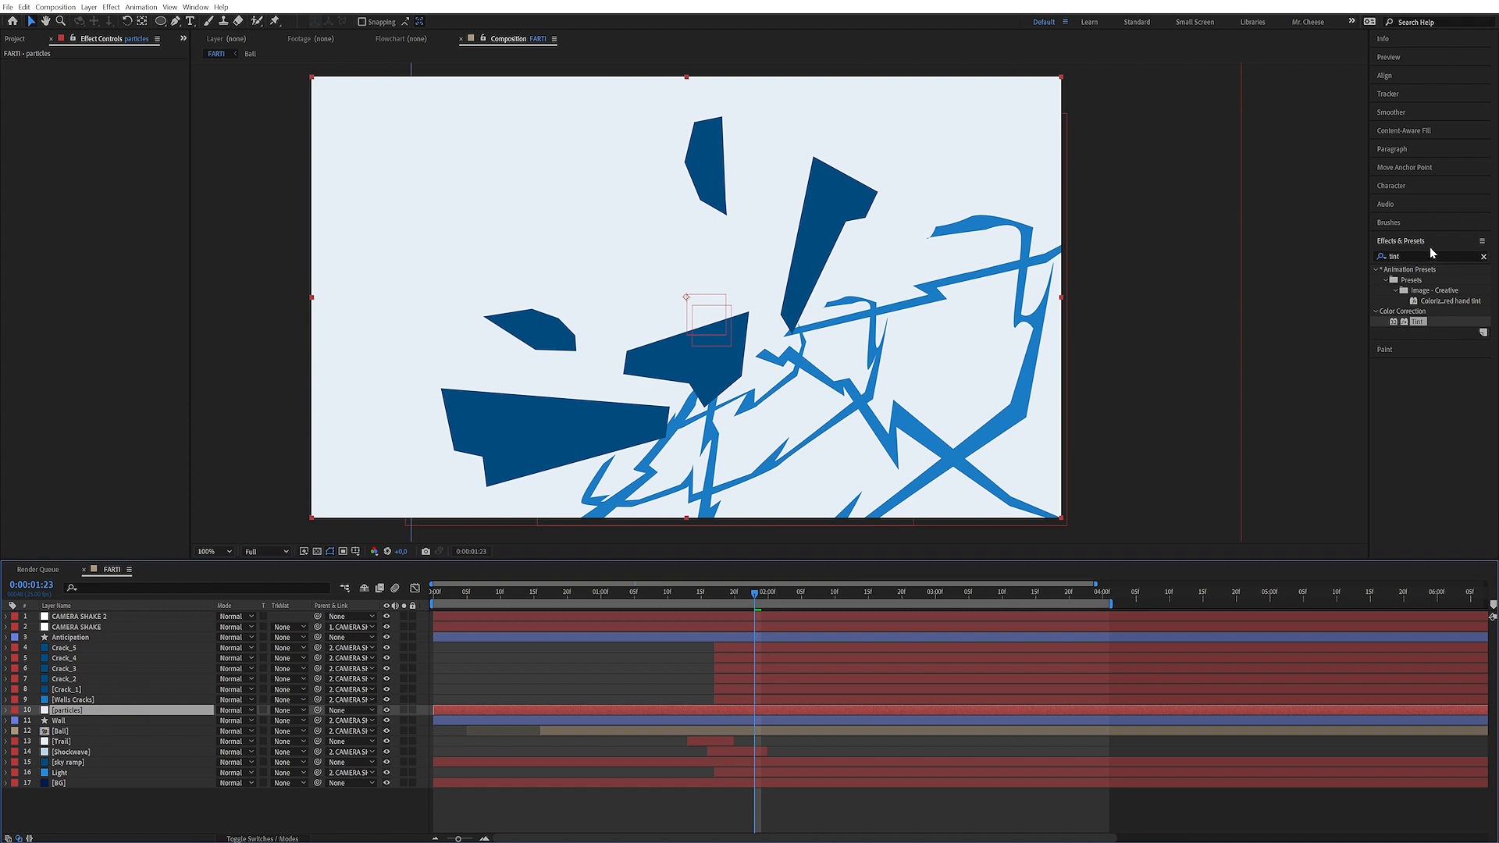
left_click(1403, 258)
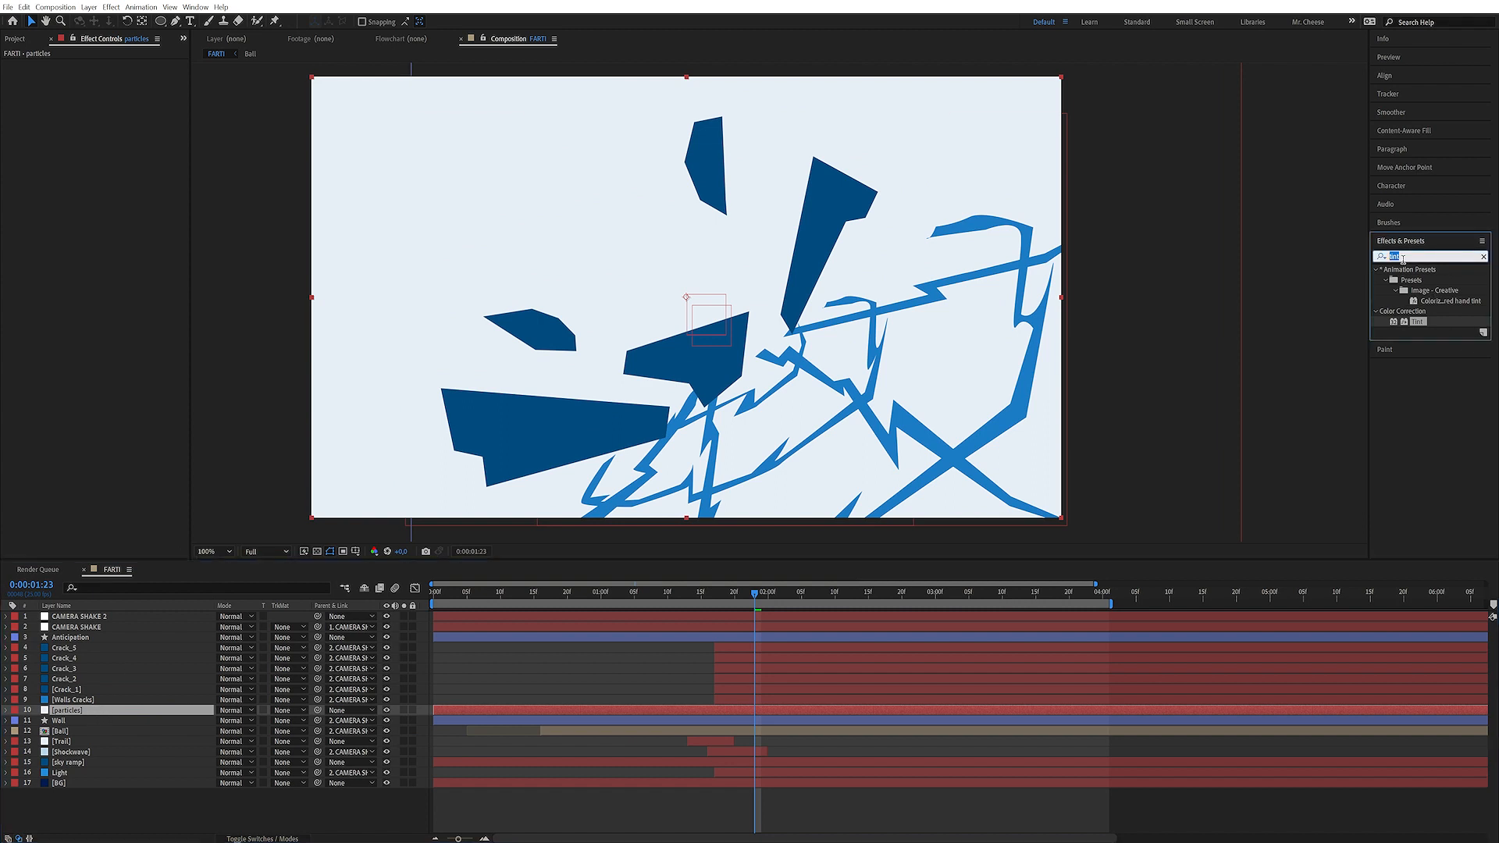
type("parti")
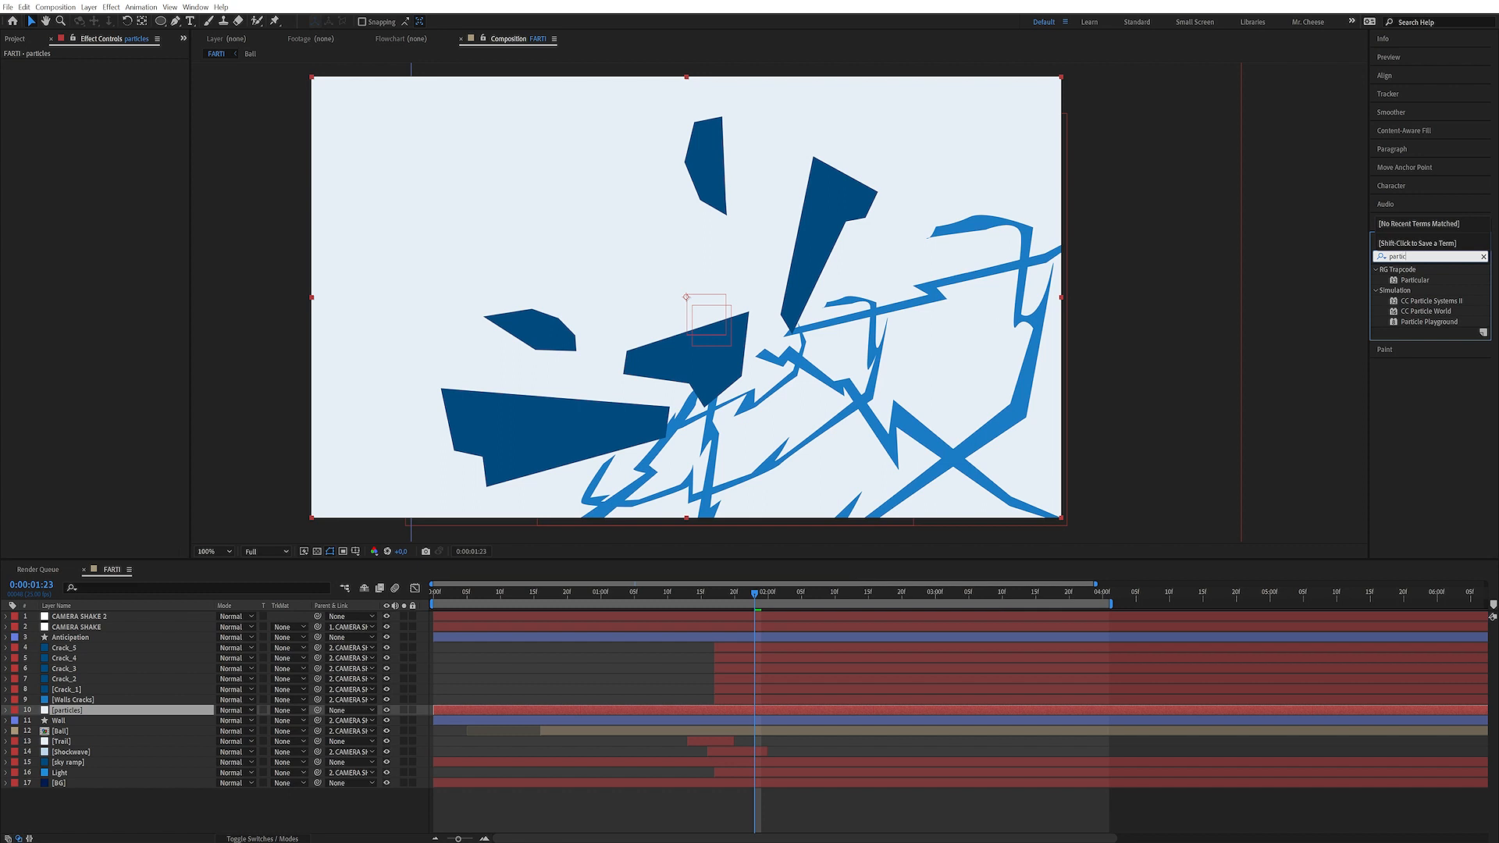
type("c")
key("BackSpace")
key("BackSpace")
key("BackSpace")
key("BackSpace")
key("BackSpace")
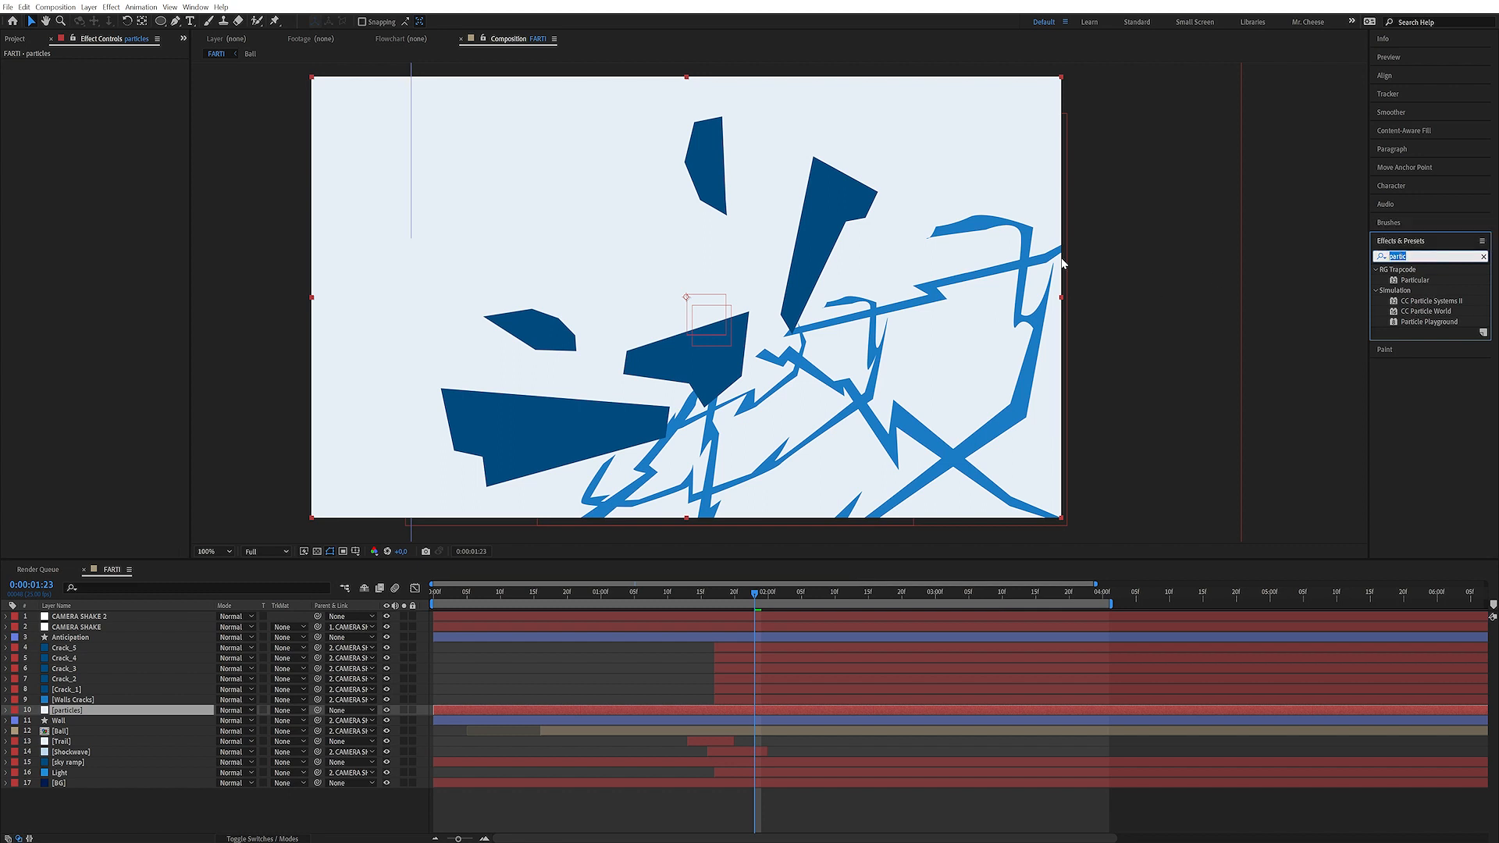
type("ixel")
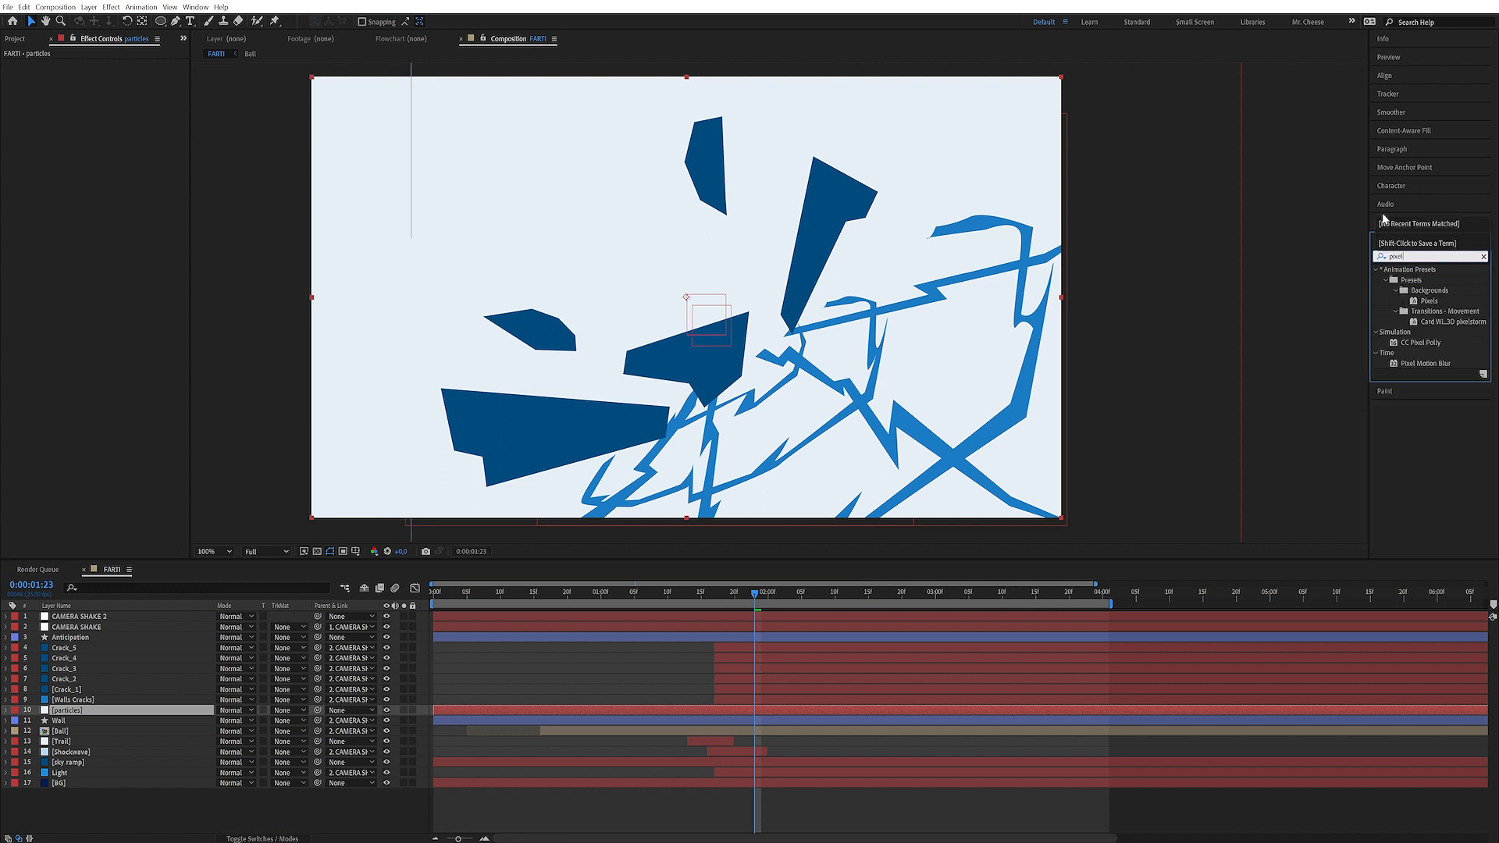
double_click(1420, 344)
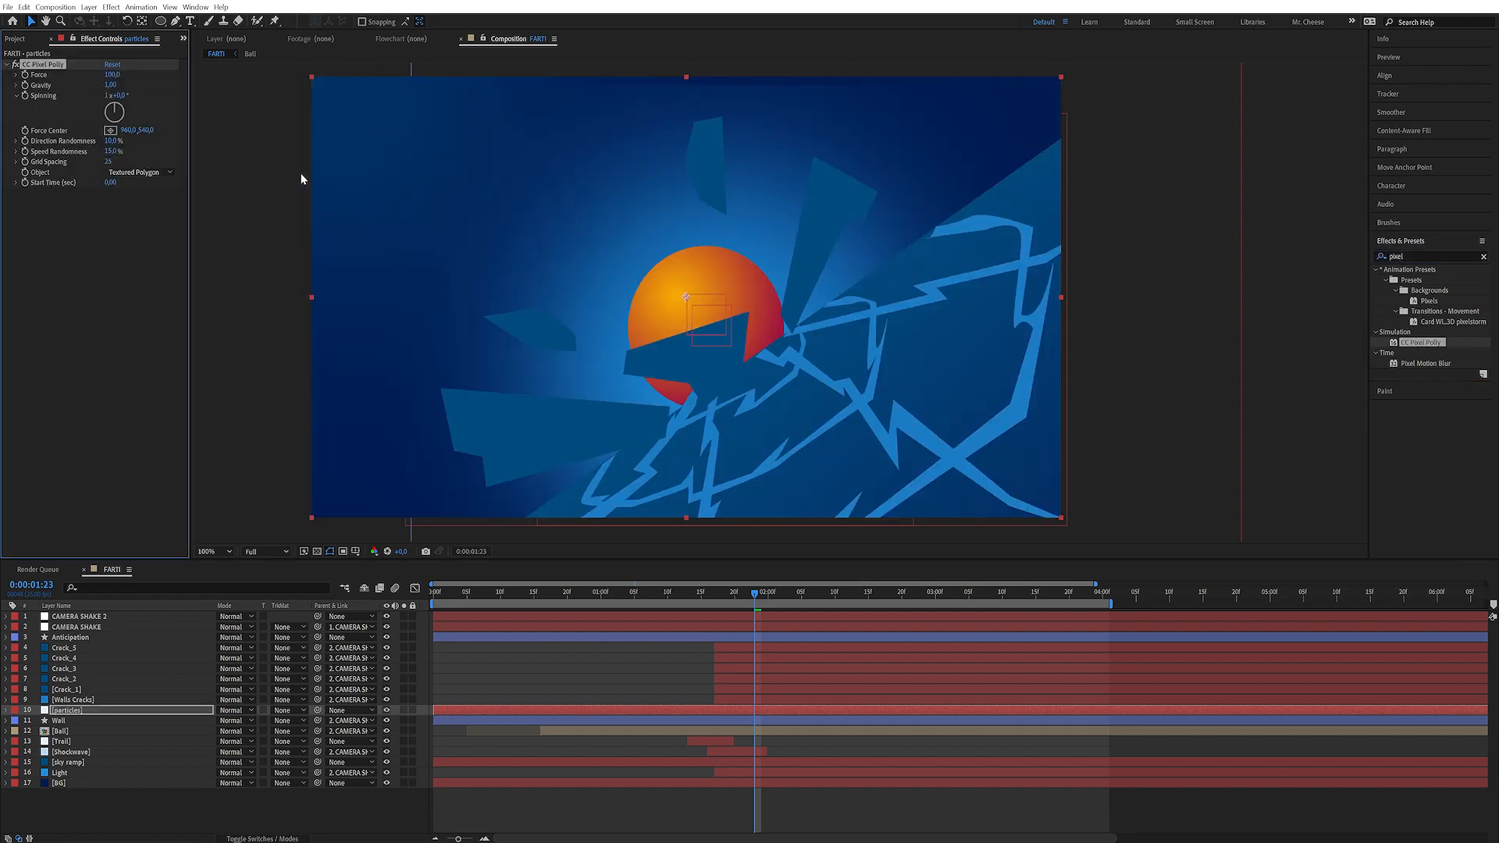
Set the Pixel Polly Object type to Polygon
left_click_drag(713, 594, 474, 592)
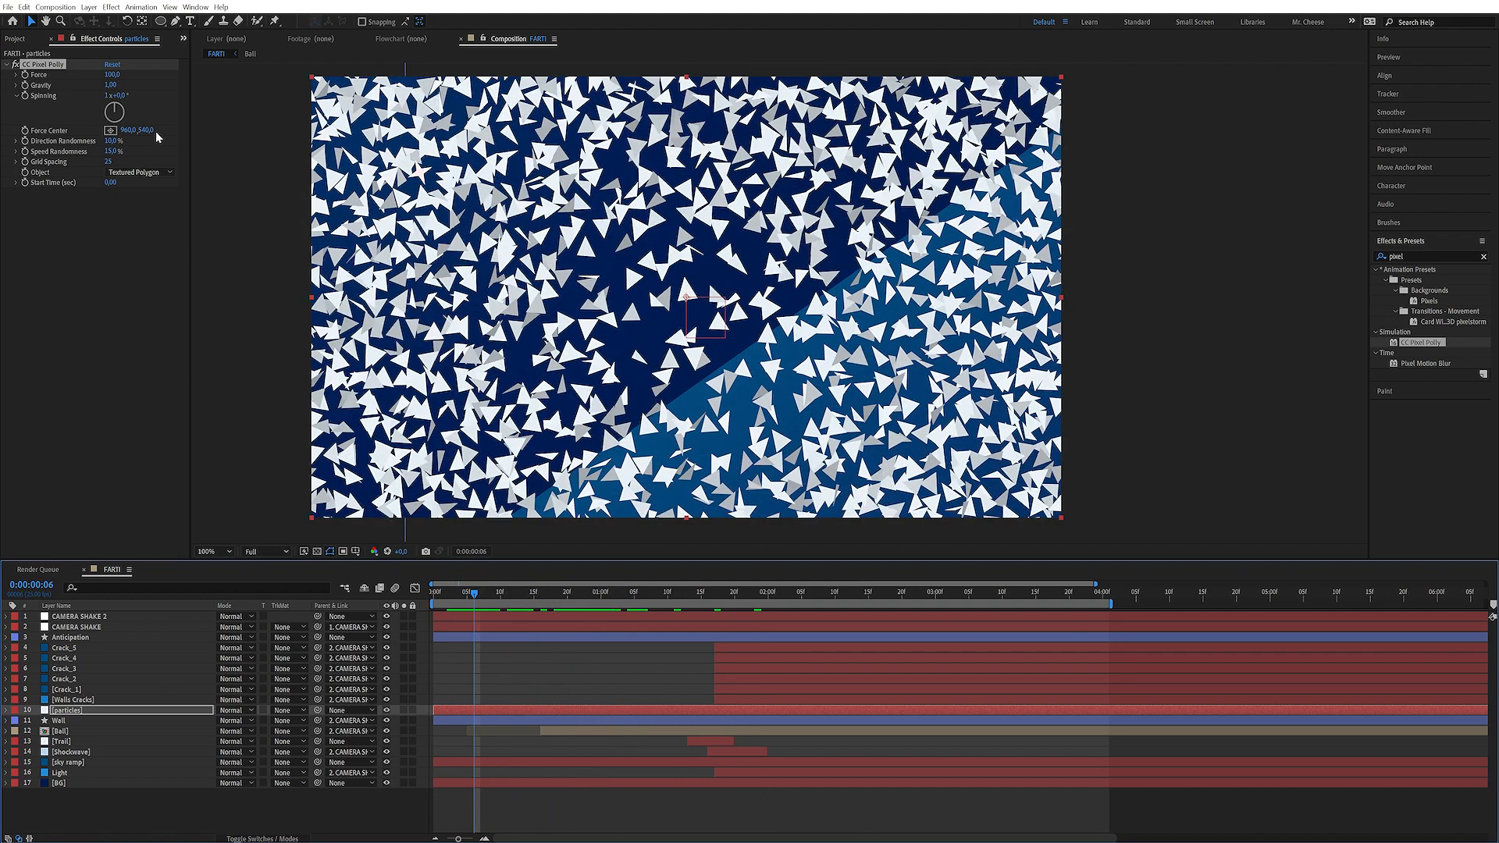
left_click(137, 173)
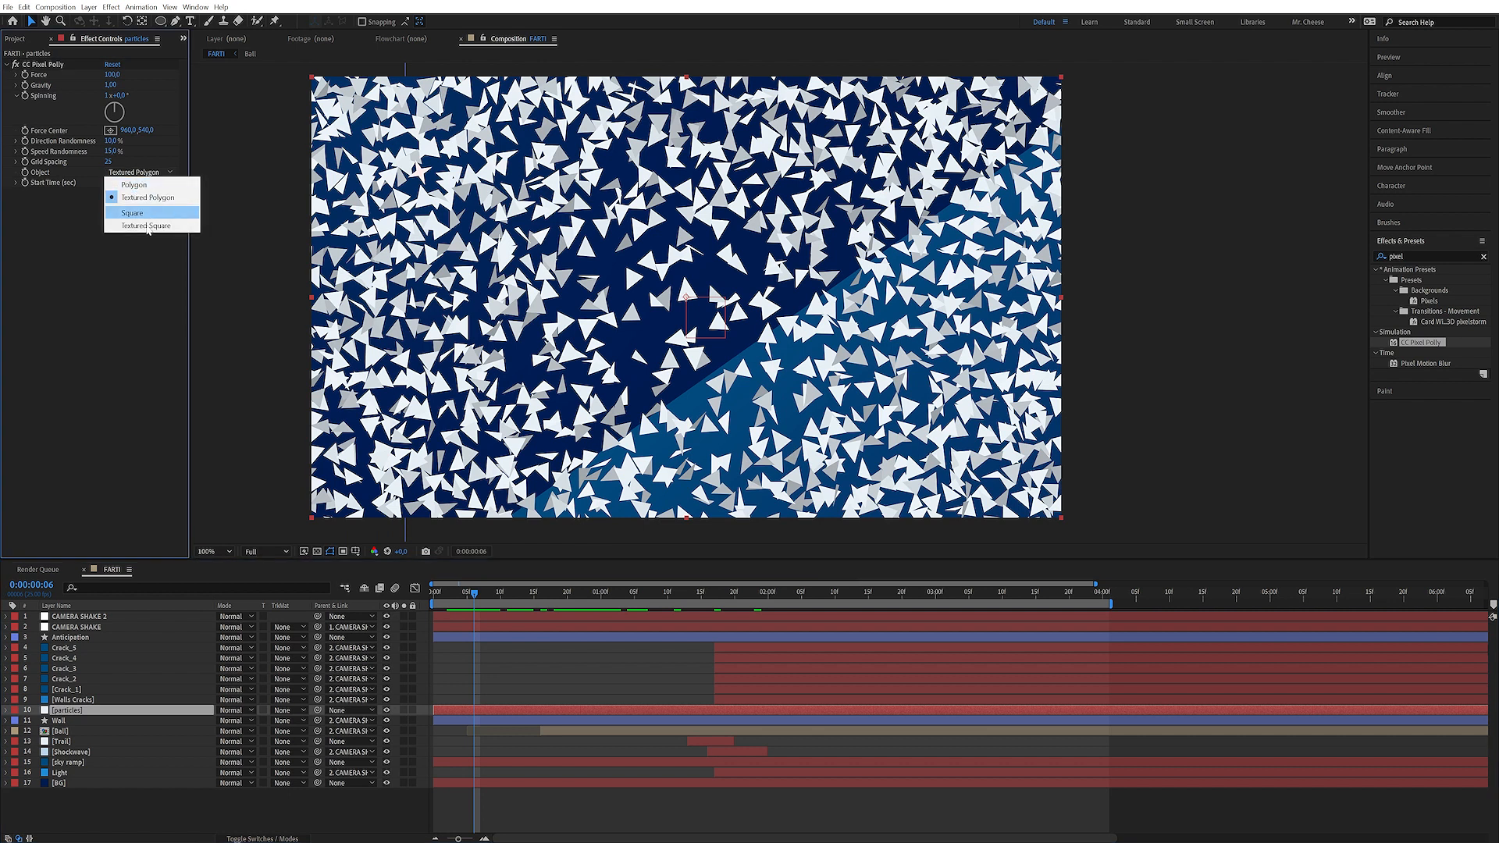
left_click(134, 185)
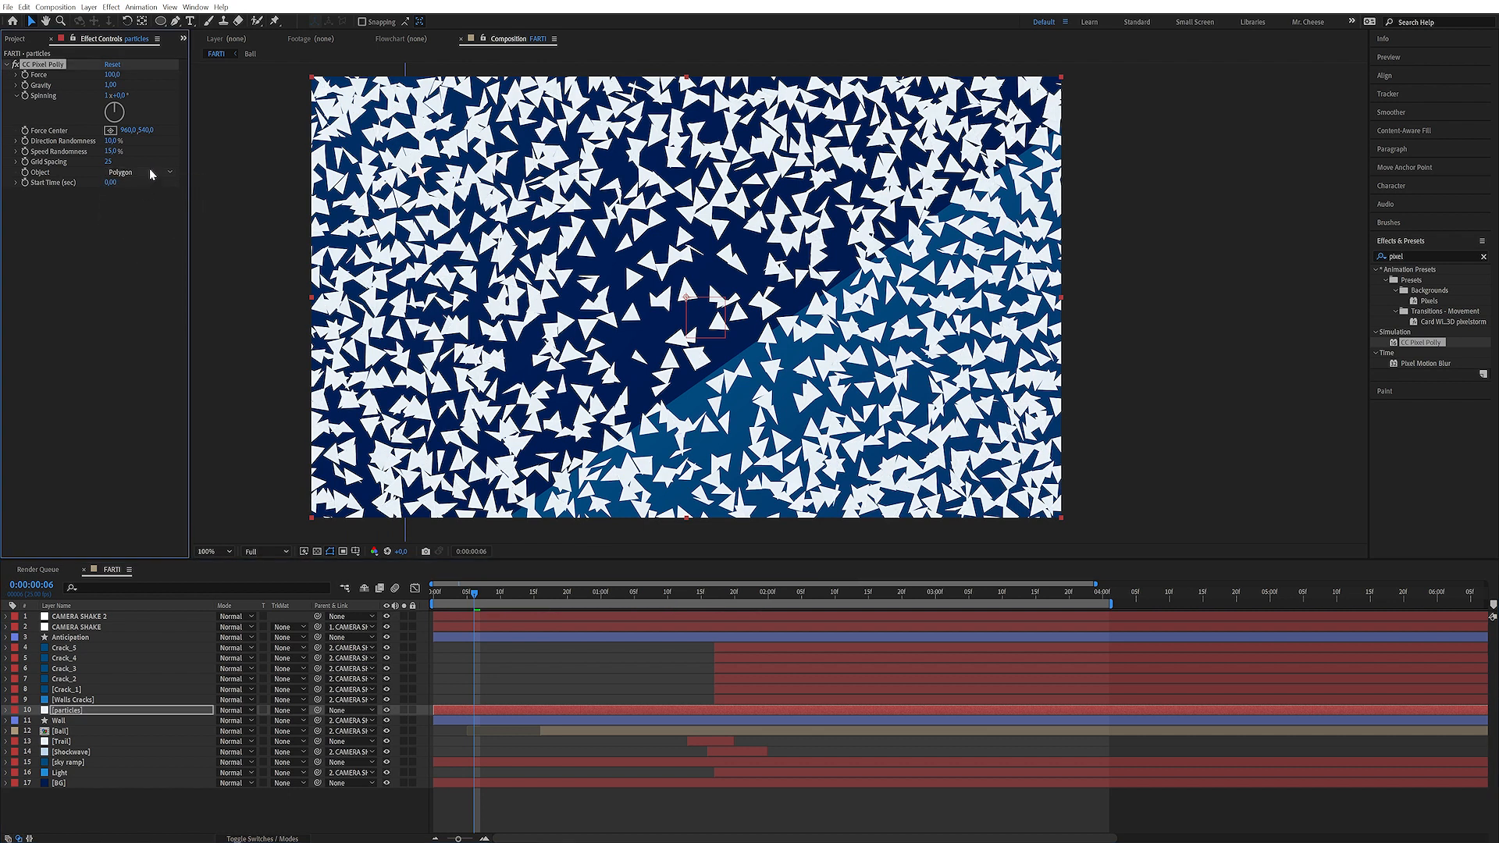
left_click(151, 173)
left_click(92, 282)
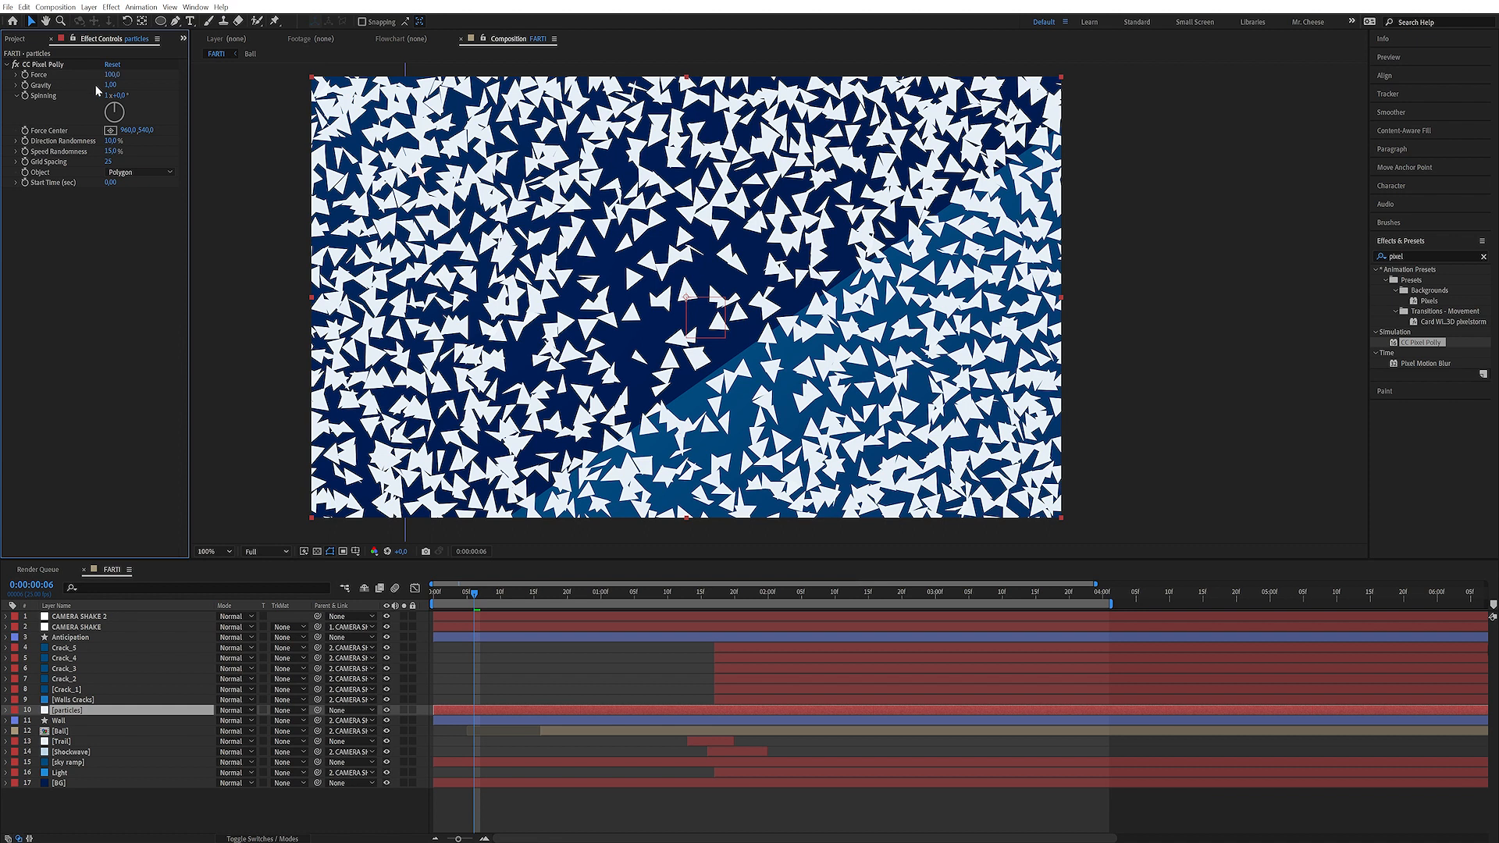
Set the Pixel Polly Force, Gravity and Spinning to 0
left_click(111, 74)
type("0")
key("Return")
left_click(140, 57)
left_click(110, 84)
type("0")
key("Return")
left_click(107, 95)
type("0")
key("Return")
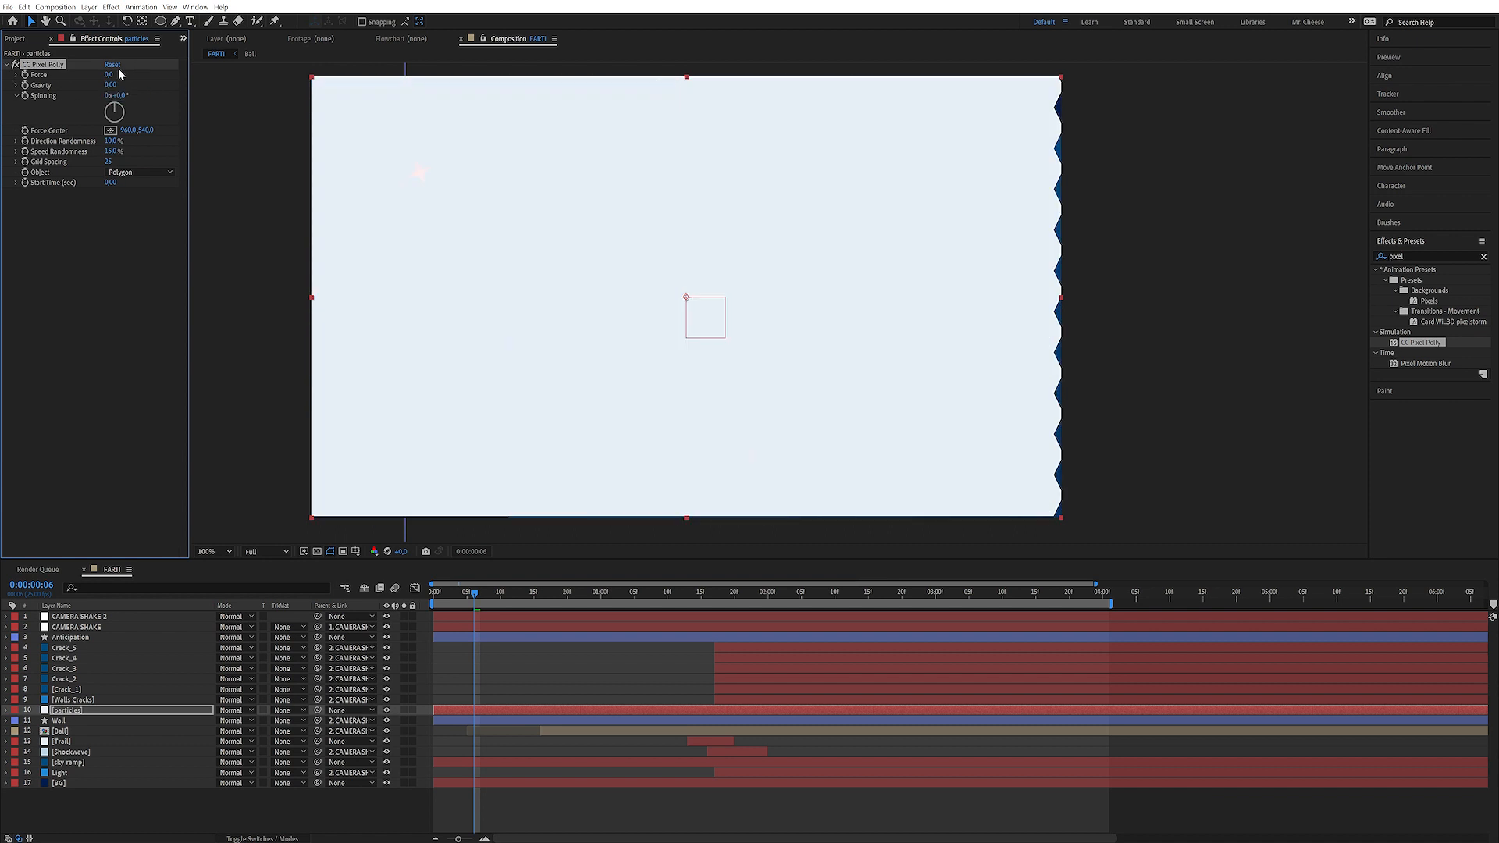
Hide the particles layer and draw an elliptical mask around the impact point at 1:17
left_click(387, 710)
left_click_drag(707, 592, 714, 592)
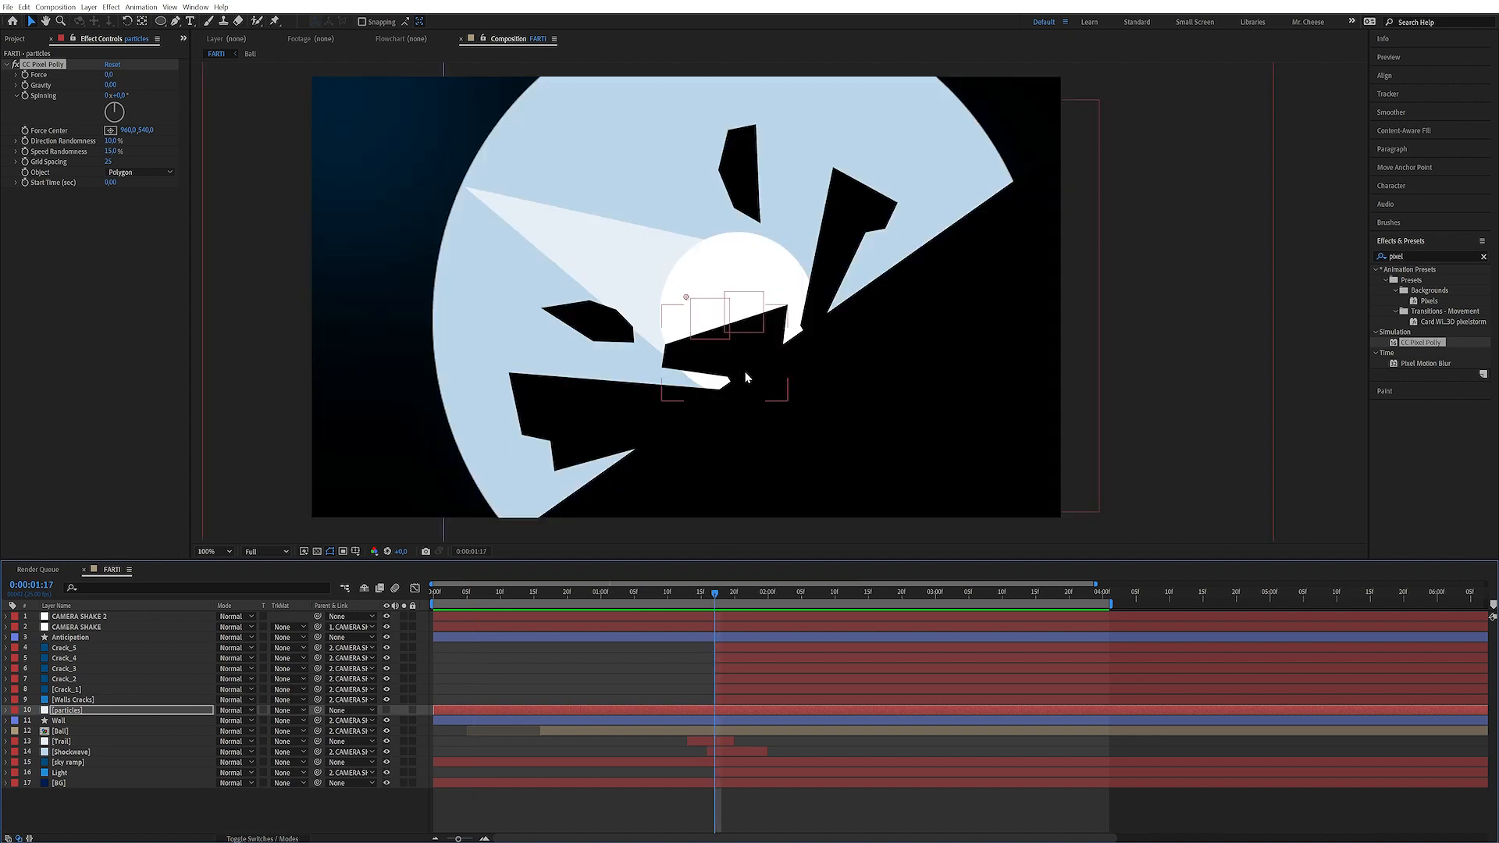
key("q")
left_click_drag(772, 352, 851, 429)
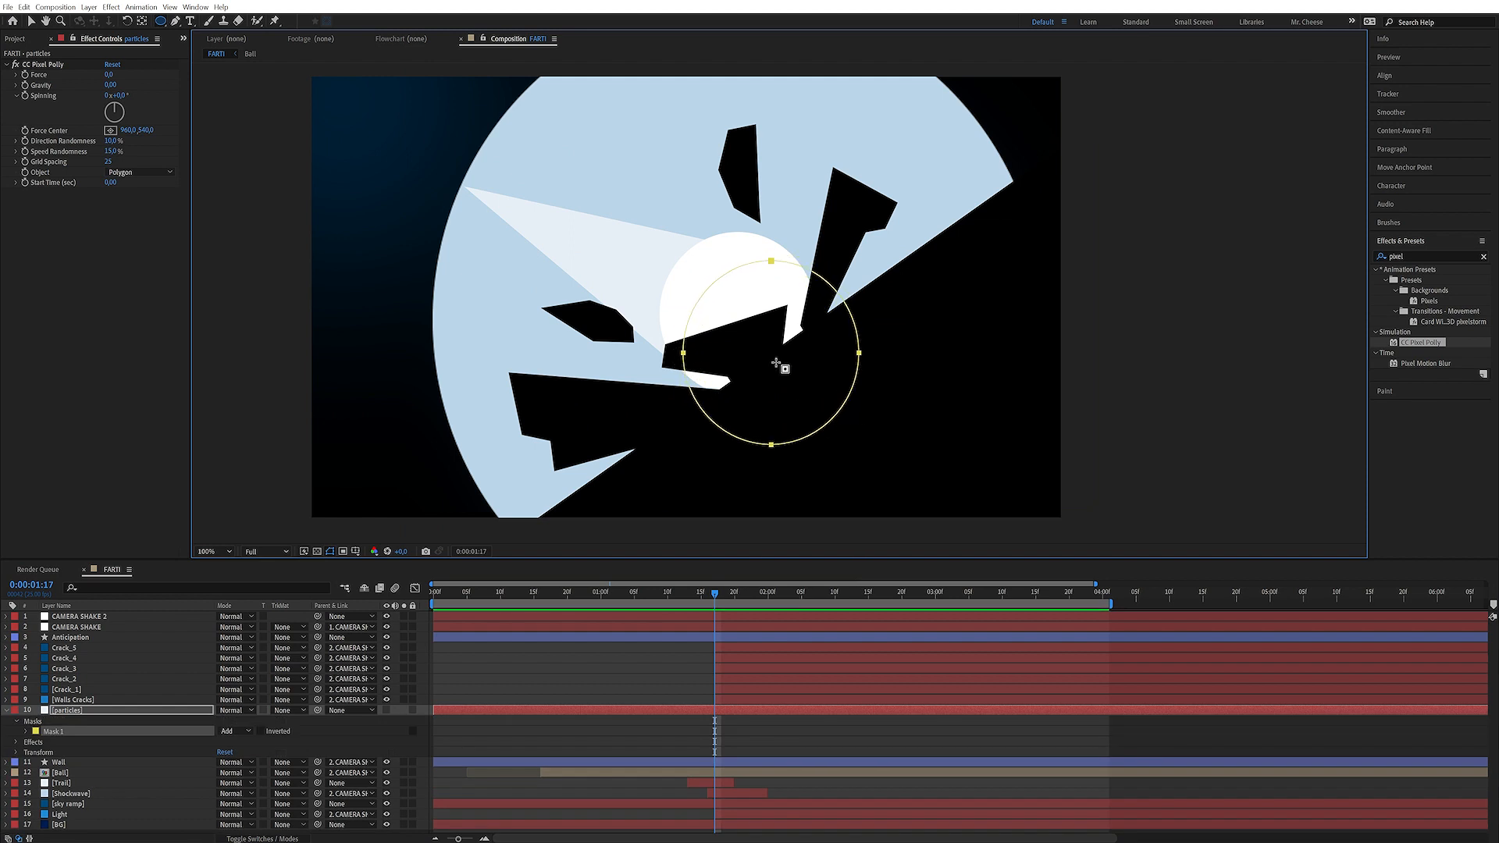
left_click(65, 280)
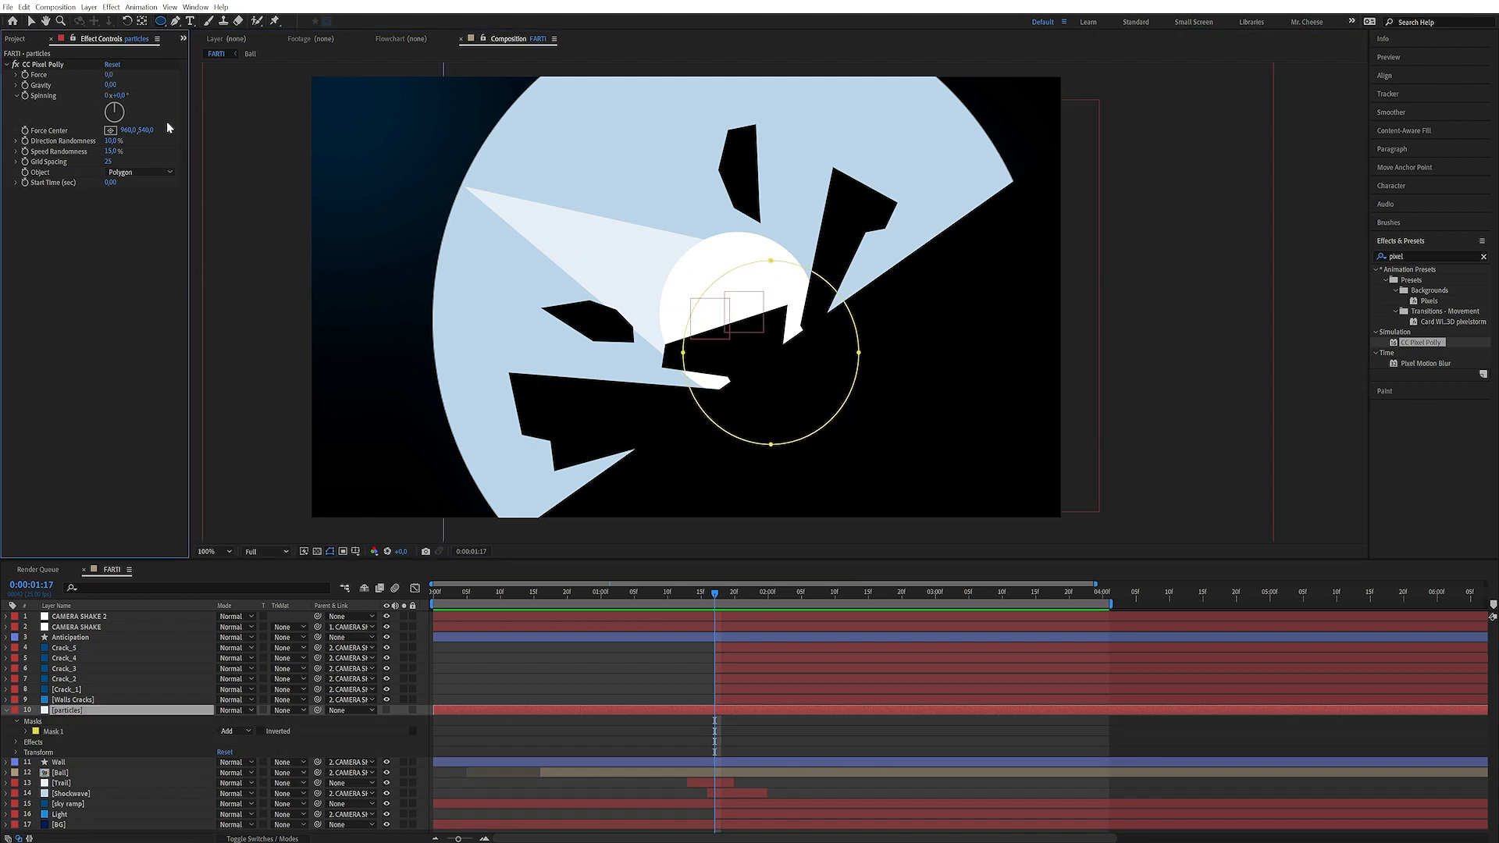
One frame before impact, set keyframes for Force and Gravity
key("Page_Up")
left_click(25, 75)
left_click(25, 85)
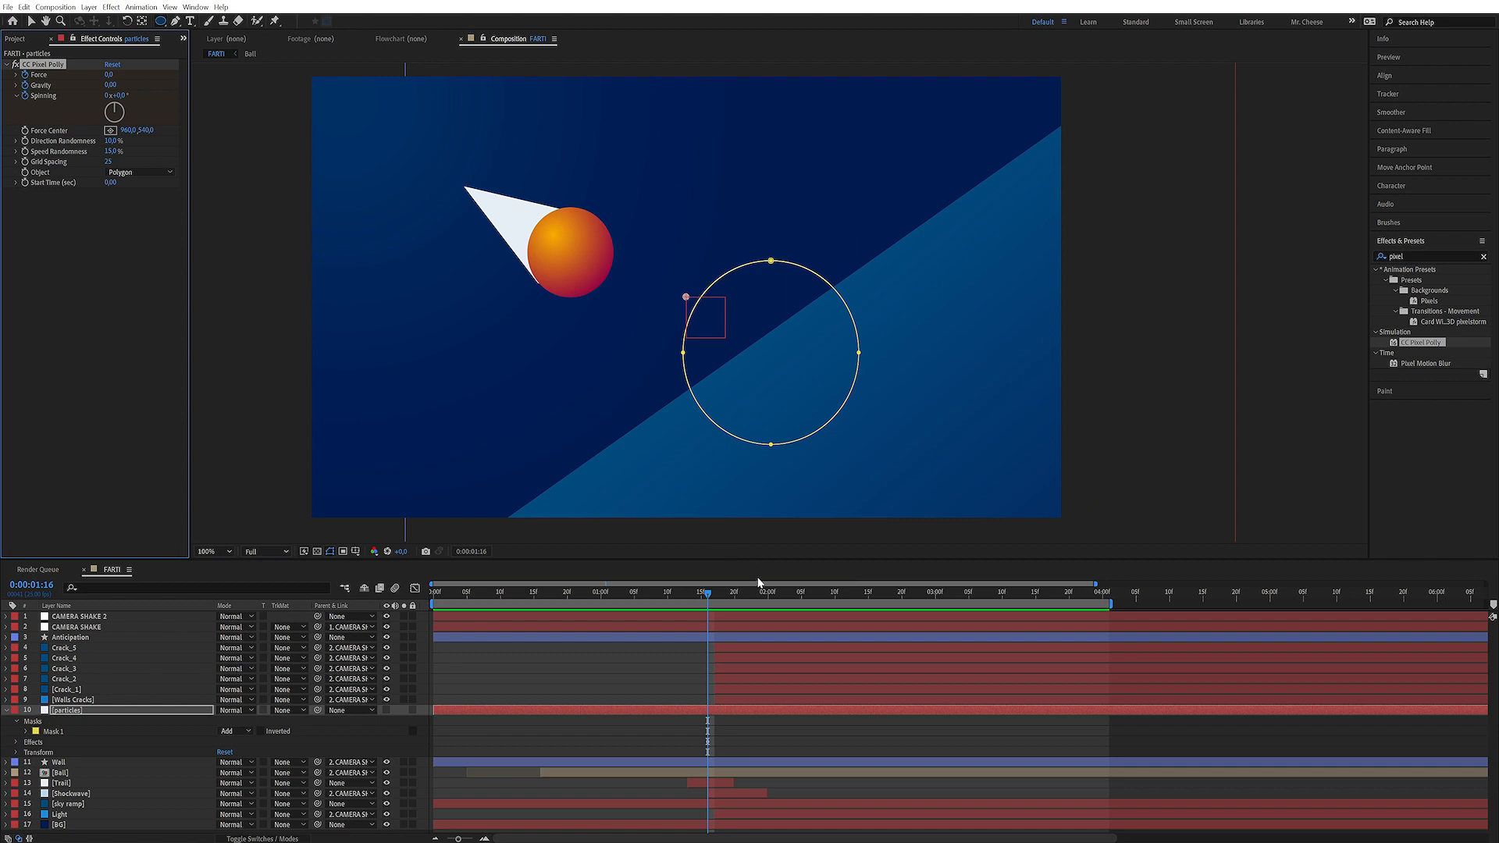
Show the particles layer and at the impact frame set Force to 398 with the Force Center at the impact point
left_click(715, 589)
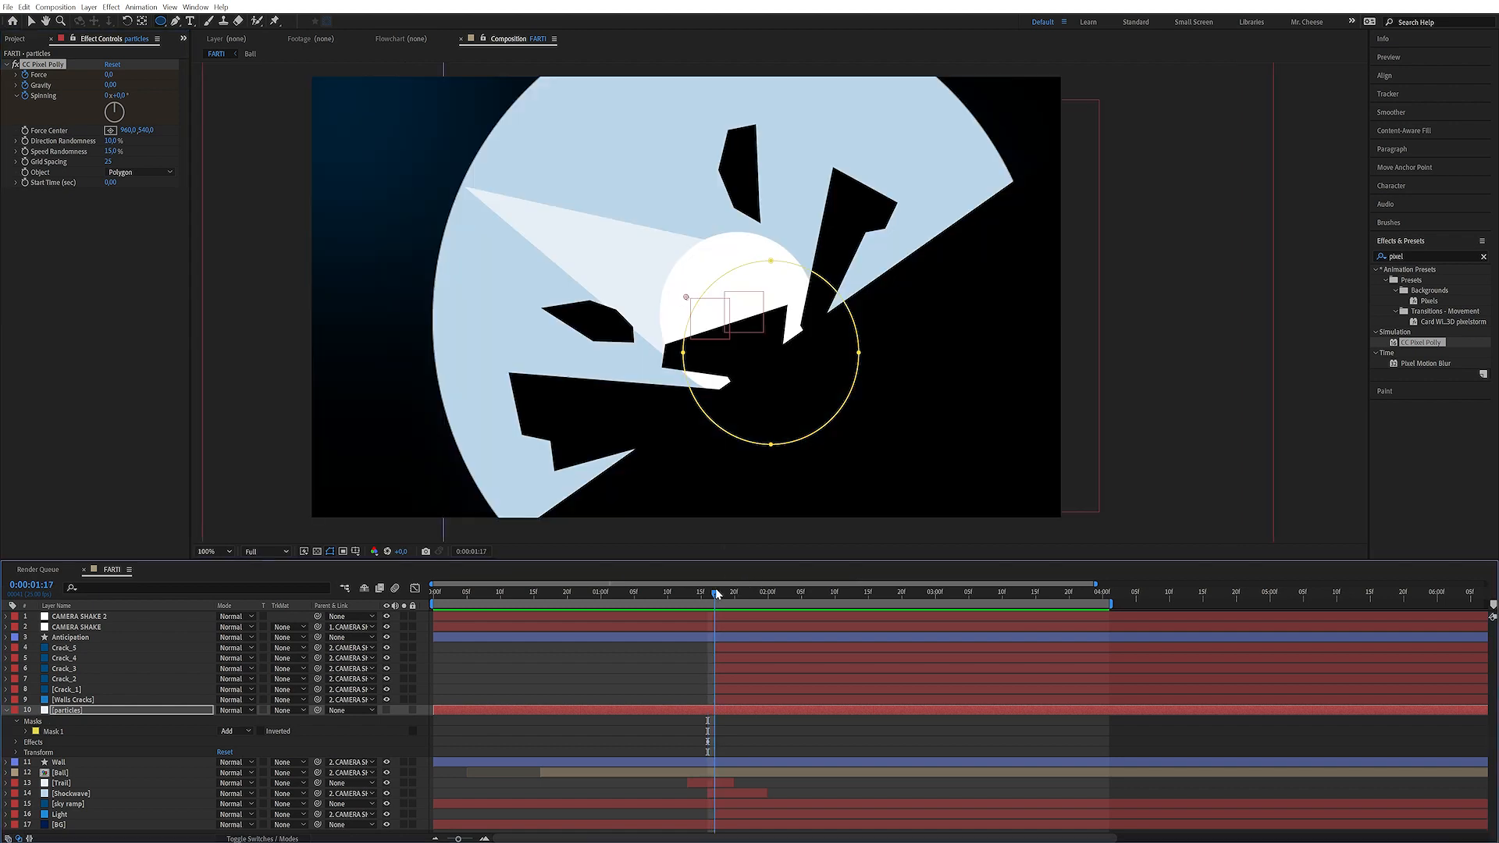
left_click(387, 711)
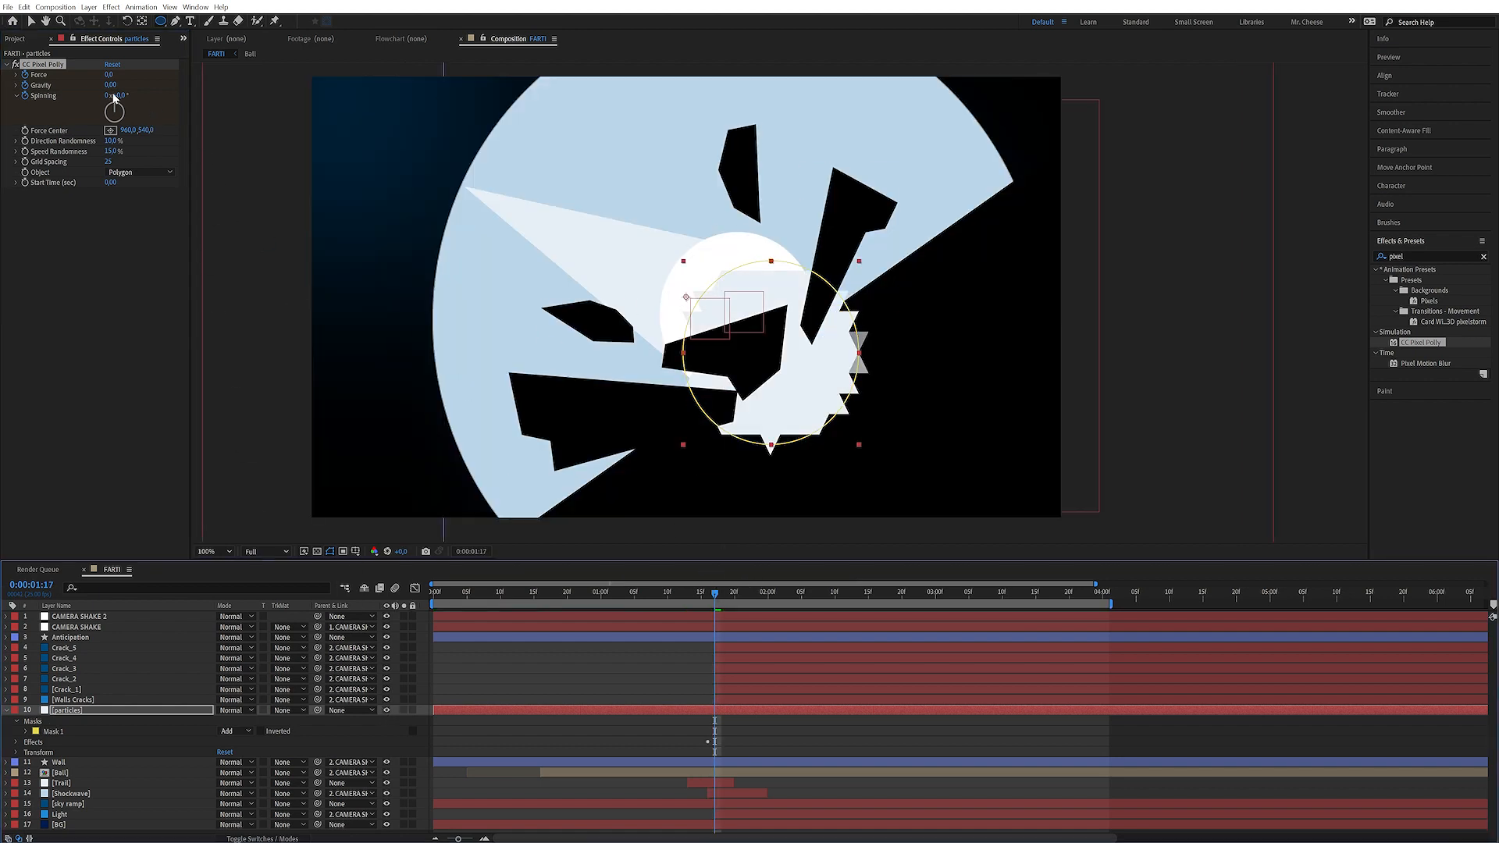
left_click_drag(117, 75, 134, 73)
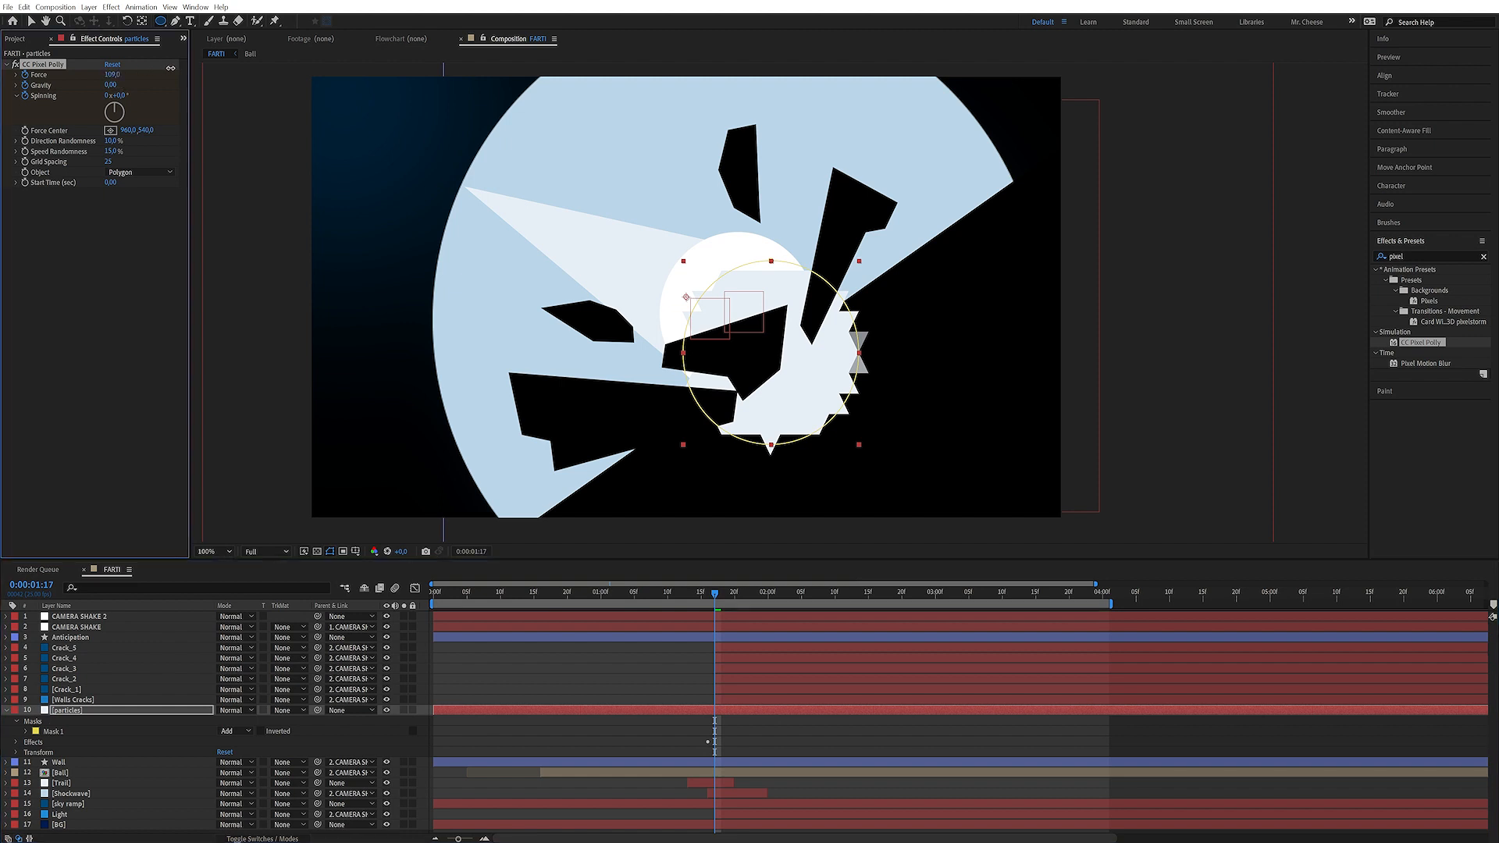
left_click(110, 75)
key("Return")
left_click_drag(716, 595, 918, 616)
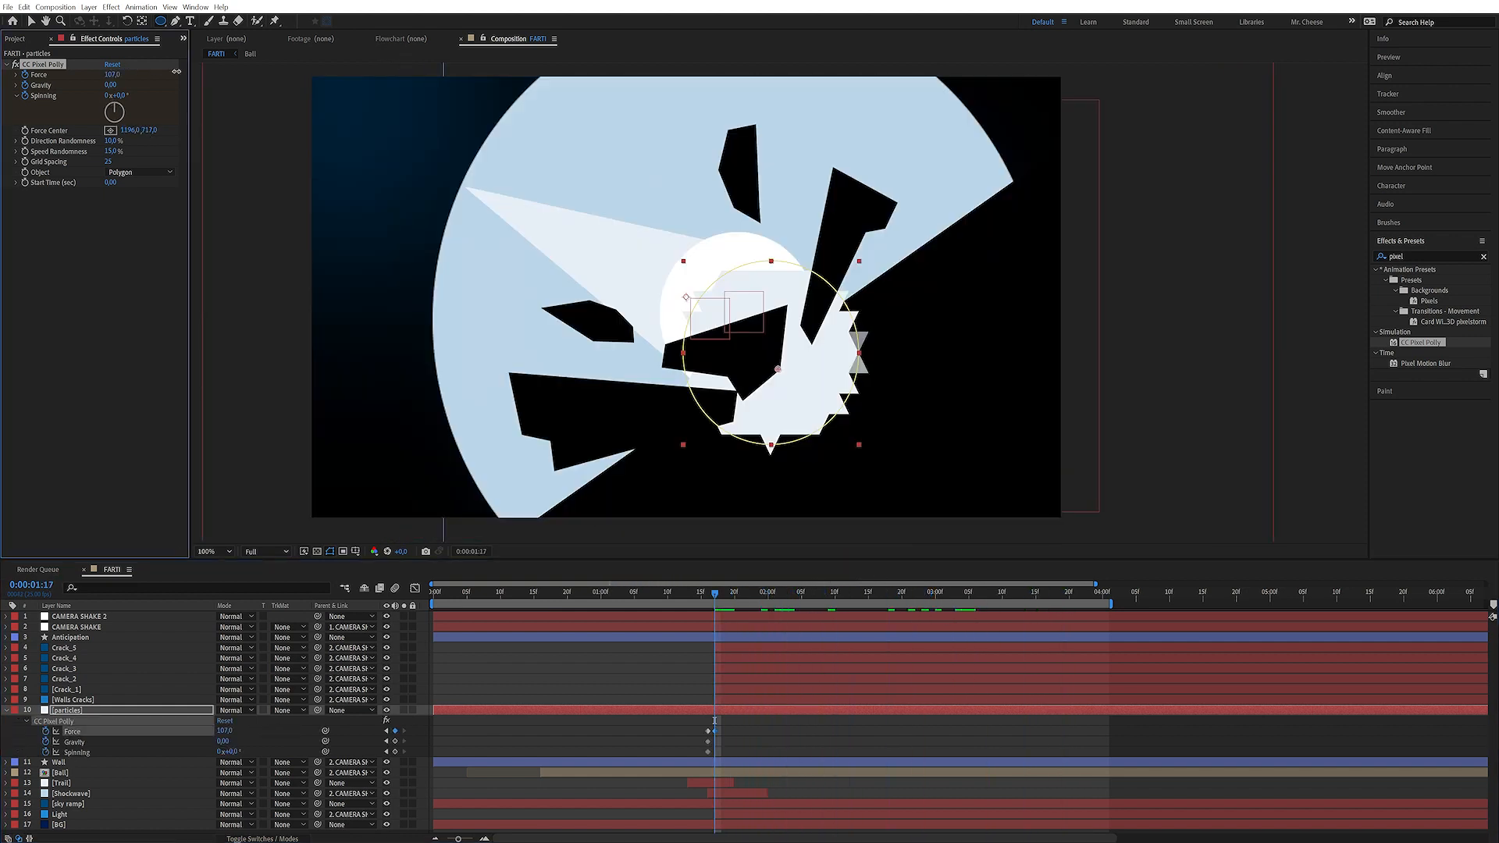
At 1:24, keyframe Spinning to 2 revolutions
left_click_drag(713, 598, 761, 593)
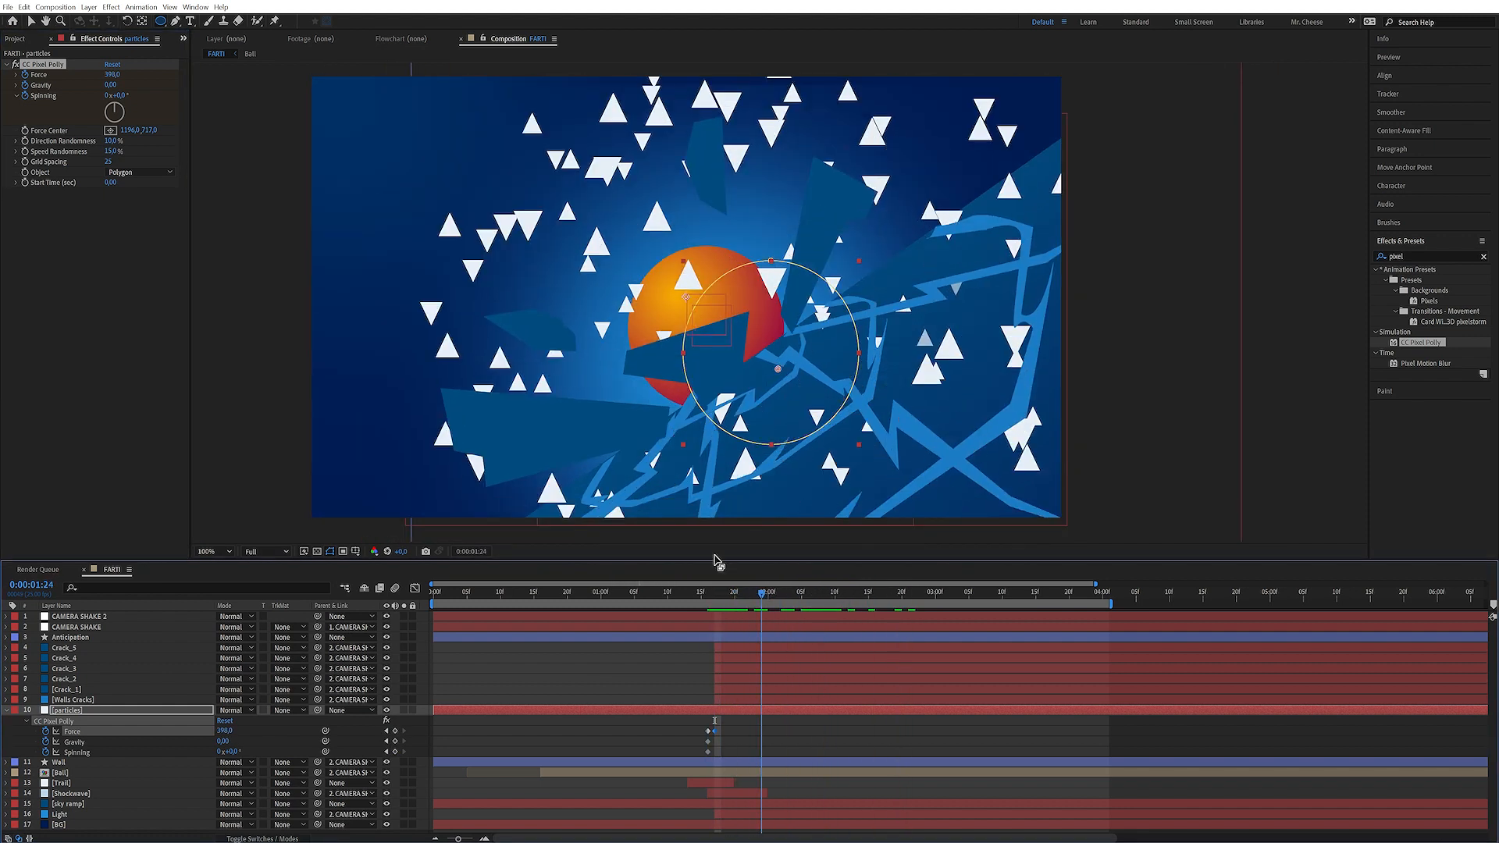
left_click(110, 95)
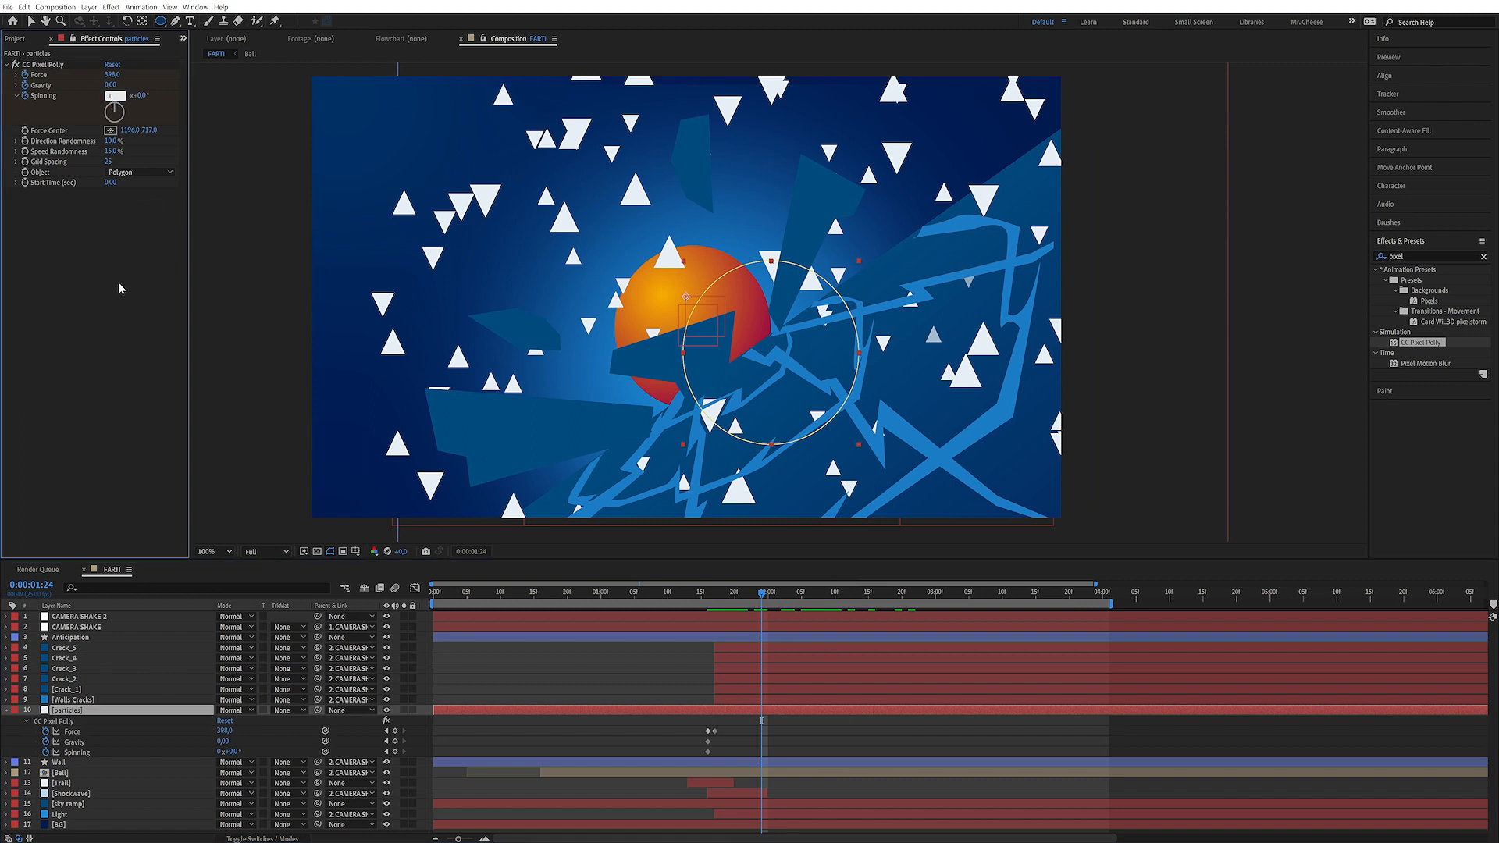
key("Return")
left_click(107, 95)
type("2")
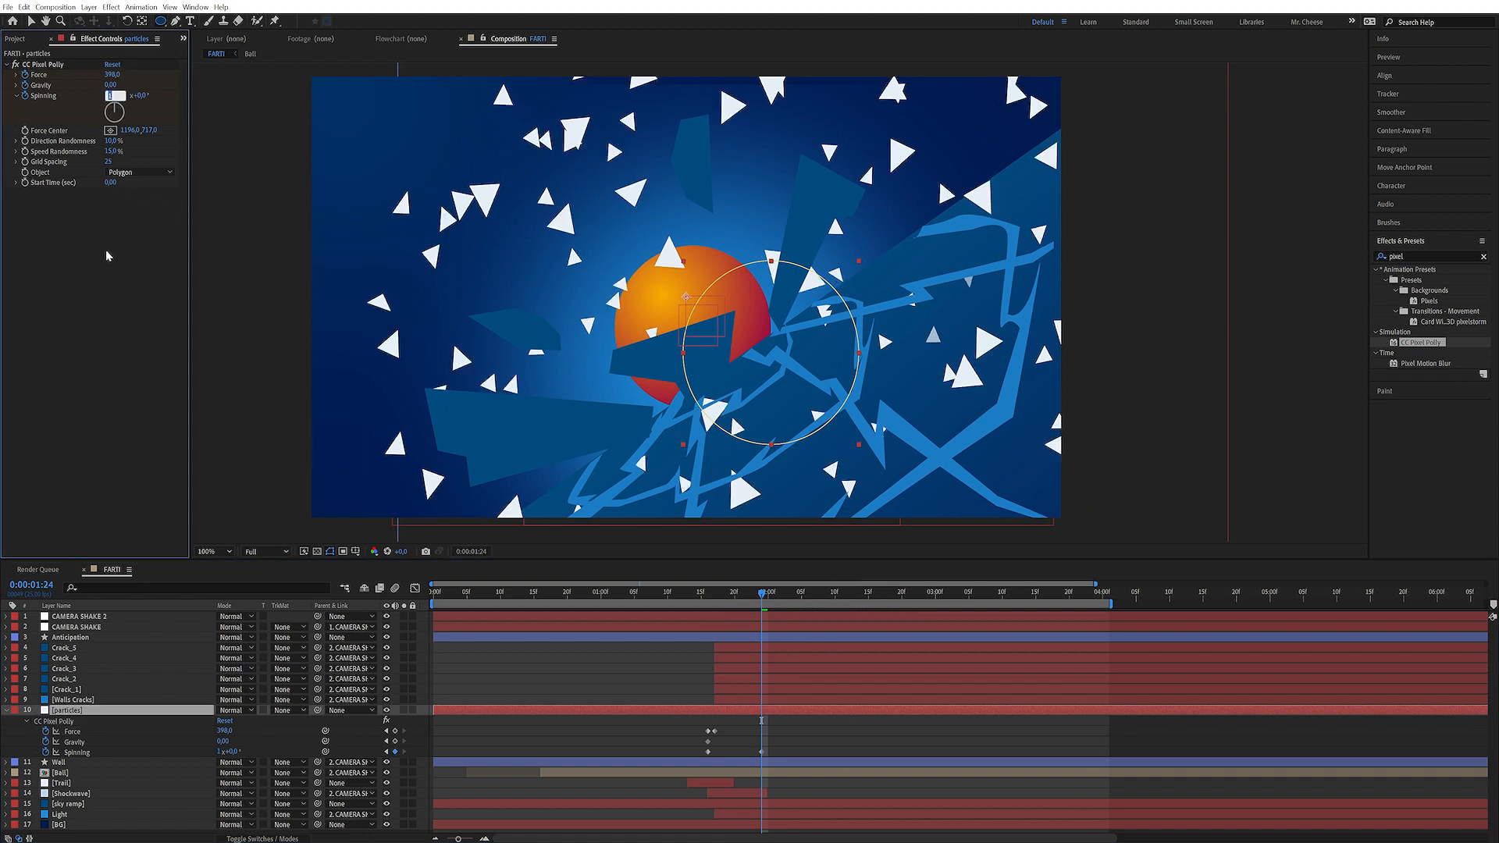
key("Return")
Change the particles solid's colour to the dark blue sampled from the background with the eyedropper
left_click_drag(767, 597, 728, 610)
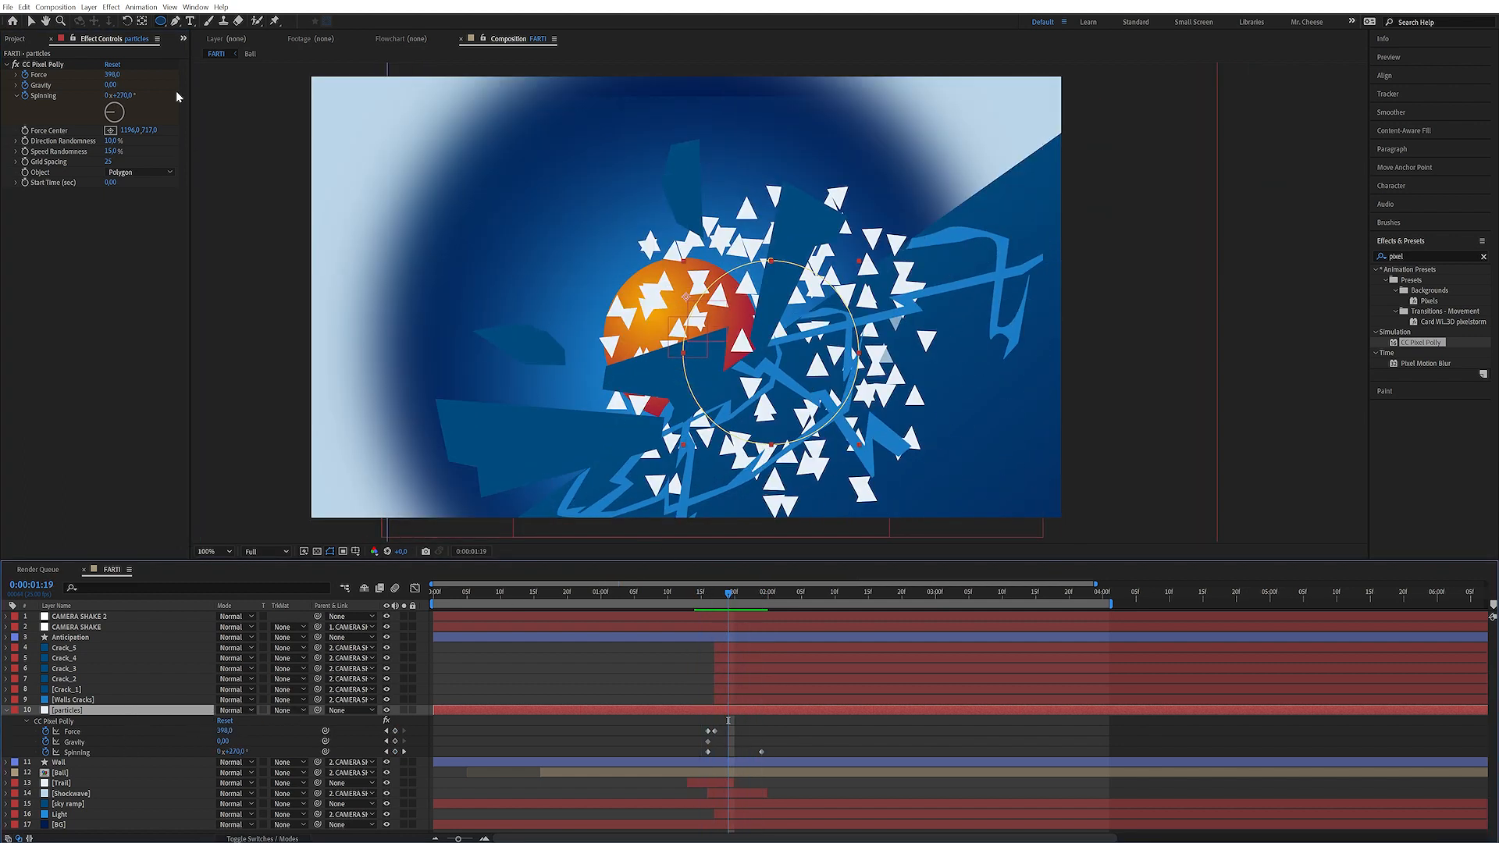
key("ctrl+shift+y")
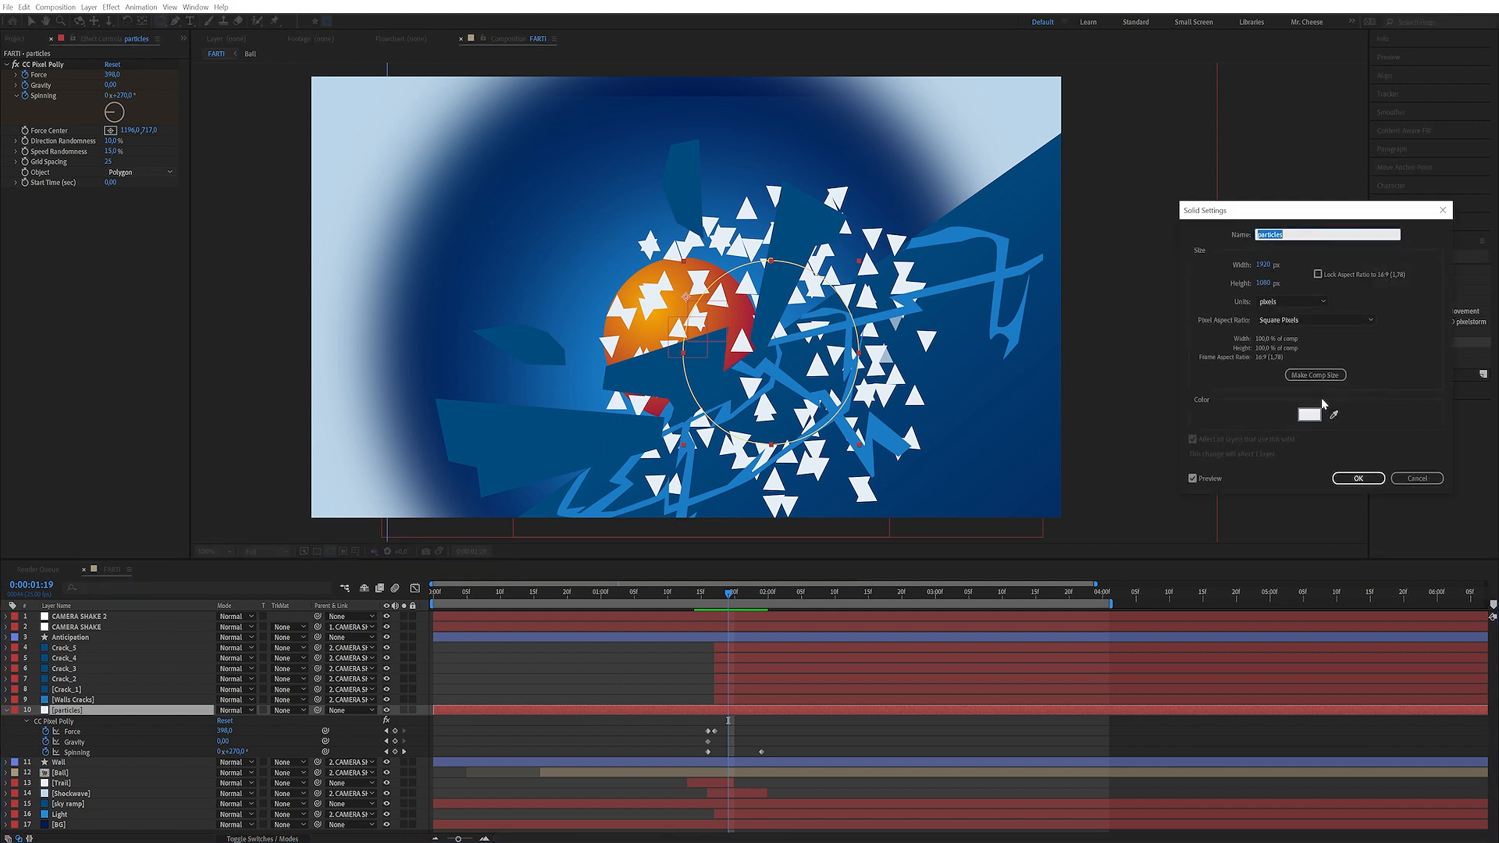
left_click(1334, 415)
left_click(993, 398)
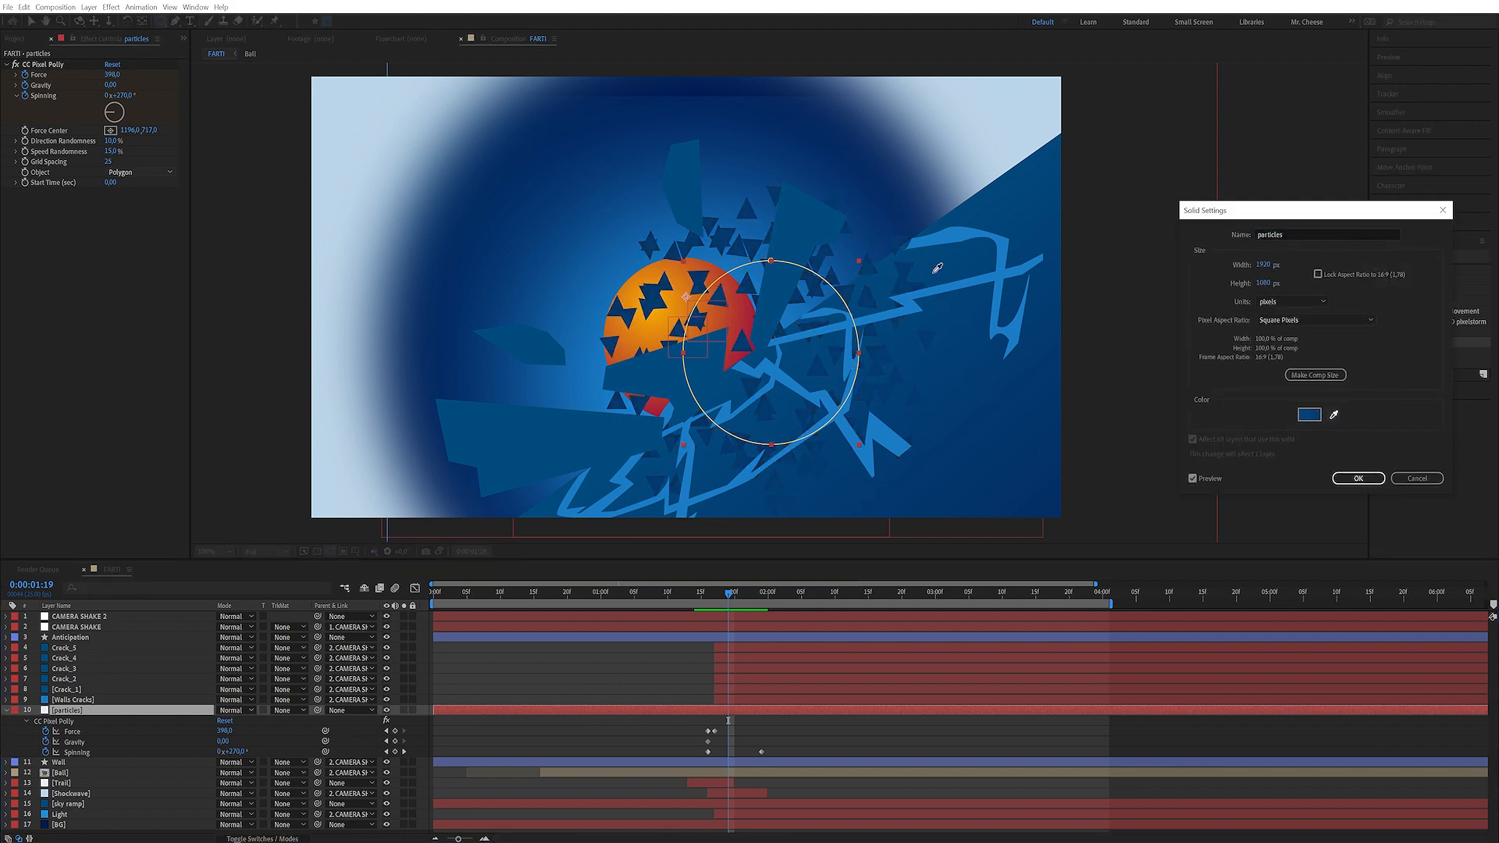
left_click(997, 419)
left_click(1359, 478)
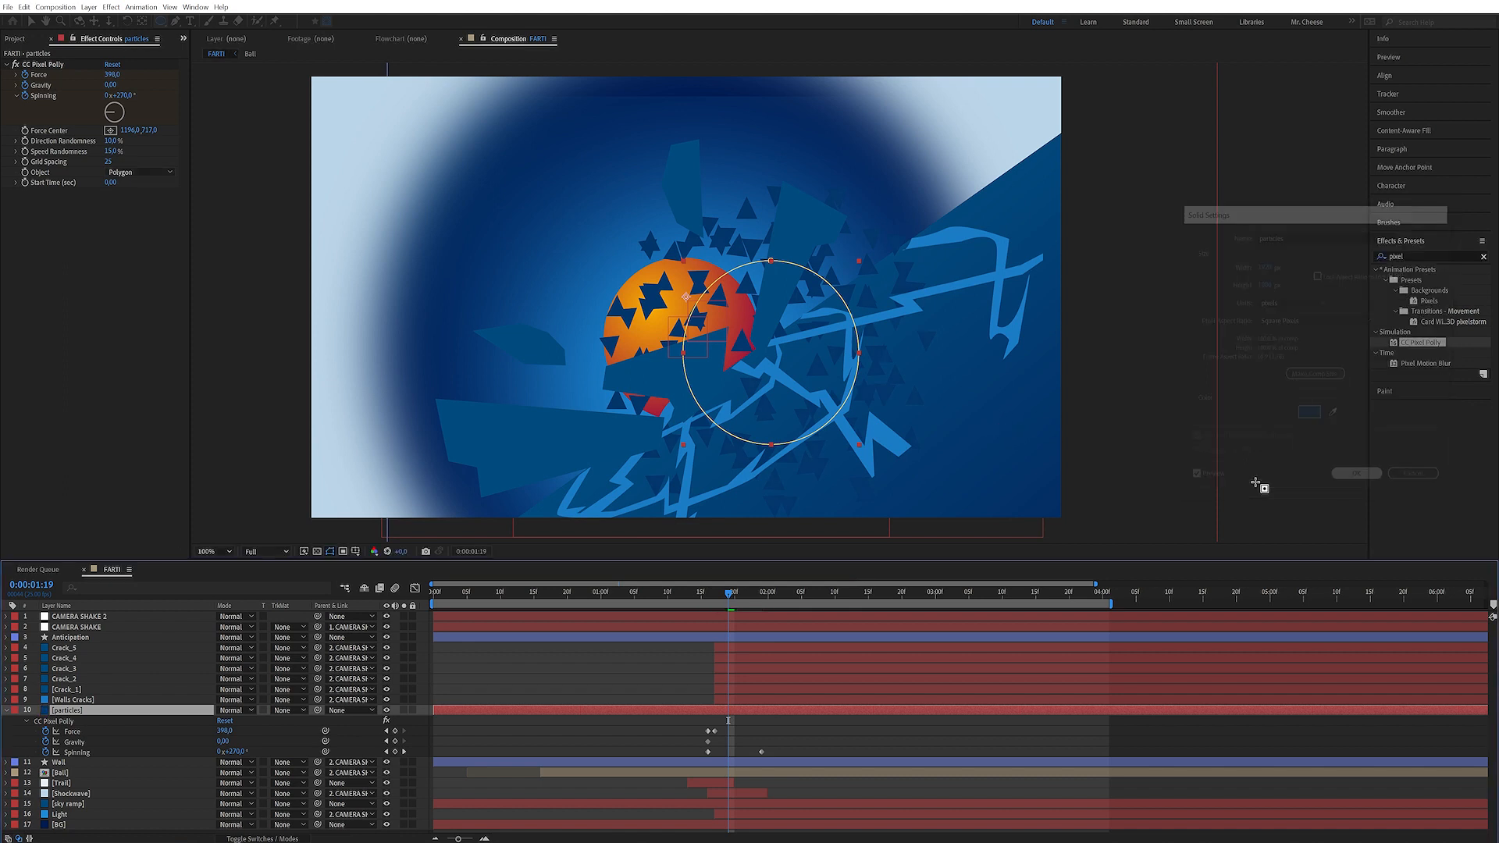
Trim the particles layer so it starts at the impact frame, 1:17, and scrub through the impact
mouse_move(727, 594)
left_mouse_down()
mouse_move(795, 592)
mouse_move(715, 604)
left_mouse_up()
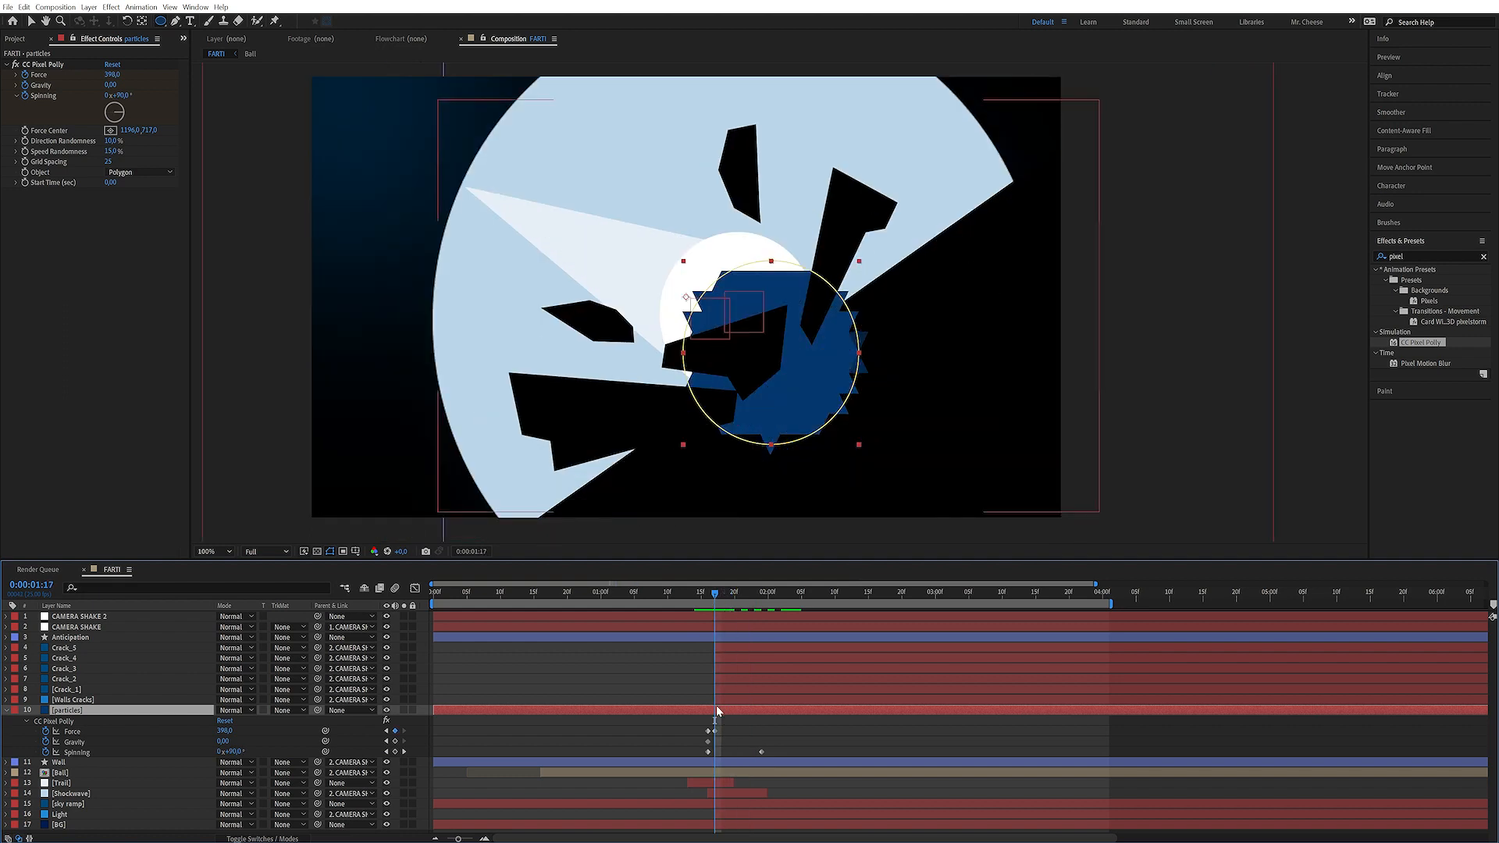
left_click_drag(435, 711, 714, 711)
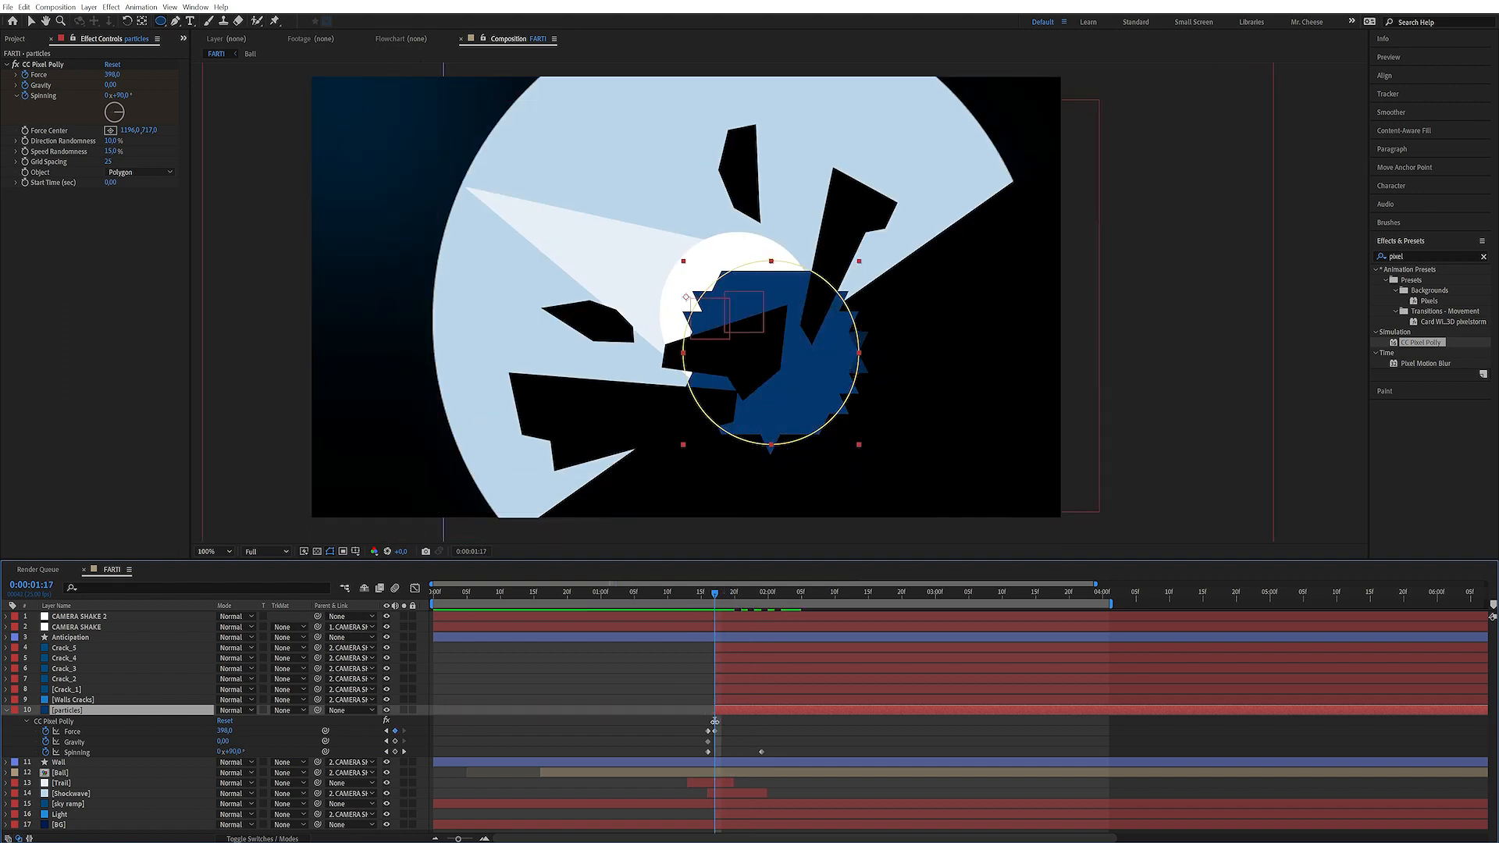
left_click_drag(719, 594, 783, 596)
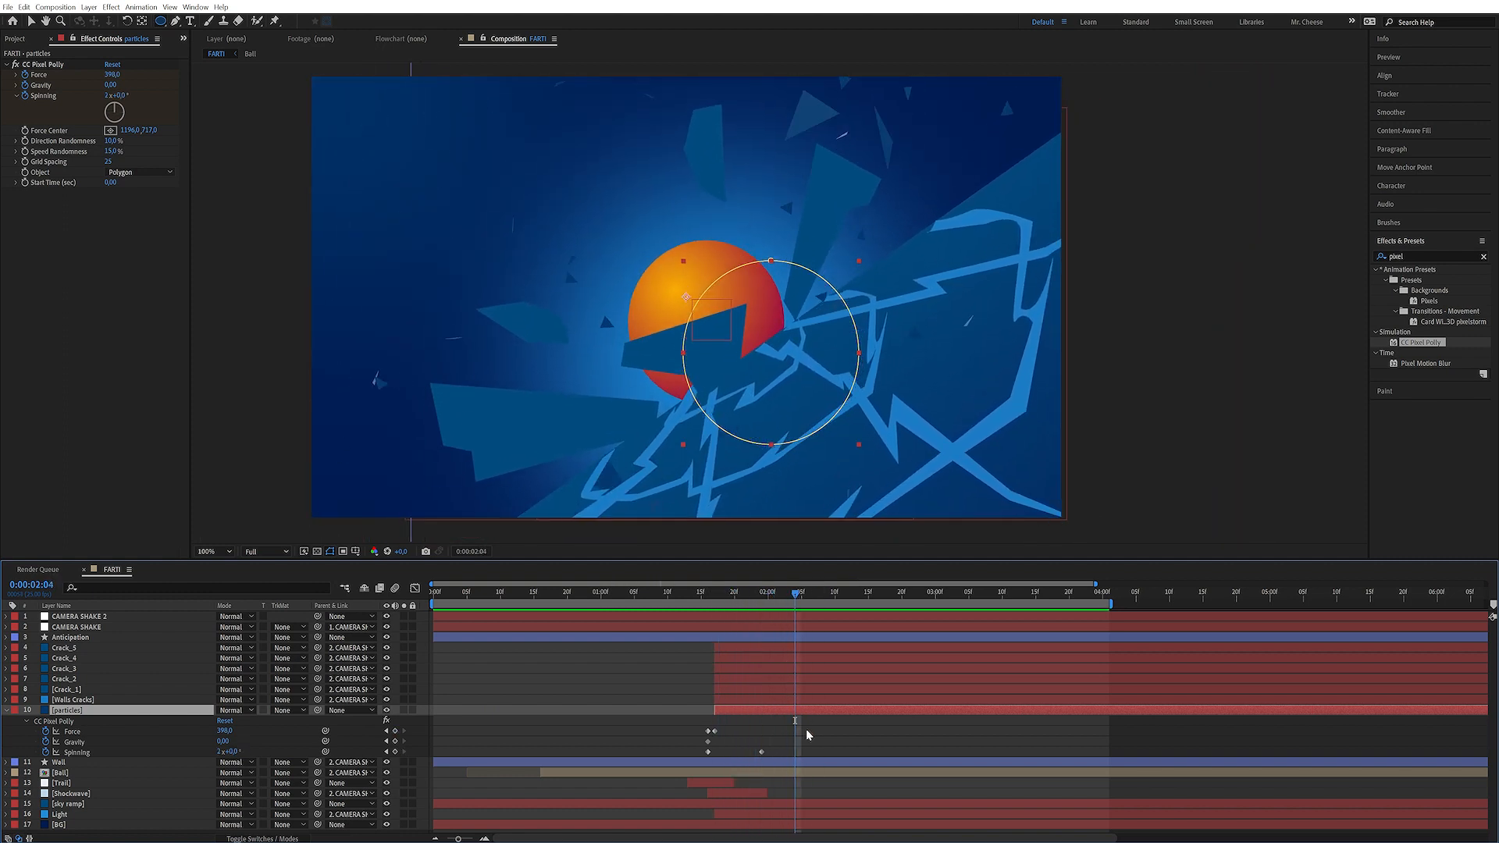
left_click_drag(744, 602, 715, 595)
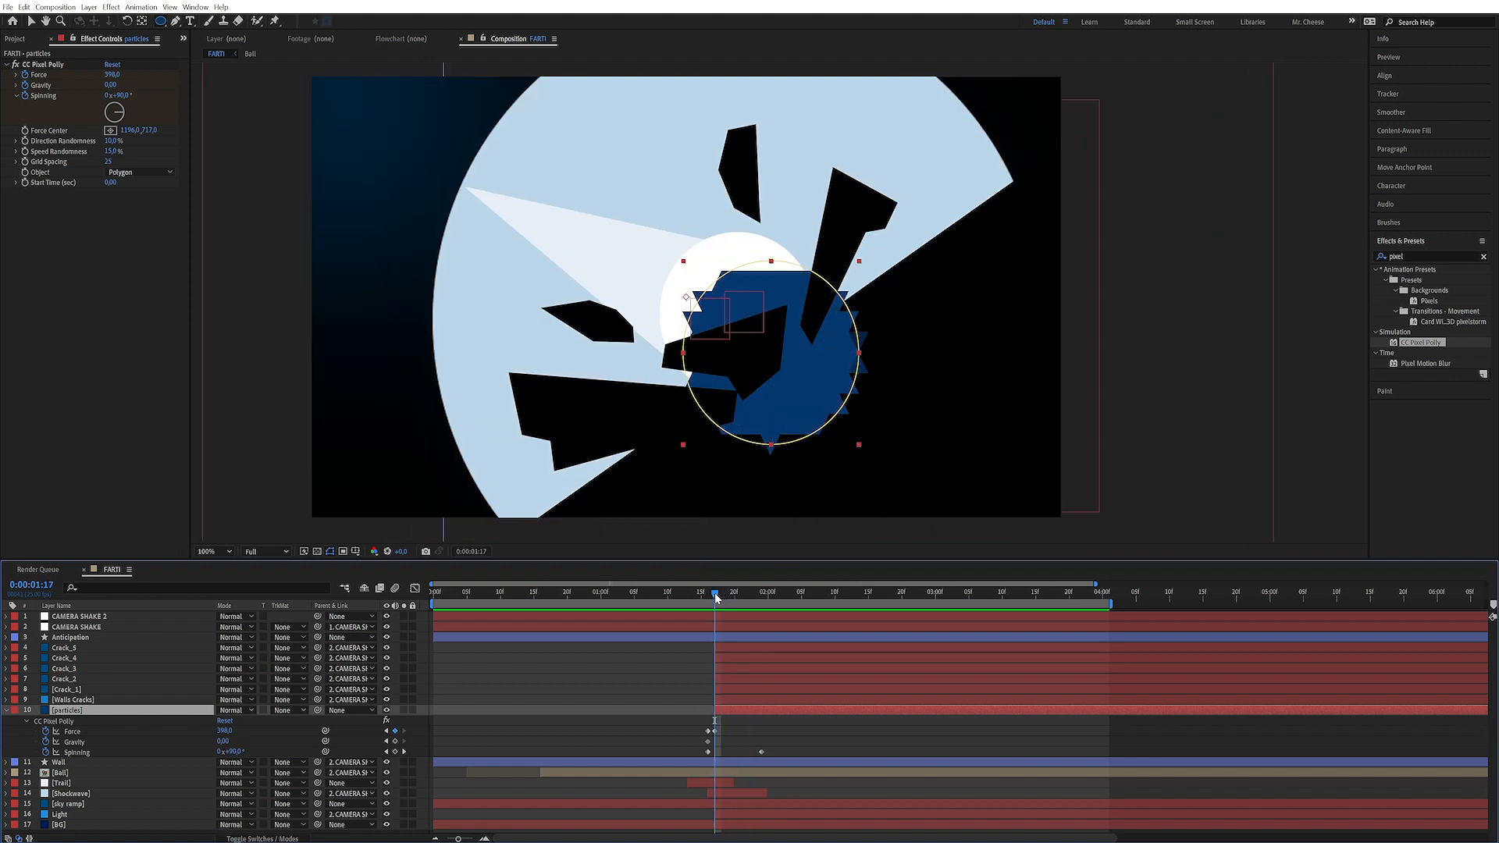
Apply the Simple Choker effect to the particles layer
key("ctrl+5")
type("simpl")
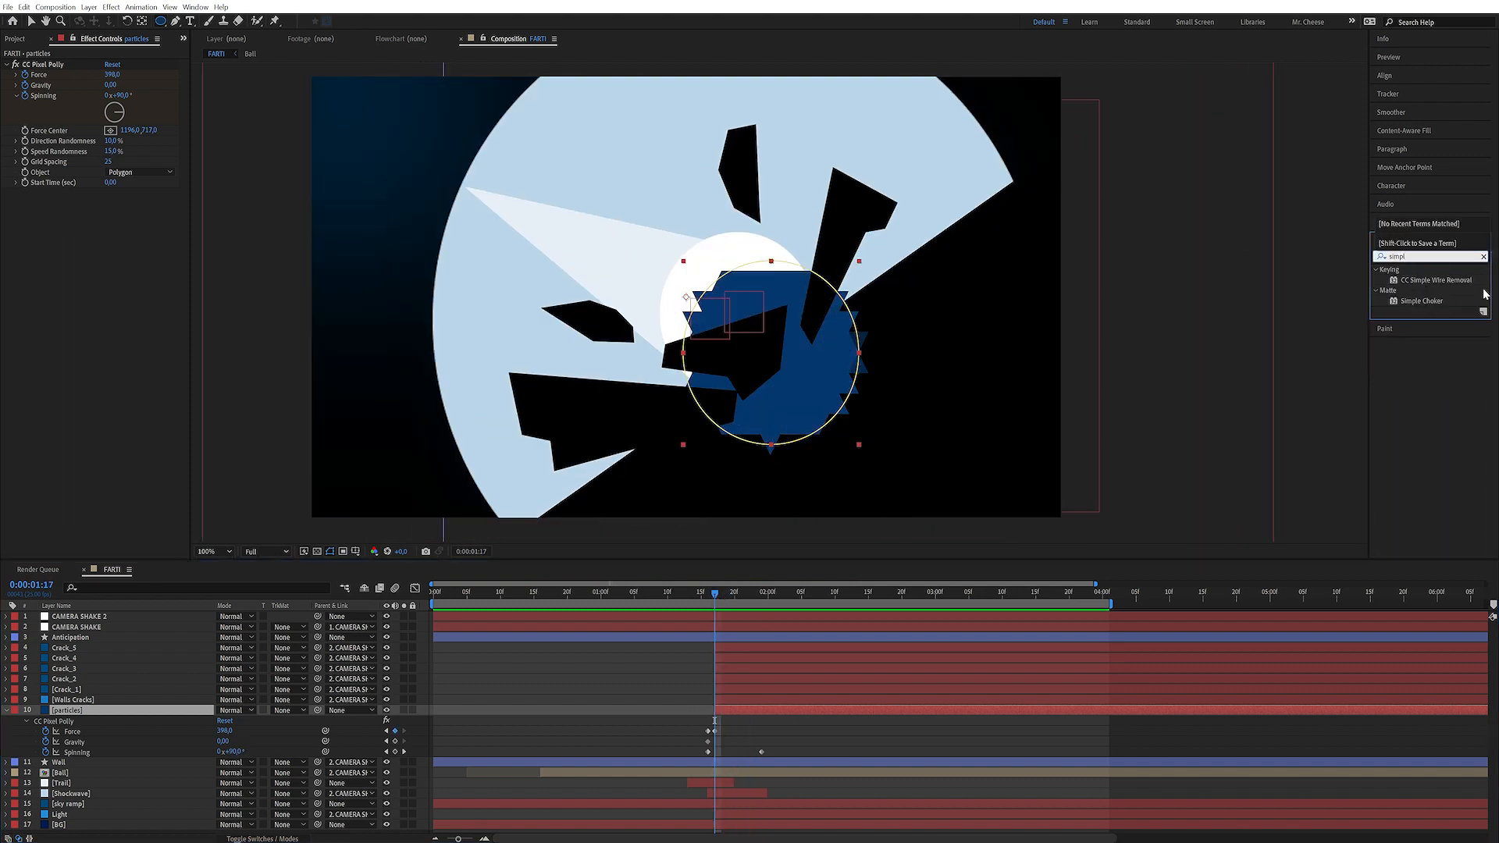
double_click(1420, 302)
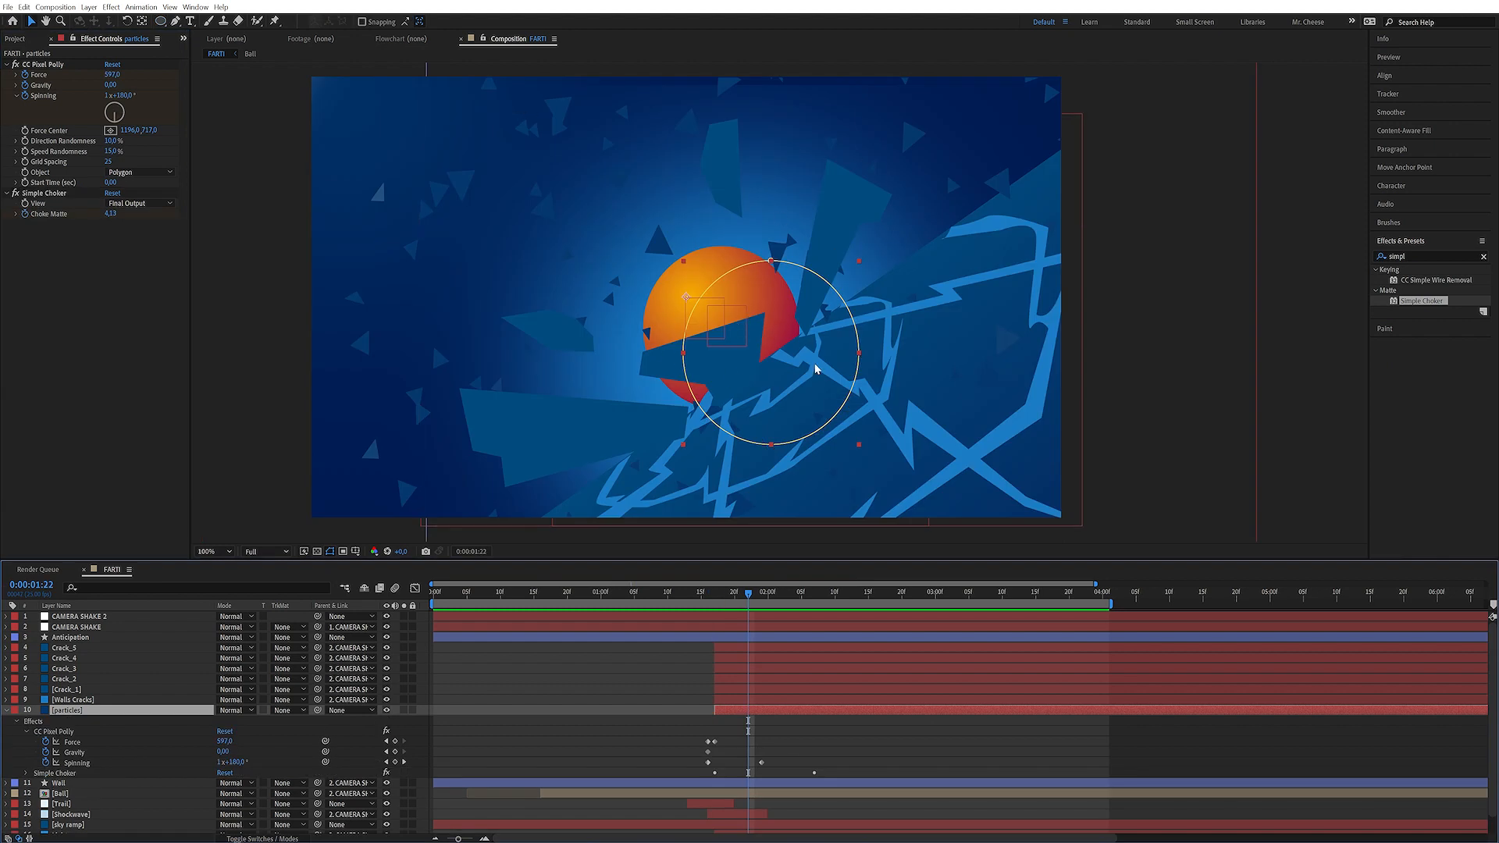
Apply the Echo effect to the particles layer and set Echo Time to -0,01 seconds
key("ctrl+5")
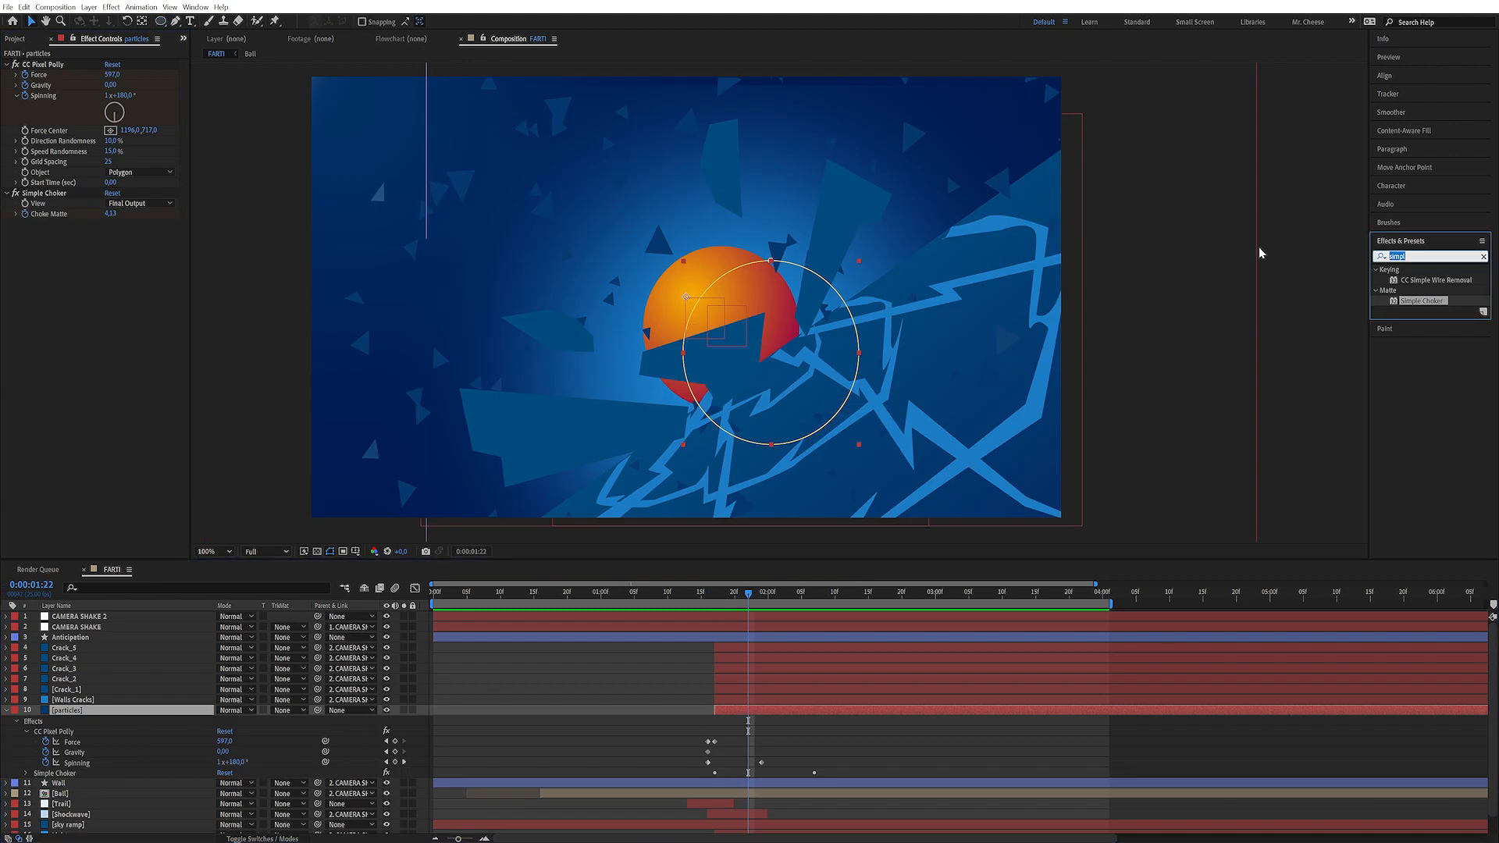
type("echo")
left_click(1409, 352)
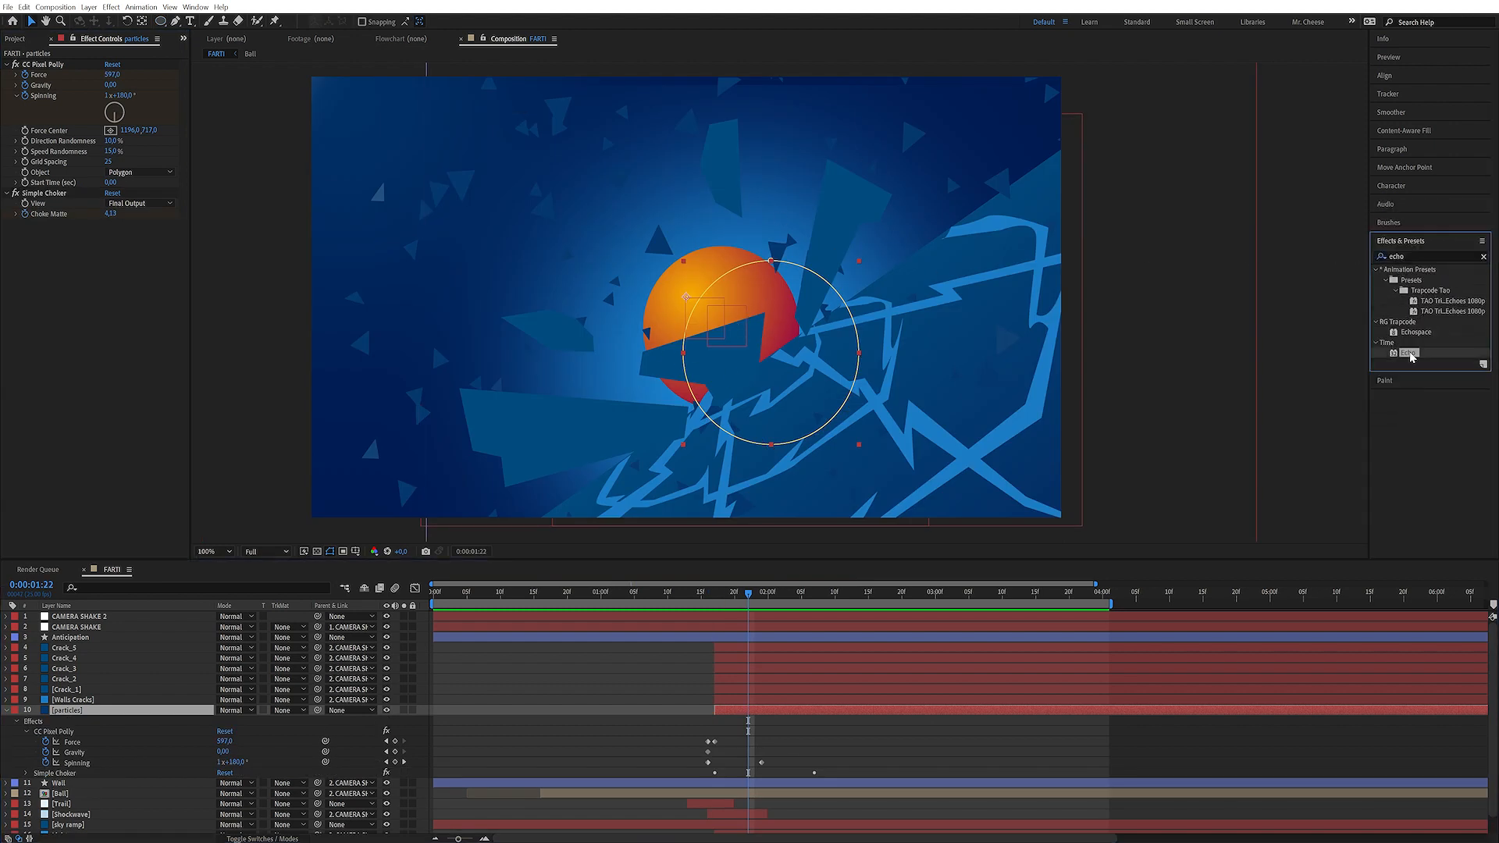
double_click(1409, 353)
left_click(114, 234)
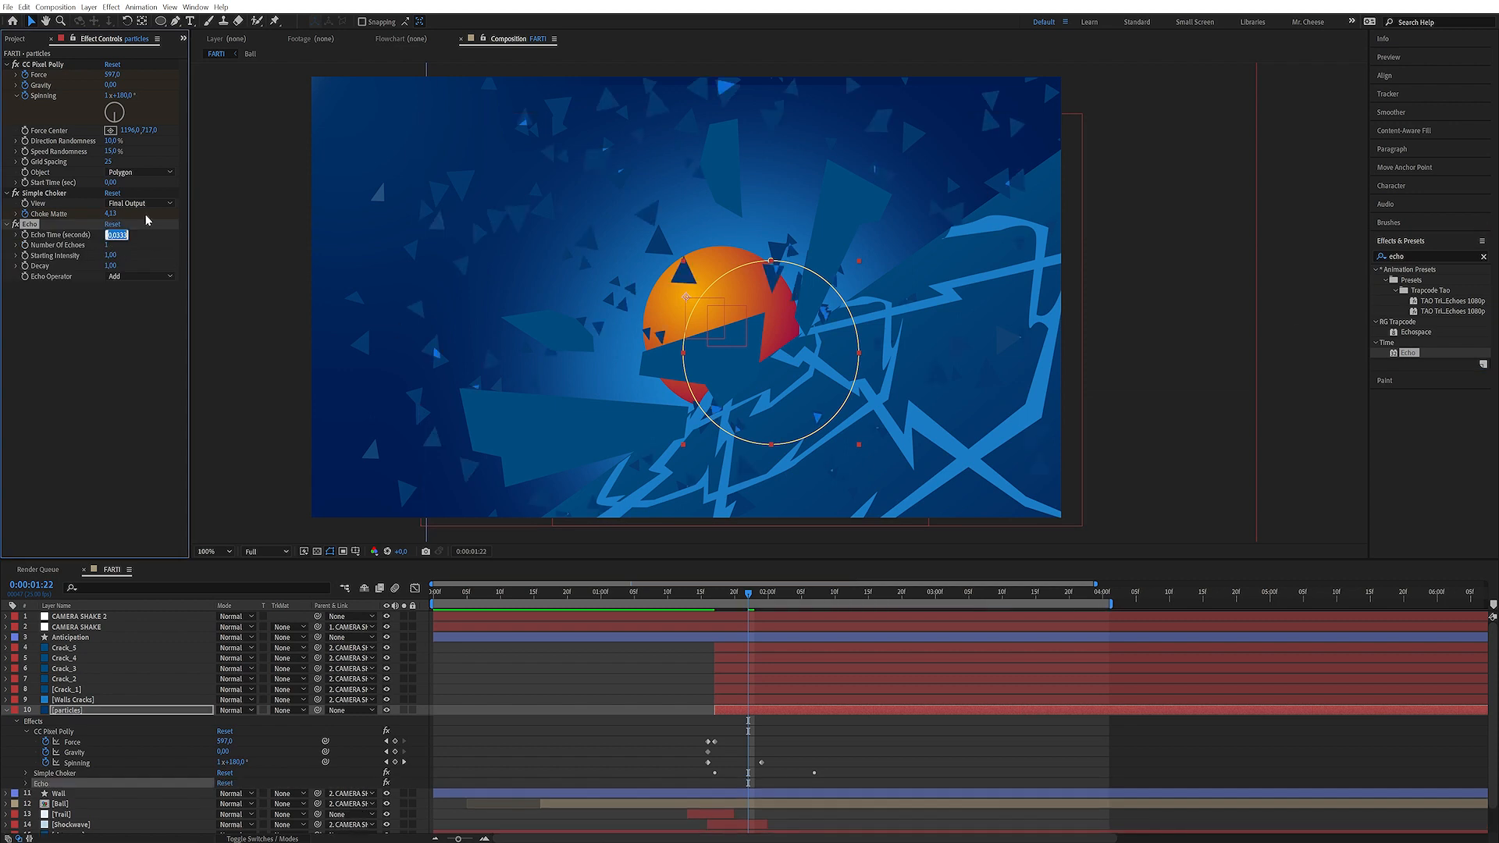
type("-0,01")
key("Return")
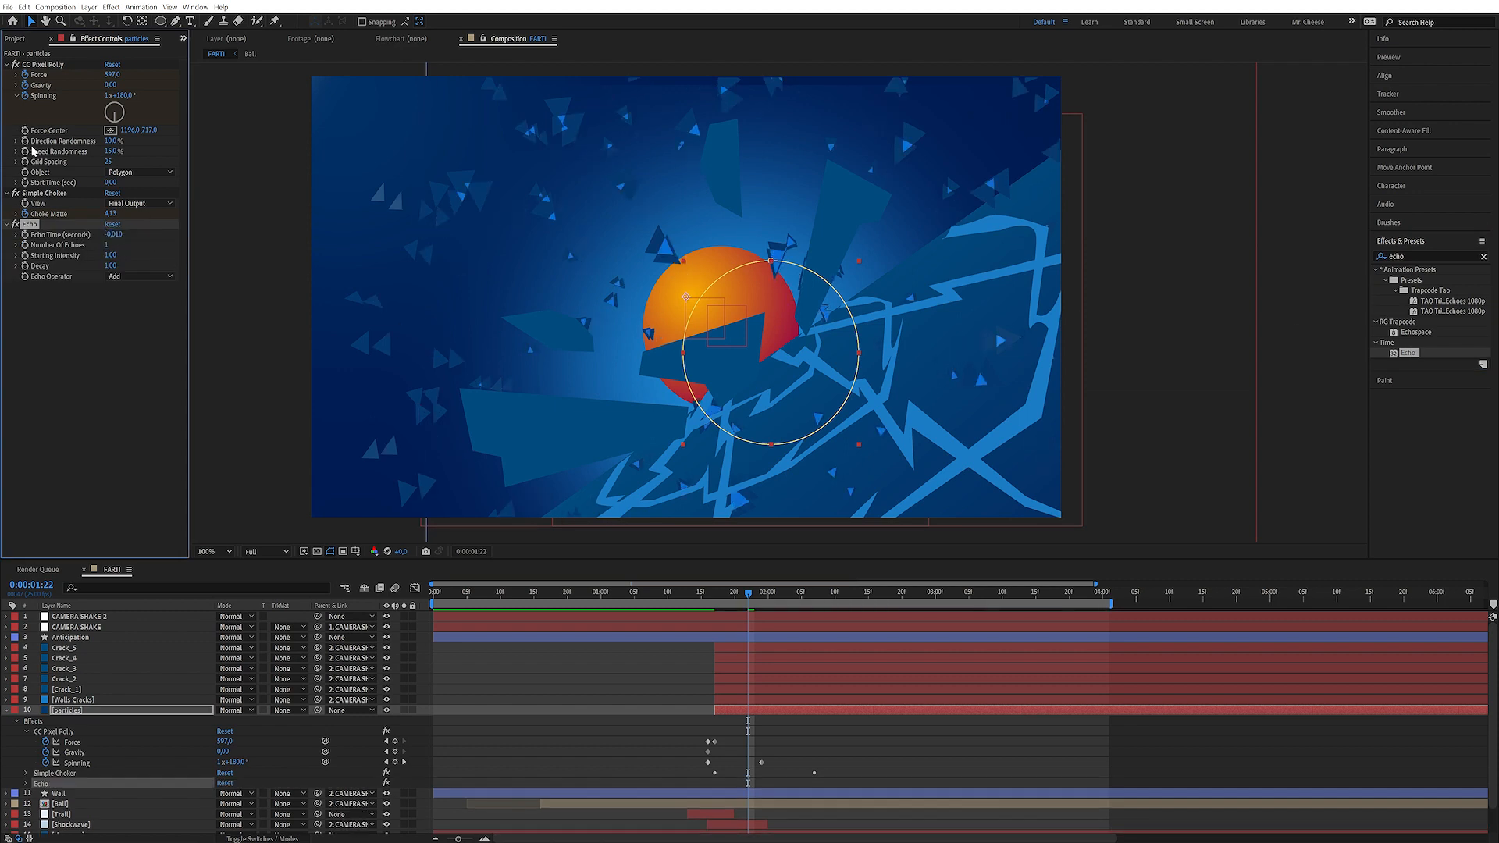
Set the Echo Operator to Maximum and lower Decay to 0,99
left_click(135, 276)
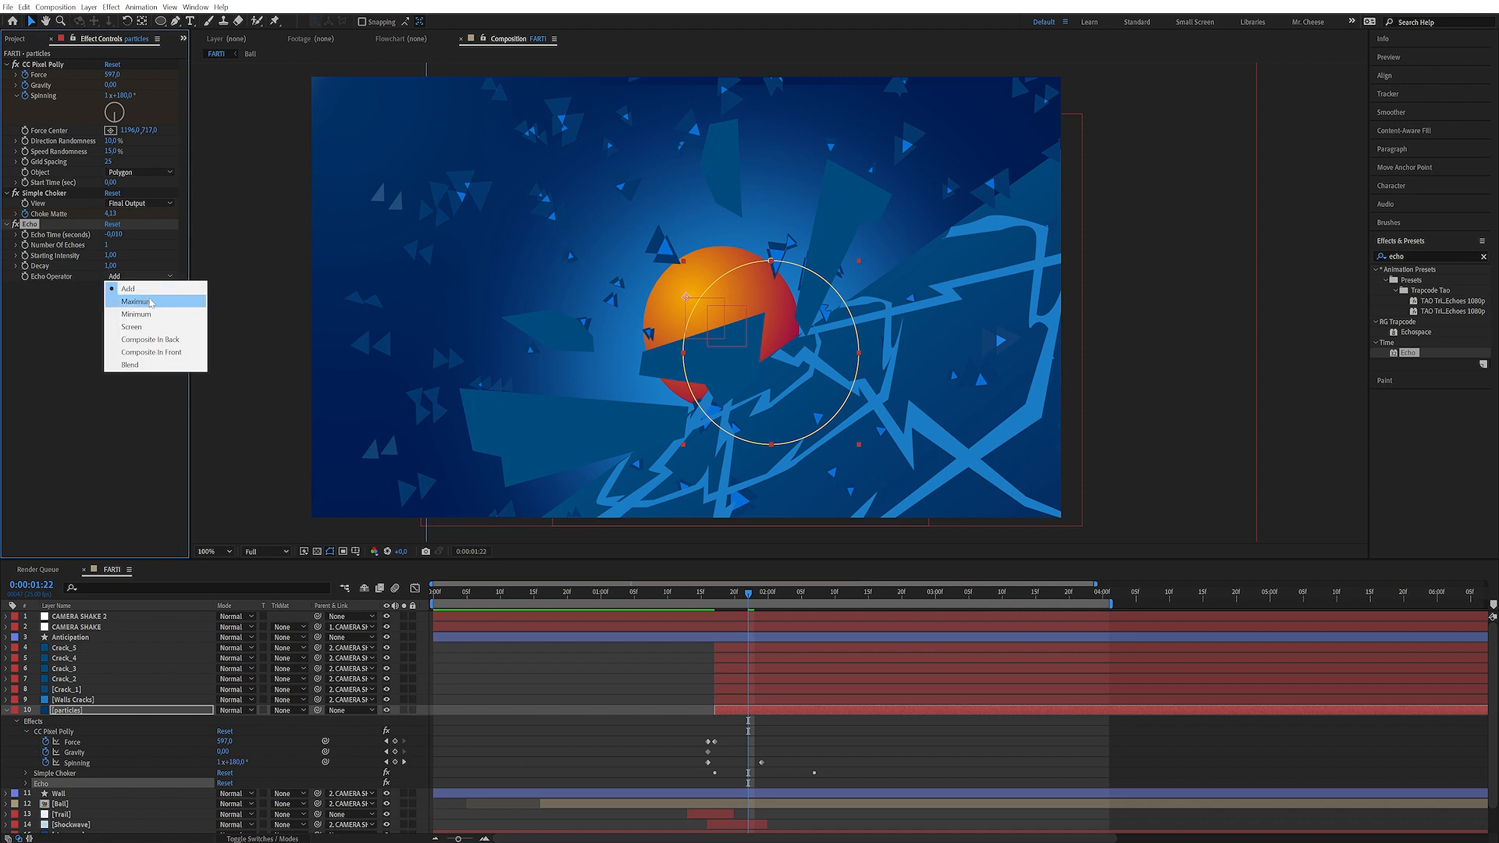
left_click(137, 302)
left_click(111, 265)
key("Down")
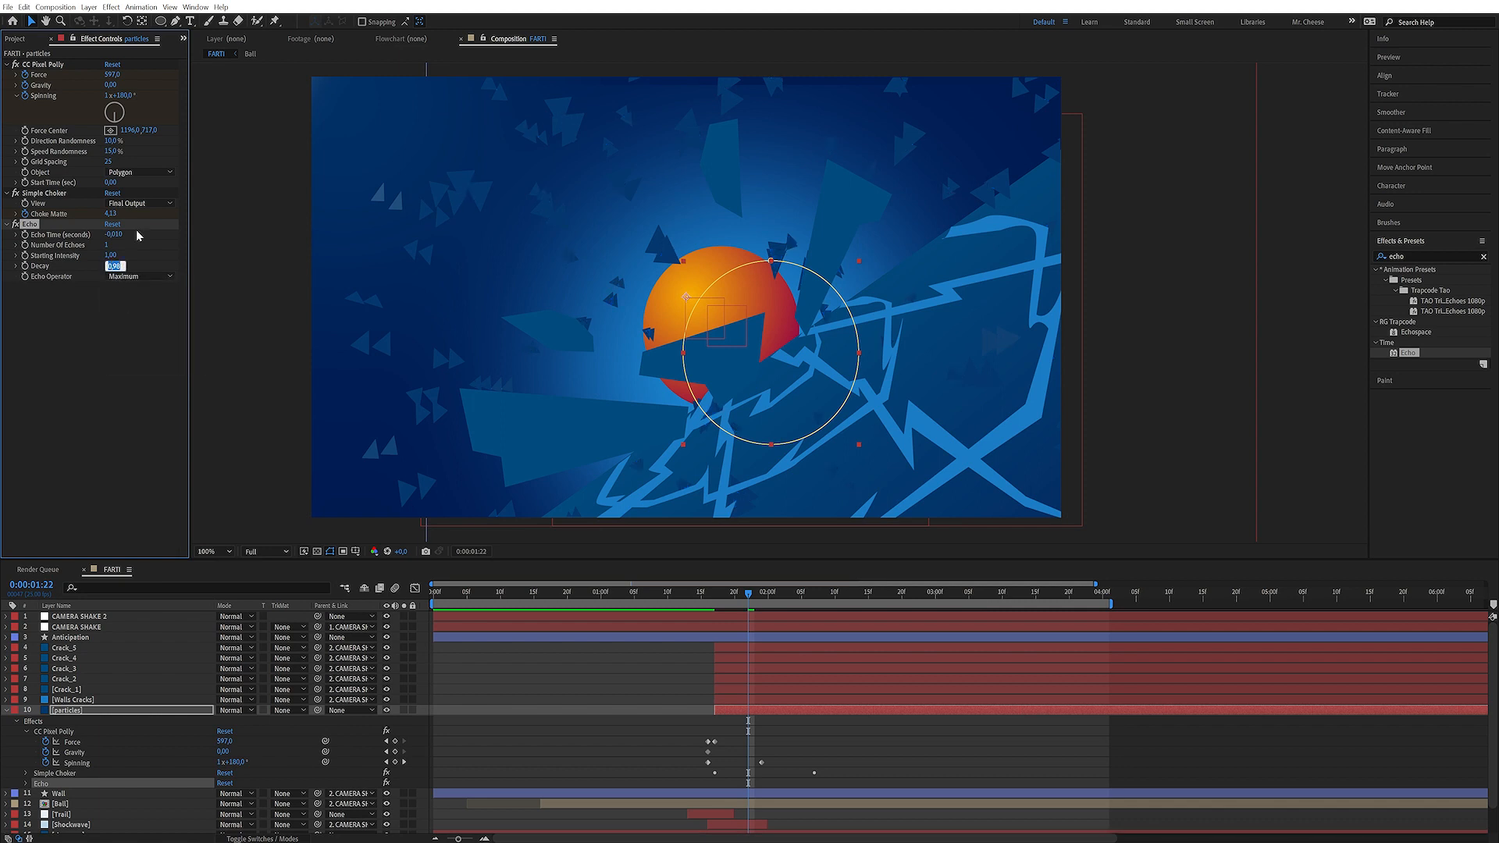
Set the Echo's Number of Echoes to 20
left_click(44, 316)
left_click(108, 245)
type("20")
key("Return")
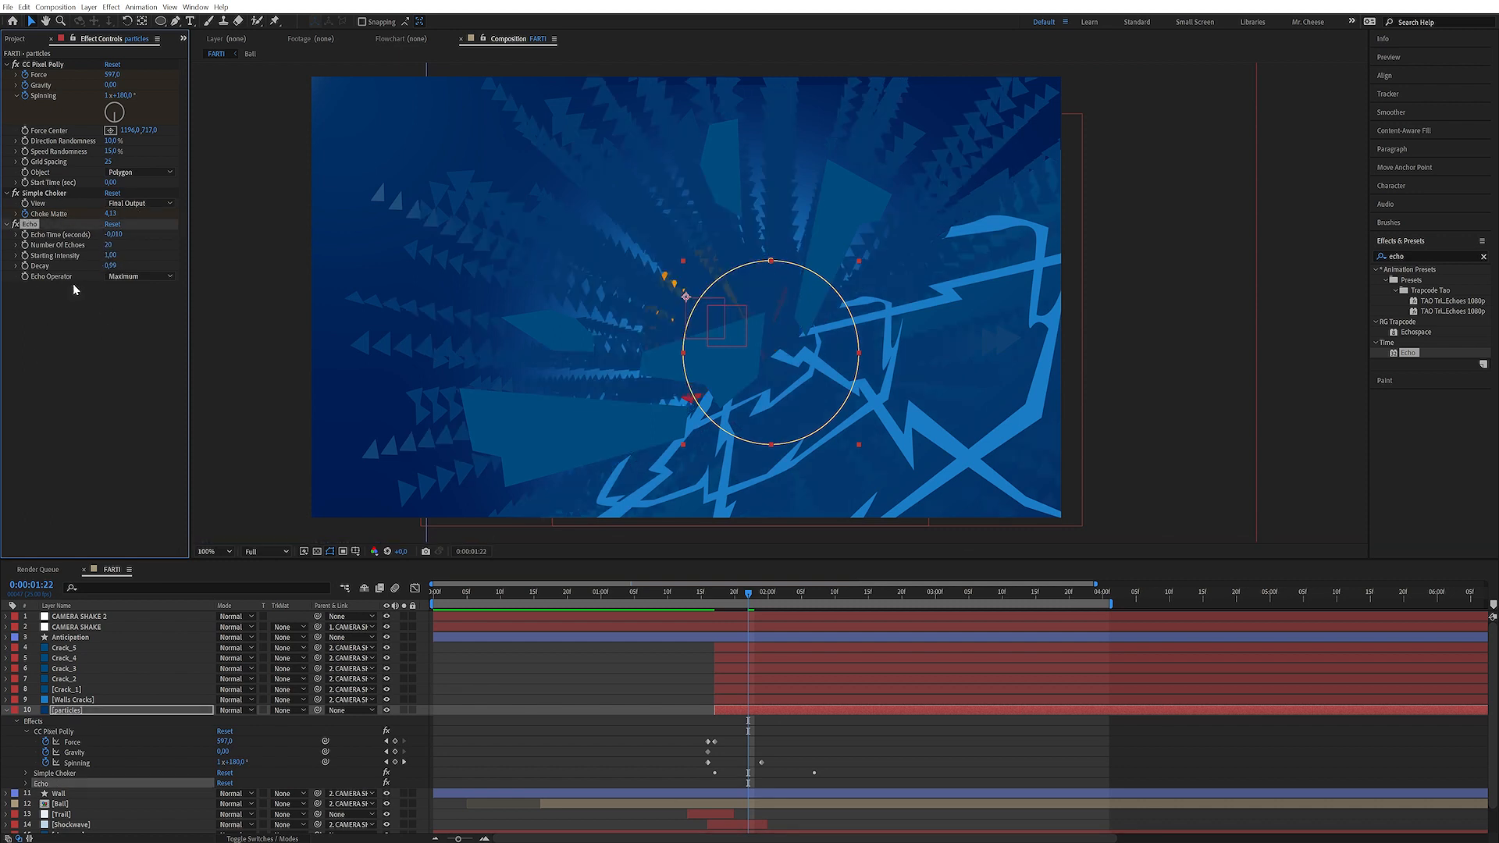
Re-enter the Simple Choker's Choke Matte value and open Echo Time for editing
left_click(112, 214)
key("Return")
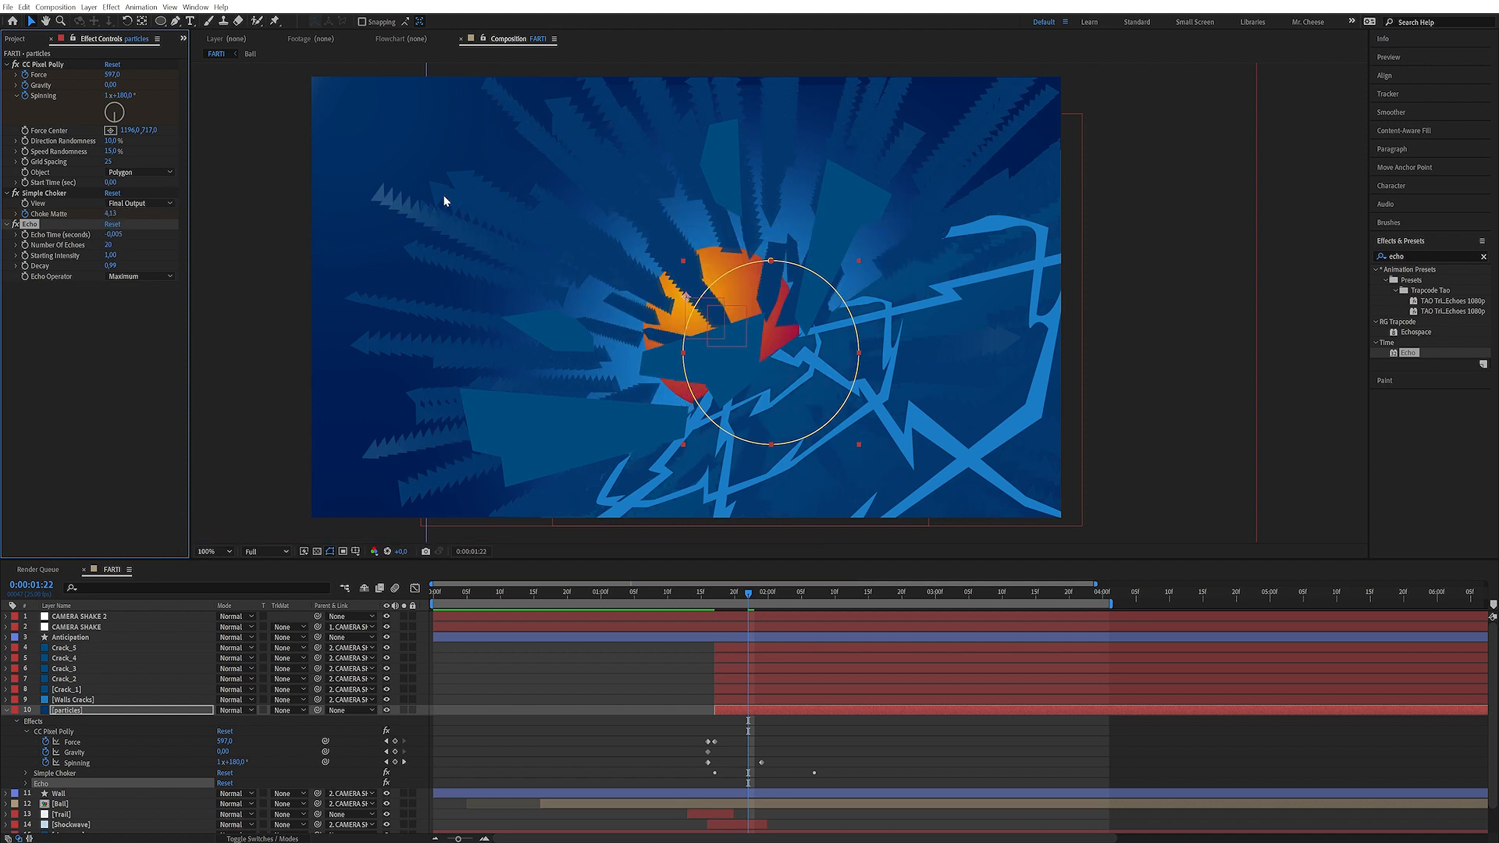
left_click(114, 234)
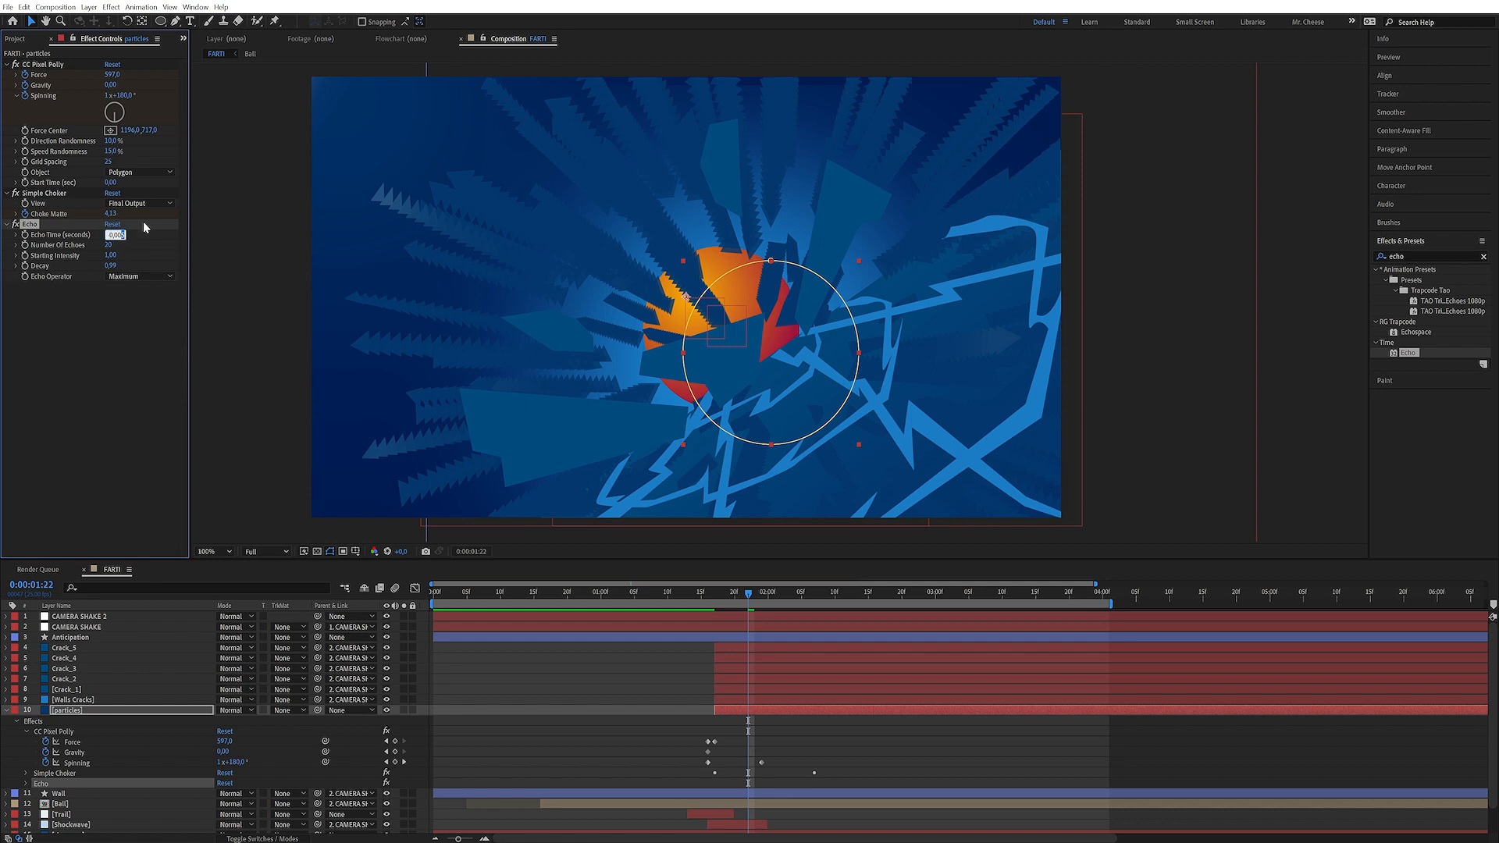